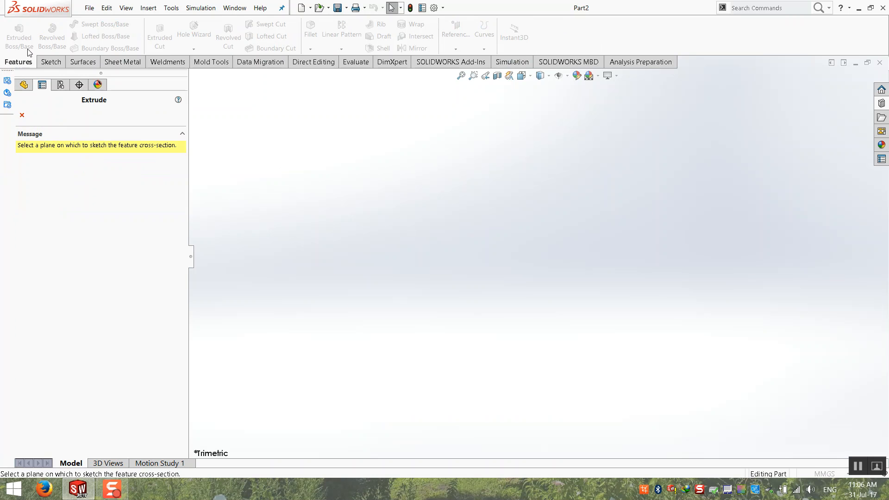
Extrude a centre rectangle drawn from the origin on the Top Plane into a 67 mm block.
left_click(326, 249)
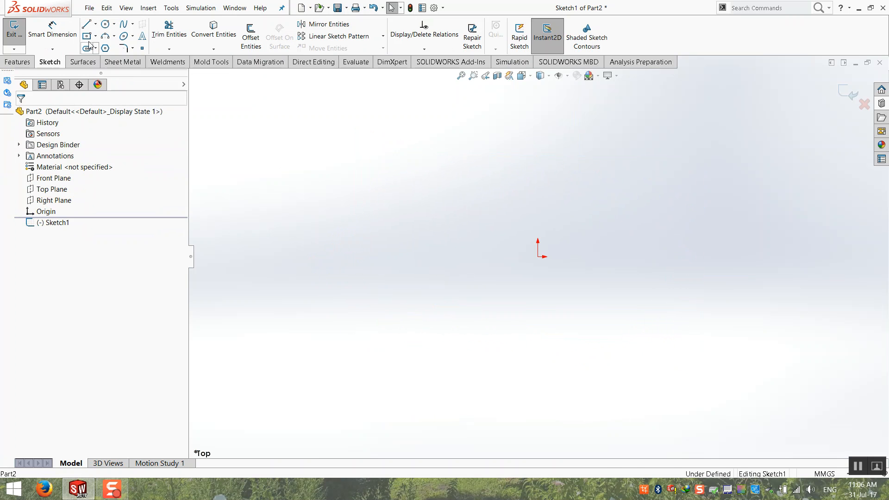
left_click(86, 36)
left_click(538, 257)
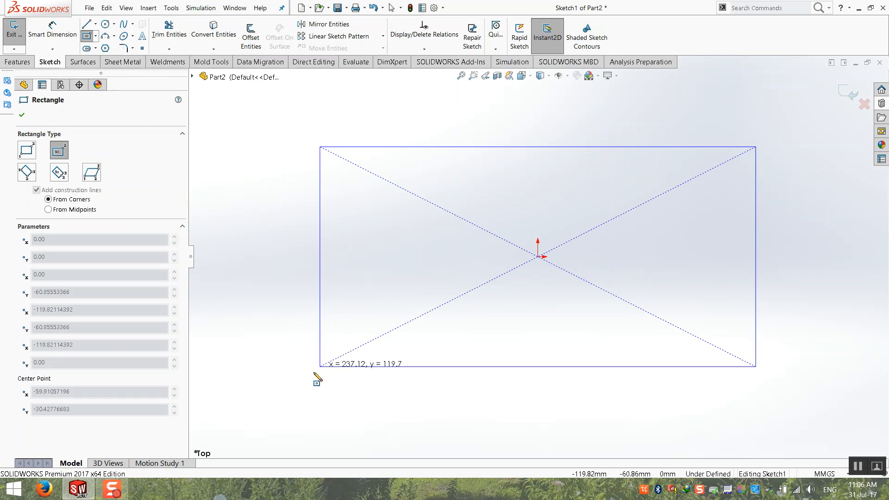
left_click(324, 388)
left_click(845, 90)
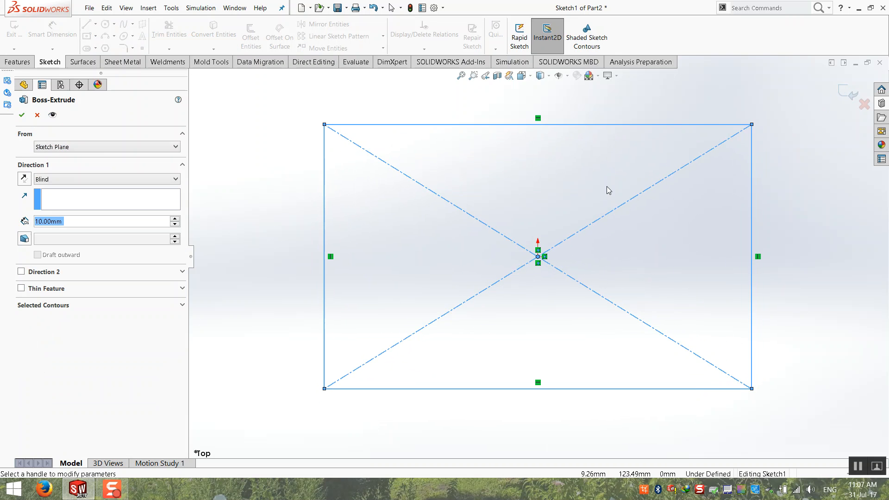
left_click_drag(537, 236, 539, 156)
left_click(458, 77)
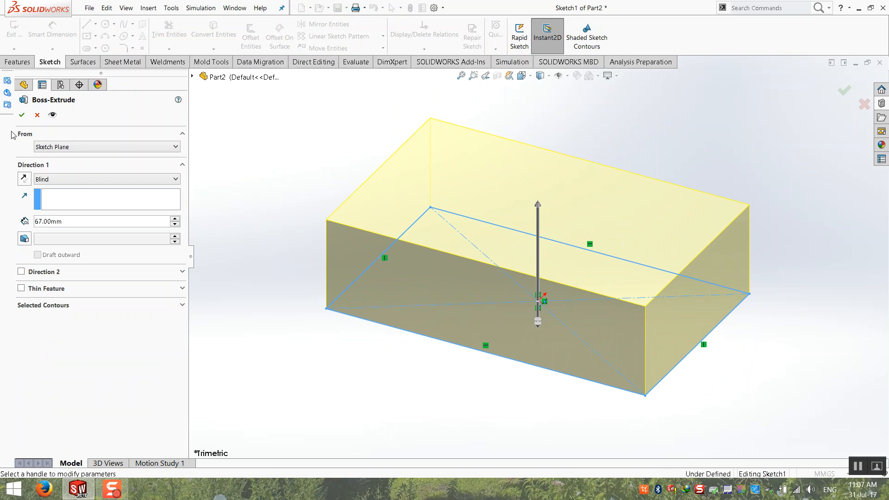
left_click(22, 115)
left_click(336, 129)
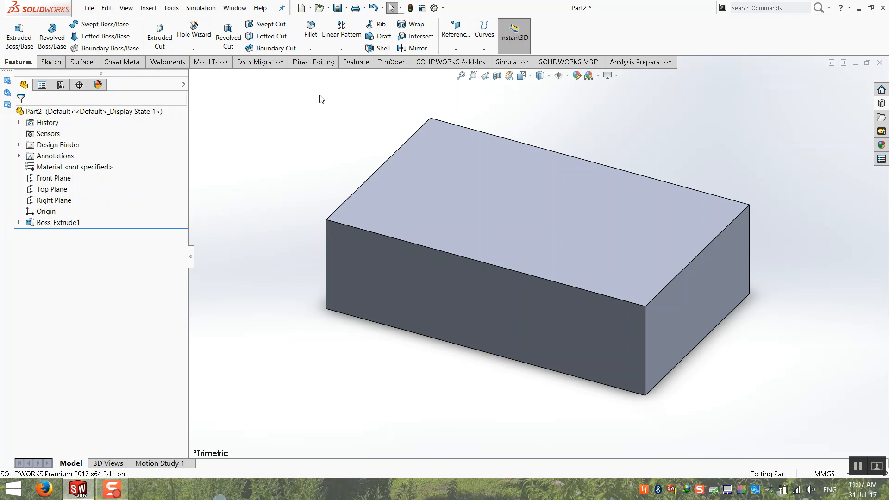
Fillet the block's four vertical corner edges with a 15 mm radius.
left_click(310, 30)
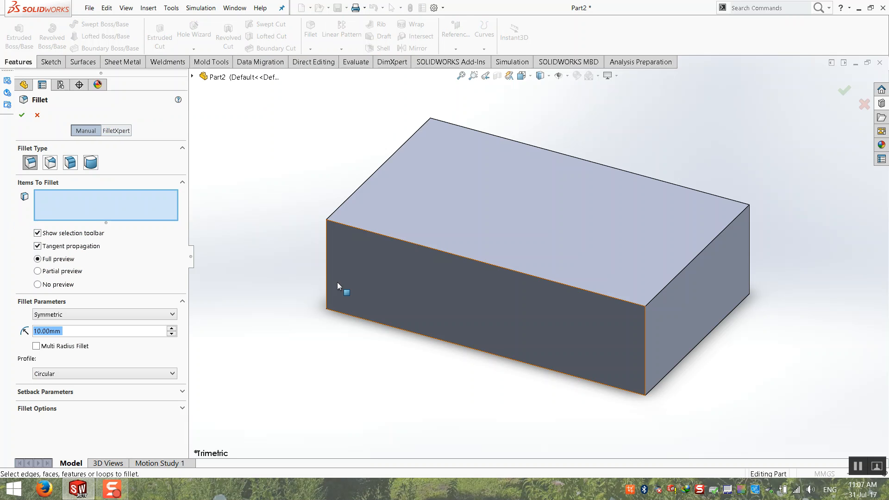
left_click(327, 266)
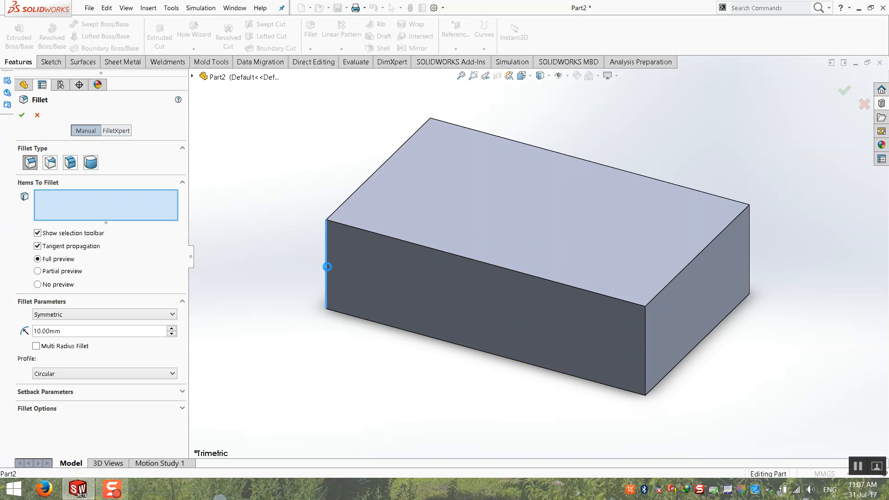
left_click(431, 144)
left_click(645, 371)
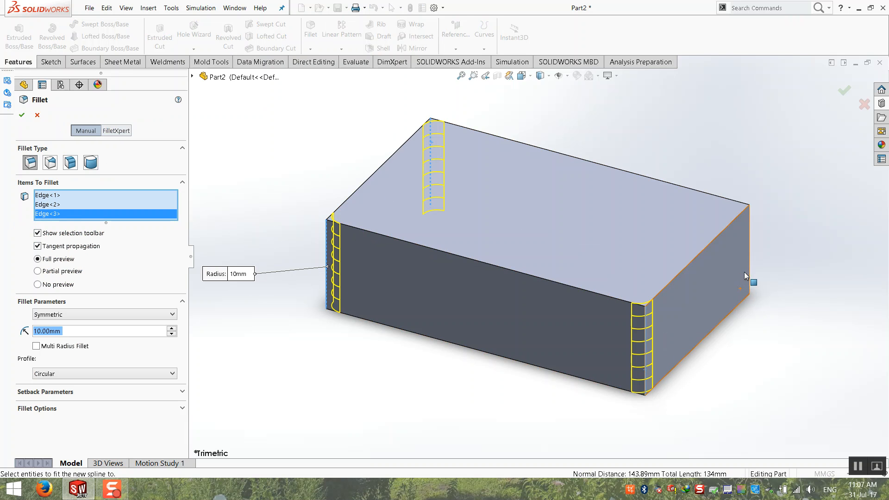
left_click(747, 278)
type("15")
key("Return")
key("Return")
left_click(332, 202)
middle_click_drag(331, 201, 325, 197)
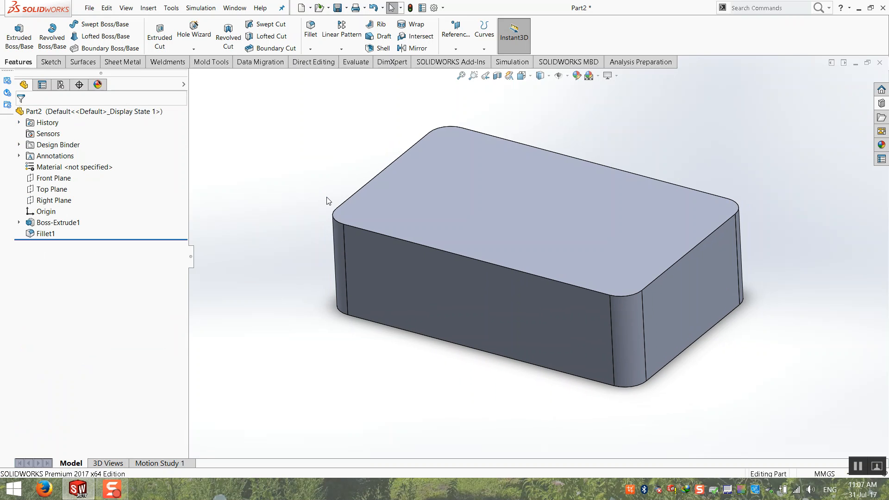
left_click(381, 48)
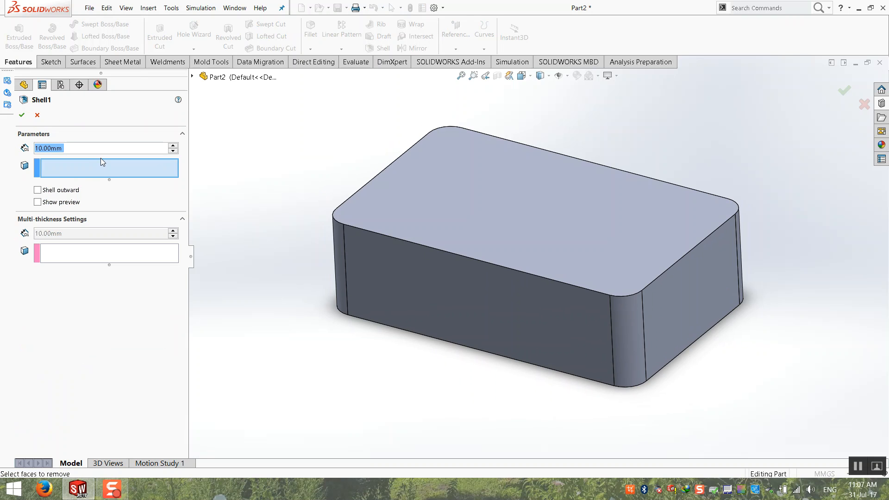
Shell the block with 2 mm walls, removing the top face.
type("2")
key("Return")
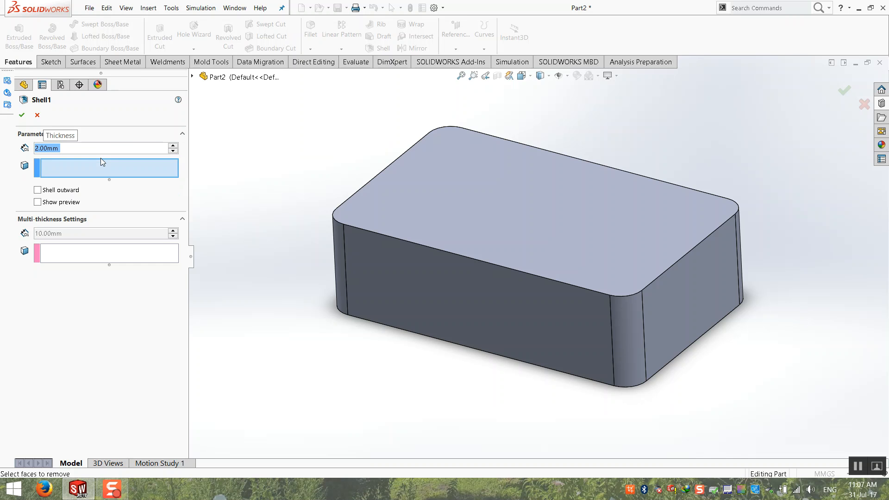
left_click(556, 200)
key("Return")
Orbit the hollow box and select its inner floor to inspect it.
middle_click_drag(238, 167, 252, 189)
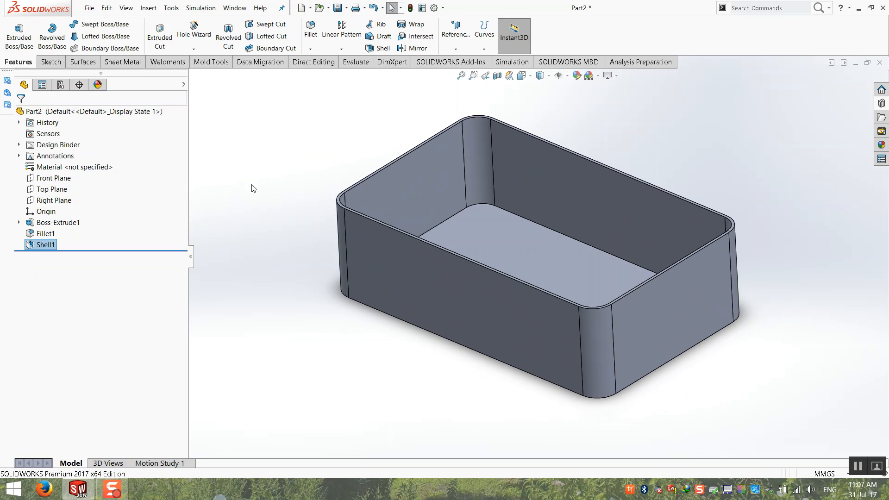
middle_click_drag(510, 218, 482, 208)
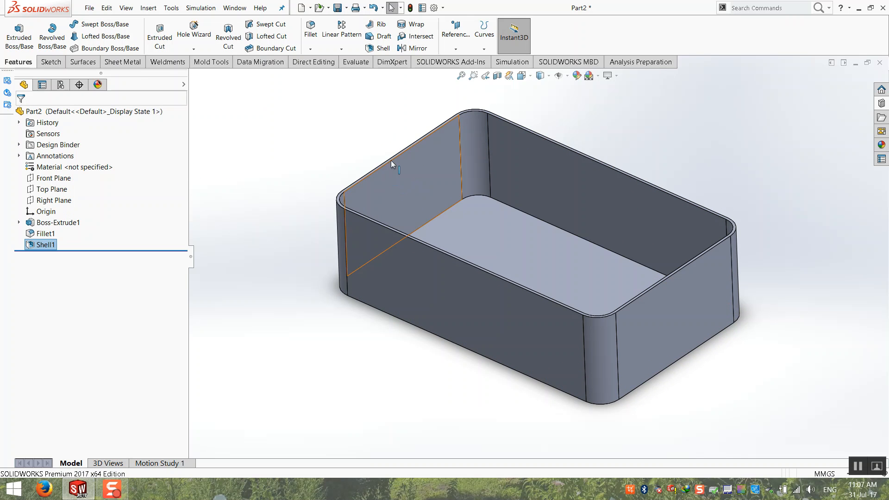
middle_click_drag(474, 260, 474, 351)
left_click(496, 229)
Inspect the underside, return to isometric, and delete Shell1 from the feature tree.
left_click(476, 284)
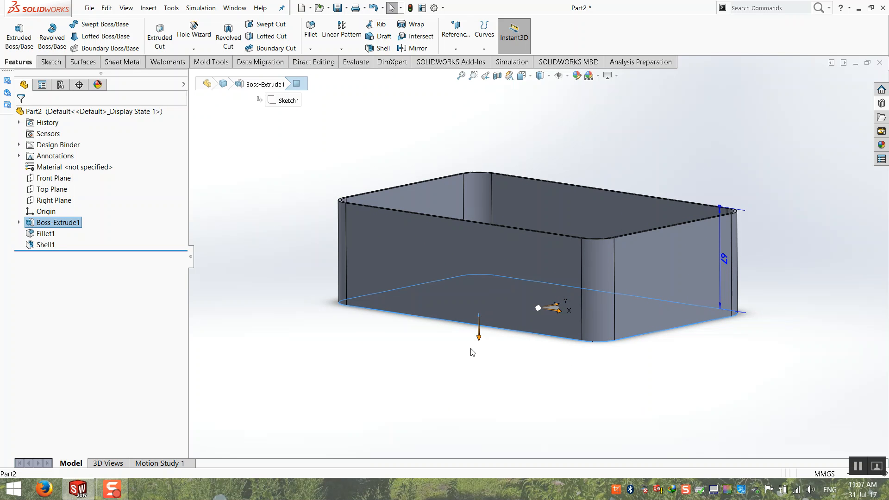
key("ctrl+7")
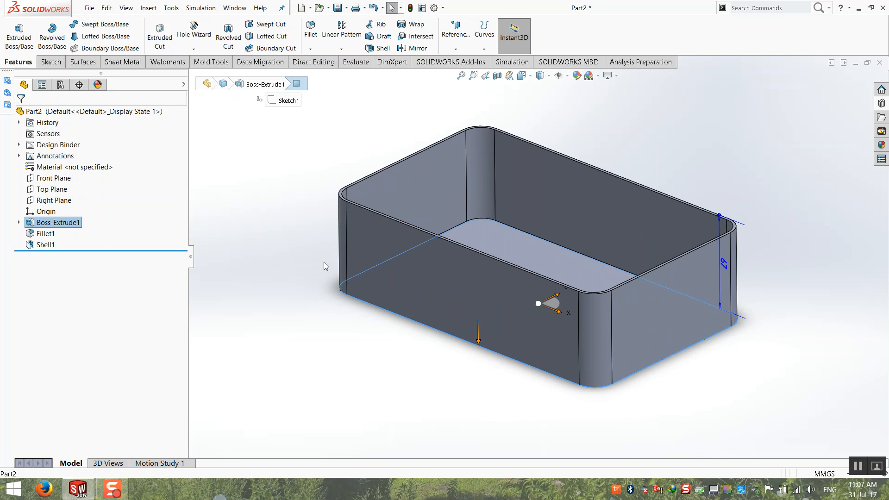
left_click(33, 244)
key("Delete")
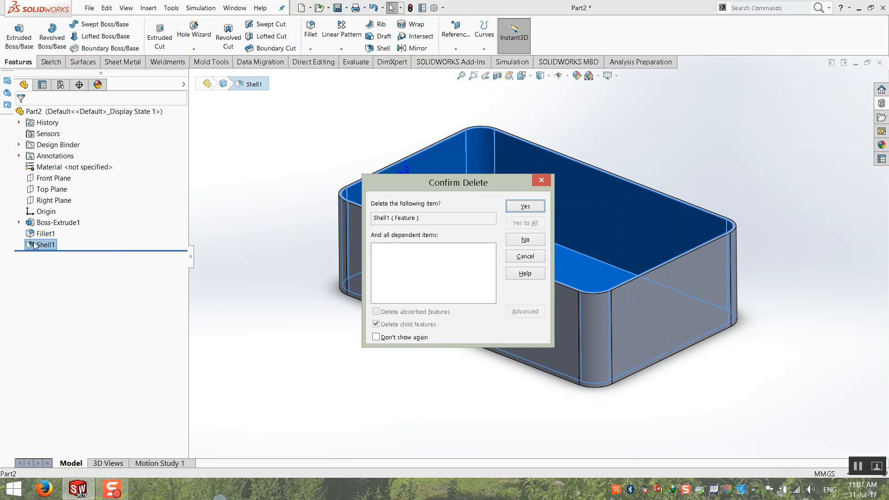
key("Return")
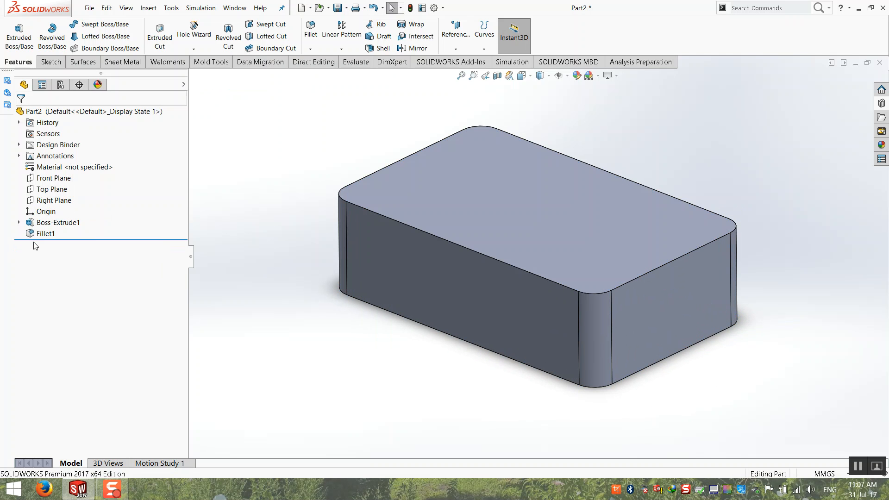
left_click(383, 49)
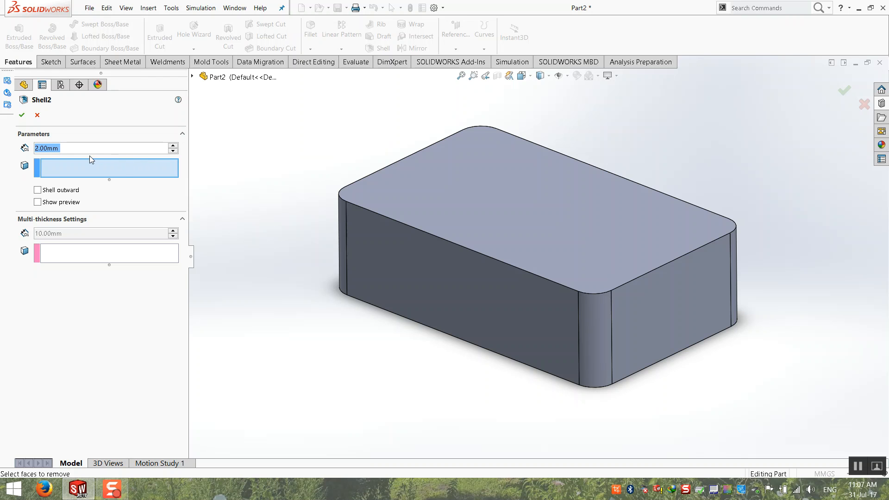
Keep the 2 mm wall thickness and remove the top face in Shell2.
left_click(55, 152)
left_click_drag(56, 155, 7, 157)
left_click(394, 187)
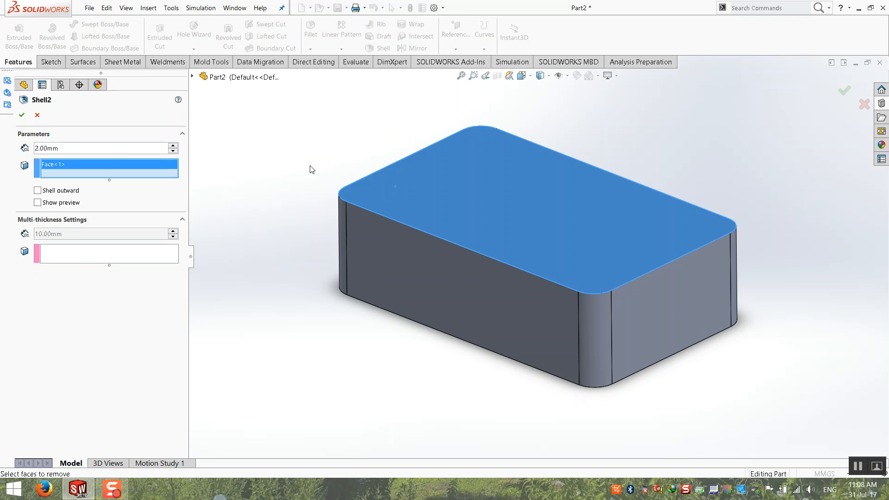
Give the bottom face its own 10 mm thickness and accept Shell2.
left_click(75, 258)
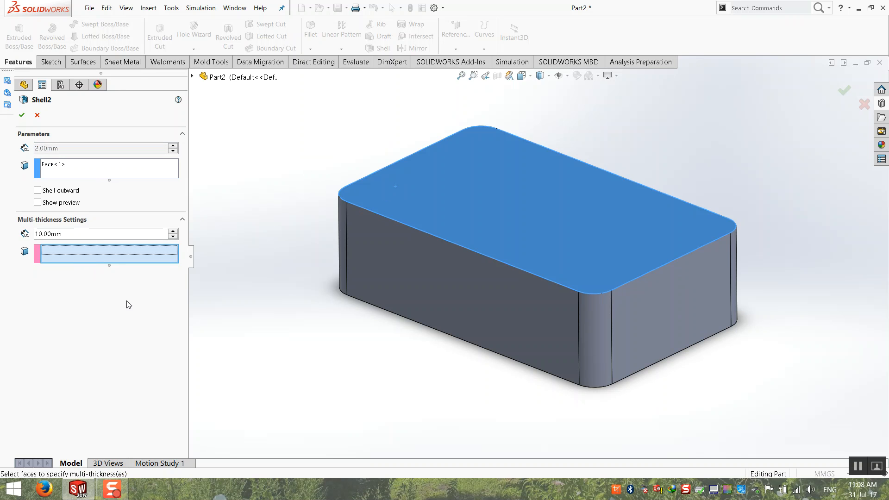
middle_click_drag(384, 415, 408, 359)
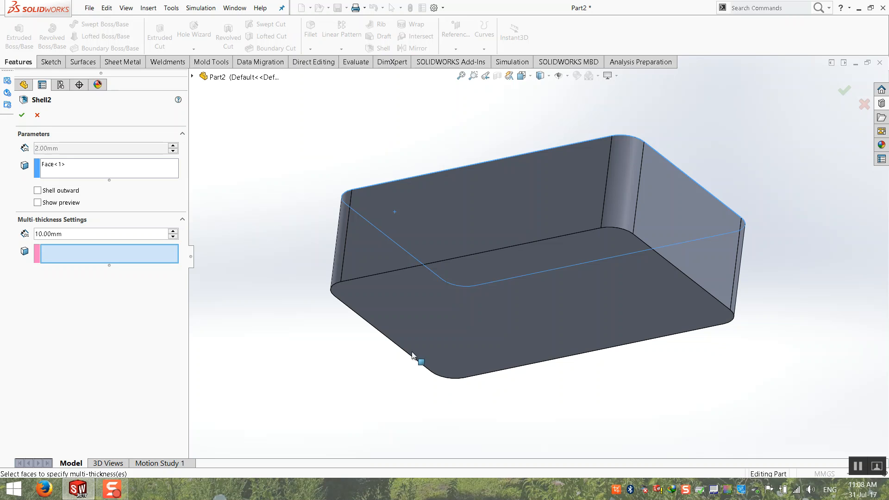
left_click(432, 337)
middle_click_drag(353, 362, 351, 393)
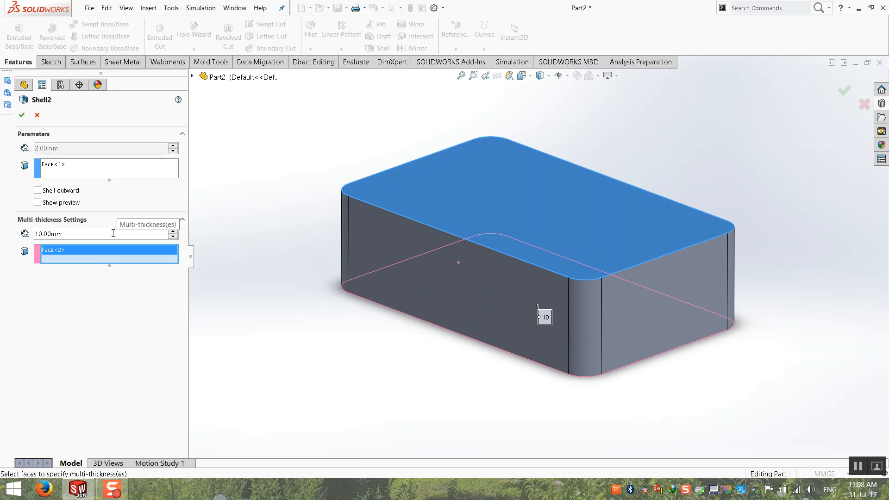
middle_click_drag(368, 398, 379, 320)
middle_click_drag(493, 342, 491, 417)
left_click_drag(69, 234, 2, 237)
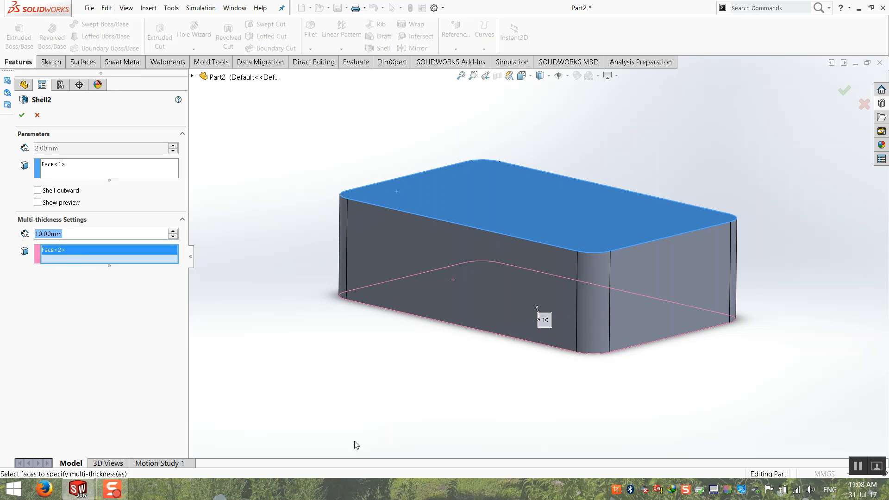
left_click(22, 115)
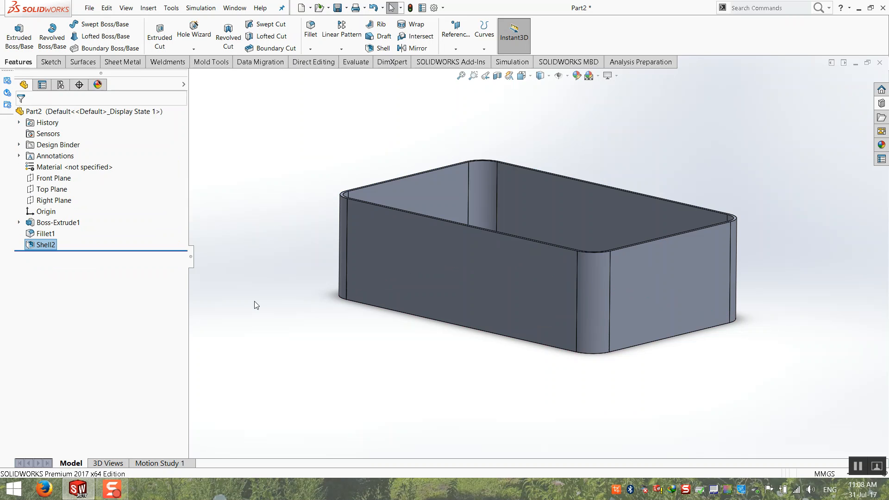
left_click(497, 76)
left_click(36, 115)
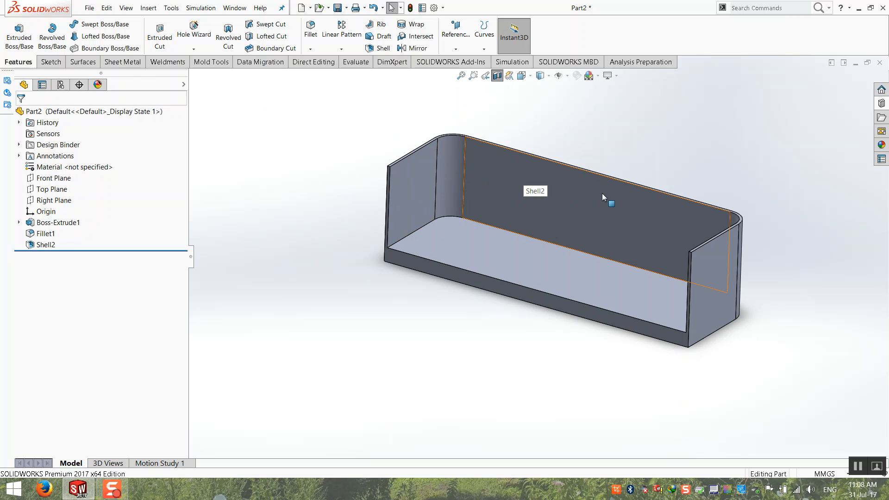
scroll(615, 297, "down", 3)
scroll(478, 276, "up", 3)
middle_click_drag(477, 276, 440, 239)
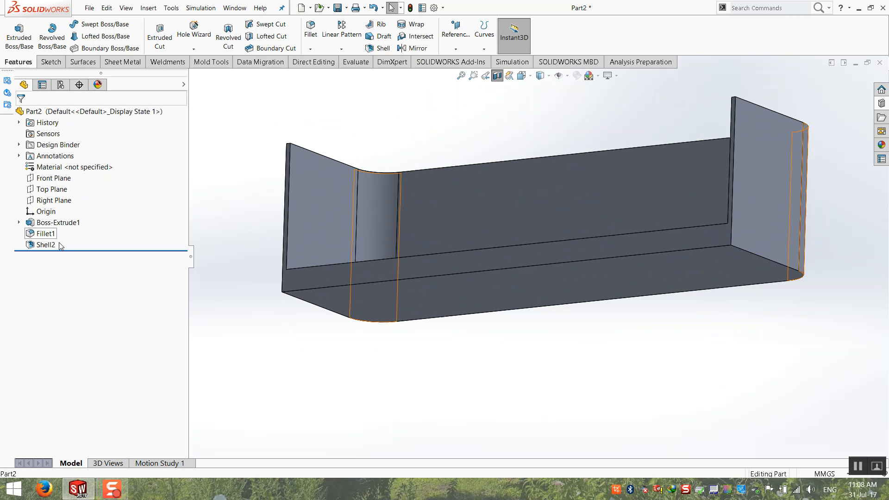
middle_click_drag(365, 338, 445, 332)
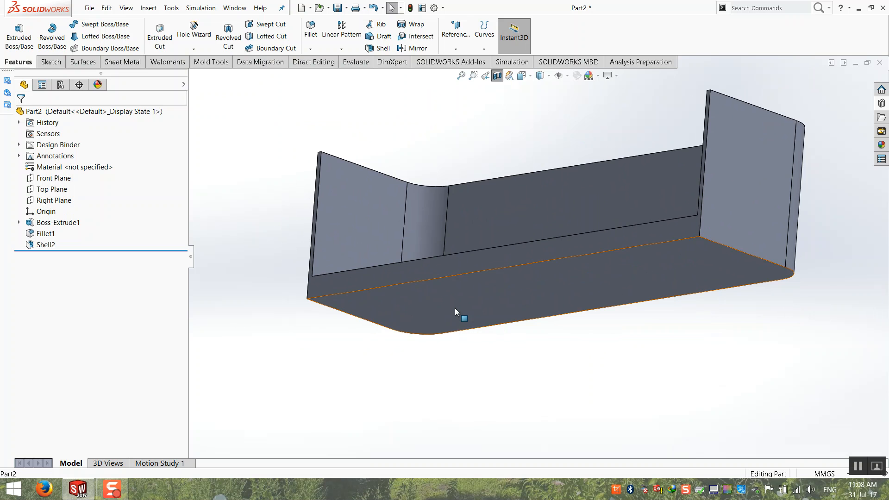
middle_click_drag(454, 306, 443, 300)
scroll(428, 270, "up", 1)
middle_click_drag(429, 271, 499, 168)
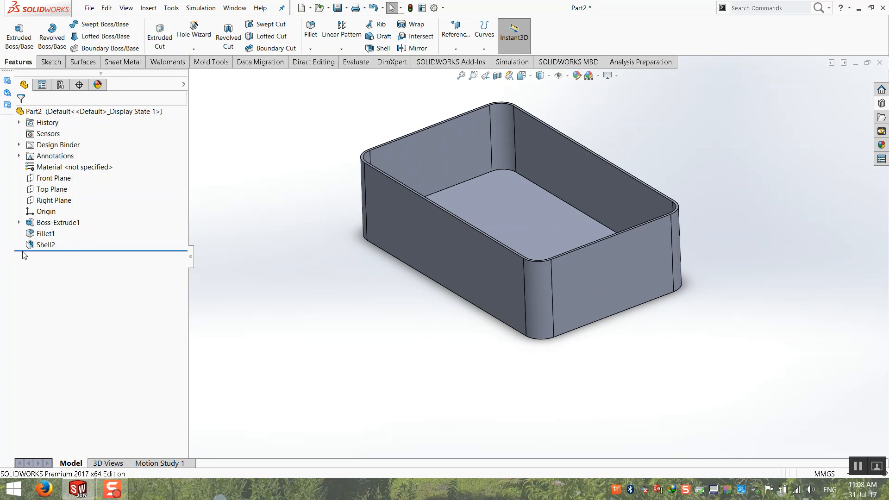
right_click(44, 245)
left_click(29, 220)
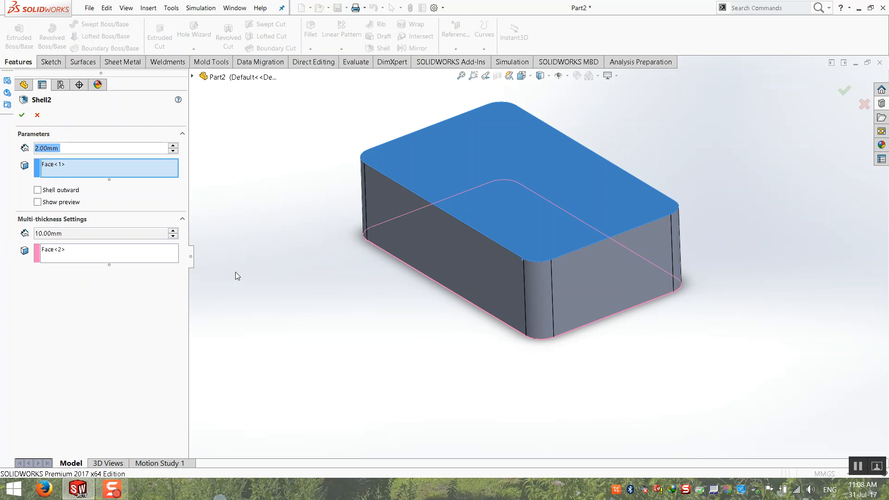
Add the right side face to Shell2's multi-thickness faces at 5 mm and accept the edit.
left_click(98, 254)
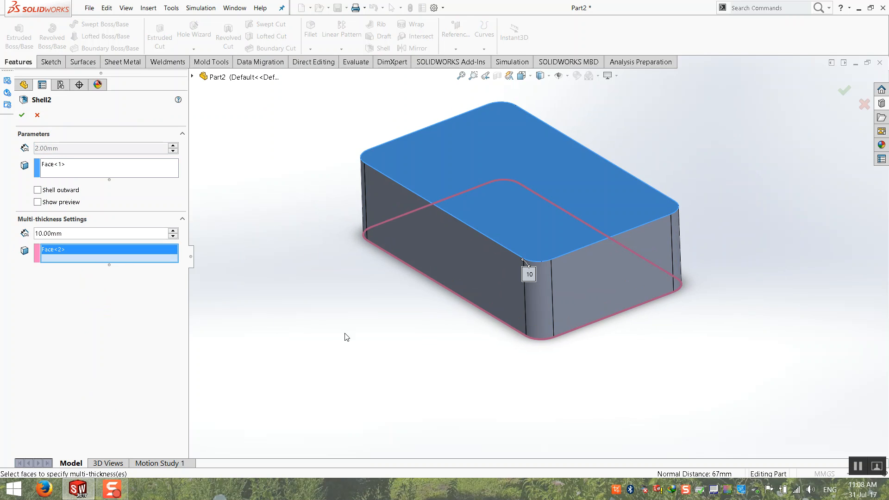
left_click(598, 287)
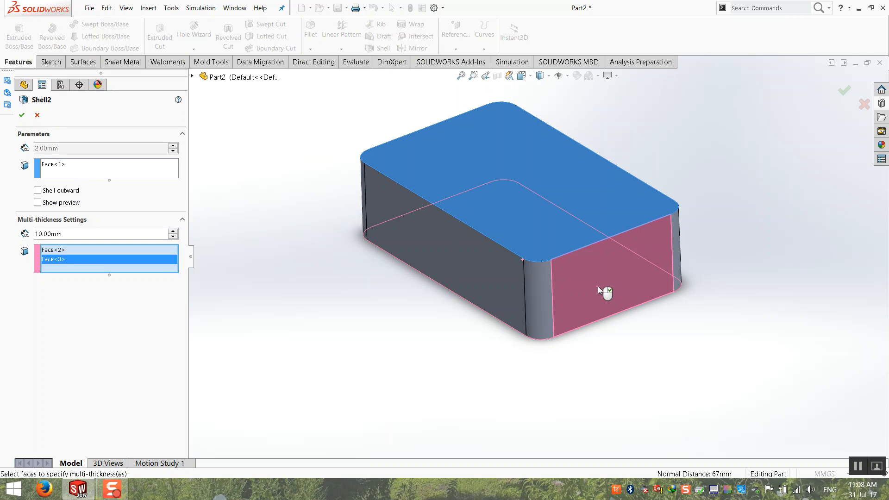
left_click(94, 234)
type("5")
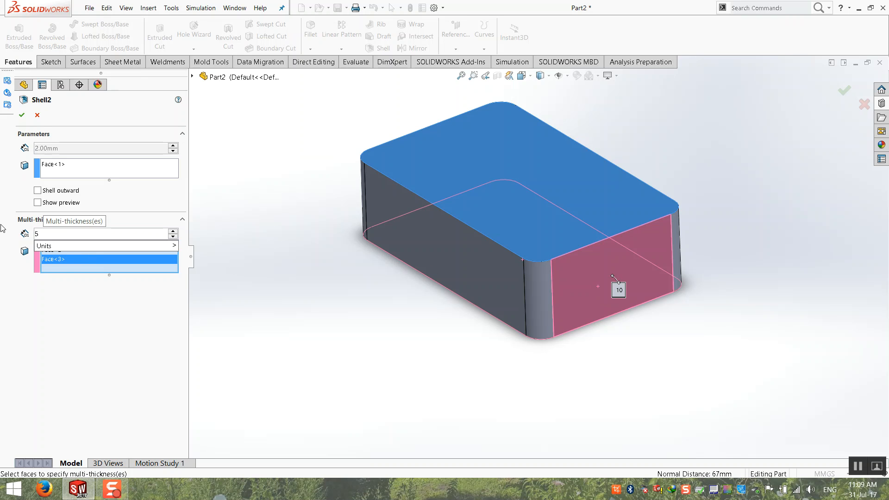
key("Return")
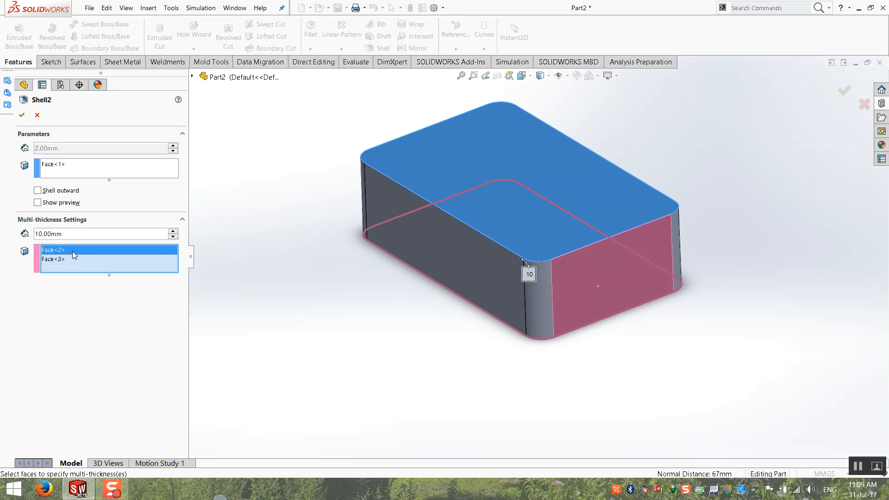
left_click(71, 260)
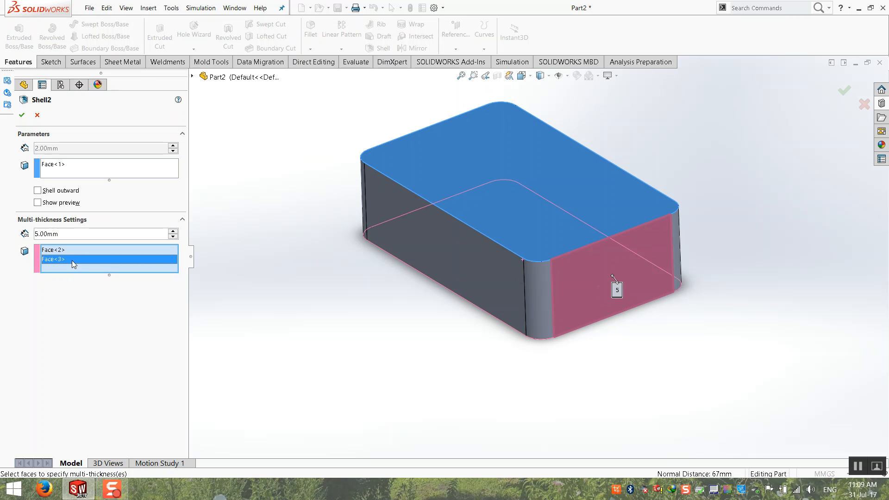
left_click(22, 114)
middle_click_drag(268, 233, 468, 246)
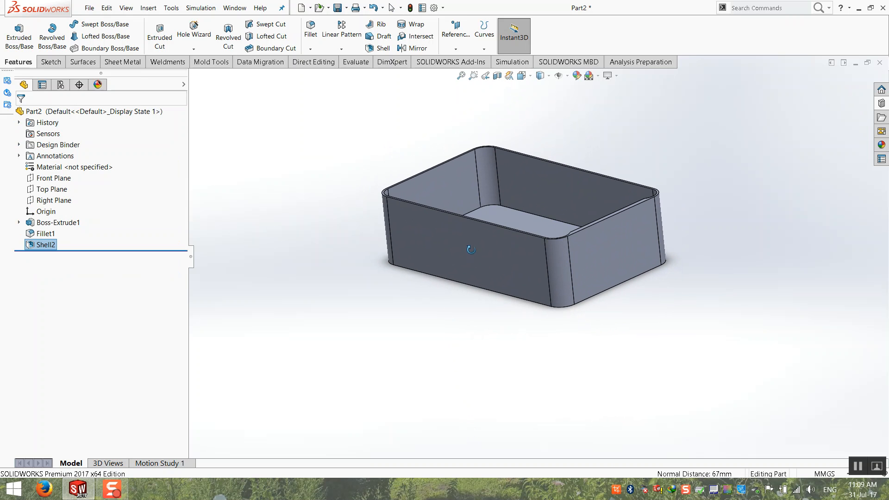
left_click(496, 78)
middle_click_drag(452, 205, 480, 187)
scroll(565, 305, "down", 3)
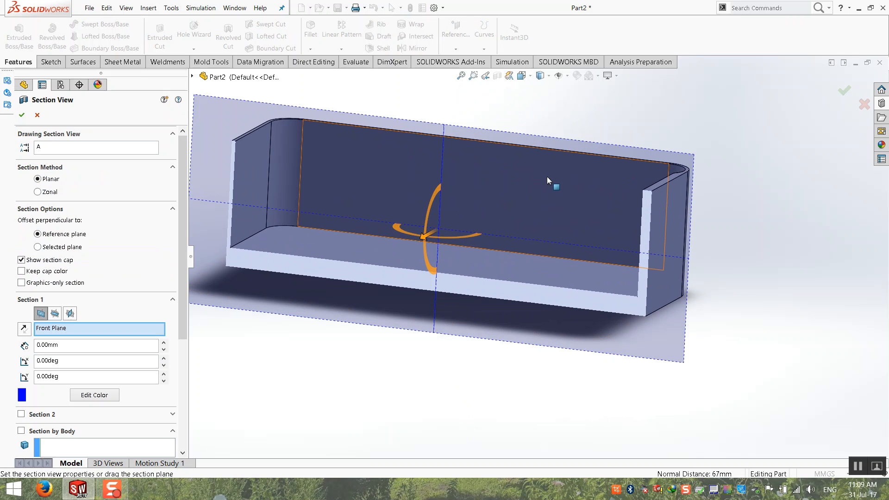
scroll(647, 230, "up", 1)
middle_click_drag(647, 230, 592, 231)
scroll(591, 227, "up", 1)
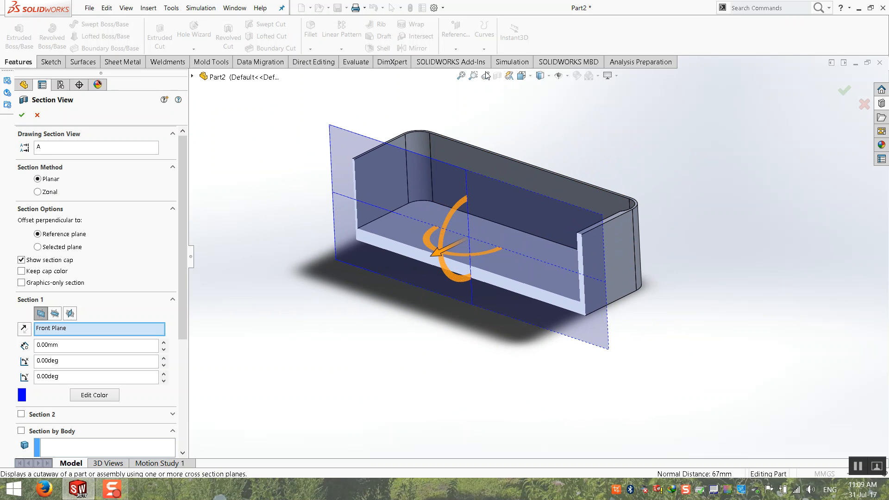
left_click(497, 77)
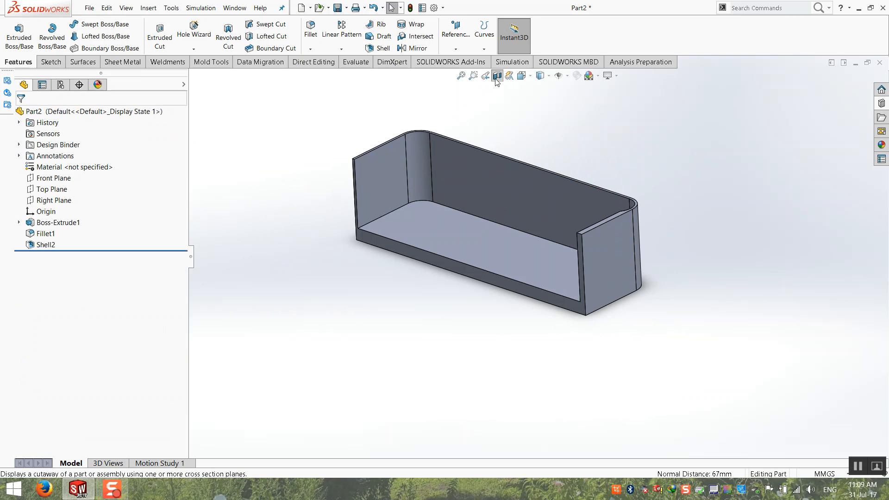
Switch to the isometric view and turn on ambient occlusion shading.
middle_click_drag(381, 124, 355, 142)
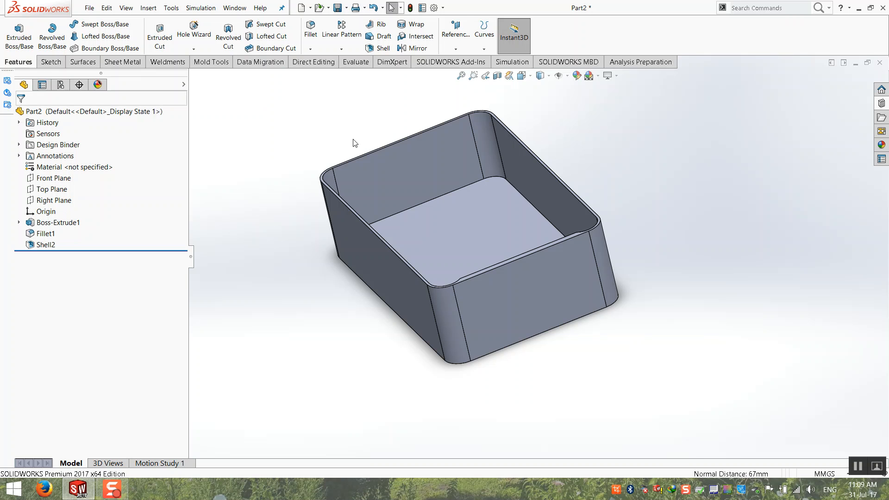
key("ctrl+7")
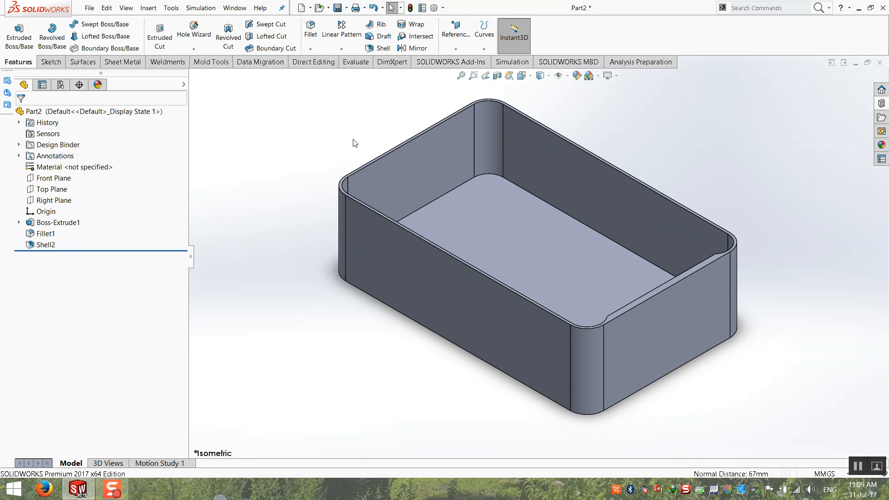
left_click(616, 76)
left_click(616, 116)
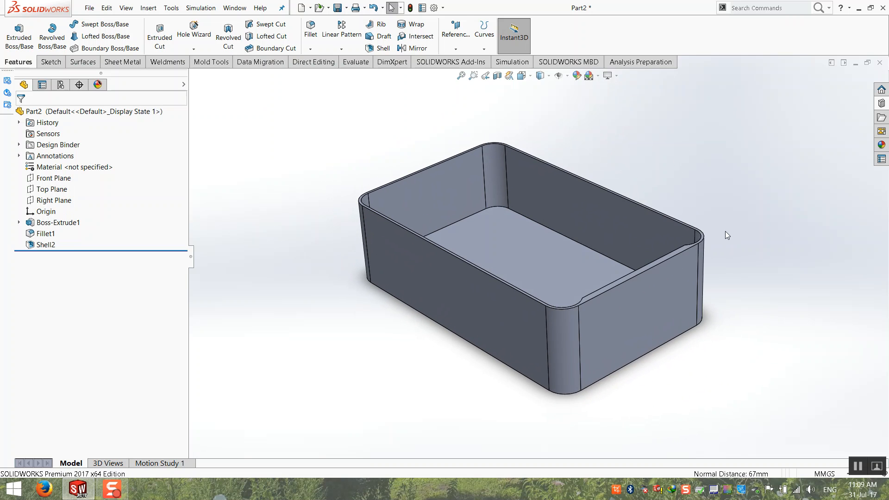
Zoom to fit the box, then close the part and choose Save All.
scroll(694, 169, "down", 1)
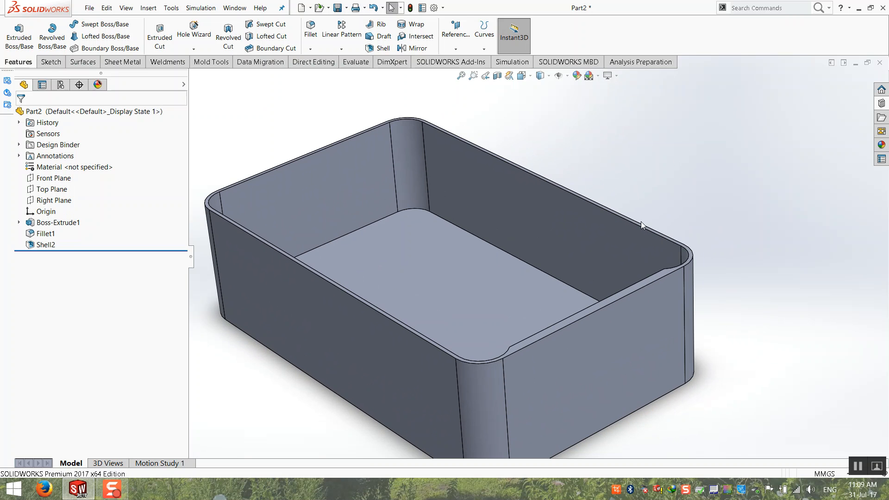
scroll(641, 221, "up", 1)
scroll(518, 240, "up", 1)
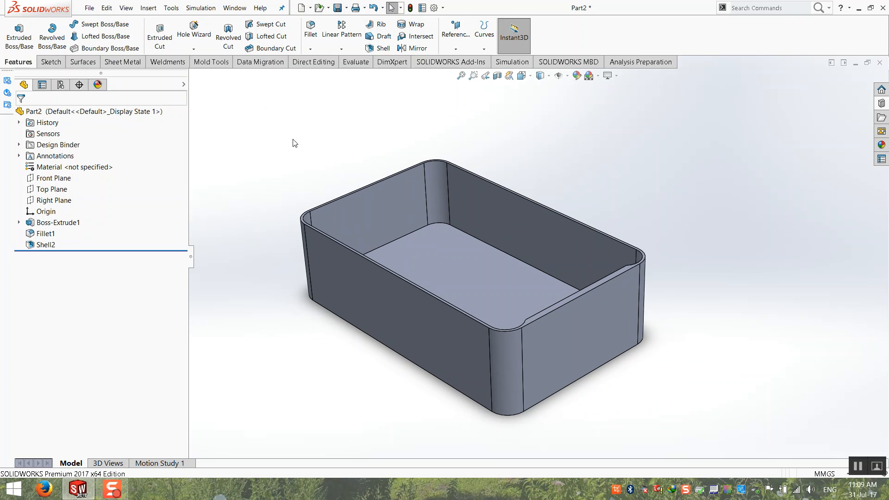
scroll(356, 311, "down", 1)
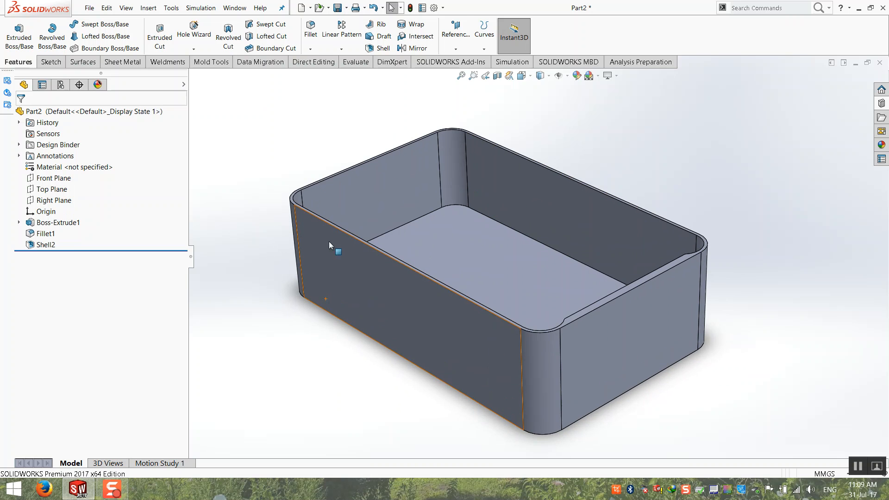
left_click(460, 77)
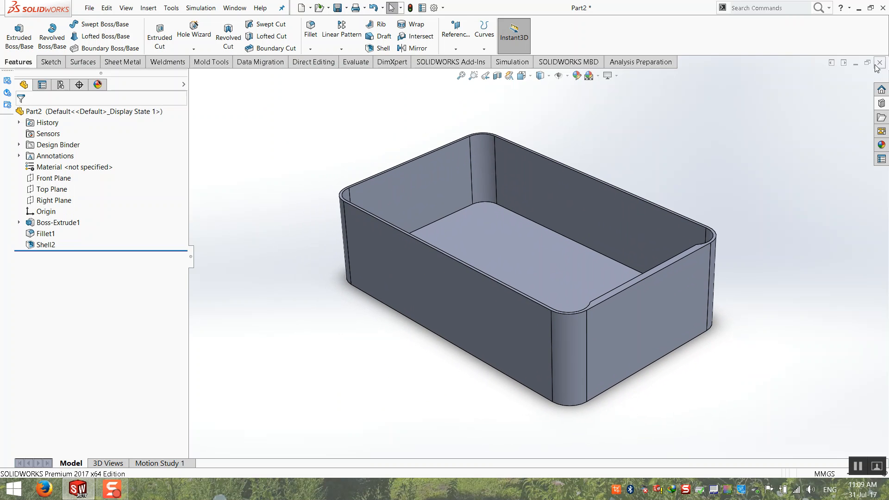
left_click(880, 62)
left_click(417, 235)
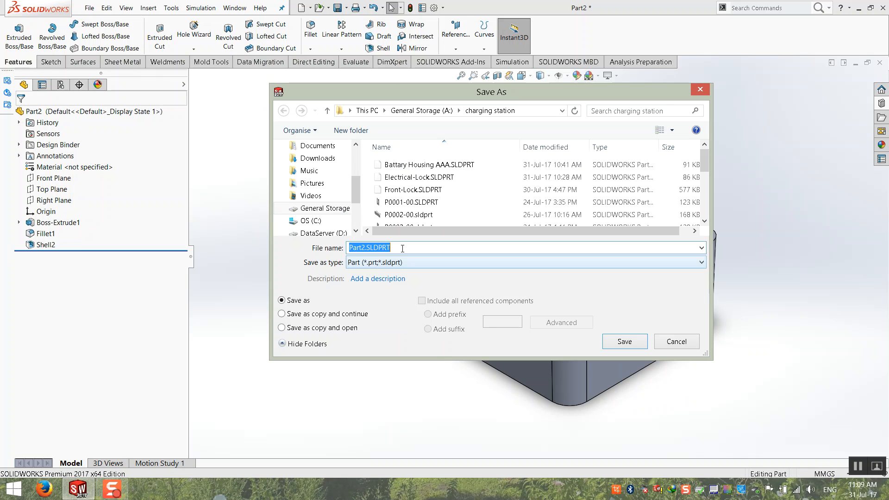
Save the part to the Desktop under the name 'ds'.
scroll(339, 190, "up", 3)
left_click(313, 212)
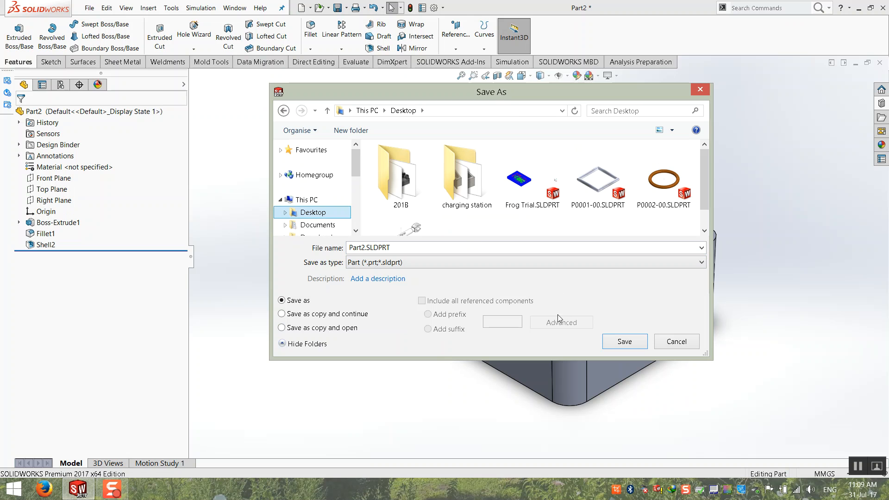
double_click(409, 253)
type("dsd")
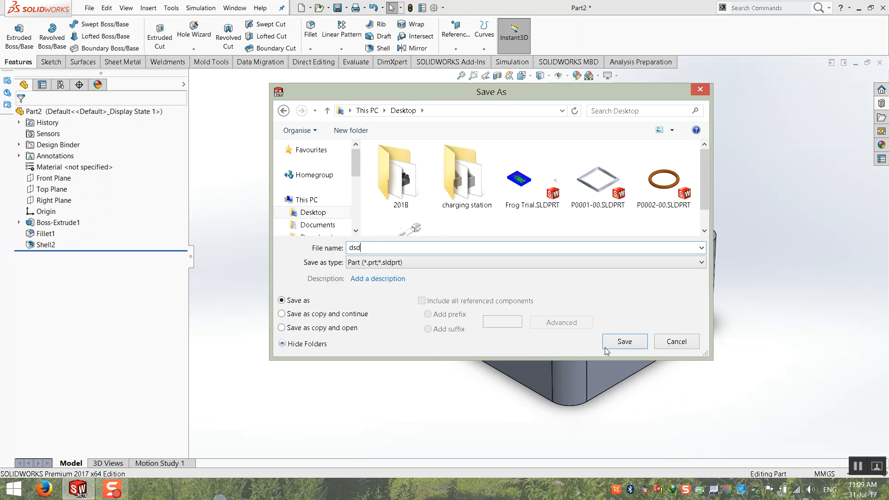
left_click(605, 346)
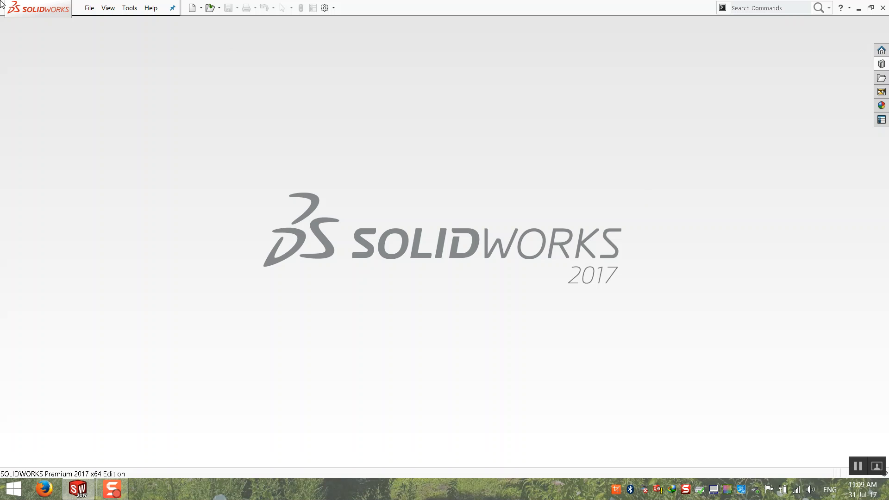
left_click(89, 8)
left_click(95, 23)
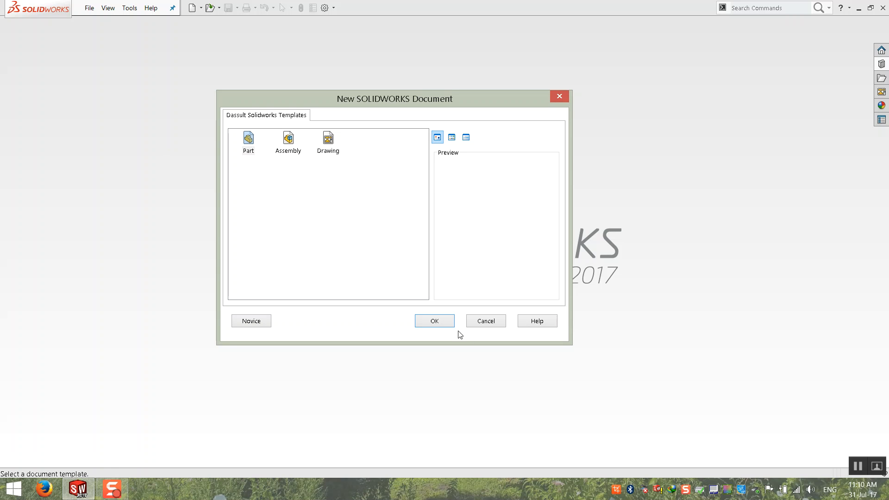
left_click(484, 321)
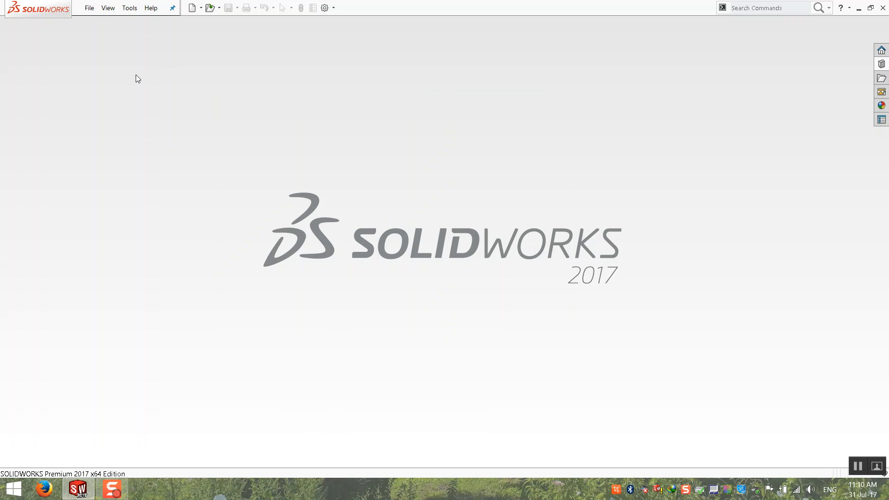
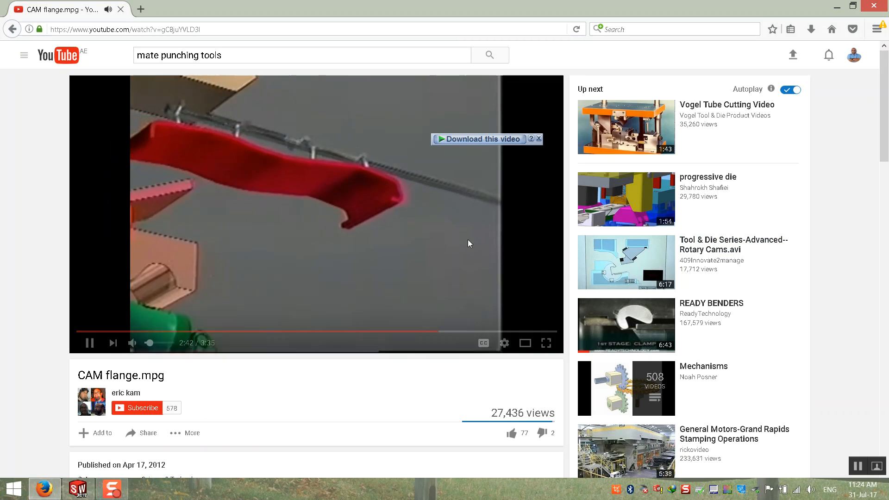
Pause the CAM flange video at 2:43 and minimize Firefox to bring SOLIDWORKS forward.
left_click(435, 249)
scroll(605, 306, "down", 5)
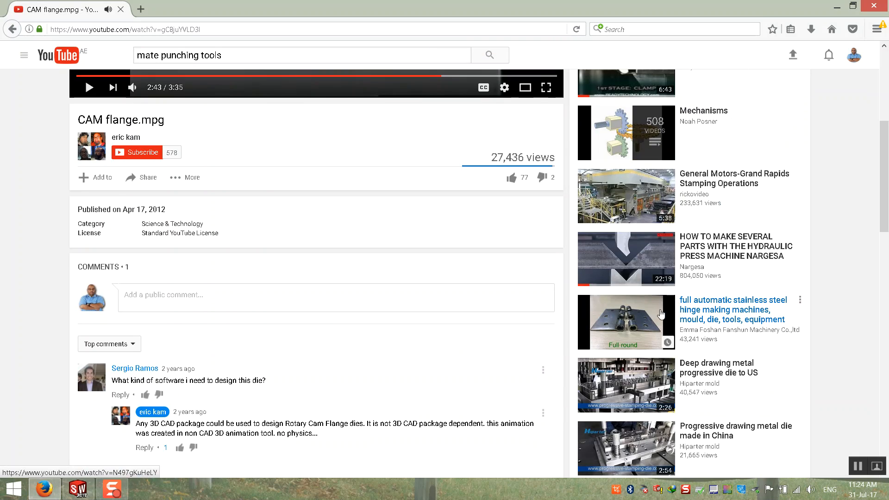
scroll(777, 261, "down", 3)
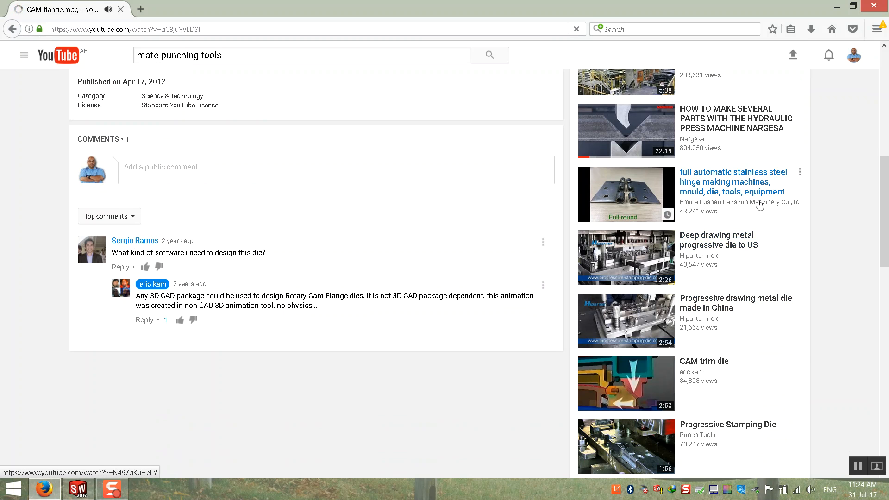
left_click(837, 8)
left_click(89, 8)
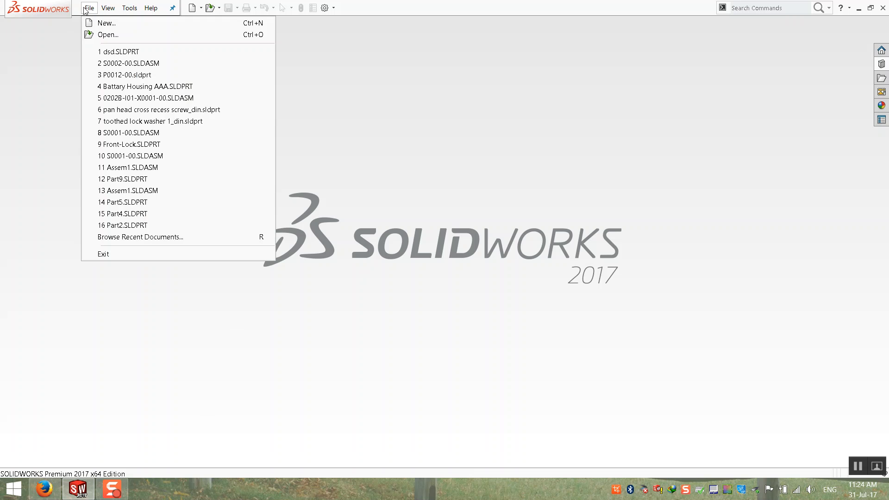
Create a new part, Part3, and start an Extruded Boss/Base sketch on the Top Plane.
left_click(102, 22)
double_click(251, 147)
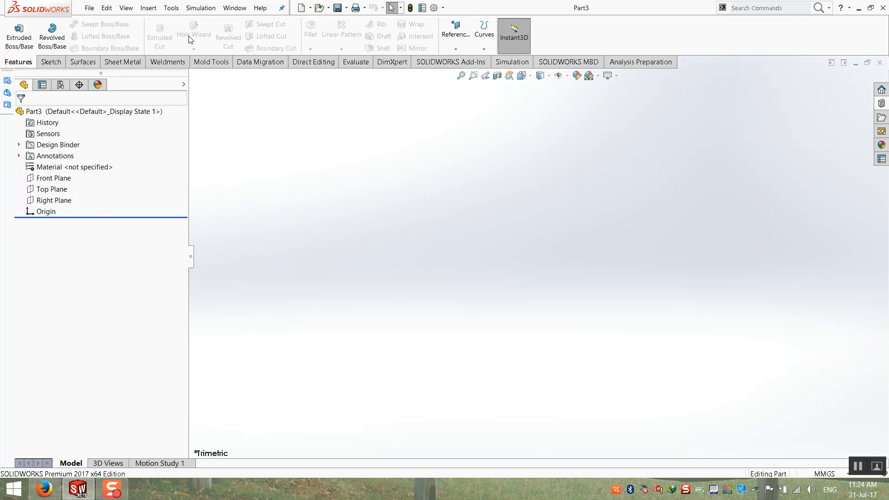
left_click(19, 36)
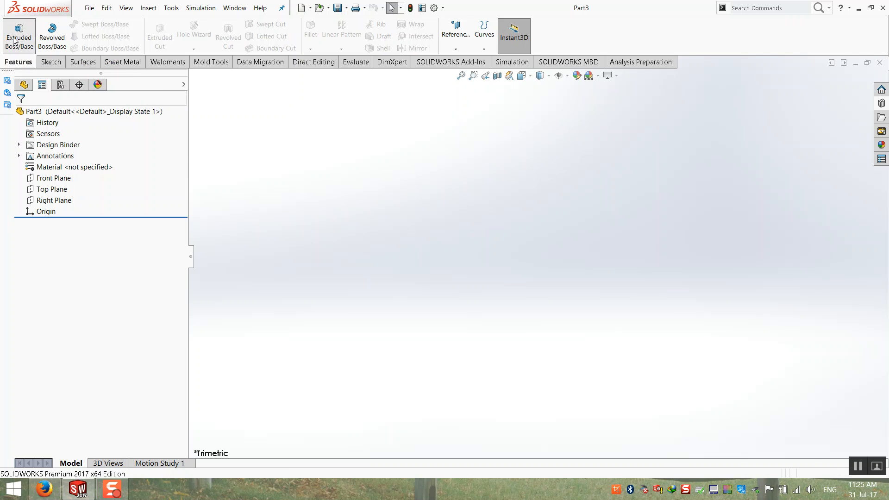
left_click(335, 264)
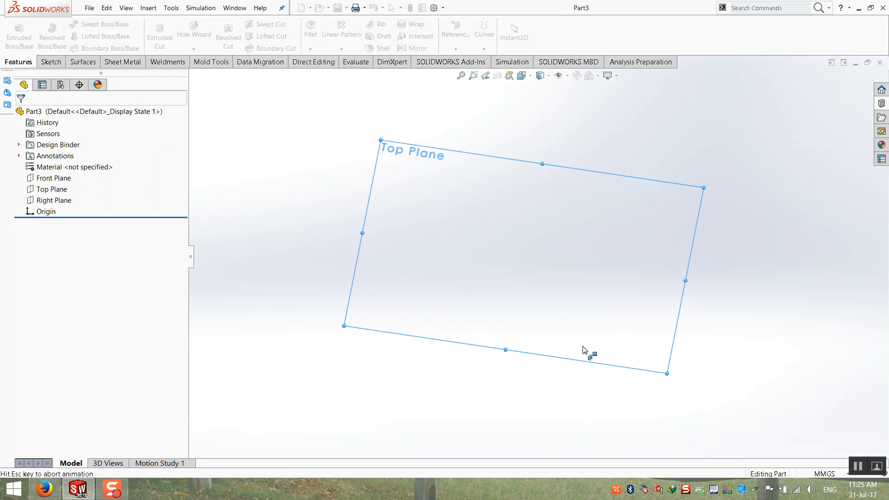
Add sketch text 'U' with a custom font at 10 mm height.
left_click(139, 35)
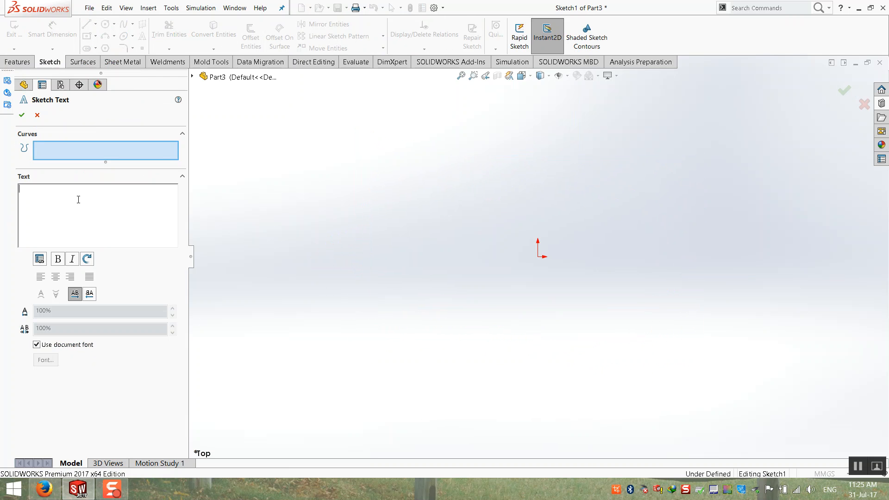
left_click_drag(78, 199, 1, 185)
left_click(47, 346)
left_click(46, 360)
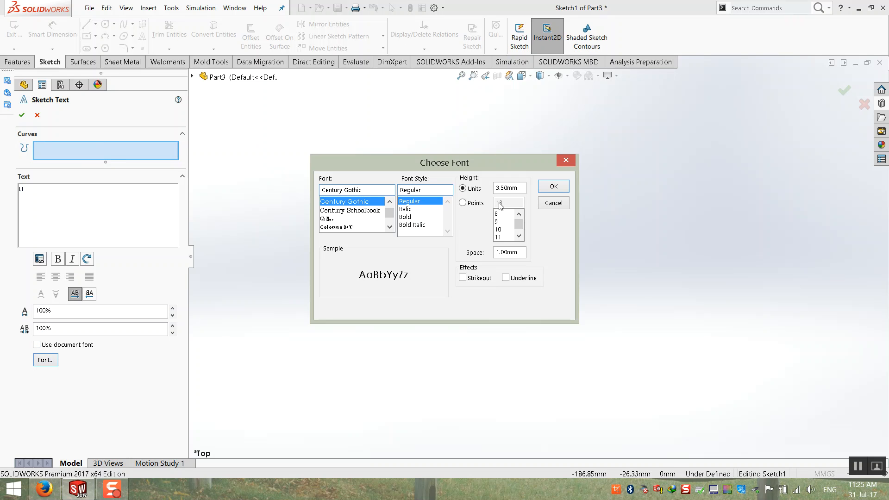
left_click(477, 204)
left_click(467, 190)
type("10")
key("Return")
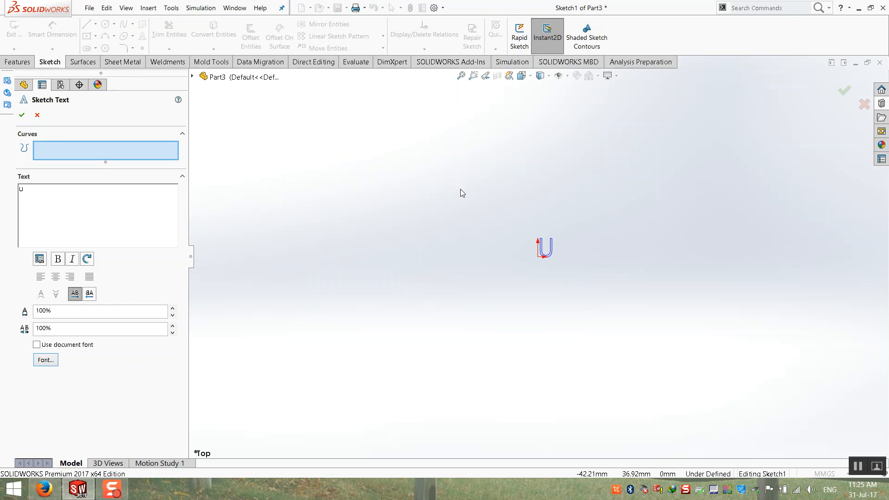
Make the U bold Century Gothic, trying 30 mm before settling on 10 mm height.
left_click(52, 361)
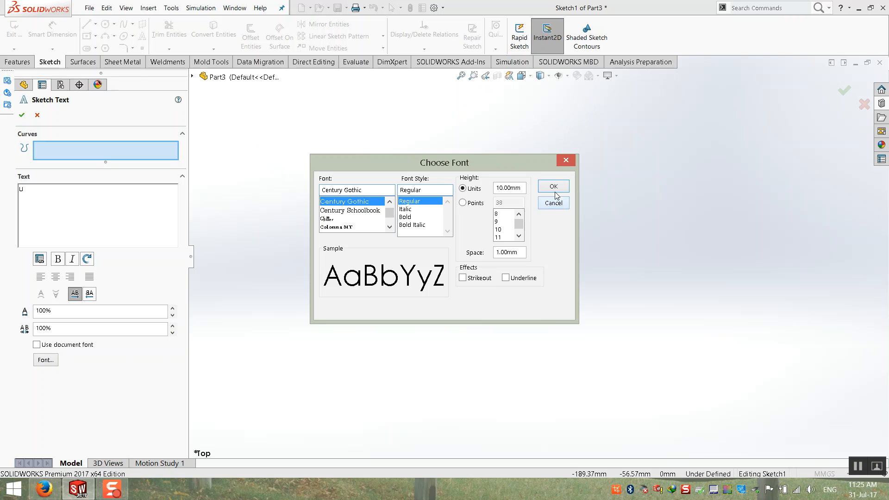
left_click_drag(519, 190, 453, 195)
type("30")
key("Return")
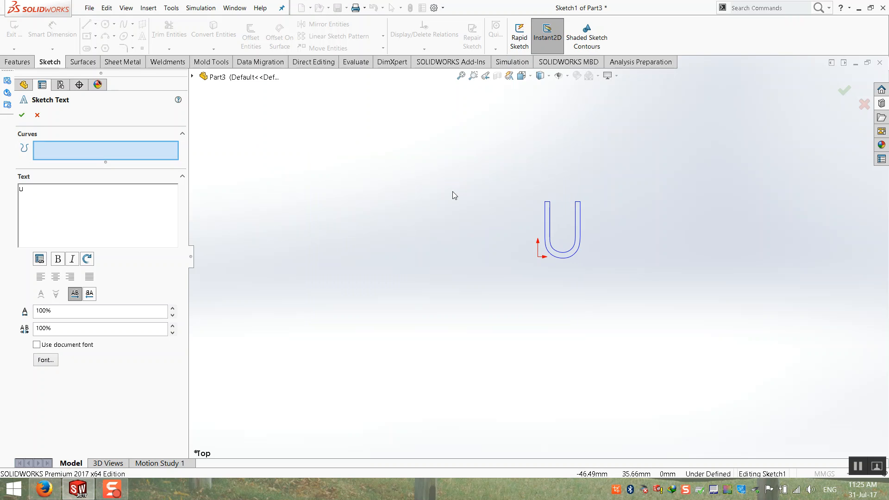
left_click(45, 361)
left_click(414, 217)
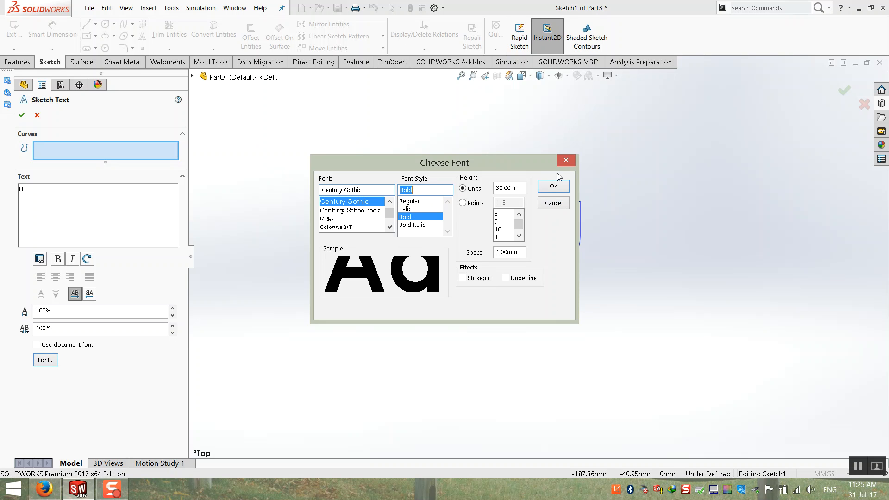
left_click(554, 186)
left_click(45, 360)
left_click_drag(523, 191, 490, 191)
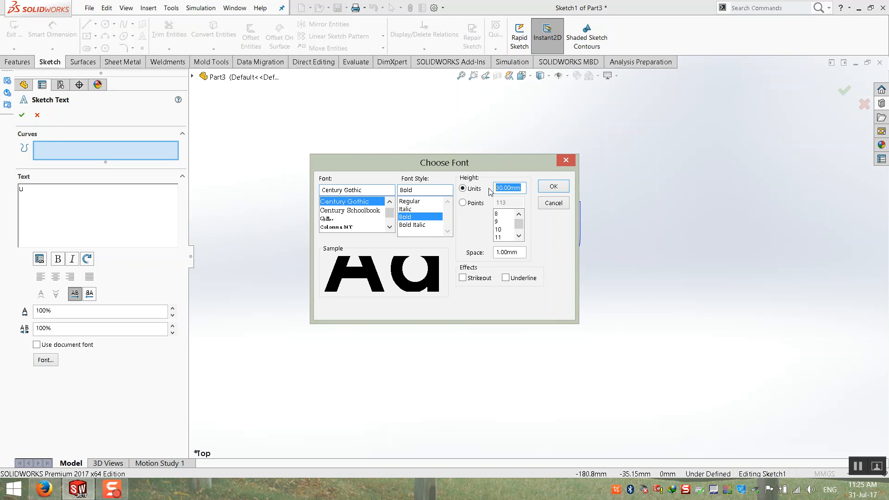
type("10")
key("Return")
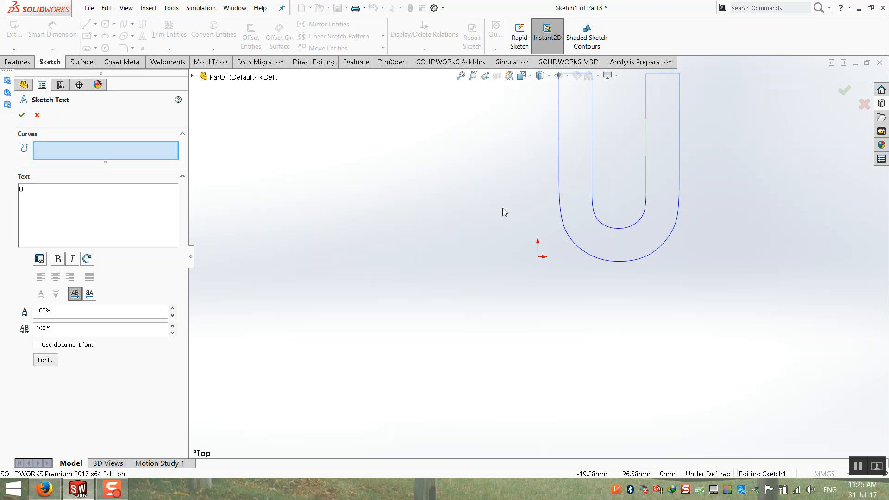
Accept the text and drag its anchor point onto the origin to fully define it.
left_click(23, 117)
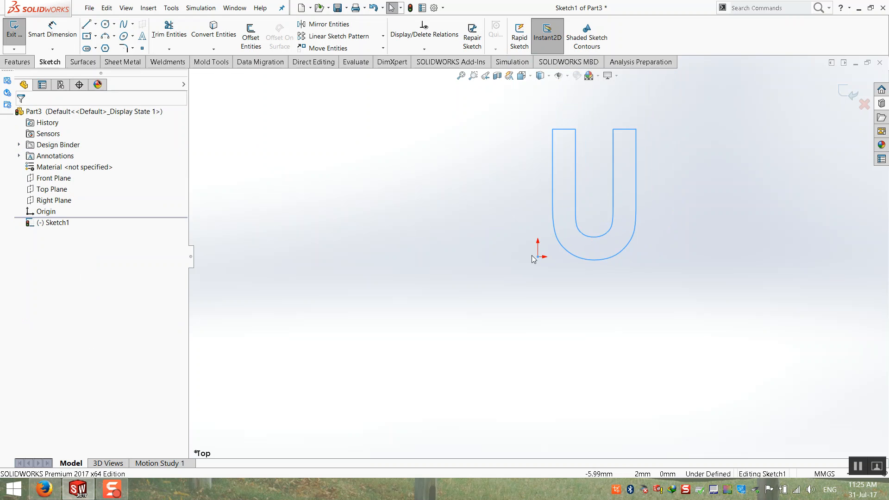
left_click(488, 265)
left_click_drag(488, 265, 539, 259)
scroll(722, 149, "up", 1)
scroll(720, 149, "down", 3)
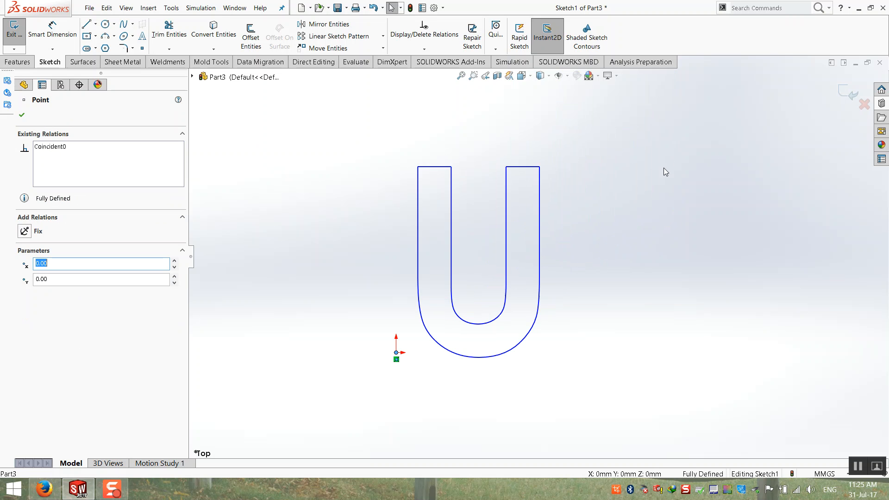
left_click(841, 90)
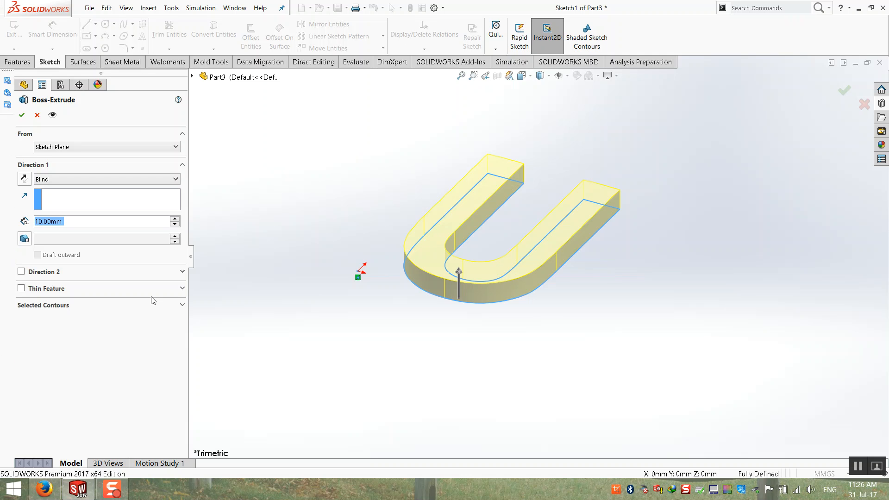
Change the Boss-Extrude Blind depth from 10 mm to 3 mm and accept it.
type("3")
key("Return")
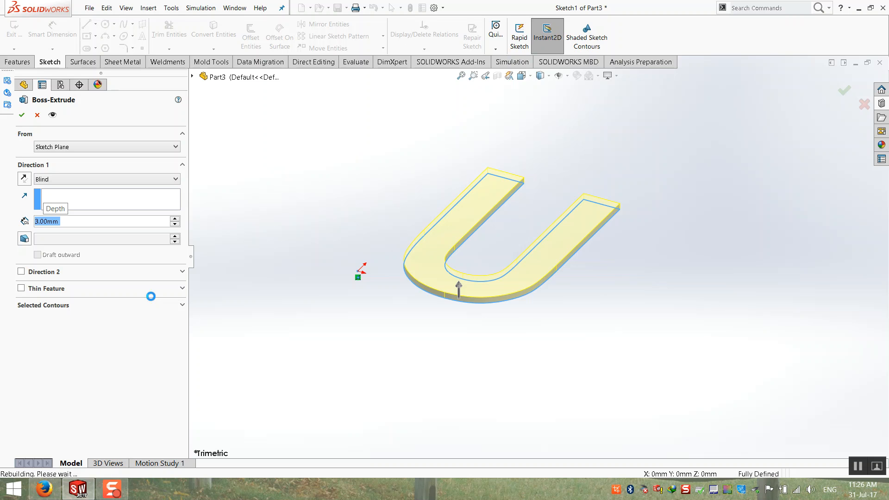
key("Return")
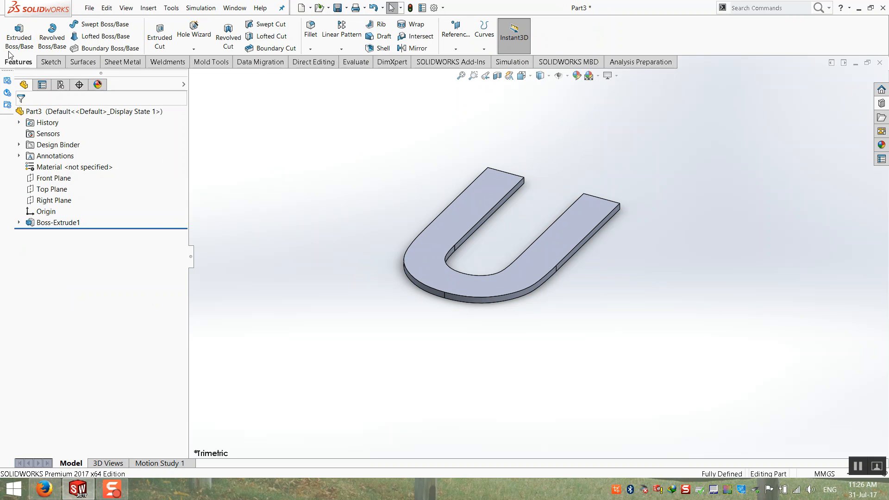
Sketch a corner rectangle enclosing the U on its top face.
left_click(19, 36)
left_click(421, 259)
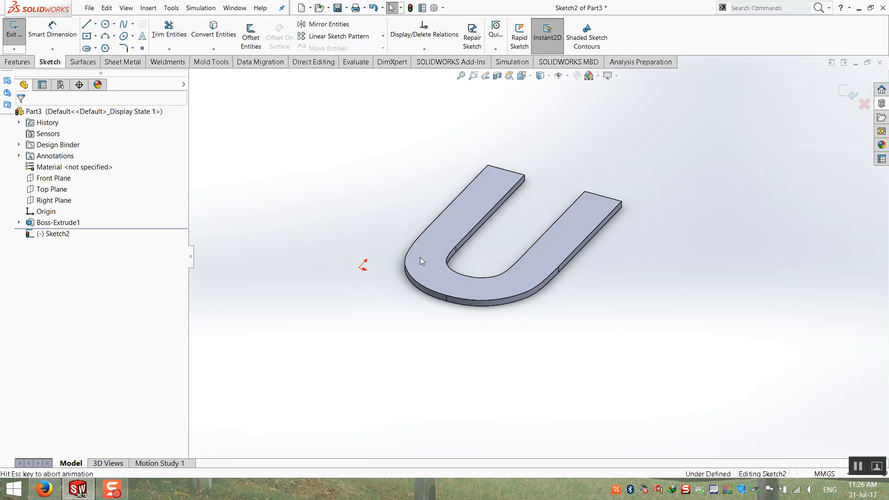
left_click(92, 36)
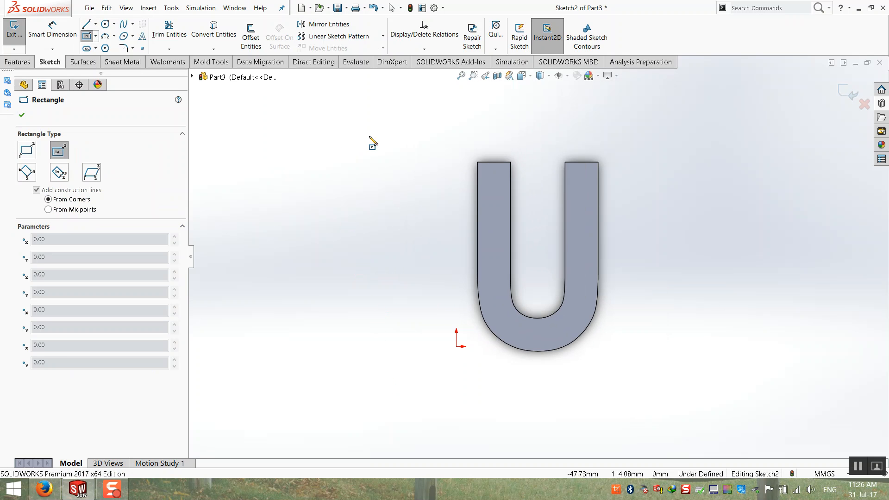
left_click(447, 136)
key("Escape")
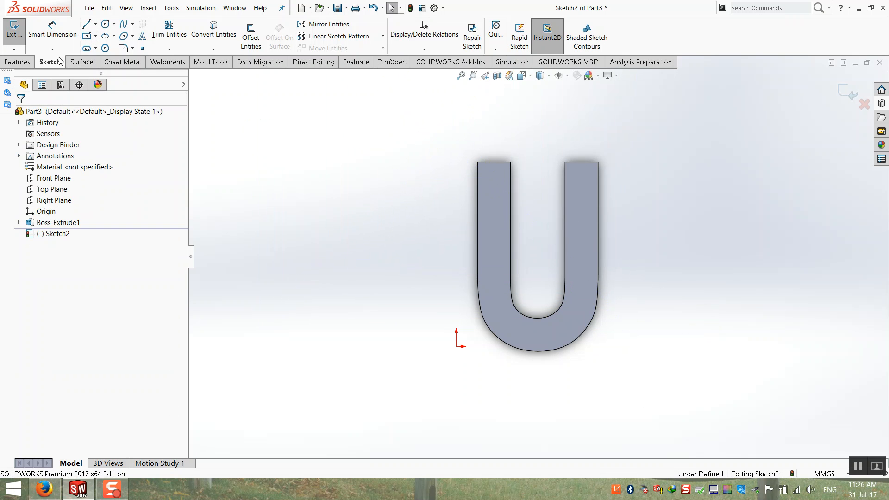
left_click(95, 36)
left_click(116, 54)
left_click(457, 142)
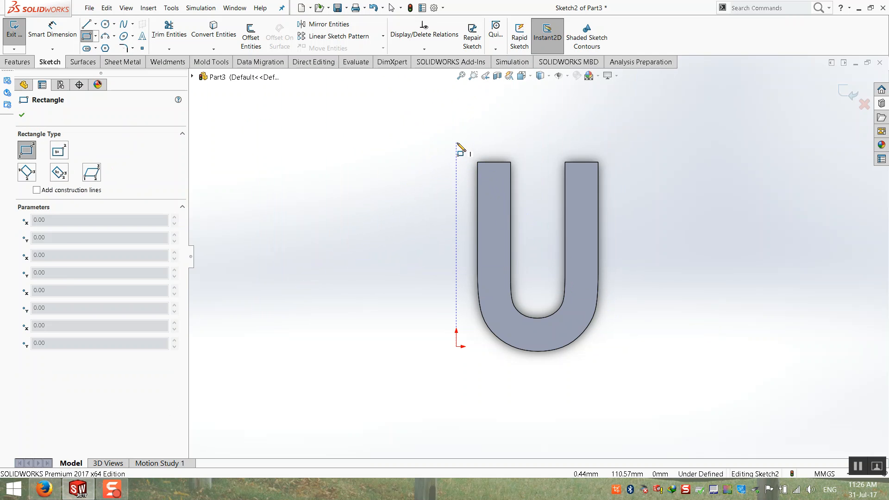
left_click(621, 366)
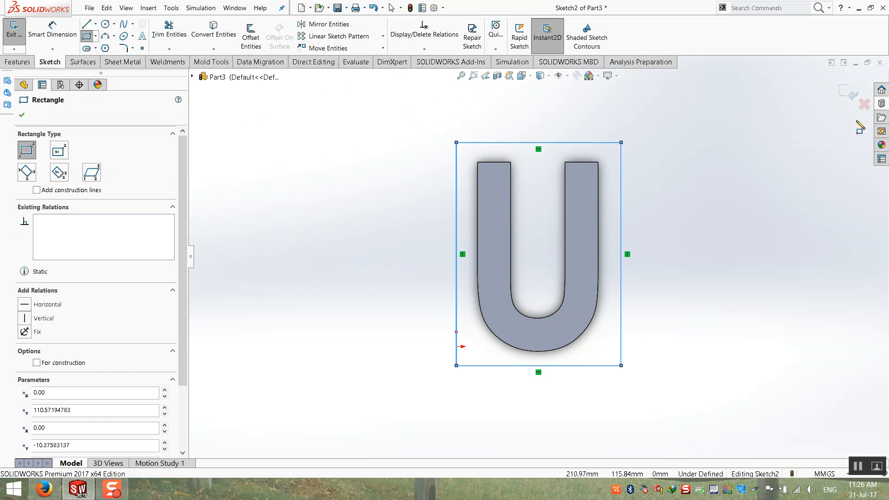
Extrude the rectangle 10 mm, merged with the U, then orbit and fit the plate in view.
left_click(849, 94)
mouse_move(461, 211)
middle_mouse_down()
mouse_move(453, 138)
mouse_move(536, 228)
middle_mouse_up()
left_click_drag(536, 240, 535, 209)
type("10")
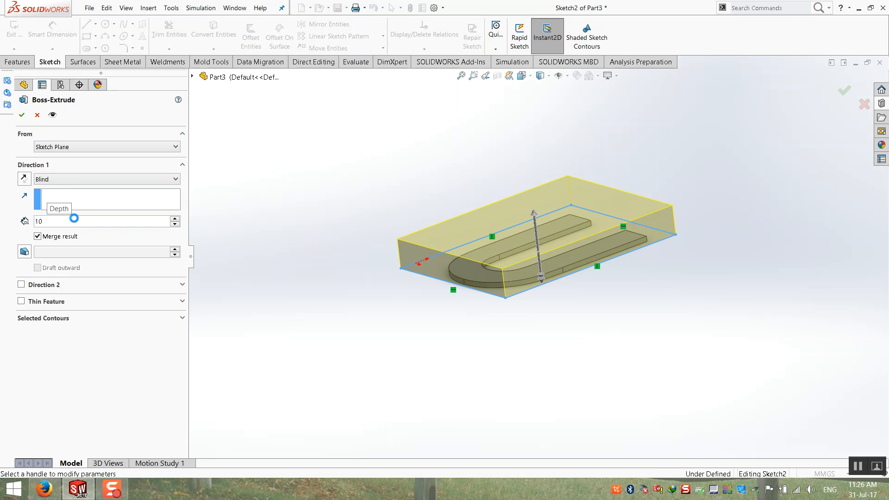
key("Return")
middle_click_drag(362, 212, 568, 185)
scroll(565, 265, "down", 2)
middle_click_drag(556, 310, 551, 332)
key("f")
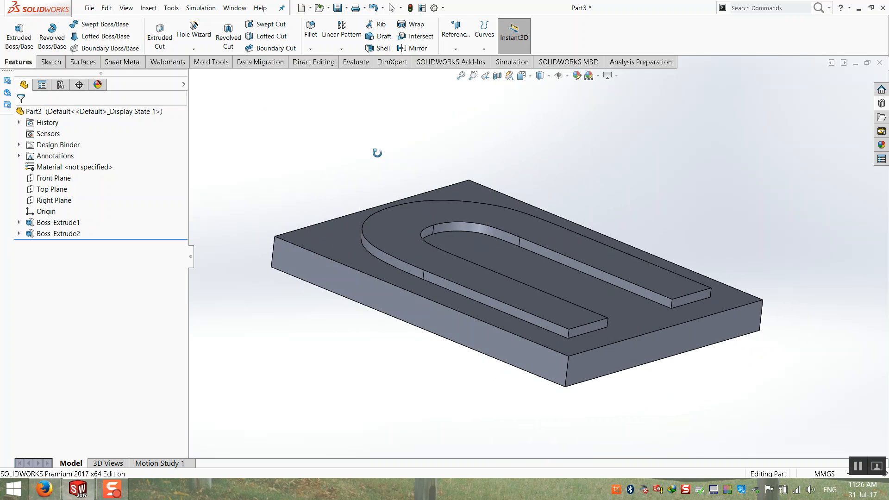
Fillet the U boss's top edges with a 2 mm radius.
scroll(446, 248, "down", 4)
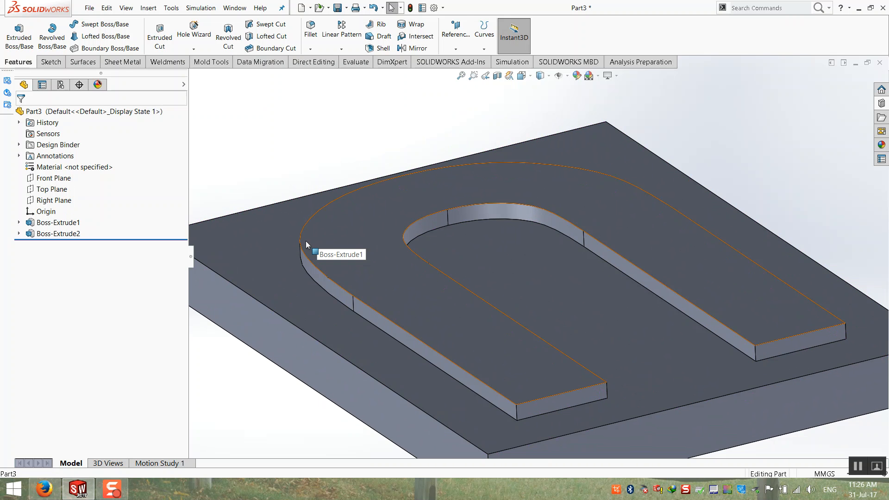
left_click(310, 29)
left_click(329, 251)
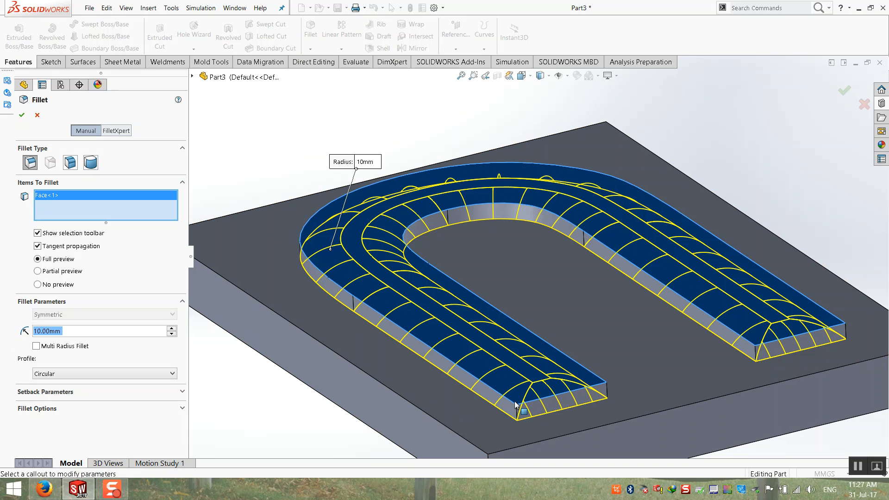
left_click(608, 394)
left_click(608, 394)
left_click(759, 354)
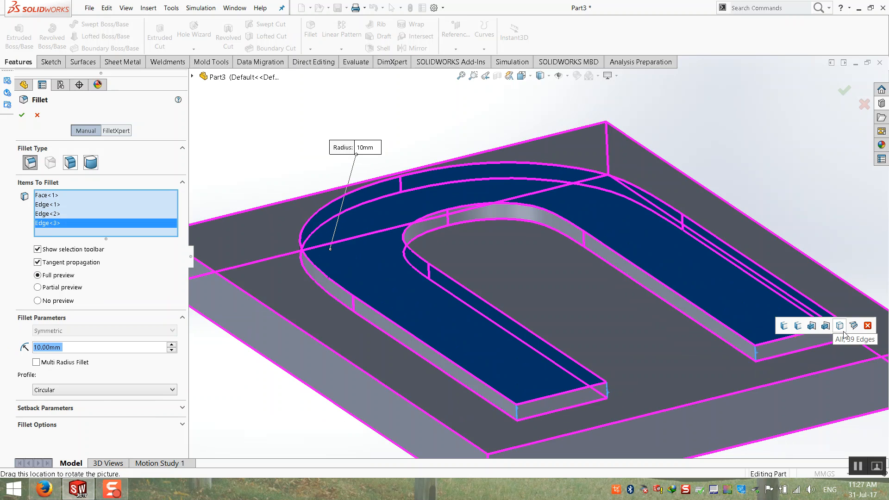
scroll(760, 356, "down", 8)
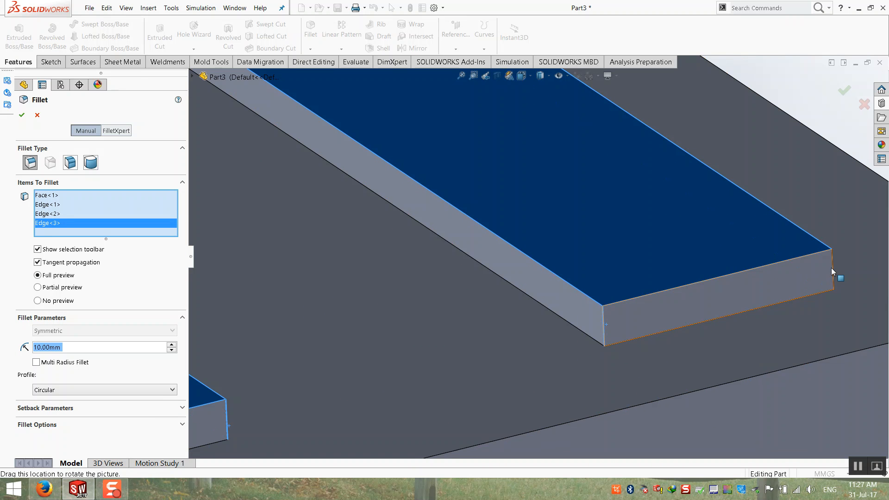
left_click(832, 267)
left_click(832, 268)
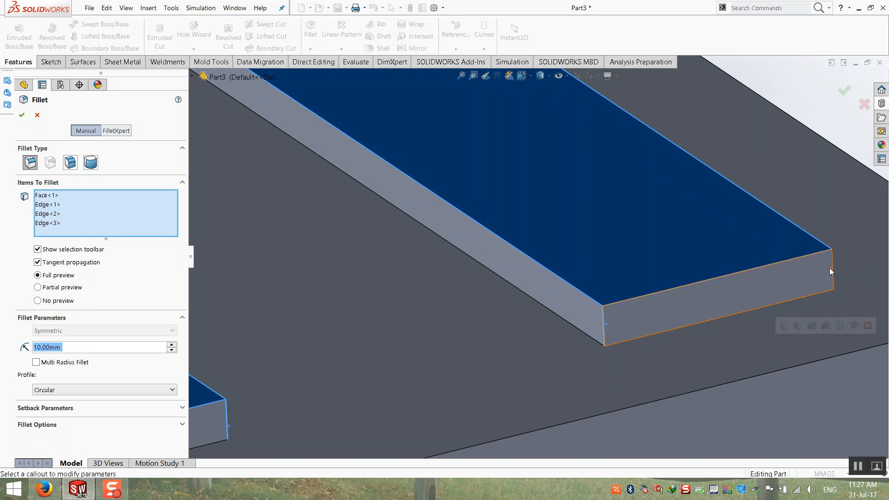
left_click(832, 269)
scroll(832, 268, "up", 8)
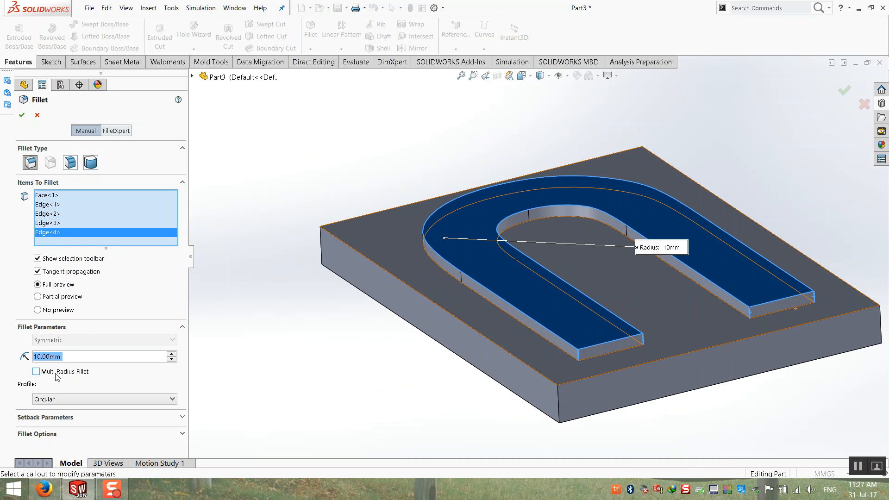
type("2")
key("Return")
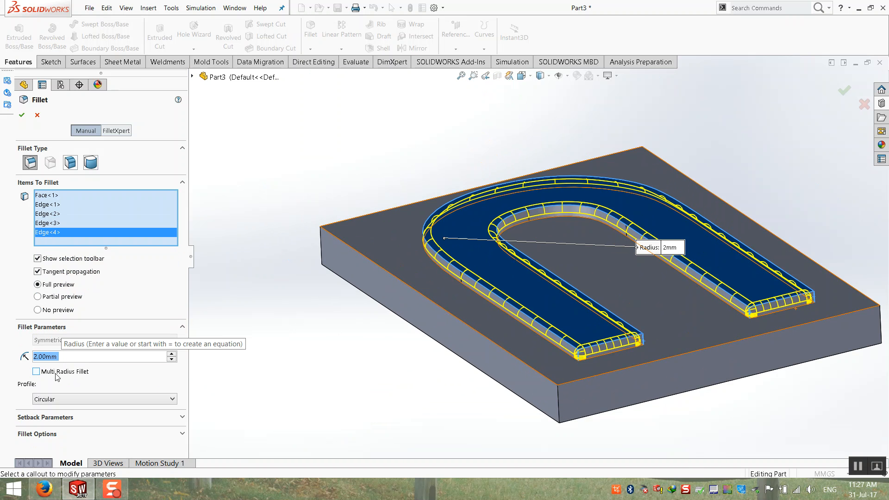
key("Return")
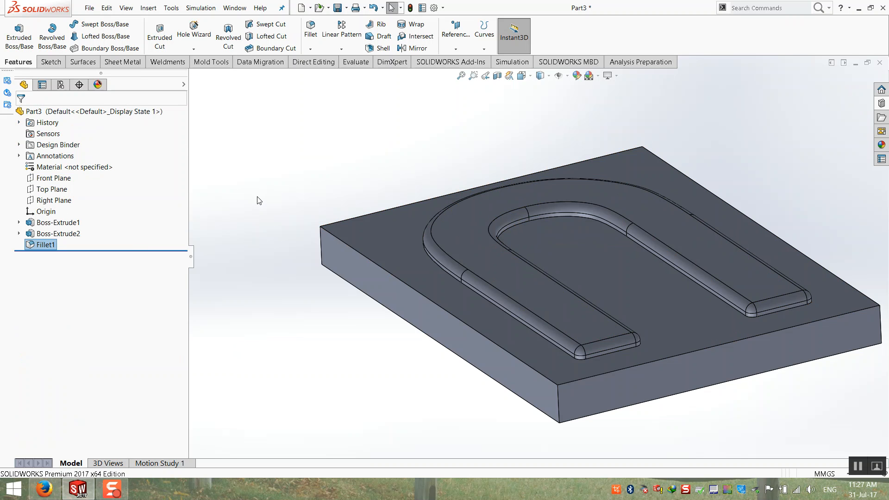
Add a 1 mm fillet on the inner and outer base loops where the U meets the plate.
scroll(513, 236, "up", 4)
left_click(311, 30)
scroll(531, 244, "down", 4)
scroll(588, 278, "down", 3)
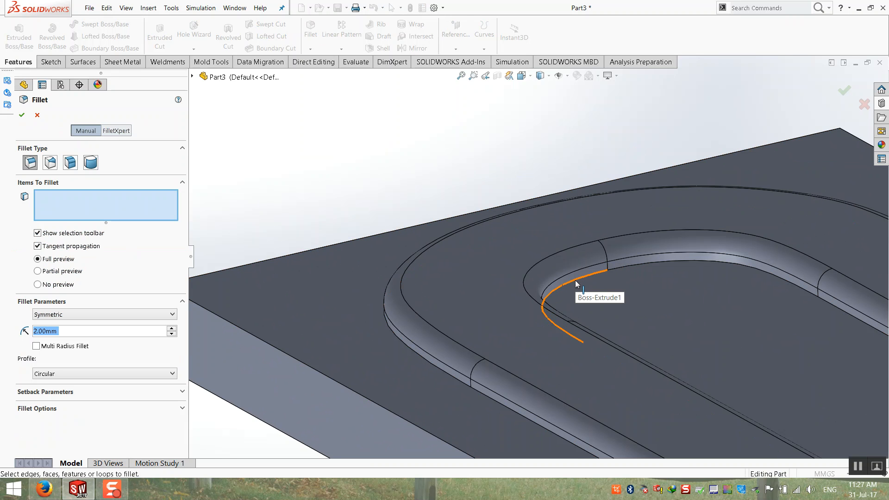
left_click(575, 280)
scroll(575, 279, "up", 1)
scroll(575, 279, "up", 1)
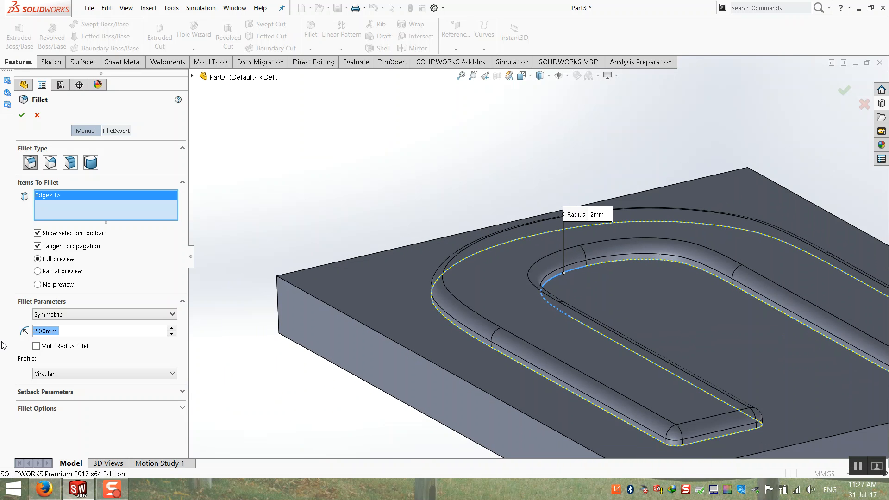
type("1")
key("Return")
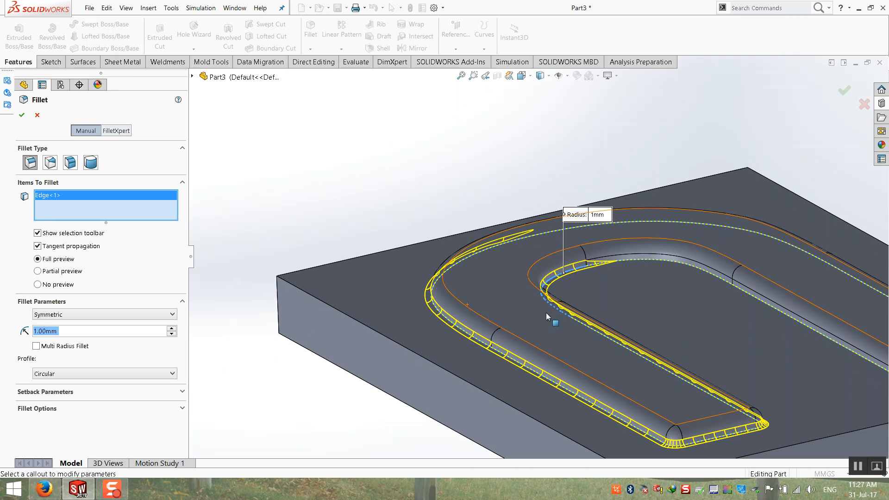
left_click(638, 260)
left_click(637, 258)
scroll(637, 258, "up", 3)
key("Return")
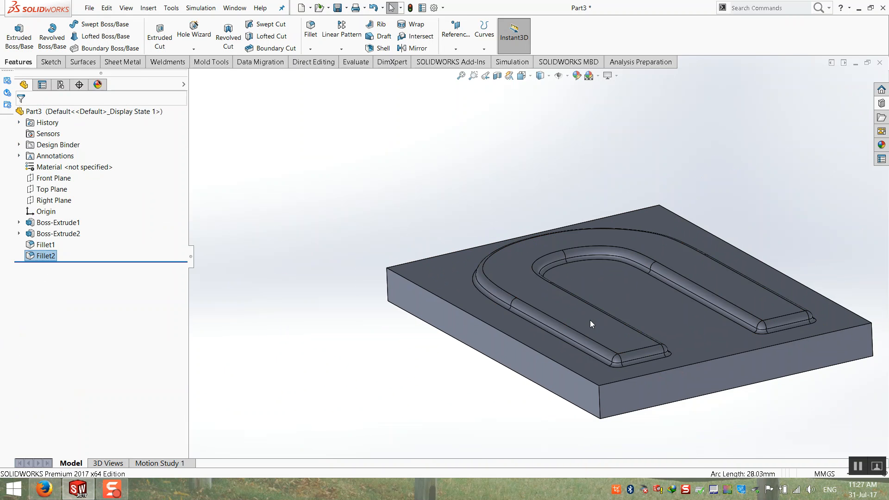
Change the U boss height to 5 with Instant3D.
left_click(507, 284)
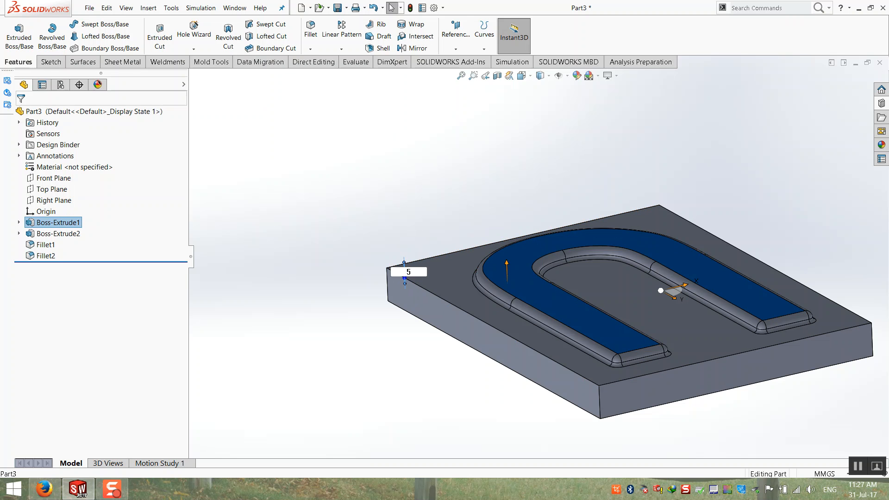
type("5")
key("Return")
left_click(395, 193)
Edit Fillet2's radius to 3 mm and orbit to inspect the part.
scroll(651, 322, "down", 3)
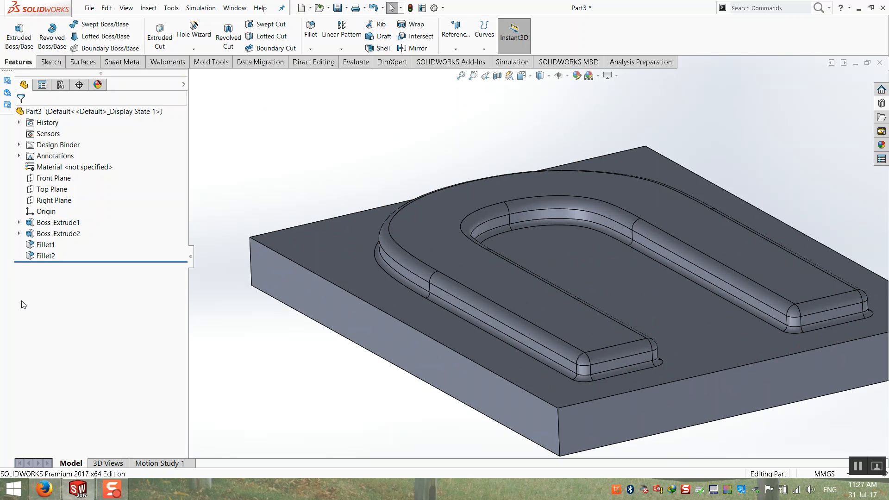
left_click(46, 255)
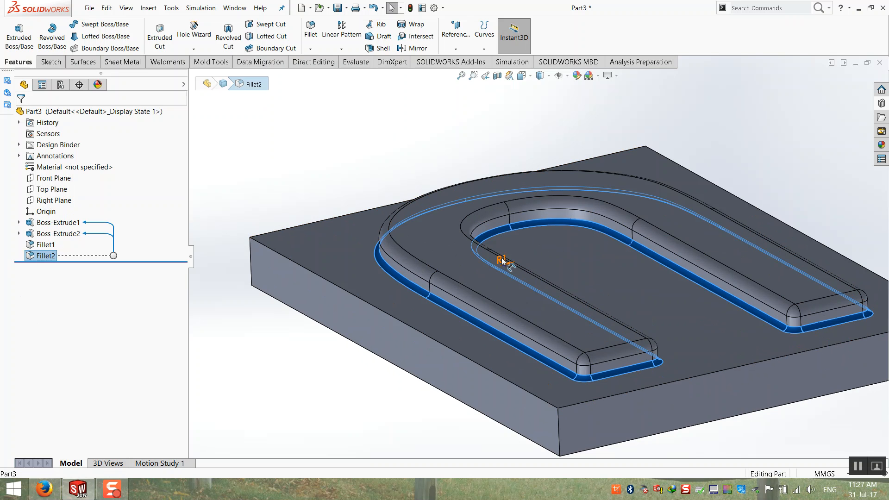
double_click(503, 260)
type("3")
key("Return")
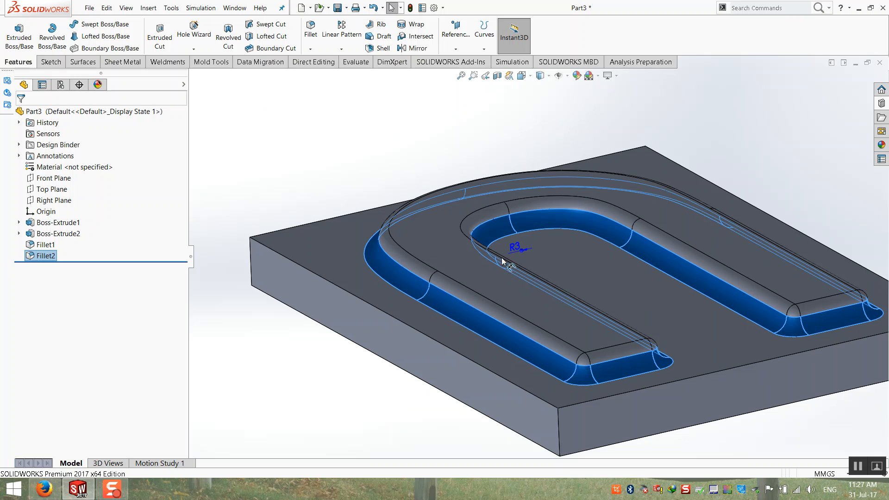
middle_click_drag(377, 202, 667, 218)
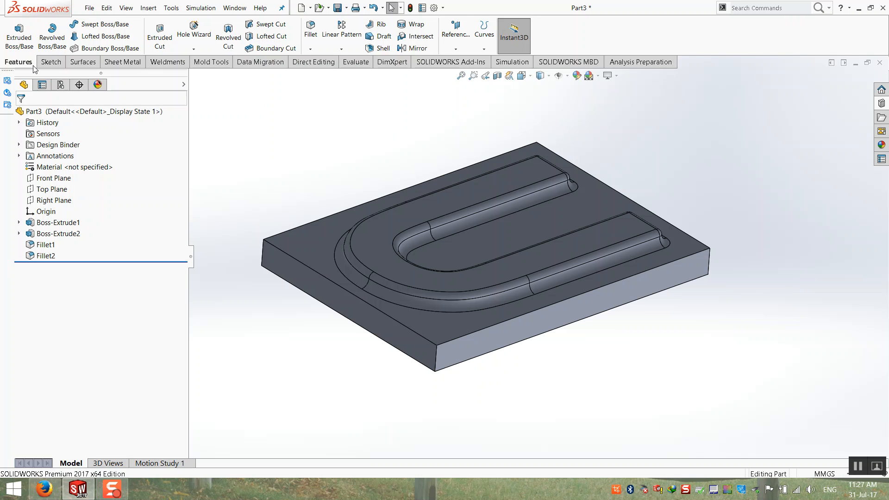
Create FormTool1 from the Sheet Metal tab, using the plate's top face as the stopping face.
left_click(122, 63)
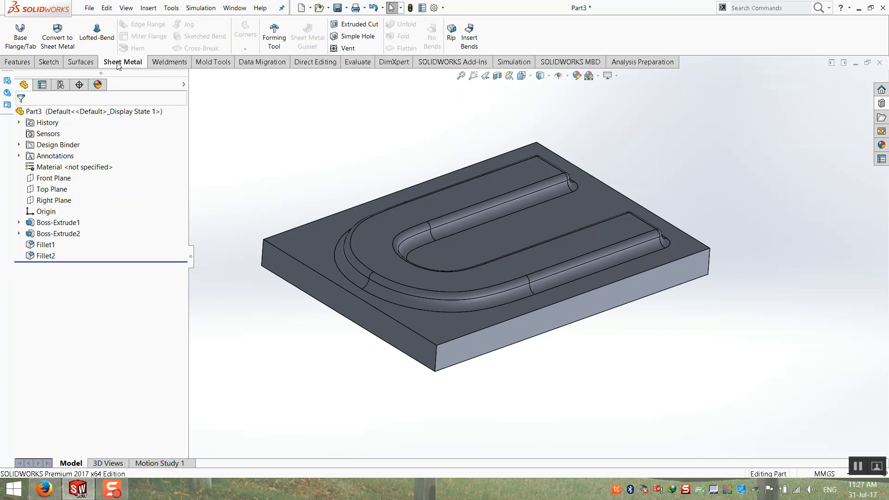
left_click(280, 48)
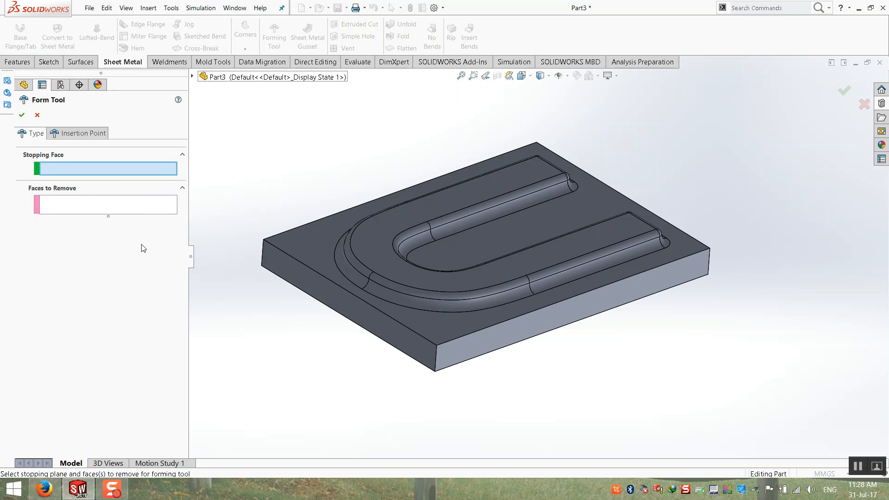
left_click(304, 239)
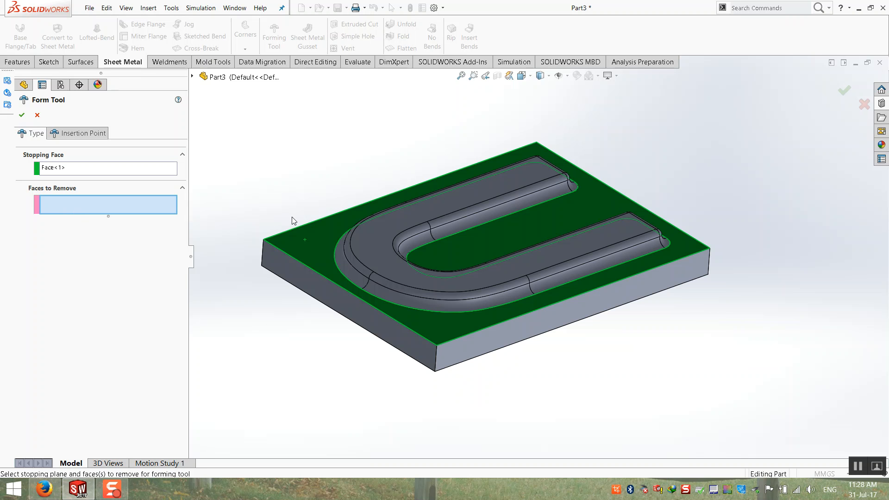
left_click(22, 115)
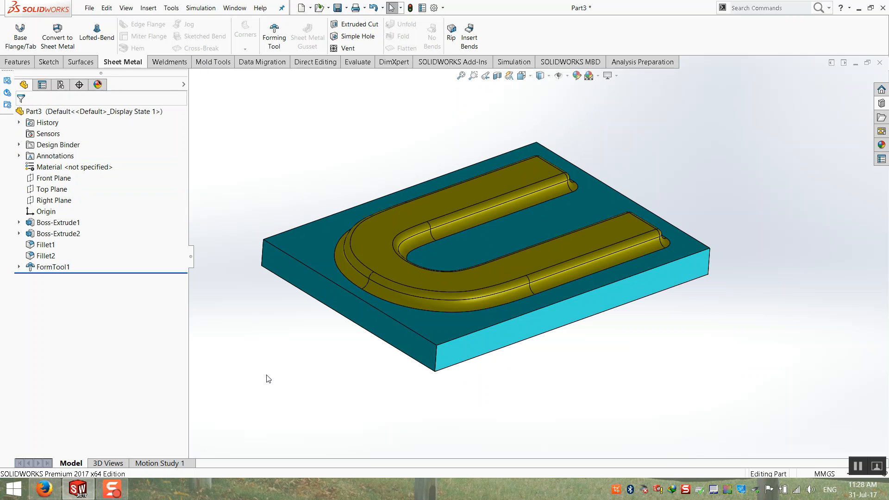
middle_click_drag(278, 387, 399, 170)
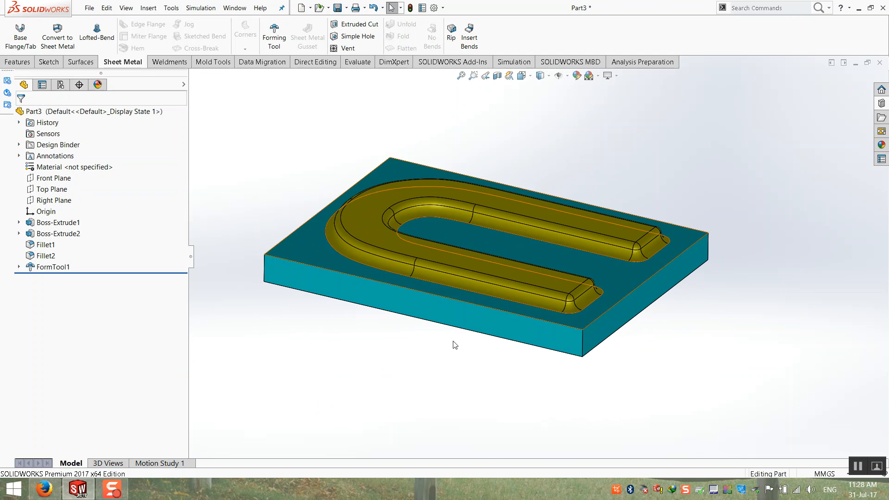
Start a Save As with the file type set to Form Tool (*.sldftp).
left_click(89, 7)
left_click(111, 115)
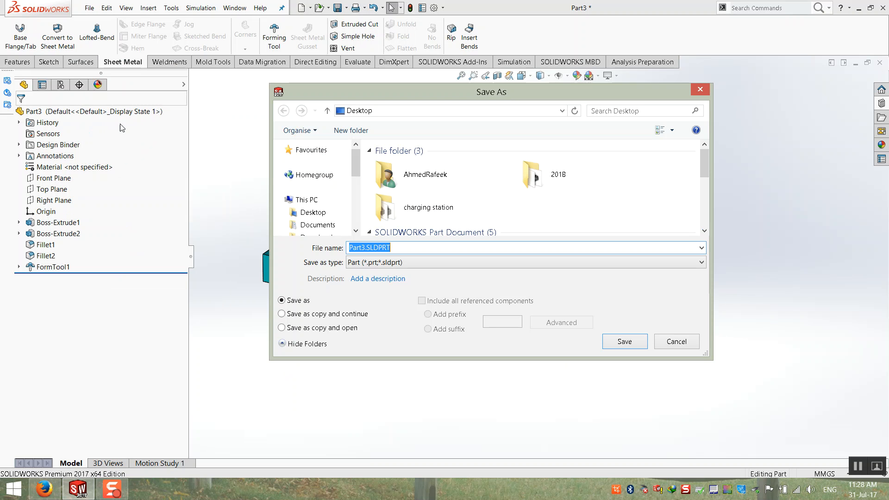
left_click(391, 263)
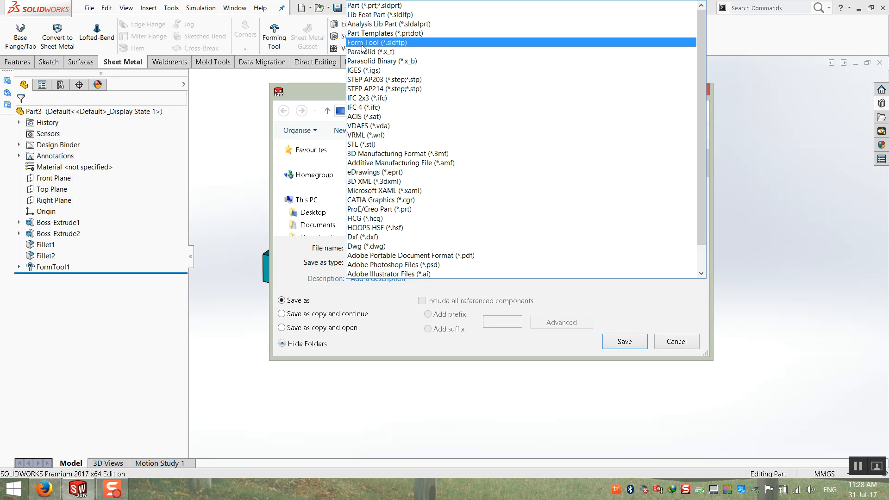
left_click(362, 43)
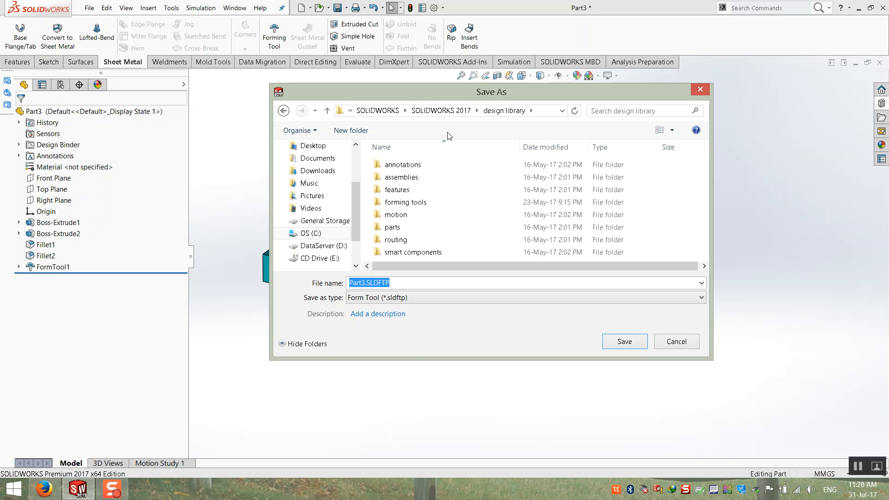
Save it as Unigraf-Punch in D: > Libraries > 3D Cad Library > forming tools.
scroll(355, 185, "up", 3)
scroll(357, 176, "down", 3)
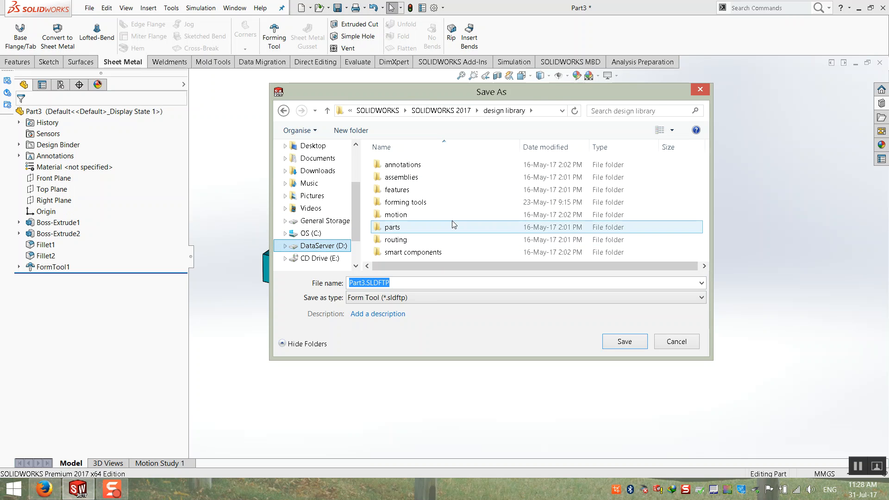
double_click(405, 229)
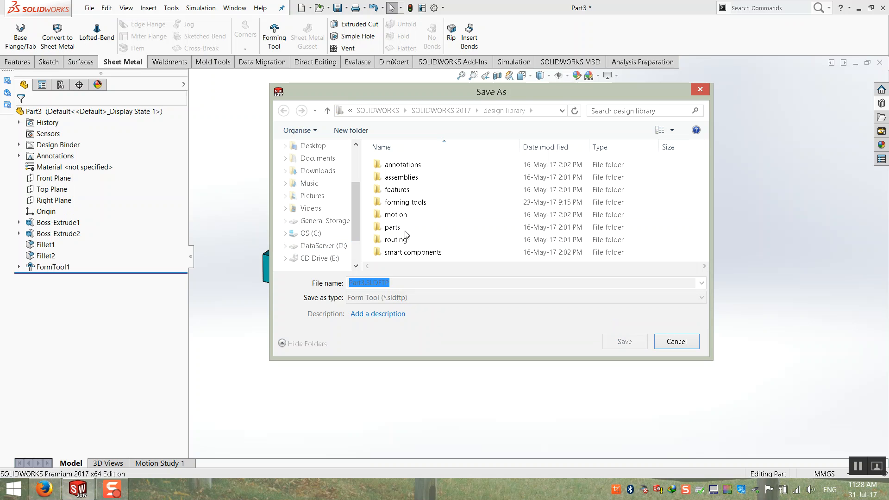
left_click(333, 249)
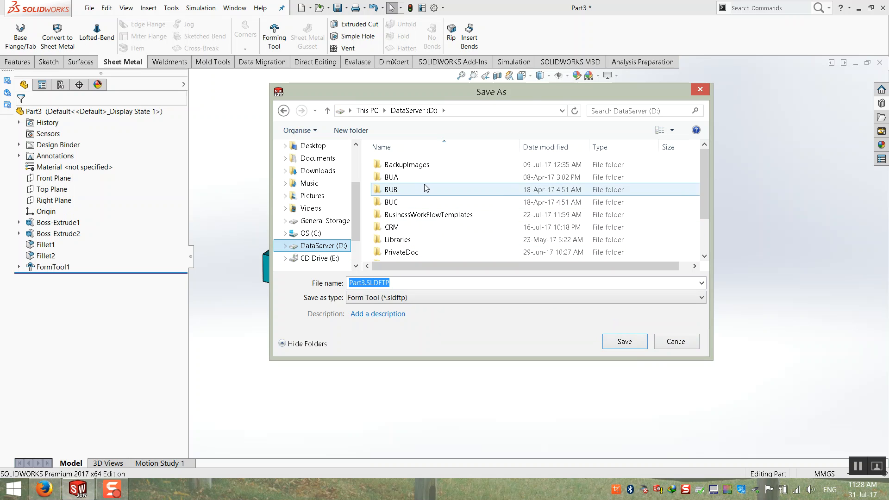
scroll(414, 220, "down", 1)
double_click(414, 202)
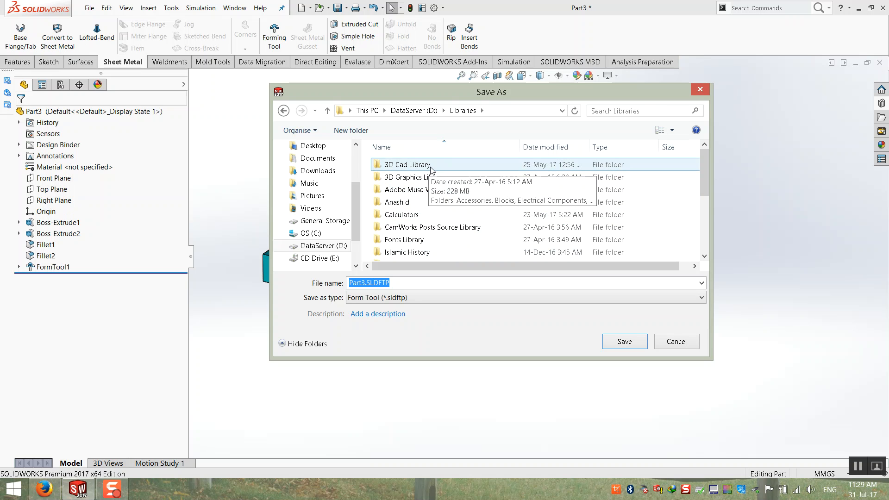
double_click(430, 167)
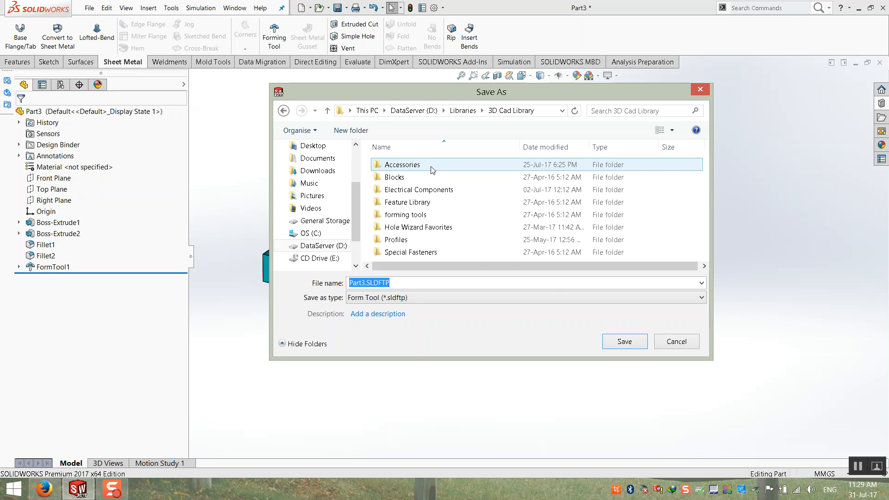
double_click(417, 215)
left_click_drag(403, 283, 281, 281)
type("Unigraf-Punch")
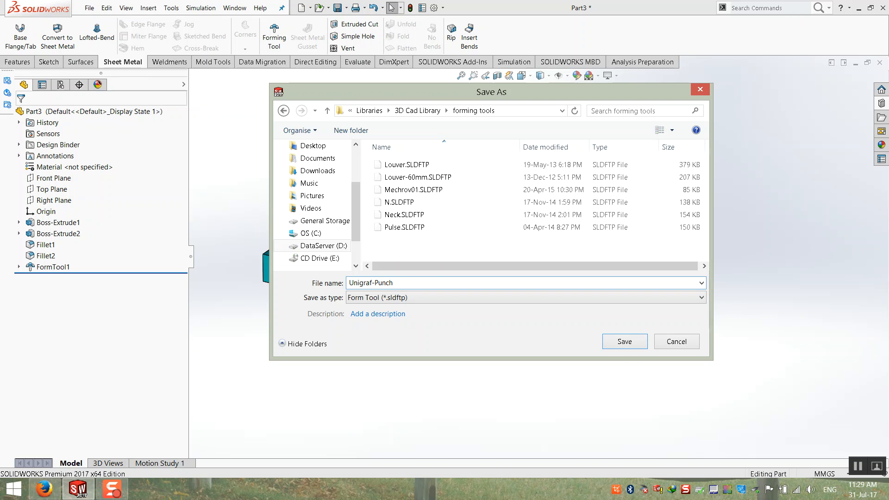
left_click(621, 345)
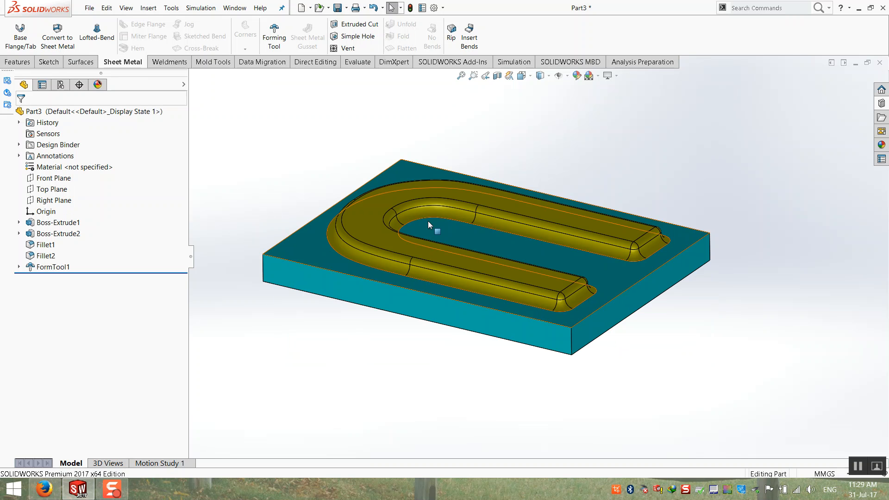
Close Part3 with Don't Save and create a new blank part, Part4.
left_click(880, 62)
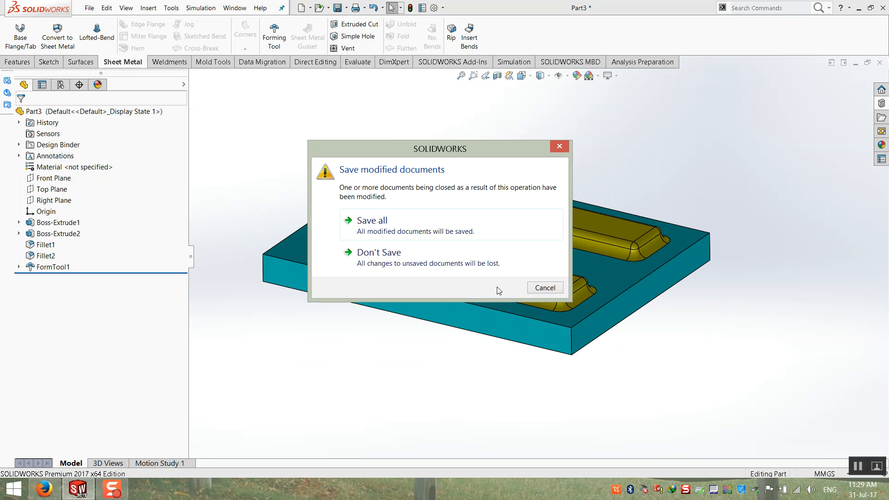
left_click(389, 266)
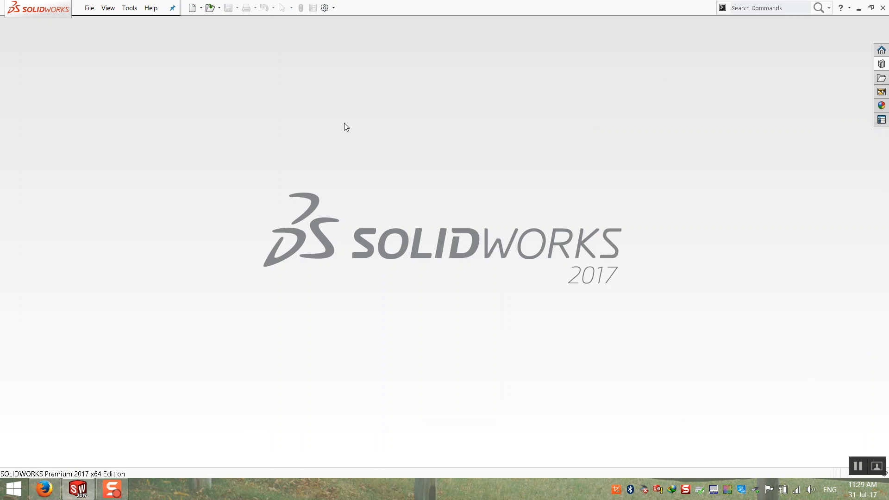
left_click(89, 8)
left_click(105, 23)
double_click(248, 139)
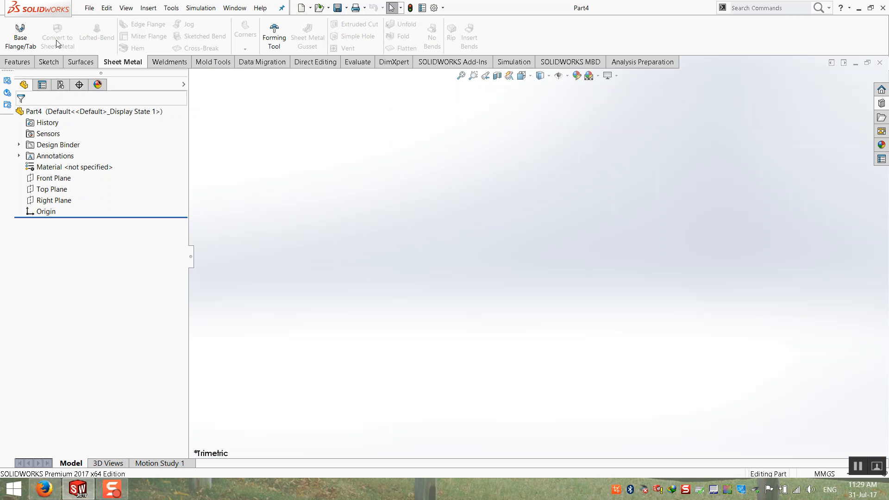
left_click(20, 31)
Sketch a center rectangle at the origin on the Top Plane, dimensioned 400 × 500 mm.
left_click(341, 254)
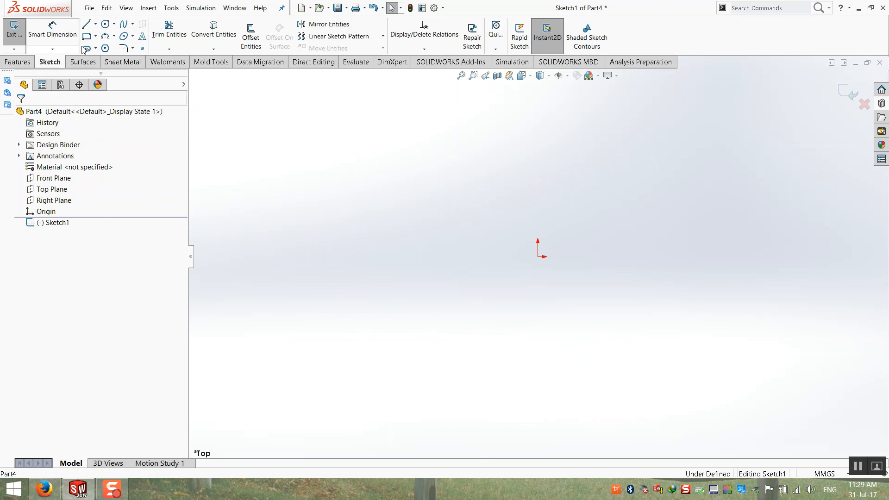
left_click(95, 36)
left_click(116, 59)
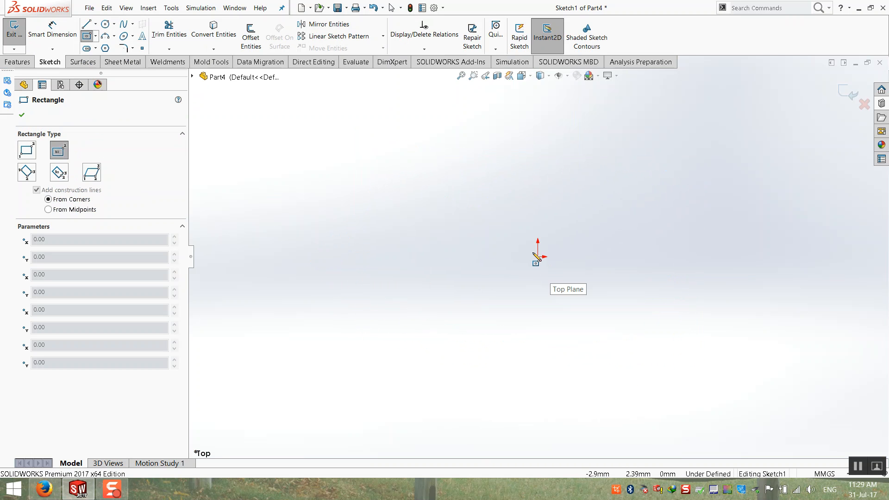
left_click(538, 257)
left_click(339, 349)
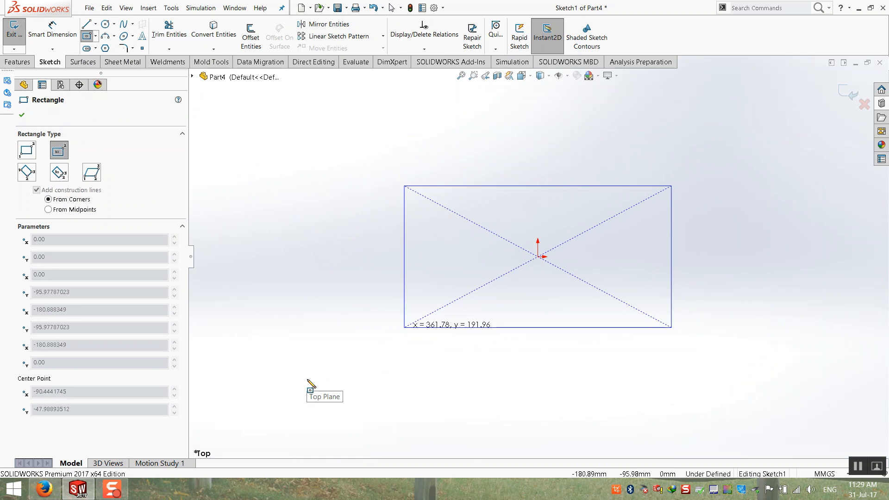
left_click(284, 394)
left_click(53, 33)
left_click(284, 234)
left_click(259, 234)
type("400")
key("Return")
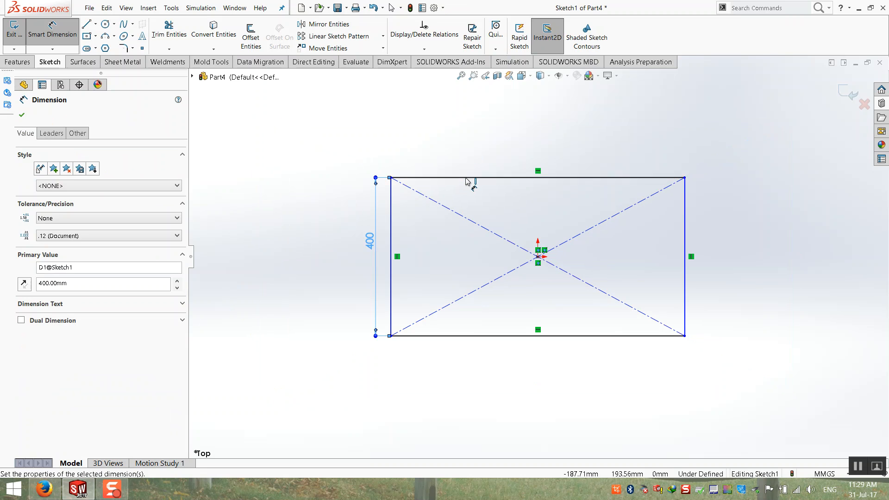
left_click(463, 178)
left_click(477, 161)
type("500")
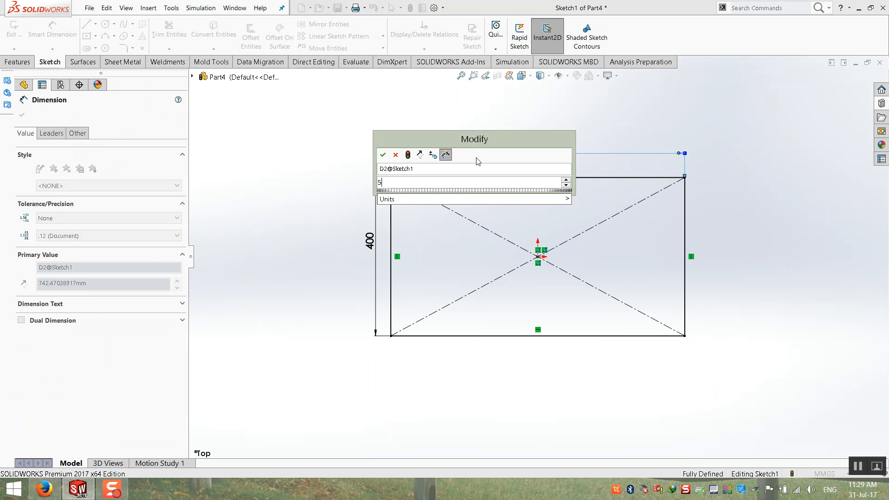
key("Return")
Set the base flange thickness to 2 mm and accept Base-Flange1.
left_click(844, 88)
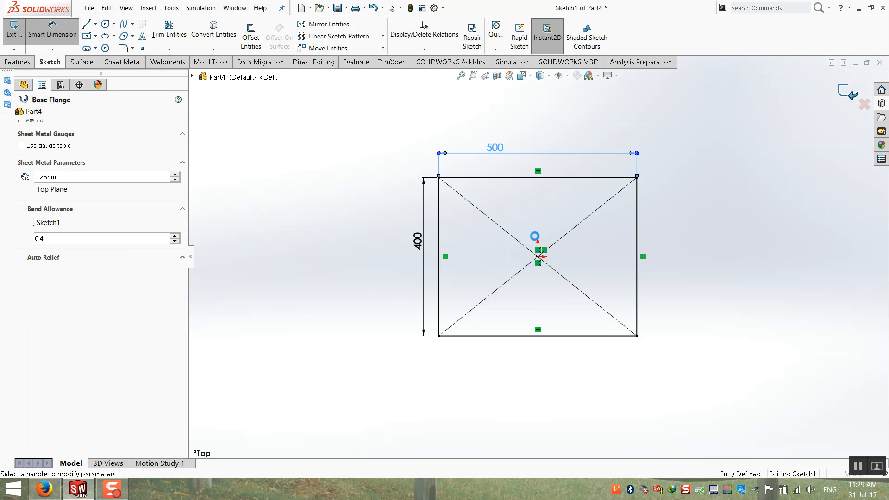
left_click_drag(67, 178, 2, 181)
type("2")
key("Return")
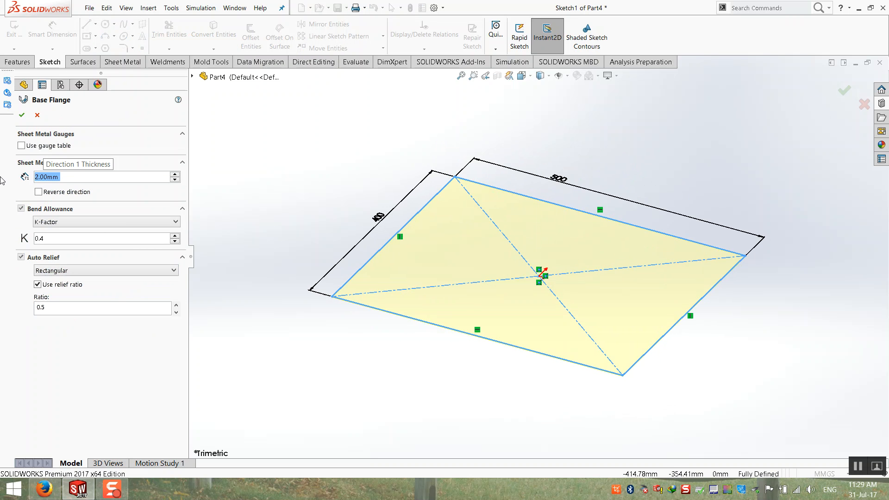
key("Return")
In the Design Library, mark the forming tools folder as a Forming Tools Folder.
left_click(333, 179)
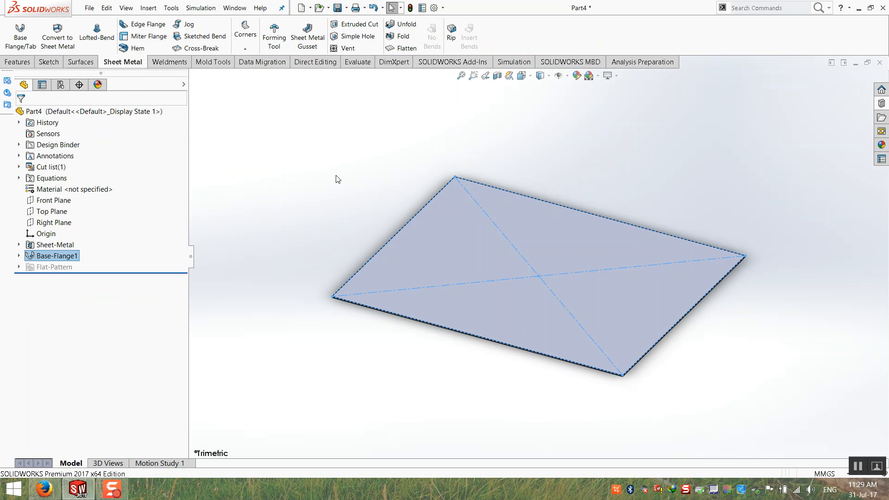
left_click(881, 102)
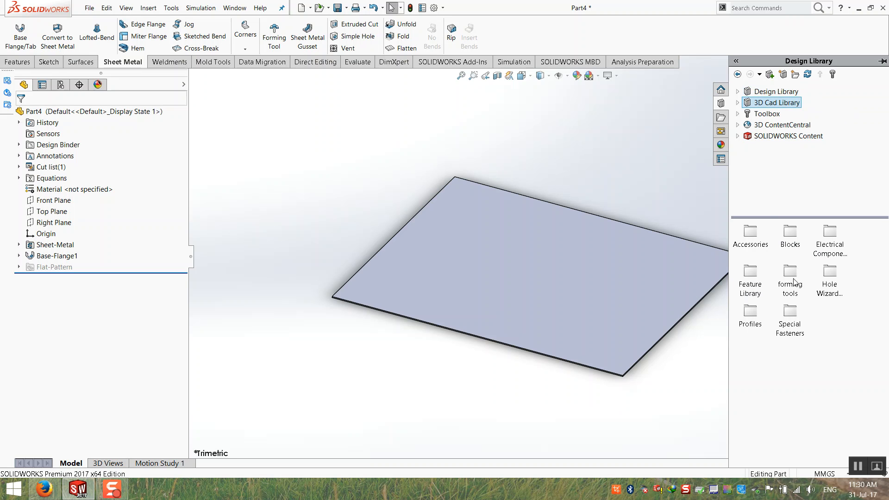
double_click(790, 278)
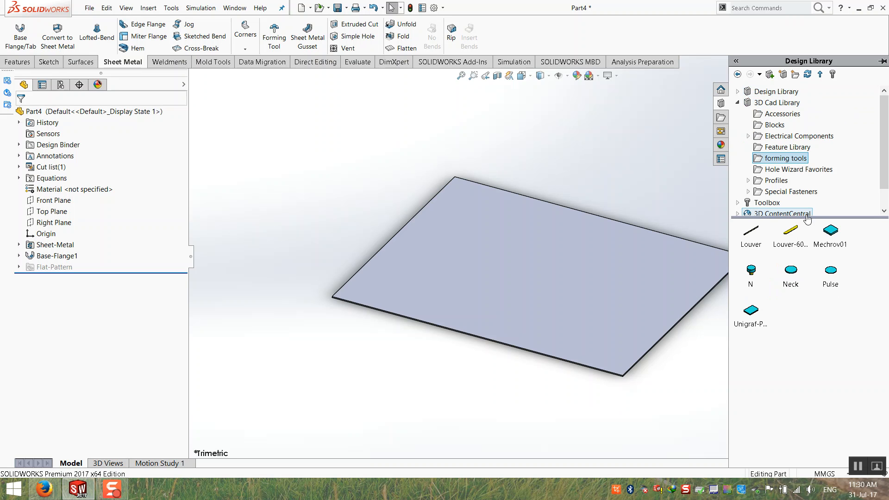
mouse_move(760, 327)
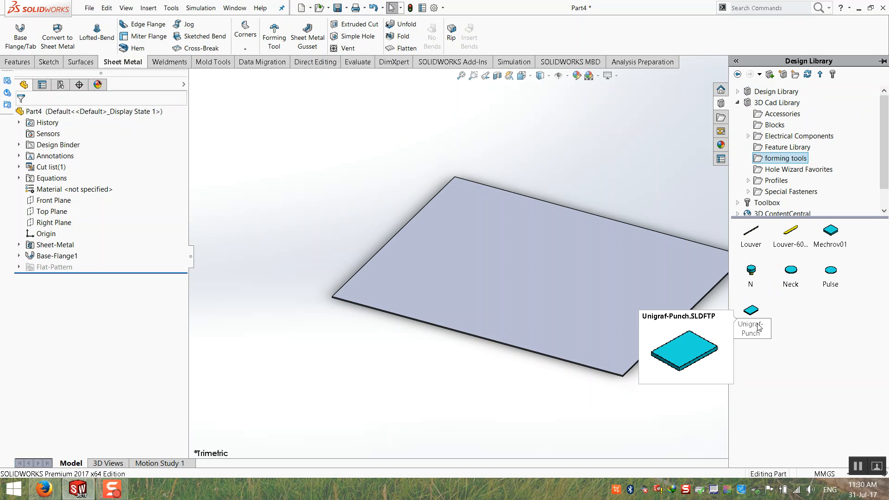
right_click(788, 161)
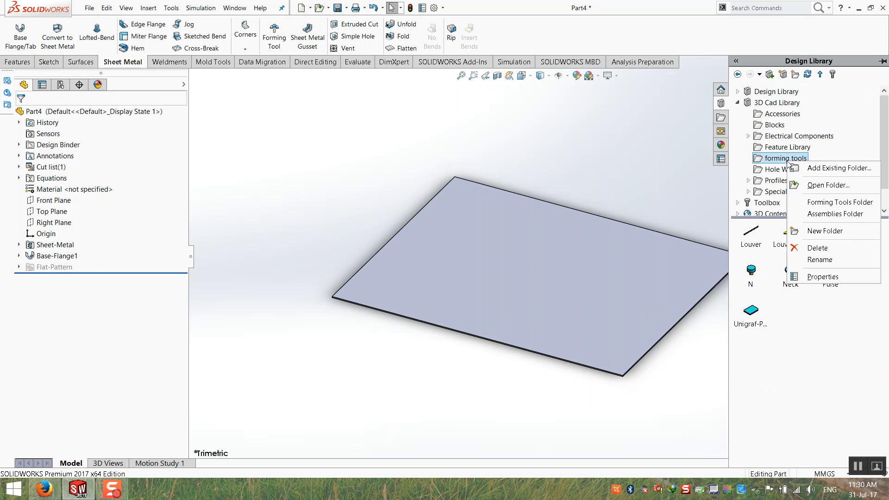
left_click(805, 204)
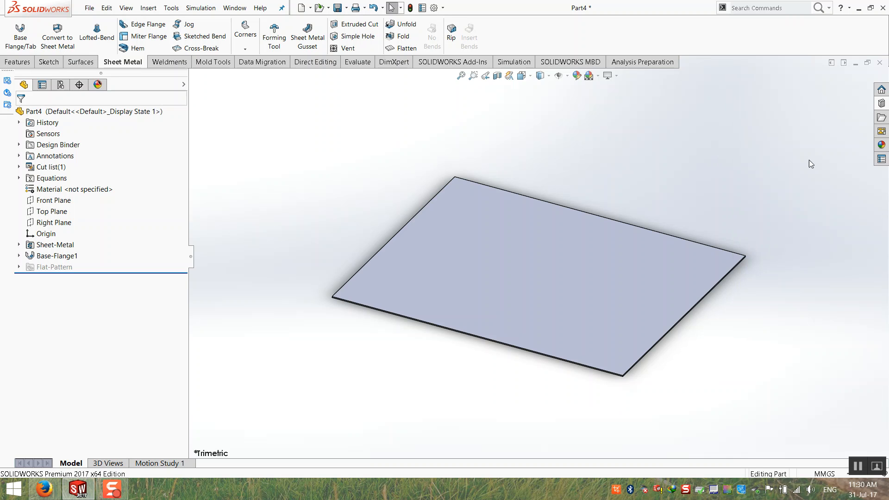
Drop the U-shaped Unigraf-Punch onto the centre of the plate's top face.
left_click(882, 119)
left_click_drag(751, 315, 513, 261)
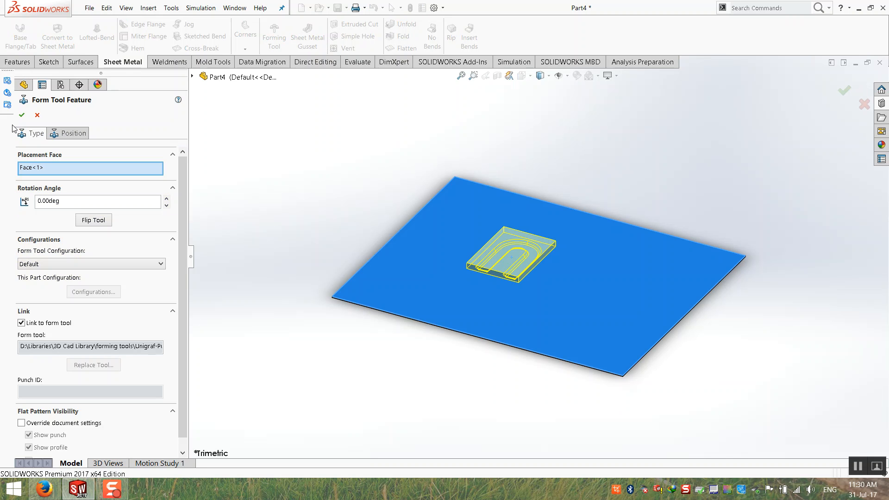
scroll(526, 243, "down", 7)
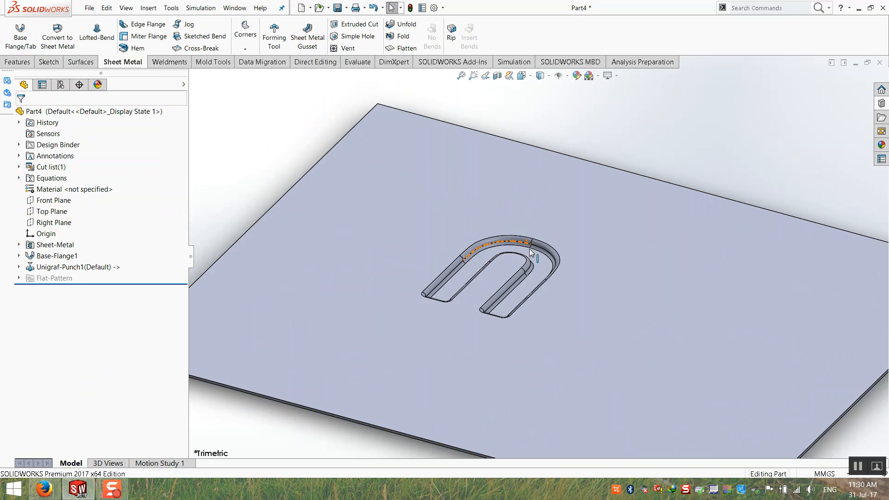
scroll(483, 298, "up", 6)
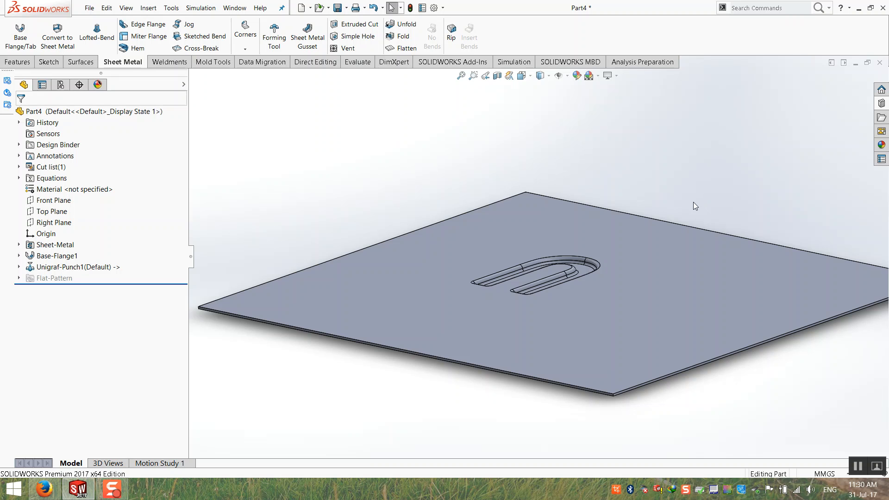
scroll(754, 181, "up", 2)
middle_click_drag(762, 222, 743, 254)
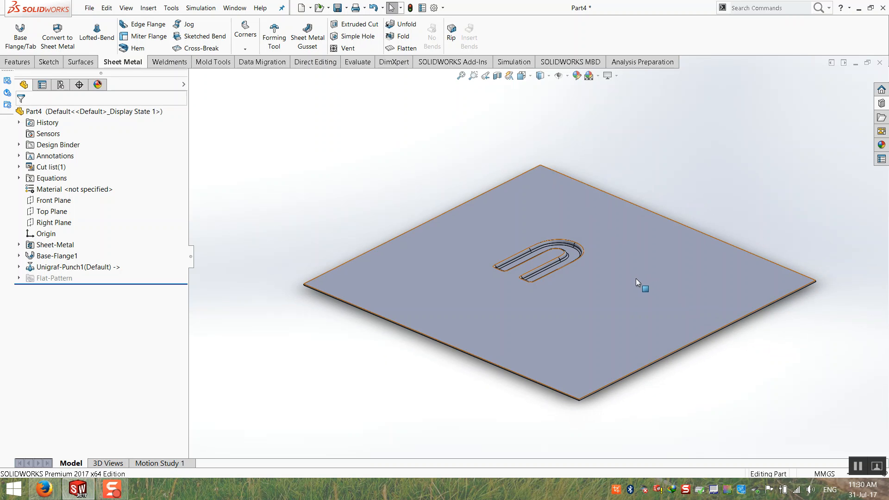
scroll(620, 272, "down", 2)
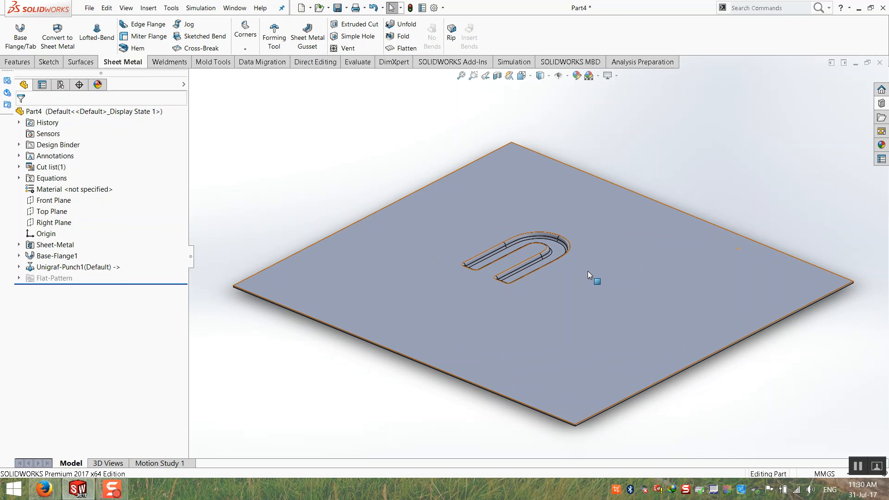
scroll(590, 266, "up", 1)
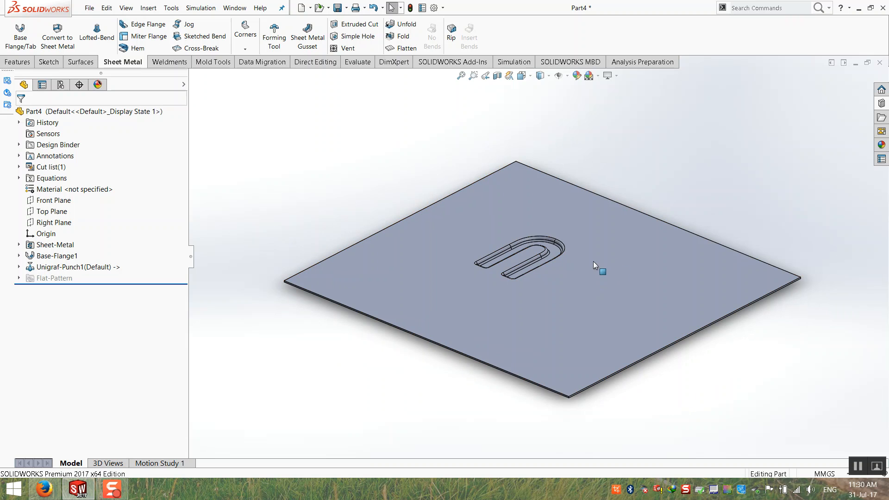
scroll(660, 267, "down", 1)
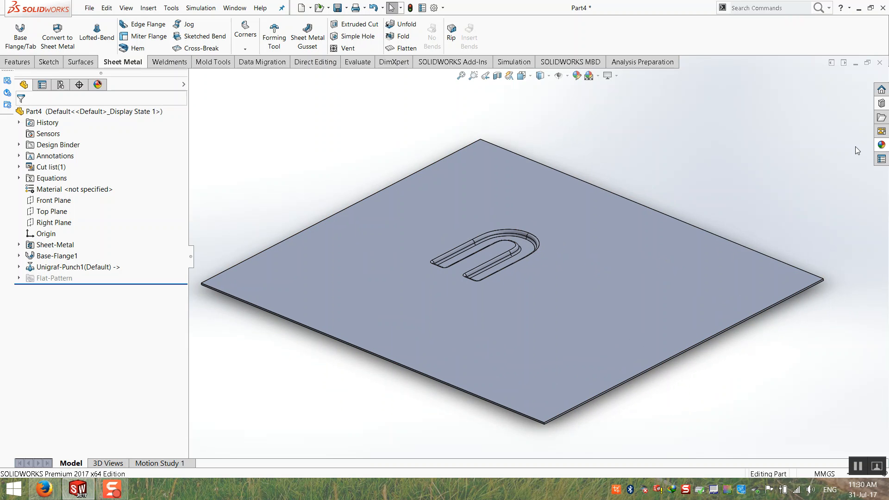
left_click(882, 103)
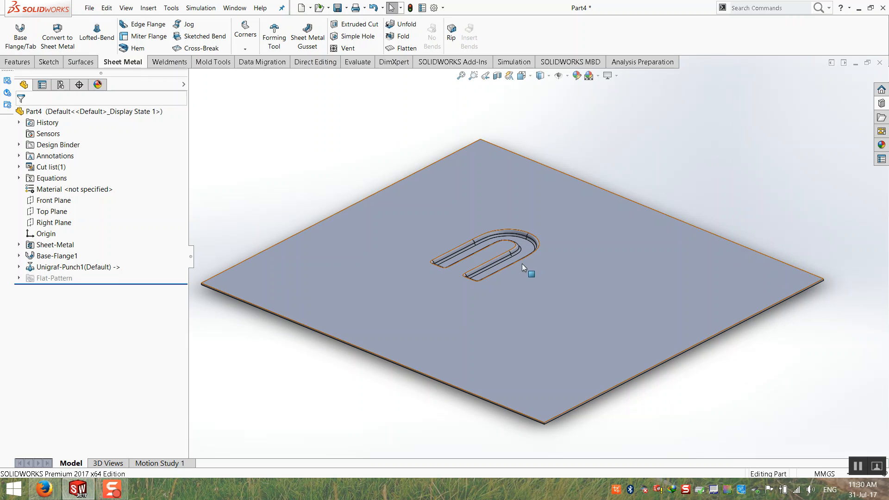
left_click(91, 269)
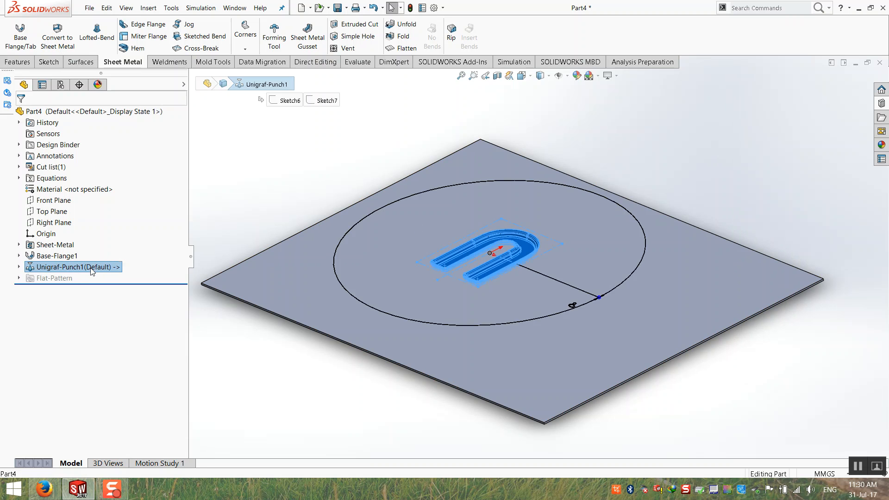
Edit Unigraf-Punch1 and flip the tool so the U form rises from the plate.
right_click(91, 268)
left_click(99, 242)
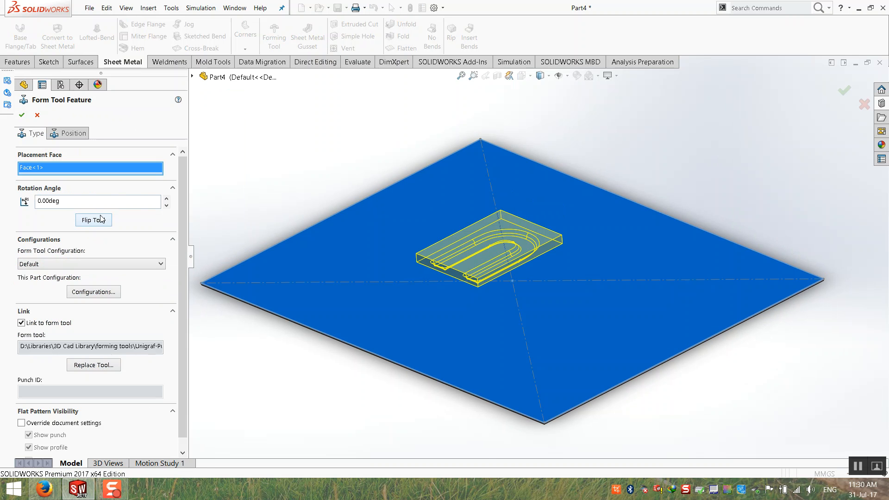
left_click(101, 219)
left_click(21, 115)
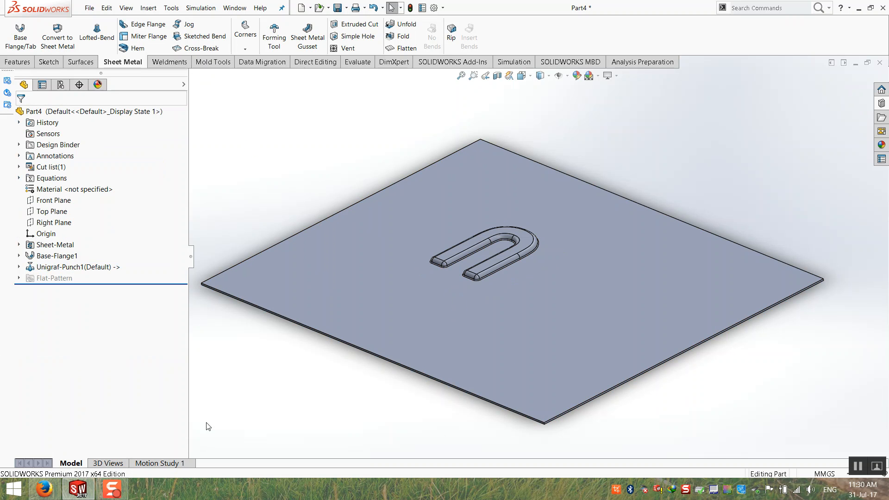
mouse_move(425, 233)
middle_mouse_down()
mouse_move(417, 264)
mouse_move(421, 218)
middle_mouse_up()
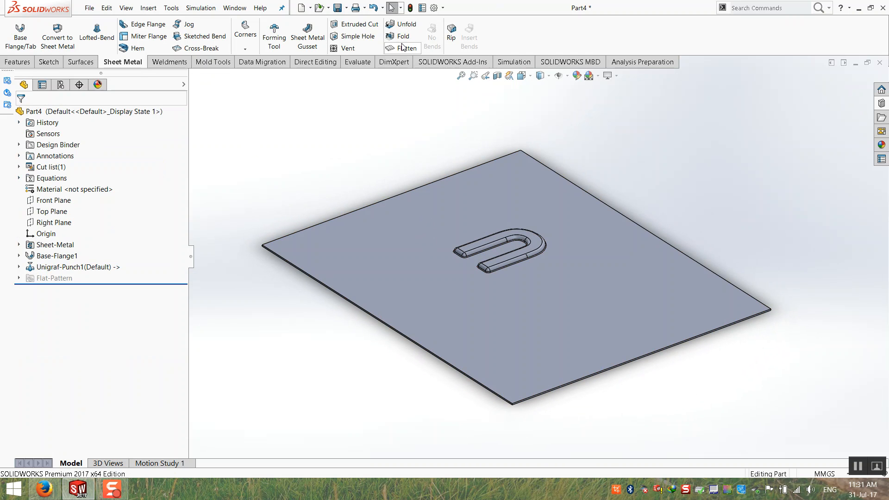
middle_click_drag(365, 118, 366, 123)
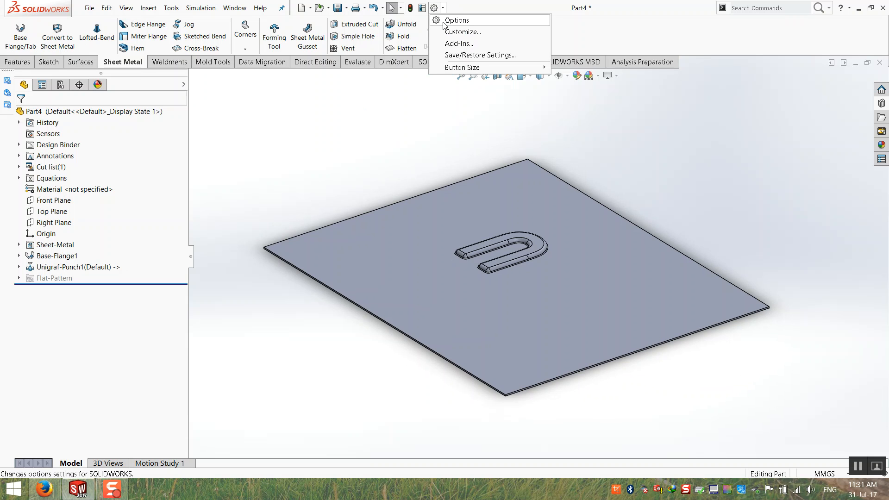
In System Options > File Locations, show the folders used for the Design Library.
left_click(456, 20)
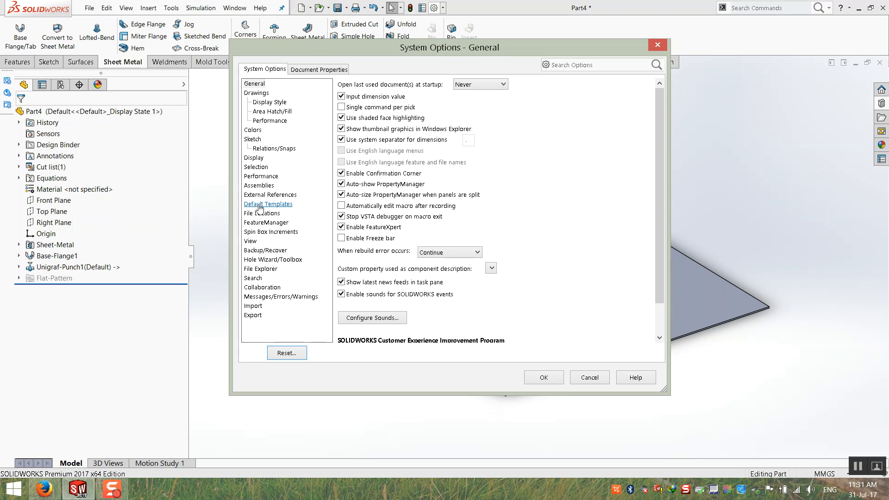
left_click(262, 213)
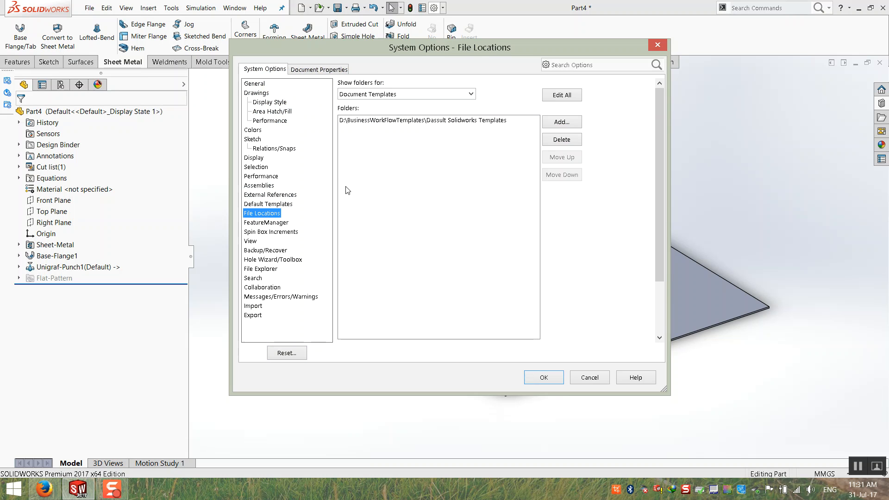
left_click(424, 95)
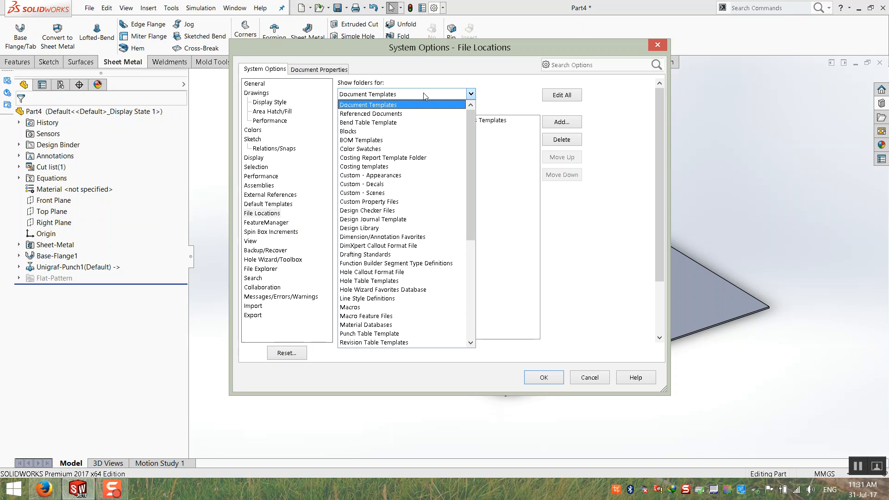
left_click(424, 94)
left_click(424, 94)
left_click(423, 95)
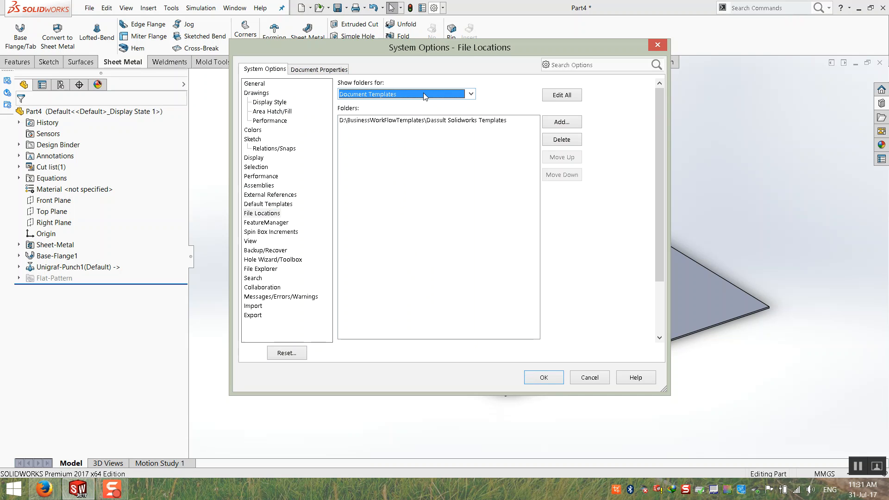
left_click(402, 96)
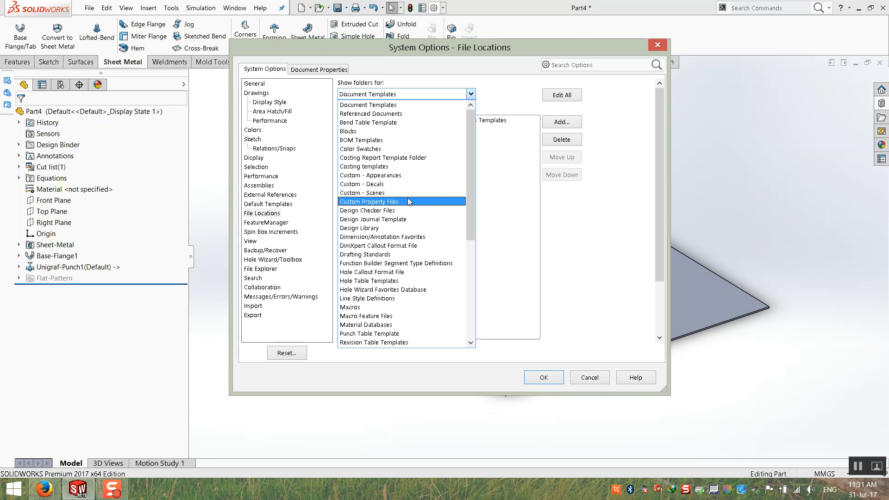
left_click(407, 230)
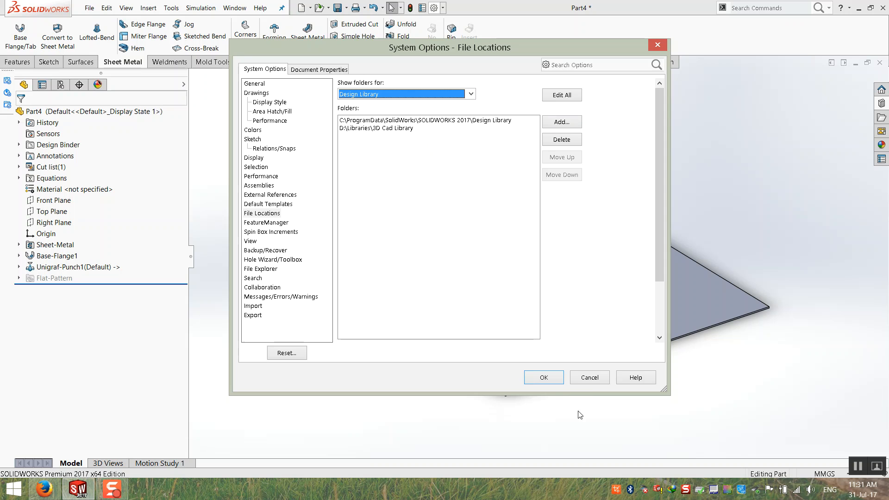
Cancel Options without changes and select the 3D Cad Library in the Design Library.
left_click(589, 378)
left_click(882, 110)
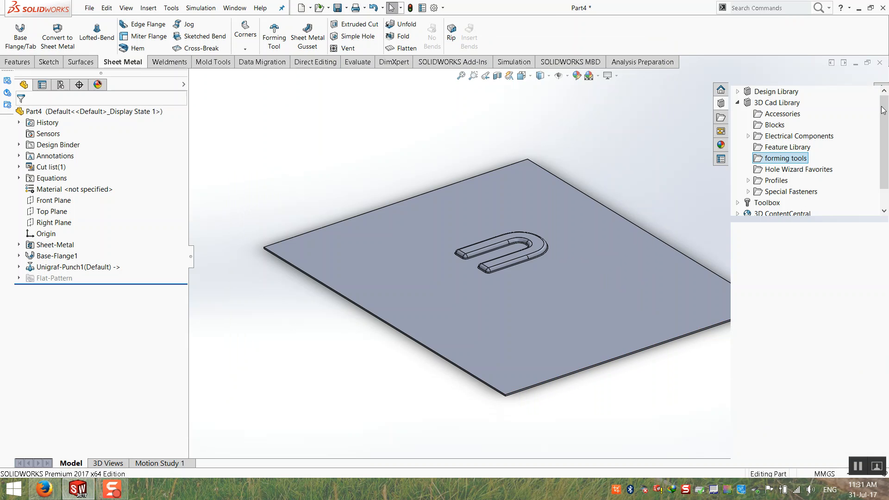
left_click(738, 102)
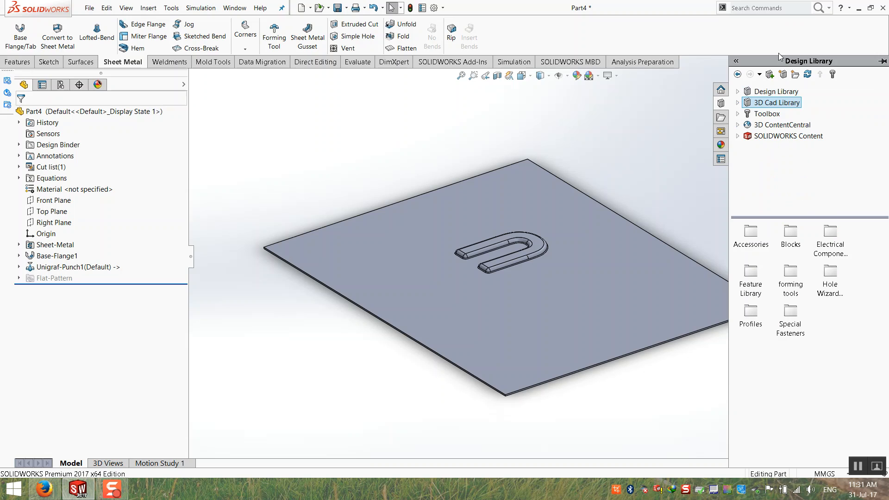
Browse to DataServer (D:)\Libraries, select 3D Cad Library, then return to SOLIDWORKS.
left_click(859, 7)
double_click(37, 83)
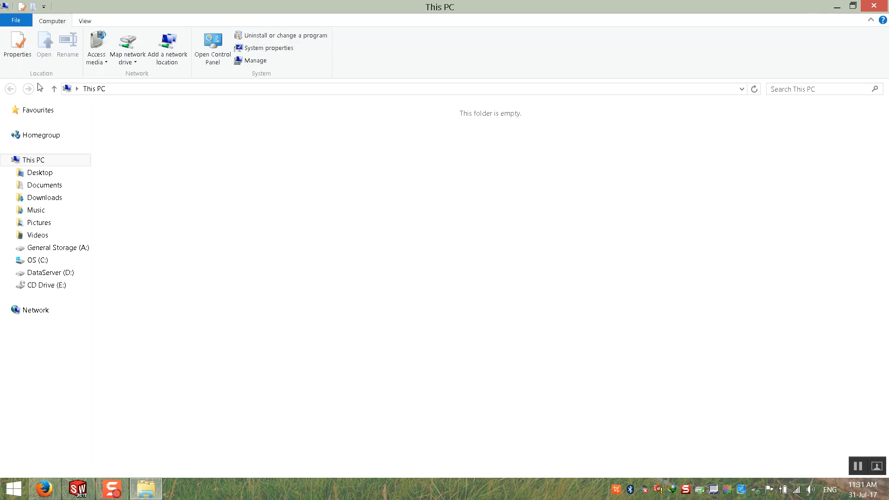
double_click(443, 138)
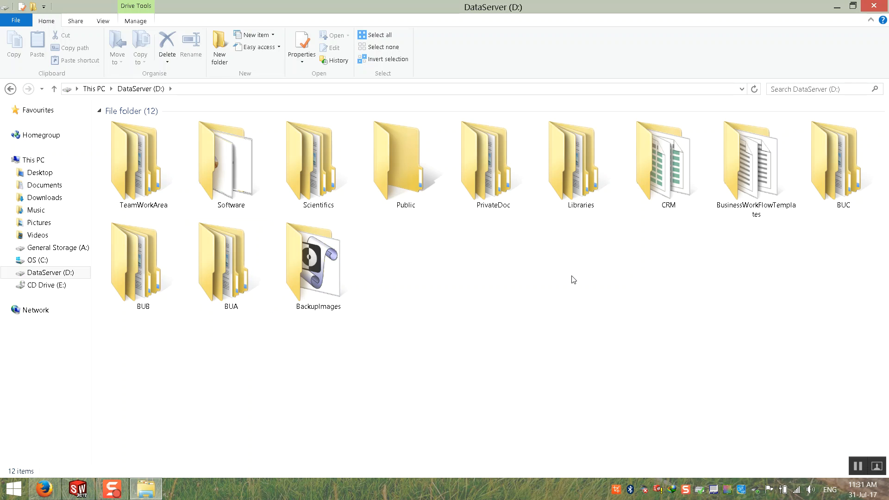
double_click(561, 185)
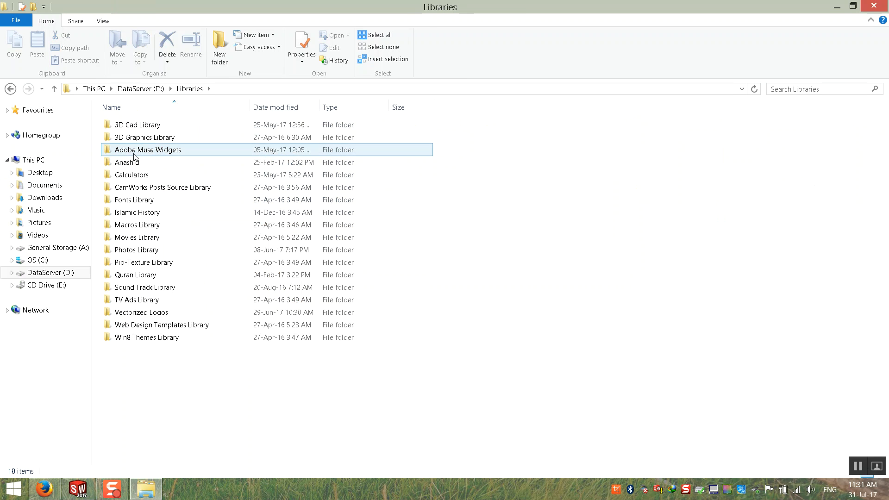
left_click(134, 128)
left_click(78, 489)
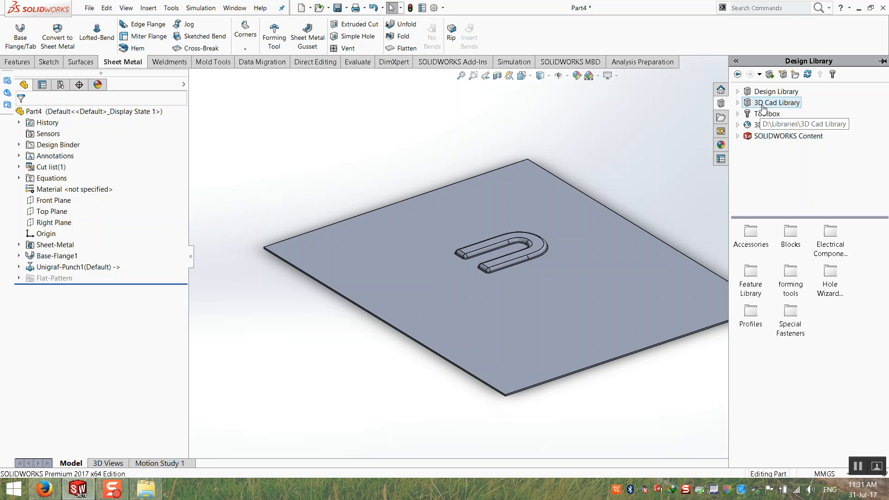
Expand 3D Cad Library, list its forming tools, and drag the N tool onto the plate.
left_click(738, 103)
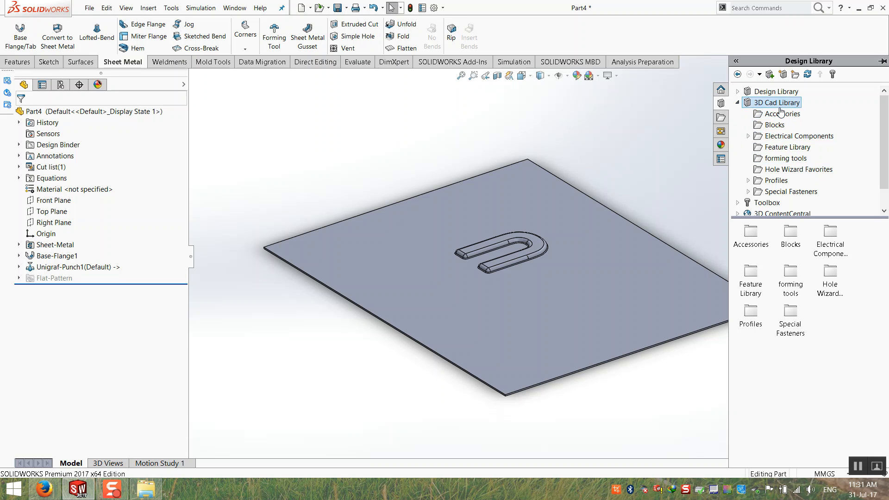
right_click(775, 161)
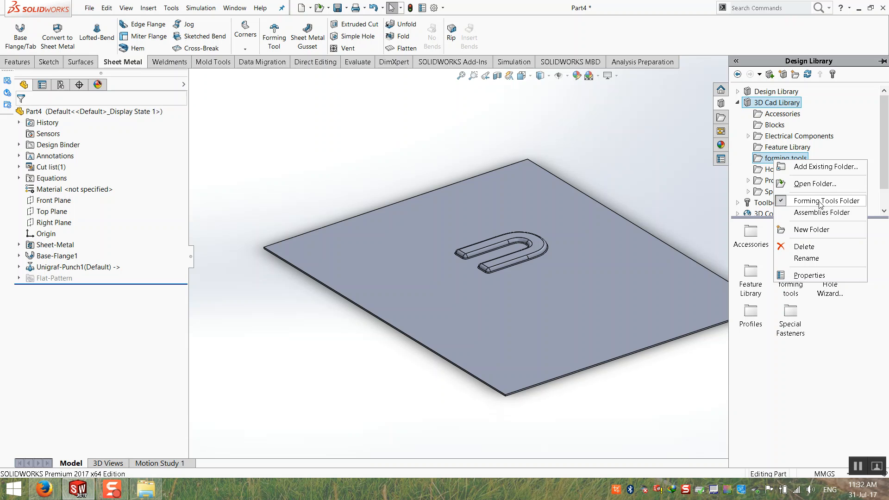
left_click(773, 383)
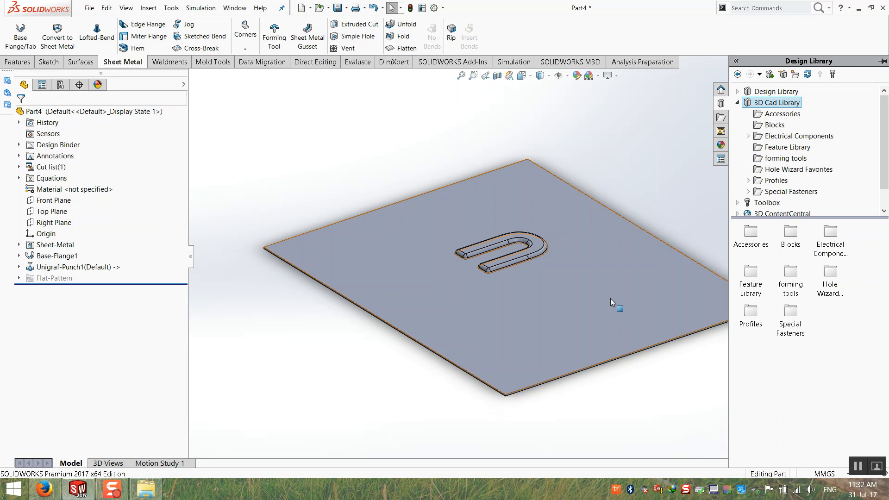
left_click(783, 159)
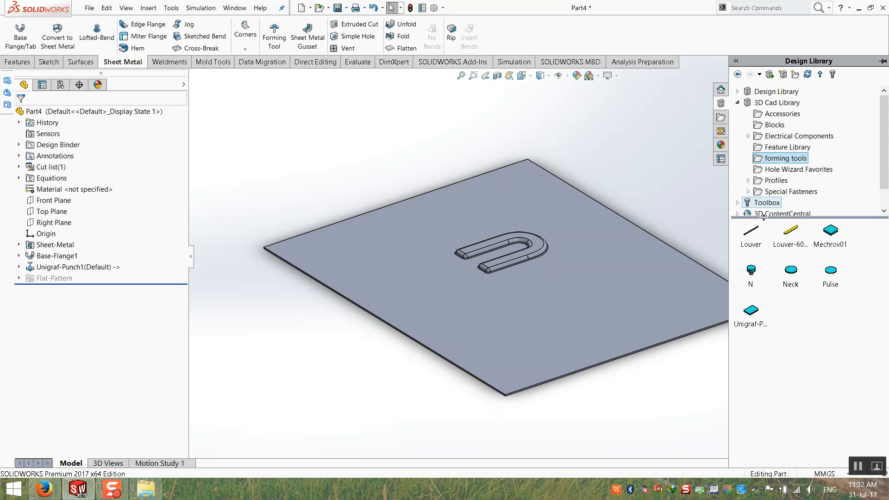
left_click_drag(747, 273, 611, 266)
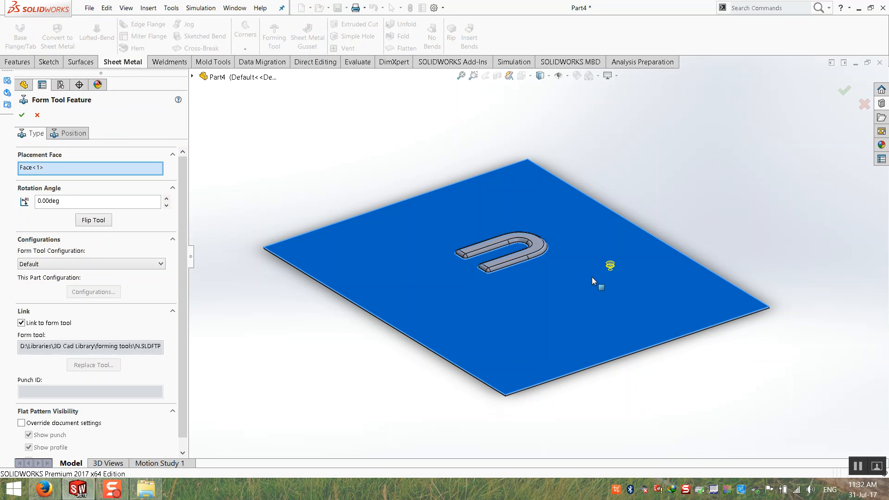
left_click(22, 115)
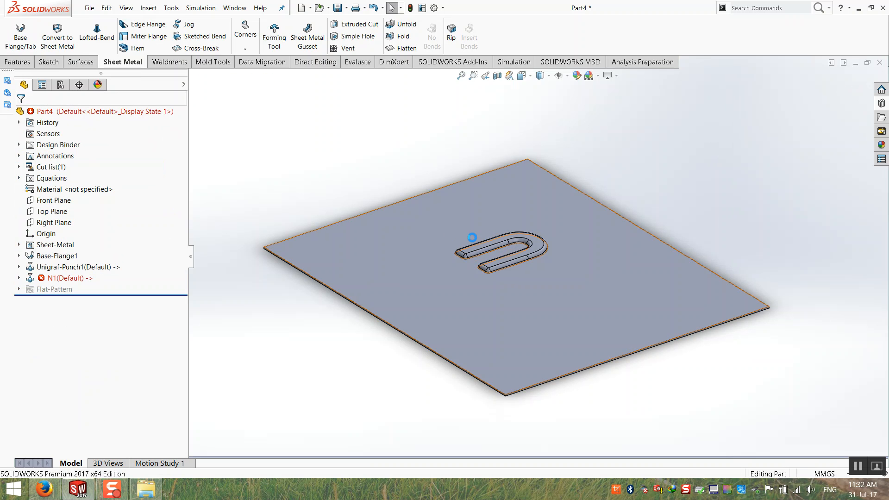
left_click(62, 277)
key("Delete")
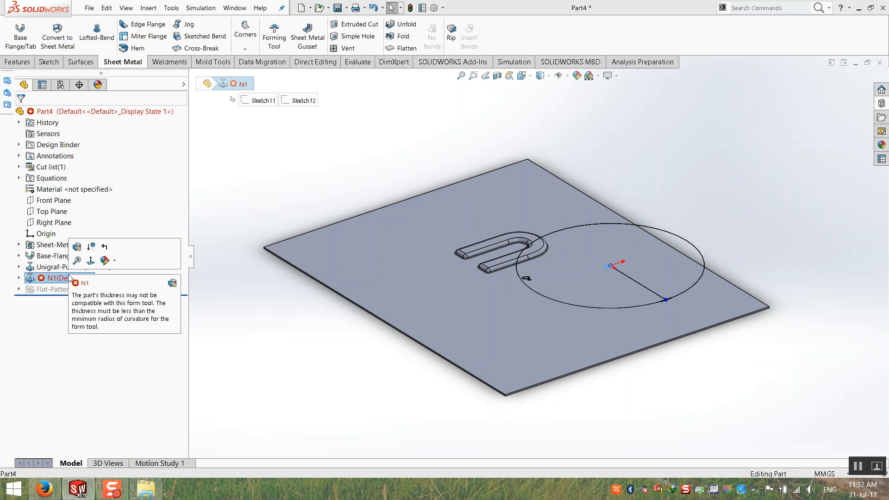
key("Return")
left_click(881, 105)
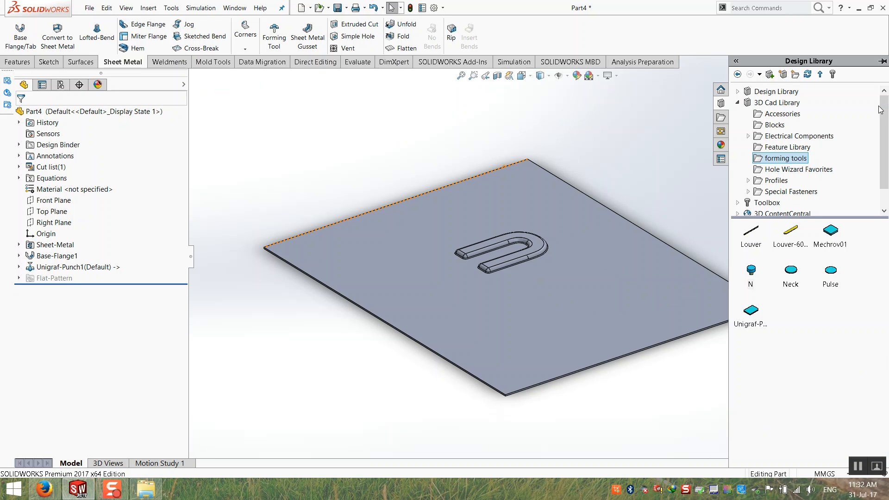
left_click(829, 244)
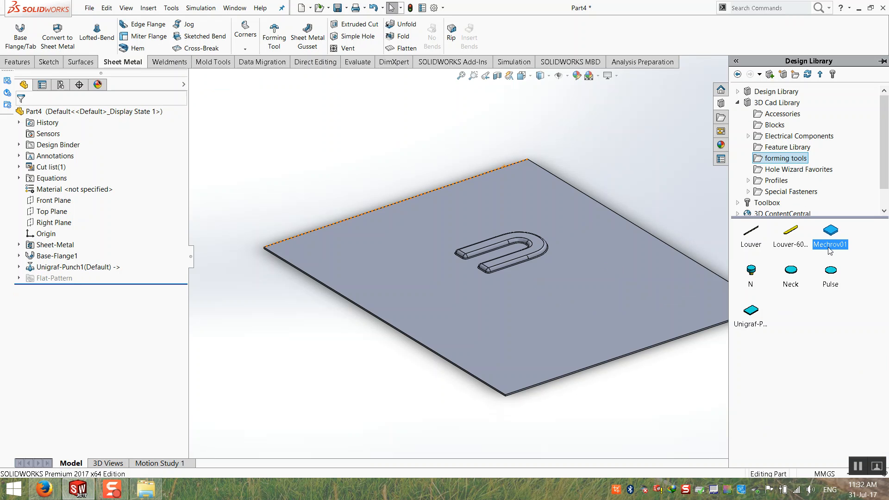
left_click_drag(585, 276, 609, 285)
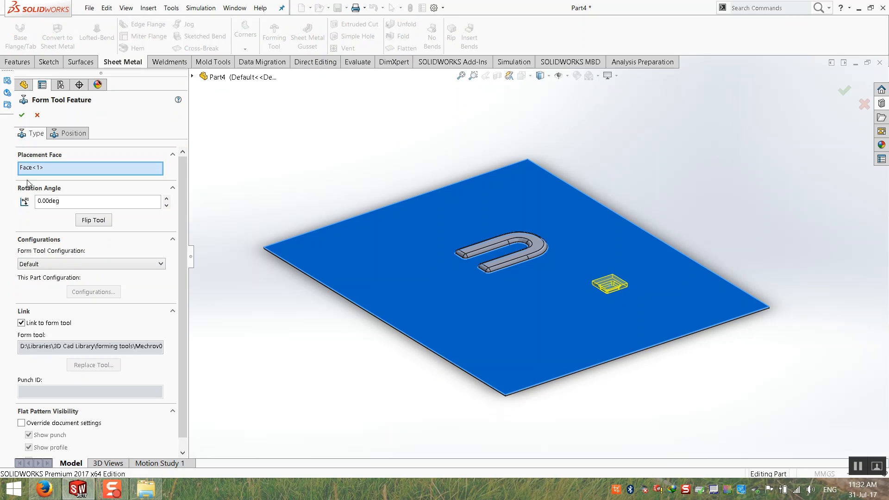
left_click(22, 115)
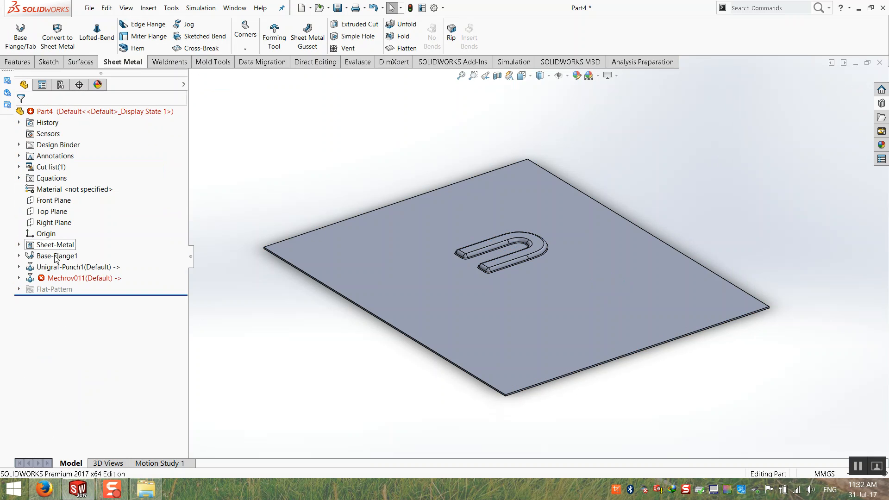
key("ctrl+z")
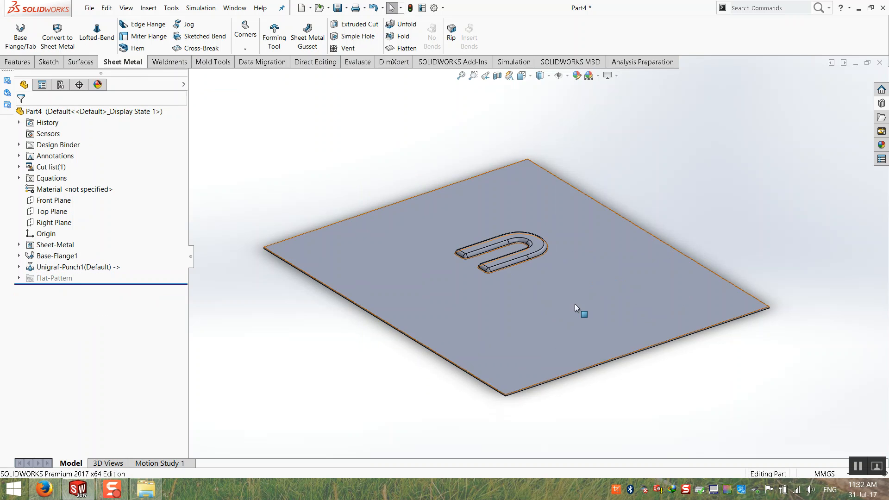
Change the Base-Flange1 plate's 400 dimension to 200.
scroll(543, 302, "down", 3)
scroll(404, 254, "up", 3)
middle_click_drag(404, 253, 420, 296)
scroll(435, 277, "down", 3)
middle_click(509, 226)
middle_click_drag(509, 227, 539, 197)
mouse_move(531, 212)
middle_mouse_down()
mouse_move(490, 202)
mouse_move(480, 238)
mouse_move(523, 211)
middle_mouse_up()
scroll(479, 238, "up", 3)
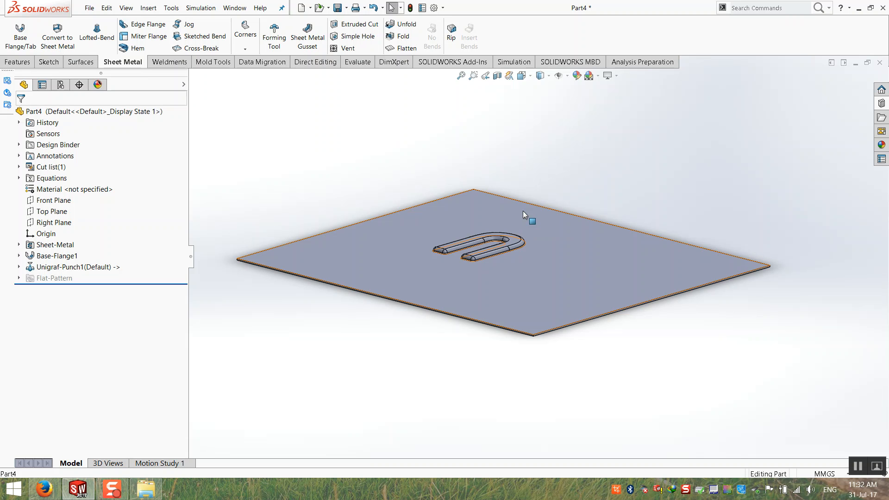
middle_click_drag(519, 250, 508, 259)
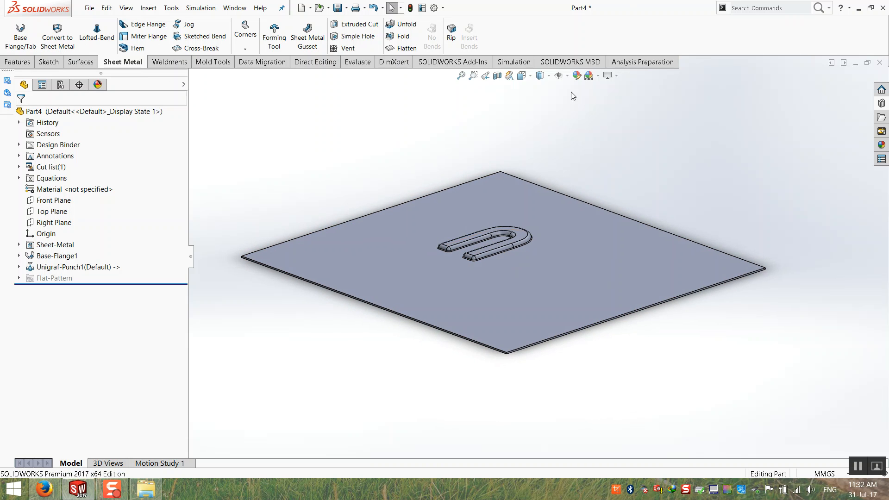
middle_click_drag(425, 230, 423, 240)
left_click(429, 205)
double_click(377, 180)
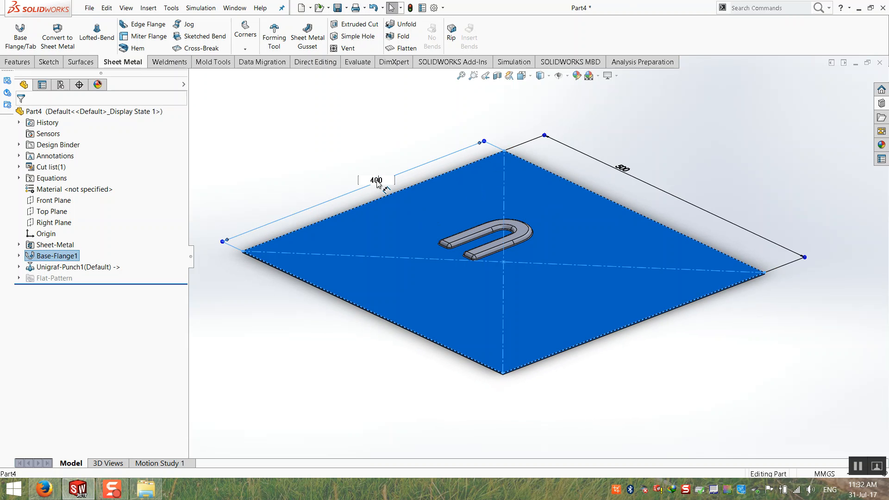
type("4")
type("200")
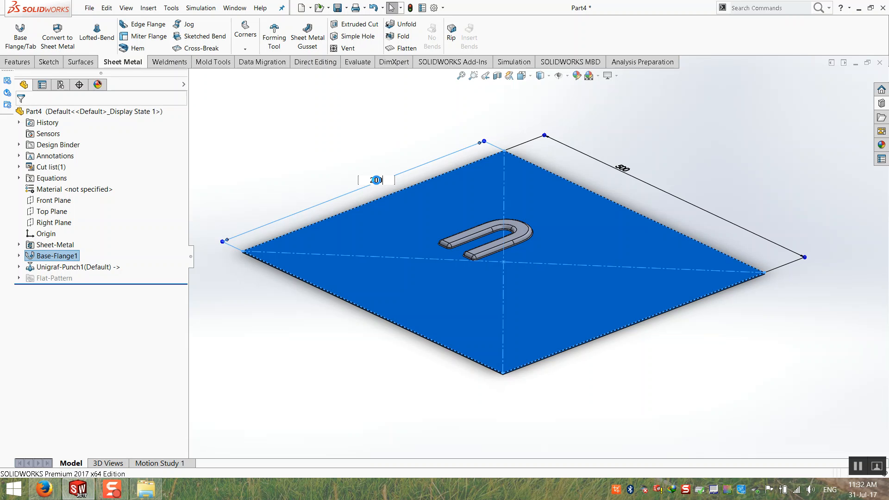
key("Return")
Change the 500 length dimension to 400 and fit the plate in view.
left_click(415, 209)
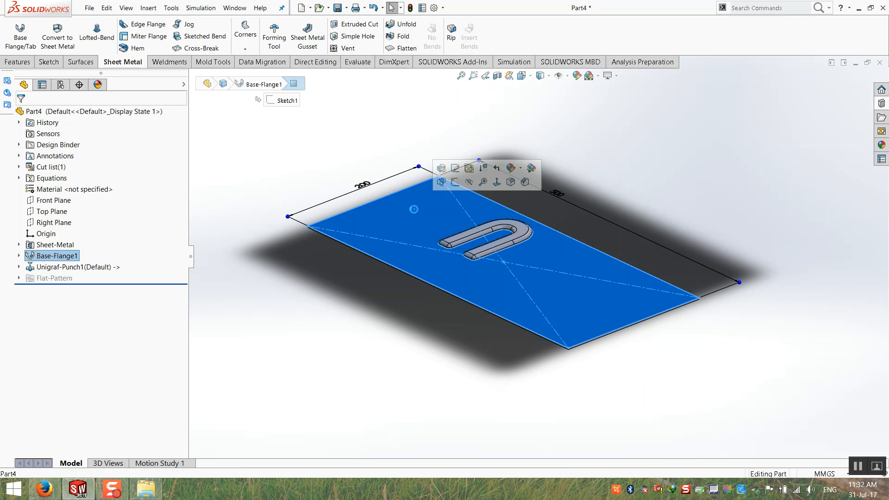
type("400")
key("Return")
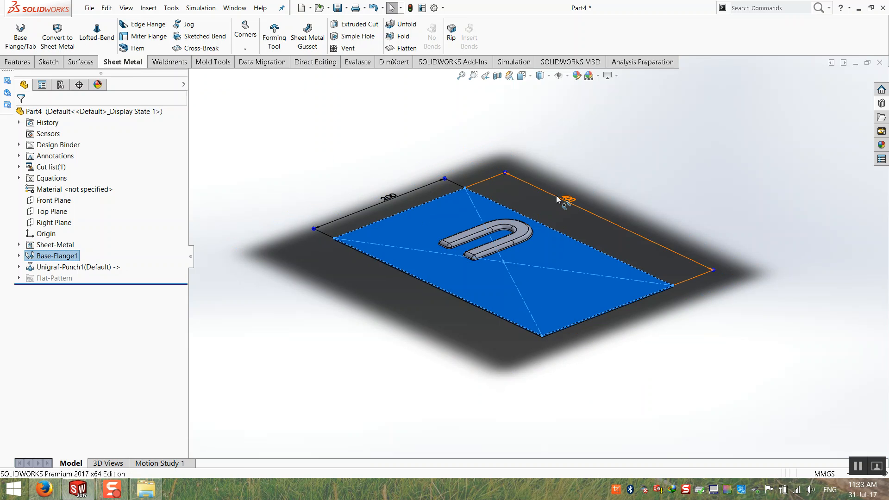
left_click(444, 134)
left_click(462, 76)
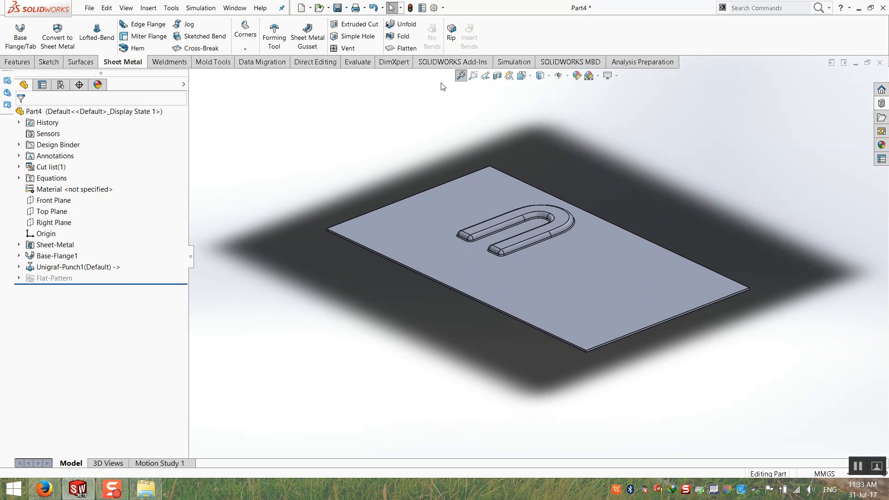
scroll(440, 84, "up", 1)
middle_click_drag(736, 253, 663, 266)
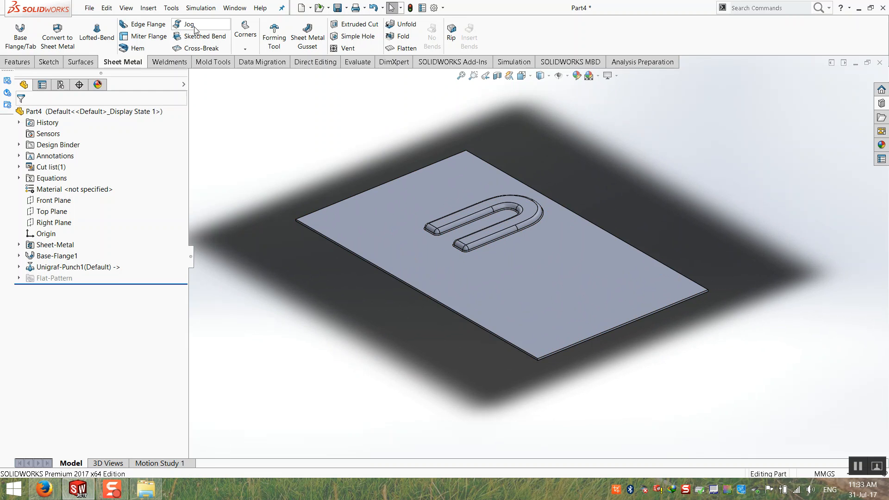
middle_click_drag(448, 236, 363, 152)
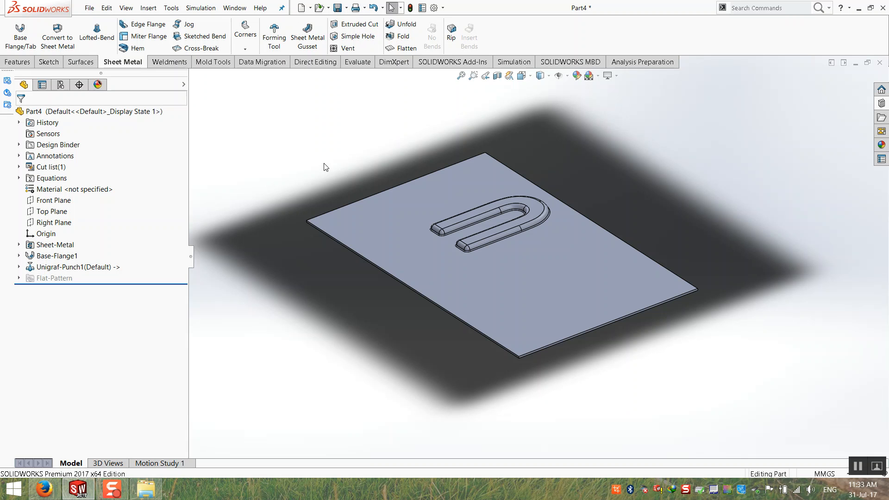
middle_click_drag(325, 152, 317, 151)
left_click(461, 77)
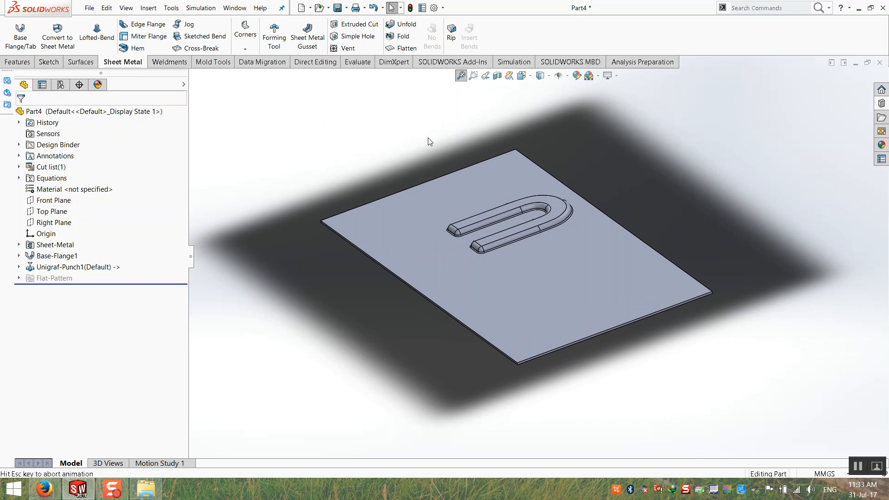
Add a default hem along the plate's front edge.
left_click(132, 52)
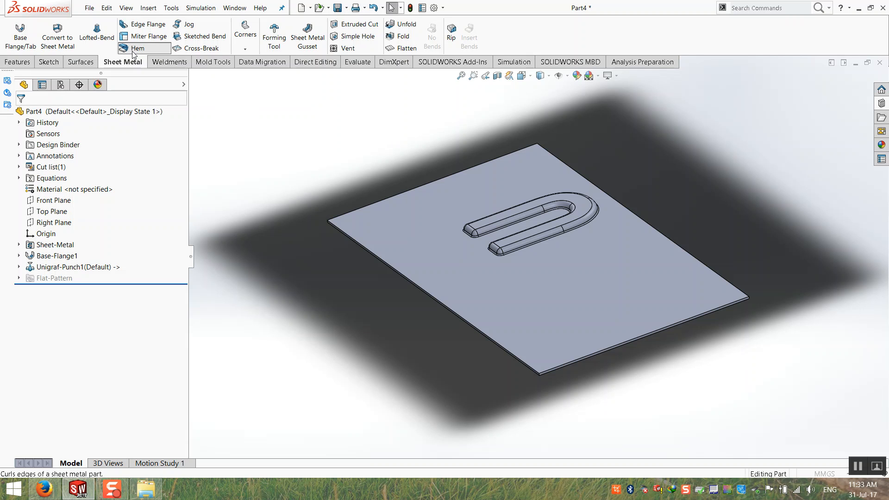
left_click(561, 365)
scroll(562, 368, "down", 5)
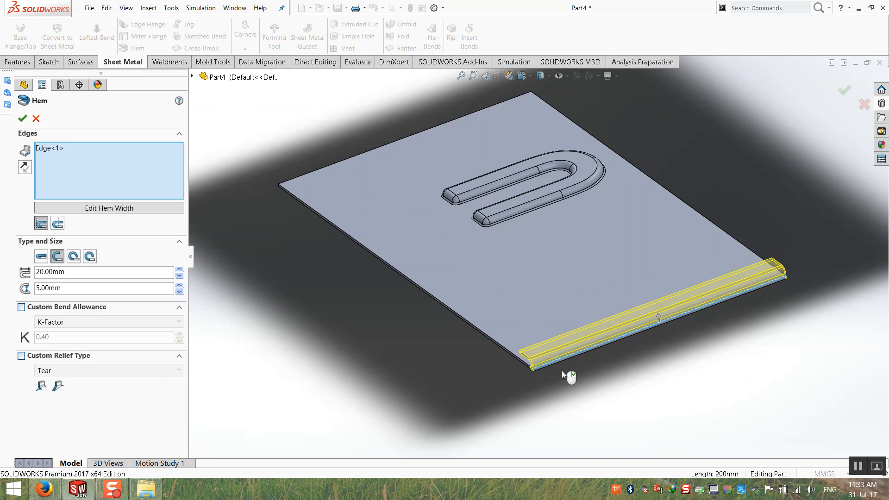
scroll(488, 304, "down", 3)
middle_click_drag(551, 281, 494, 313)
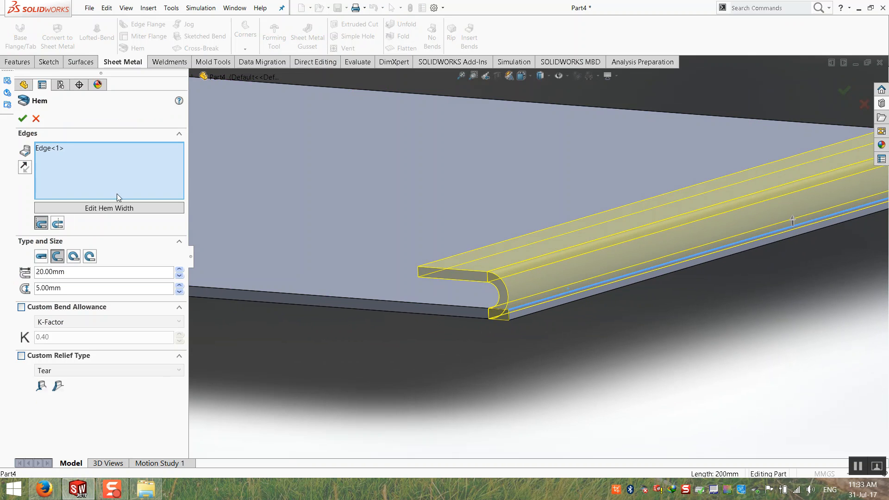
left_click(22, 118)
scroll(486, 285, "up", 5)
middle_click_drag(489, 289, 448, 324)
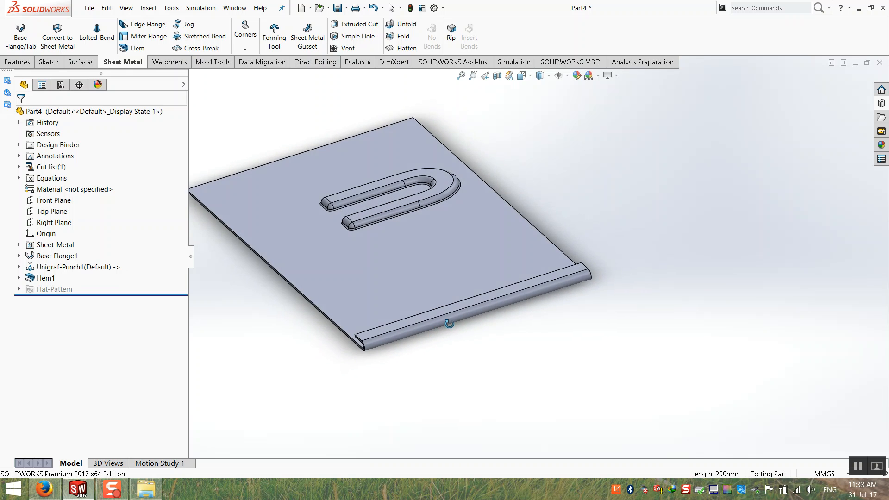
Edit Hem1, trying teardrop, closed and open types and raising the radius to 22.50 mm.
right_click(32, 278)
left_click(45, 260)
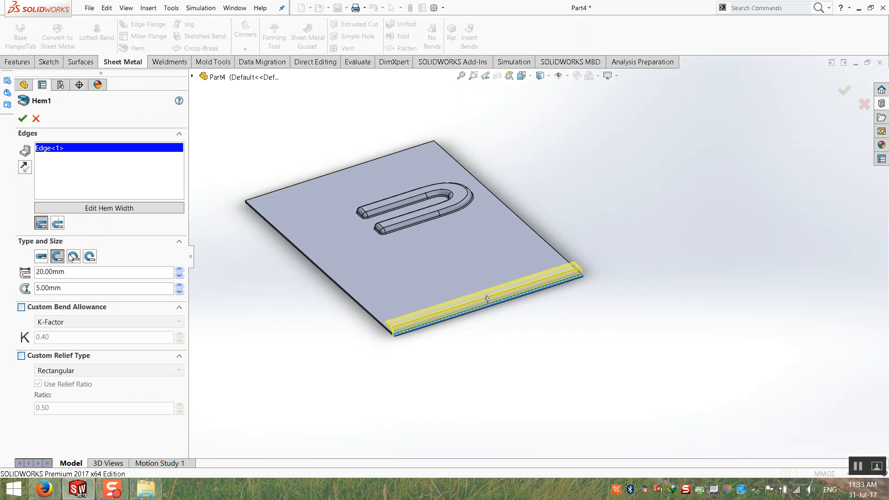
left_click(73, 256)
scroll(435, 334, "down", 5)
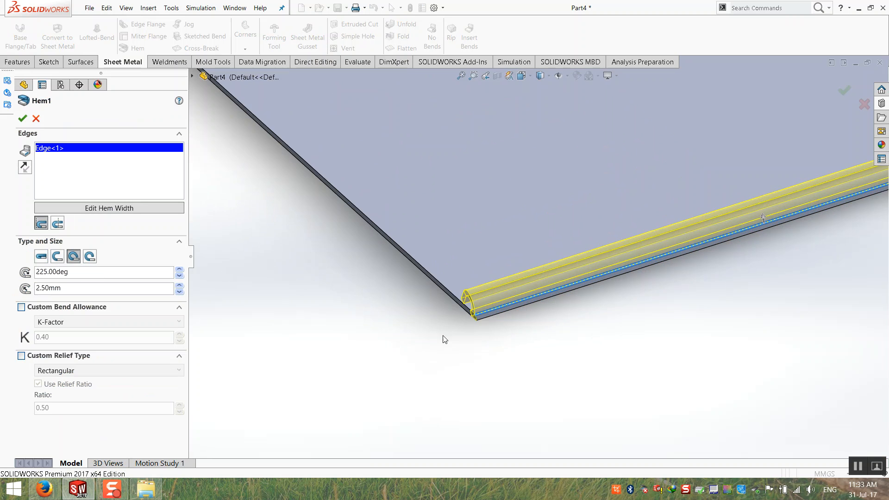
middle_click_drag(486, 285, 498, 287)
scroll(498, 287, "down", 3)
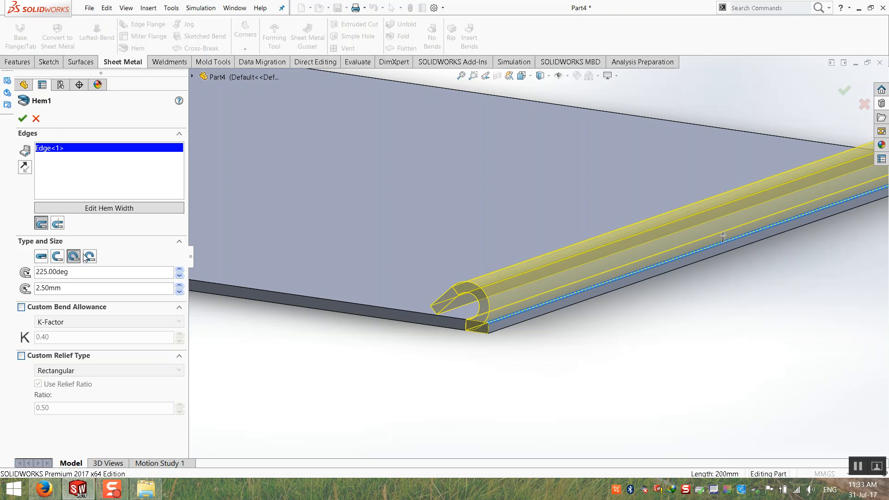
left_click(39, 261)
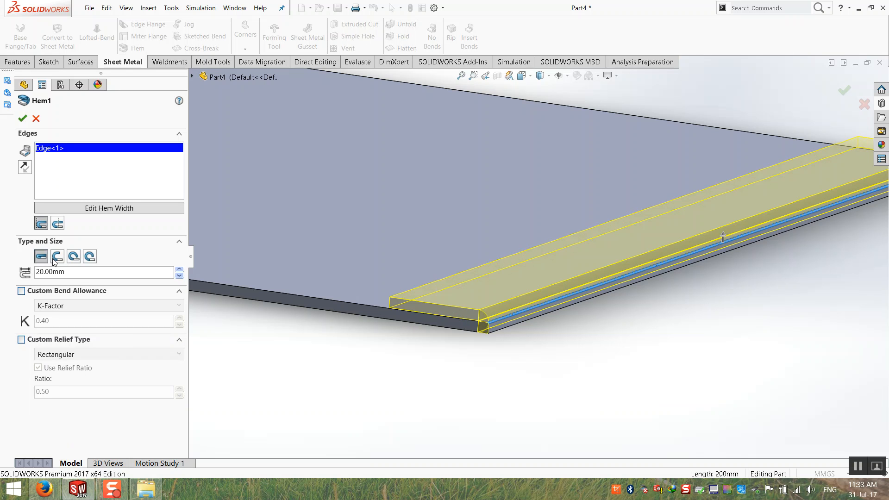
left_click(59, 259)
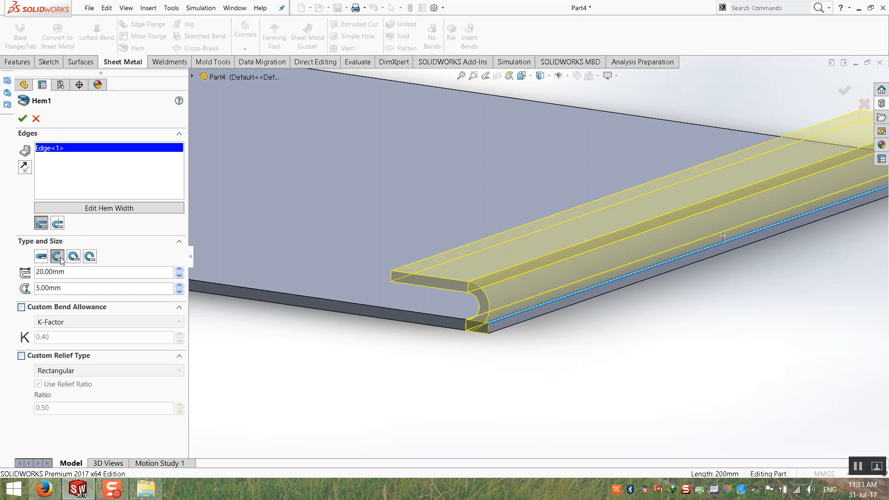
left_click(74, 258)
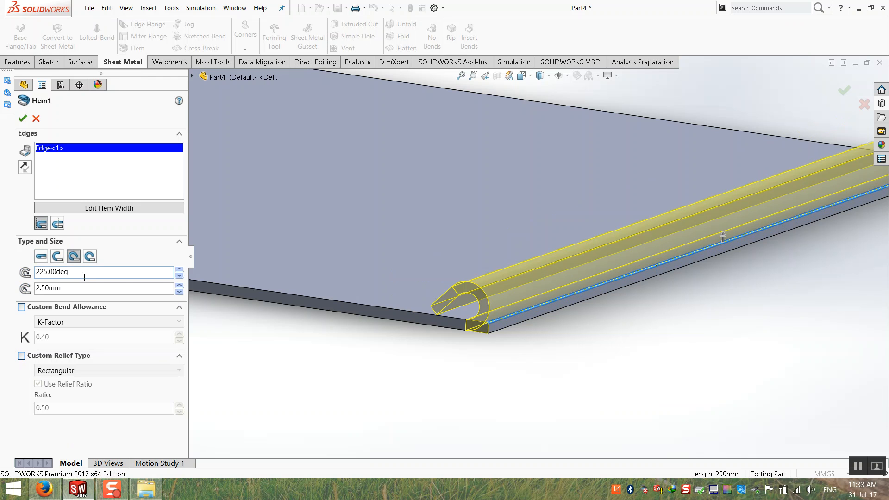
left_click(179, 270)
left_click(179, 269)
left_click(179, 270)
left_click(179, 286)
left_click(179, 286)
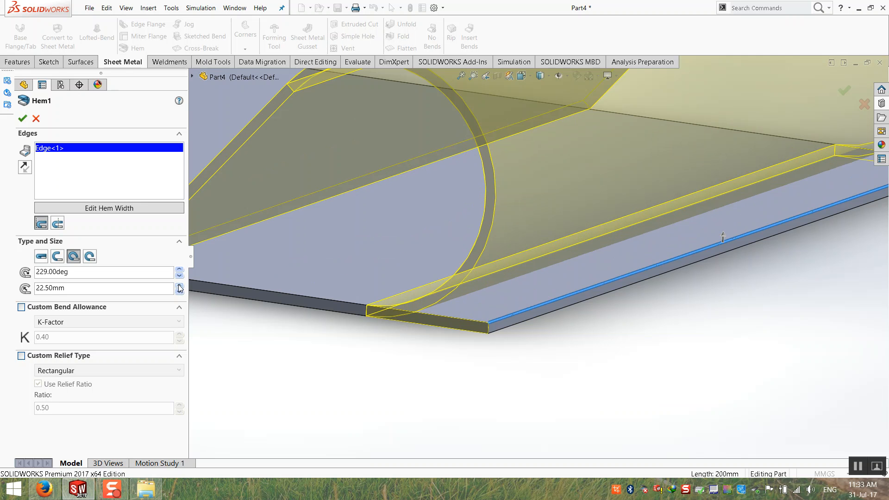
scroll(427, 296, "up", 2)
middle_click_drag(456, 280, 350, 300)
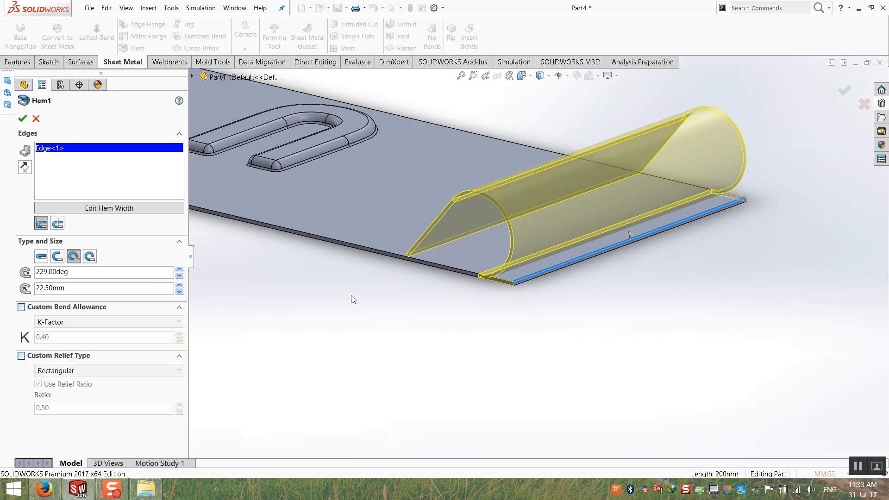
Switch Hem1 to a rolled hem curled to 328° and accept it.
left_click(90, 259)
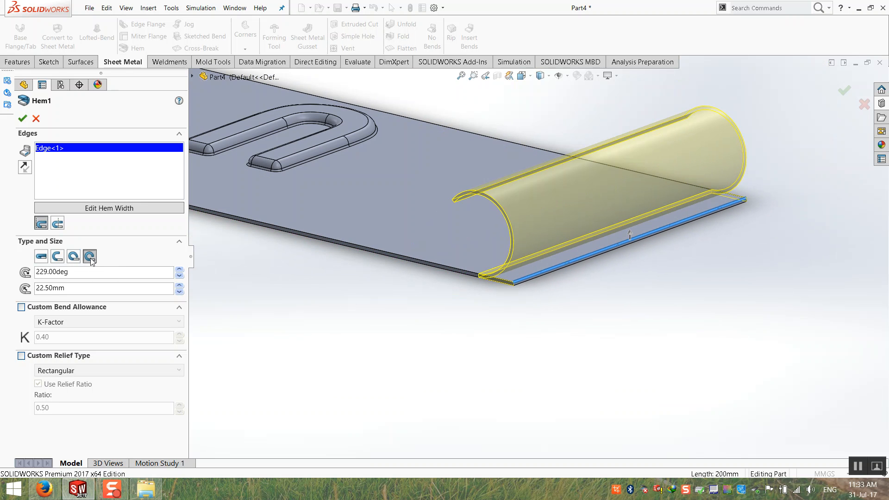
left_click(180, 270)
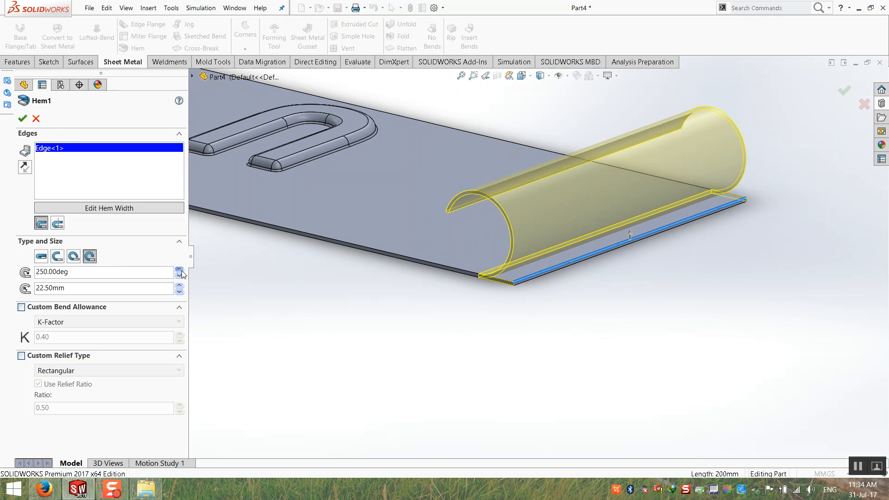
left_click(180, 271)
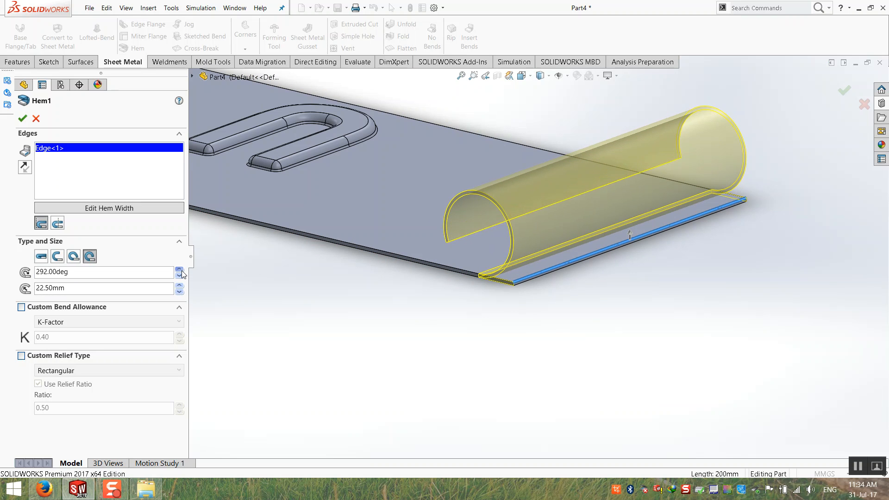
left_click(179, 271)
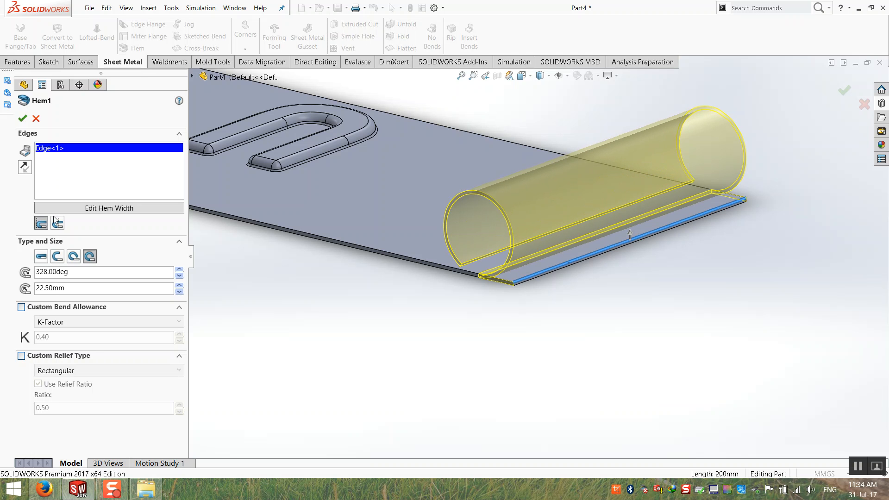
left_click(22, 118)
middle_click_drag(345, 306, 641, 268)
middle_click_drag(538, 332, 424, 306)
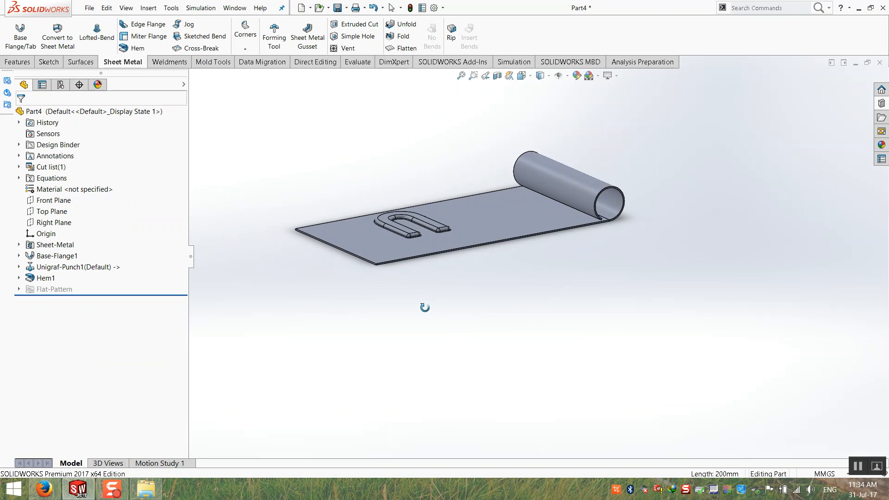
scroll(510, 137, "down", 3)
middle_click_drag(551, 197, 557, 211)
left_click(422, 74)
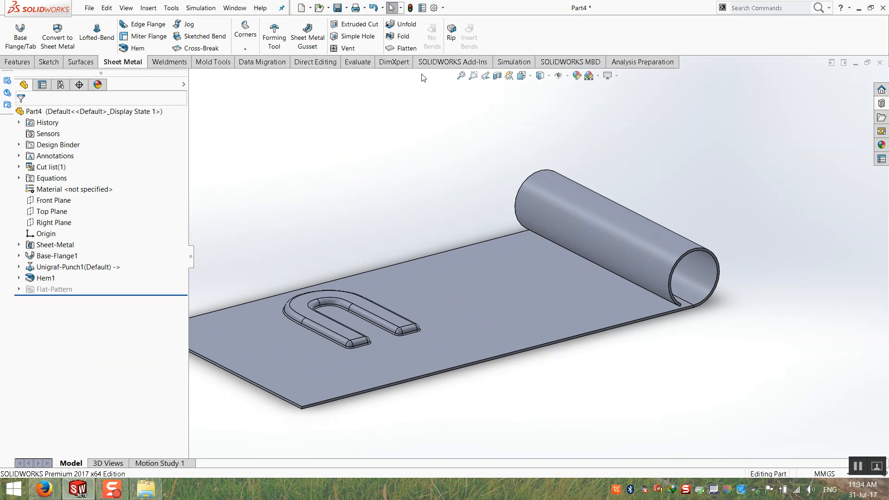
left_click(408, 49)
left_click(408, 49)
left_click(407, 48)
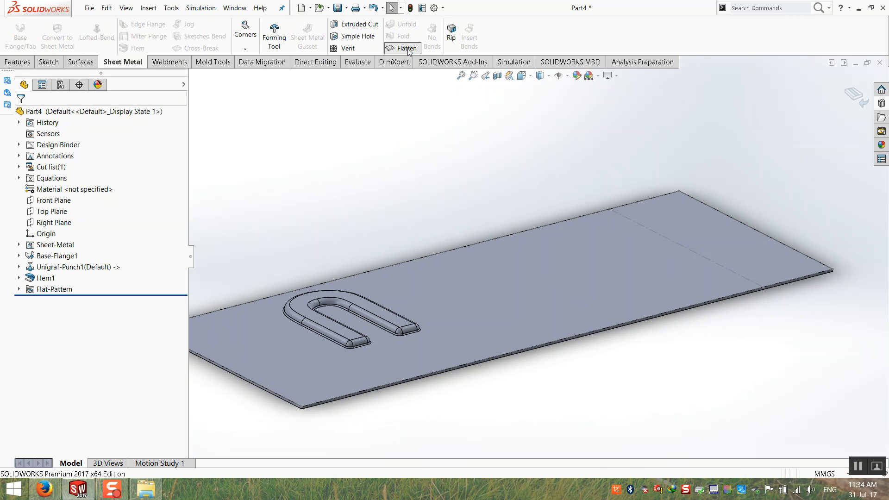
left_click(407, 49)
left_click(408, 48)
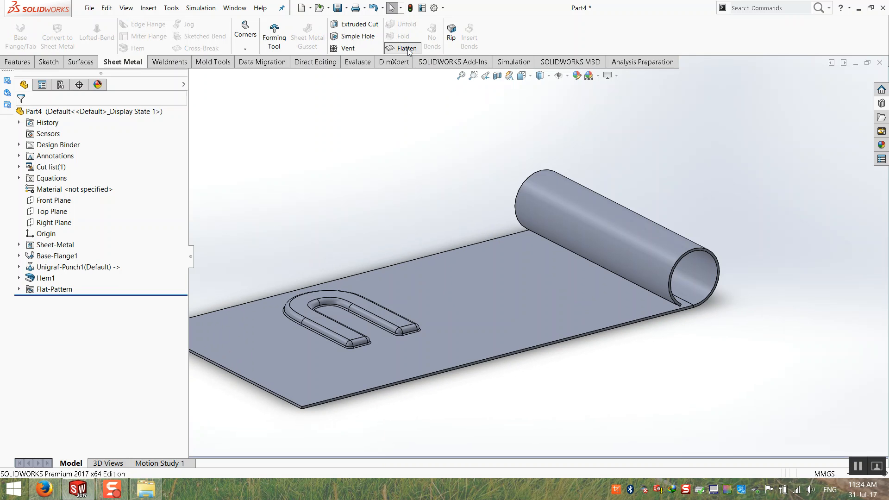
left_click(407, 49)
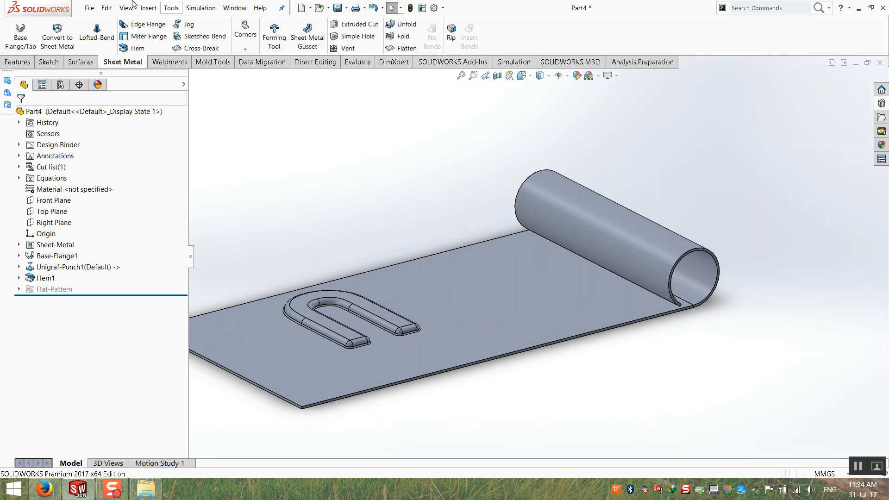
scroll(435, 252, "up", 3)
middle_click_drag(435, 251, 415, 176)
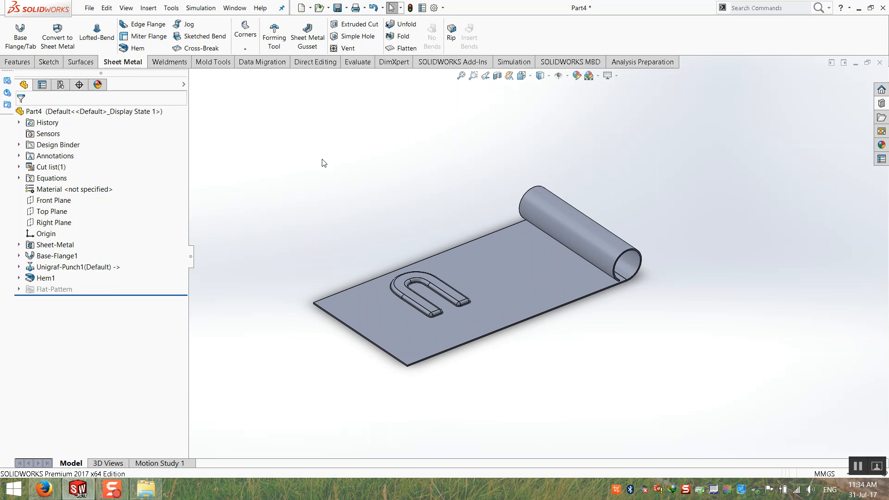
middle_click_drag(321, 159, 302, 162)
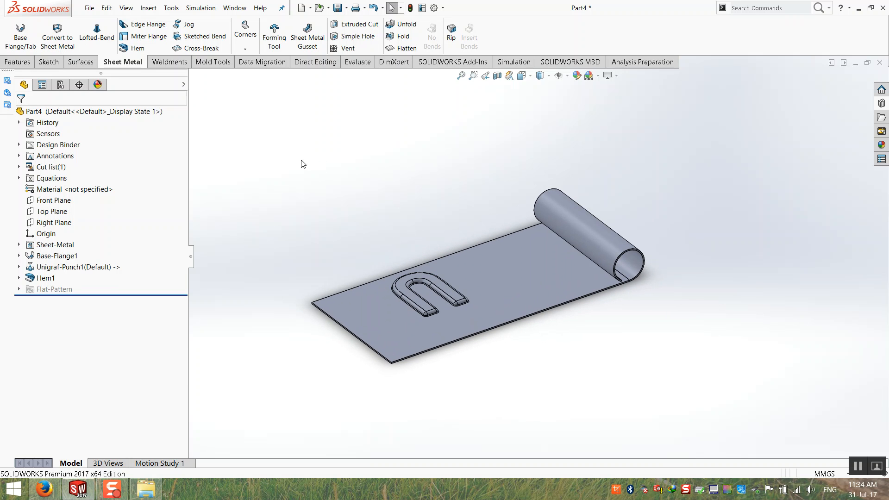
Start a Jog, sketch a diagonal line across the plate's near corner, and pick the fixed face.
left_click(198, 27)
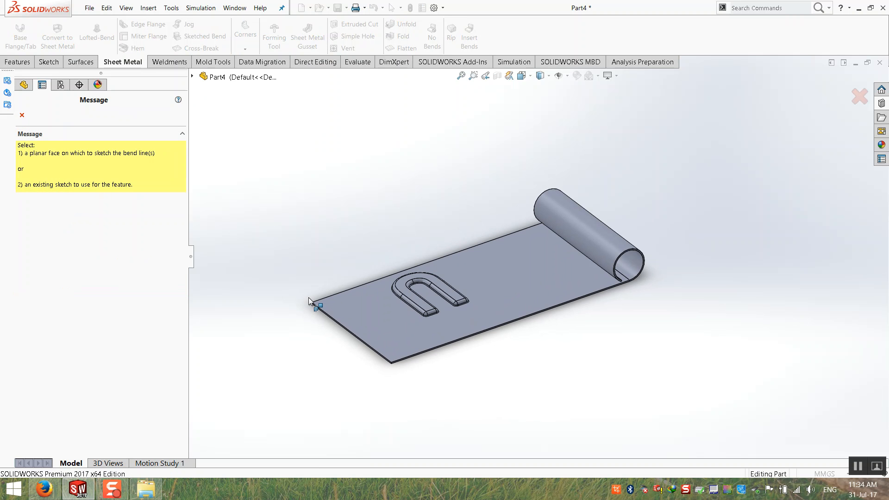
left_click(376, 306)
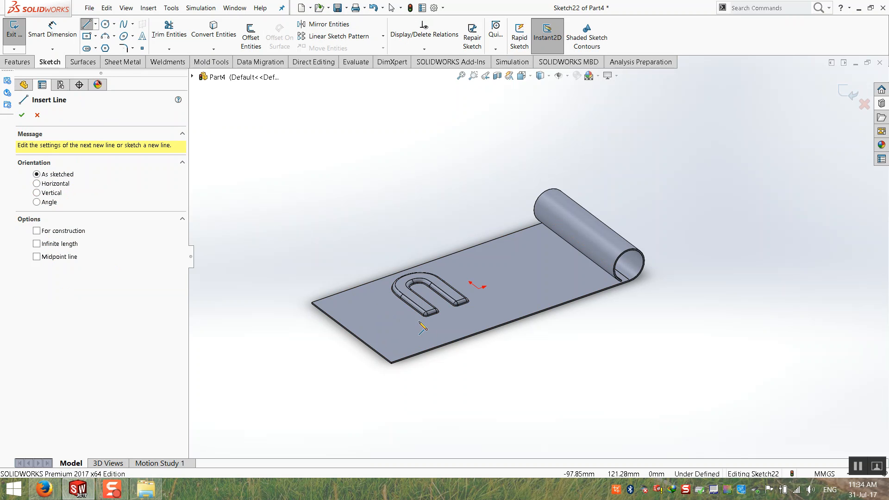
left_click(440, 345)
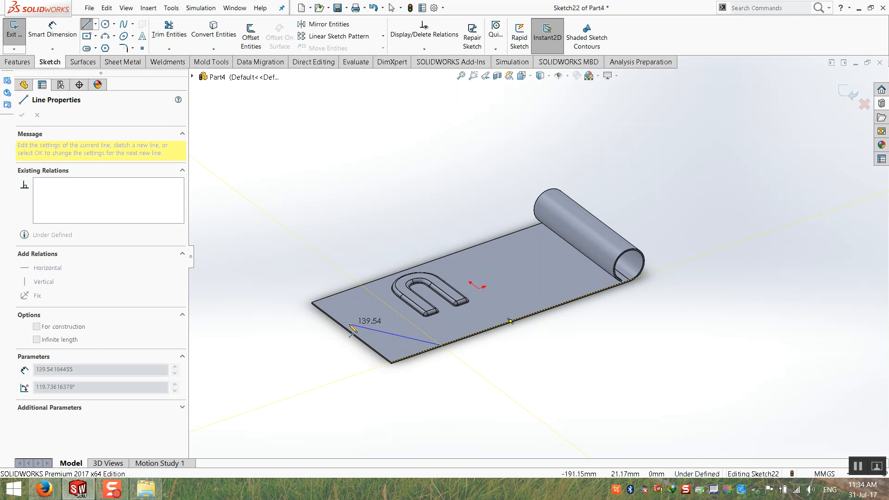
left_click(333, 313)
key("Escape")
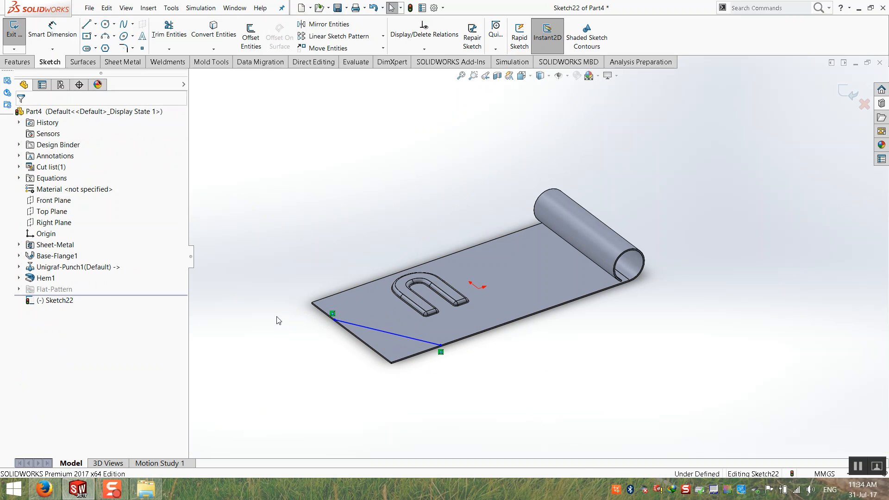
scroll(407, 370, "down", 3)
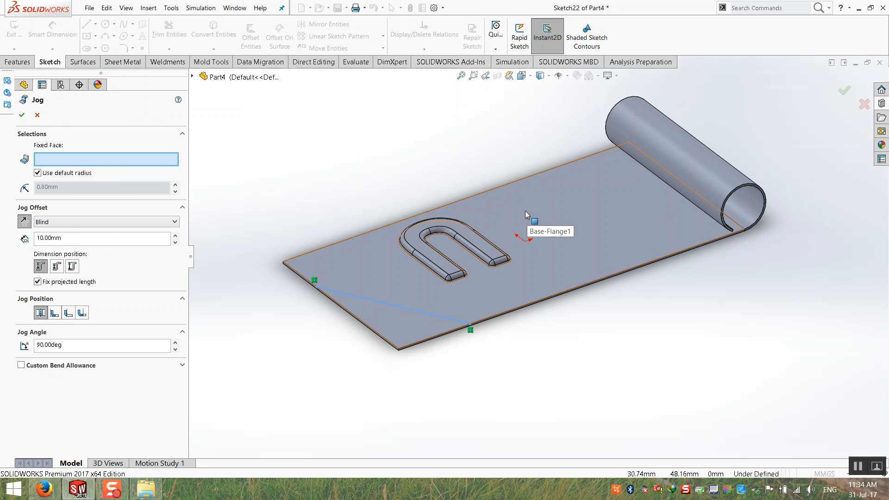
left_click(547, 230)
middle_click_drag(493, 279, 282, 211)
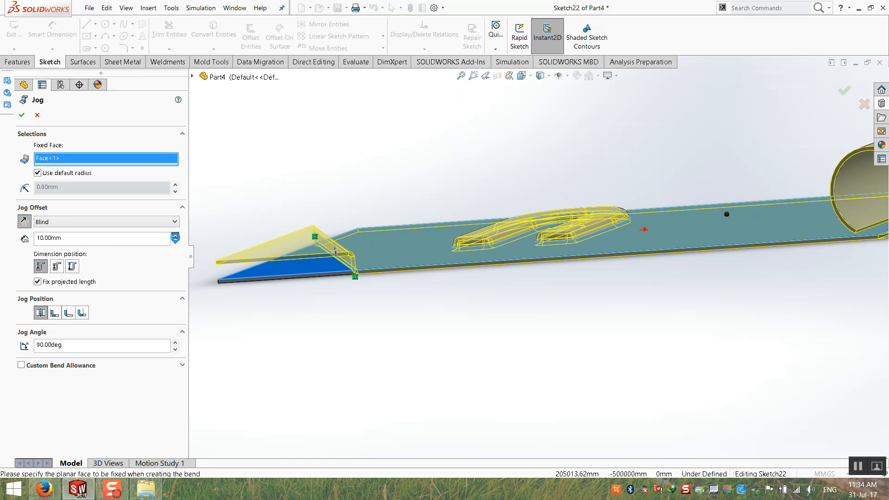
Set the jog offset to 60 mm and the jog angle to 50°, then confirm.
left_click(175, 236)
left_click(175, 235)
left_click(175, 235)
left_click(176, 236)
left_click(176, 236)
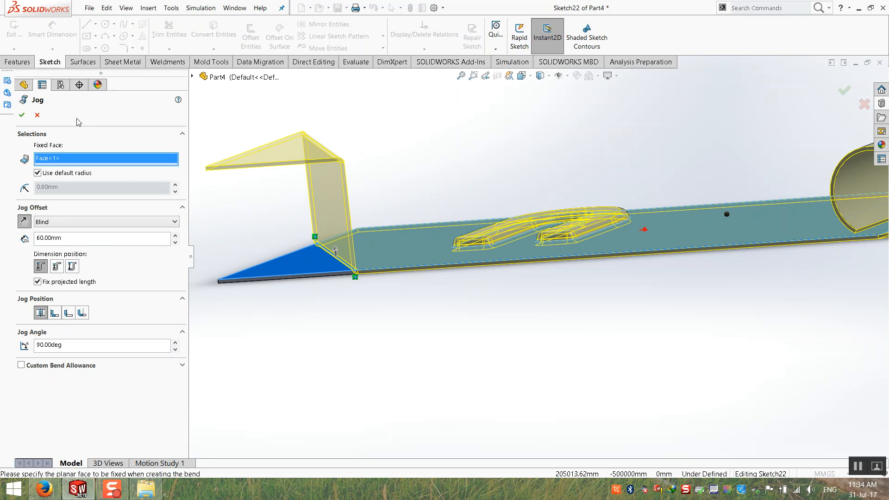
left_click(175, 342)
left_click(175, 342)
left_click(176, 342)
left_click(175, 342)
left_click(175, 342)
left_click(176, 343)
left_click(176, 342)
left_click(176, 342)
left_click(175, 343)
left_click(175, 342)
left_click(175, 342)
left_click(175, 342)
left_click(175, 342)
left_click_drag(69, 345, 15, 347)
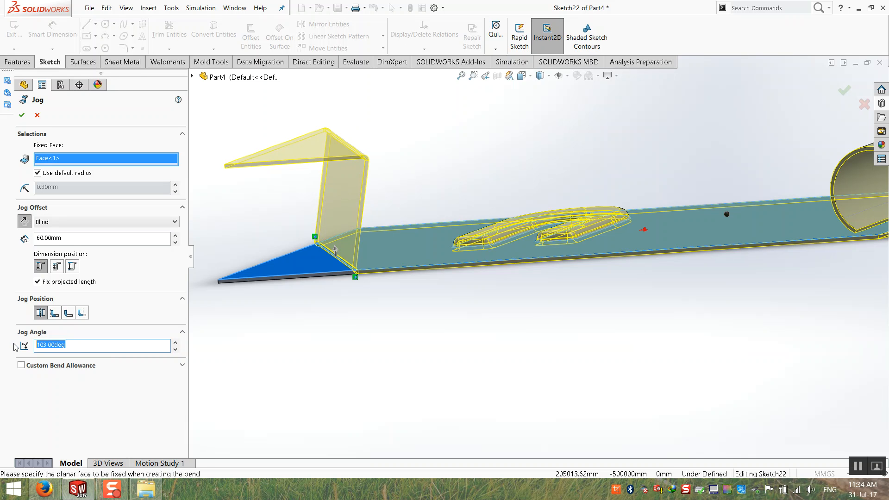
type("50")
key("Return")
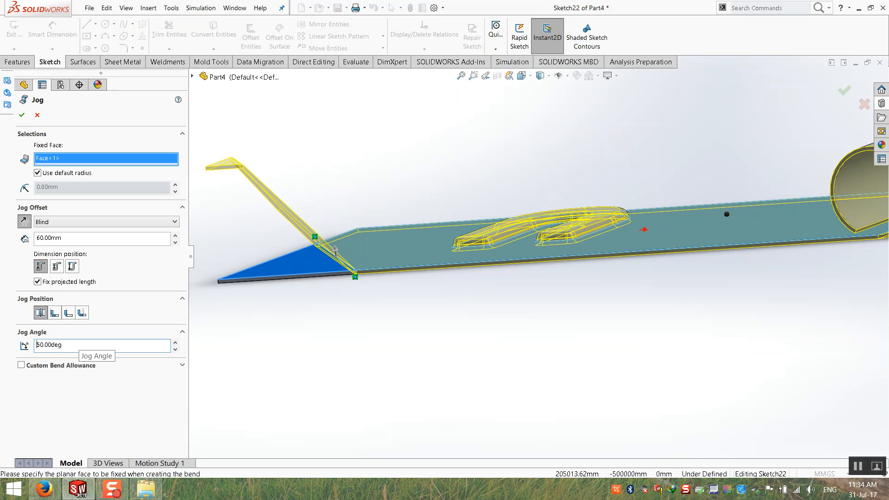
scroll(535, 256, "up", 2)
middle_click_drag(434, 225, 398, 294)
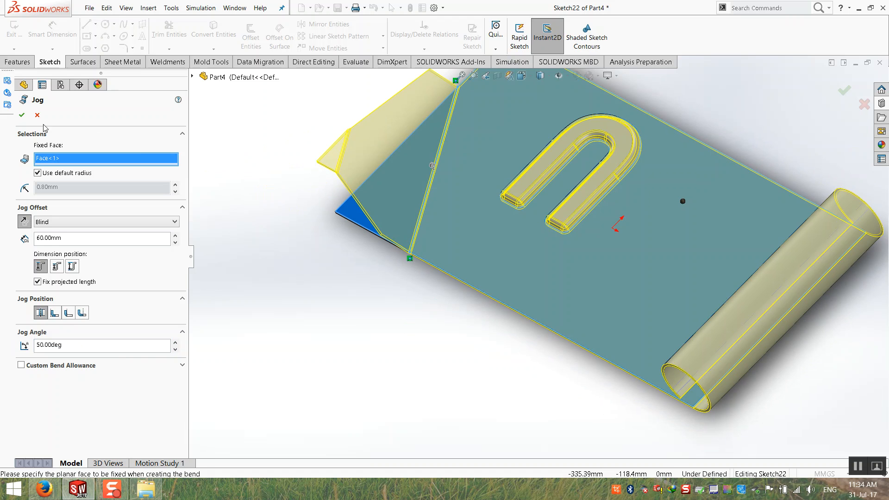
left_click(22, 118)
middle_click_drag(376, 208, 462, 248)
scroll(438, 287, "up", 3)
Toggle Flatten to view the flat pattern, refold the part, and orbit to inspect it.
left_click(401, 51)
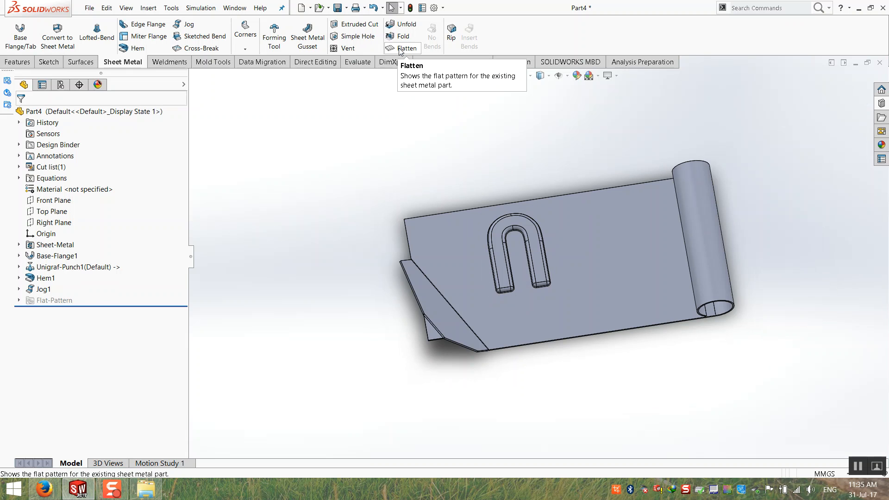
left_click(400, 51)
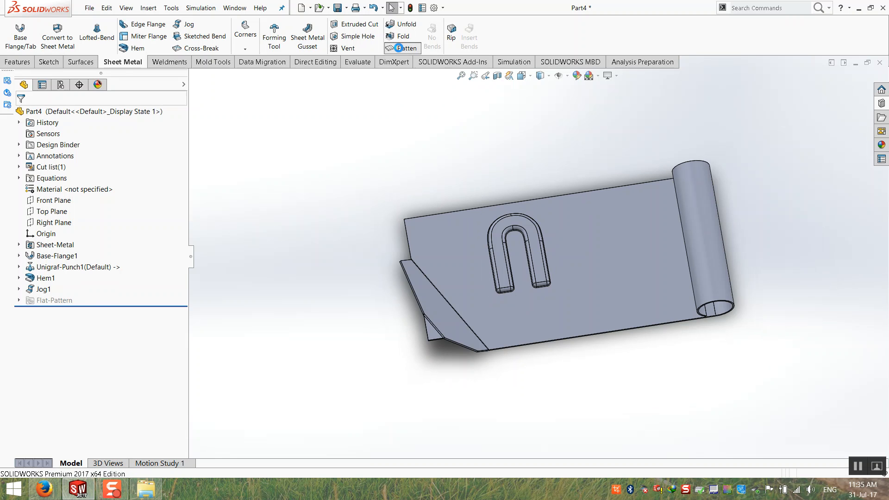
left_click(401, 51)
middle_click_drag(401, 231, 424, 188)
scroll(629, 245, "down", 1)
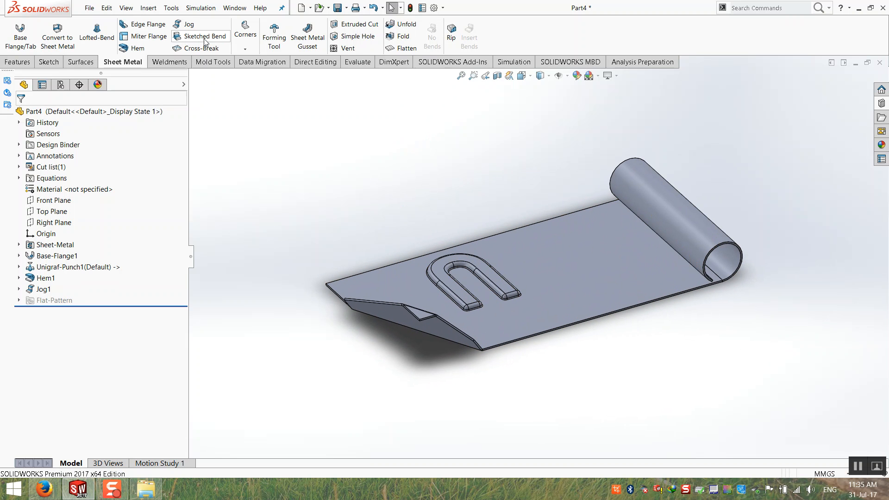
middle_click_drag(607, 227, 410, 215)
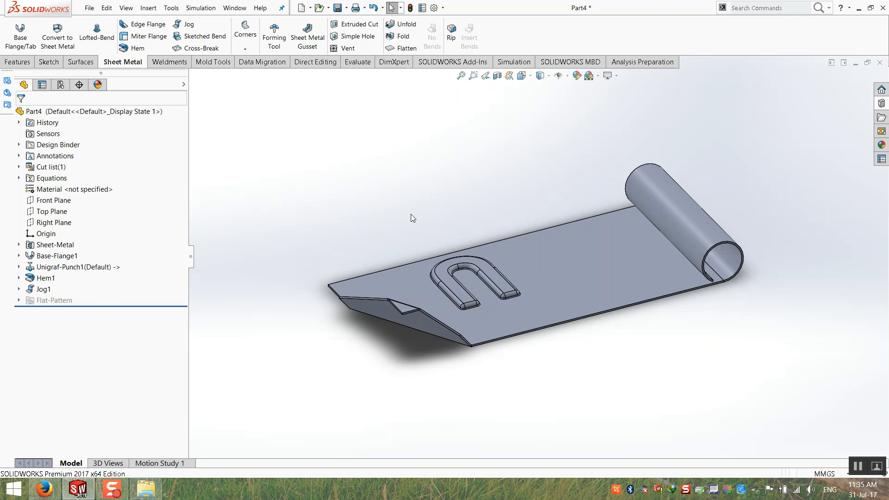
middle_click_drag(549, 179, 471, 182)
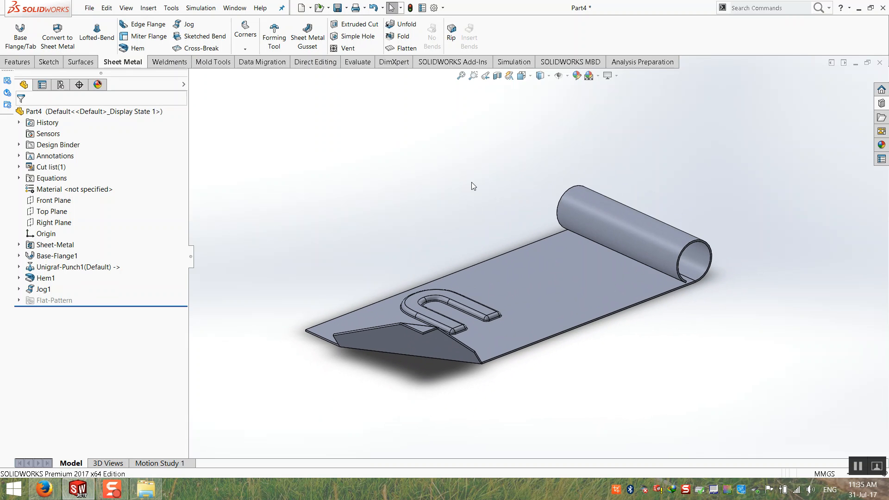
Start a Sketched Bend and draw a vertical centerline across the plate's top face.
left_click(196, 41)
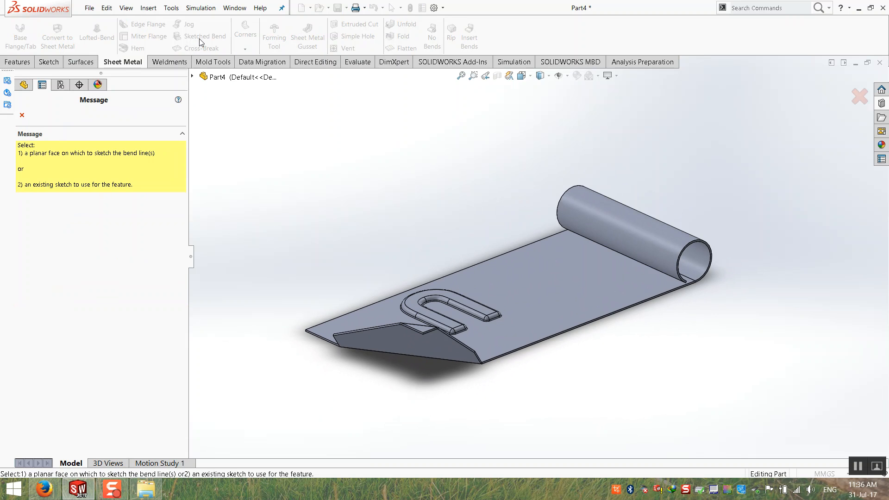
left_click(569, 292)
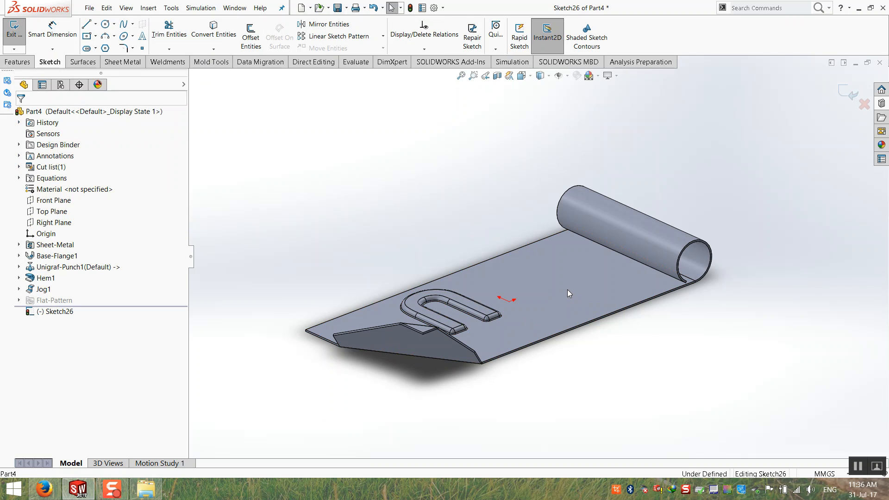
left_click(95, 24)
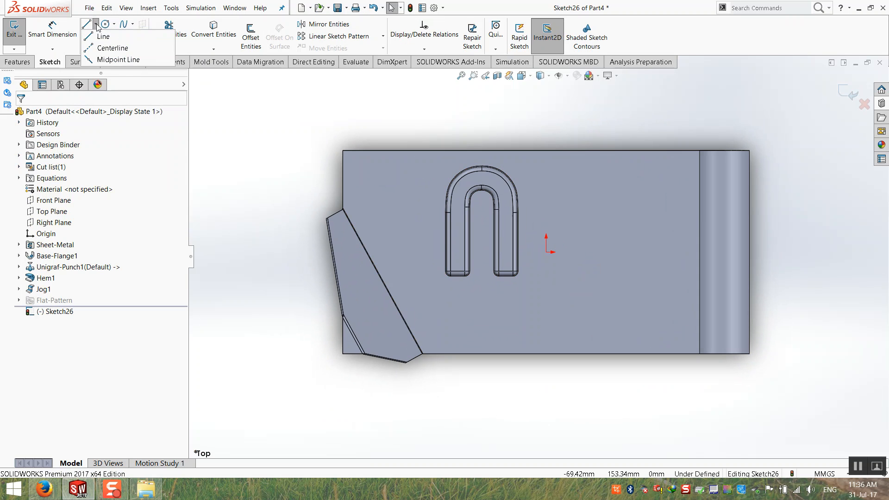
left_click(104, 36)
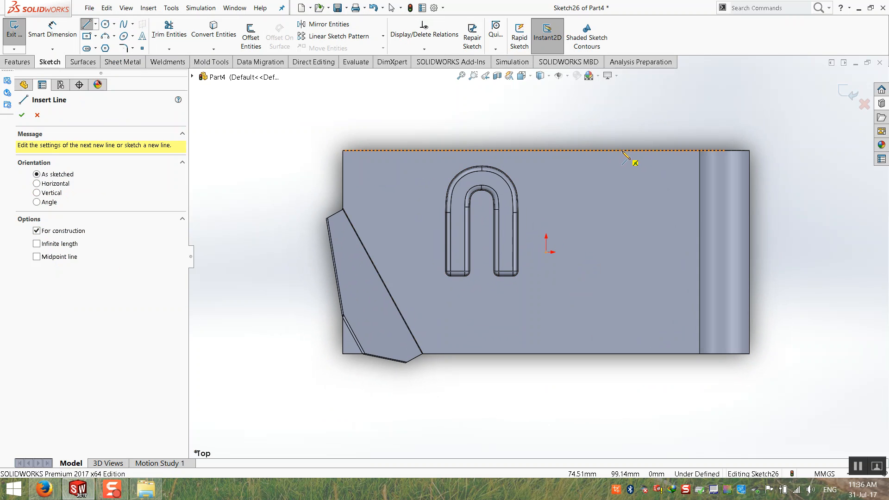
left_click(620, 354)
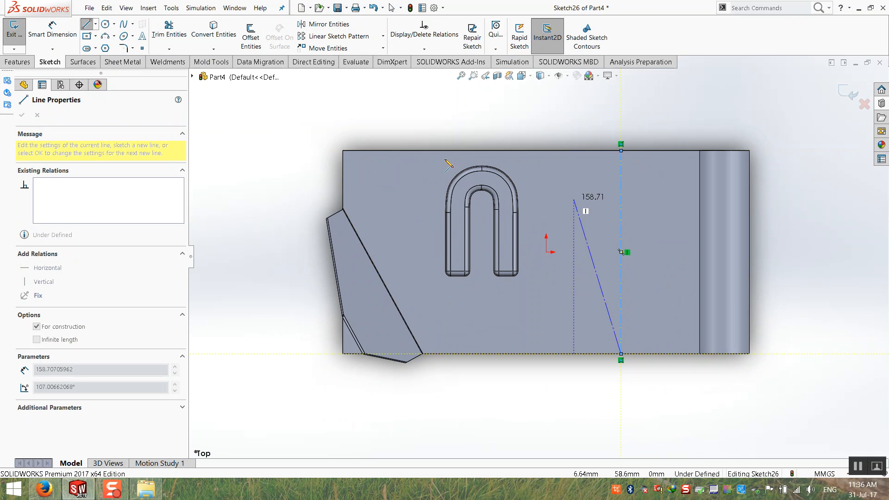
key("Escape")
Dimension the centerline 120 mm from the plate's right edge.
left_click(61, 39)
left_click(619, 204)
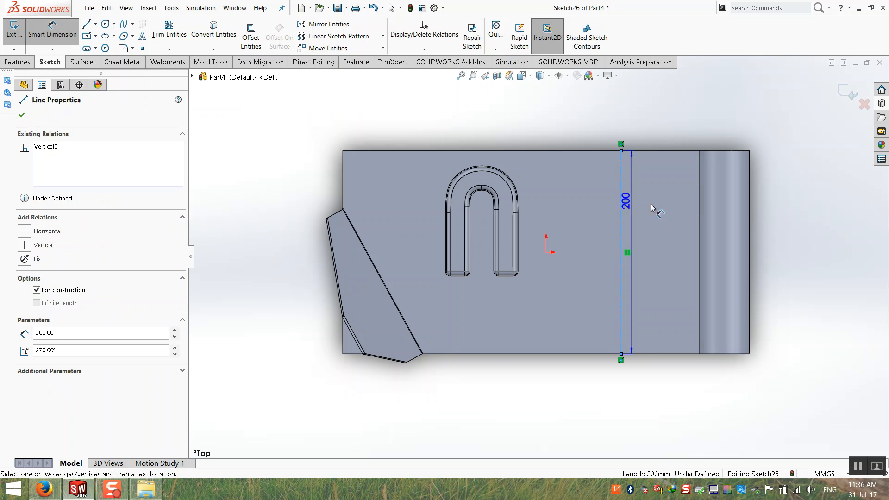
left_click(751, 215)
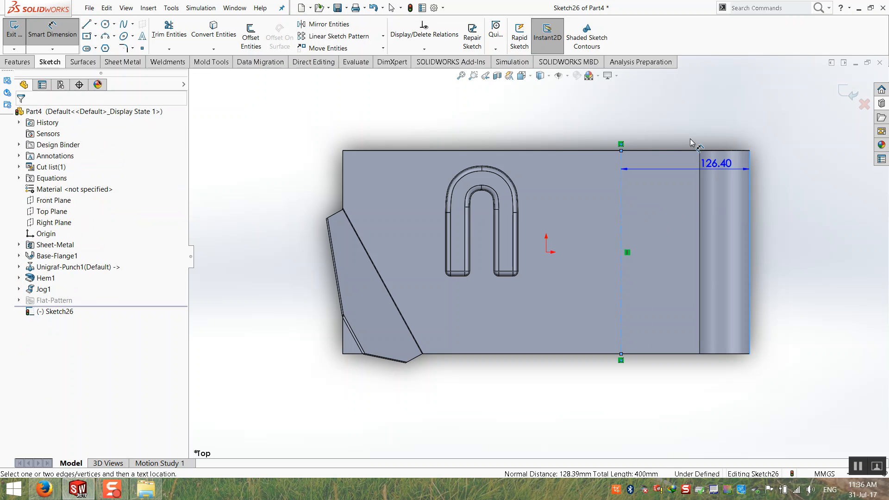
left_click(671, 110)
type("120")
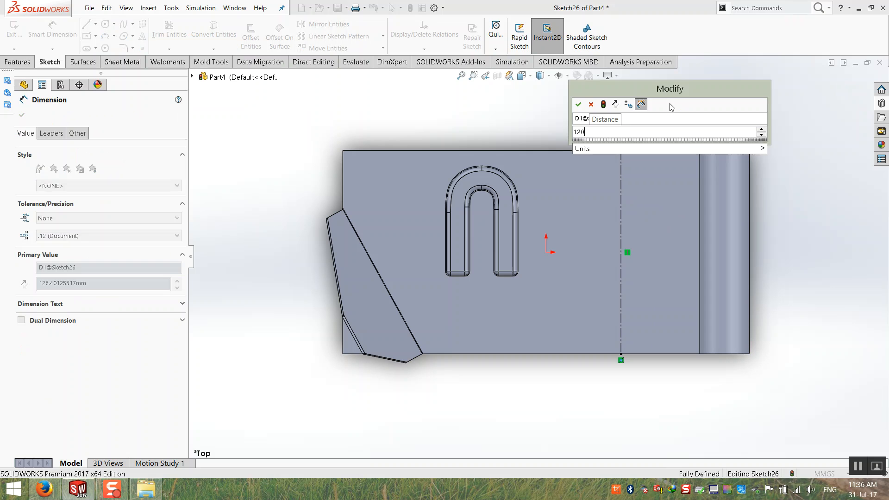
key("Return")
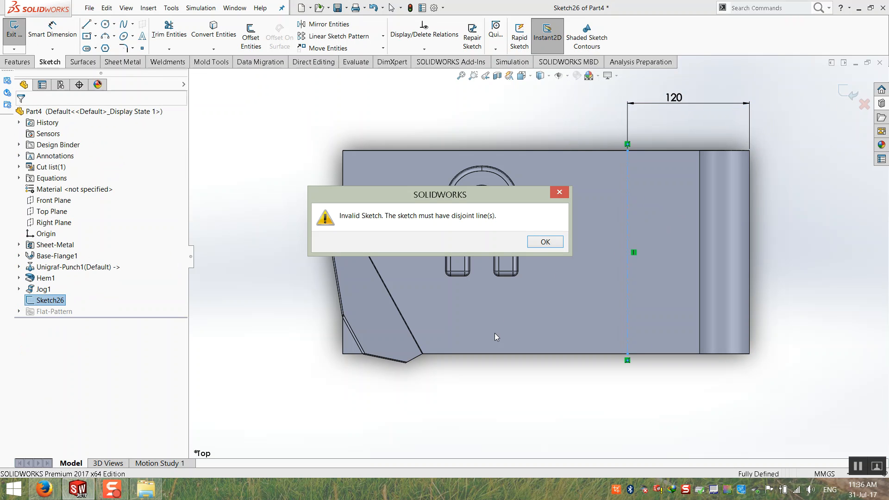
Convert the centerline into an ordinary sketch line and select Sketch26.
left_click(547, 241)
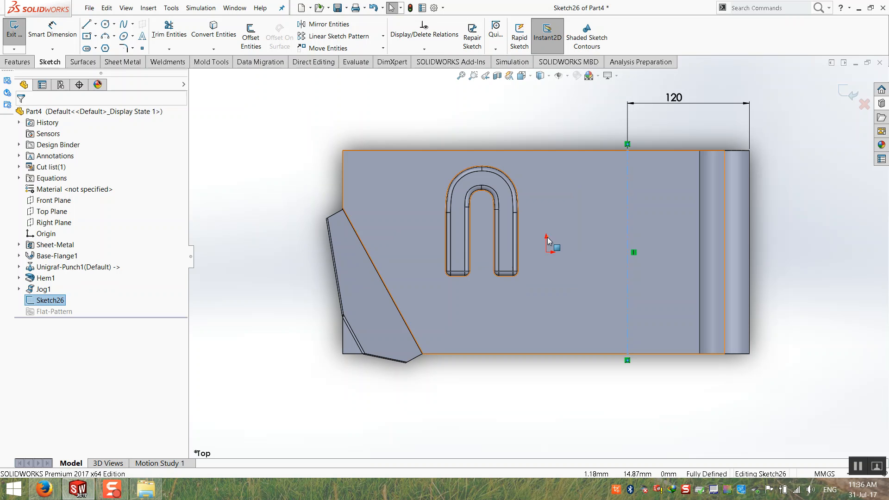
left_click(627, 195)
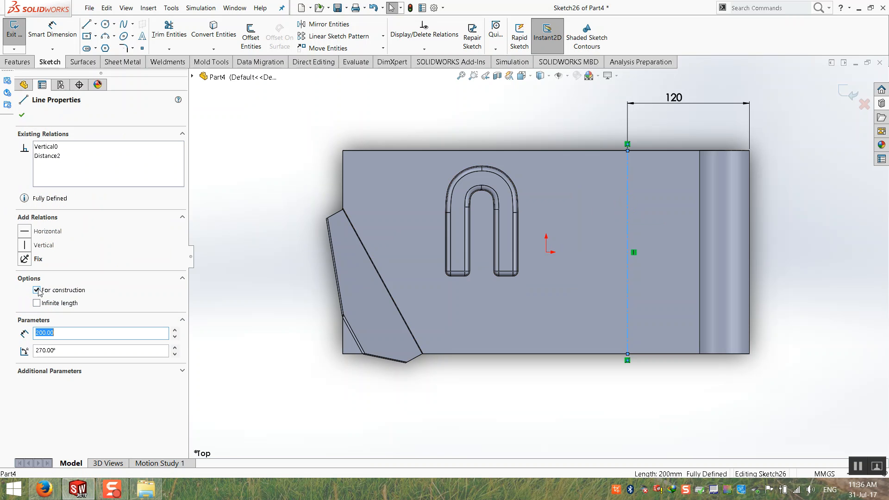
left_click(849, 93)
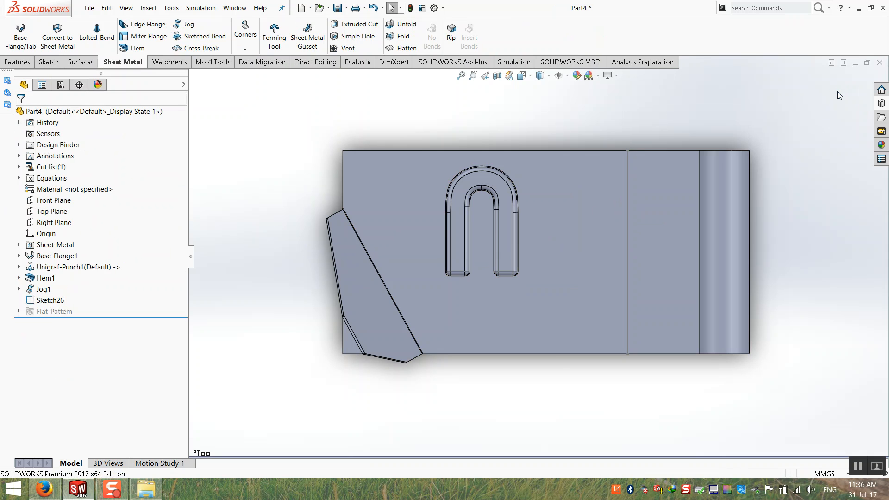
mouse_move(560, 373)
middle_mouse_down()
mouse_move(584, 196)
mouse_move(579, 210)
middle_mouse_up()
left_click(60, 301)
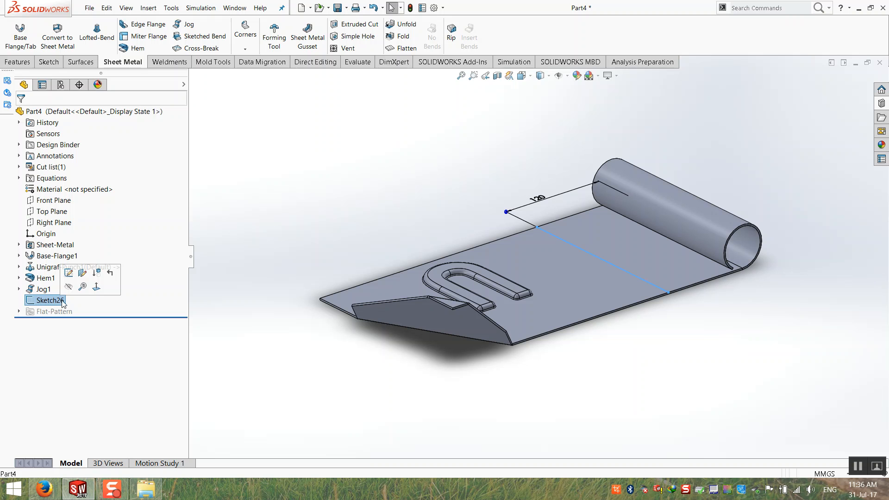
Fold the plate 90° along Sketch26 with default radius, keeping the plate's top face fixed.
left_click(204, 41)
left_click(226, 266)
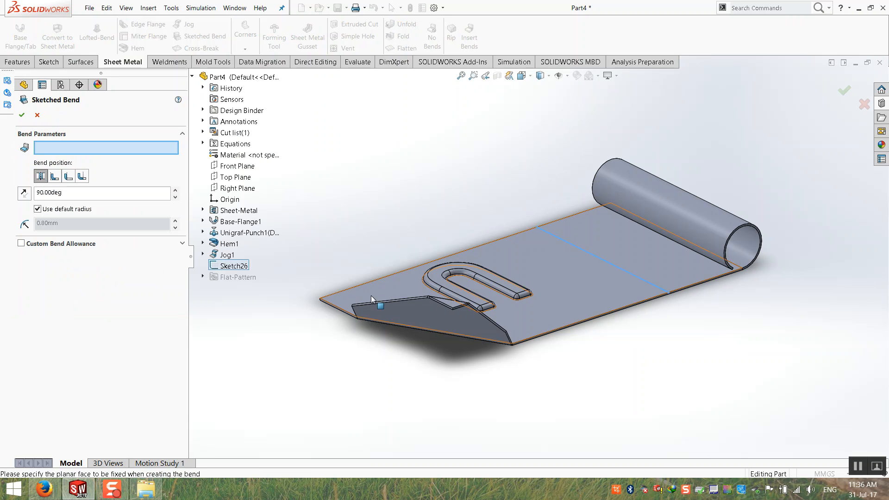
left_click(547, 256)
middle_click_drag(494, 357, 633, 321)
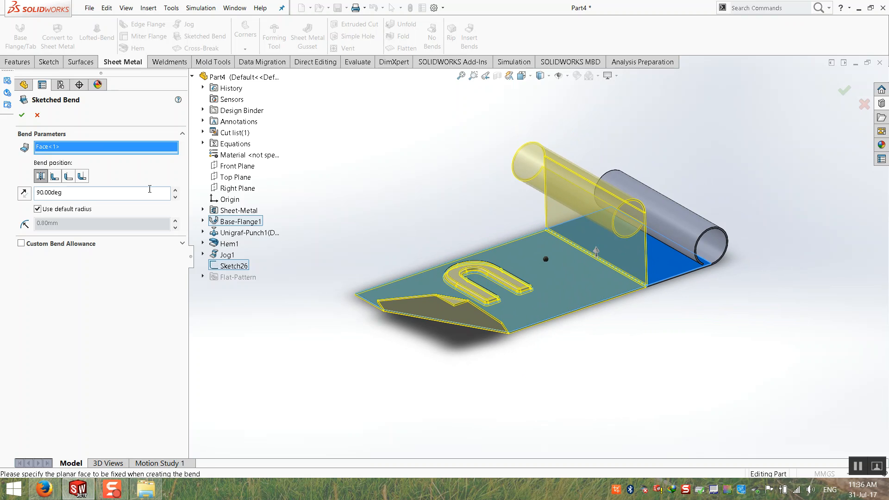
right_click(115, 148)
left_click(134, 146)
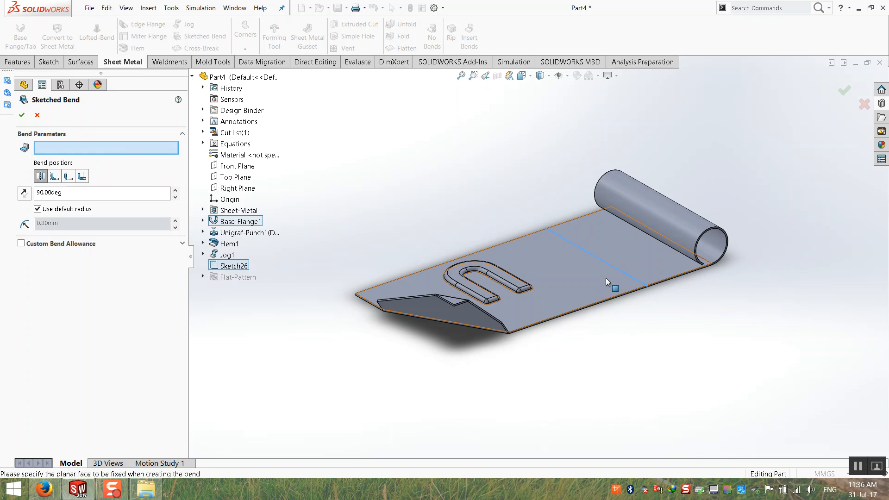
left_click(610, 246)
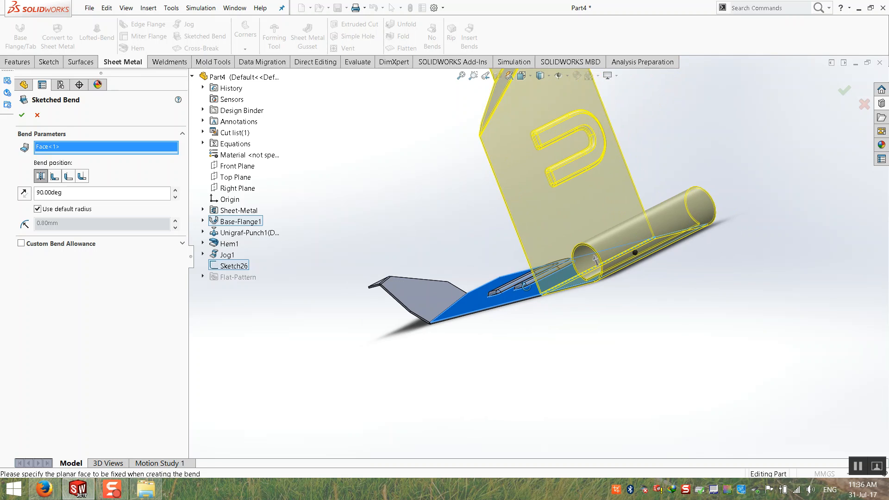
middle_click_drag(526, 287, 609, 284)
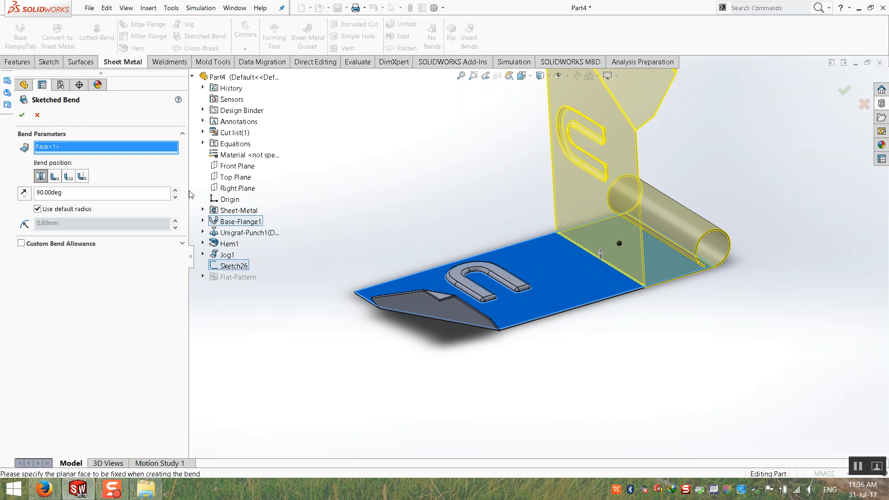
right_click(82, 149)
left_click(107, 152)
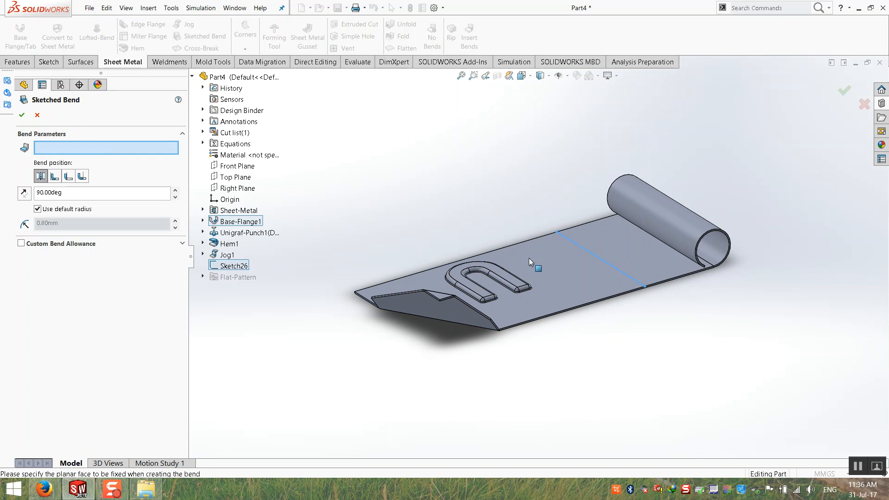
left_click(562, 265)
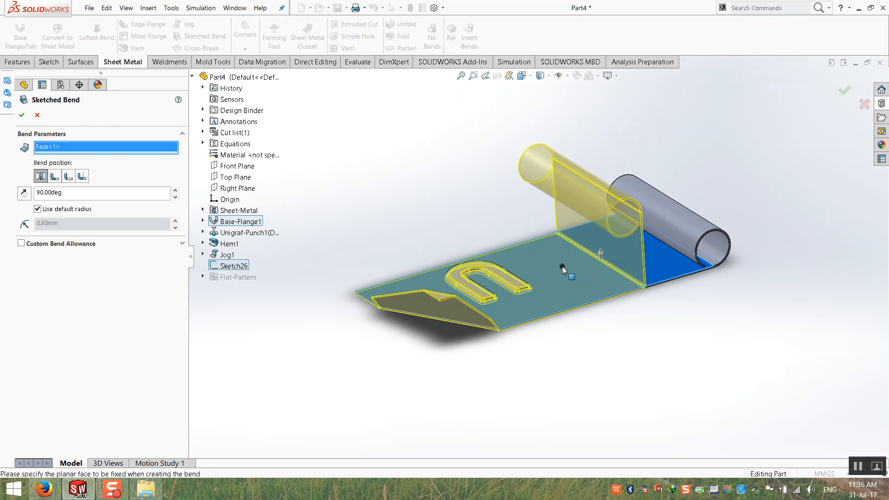
left_click(21, 117)
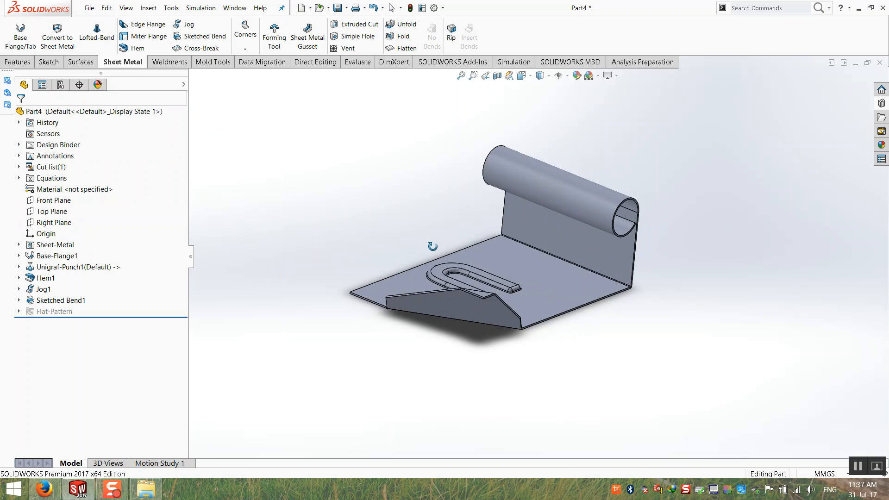
scroll(569, 273, "down", 5)
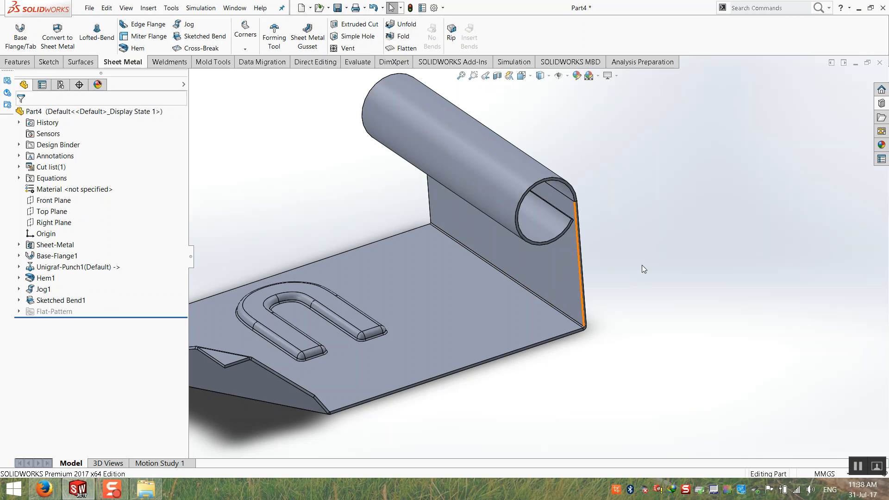
scroll(536, 259, "up", 2)
middle_click_drag(456, 251, 436, 237)
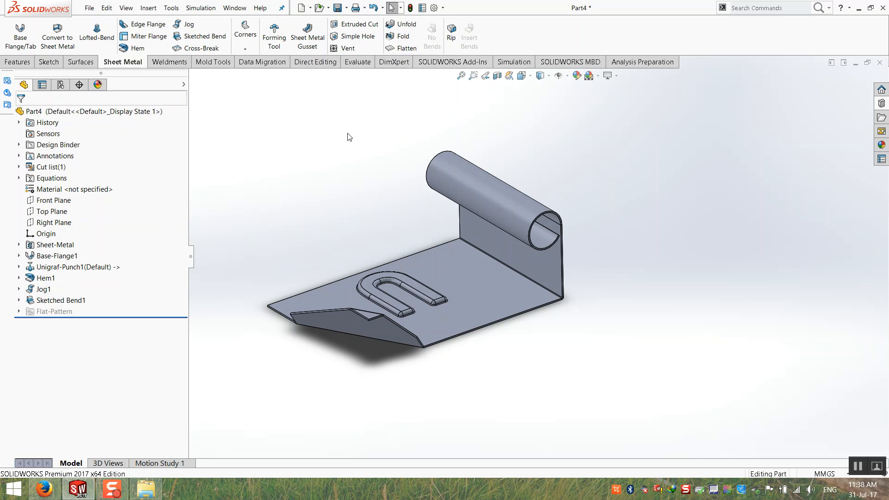
scroll(393, 244, "down", 3)
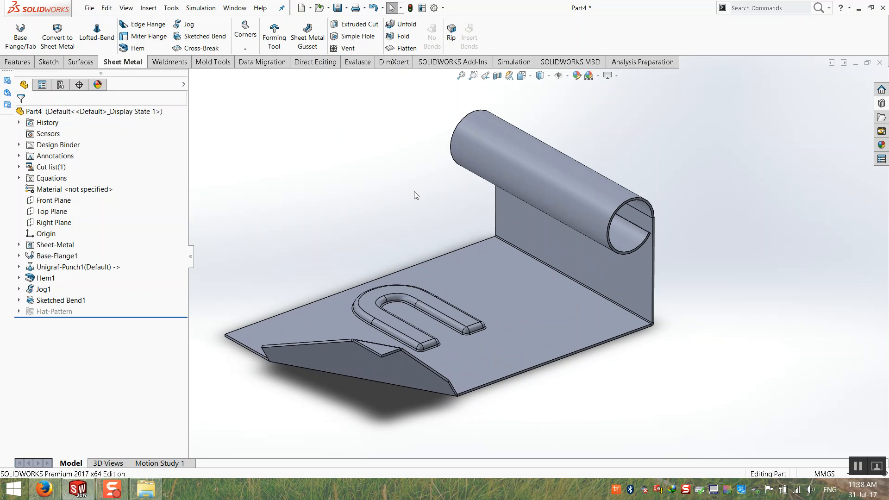
Flatten the part to its flat pattern, then return it to the bent form.
left_click(402, 50)
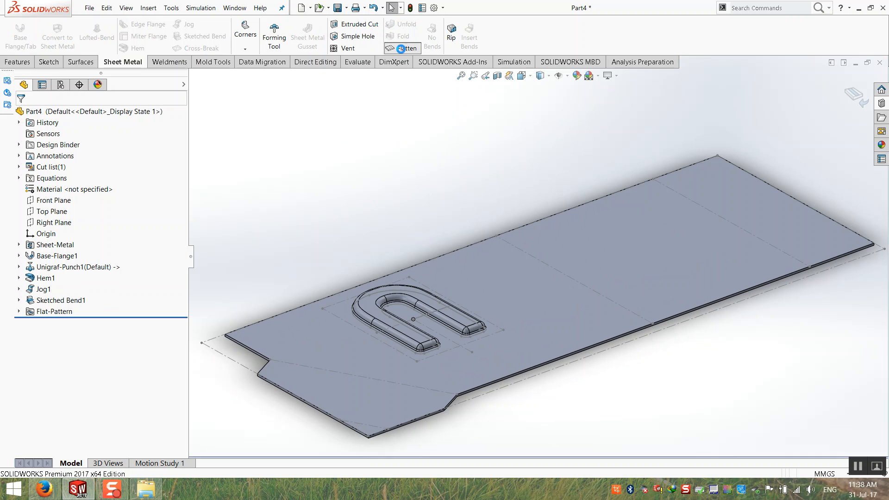
left_click(401, 50)
left_click(401, 49)
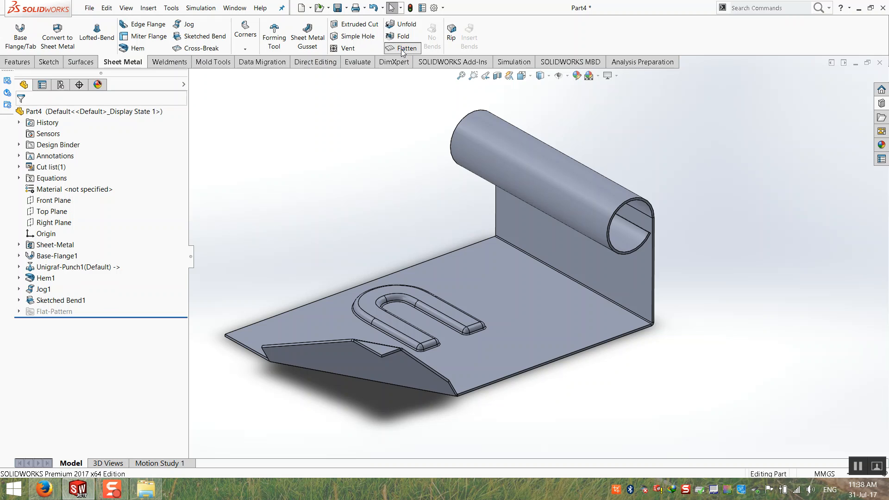
left_click(401, 49)
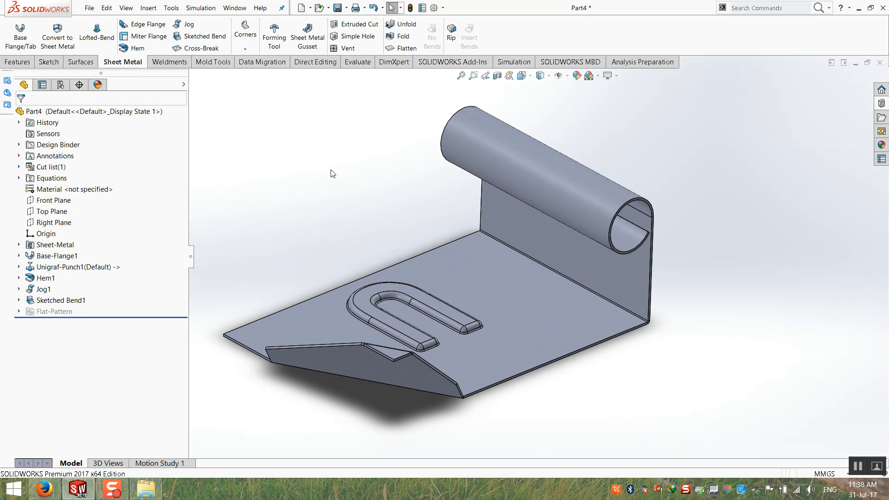
Save the part as Part4.SLDPRT on the Desktop and close it.
scroll(436, 188, "up", 2)
key("ctrl+s")
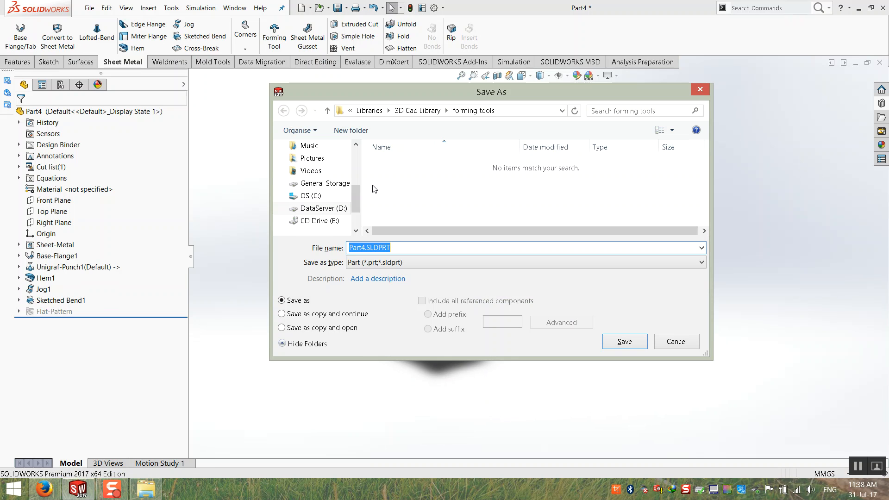
scroll(342, 181, "up", 5)
left_click(313, 212)
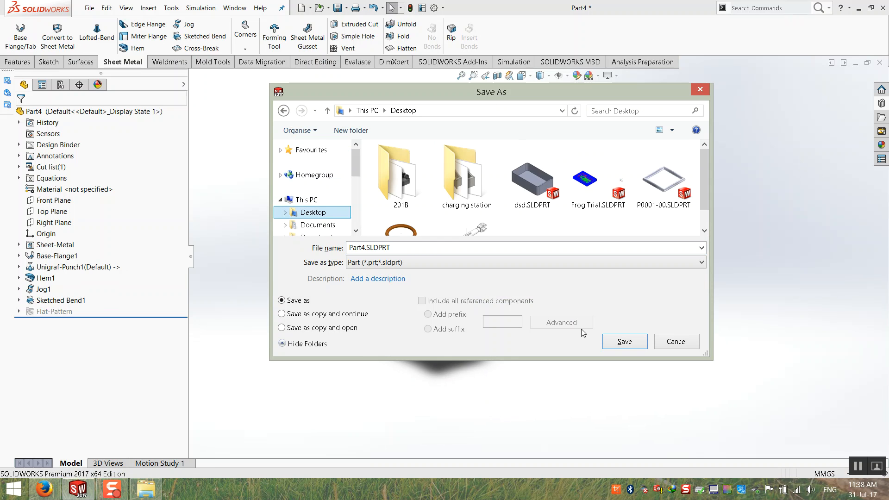
left_click(625, 341)
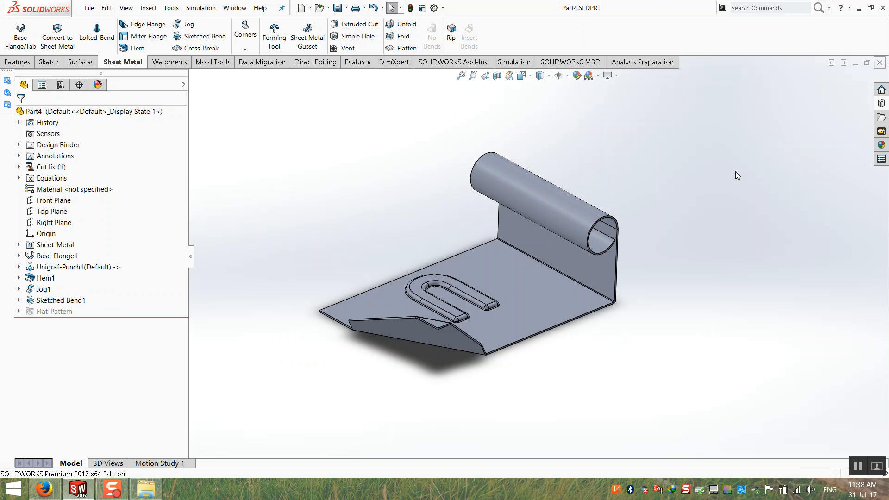
key("ctrl+w")
left_click(89, 8)
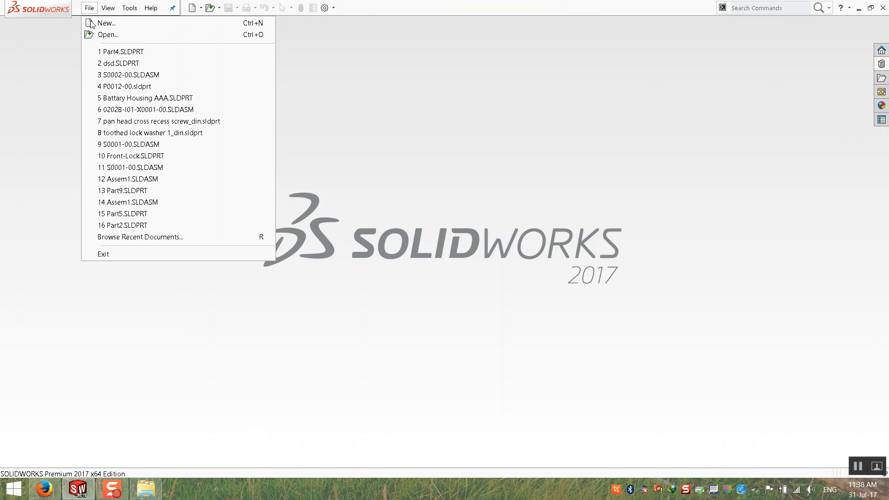
Create a new part and sketch a base-flange center rectangle on the Top Plane.
left_click(100, 23)
double_click(252, 146)
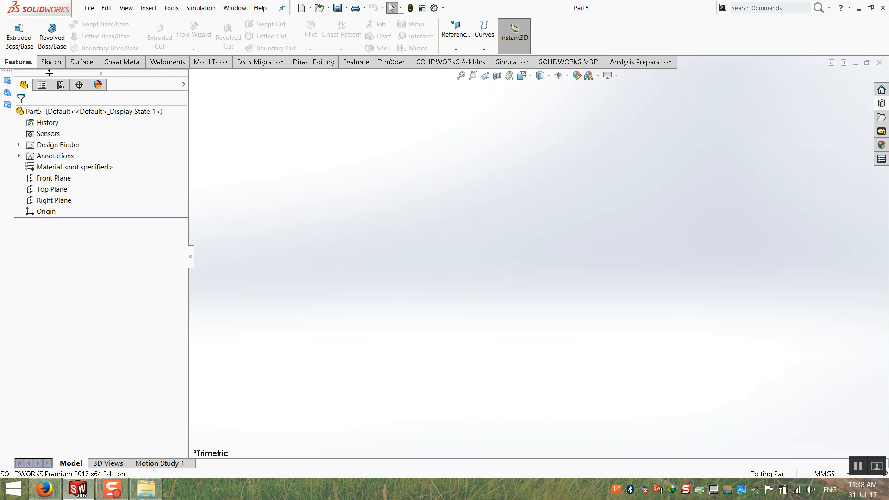
left_click(122, 61)
left_click(33, 52)
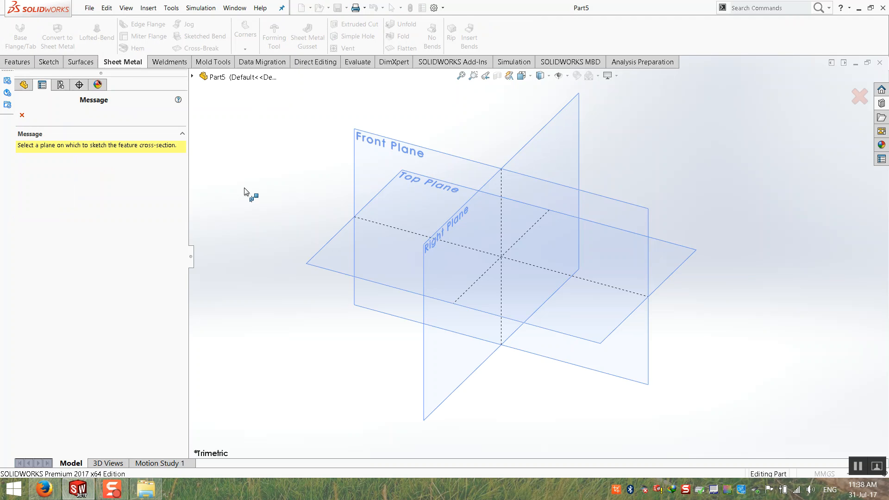
left_click(326, 255)
left_click(87, 36)
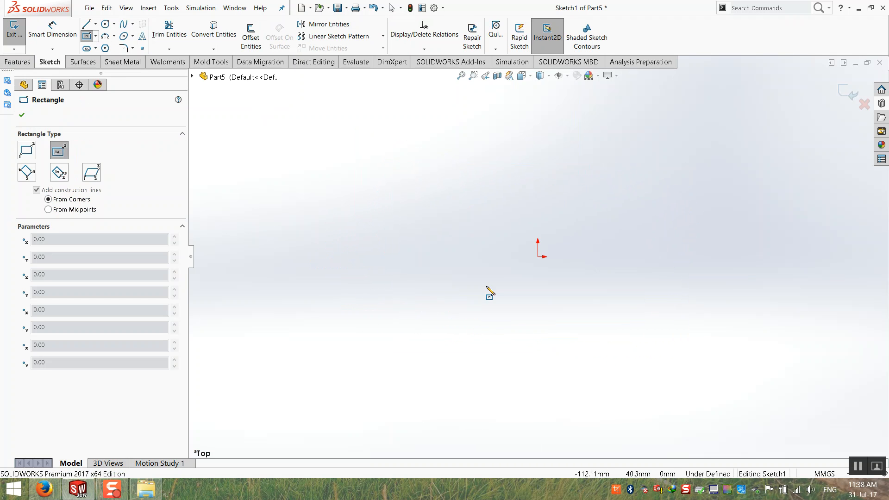
left_click(538, 257)
left_click(363, 399)
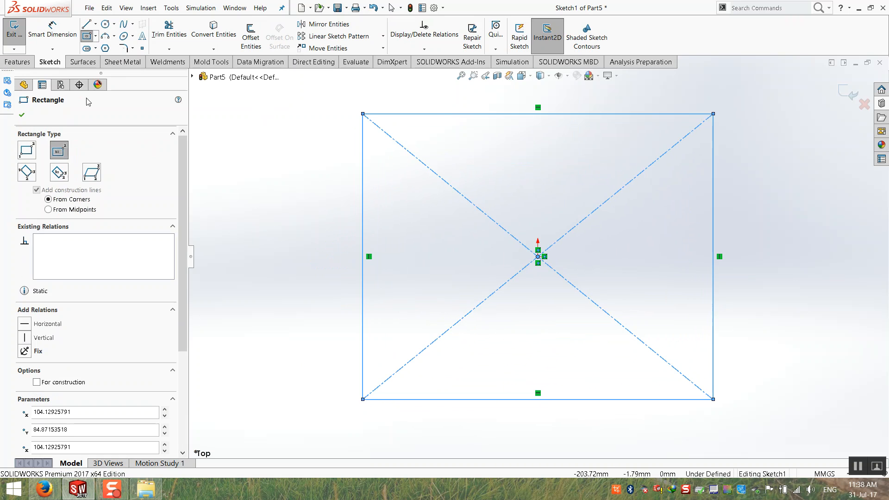
Dimension the rectangle 200 mm wide and 300 mm tall.
left_click(52, 29)
left_click(403, 114)
left_click(436, 100)
type("200")
key("Return")
left_click(363, 169)
left_click(337, 174)
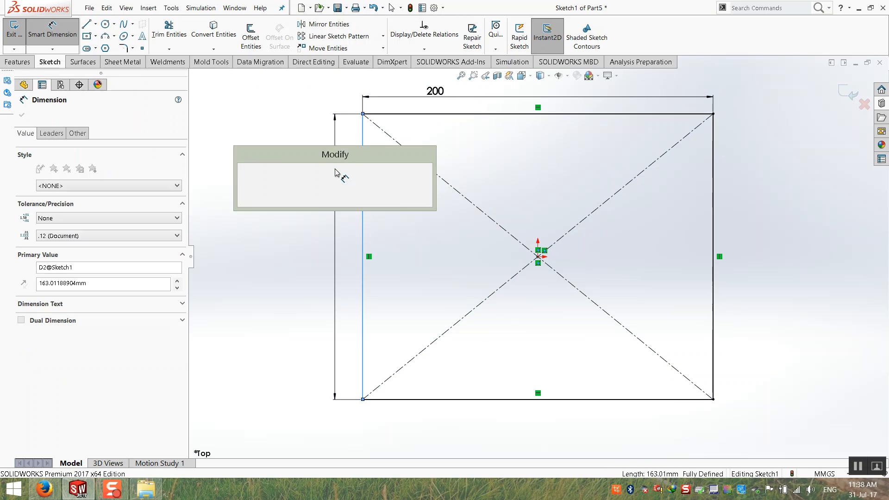
type("300")
key("Return")
key("f")
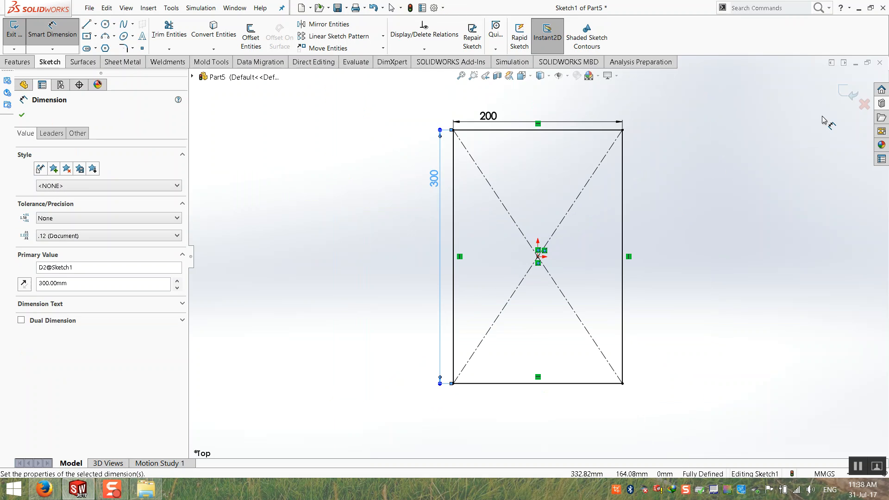
Build the base flange 2 mm thick and turn on perspective view.
left_click(850, 94)
left_click(53, 181)
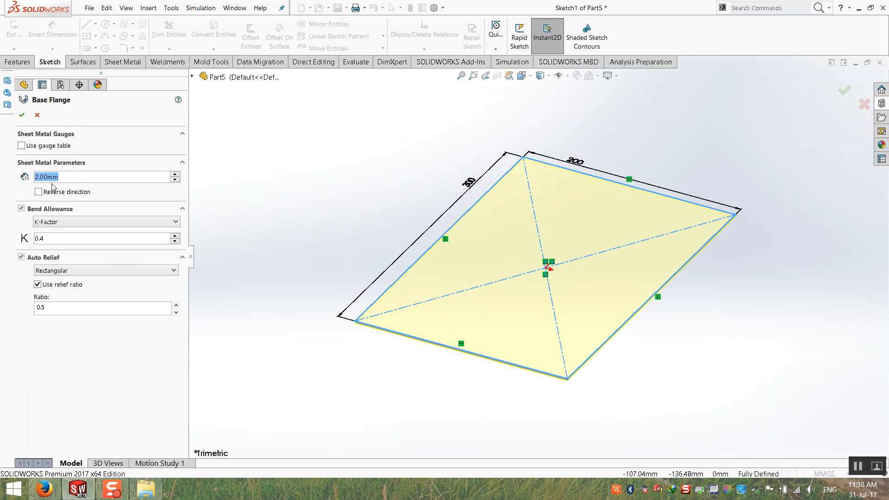
key("Return")
middle_click_drag(369, 216, 334, 337)
left_click(616, 76)
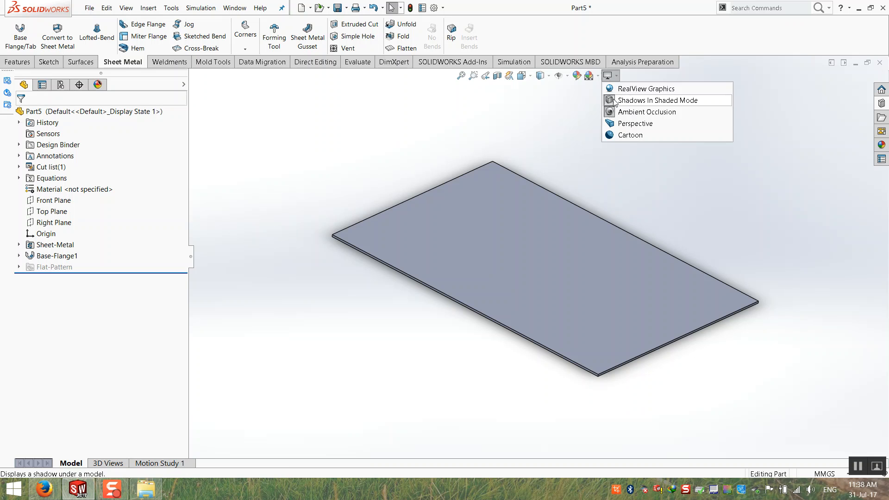
left_click(618, 123)
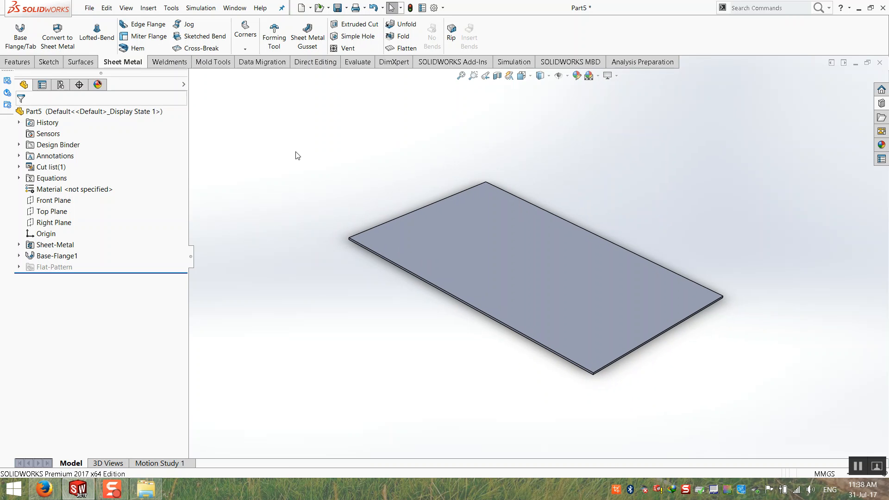
Start a miter flange with its profile sketch on a plate edge.
left_click(147, 37)
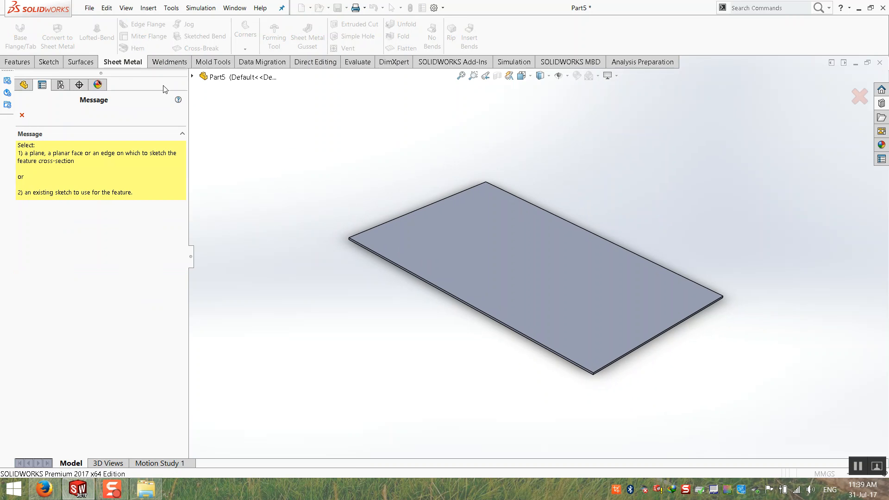
middle_click_drag(354, 194, 341, 187)
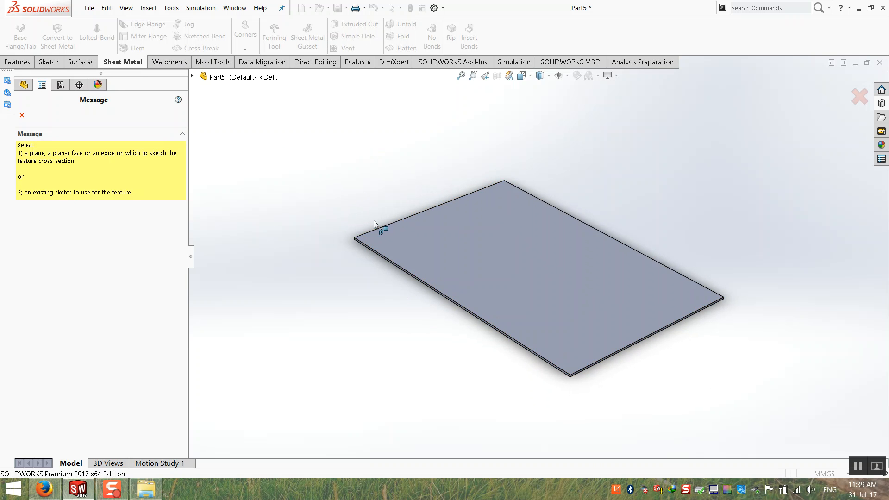
left_click(384, 258)
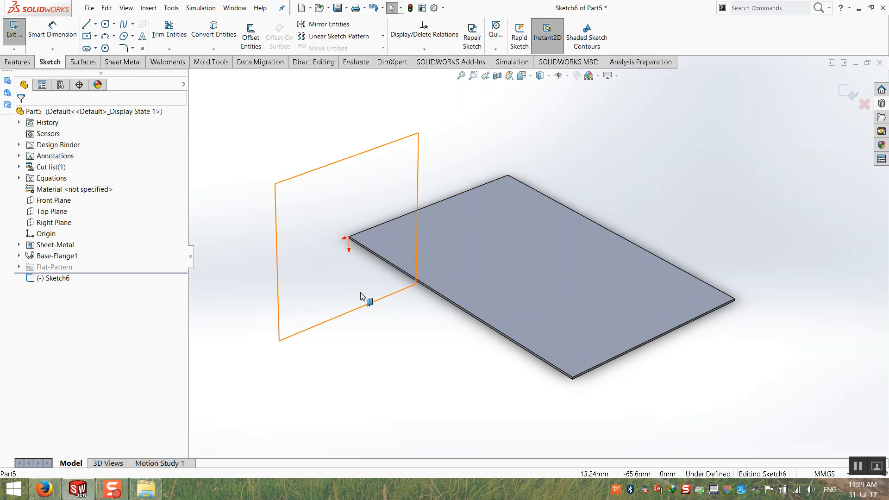
left_click(87, 24)
scroll(405, 262, "down", 6)
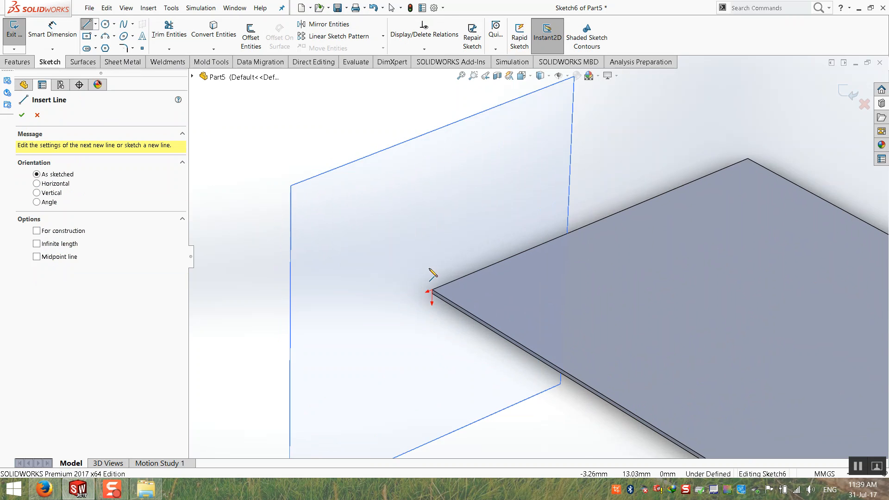
Draw a six-segment stepped line profile starting at the plate corner.
left_click(468, 307)
scroll(468, 306, "up", 3)
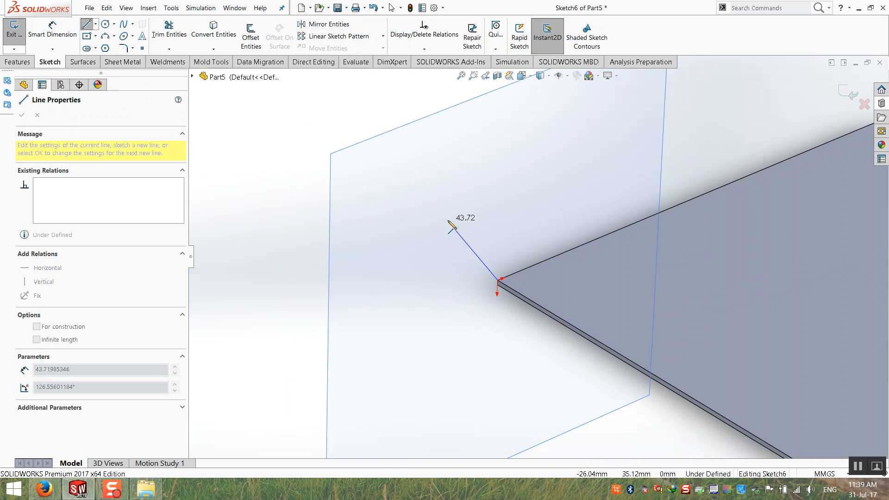
left_click(463, 194)
left_click(371, 224)
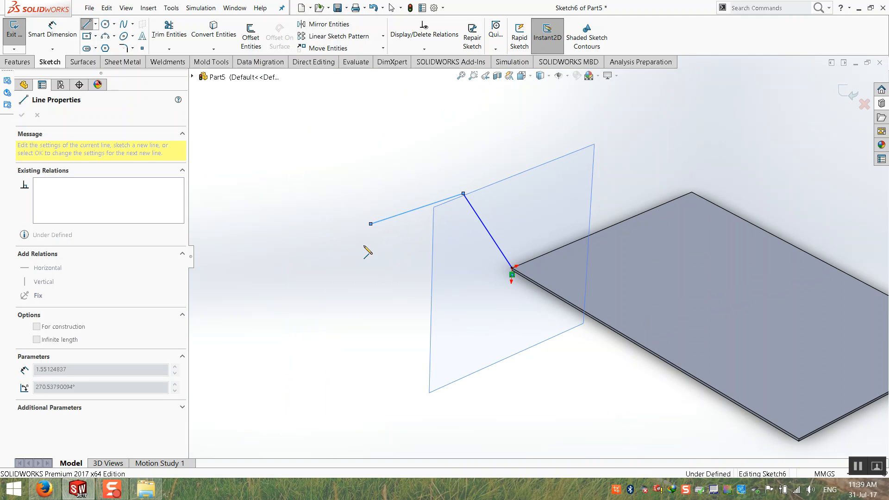
left_click(352, 279)
left_click(297, 303)
scroll(250, 304, "up", 2)
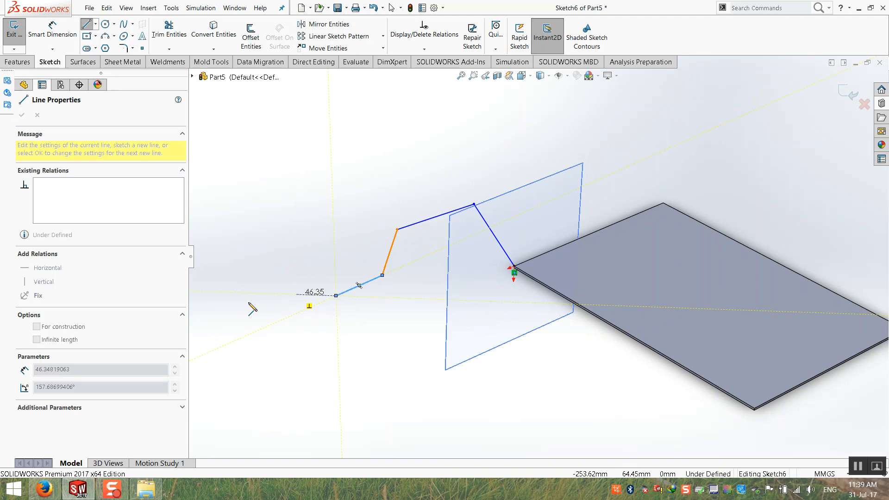
left_click(297, 375)
left_click(229, 389)
key("Escape")
scroll(500, 220, "up", 3)
Extend the miter flange along the front, right and back edges so it wraps all four sides.
left_click(845, 94)
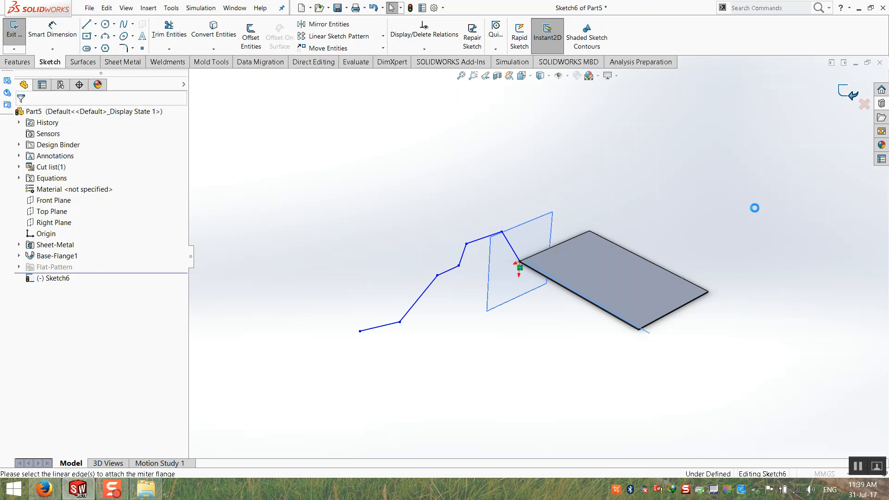
scroll(657, 265, "down", 3)
mouse_move(649, 263)
middle_mouse_down()
mouse_move(626, 248)
mouse_move(617, 310)
mouse_move(635, 266)
mouse_move(651, 254)
mouse_move(542, 264)
middle_mouse_up()
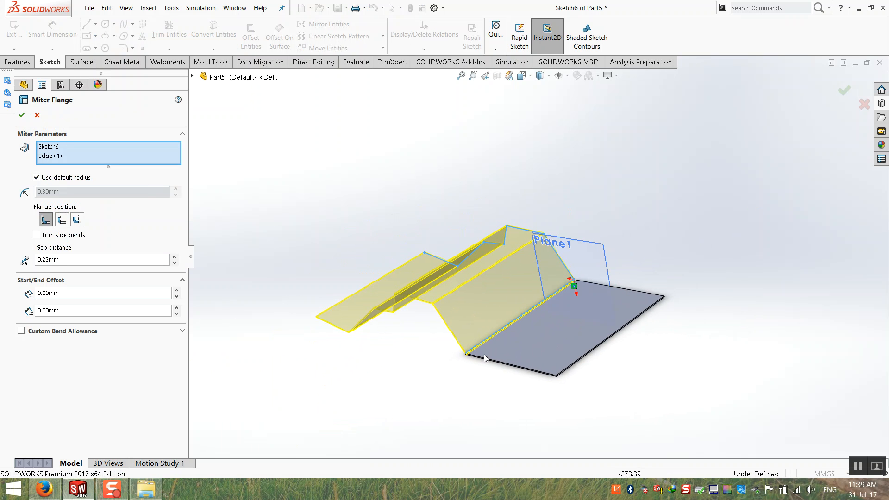
left_click(495, 364)
left_click(577, 364)
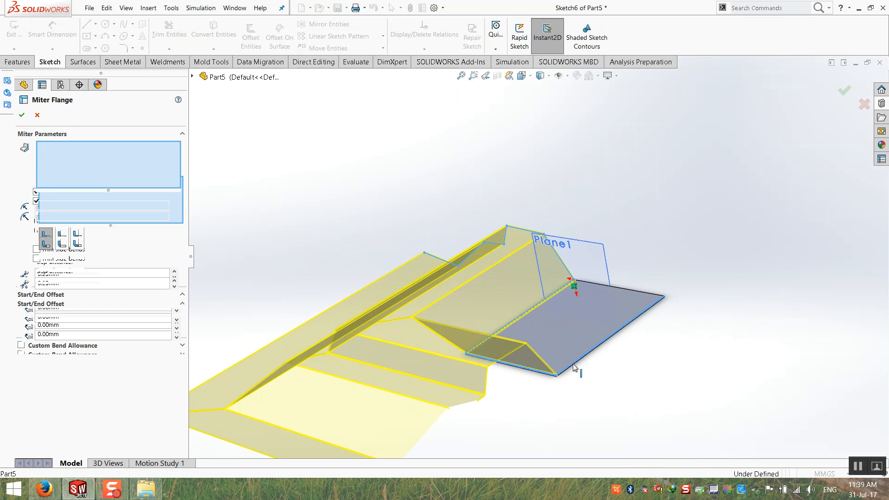
left_click(622, 291)
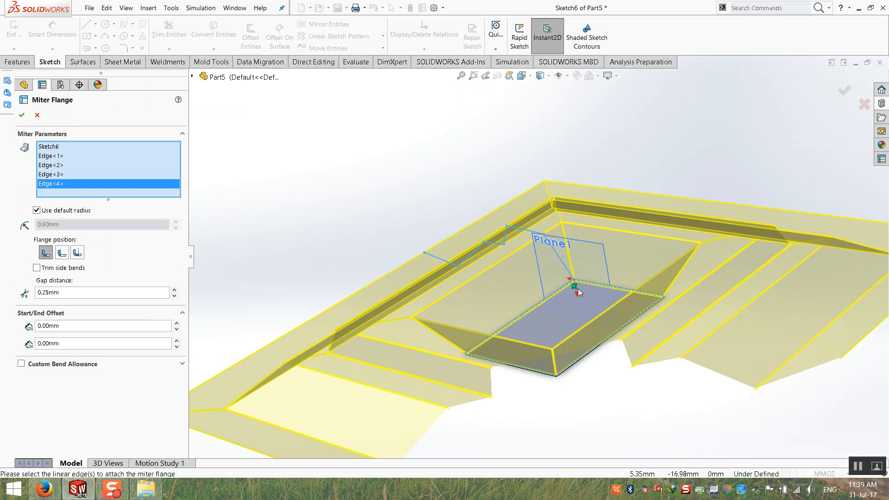
middle_click_drag(583, 292, 591, 349)
left_click(21, 115)
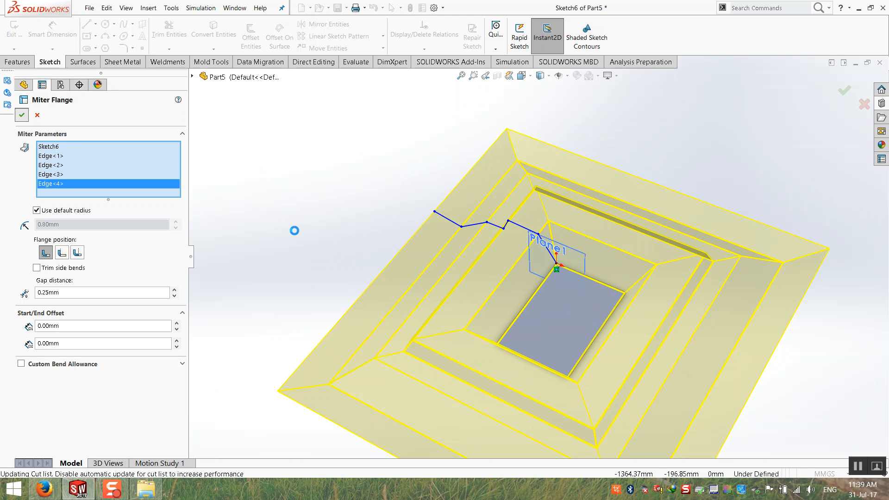
middle_click_drag(294, 231, 368, 320)
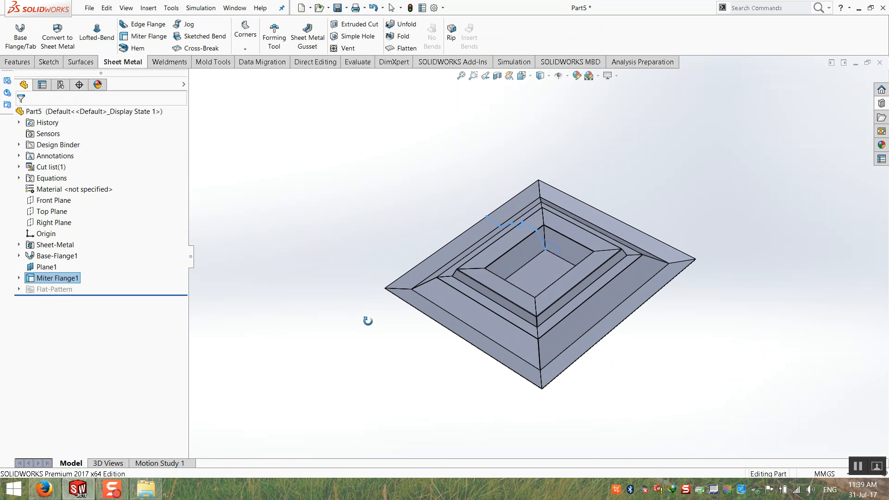
left_click(401, 48)
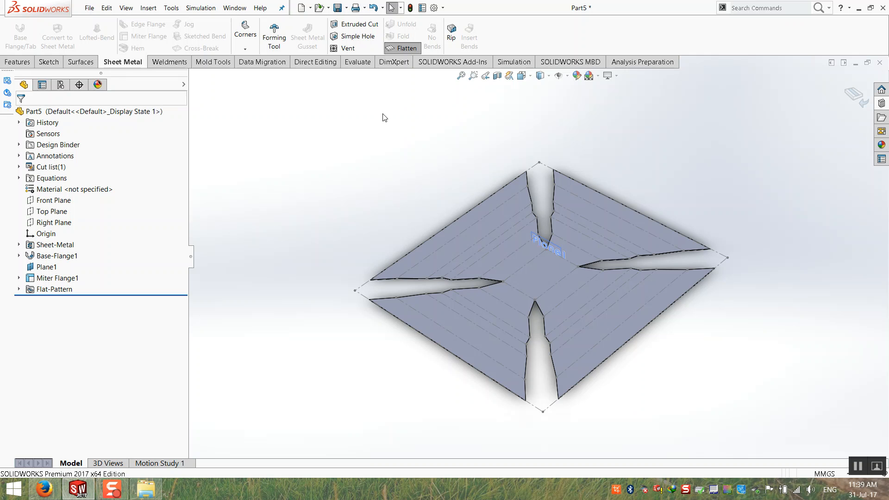
left_click(401, 48)
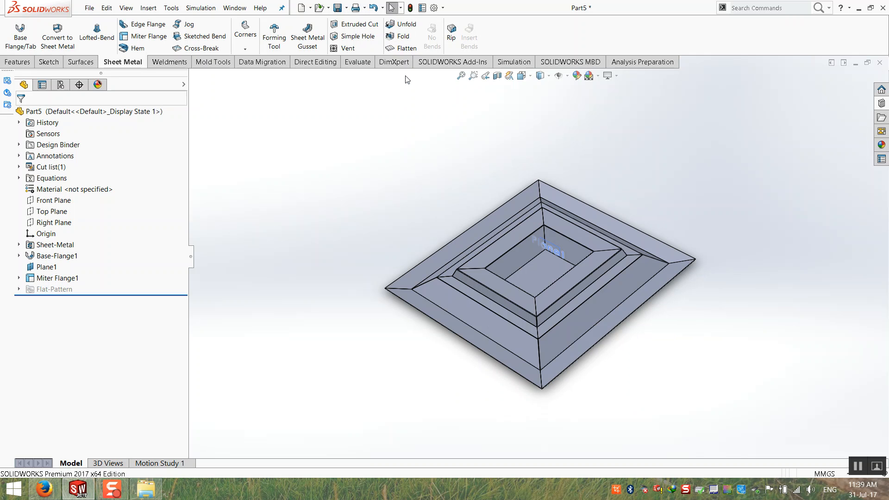
left_click(394, 61)
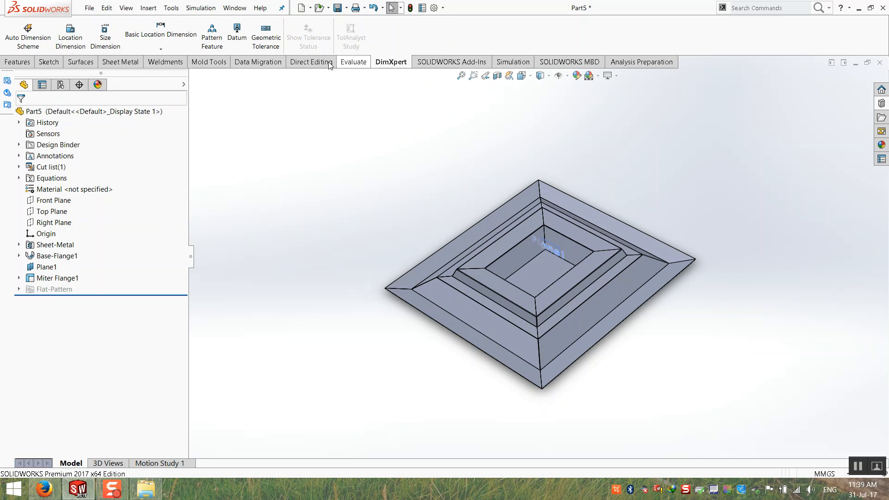
left_click(121, 61)
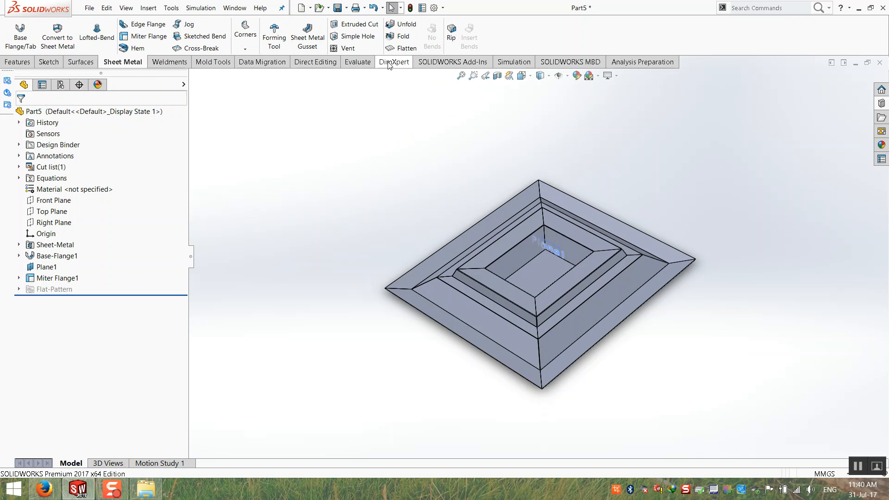
left_click(409, 48)
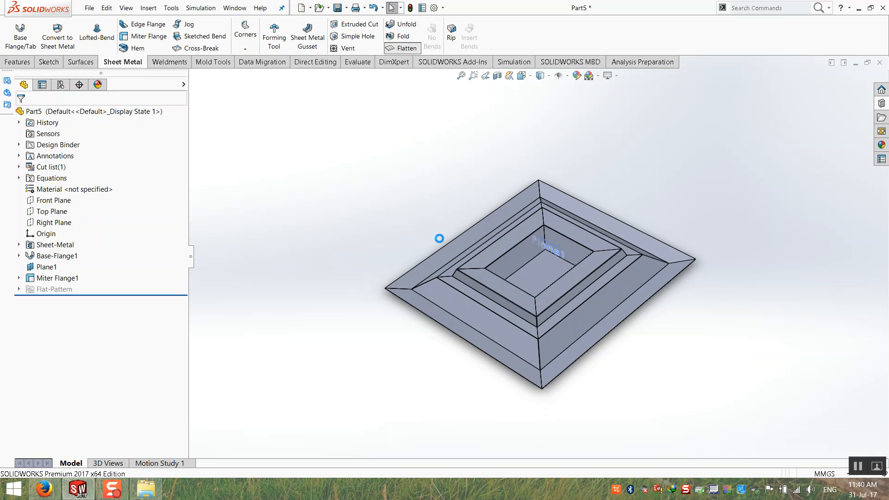
middle_click_drag(440, 238, 425, 218)
scroll(588, 286, "down", 3)
middle_click_drag(506, 291, 508, 290)
scroll(419, 431, "up", 1)
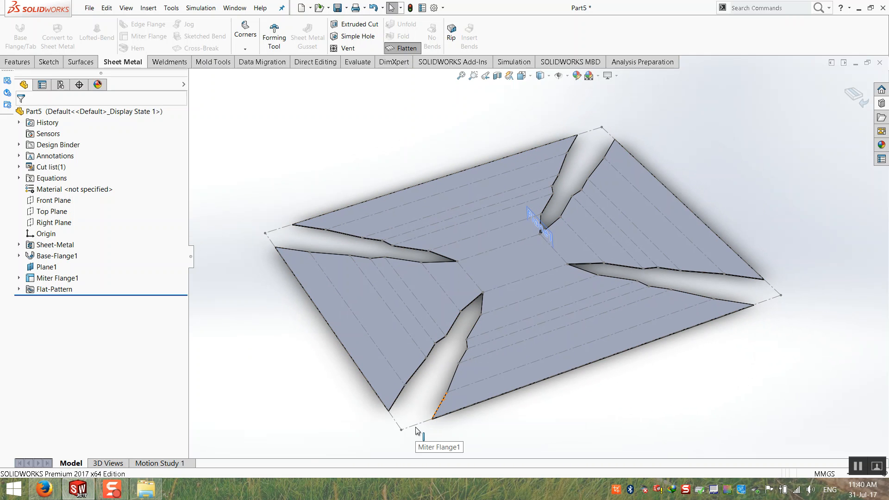
scroll(459, 278, "down", 3)
middle_click_drag(434, 359, 449, 171)
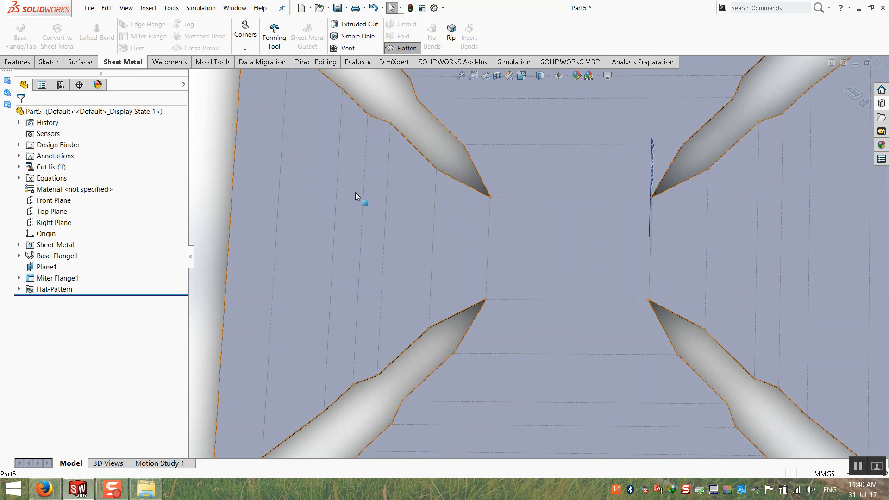
middle_click_drag(398, 186, 326, 165)
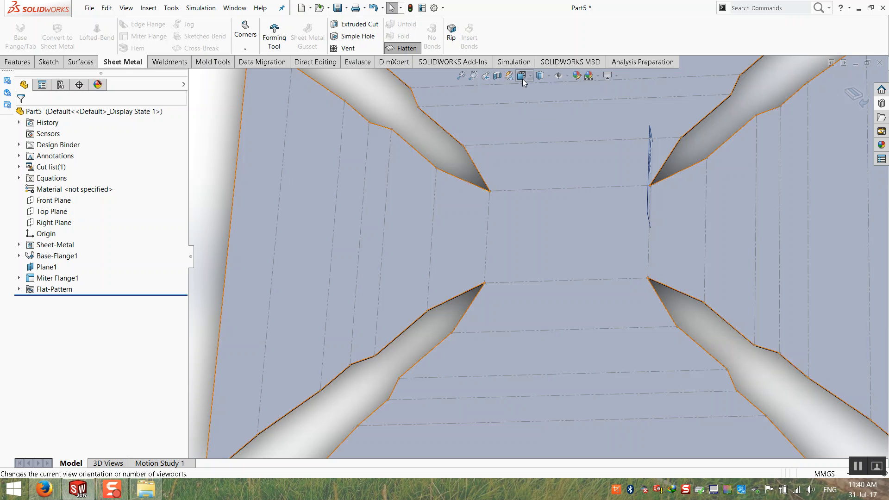
scroll(504, 102, "up", 4)
middle_click_drag(485, 152, 520, 105)
middle_click_drag(462, 171, 460, 171)
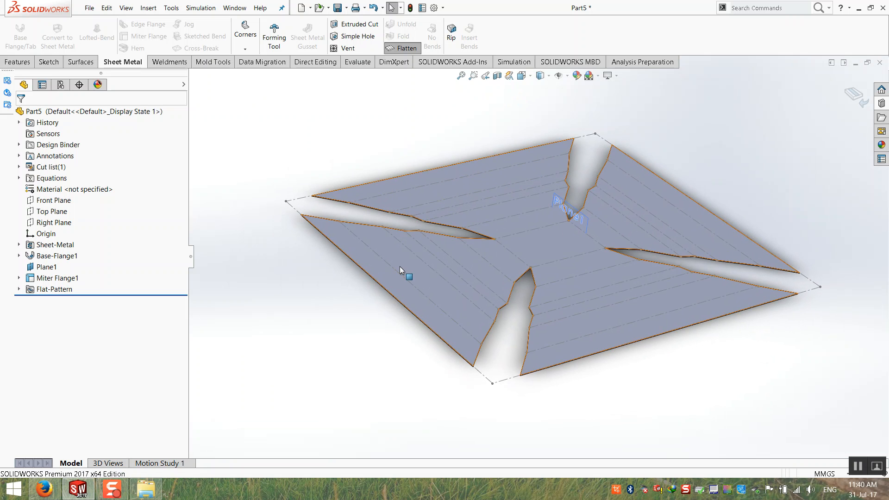
scroll(496, 287, "up", 3)
middle_click_drag(469, 190, 441, 150)
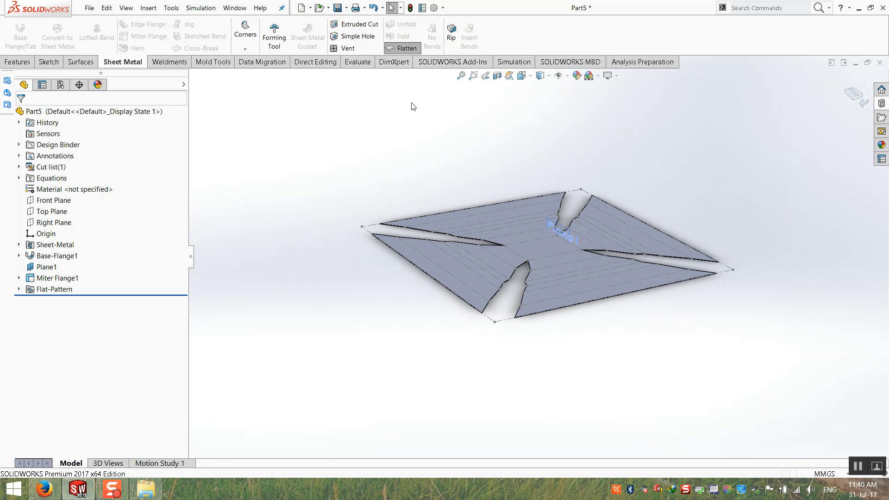
left_click(401, 49)
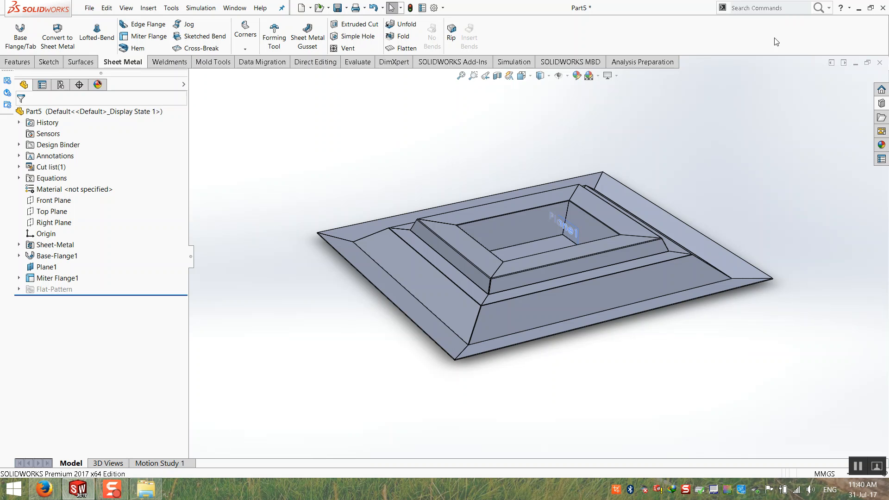
Close the tray part, saving it as Part5.SLDPRT.
left_click(878, 63)
left_click(359, 169)
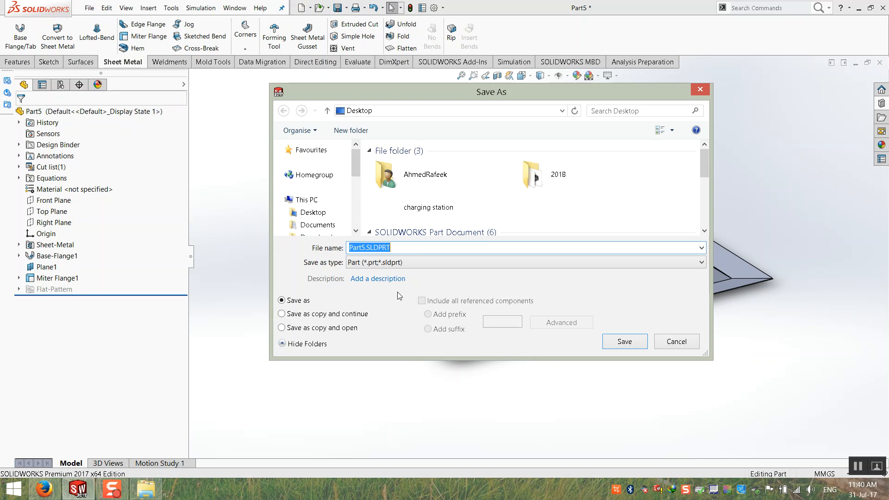
left_click(616, 345)
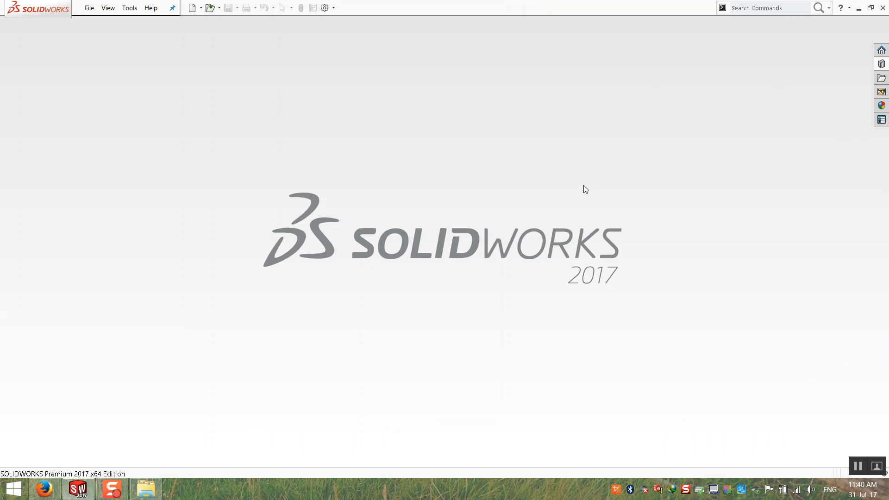
Create a new blank part document, Part6.
left_click(90, 8)
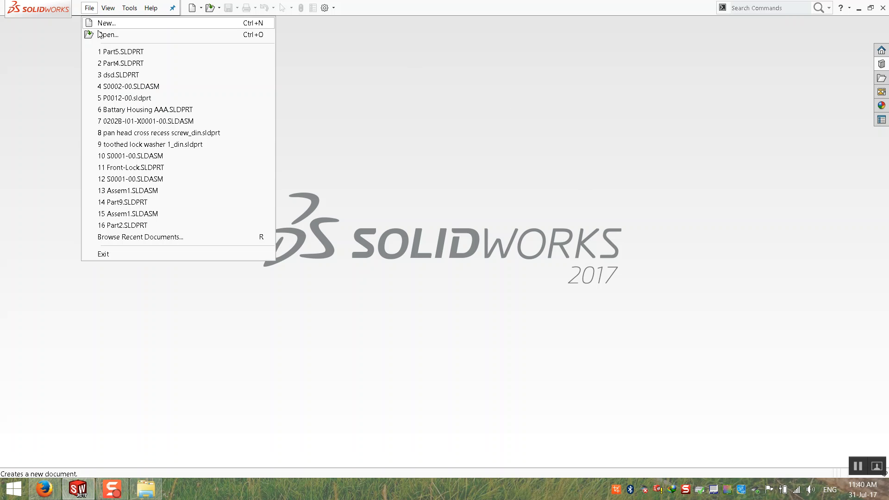
left_click(104, 22)
double_click(249, 140)
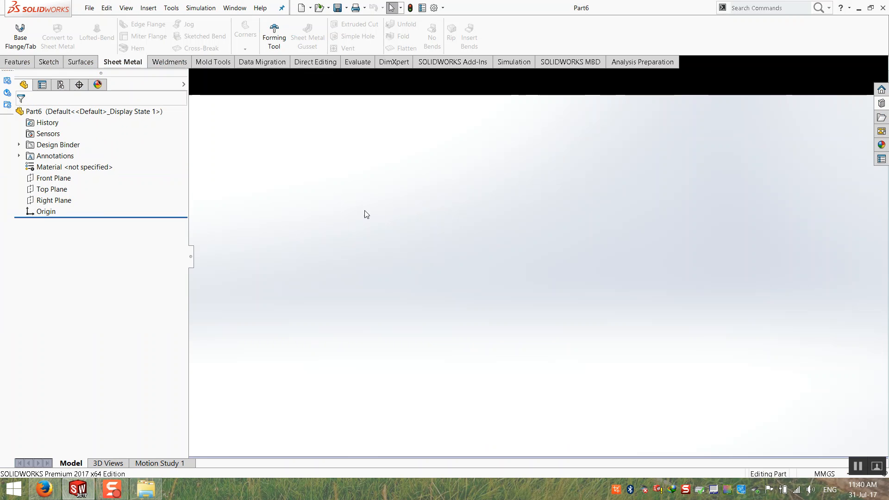
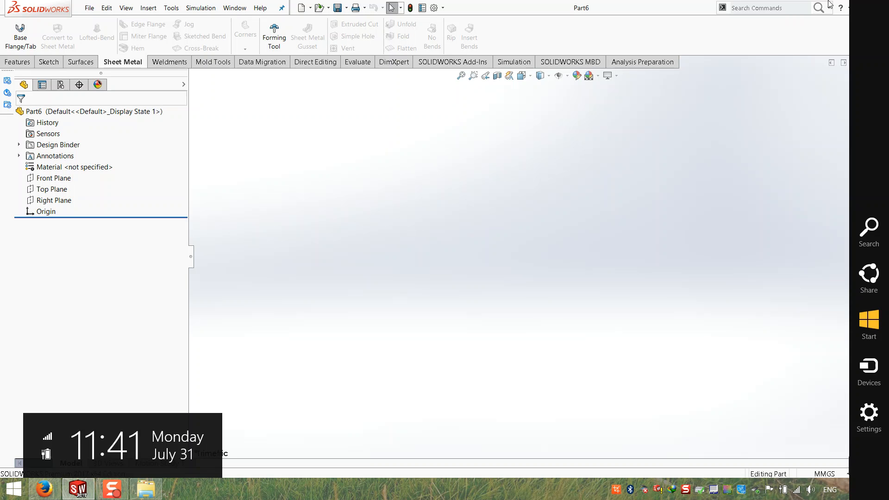
Start a sketch on the Front Plane and draw an L of one horizontal and one vertical line.
left_click(18, 62)
left_click(77, 63)
left_click(52, 63)
left_click(5, 40)
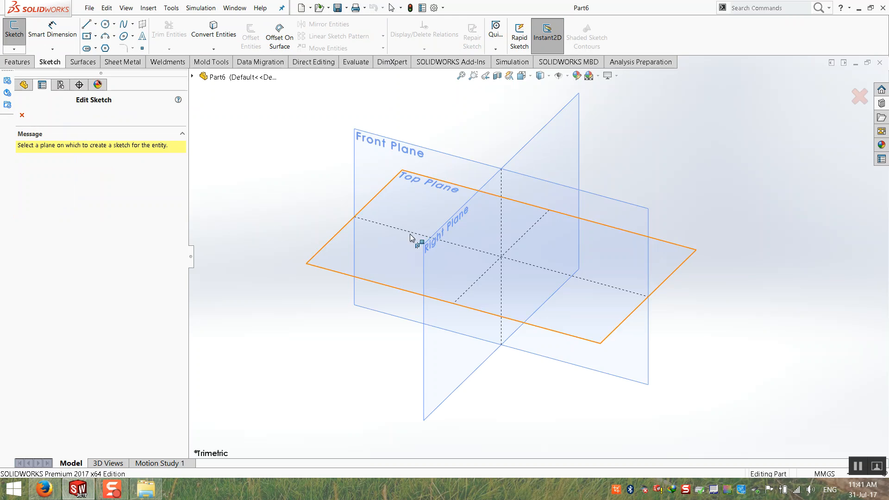
left_click(395, 157)
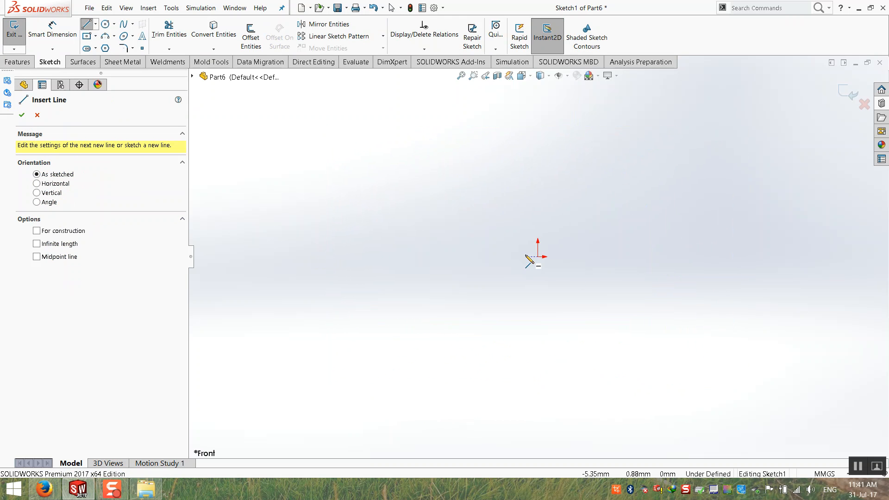
left_click_drag(537, 256, 359, 256)
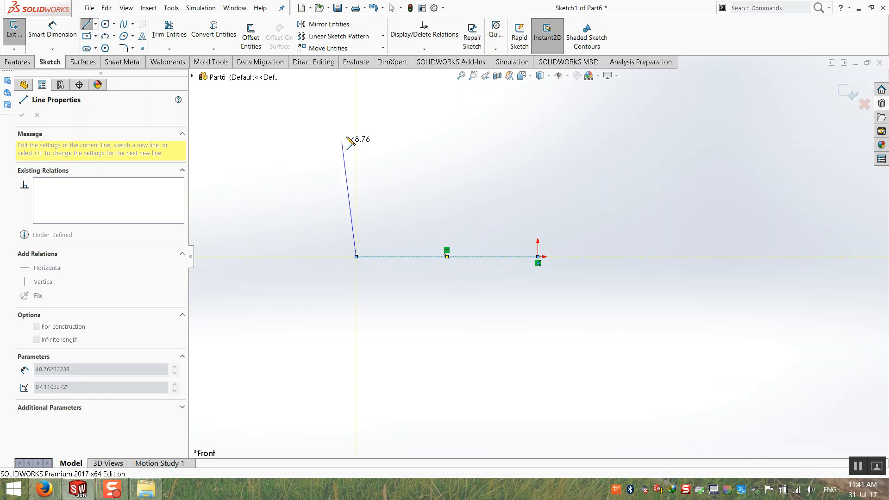
left_click(356, 124)
Dimension the horizontal and vertical lines to 70 mm each.
left_click(60, 32)
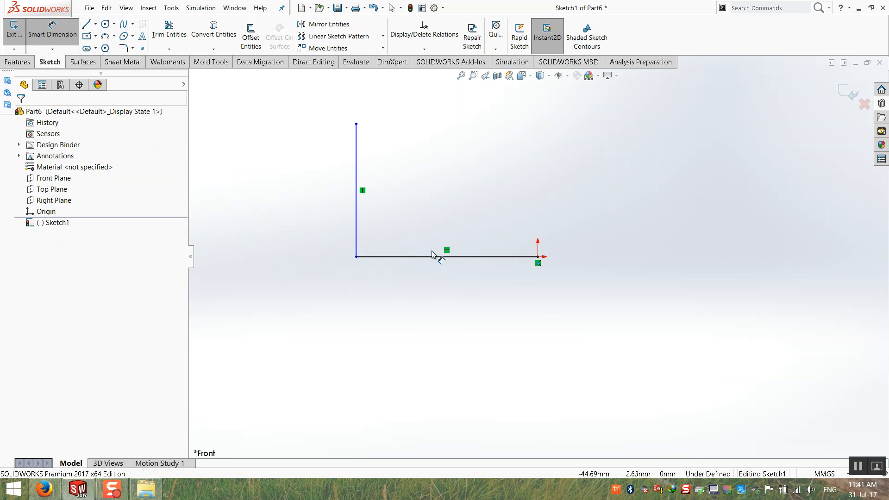
left_click(428, 258)
left_click(433, 303)
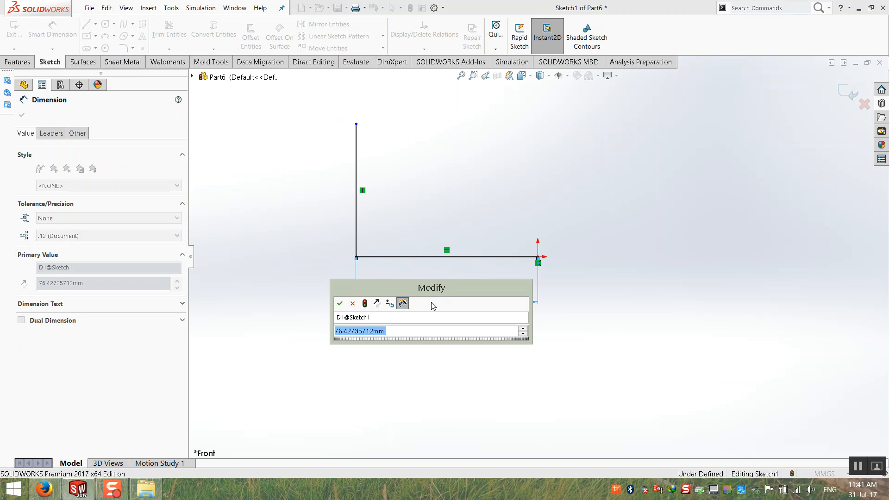
type("70")
key("Return")
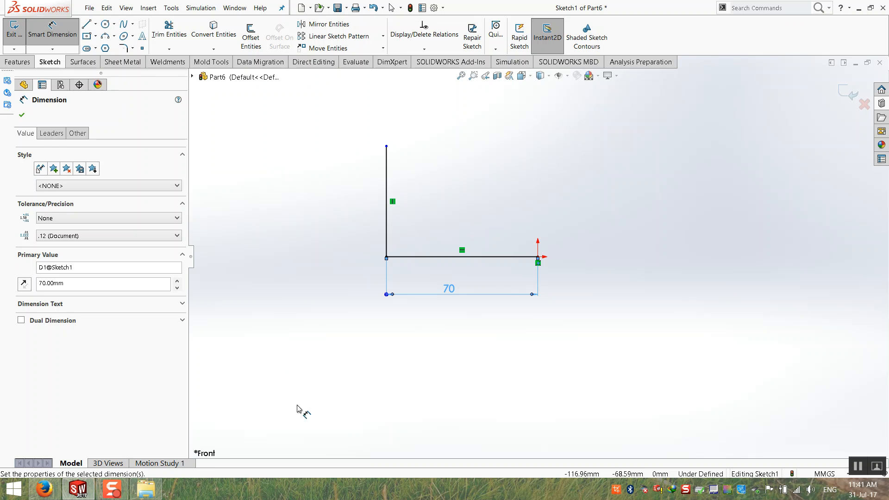
left_click(255, 284)
left_click(389, 238)
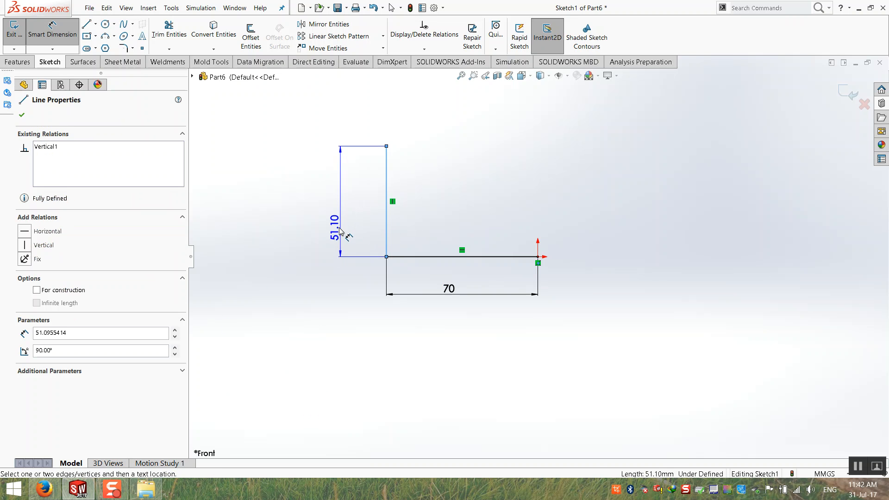
left_click(340, 230)
type("70")
key("Return")
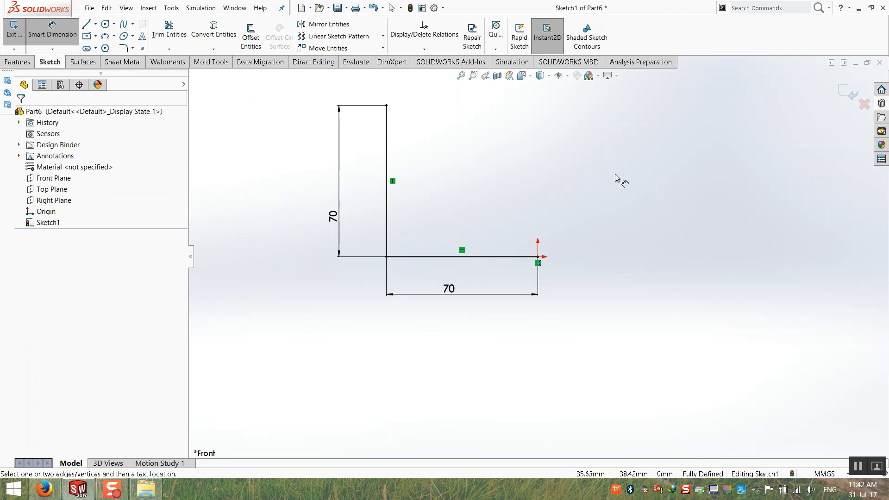
left_click(461, 75)
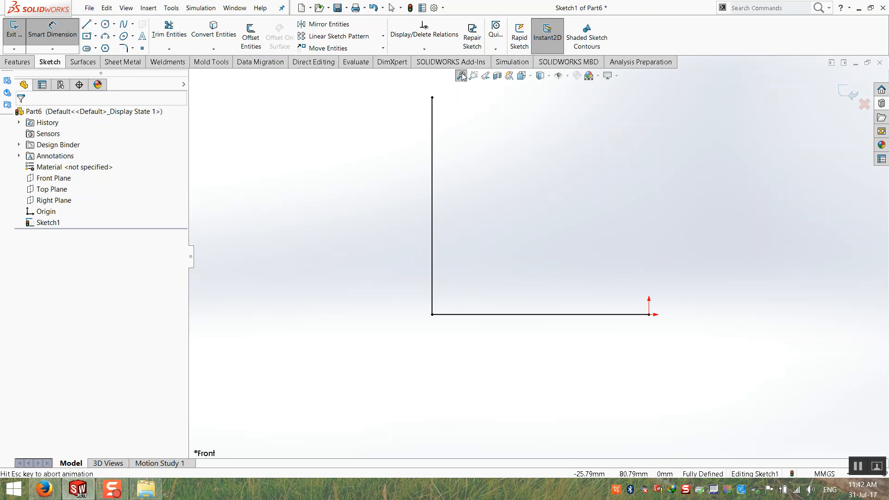
key("Escape")
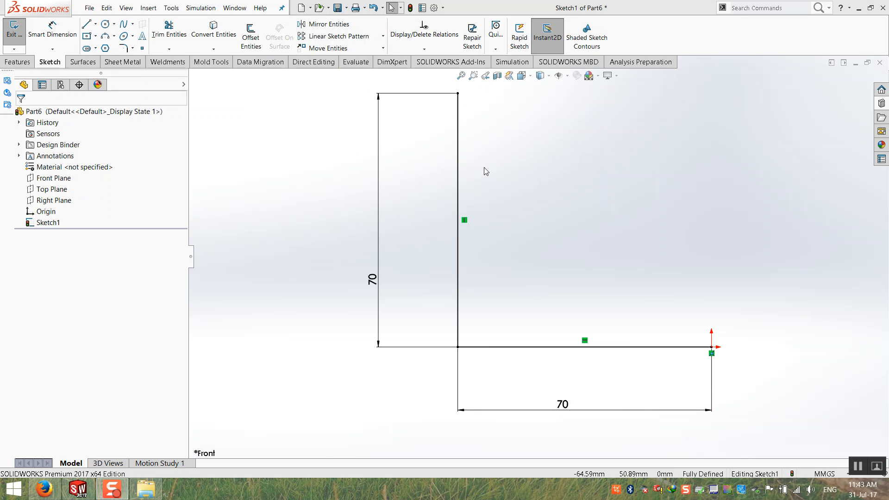
Exit the sketch to finish it as Sketch1.
middle_click_drag(603, 236, 570, 270)
left_click(852, 94)
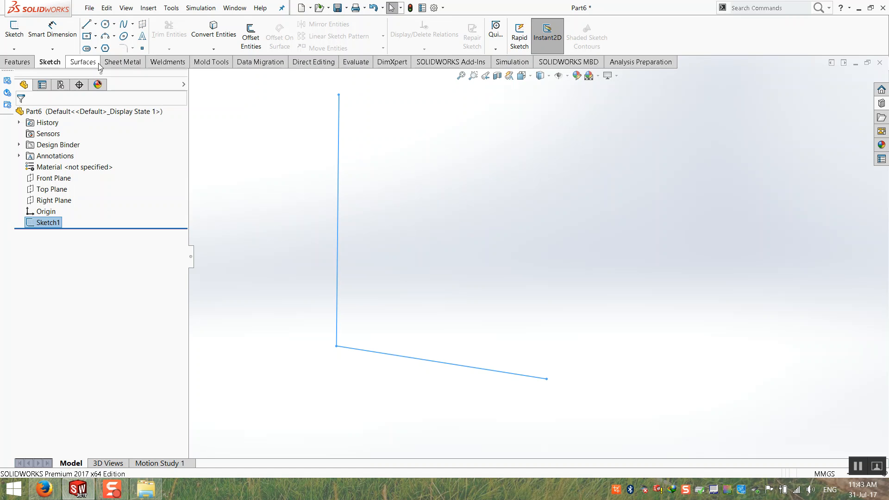
left_click(114, 65)
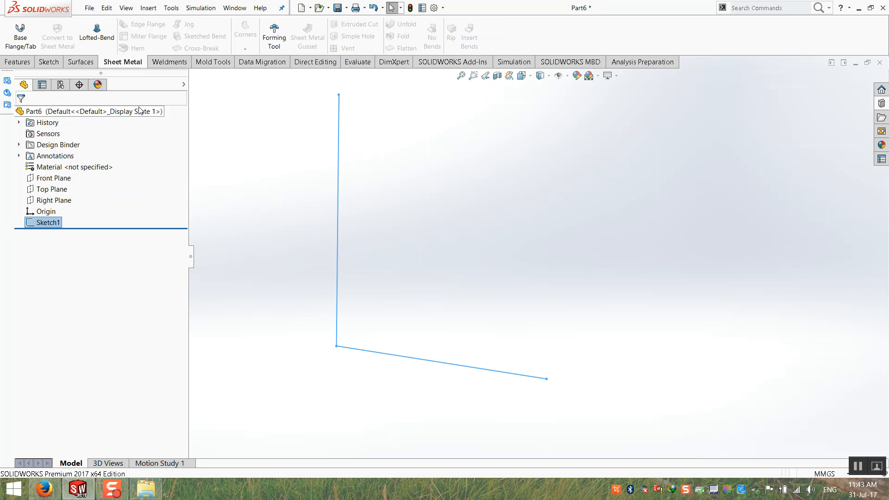
Start a Base Flange from the sketch with a Mid Plane depth of 90 mm.
left_click(13, 39)
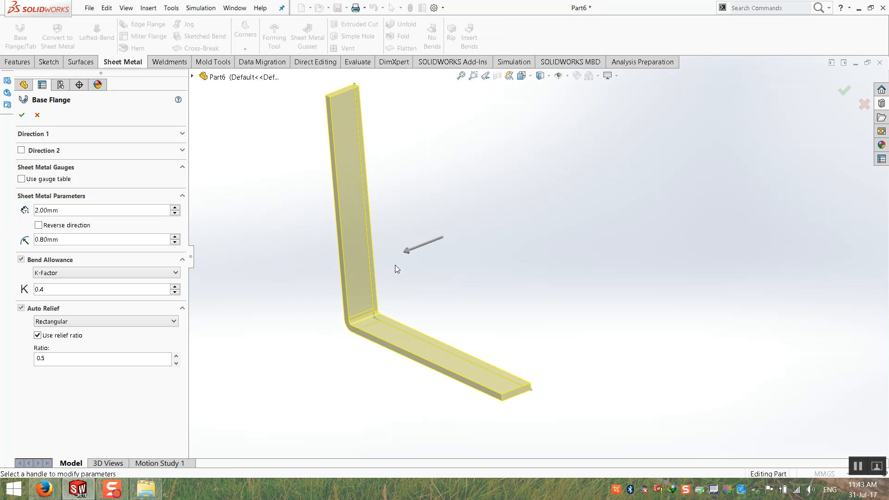
left_click(55, 135)
left_click(75, 149)
left_click(78, 192)
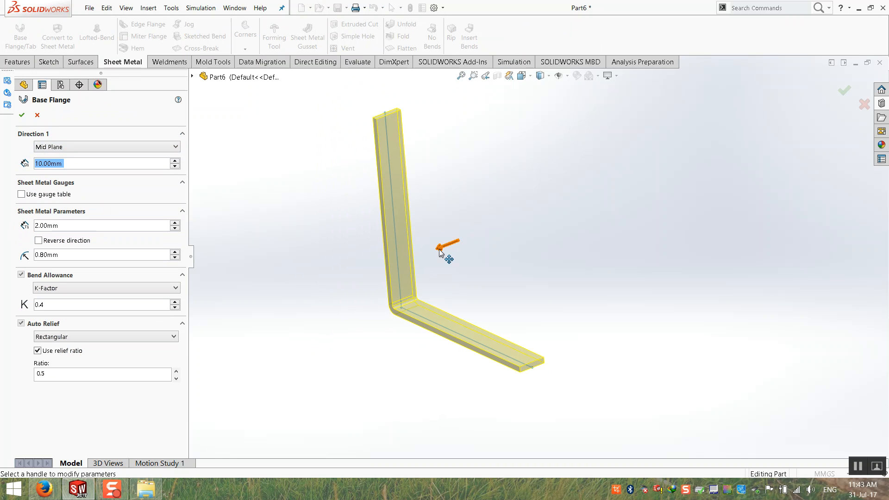
left_click(176, 161)
left_click(176, 160)
left_click(175, 161)
left_click(175, 161)
left_click(176, 160)
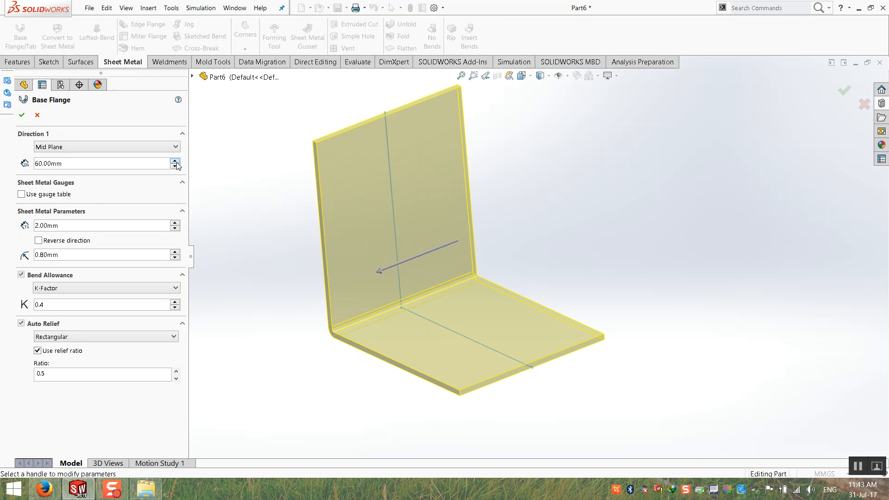
left_click(176, 161)
left_click(176, 161)
left_click(176, 161)
middle_click_drag(267, 305, 279, 307)
scroll(274, 304, "up", 1)
Keep the 2.00 mm thickness unreversed and build Base-Flange1.
double_click(90, 226)
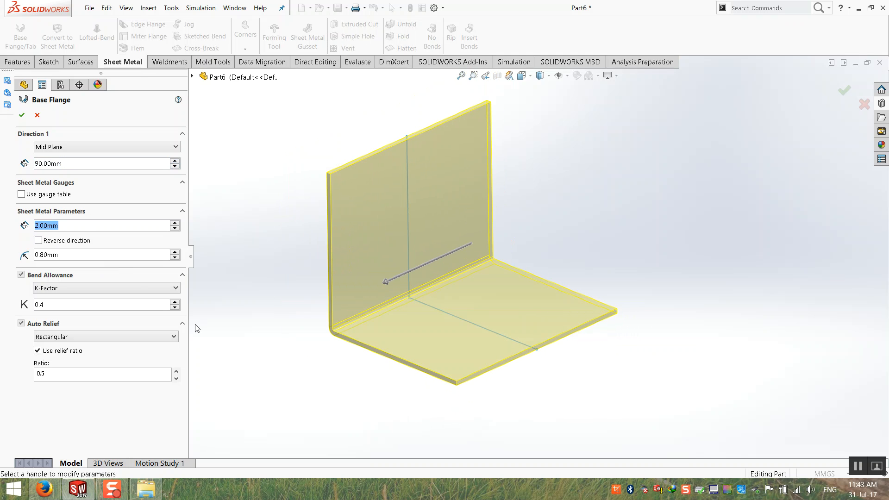
middle_click_drag(222, 334, 265, 304)
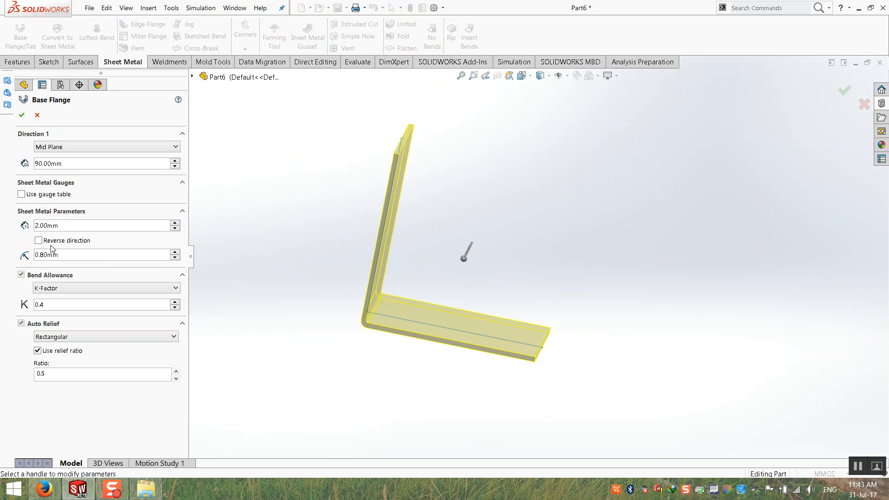
left_click(38, 240)
left_click(38, 241)
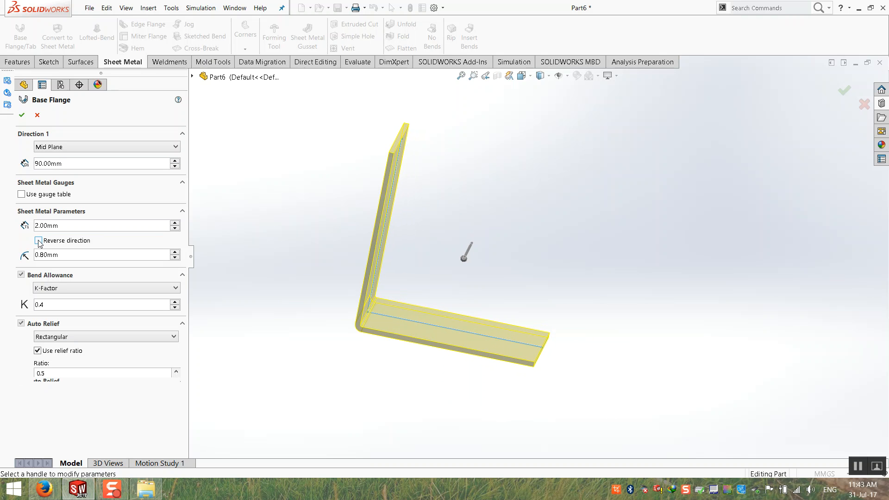
key("ctrl+1")
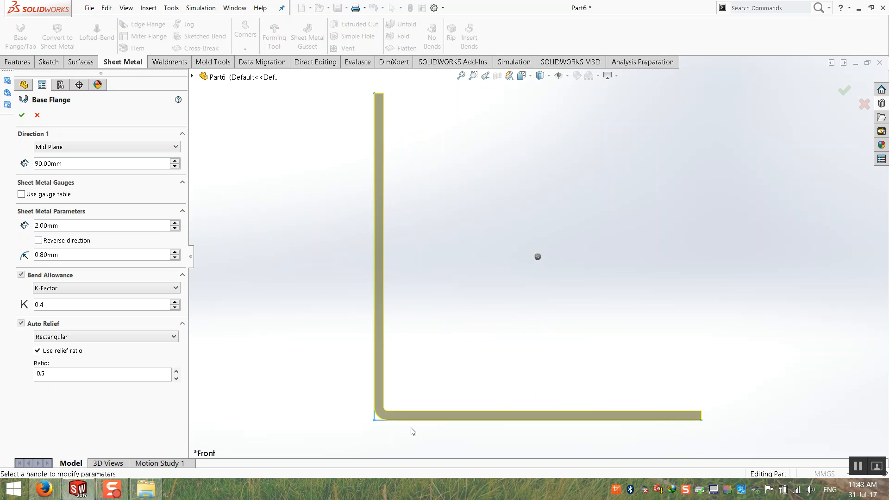
left_click(39, 241)
left_click(38, 241)
left_click(43, 239)
left_click(44, 240)
left_click(44, 239)
left_click(44, 239)
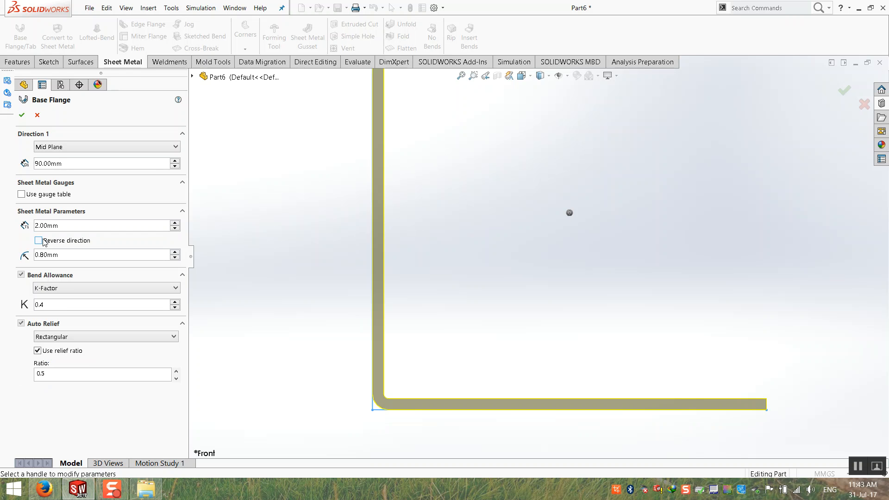
left_click(44, 239)
scroll(348, 308, "up", 3)
left_click(22, 115)
left_click(42, 255)
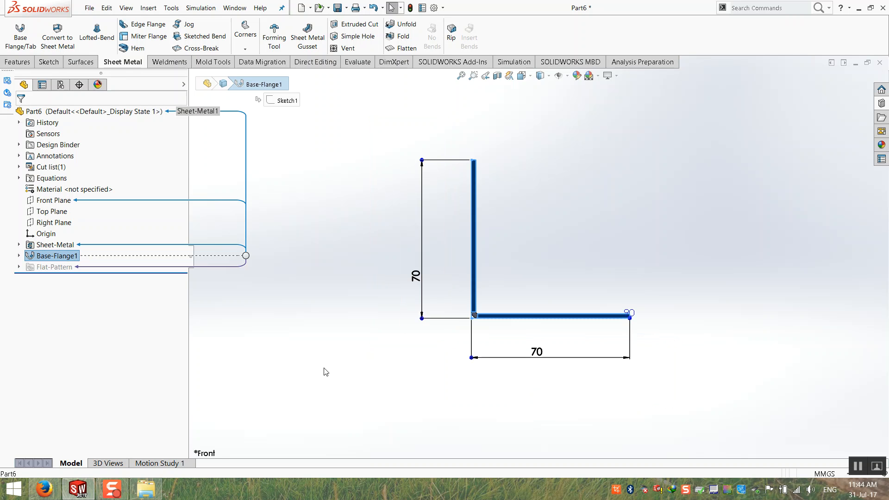
Start a new sketch on the Top Plane.
left_click(385, 332)
middle_click_drag(385, 332, 365, 374)
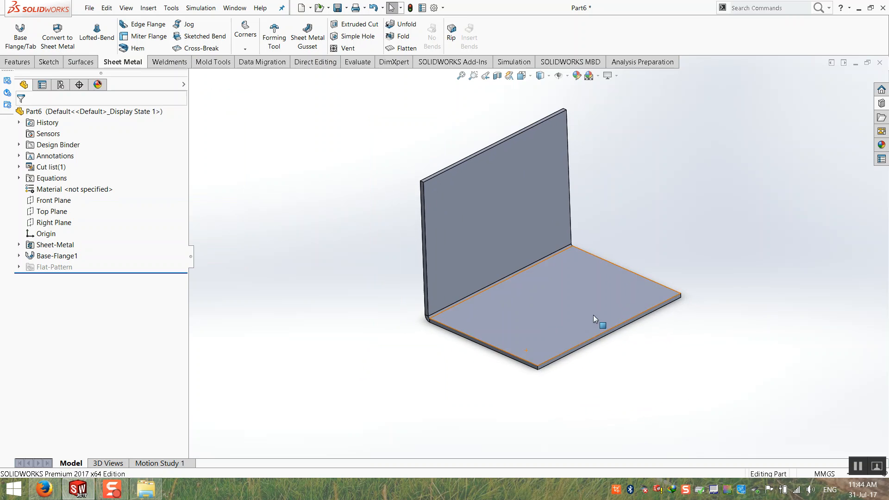
scroll(457, 291, "down", 6)
middle_click_drag(408, 298, 433, 288)
scroll(432, 288, "up", 2)
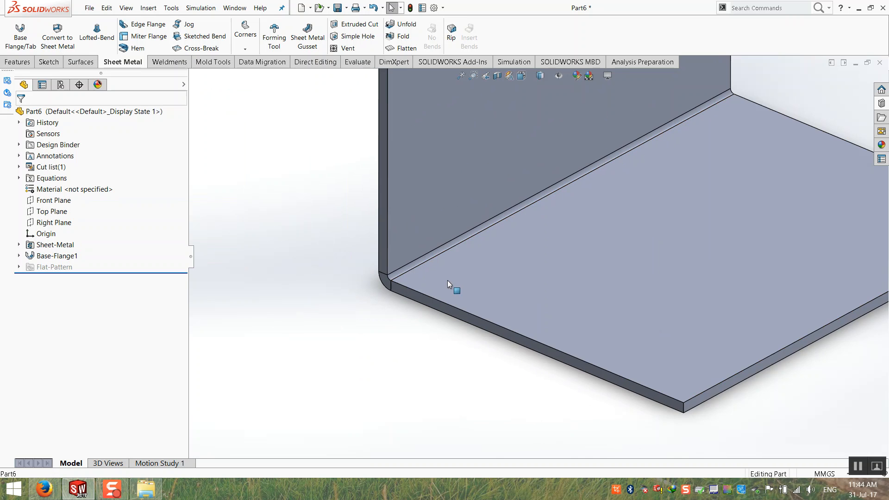
scroll(432, 288, "down", 2)
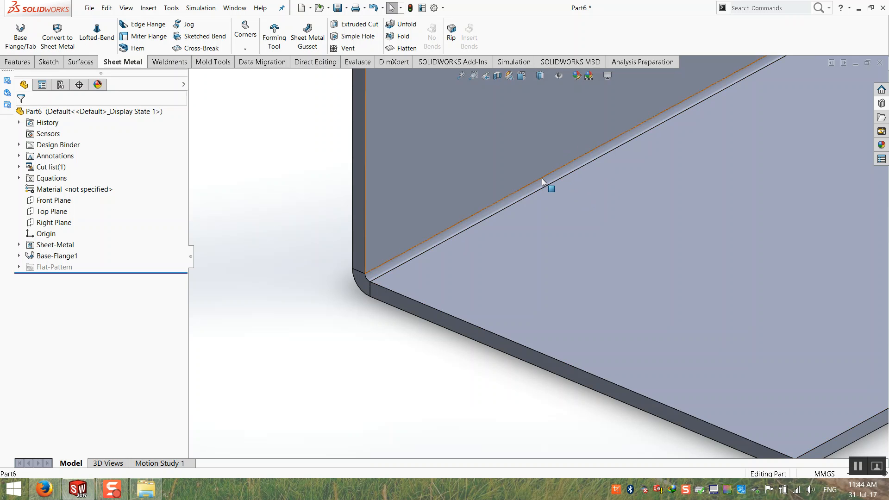
scroll(397, 301, "up", 3)
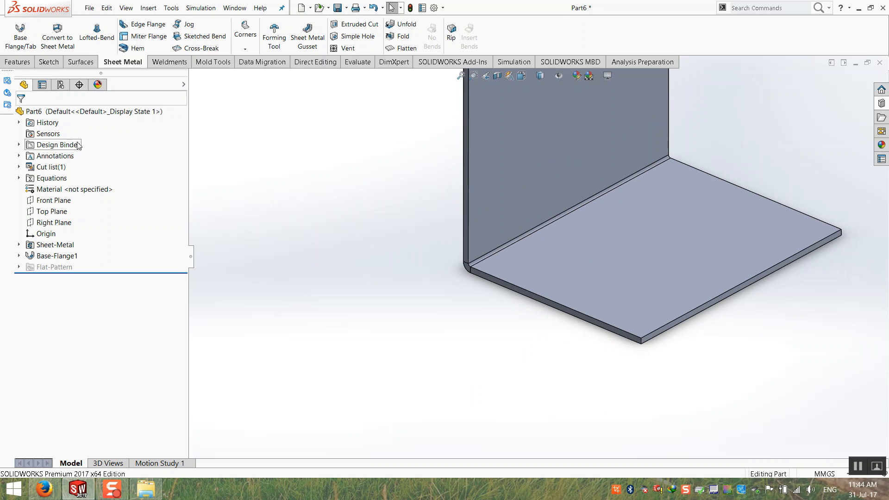
left_click(49, 62)
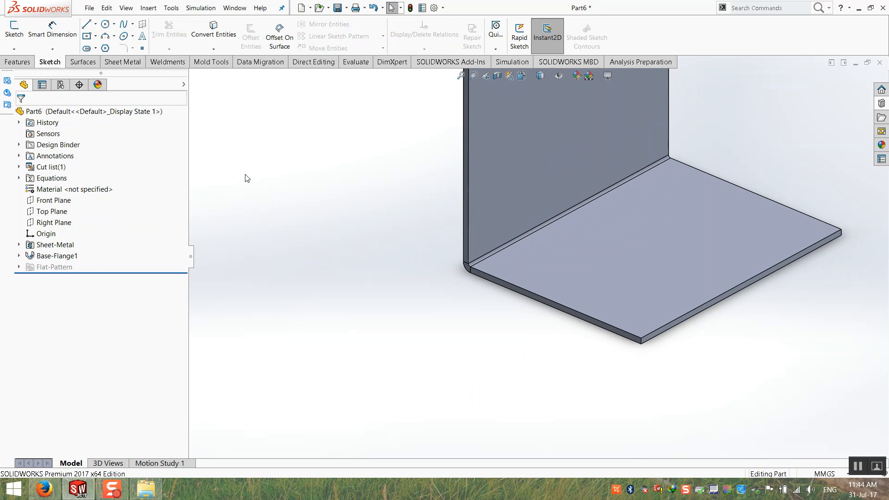
left_click(14, 28)
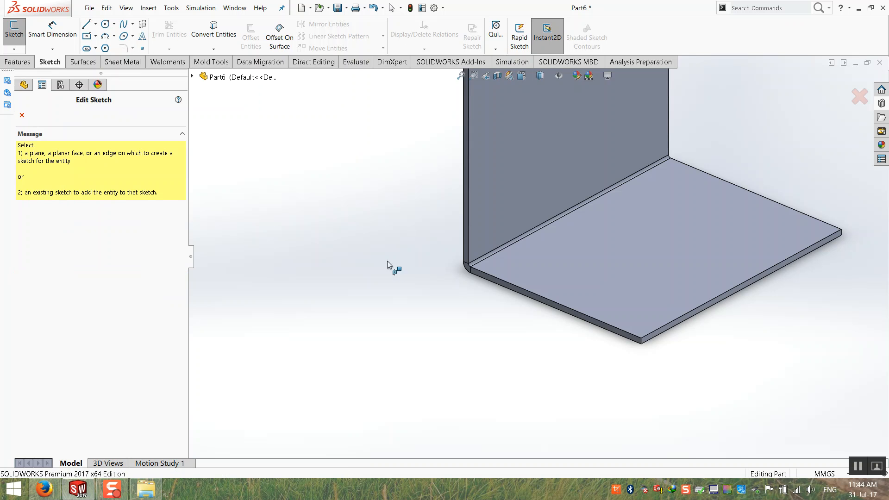
left_click(192, 76)
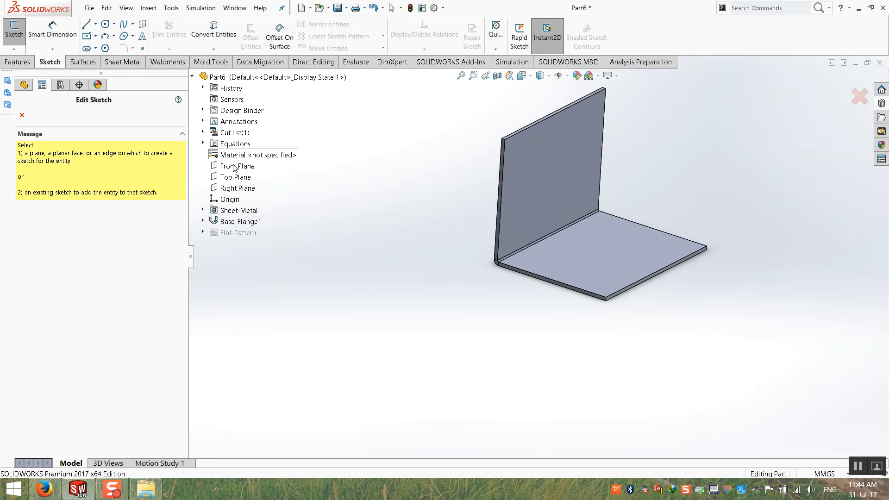
left_click(241, 176)
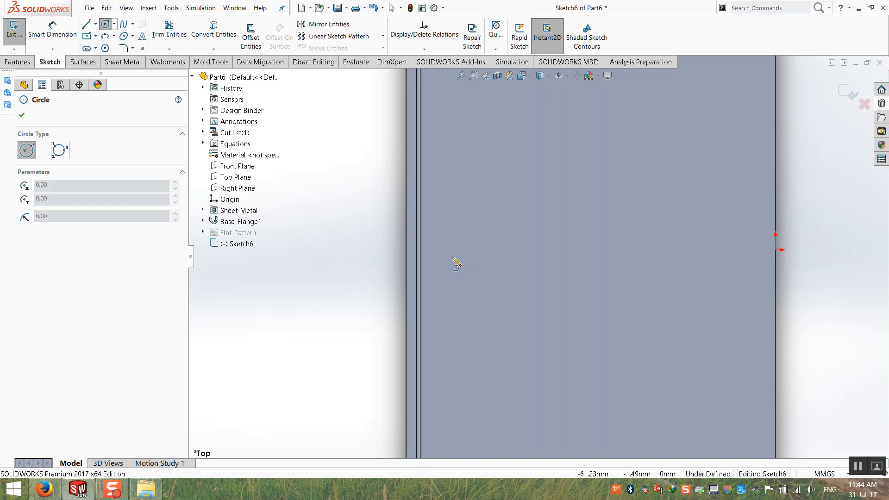
Draw a circle over the base flange and exit the sketch.
left_click(447, 260)
left_click(401, 306)
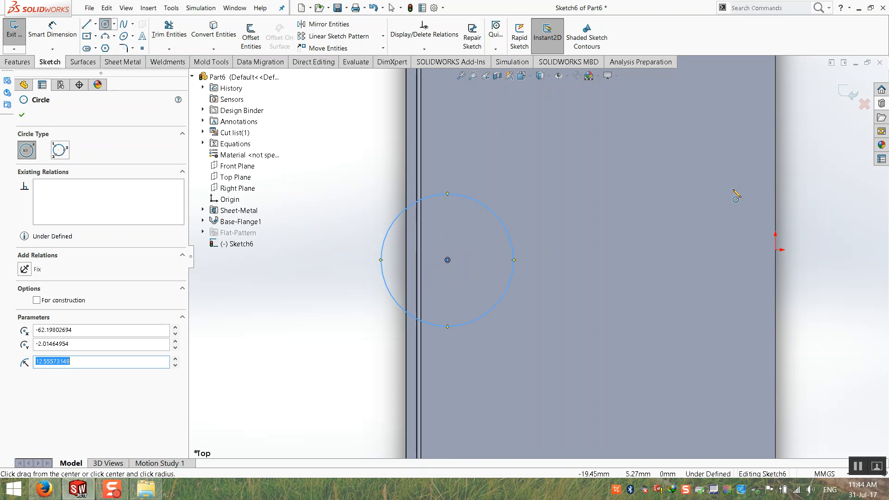
left_click(851, 93)
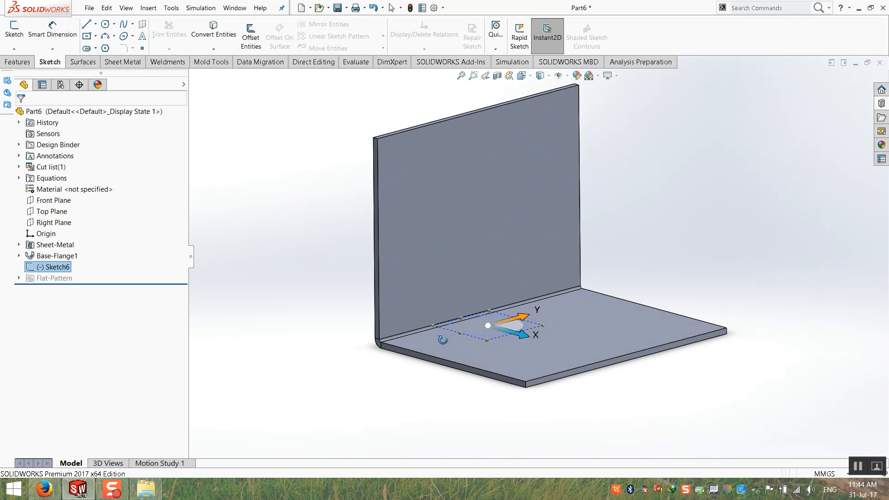
left_click(15, 63)
Try an Extruded Cut set to Through All - Both, then cancel it.
left_click(160, 34)
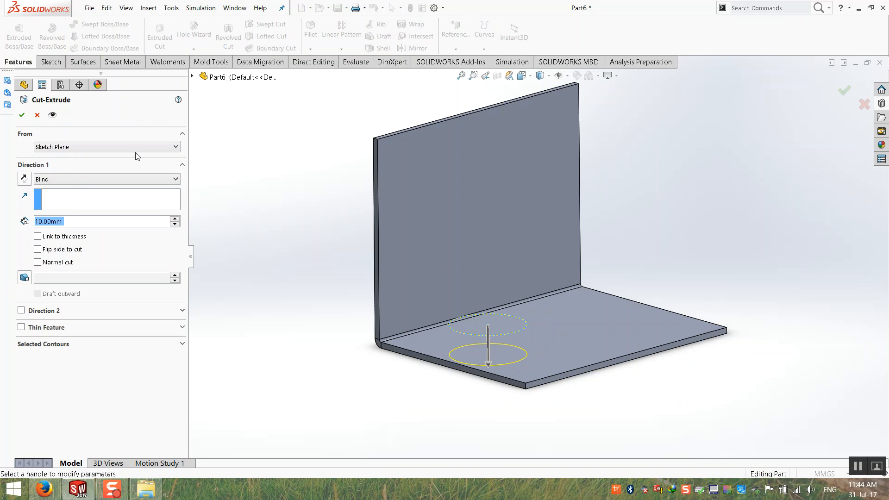
left_click(73, 180)
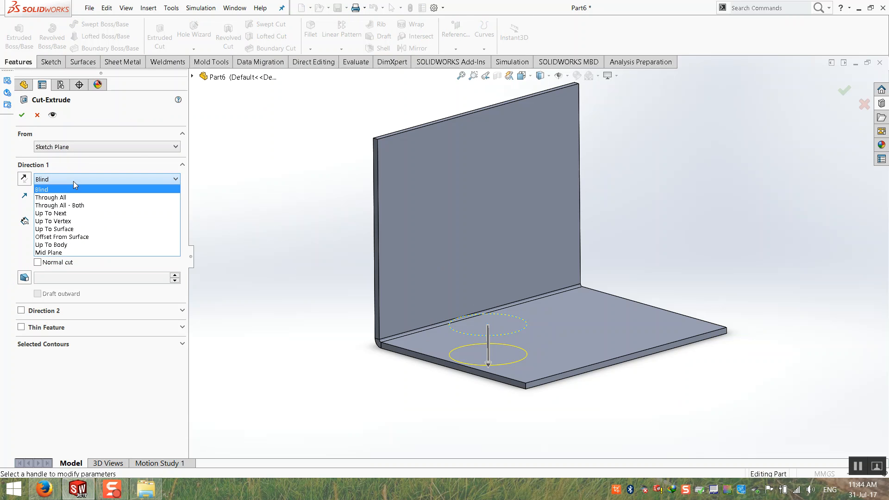
left_click(72, 205)
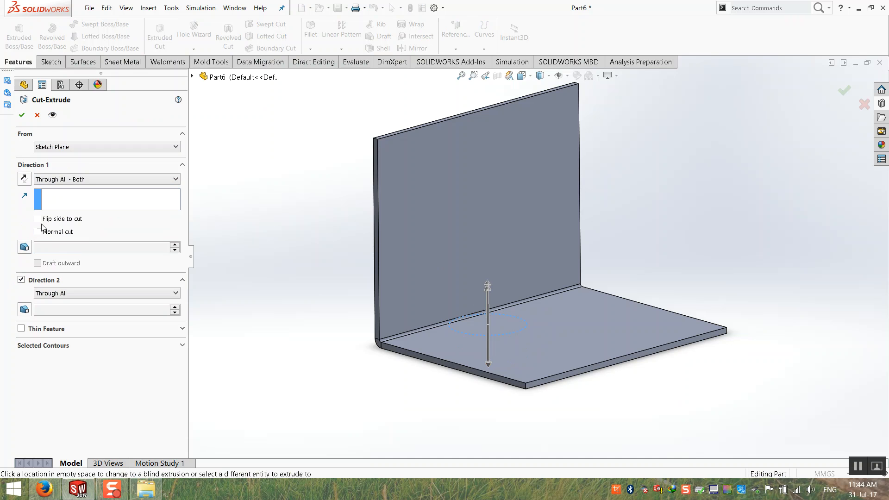
left_click(38, 219)
left_click(38, 218)
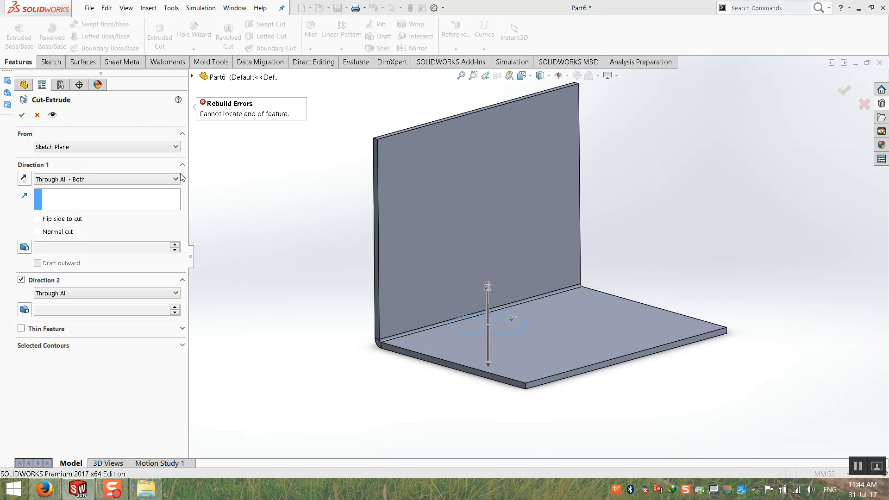
left_click(83, 179)
left_click(72, 207)
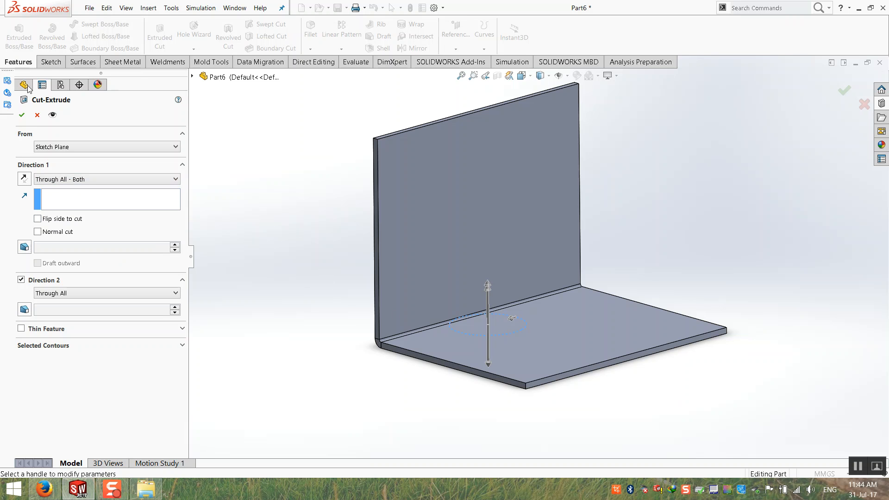
key("Escape")
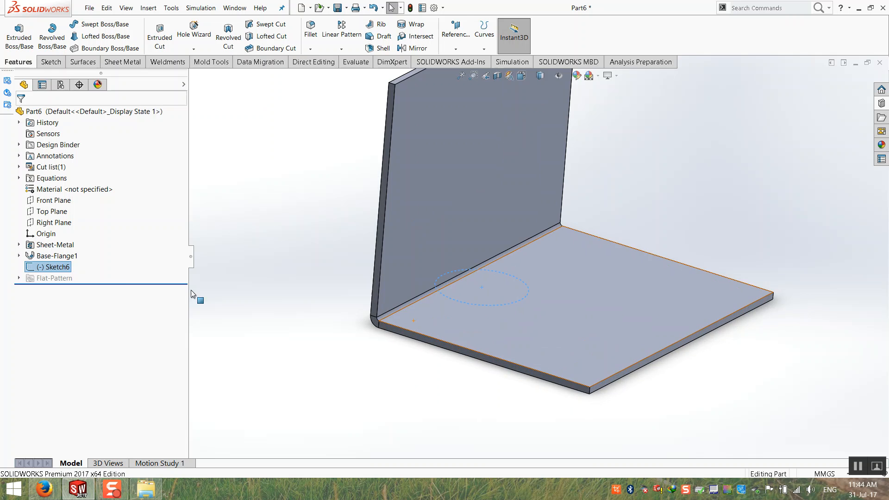
Delete the circle sketch Sketch6.
left_click(55, 267)
key("Delete")
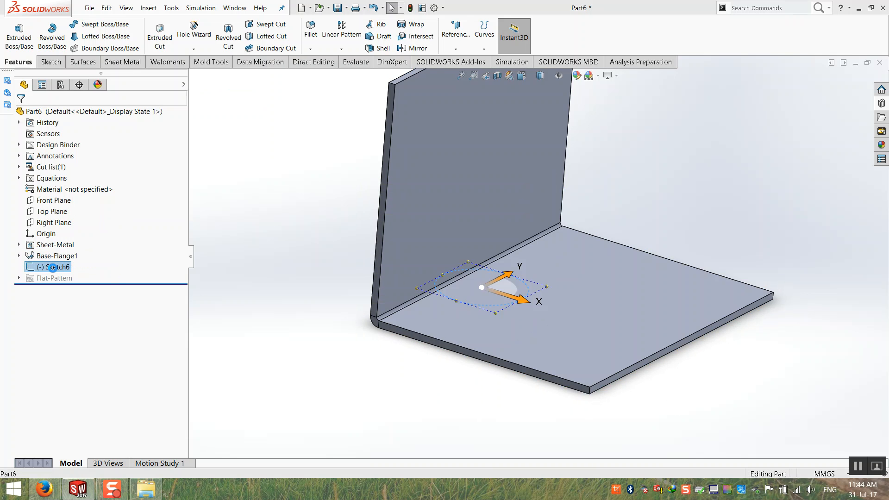
key("Return")
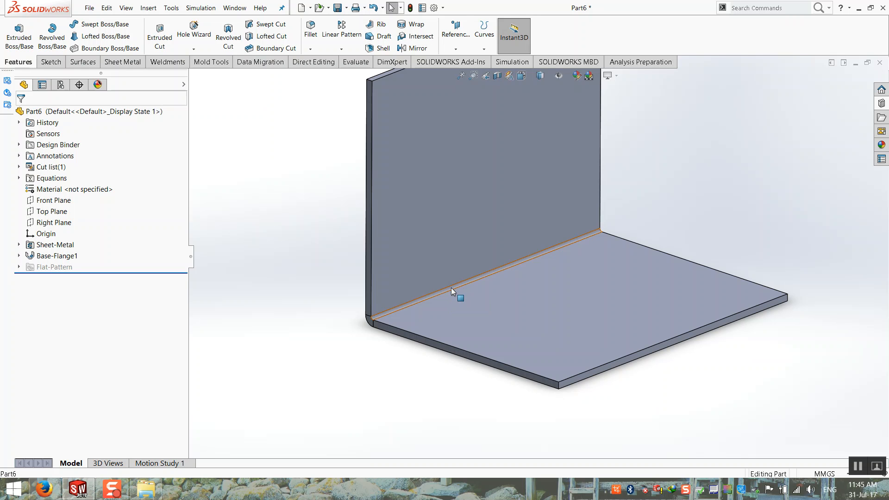
scroll(450, 288, "up", 3)
Show the bracket as its flat pattern with Flatten and fit it in view.
scroll(518, 220, "down", 1)
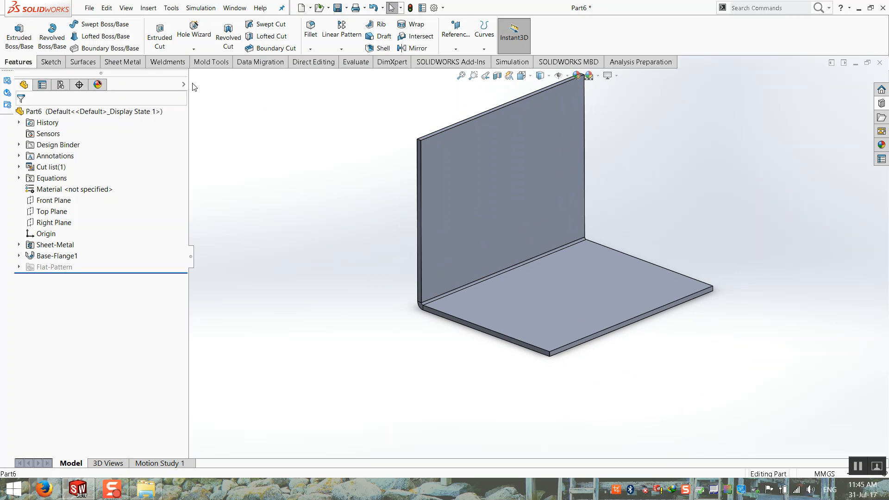
left_click(122, 61)
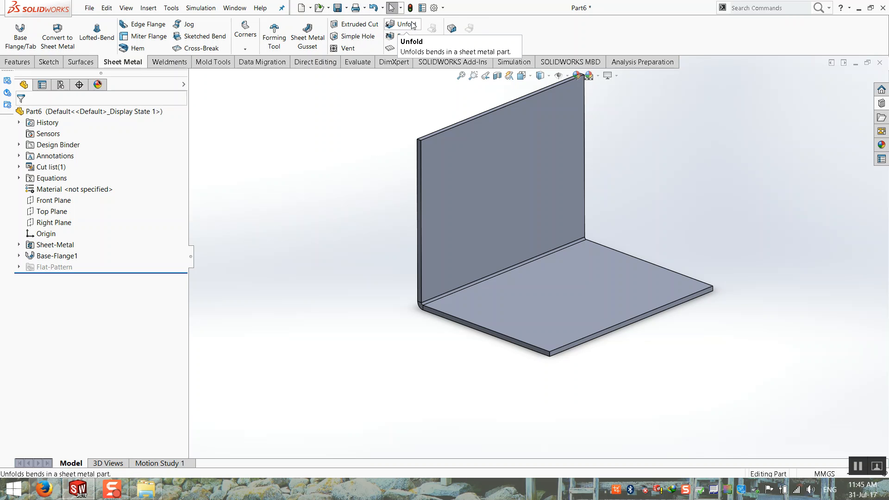
left_click(412, 50)
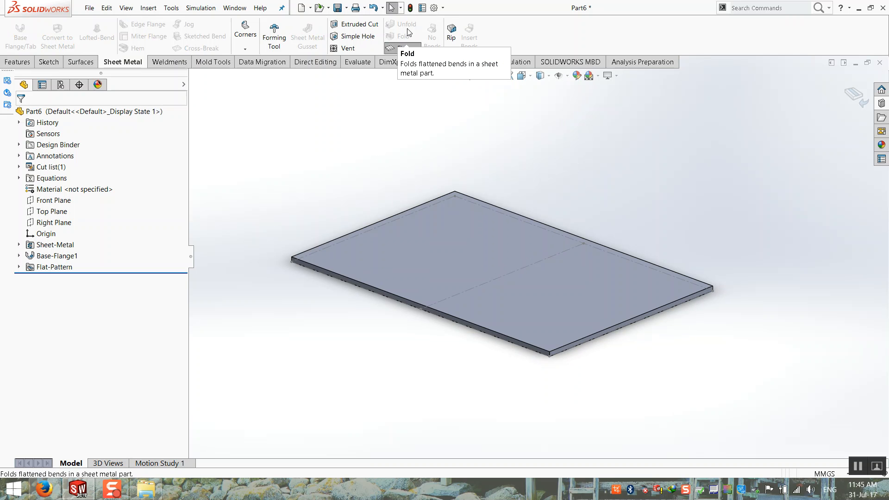
middle_click_drag(665, 176, 669, 196)
key("f")
left_click(407, 49)
key("f")
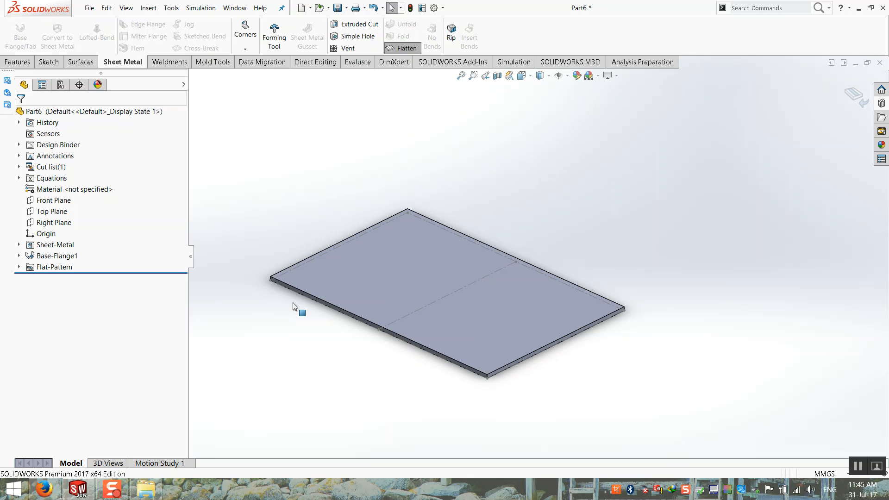
Toggle Flatten off so the bracket returns to its bent L shape.
left_click(406, 48)
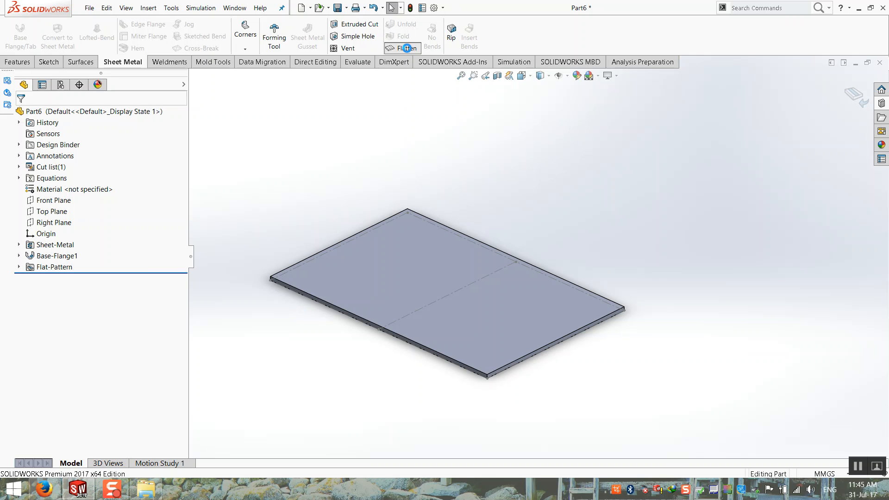
left_click(405, 51)
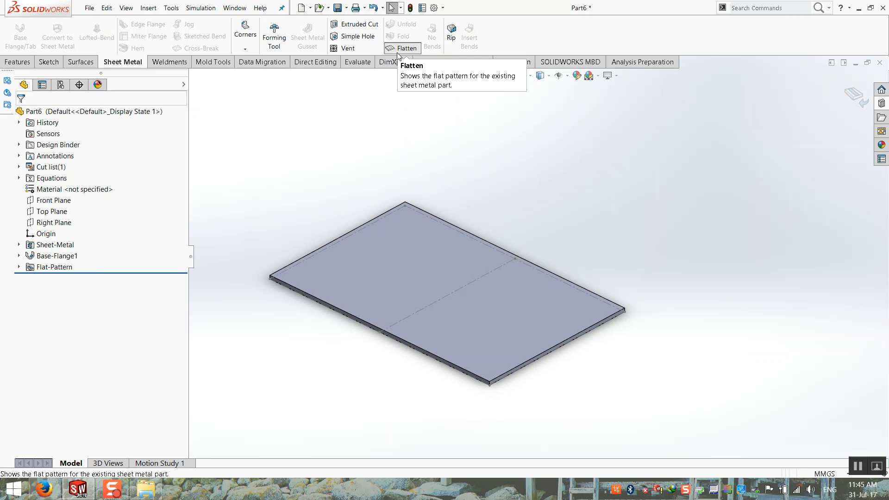
left_click(391, 53)
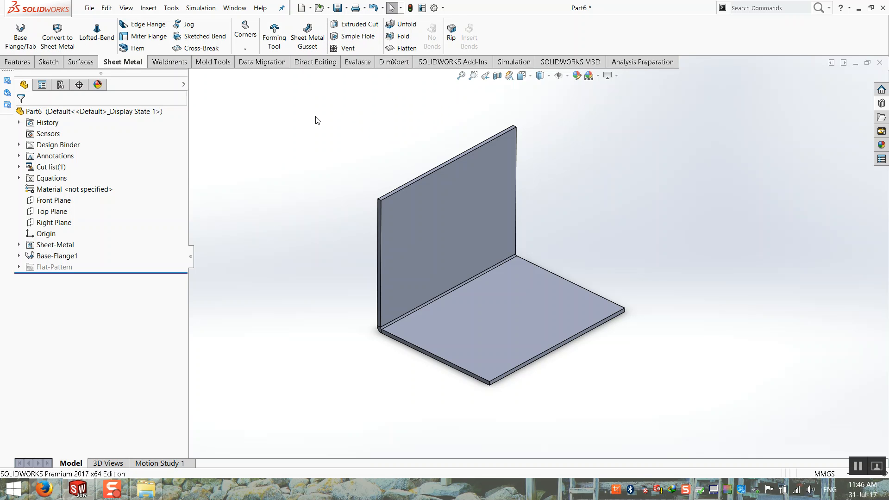
scroll(528, 111, "down", 1)
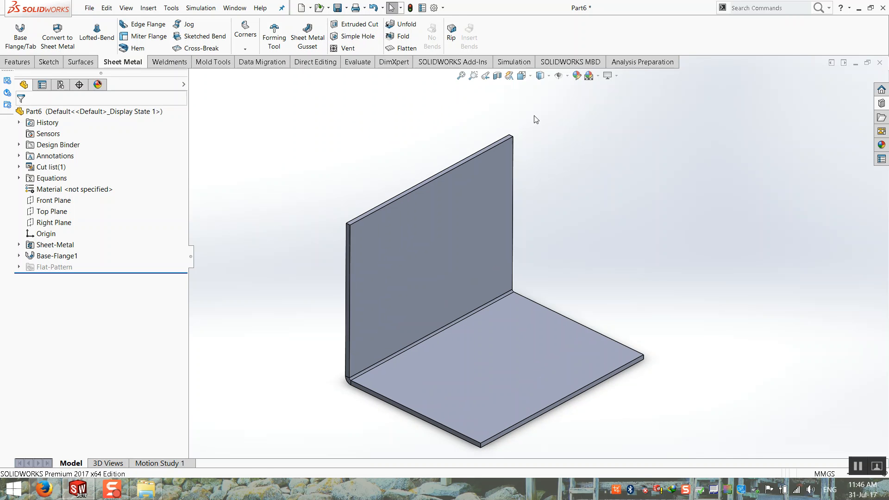
Try folding BaseBend1 with the bottom face fixed, then cancel after the rebuild error.
left_click(397, 37)
scroll(323, 257, "up", 2)
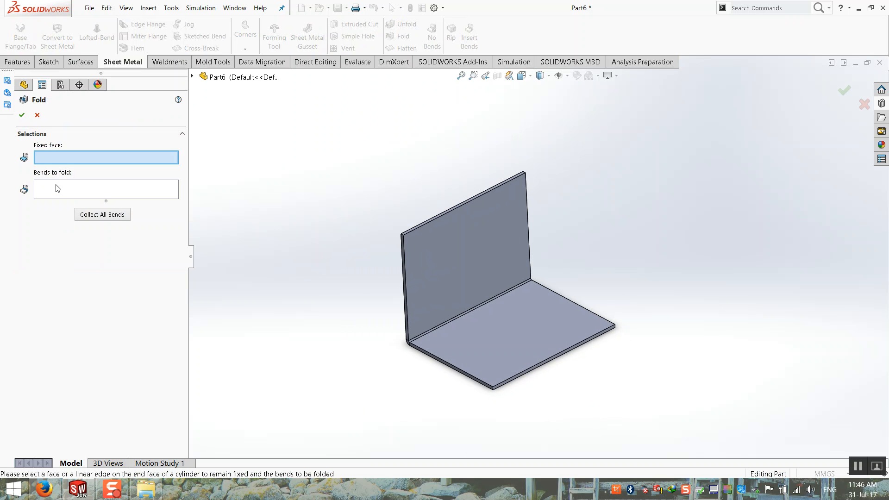
left_click(528, 338)
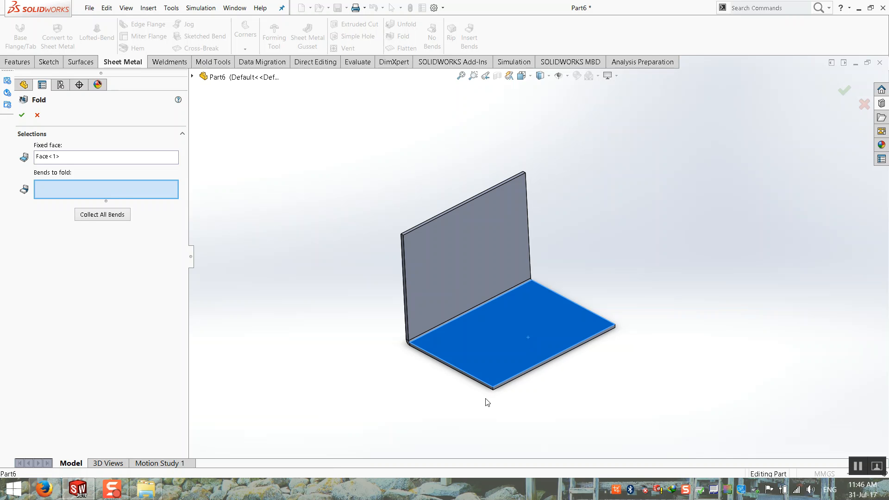
scroll(417, 352, "down", 5)
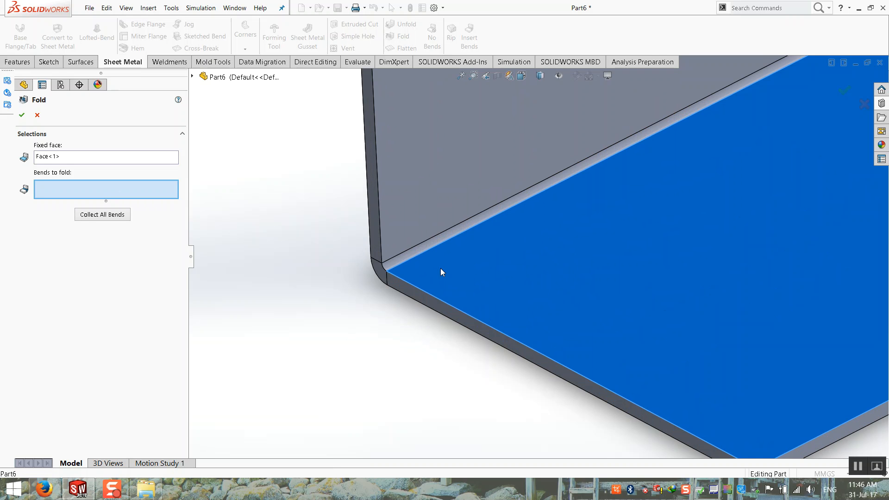
left_click(397, 266)
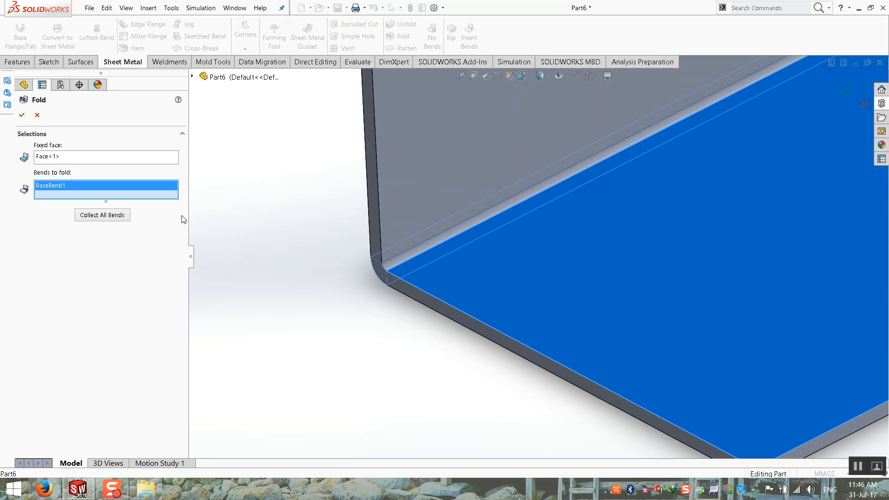
left_click(22, 115)
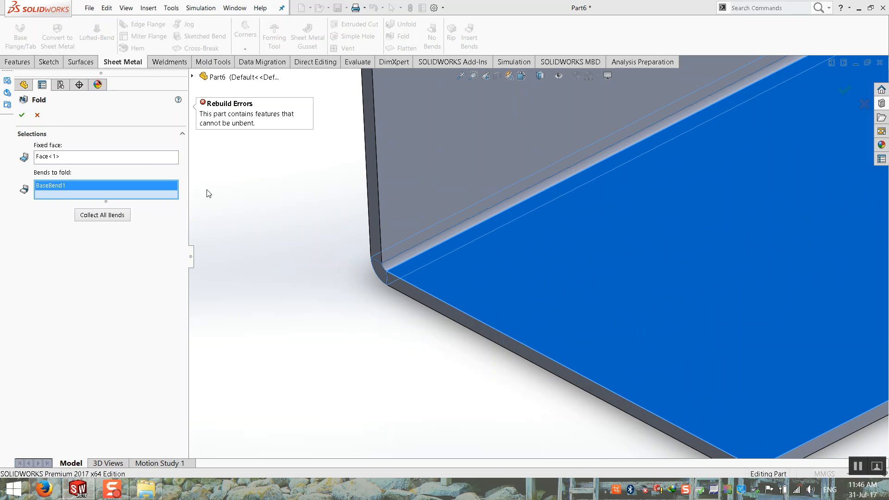
left_click(37, 115)
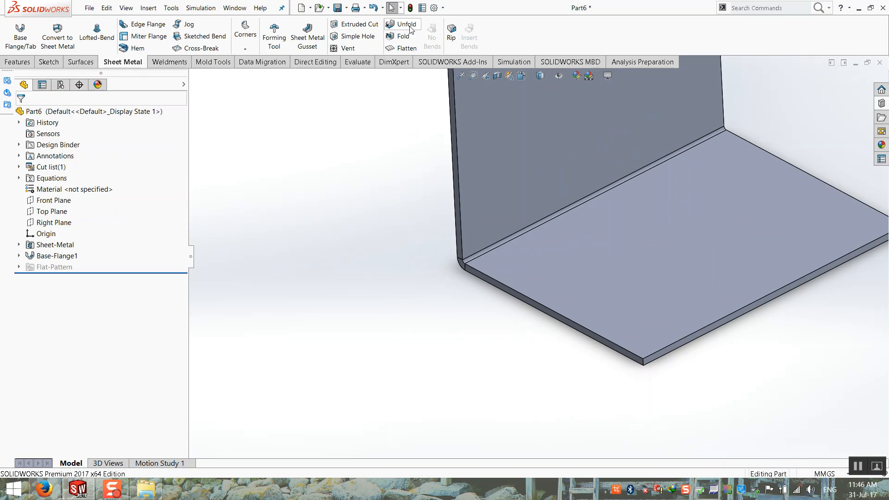
Unfold BaseBend1 with the bottom flange face fixed to lay the bracket flat.
left_click(402, 25)
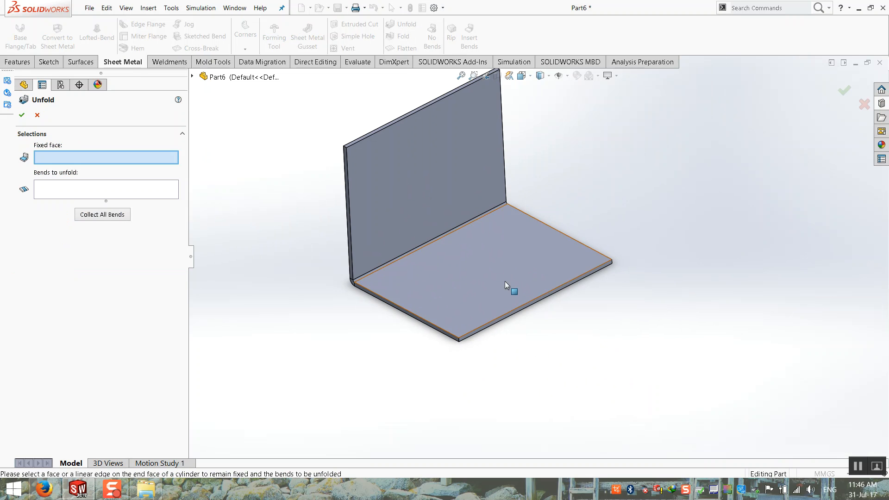
left_click(491, 276)
scroll(345, 273, "down", 5)
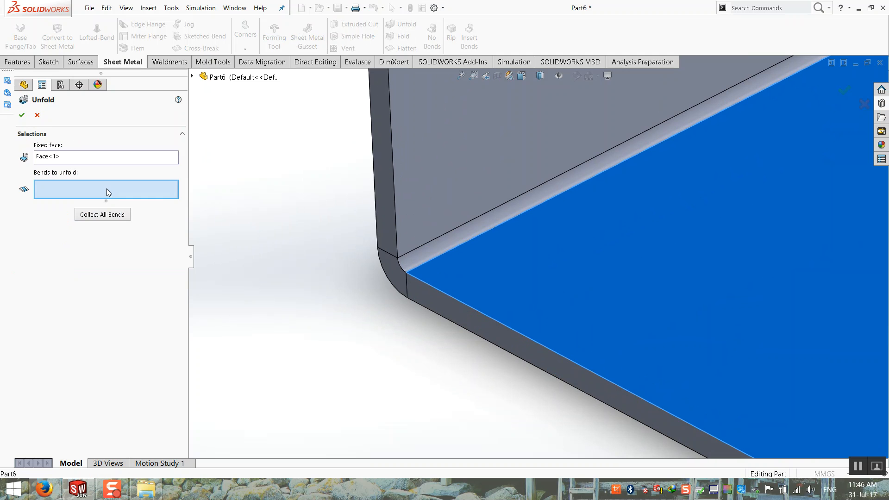
left_click(410, 262)
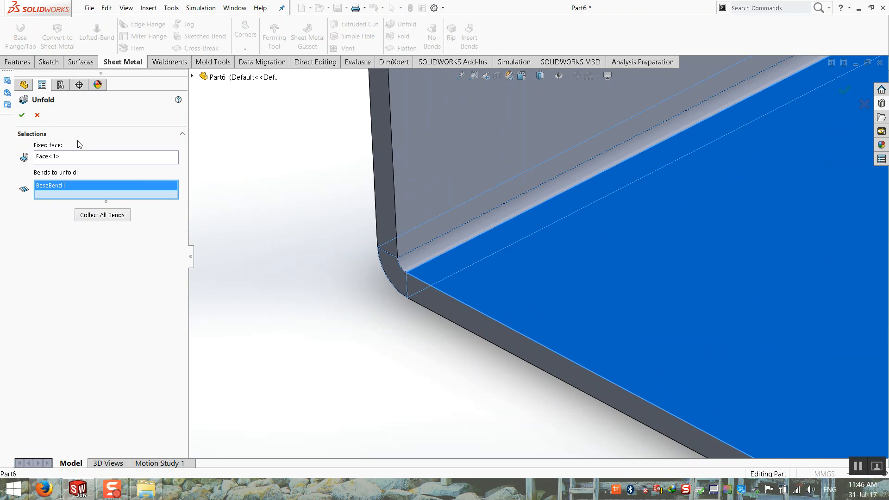
left_click(22, 114)
scroll(381, 339, "up", 12)
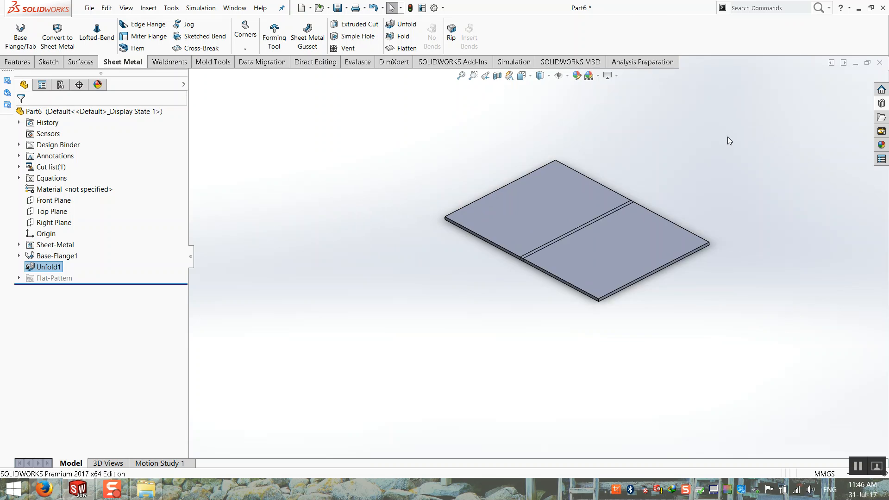
scroll(721, 138, "down", 2)
scroll(544, 203, "up", 2)
left_click(546, 208)
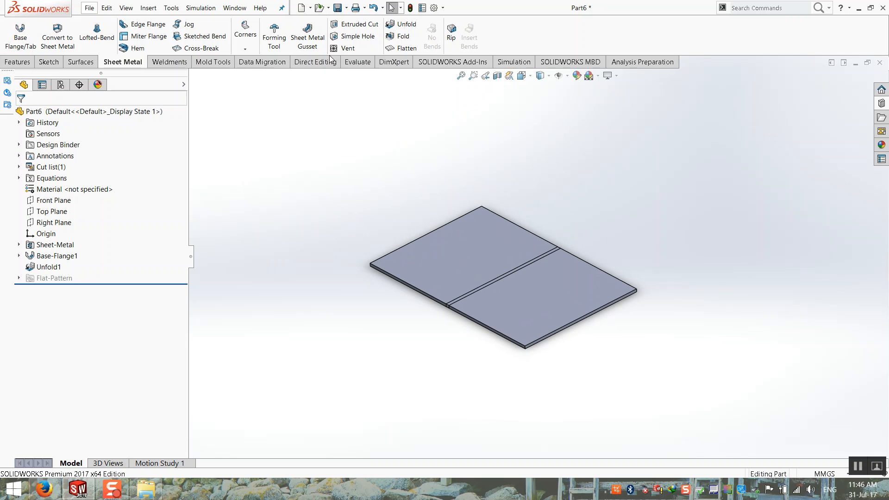
left_click(366, 27)
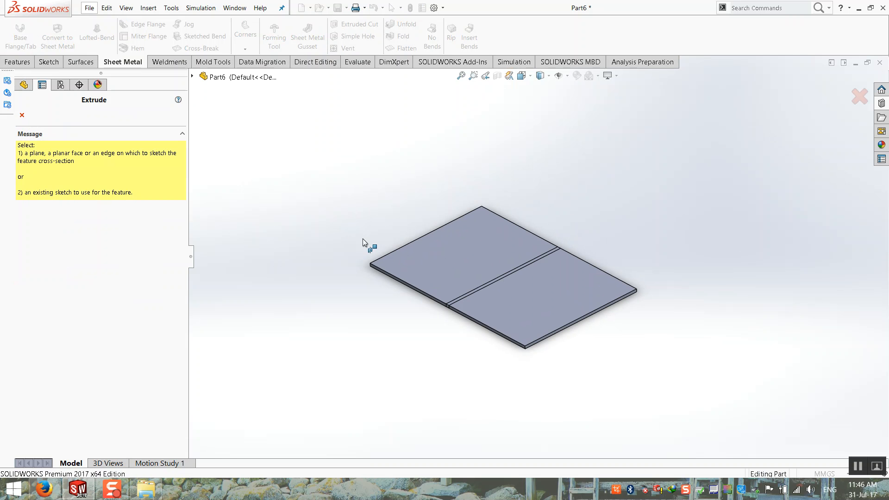
Sketch a circle centred on the bend line and cut it through, linked to thickness.
left_click(529, 288)
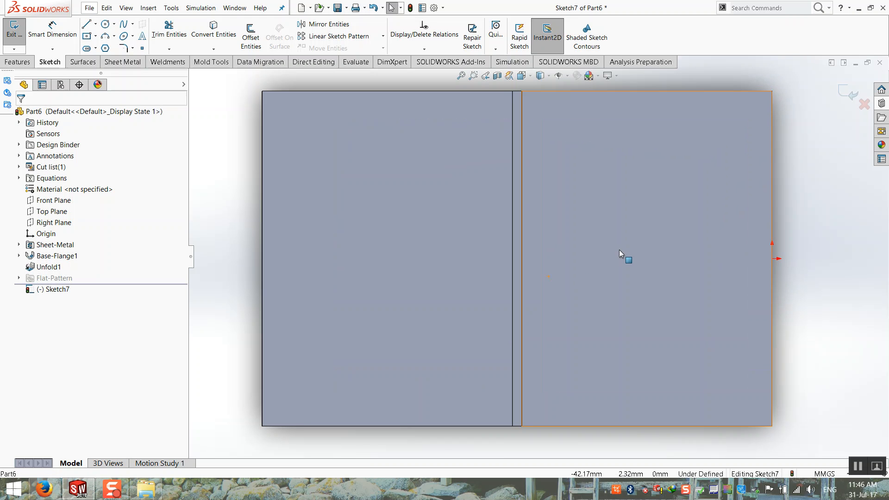
left_click(106, 23)
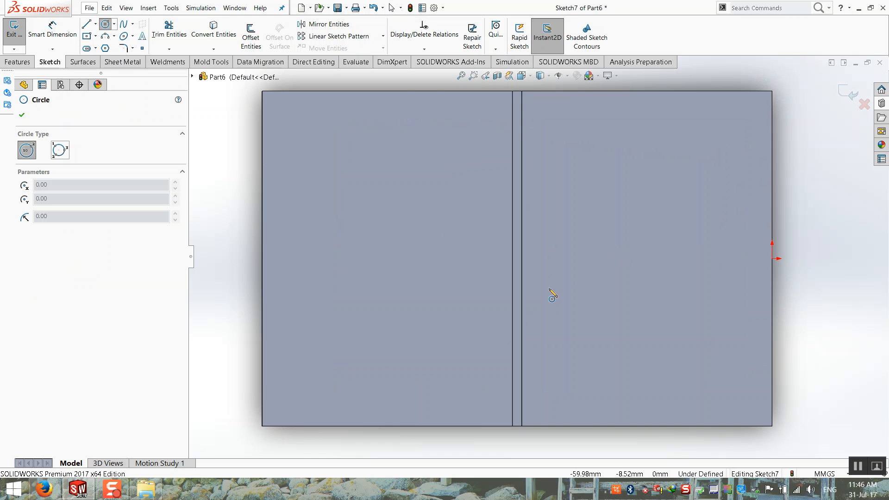
scroll(517, 278, "down", 3)
left_click(514, 272)
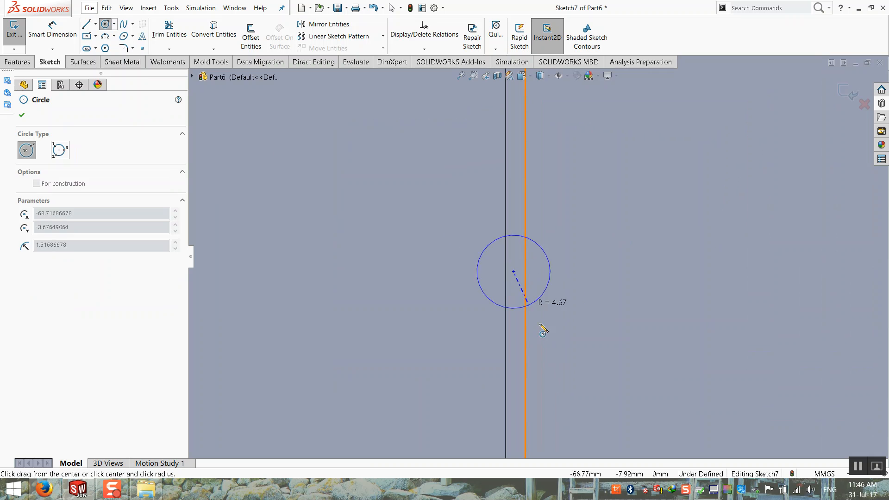
left_click(561, 355)
scroll(561, 355, "up", 4)
left_click(847, 95)
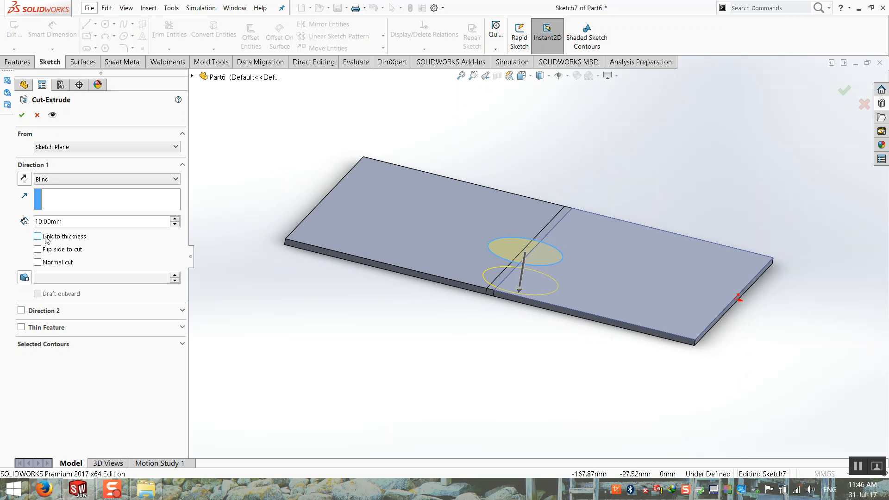
left_click(50, 240)
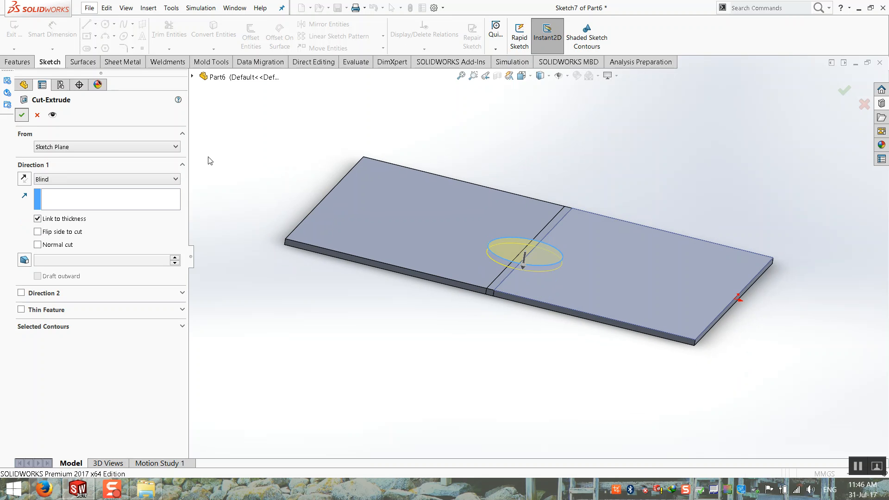
left_click(21, 115)
middle_click_drag(360, 323, 346, 360)
left_click(341, 377)
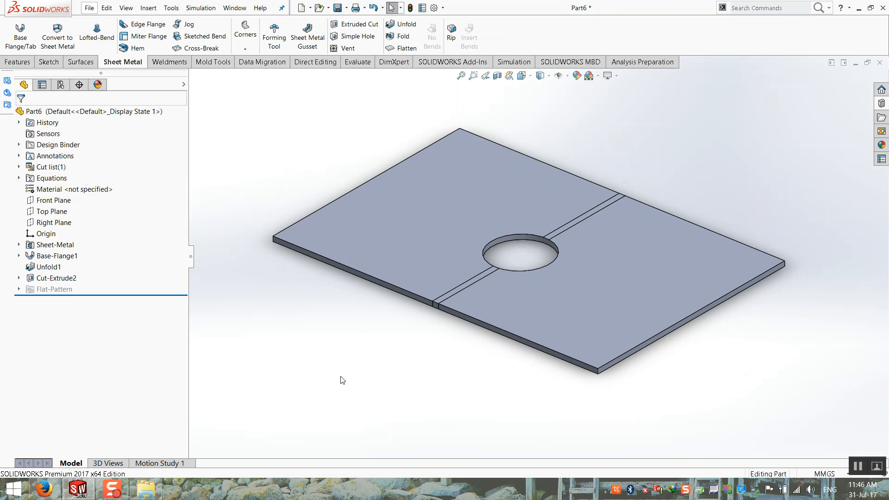
Fold BaseBend1 back up as Fold2, leaving the hole as a notch across the bend.
left_click(402, 38)
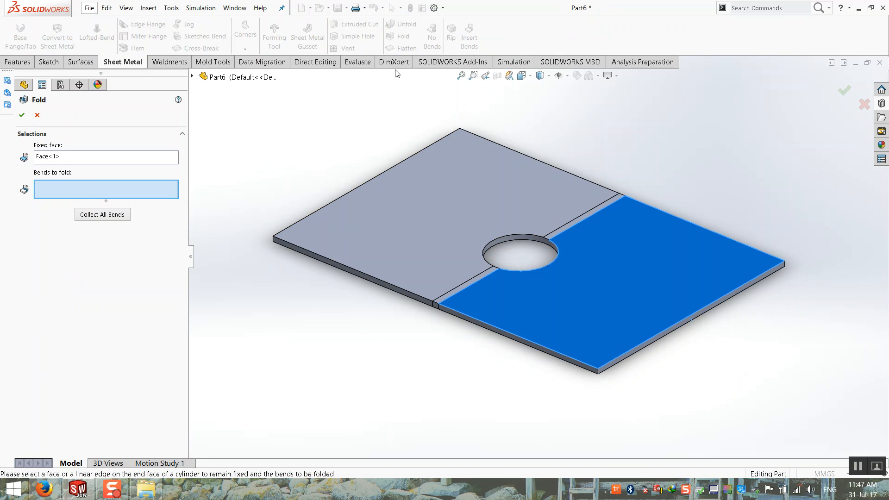
scroll(557, 279, "down", 3)
left_click(359, 314)
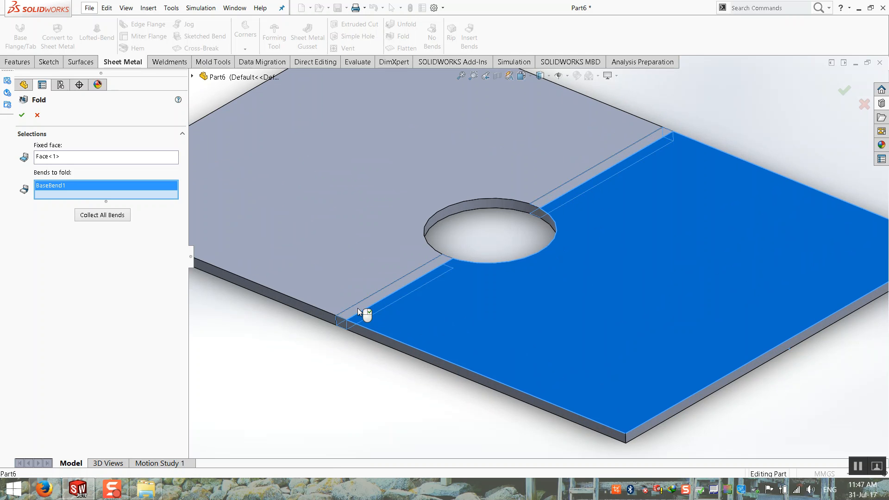
key("f")
left_click(21, 115)
middle_click_drag(304, 301, 343, 331)
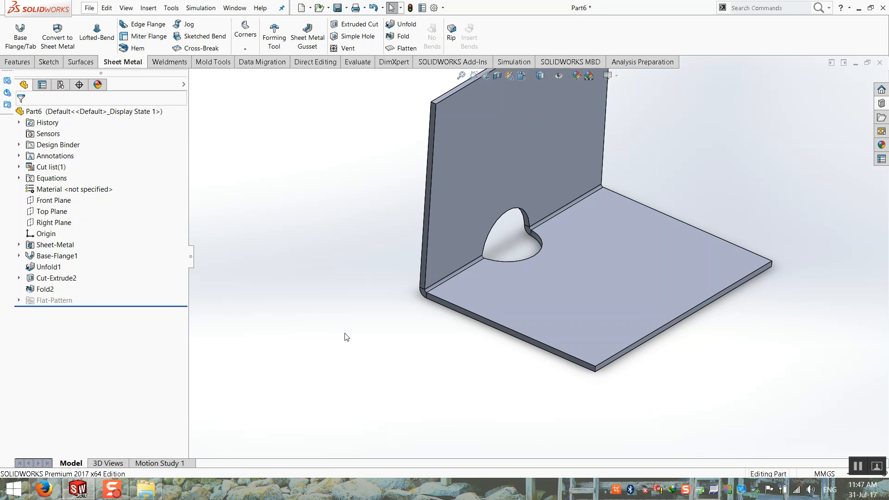
scroll(441, 311, "up", 2)
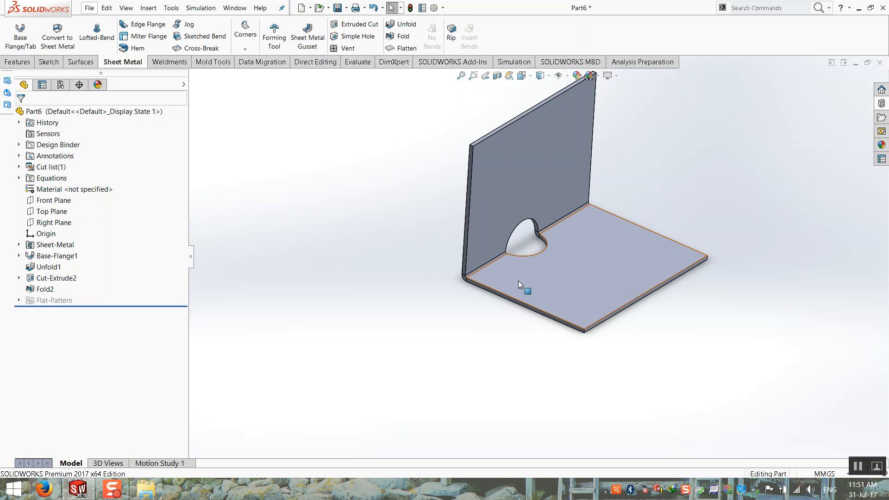
Orbit the folded bracket to inspect the notch across the bend.
middle_click_drag(687, 173, 602, 172)
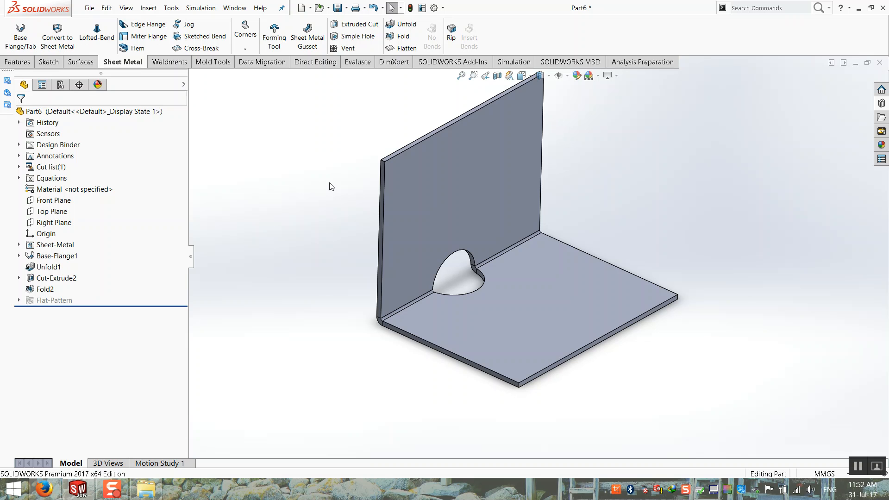
Switch the view to perspective and inspect the whole sheet-metal part.
scroll(549, 227, "up", 2)
middle_click_drag(549, 227, 588, 215)
scroll(602, 193, "down", 2)
middle_click_drag(479, 129, 477, 125)
left_click(608, 75)
left_click(610, 124)
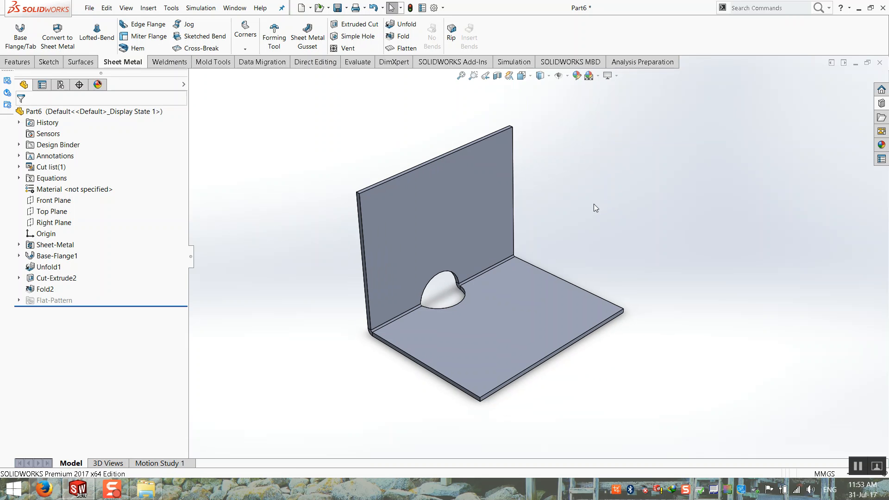
middle_click_drag(598, 205, 592, 208)
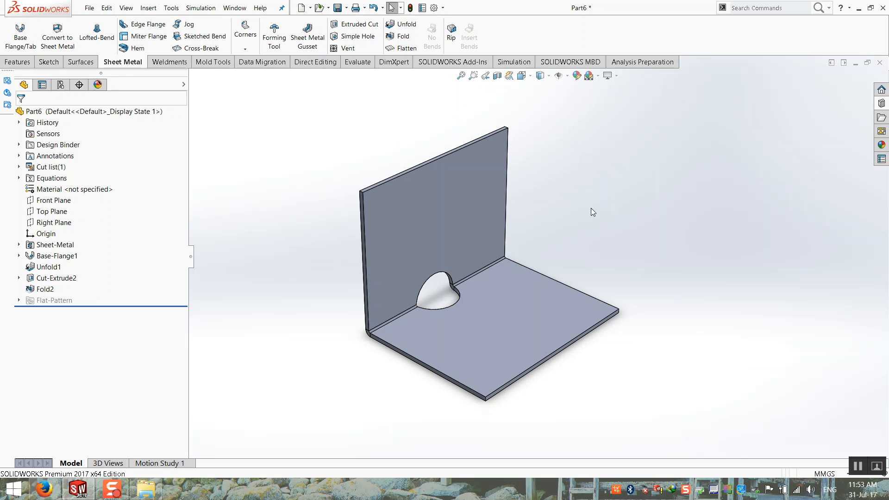
scroll(458, 275, "down", 1)
scroll(459, 274, "up", 1)
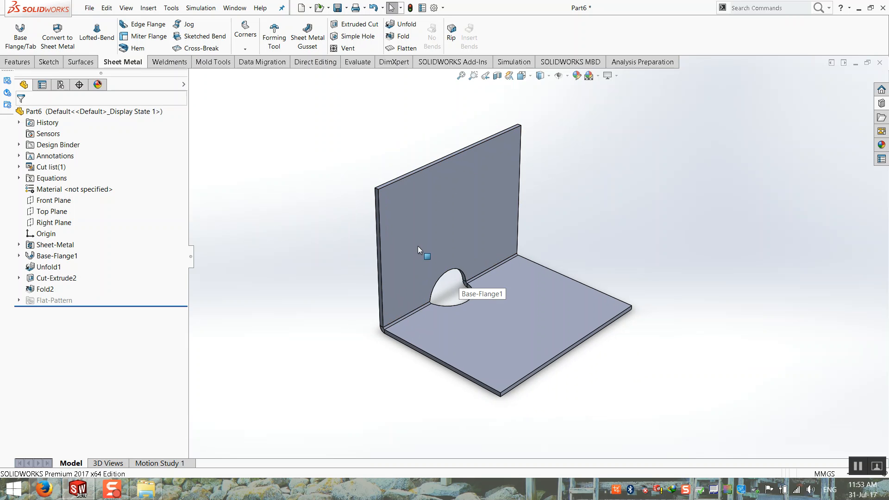
left_click(384, 194)
left_click(366, 251)
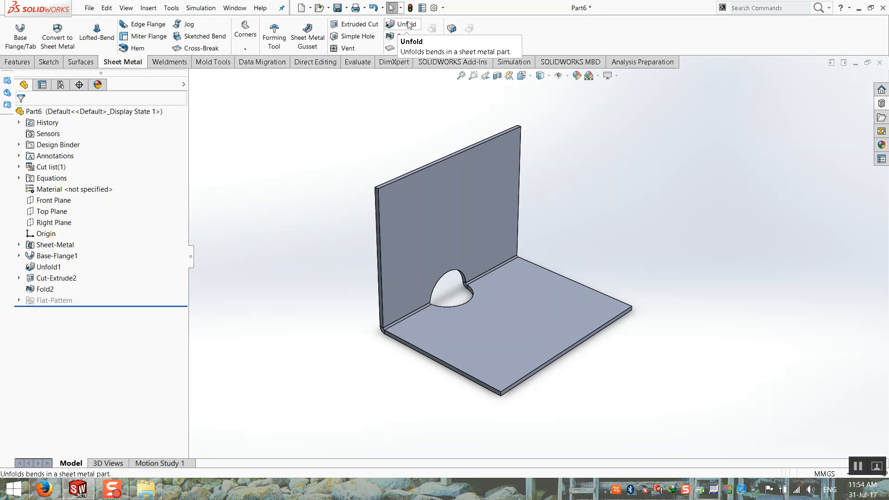
middle_click_drag(315, 168, 309, 172)
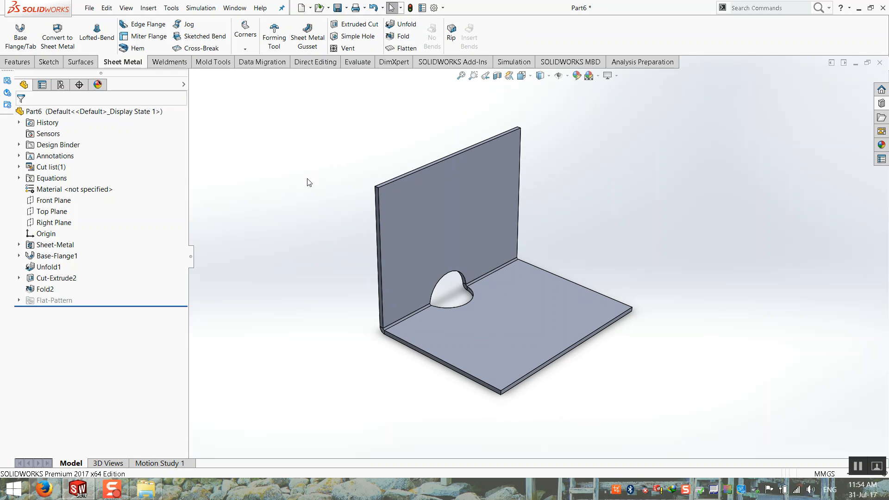
key("f")
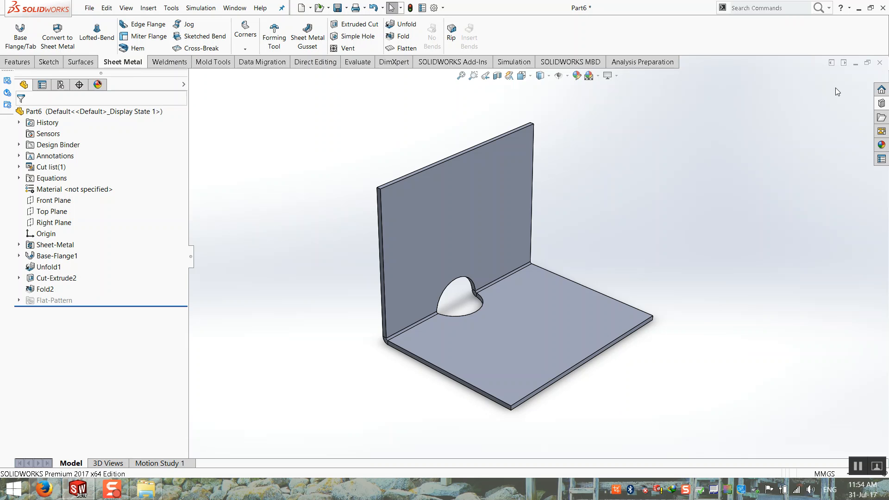
Close the part, saving it as Part6.SLDPRT on the Desktop.
left_click(879, 62)
left_click(366, 165)
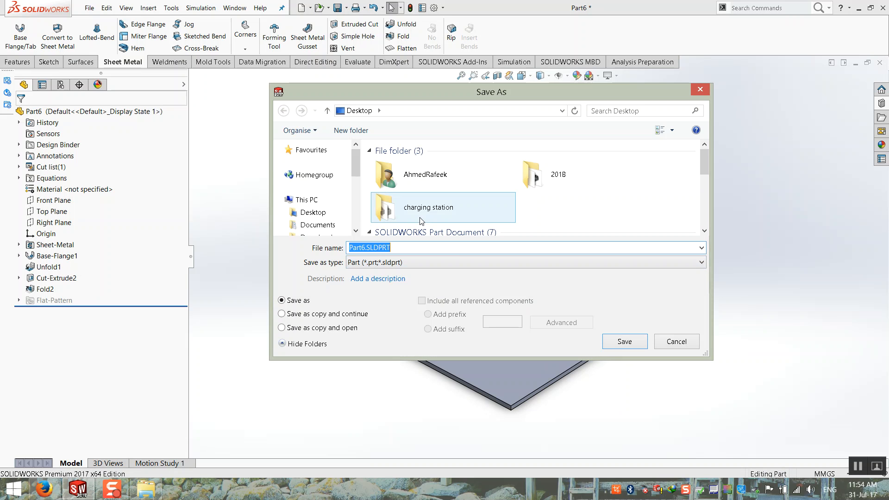
left_click(639, 342)
Minimize SOLIDWORKS, close the Libraries window, and open This PC.
left_click(859, 8)
left_click(853, 5)
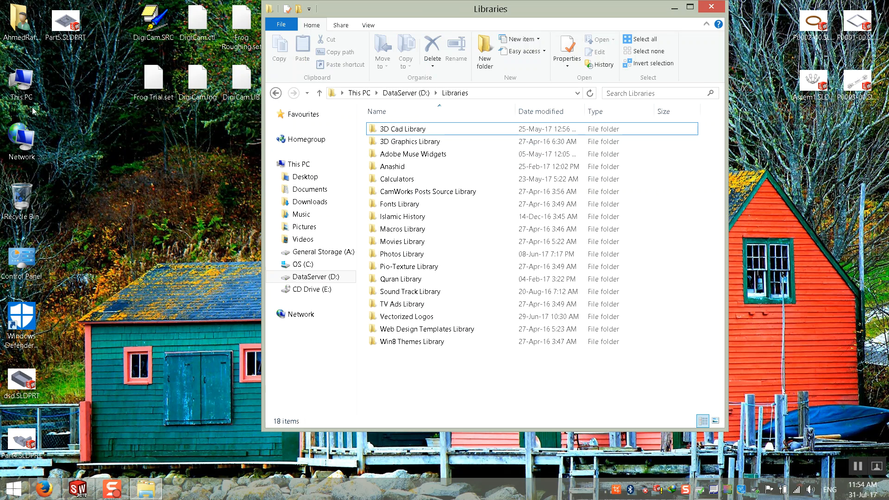
left_click(711, 7)
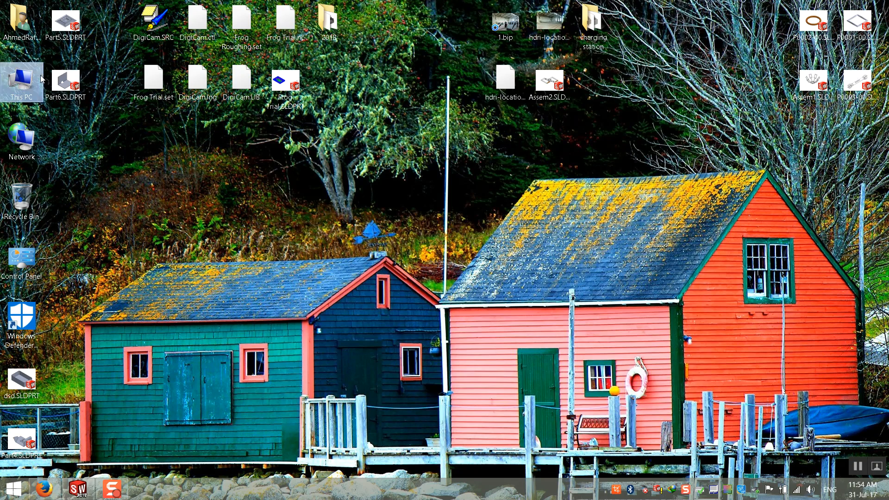
double_click(41, 79)
Open the SOB folder in DataServer (D:)\BUB and maximize its window to browse it.
left_click(438, 140)
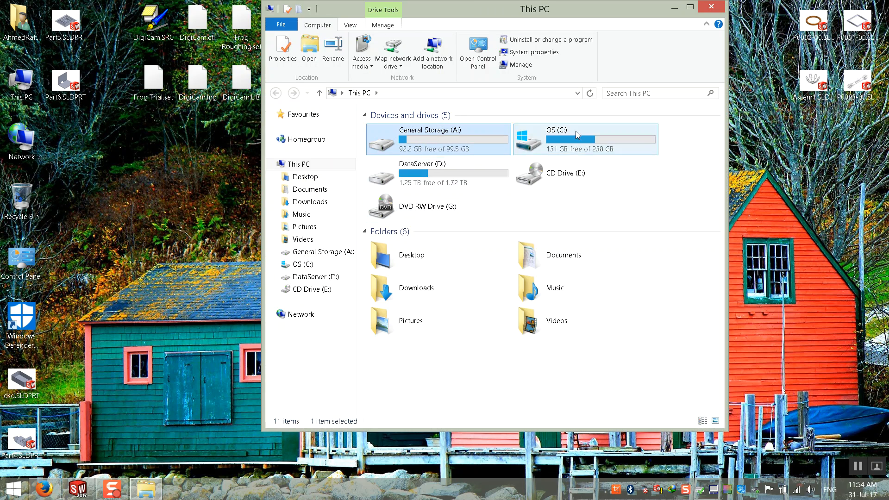
double_click(432, 183)
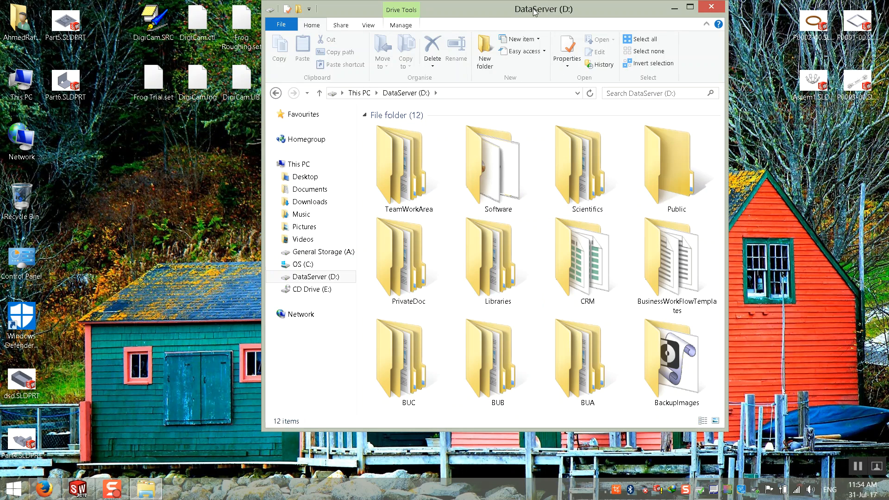
double_click(534, 11)
left_click(160, 281)
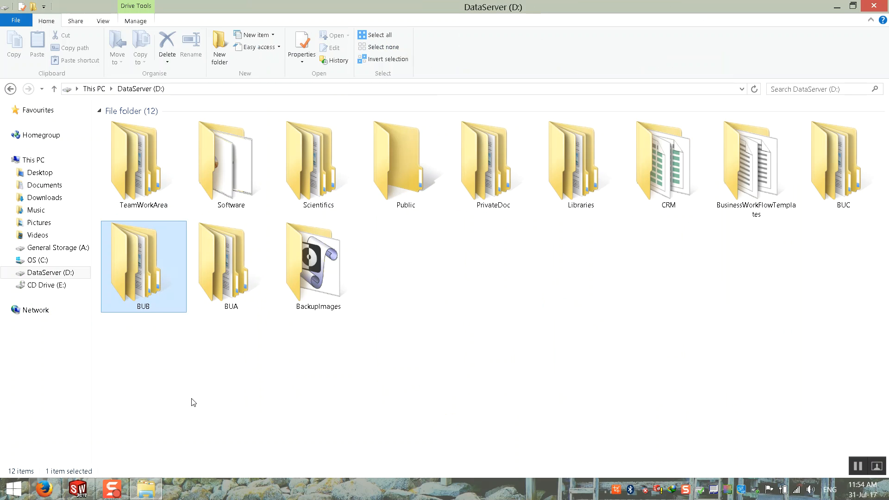
key("Return")
key("super+Down")
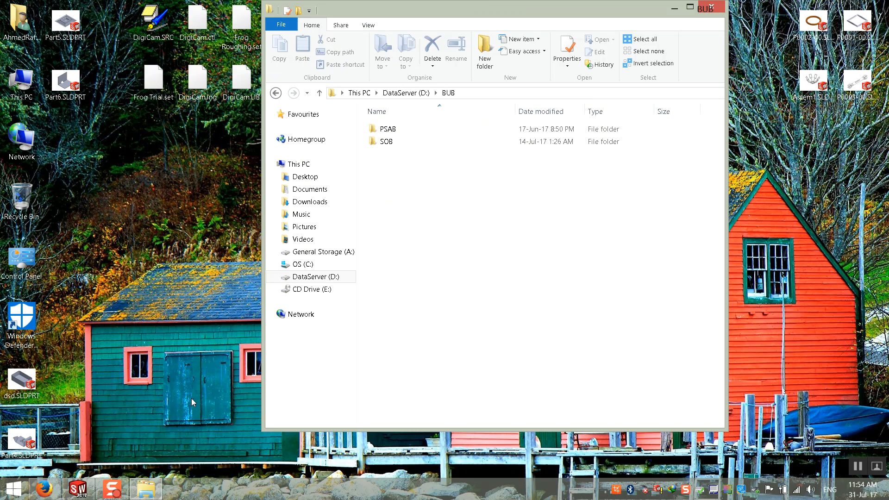
double_click(385, 142)
left_click(448, 93)
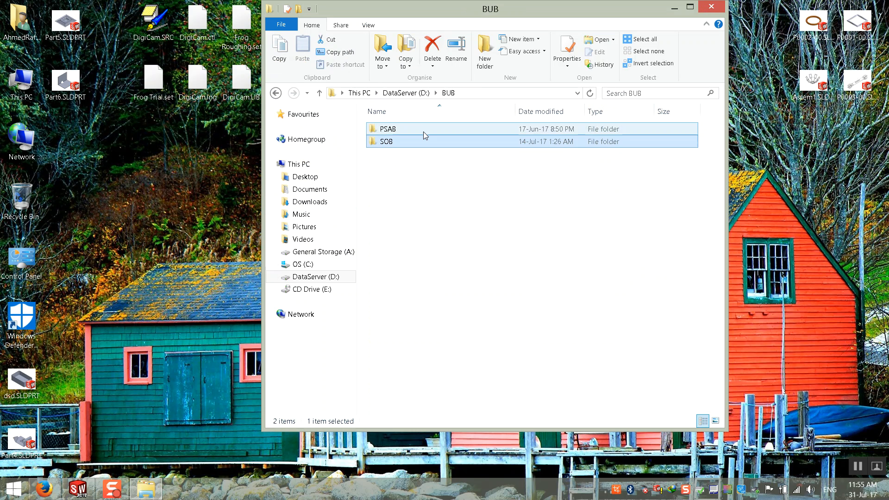
double_click(397, 142)
double_click(514, 14)
scroll(326, 385, "down", 20)
scroll(326, 384, "down", 18)
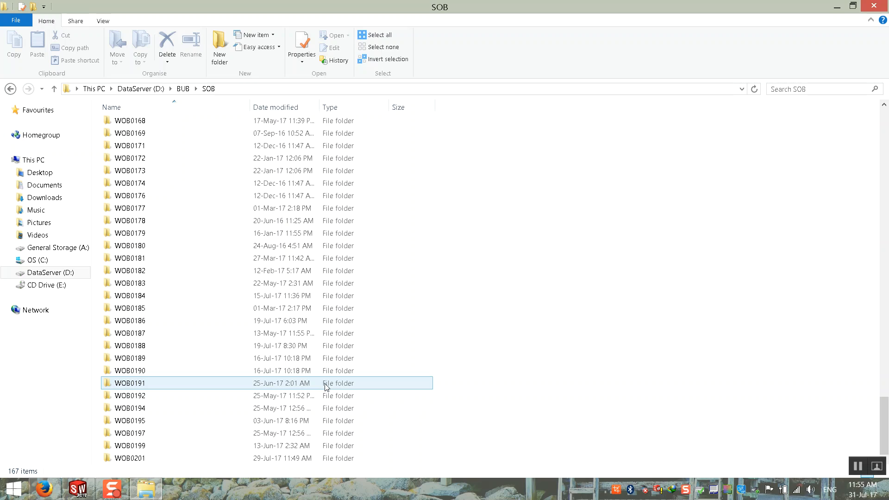
Close SOB, then open 0003A-I01-F0001.png from This PC > General Storage (A:) > WOA0008.
left_click(836, 7)
double_click(18, 89)
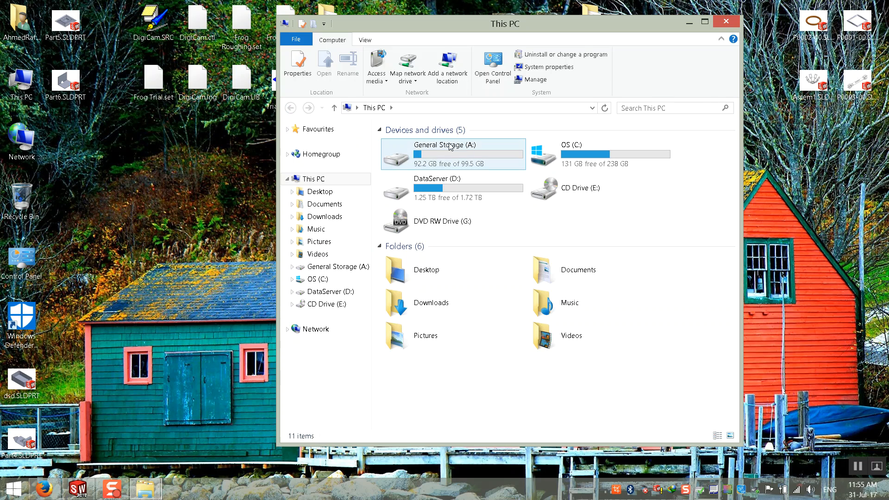
double_click(449, 157)
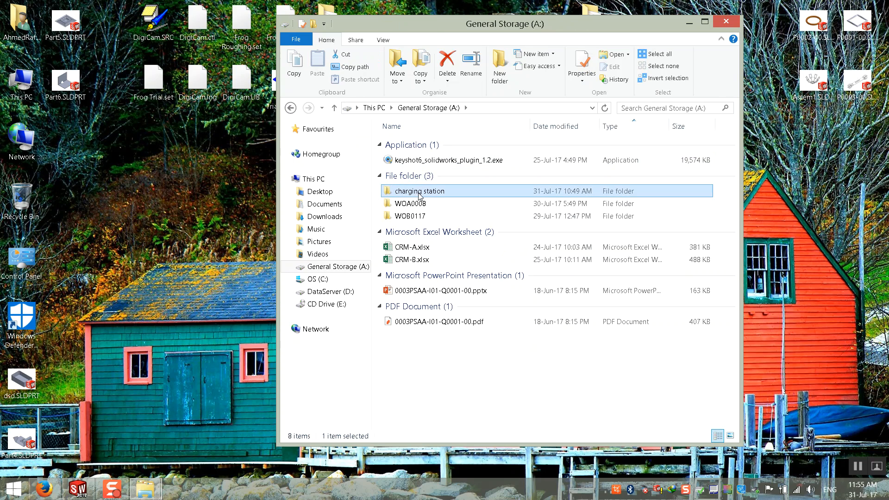
double_click(417, 203)
scroll(275, 326, "down", 15)
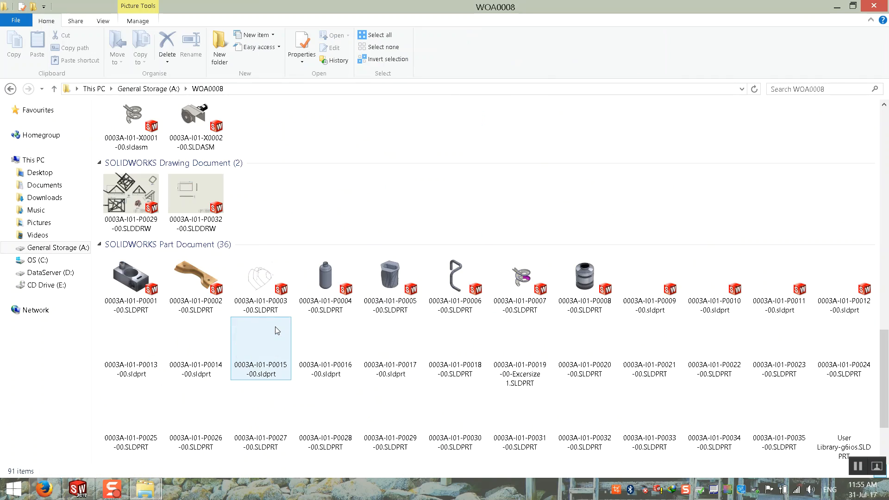
scroll(274, 329, "up", 5)
double_click(155, 163)
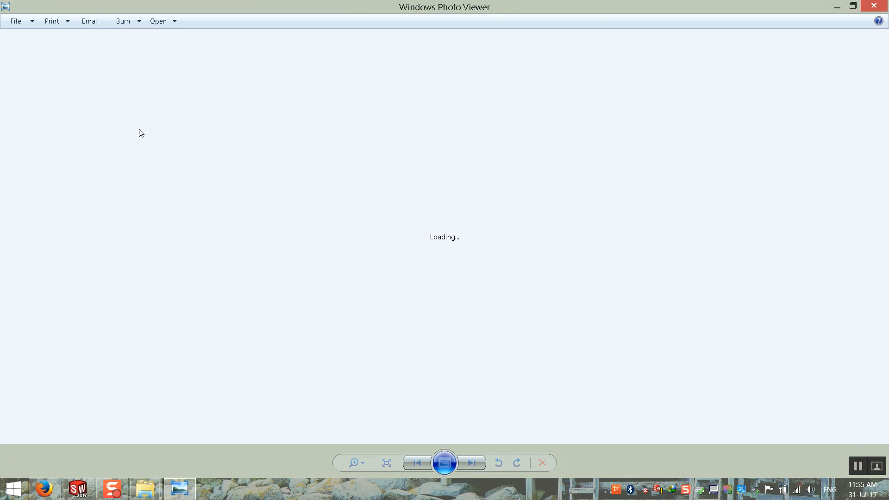
Flip between the front view F0001.png and side view F0002.png, then close the viewer.
left_click(472, 465)
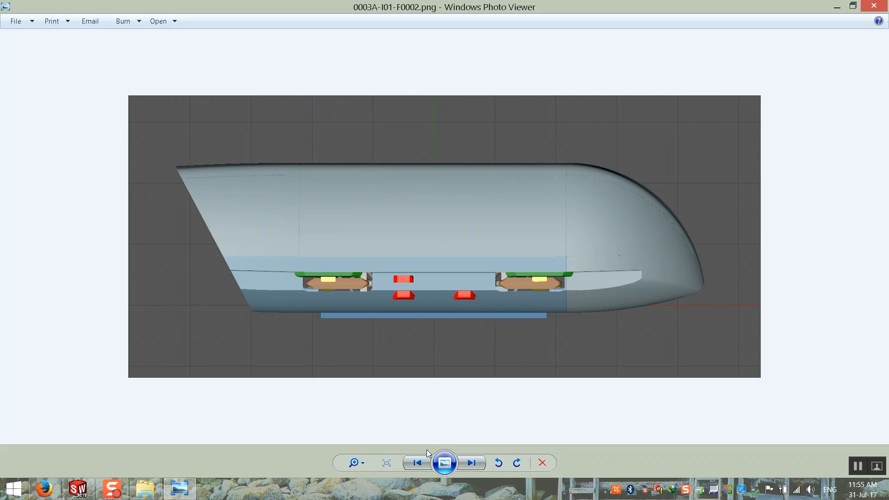
left_click(417, 465)
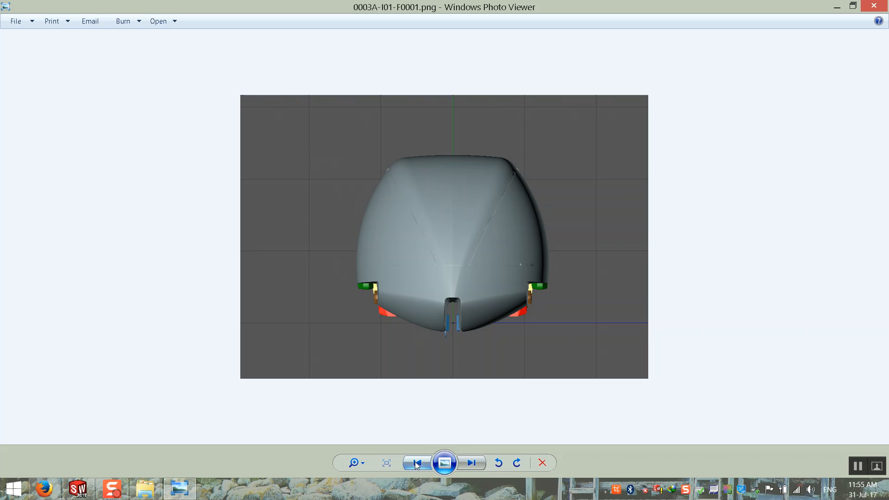
left_click(471, 462)
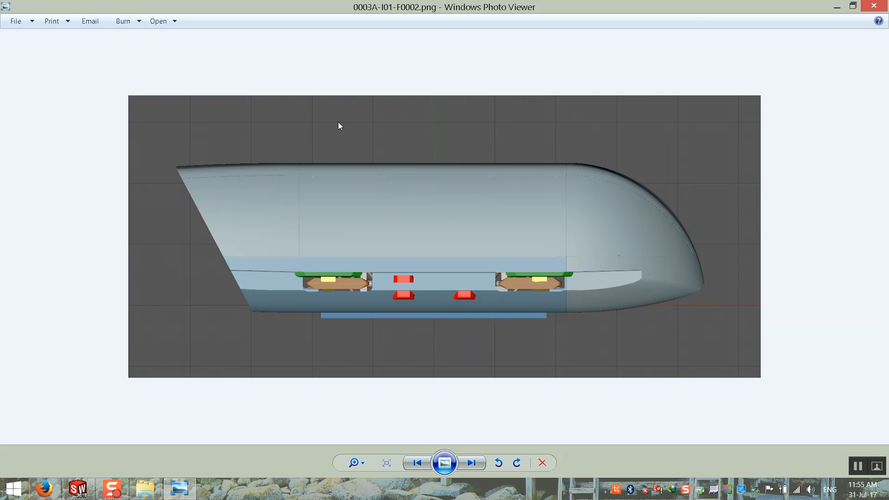
left_click(873, 5)
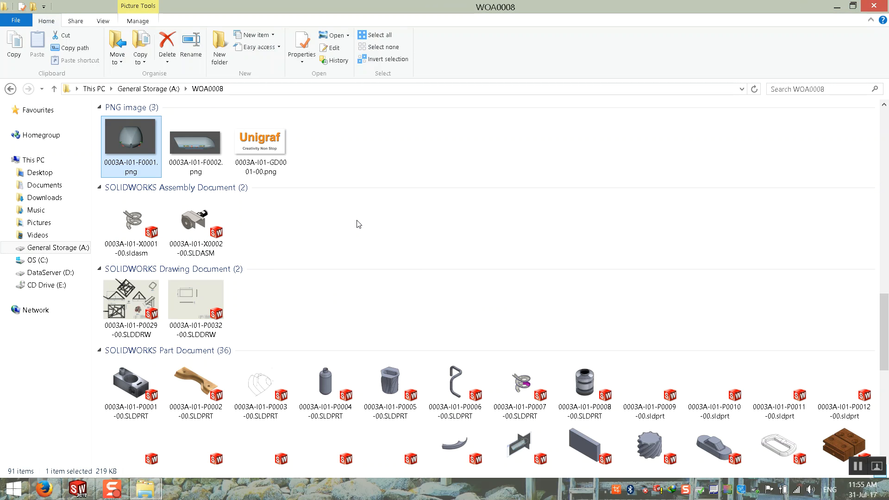
Scroll the WOA0008 list, select 0003A-I01-F0001.png, and bring up the Start screen.
scroll(342, 232, "down", 3)
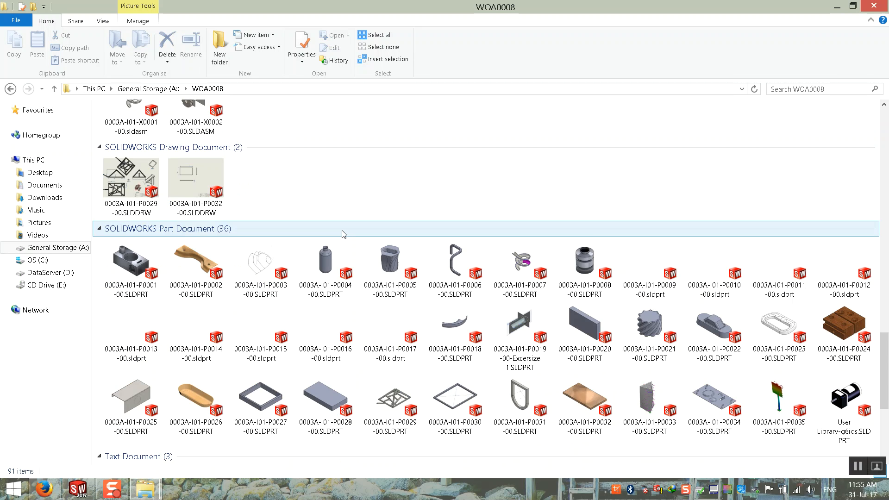
scroll(343, 233, "up", 3)
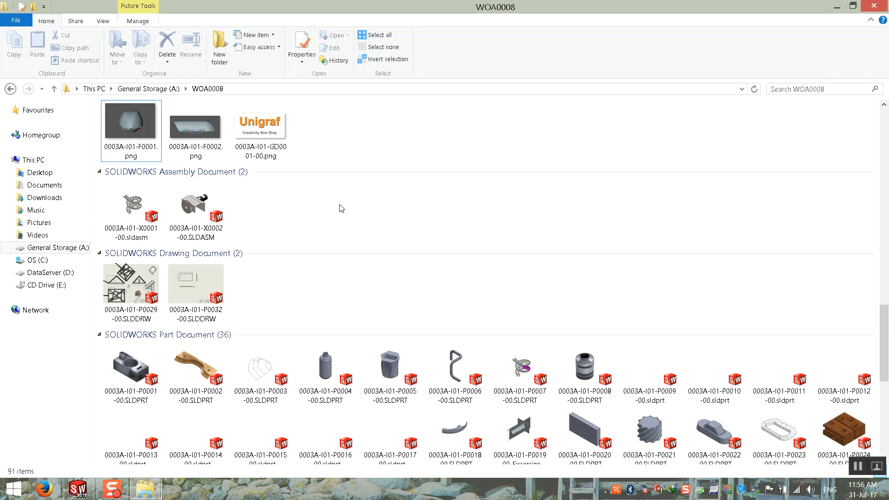
left_click(137, 143)
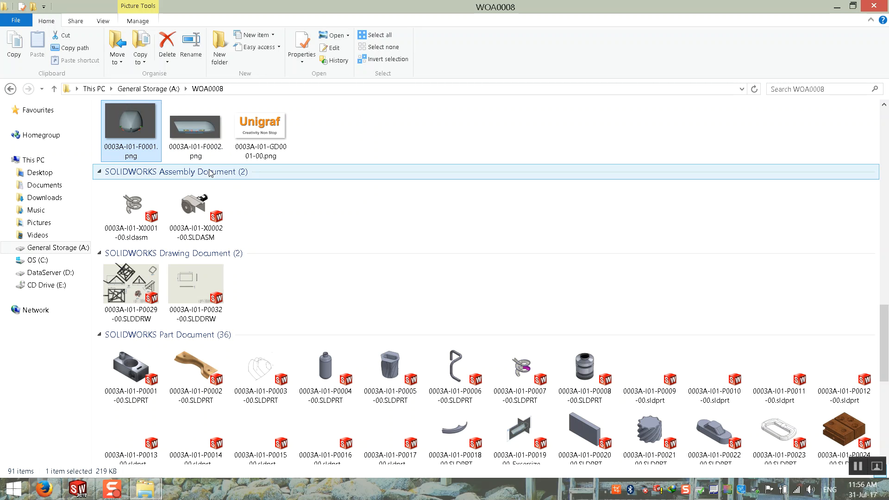
left_click(13, 489)
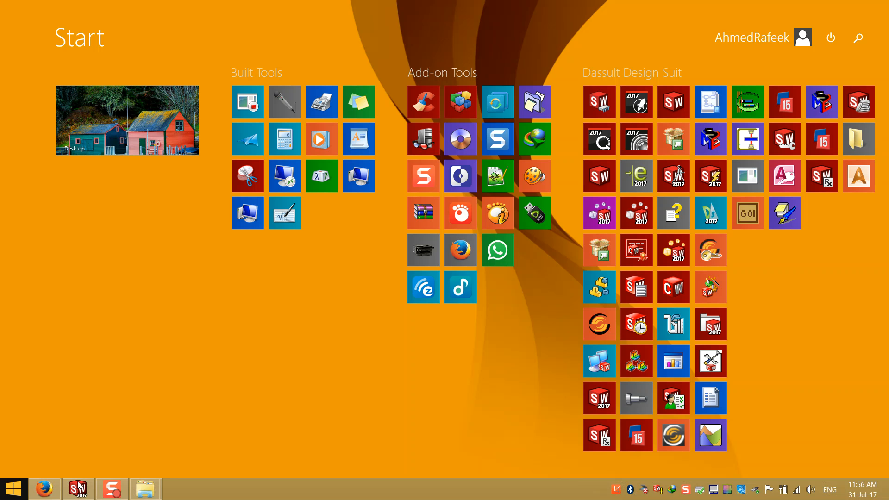
Search the Start screen for 'dra' and launch DraftSight 2017 x64 from the results.
scroll(432, 293, "down", 8)
scroll(452, 174, "up", 5)
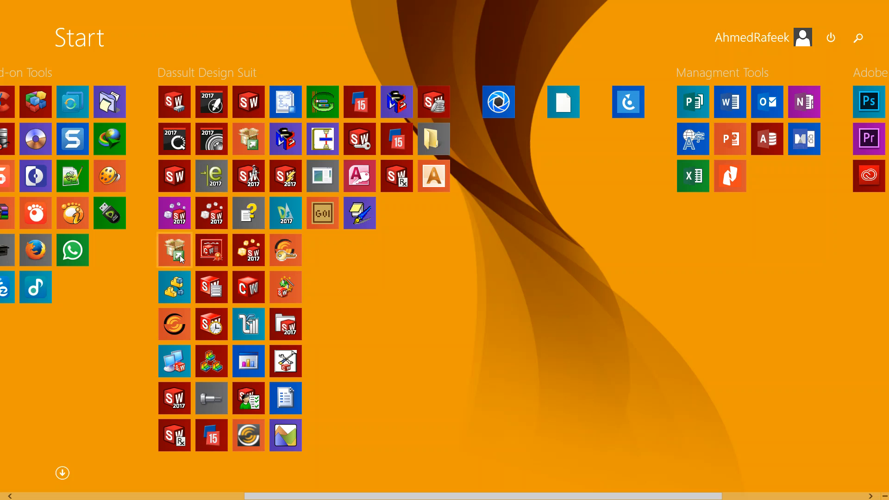
scroll(186, 311, "up", 3)
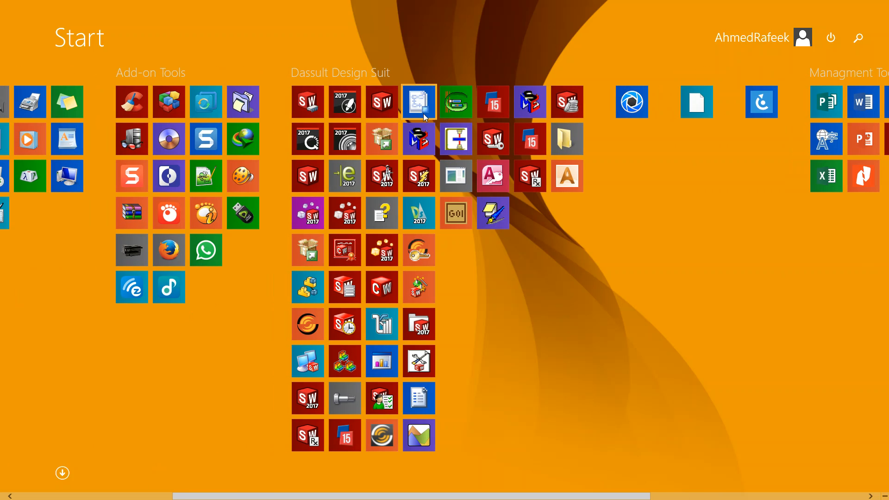
scroll(403, 321, "down", 6)
scroll(403, 322, "down", 2)
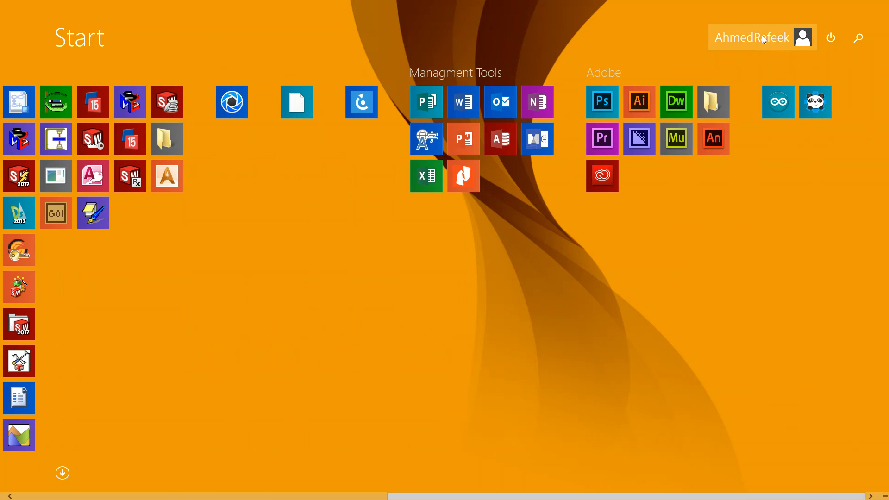
left_click(762, 37)
left_click(858, 37)
left_click(858, 37)
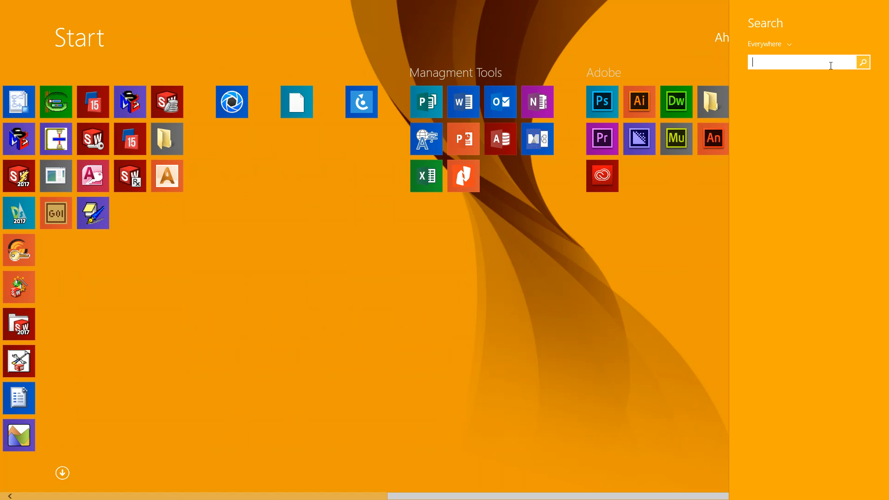
type("draftSight 2017 x64")
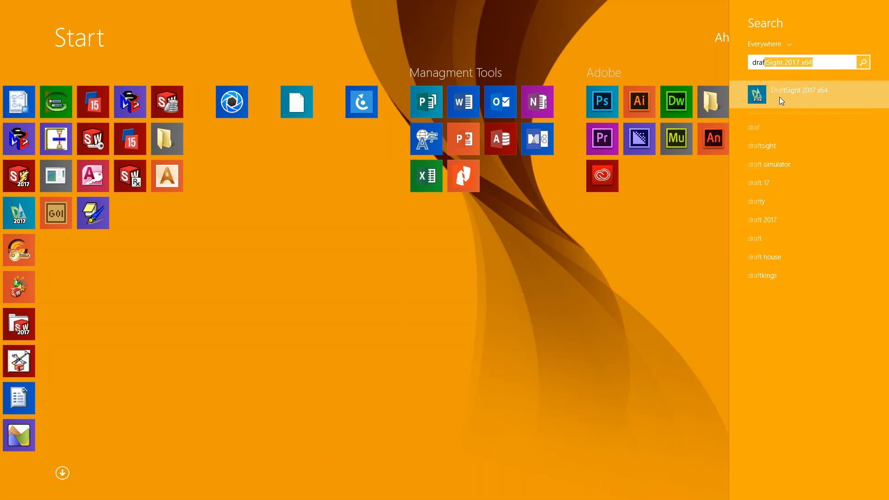
left_click(779, 96)
Draw a closed seven-line outline in NONAME_0.dwg with the LINE command.
left_click(837, 7)
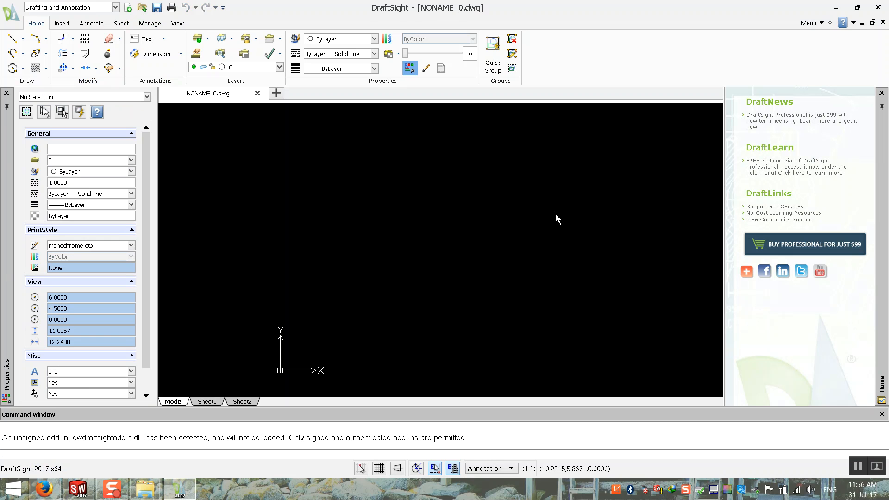
type("line")
key("Return")
left_click(527, 172)
left_click(384, 170)
left_click(351, 264)
left_click(418, 343)
left_click(546, 358)
left_click(588, 279)
left_click(537, 210)
left_click(527, 173)
key("Escape")
key("Escape")
key("Escape")
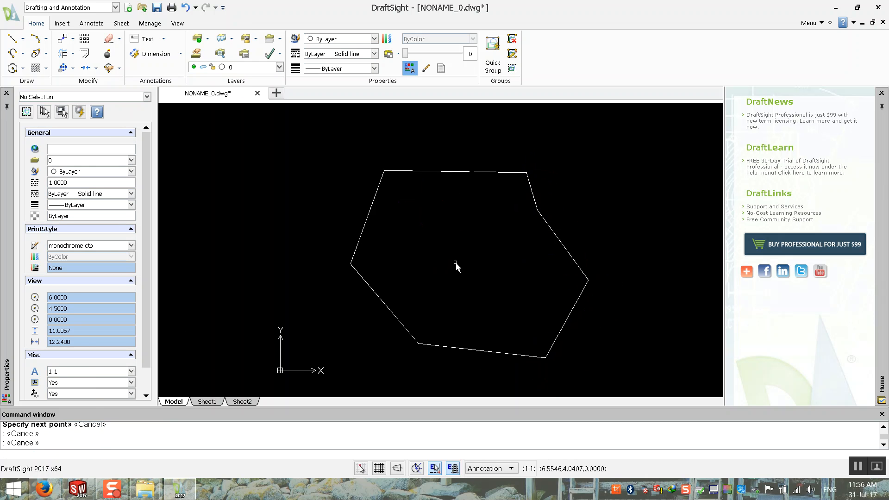
Recentre the outline, window-select all seven lines, then clear the selection.
scroll(463, 268, "down", 1)
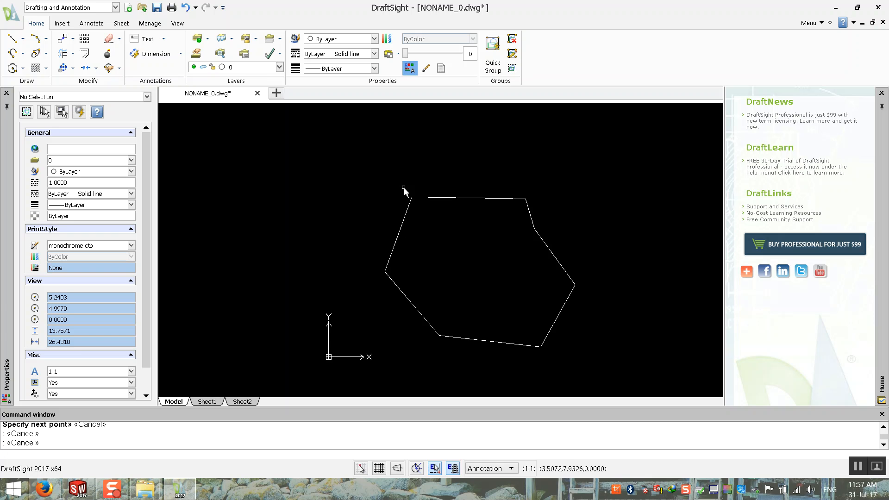
middle_click_drag(528, 195, 492, 165)
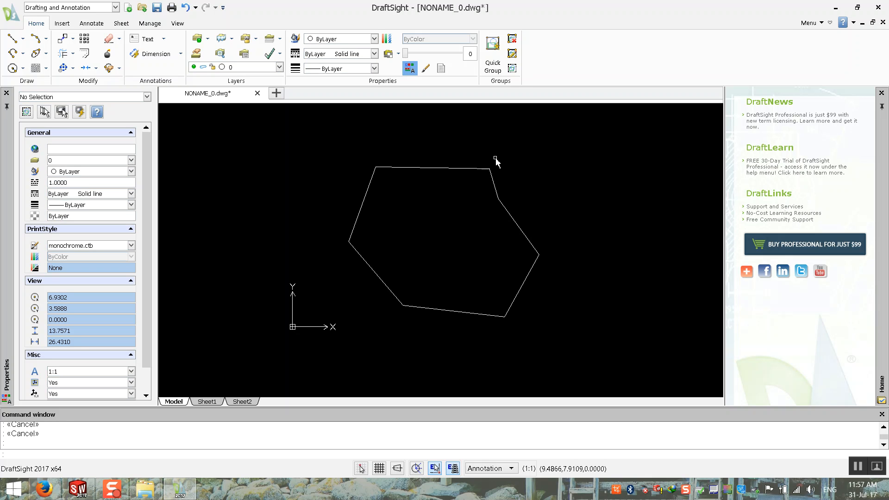
left_click(527, 143)
left_click(341, 156)
left_click(305, 147)
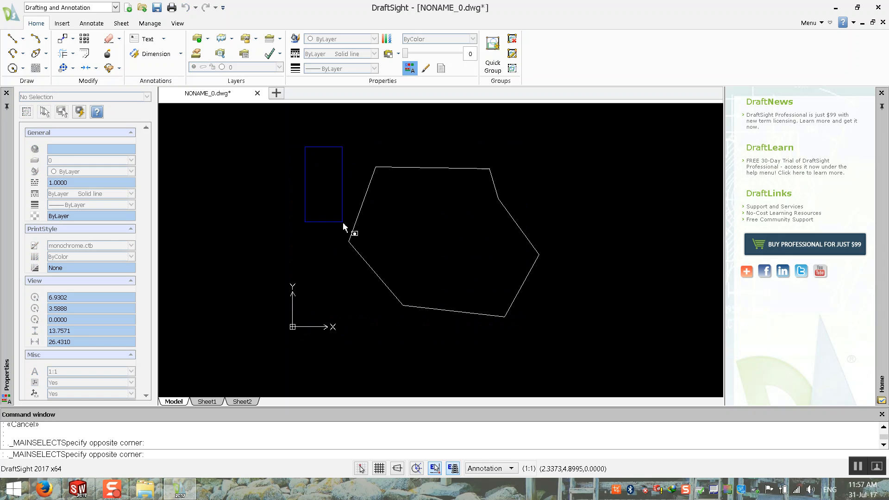
left_click(641, 346)
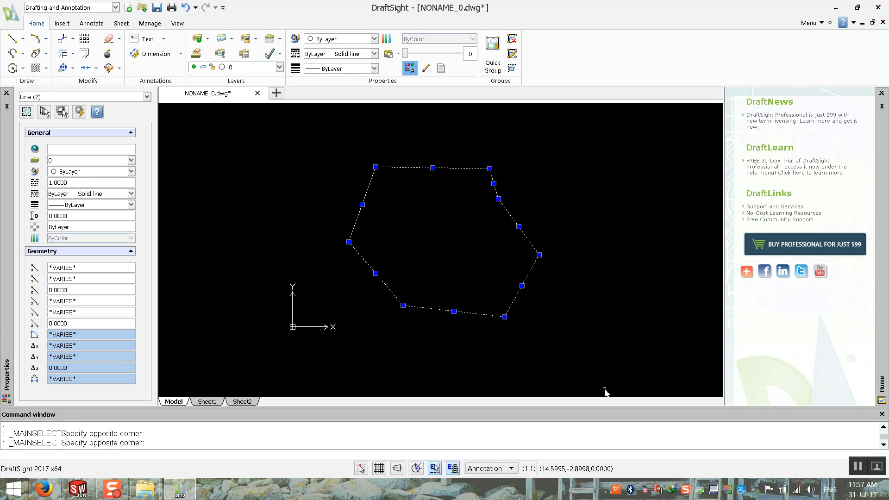
key("Escape")
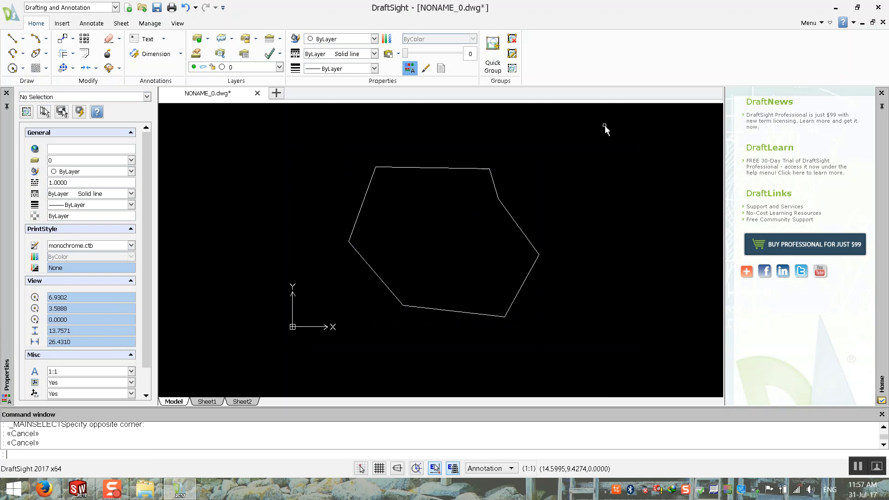
Close NONAME_0.dwg without saving and exit DraftSight.
left_click(258, 93)
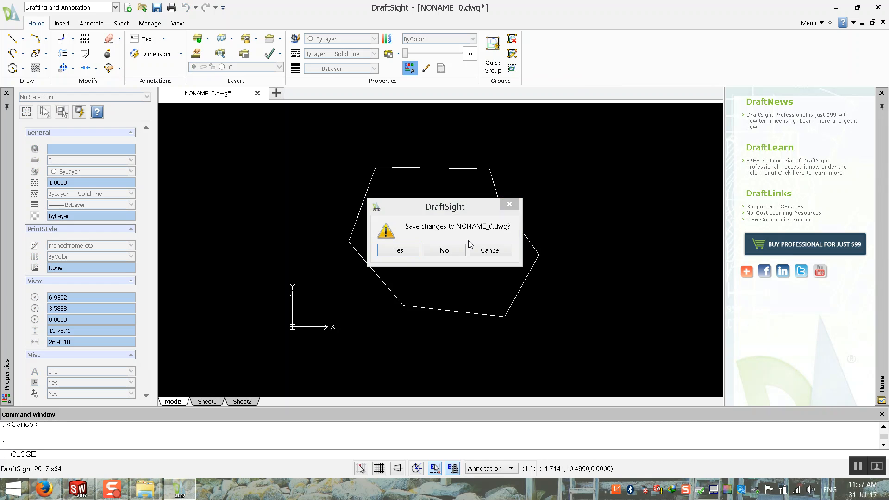
left_click(444, 250)
left_click(879, 10)
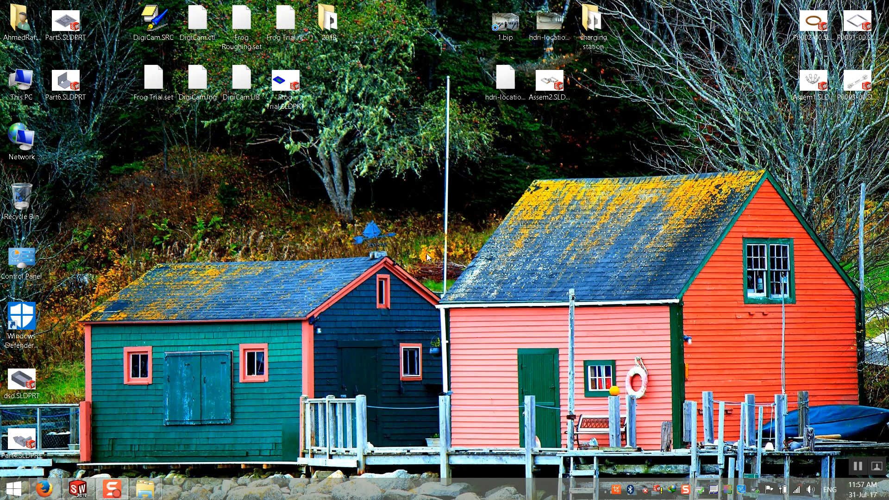
Bring the empty SOLIDWORKS window forward and minimize the Firefox YouTube page.
mouse_move(115, 491)
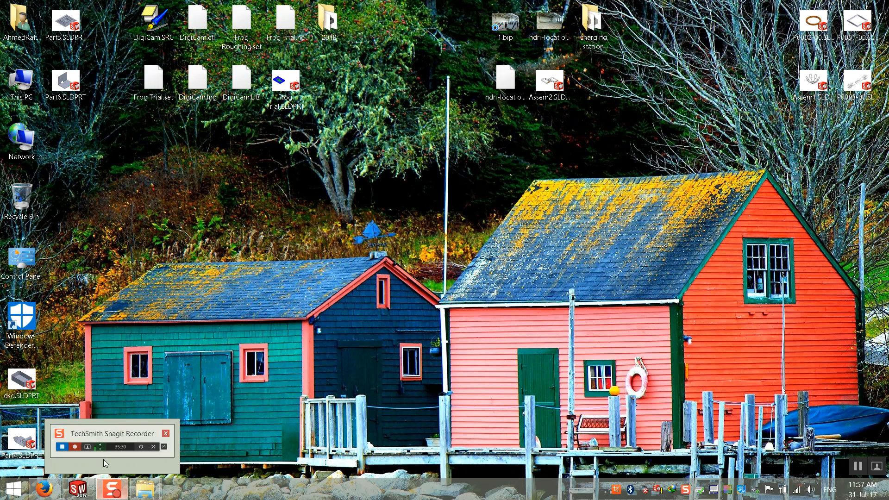
mouse_move(70, 496)
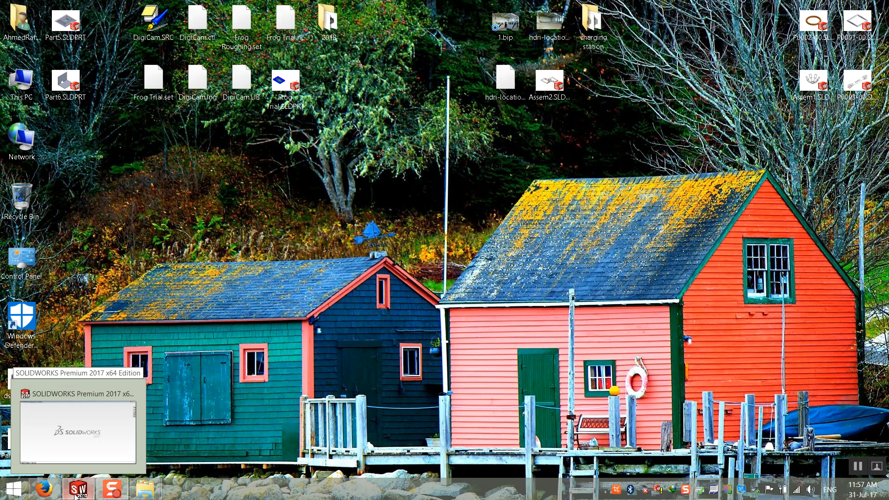
left_click(76, 493)
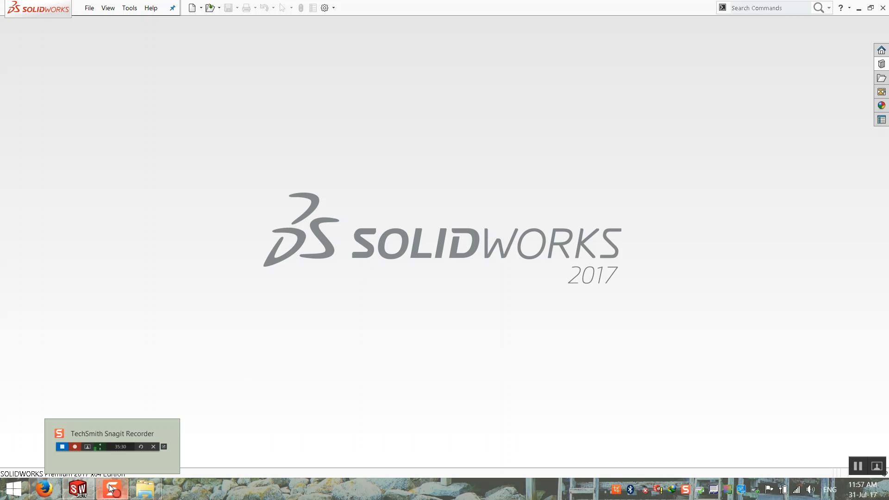
left_click(45, 494)
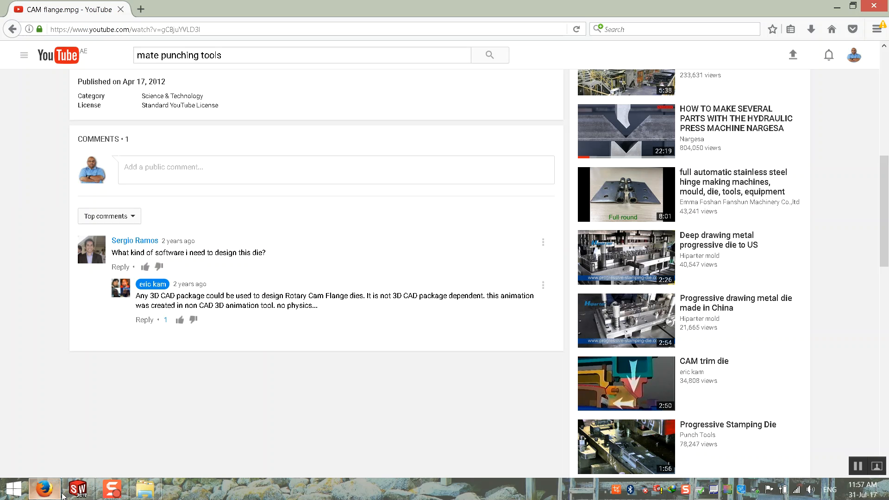
left_click(836, 6)
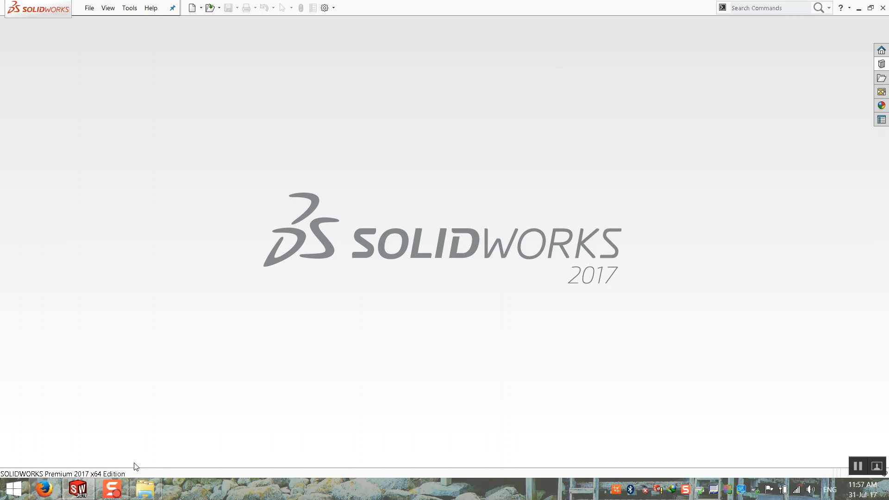
Go up from WOA0008 to General Storage (A:), close that window, and show the SOB folder.
mouse_move(145, 489)
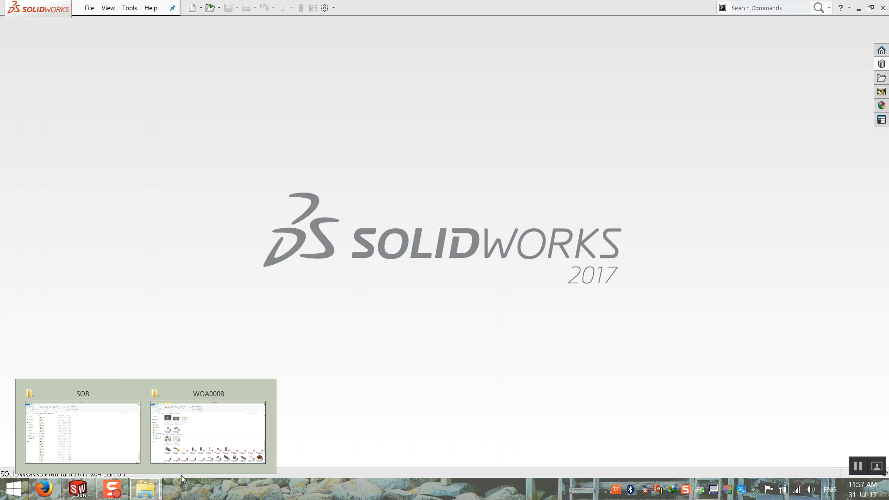
left_click(202, 426)
left_click(436, 290)
scroll(434, 291, "down", 5)
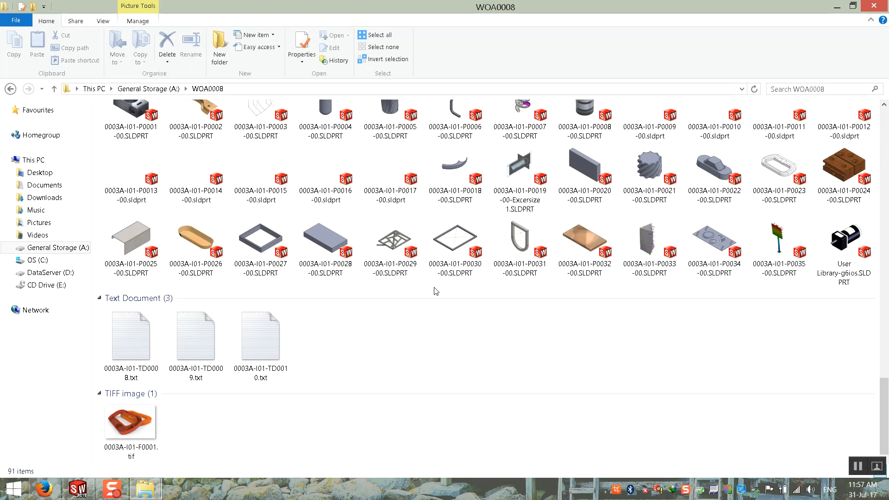
scroll(244, 112, "up", 9)
left_click(157, 90)
left_click(837, 7)
mouse_move(145, 489)
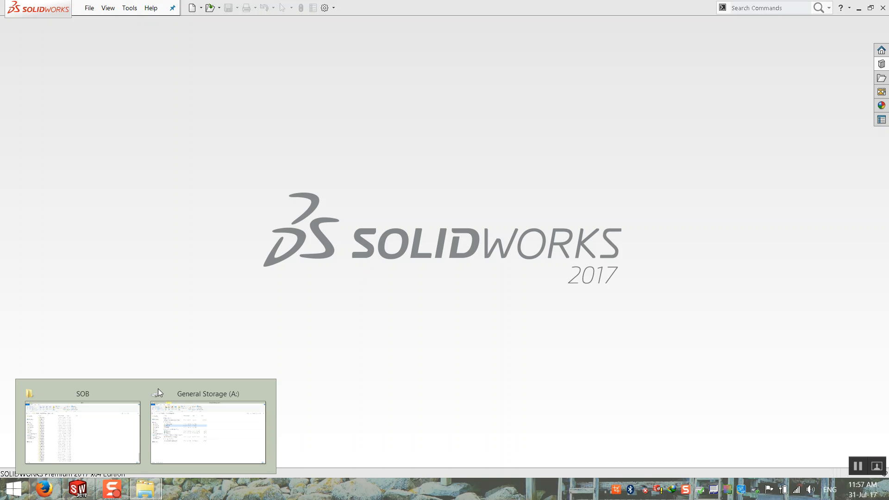
left_click(262, 394)
left_click(146, 433)
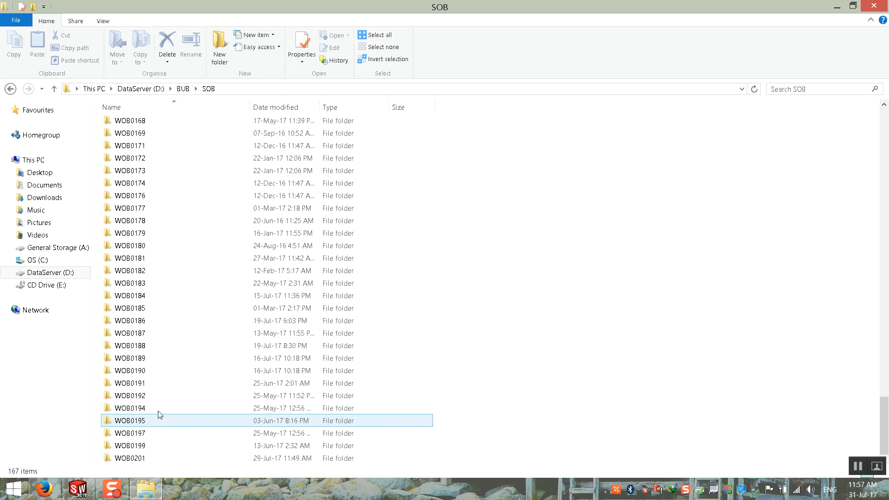
Look inside the WOB0191, WOB0192, WOB0194 and WOB0195 folders, returning to SOB each time.
double_click(151, 381)
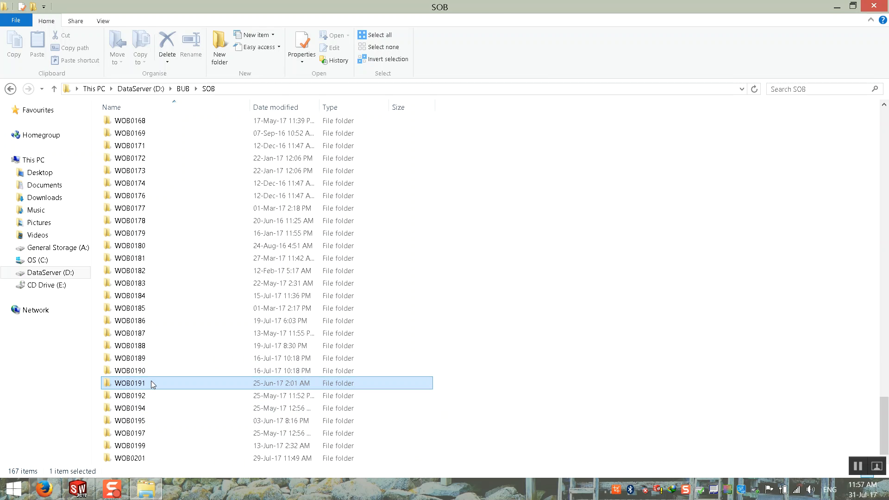
left_click(208, 89)
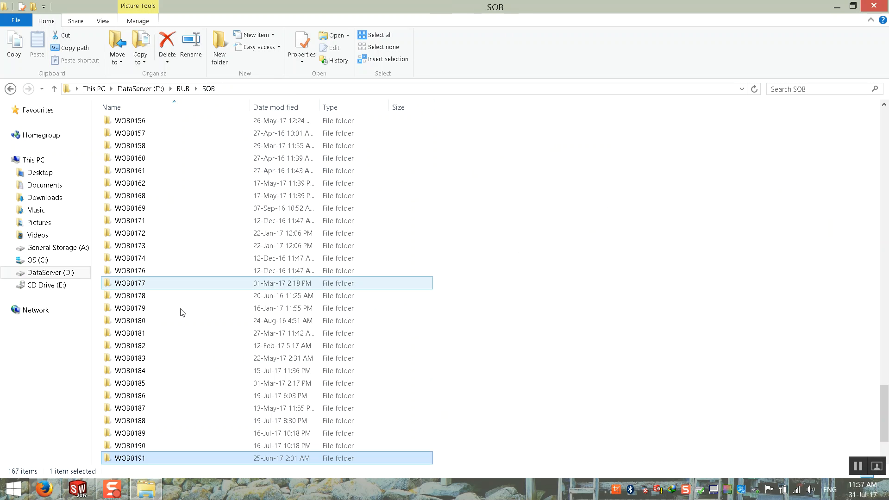
double_click(153, 396)
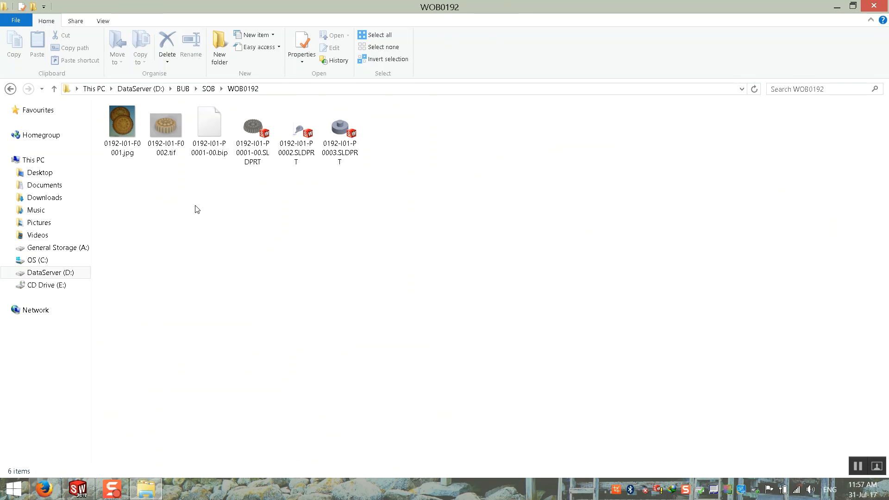
key("BackSpace")
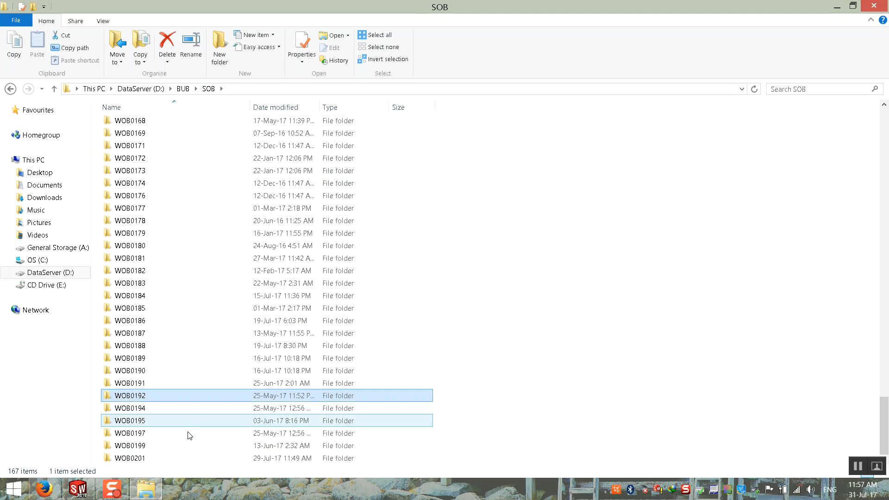
double_click(156, 415)
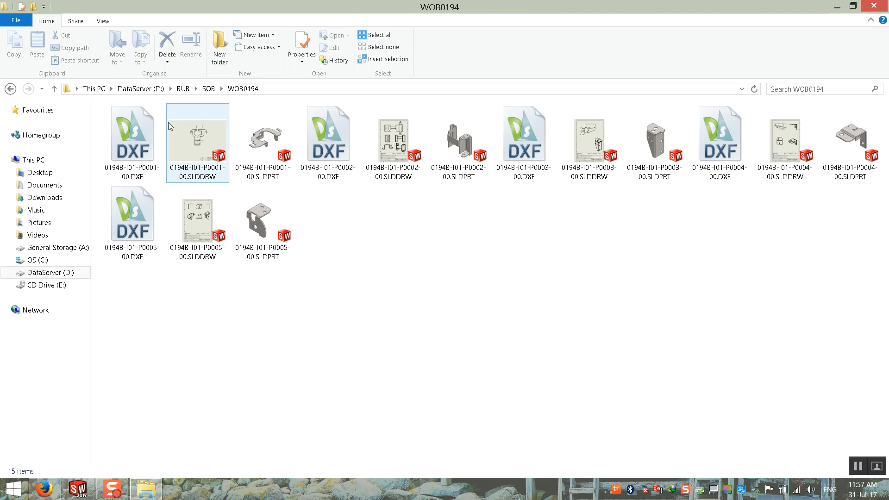
left_click(208, 89)
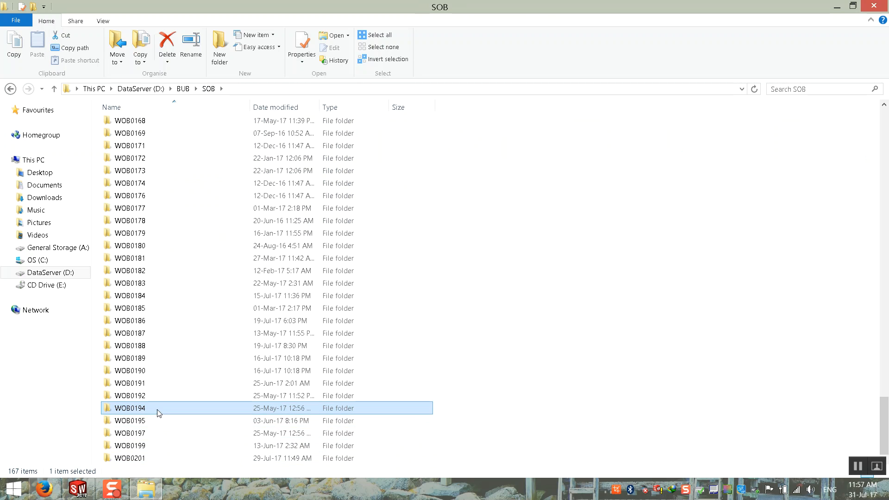
double_click(149, 421)
scroll(212, 265, "up", 4, "ctrl")
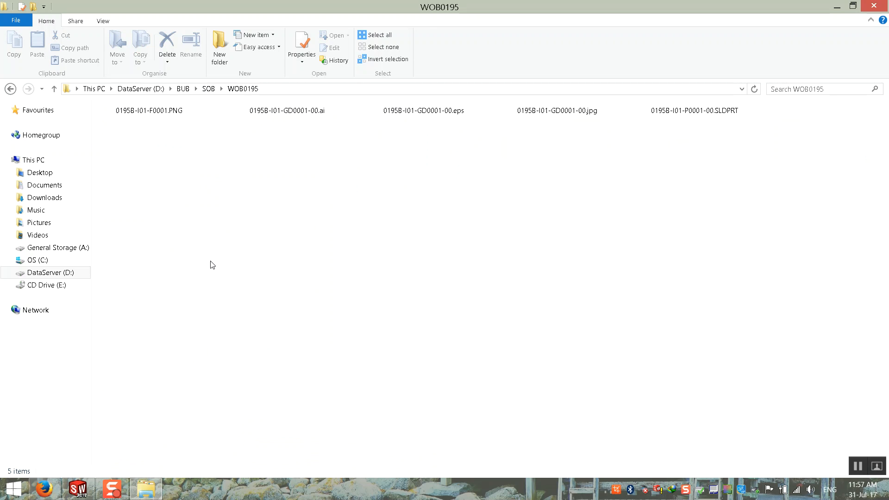
left_click(209, 88)
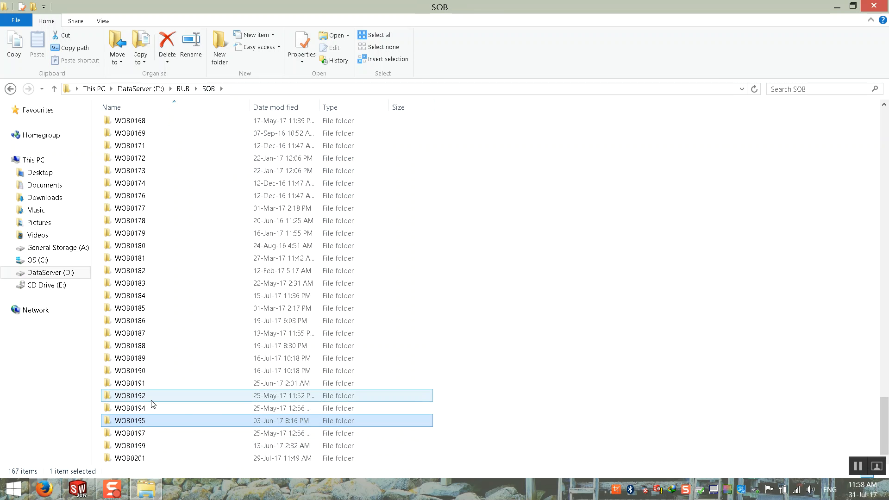
Look inside the WOB0197, WOB0199 and WOB0201 folders, returning to SOB each time.
double_click(151, 435)
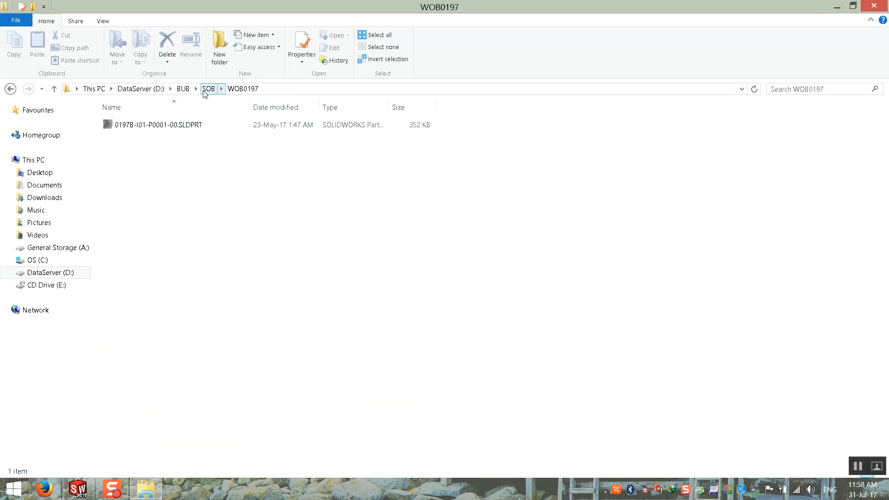
left_click(208, 88)
scroll(139, 445, "down", 2)
double_click(148, 447)
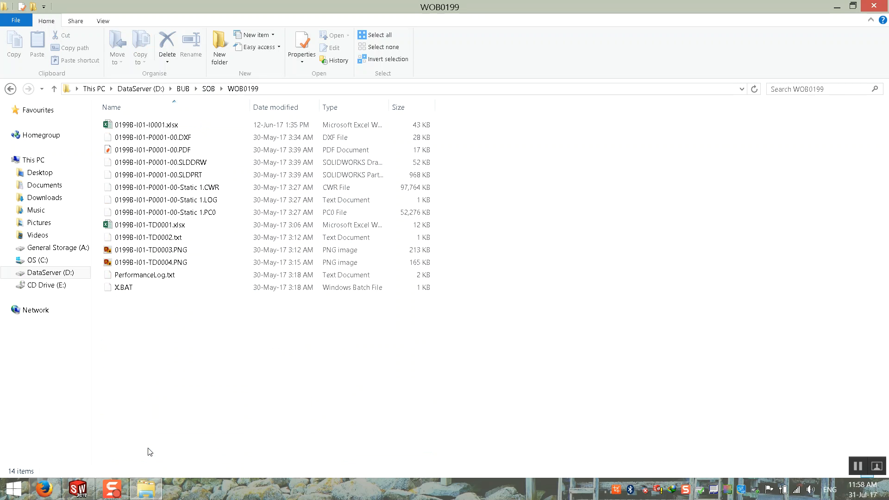
scroll(161, 294, "up", 5, "ctrl")
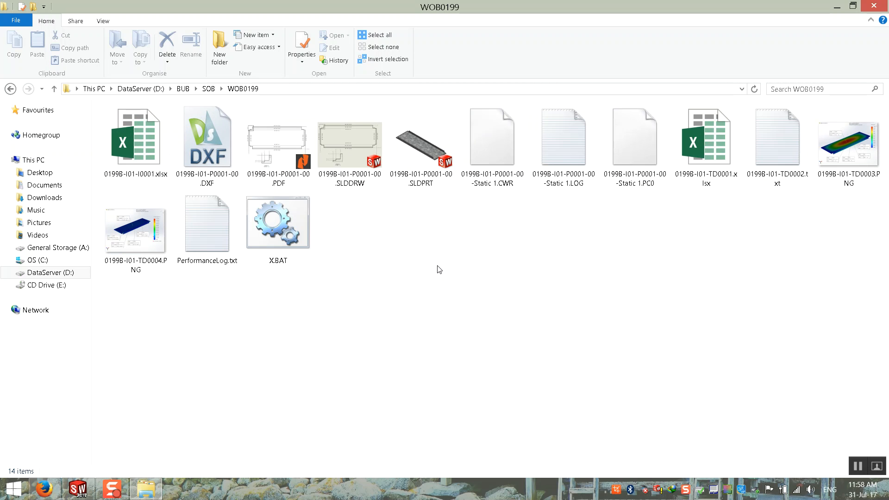
scroll(439, 269, "up", 1, "ctrl")
left_click(209, 88)
scroll(175, 431, "down", 1)
double_click(145, 463)
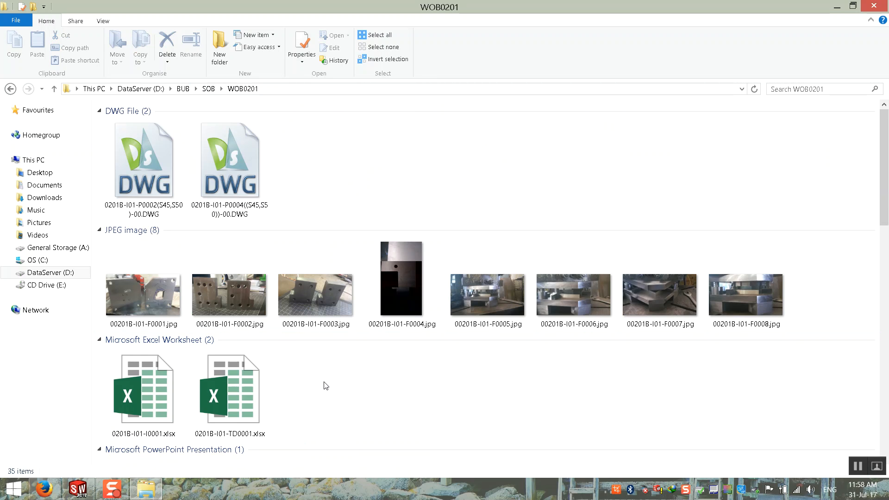
left_click(209, 89)
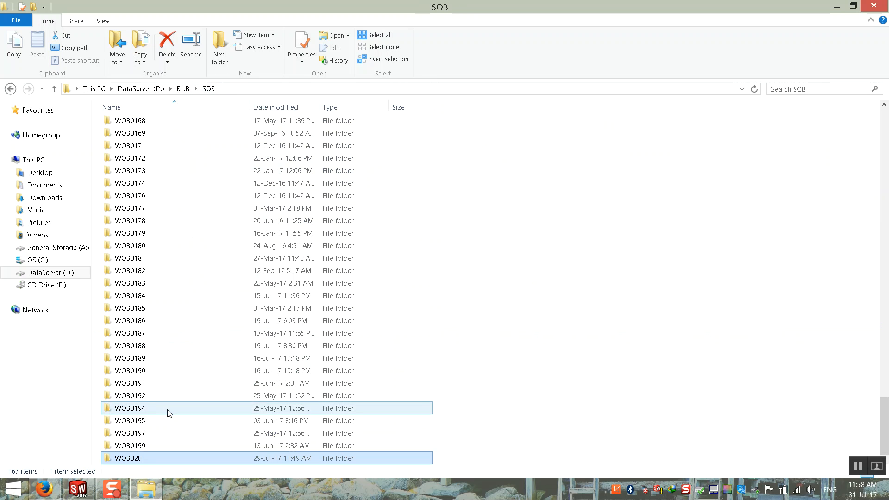
Open 0190B-I01-P0005-00.SLDPRT from the WOB0190 folder in SOLIDWORKS.
double_click(159, 369)
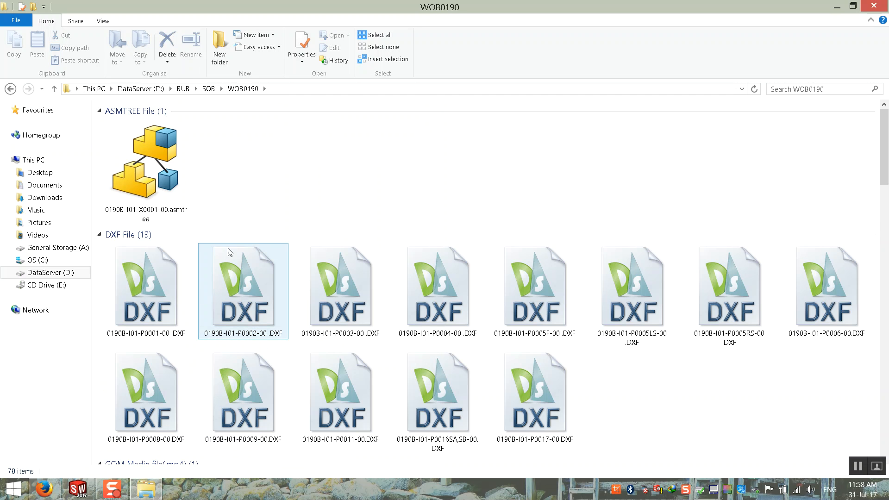
scroll(291, 196, "down", 10)
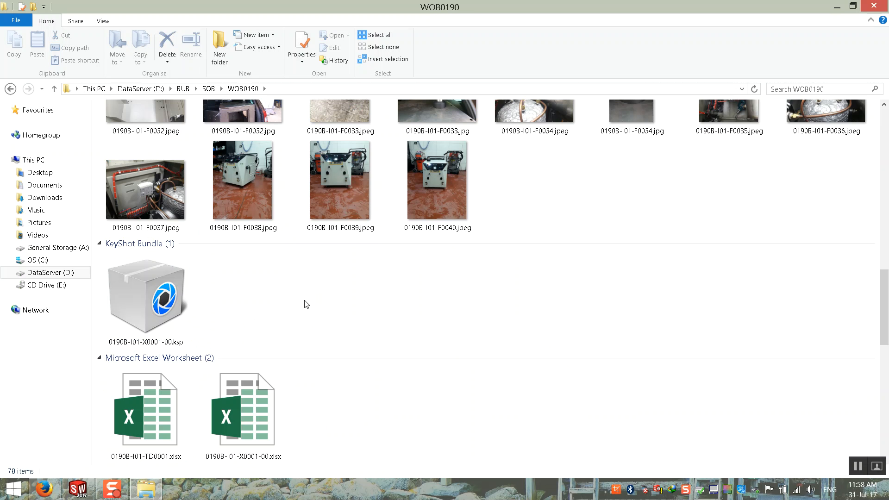
scroll(306, 301, "down", 10)
scroll(467, 313, "up", 5)
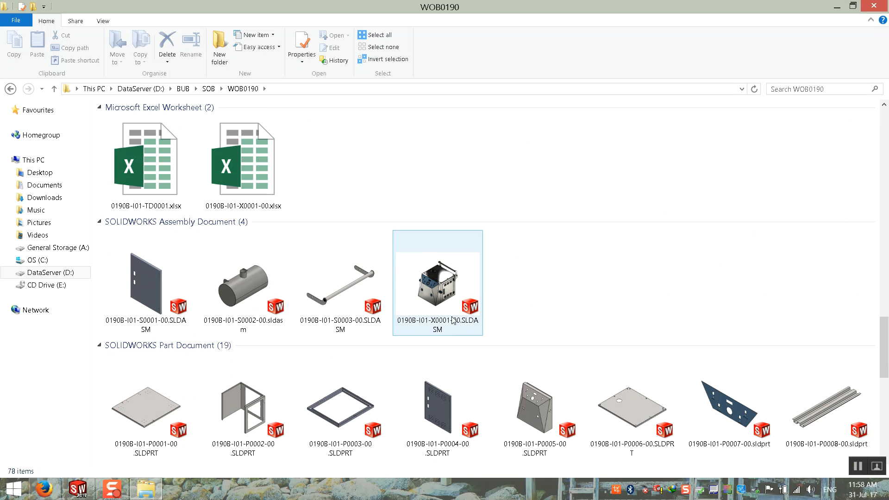
scroll(417, 208, "down", 3)
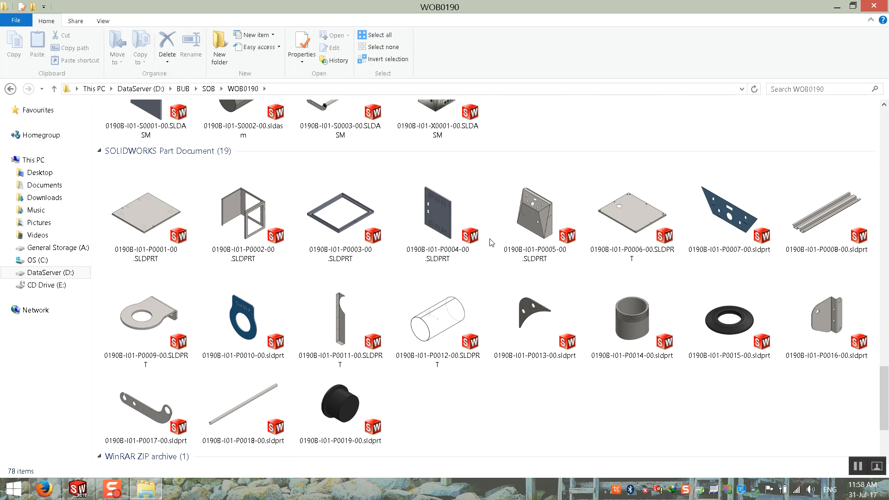
scroll(522, 217, "up", 3)
left_click(514, 393)
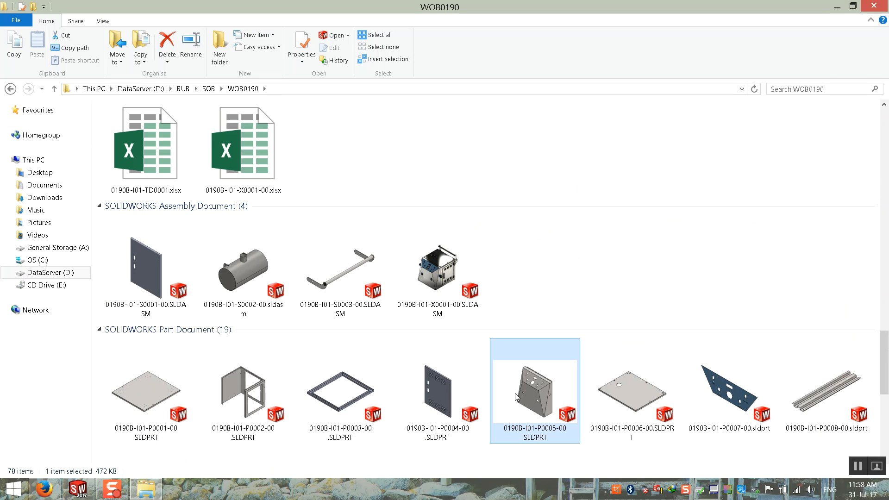
double_click(516, 392)
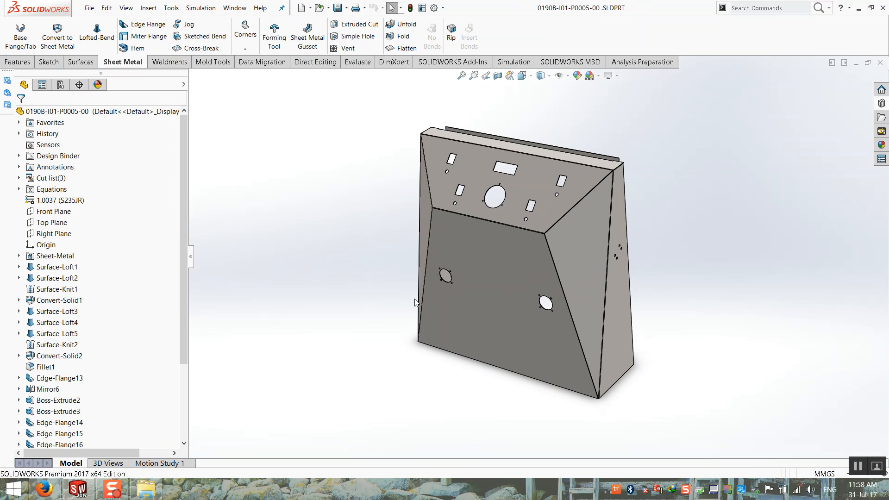
middle_click_drag(406, 314, 502, 285)
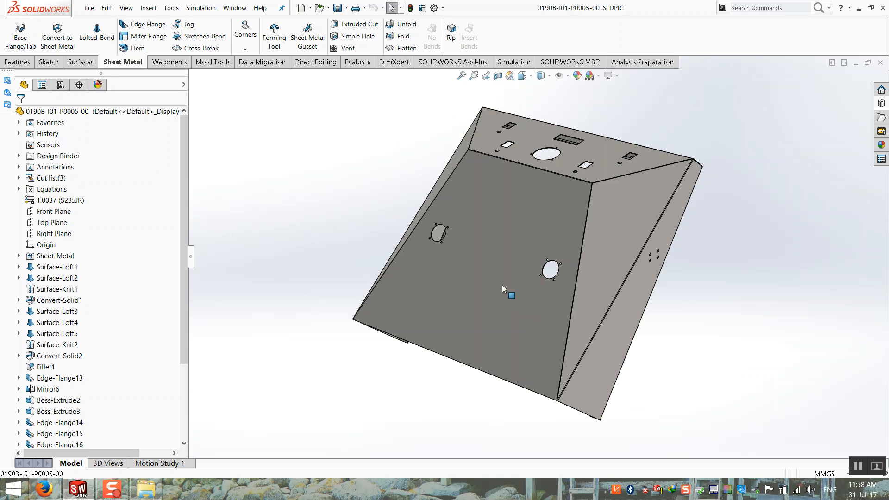
middle_click_drag(499, 285, 546, 296)
Bring the WOB0190 folder forward and open the welded enclosure photo 0190B-I01-F0029.jpg.
left_click(146, 488)
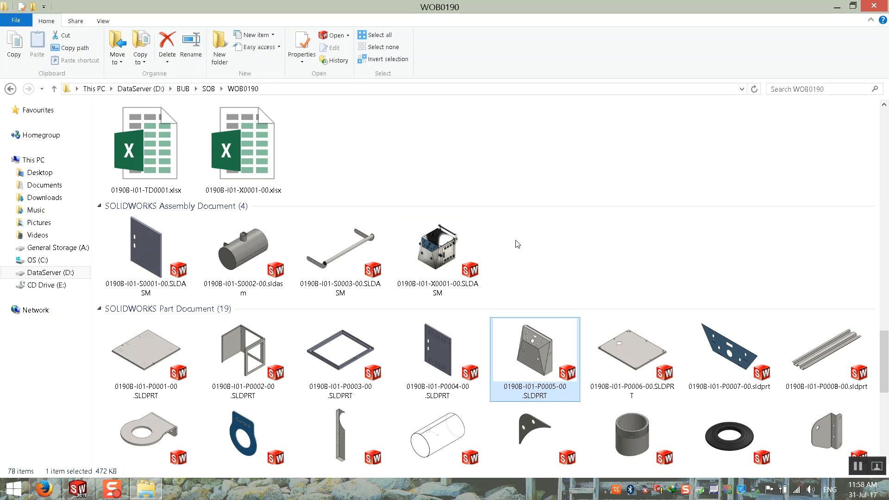
scroll(529, 261, "up", 3)
scroll(416, 301, "down", 4)
scroll(416, 301, "up", 6)
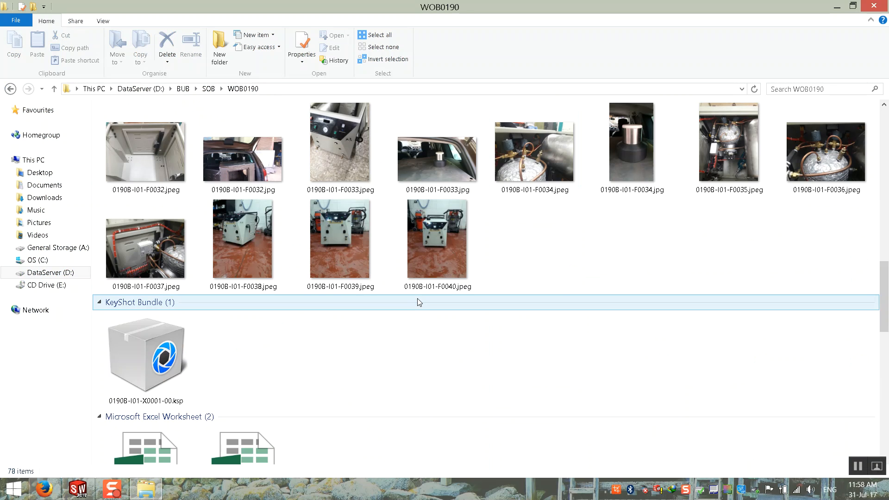
scroll(284, 209, "up", 3)
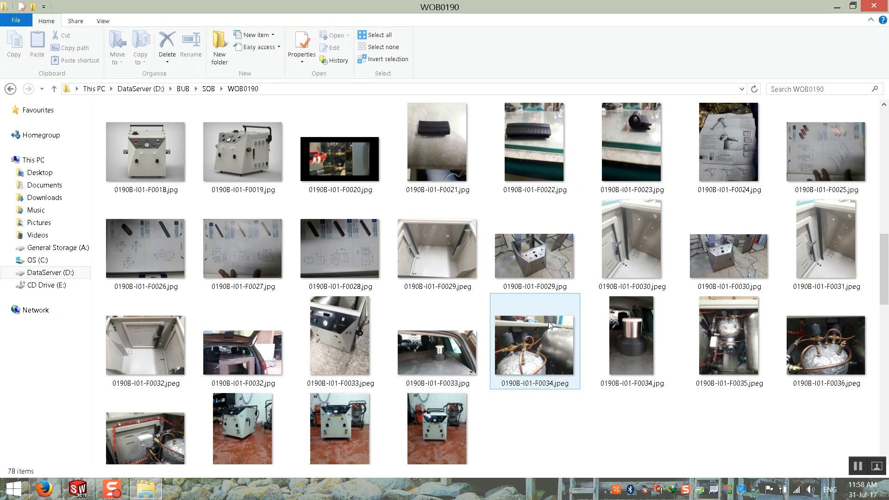
double_click(519, 264)
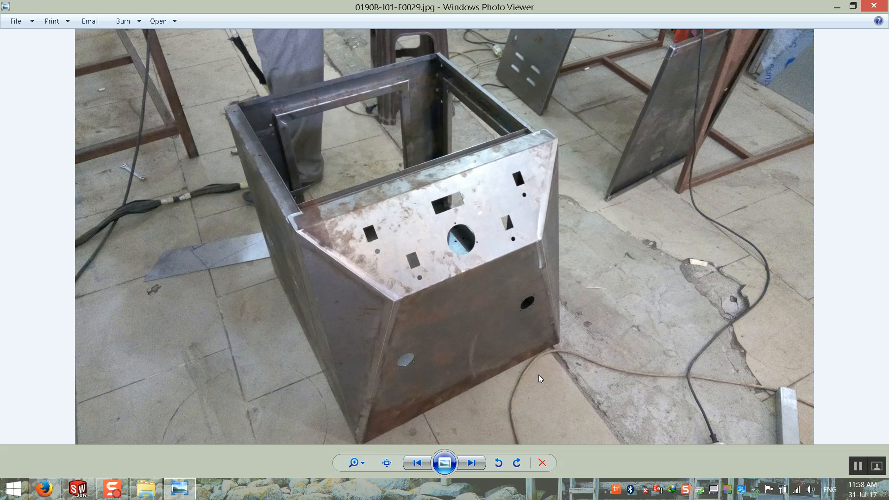
Step to F0030, play a brief slideshow, return to F0029, and close Photo Viewer.
left_click(469, 464)
left_click(437, 465)
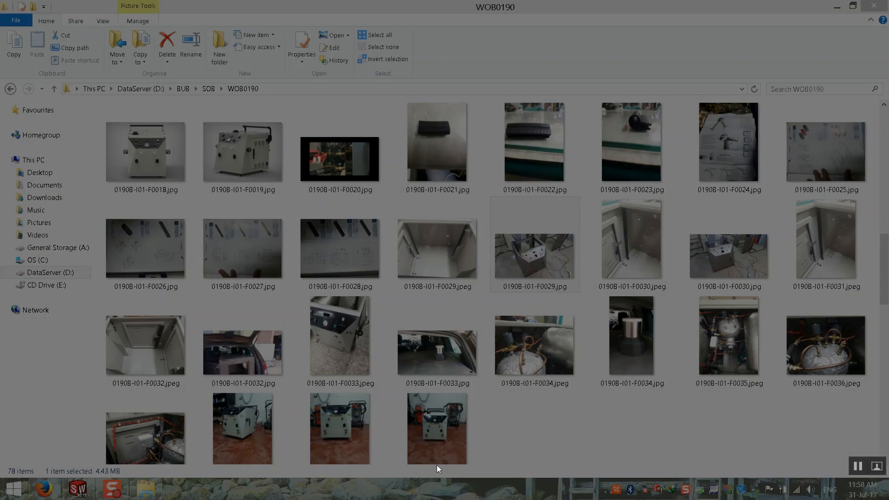
key("Escape")
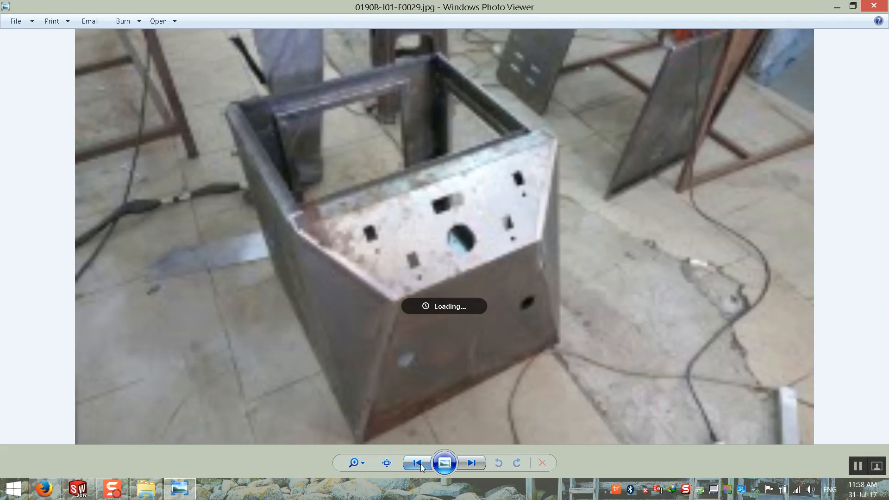
left_click(417, 463)
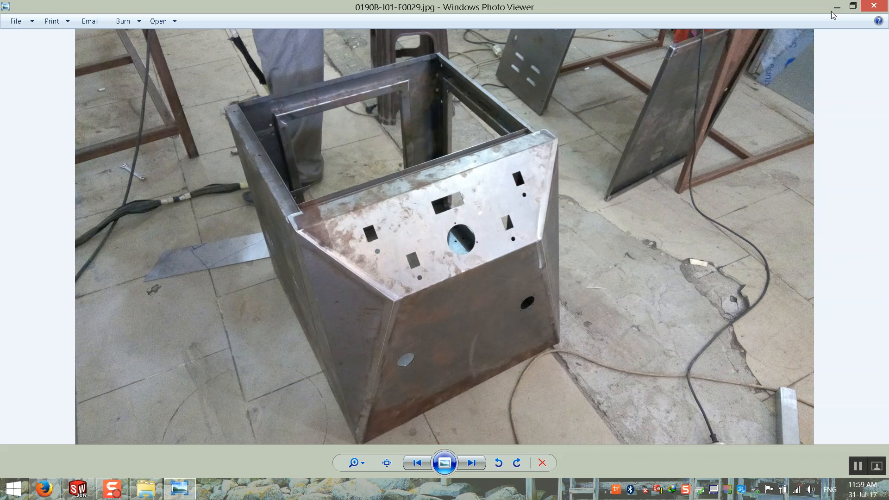
left_click(866, 10)
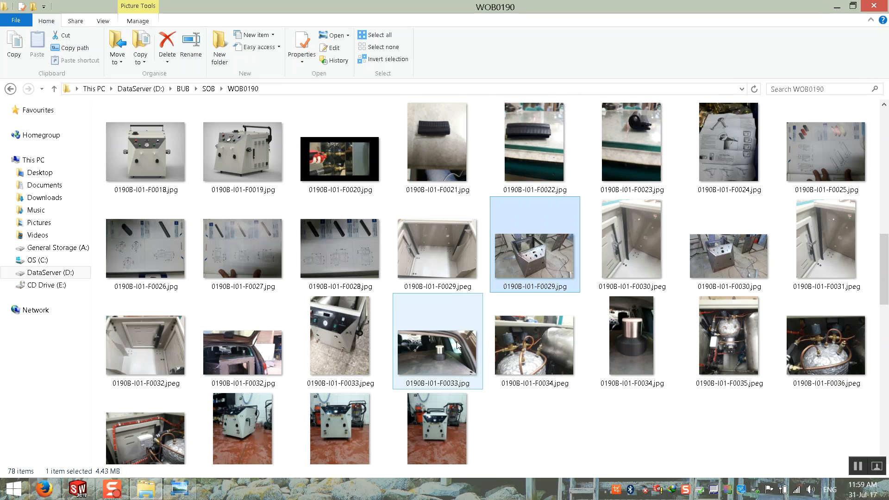
Switch back to the hopper part 0190B-I01-P0005-00 and orbit it to view its underside and top cut-outs.
left_click(78, 489)
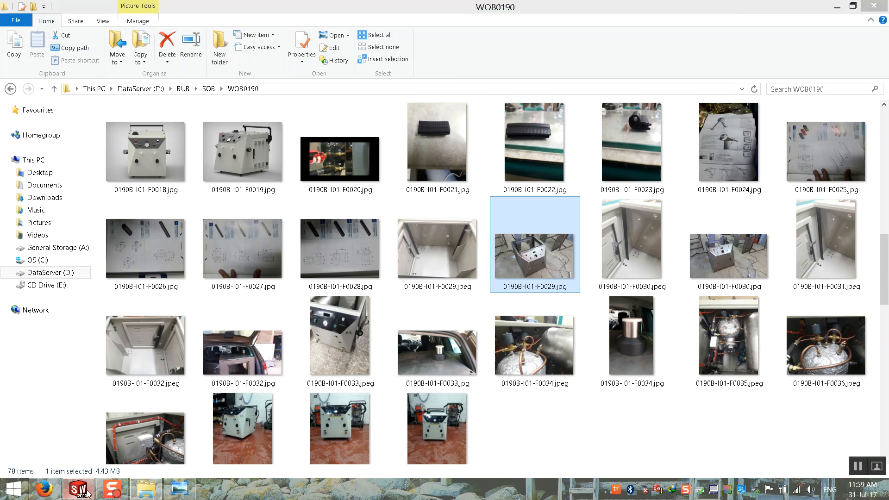
middle_click_drag(359, 230, 458, 194)
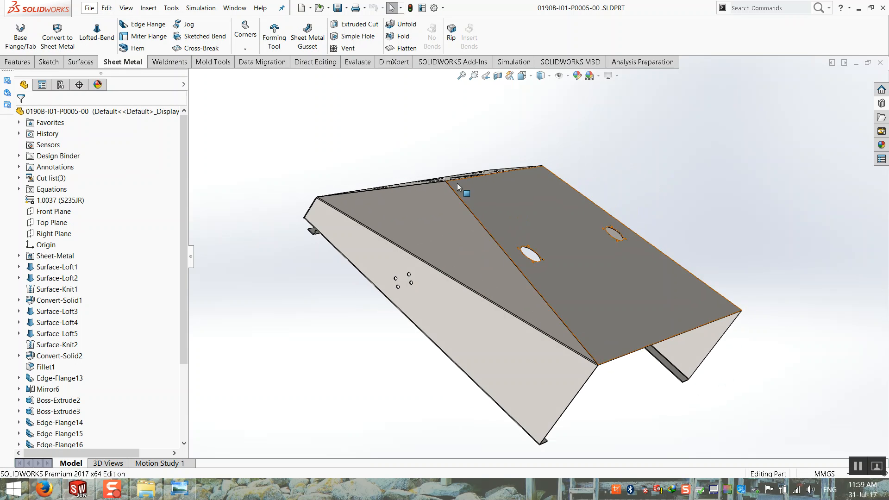
middle_click_drag(423, 218, 469, 228)
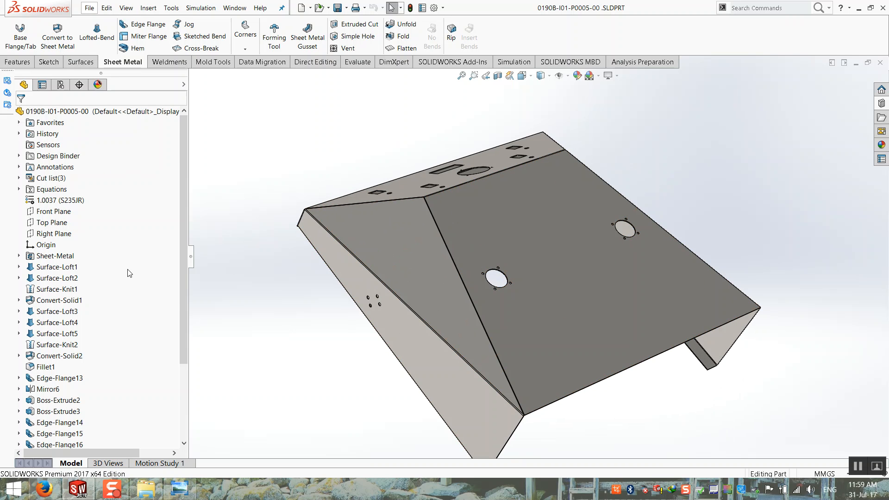
middle_click_drag(267, 308, 403, 116)
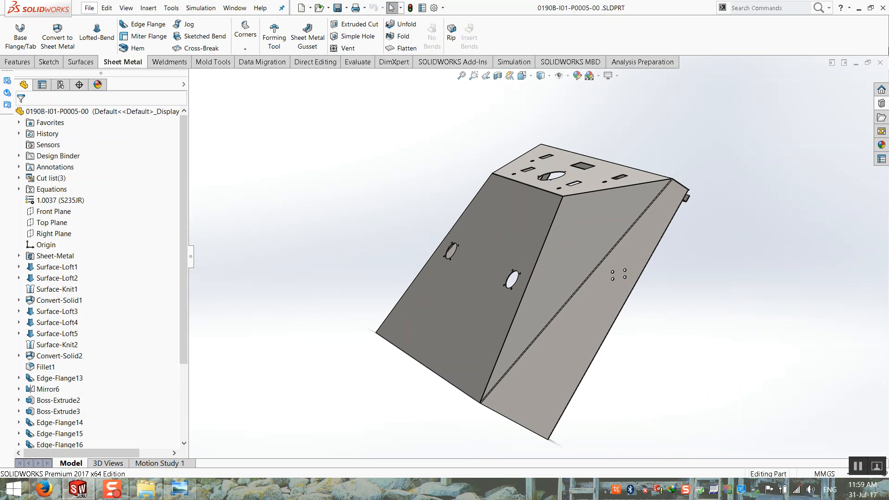
left_click(89, 8)
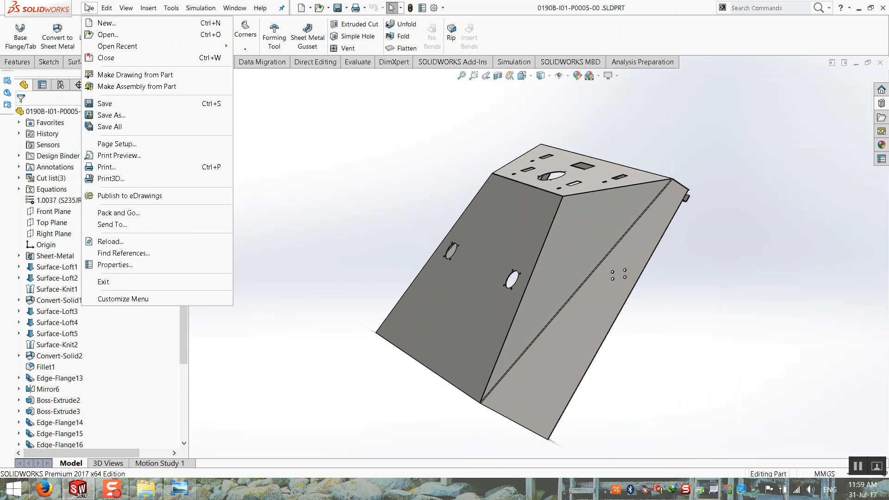
left_click(356, 133)
scroll(105, 427, "down", 3)
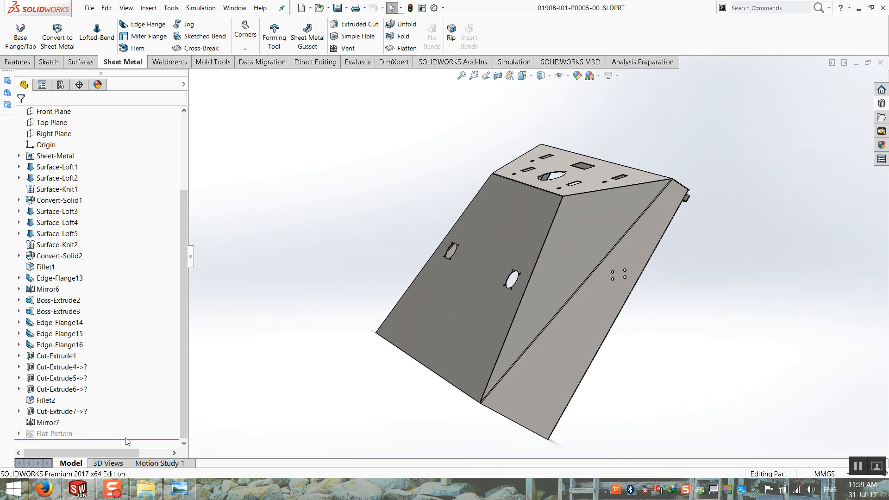
Roll back to just below Surface-Knit2 and orbit to inspect the surface lofts, including Surface-Loft5.
left_click_drag(131, 438, 129, 246)
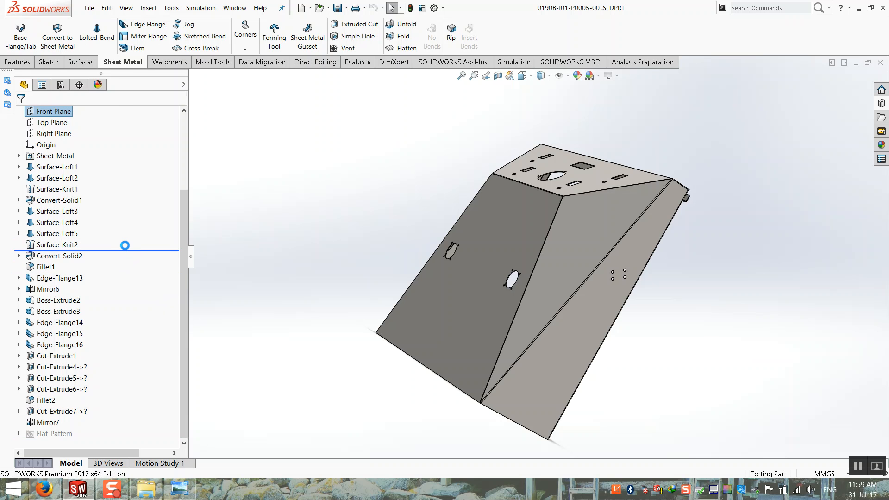
mouse_move(345, 285)
middle_mouse_down()
mouse_move(425, 232)
mouse_move(443, 205)
mouse_move(428, 237)
mouse_move(279, 262)
mouse_move(476, 287)
mouse_move(534, 196)
mouse_move(591, 245)
mouse_move(486, 248)
mouse_move(388, 206)
middle_mouse_up()
left_click(486, 246)
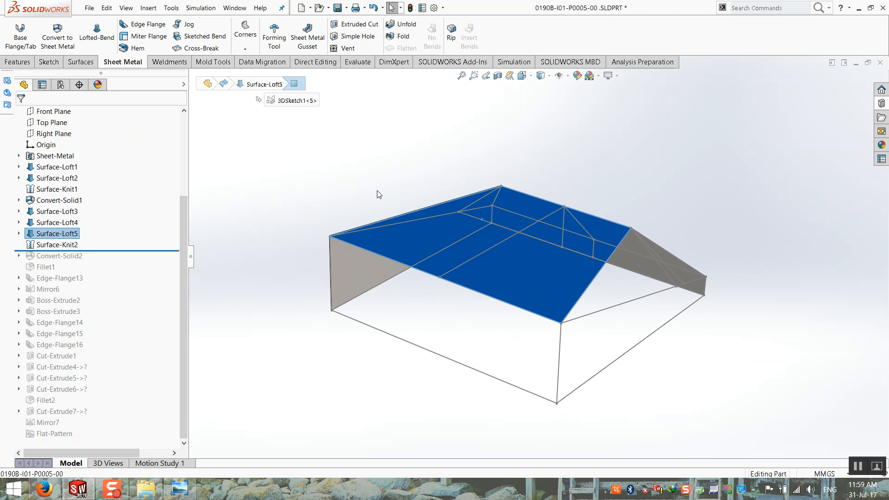
left_click(375, 182)
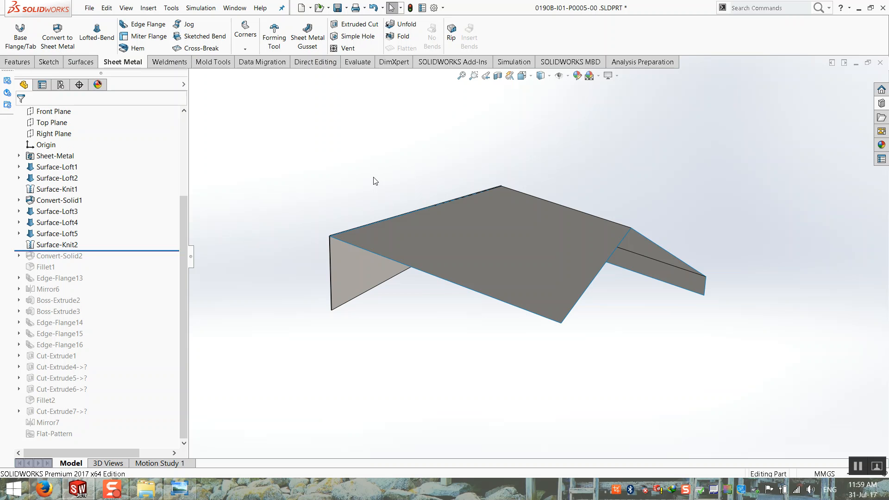
middle_click_drag(364, 220, 536, 353)
Create a new empty part document from File > New.
left_click(90, 8)
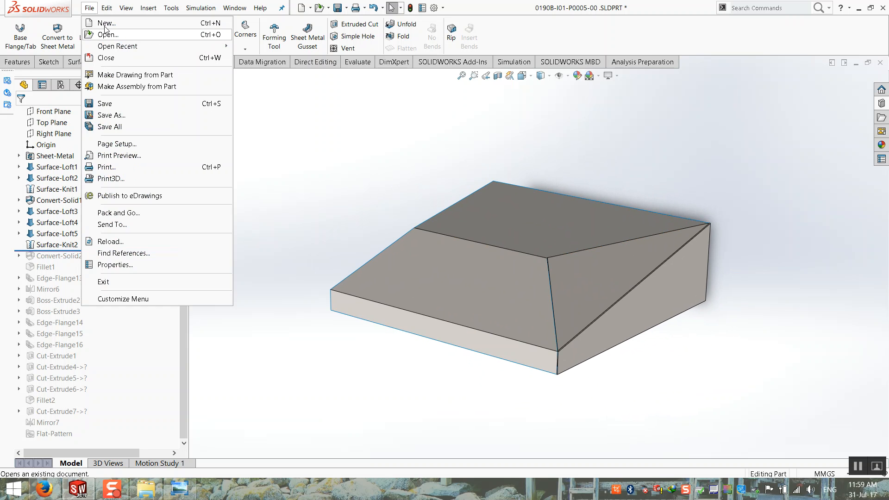
left_click(106, 23)
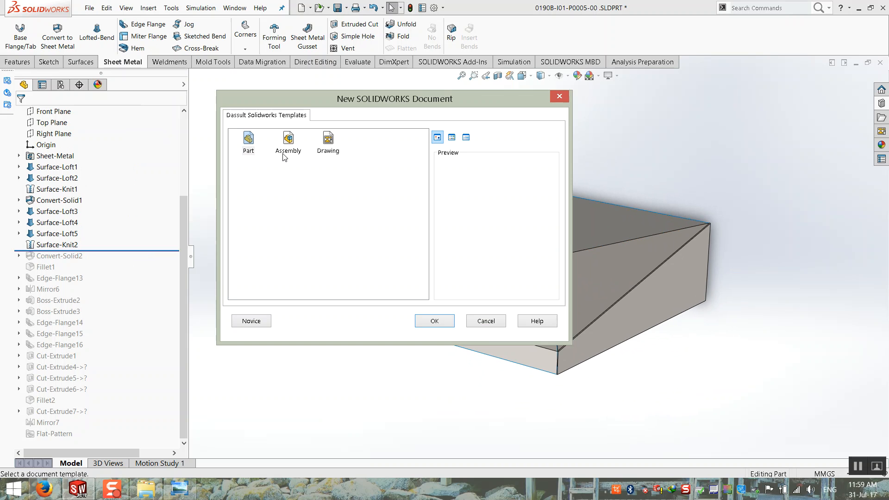
double_click(249, 139)
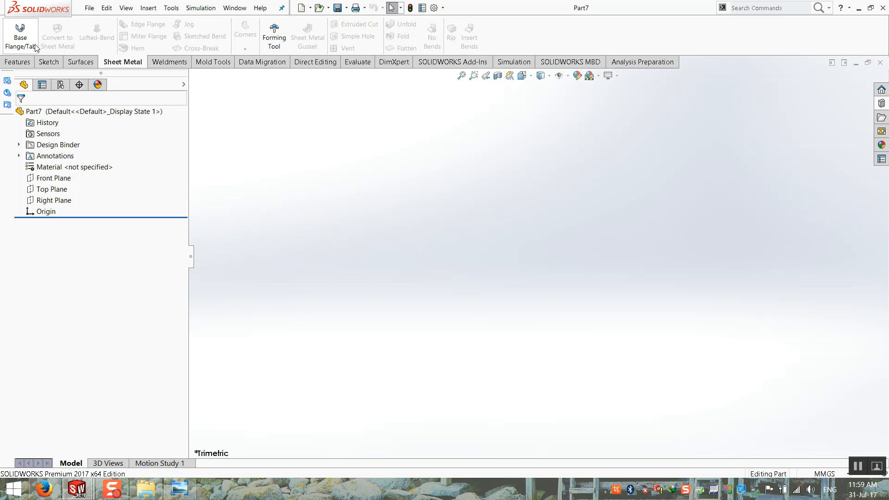
Start a base flange sketch on the Top Plane with a centre rectangle at the origin.
left_click(20, 33)
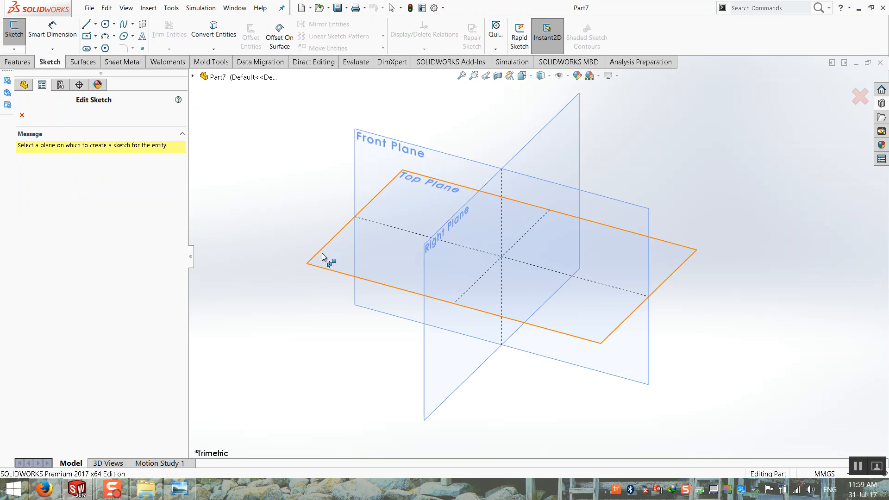
left_click(321, 253)
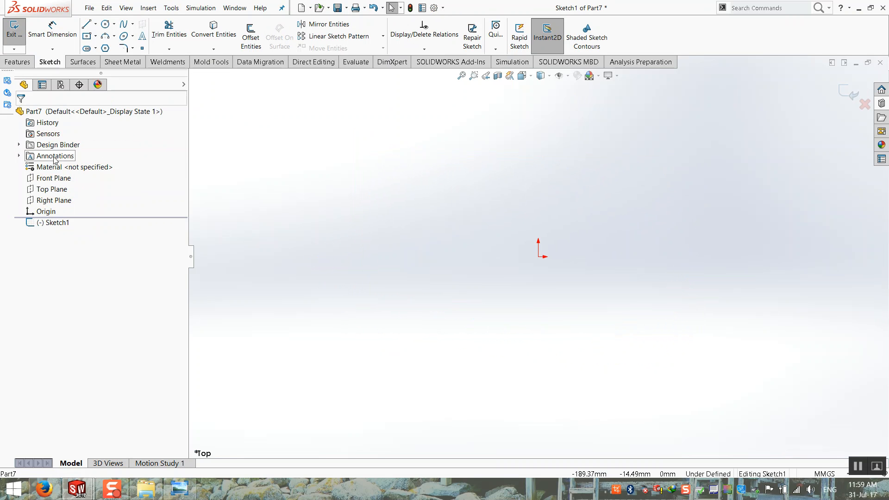
left_click(86, 35)
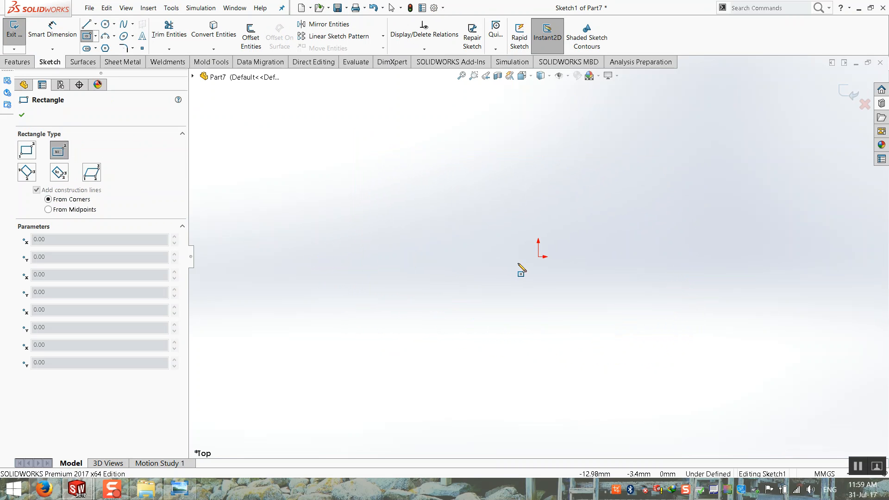
left_click(538, 257)
left_click(368, 388)
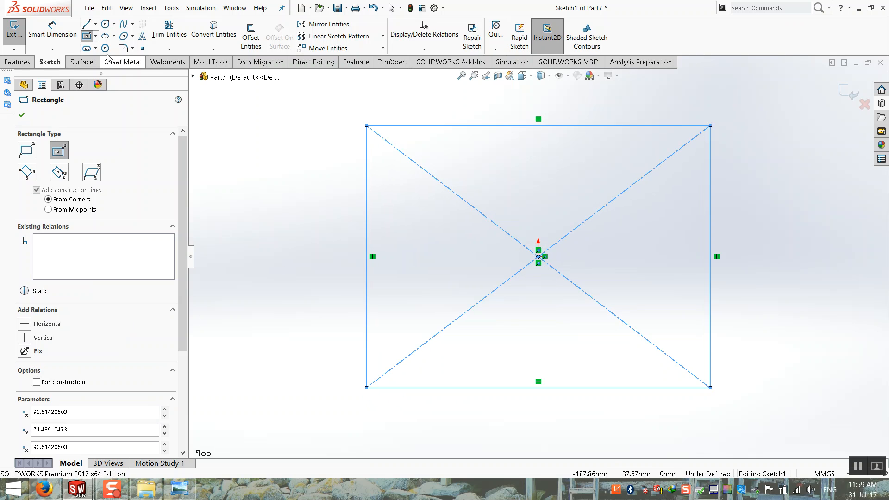
Dimension the rectangle 140 mm high and 180 mm wide.
left_click(51, 31)
left_click(369, 196)
left_click(278, 204)
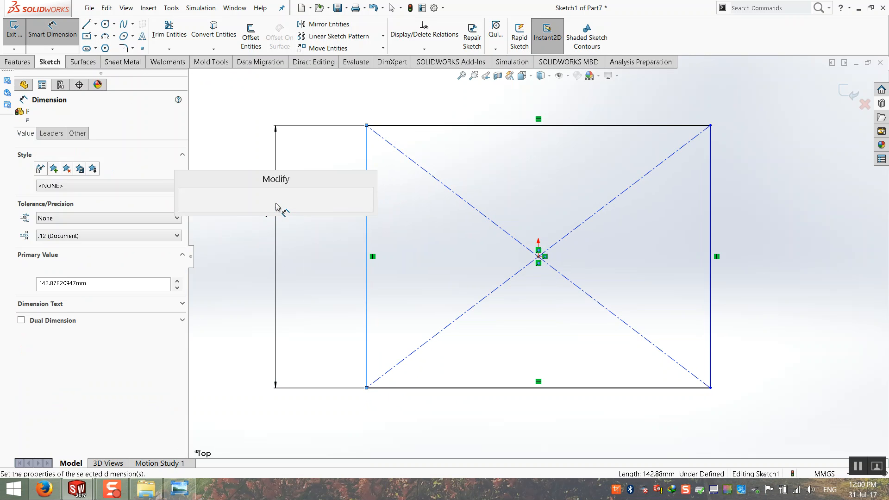
type("140")
key("Return")
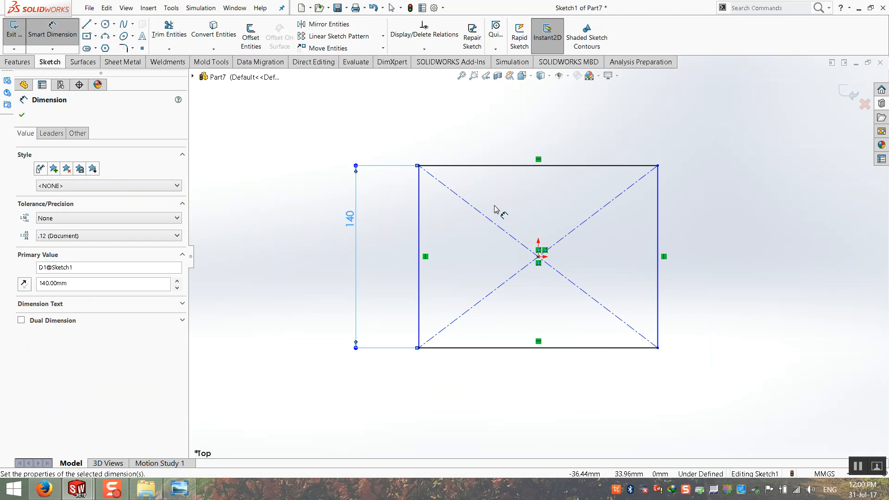
left_click(499, 166)
left_click(496, 140)
type("180")
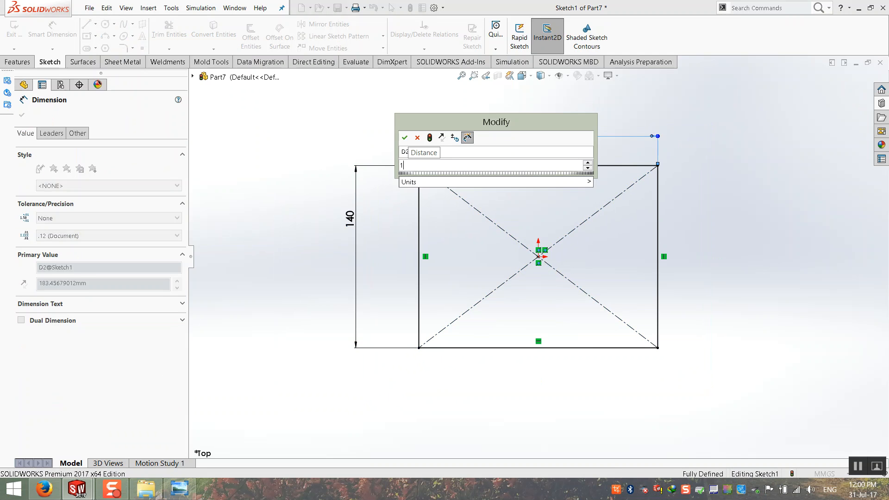
key("Return")
Exit the rectangle sketch and view it in isometric, orbiting for a better angle.
left_click(849, 83)
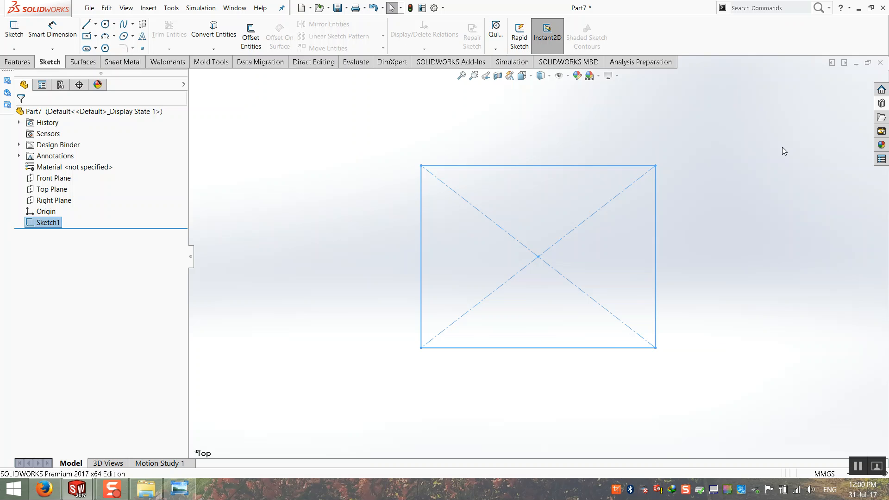
key("ctrl+7")
mouse_move(748, 175)
middle_mouse_down()
mouse_move(551, 290)
mouse_move(530, 262)
mouse_move(564, 265)
middle_mouse_up()
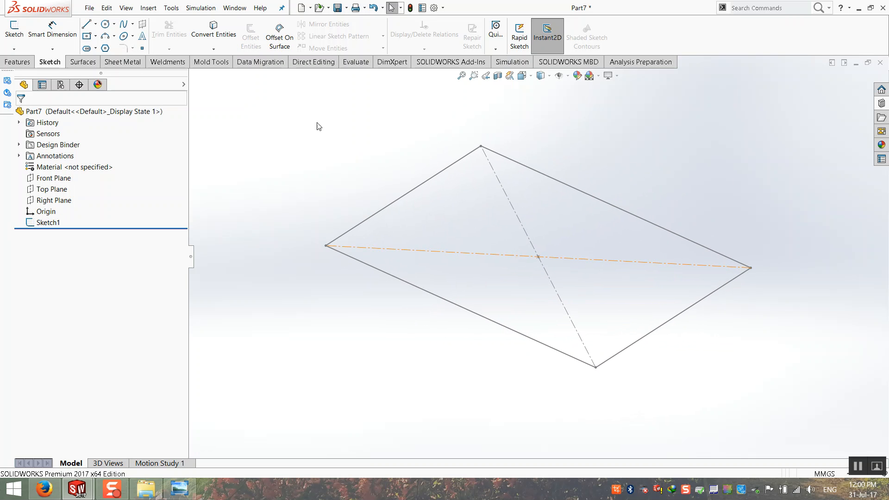
left_click(14, 48)
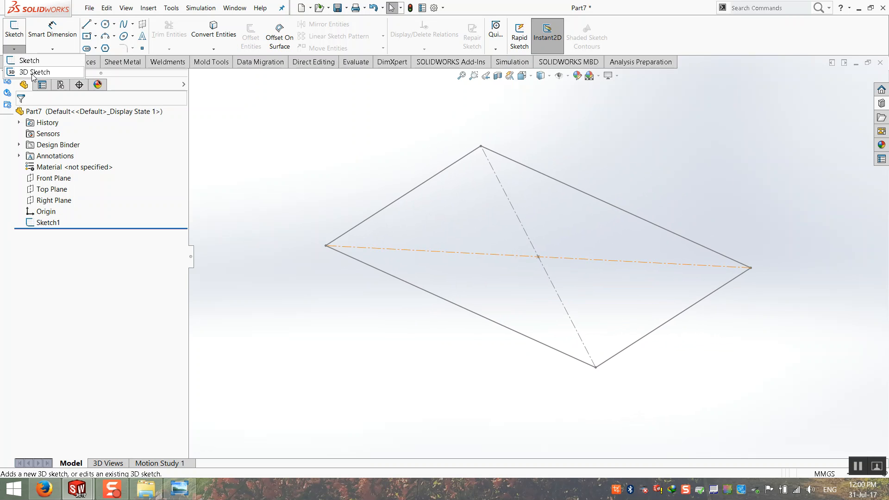
In a new 3D sketch, draw connected lines rising from the rectangle's left corner.
left_click(33, 72)
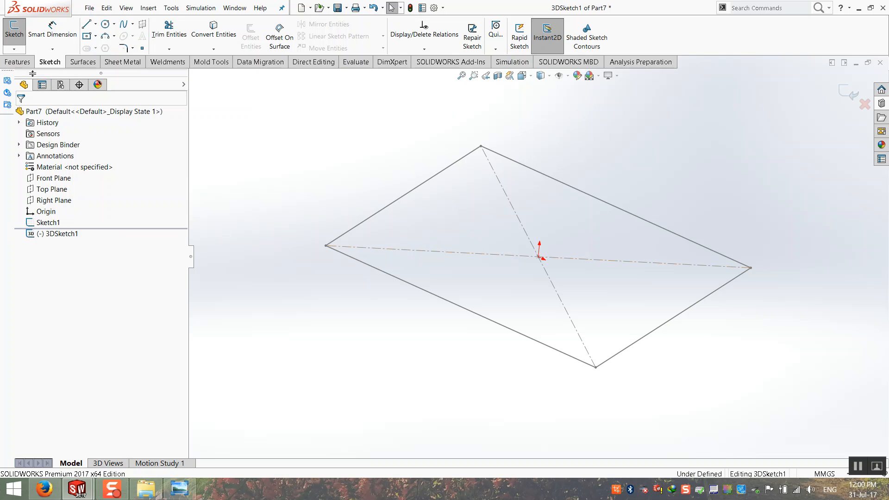
left_click(87, 26)
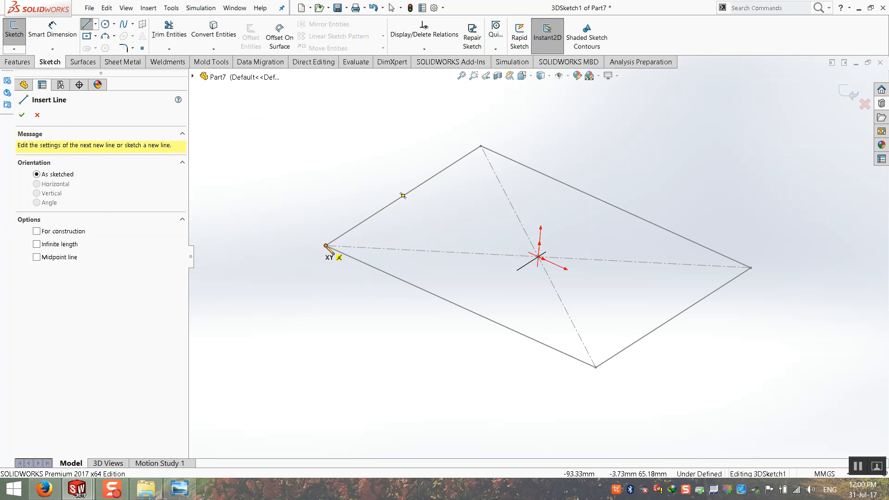
left_click(327, 246)
mouse_move(367, 204)
middle_mouse_down()
mouse_move(437, 183)
mouse_move(523, 204)
mouse_move(419, 196)
mouse_move(477, 224)
middle_mouse_up()
left_click(411, 210)
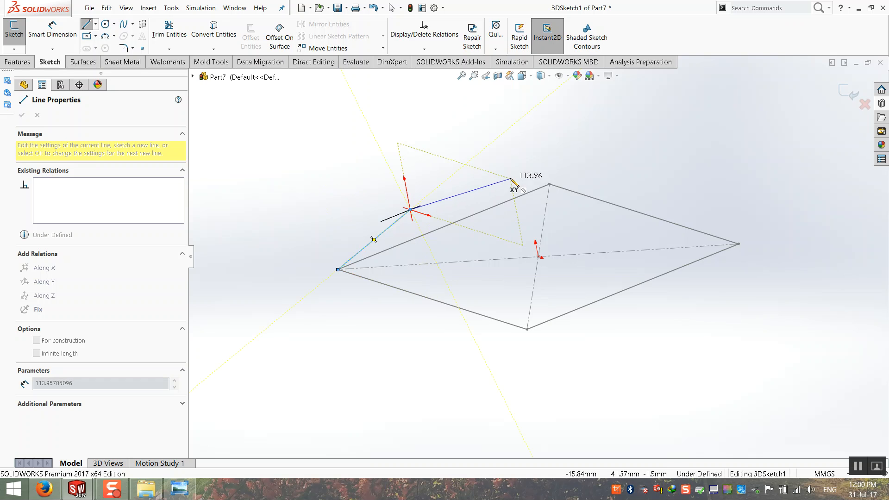
left_click(517, 168)
mouse_move(539, 192)
middle_mouse_down()
mouse_move(528, 218)
mouse_move(587, 203)
mouse_move(581, 234)
mouse_move(542, 293)
mouse_move(532, 238)
mouse_move(394, 234)
mouse_move(556, 232)
mouse_move(492, 252)
mouse_move(519, 257)
middle_mouse_up()
key("Escape")
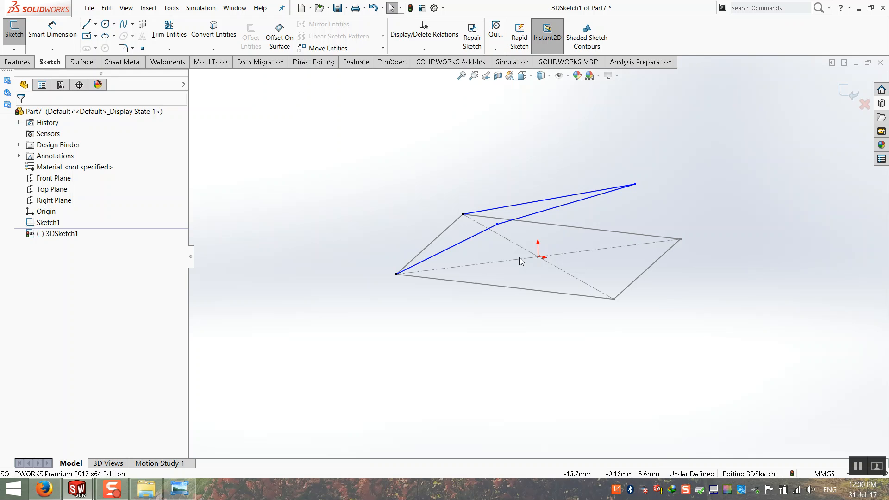
Drag the line endpoints to reposition them, undoing one misplaced move.
mouse_move(520, 258)
middle_mouse_down()
mouse_move(518, 242)
mouse_move(533, 250)
mouse_move(586, 217)
mouse_move(564, 234)
middle_mouse_up()
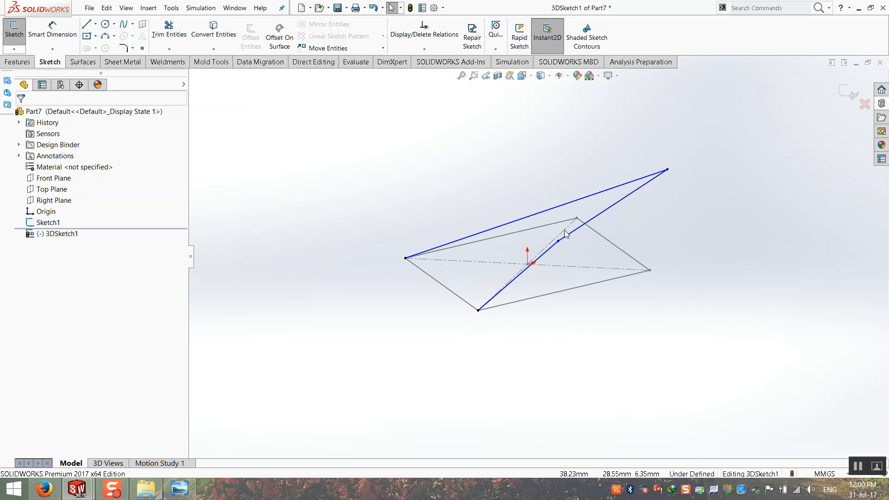
mouse_move(668, 170)
left_mouse_down()
mouse_move(503, 227)
mouse_move(507, 213)
left_mouse_up()
mouse_move(463, 243)
middle_mouse_down()
mouse_move(405, 213)
mouse_move(433, 230)
mouse_move(482, 212)
mouse_move(457, 240)
mouse_move(617, 286)
mouse_move(563, 296)
mouse_move(576, 311)
mouse_move(562, 243)
middle_mouse_up()
left_click_drag(562, 242, 521, 223)
middle_click_drag(522, 223, 319, 220)
left_click(353, 227)
key("ctrl+z")
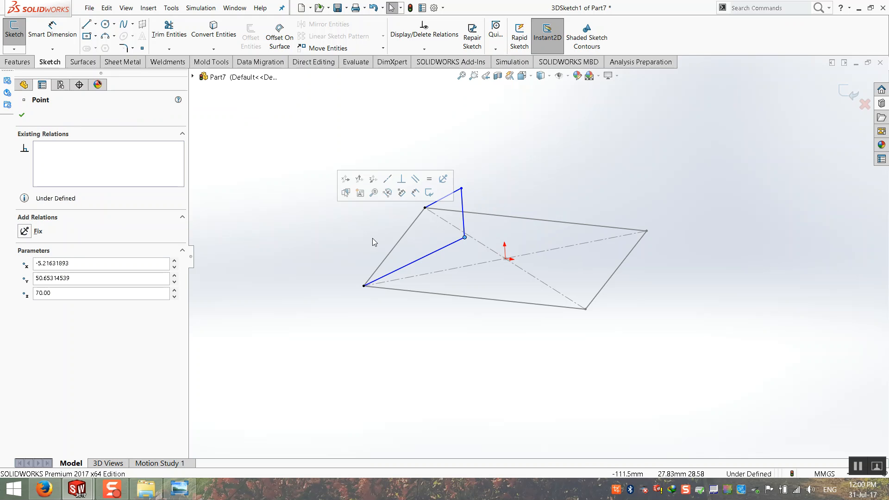
middle_click_drag(413, 260, 425, 258)
left_click(483, 244)
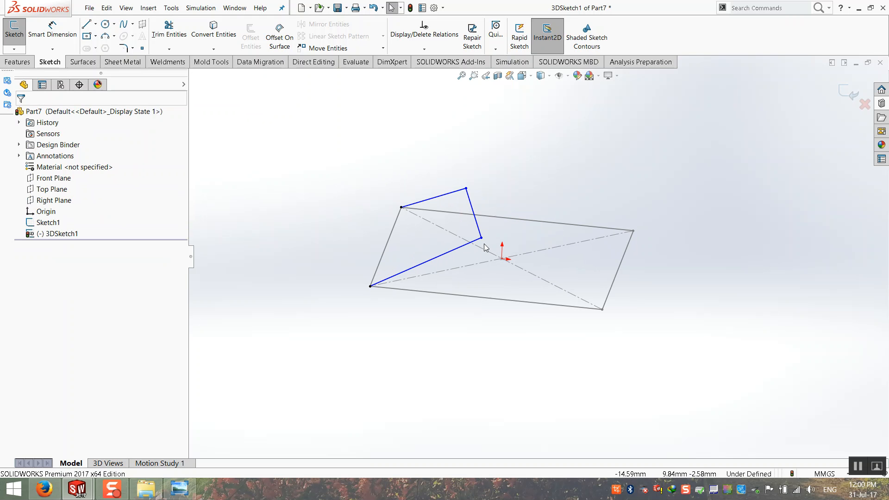
left_click_drag(480, 236, 441, 224)
mouse_move(436, 223)
middle_mouse_down()
mouse_move(462, 208)
mouse_move(413, 197)
middle_mouse_up()
left_click(427, 190)
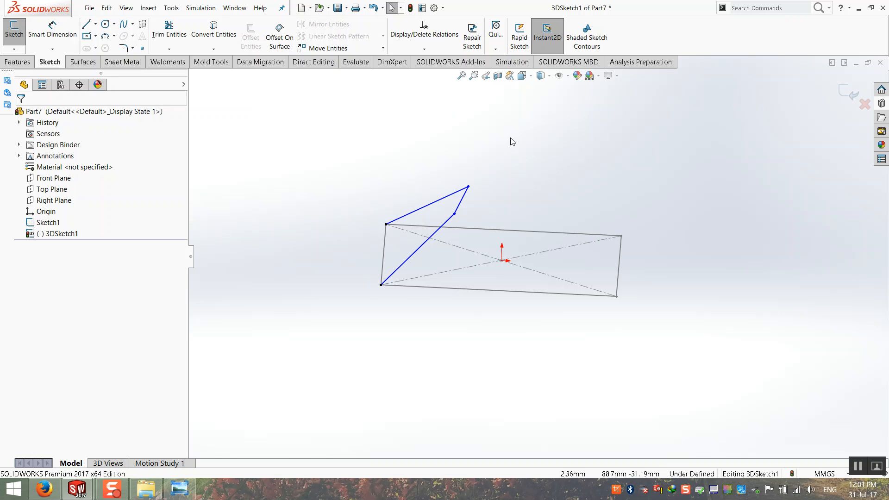
Search the Start screen for 'draf' and launch DraftSight.
key("super")
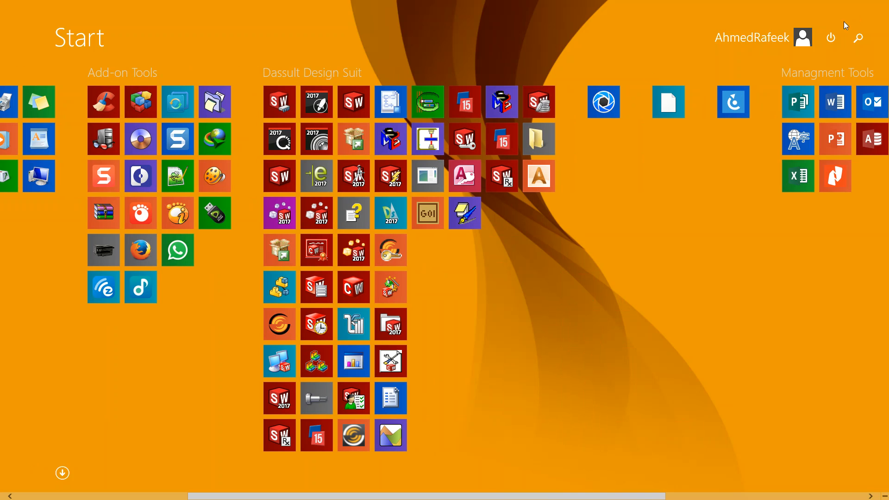
scroll(662, 181, "down", 5)
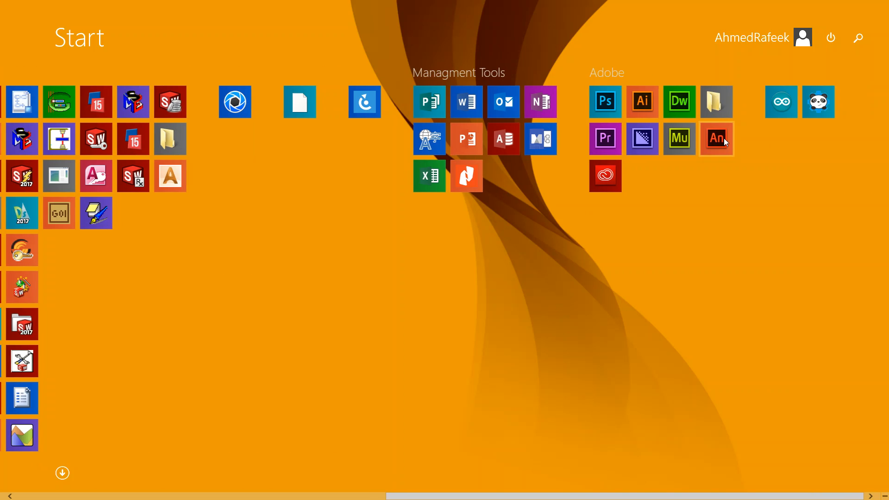
left_click(858, 38)
type("draftSight 2017 x64")
left_click(782, 93)
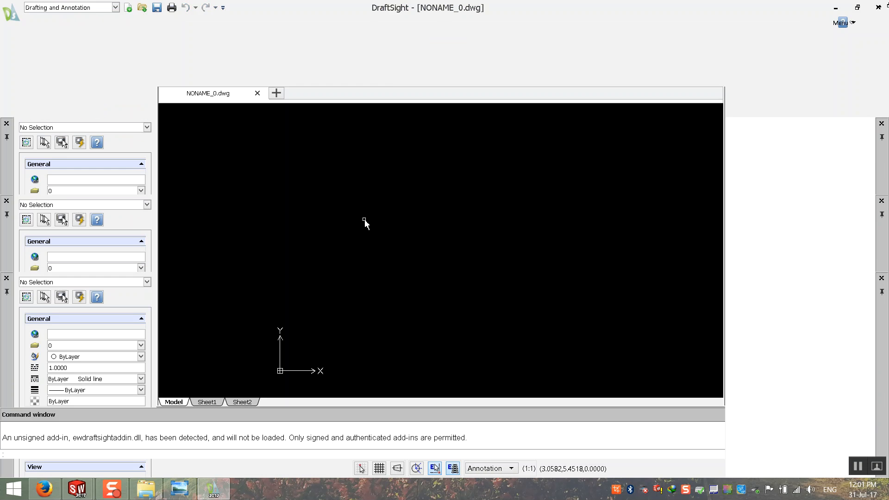
Draw a rectangle with the REC command by picking two opposite corners.
type("rec")
key("Return")
left_click(330, 162)
left_click(549, 323)
key("Escape")
left_click(340, 195)
left_click(329, 189)
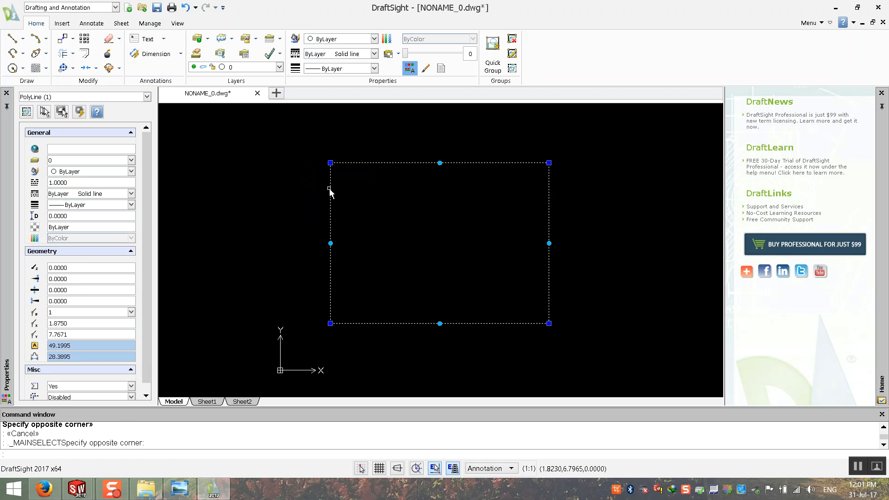
key("Escape")
type("rec")
key("Return")
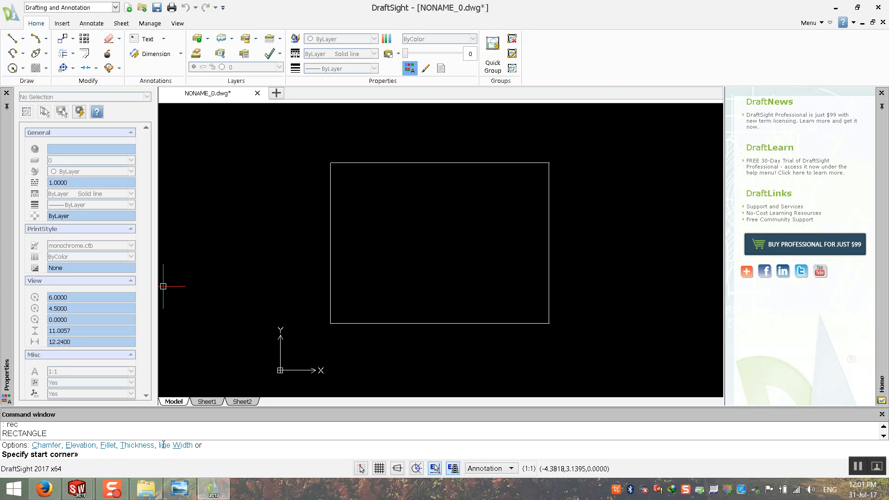
key("Escape")
Add a 6.0141 vertical dimension left of the rectangle and check its properties.
left_click(155, 54)
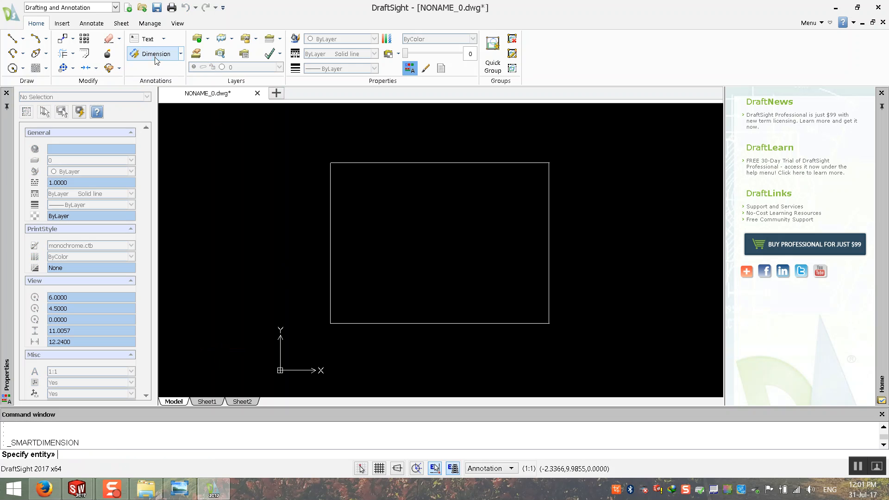
left_click(330, 185)
left_click(272, 195)
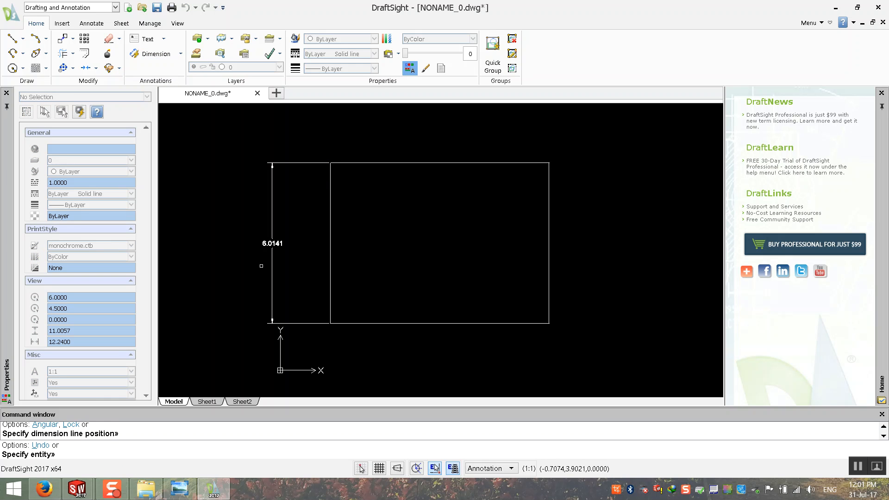
key("Escape")
left_click(273, 243)
left_click(272, 243)
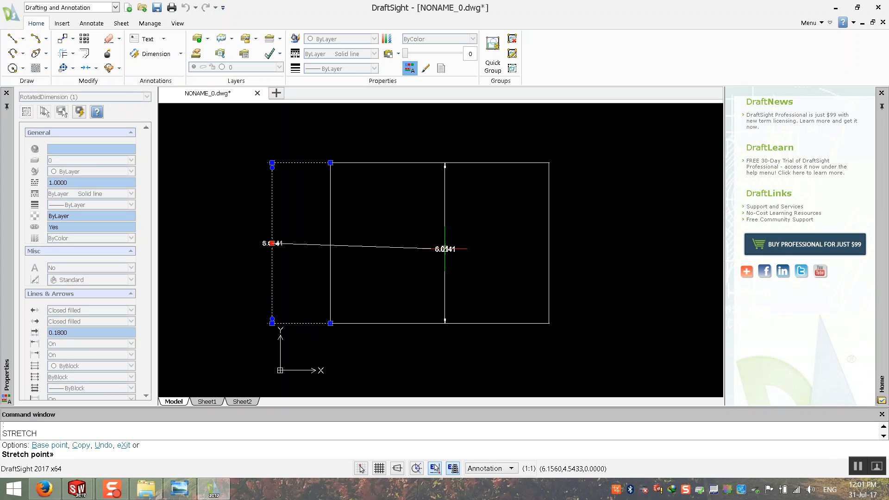
key("Escape")
key("Escape")
key("Escape")
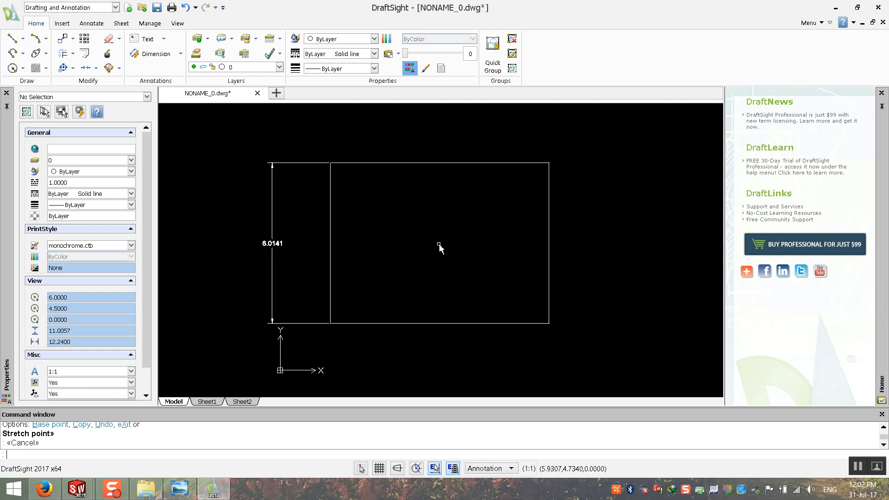
scroll(284, 255, "up", 4)
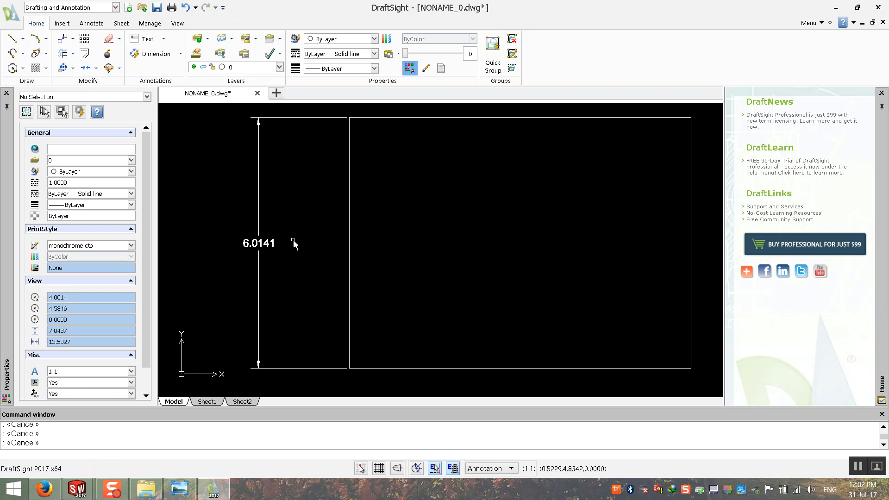
double_click(245, 249)
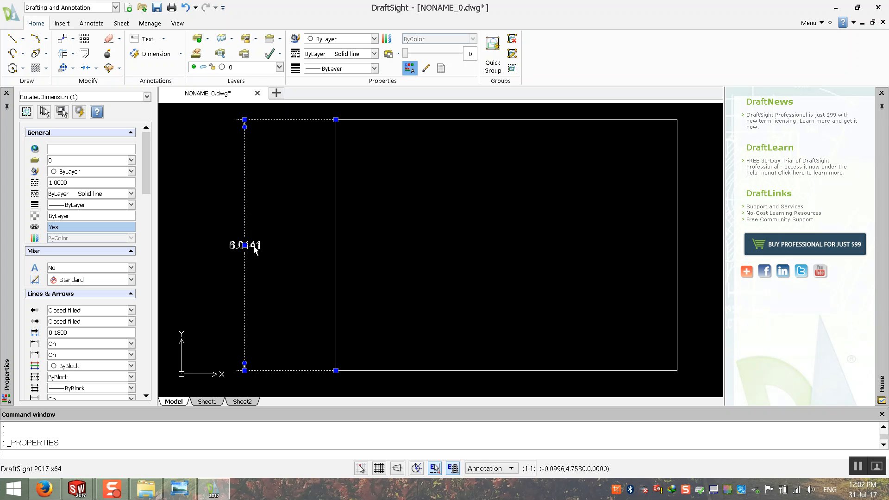
scroll(440, 254, "down", 1)
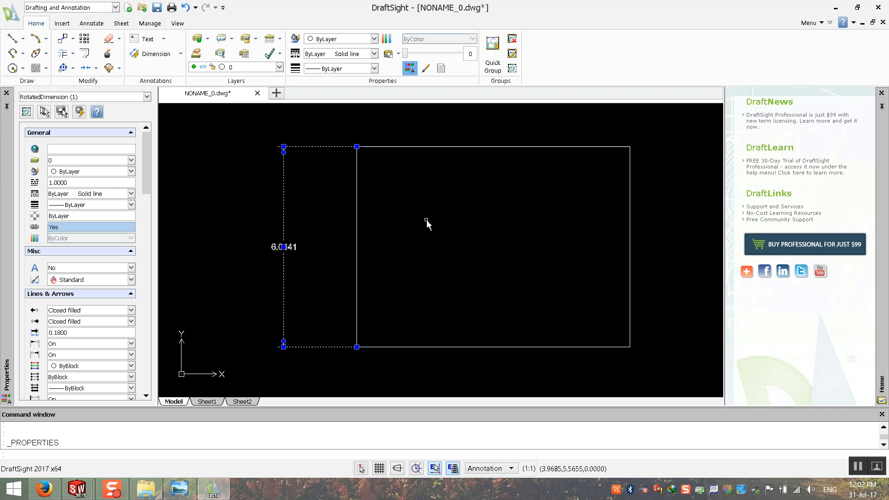
key("Escape")
key("Escape")
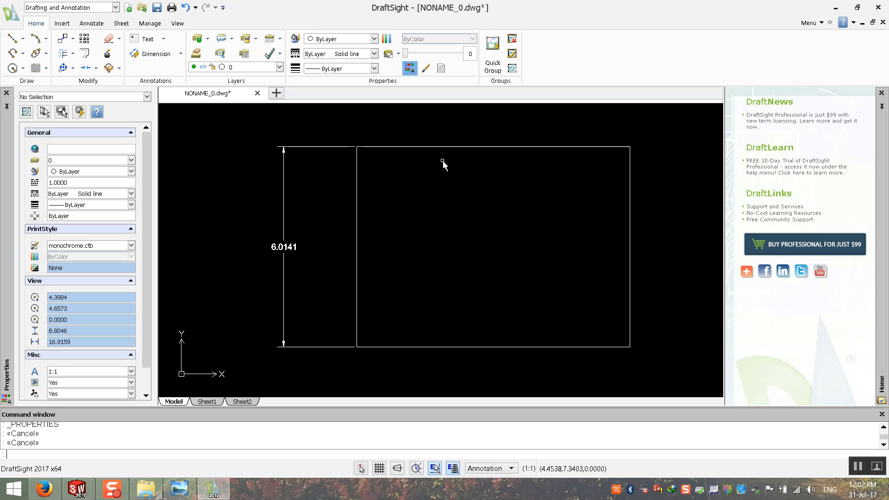
left_click(77, 489)
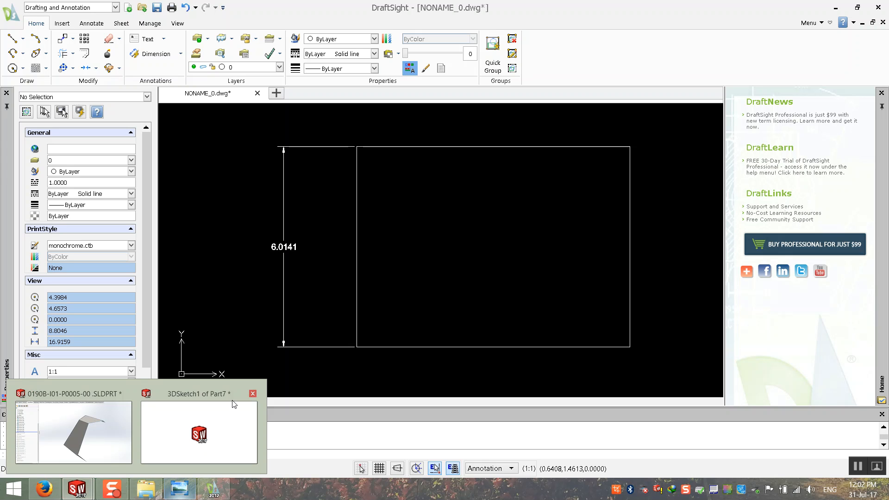
Return to the 3DSketch1 of Part7 window in SOLIDWORKS and orbit the sketch.
left_click(202, 429)
middle_click_drag(494, 296, 435, 313)
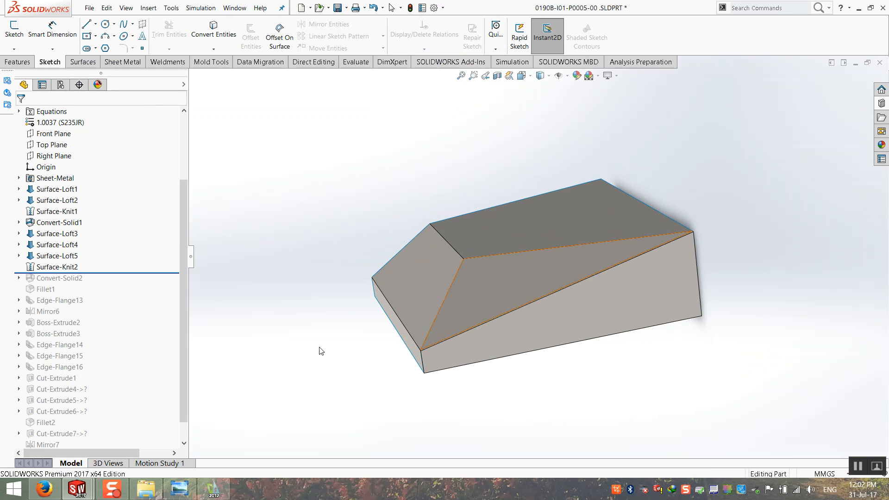
left_click(81, 489)
left_click(173, 446)
mouse_move(451, 350)
middle_mouse_down()
mouse_move(448, 395)
mouse_move(449, 361)
mouse_move(430, 344)
middle_mouse_up()
scroll(595, 220, "down", 2)
mouse_move(515, 220)
middle_mouse_down()
mouse_move(512, 230)
mouse_move(429, 243)
middle_mouse_up()
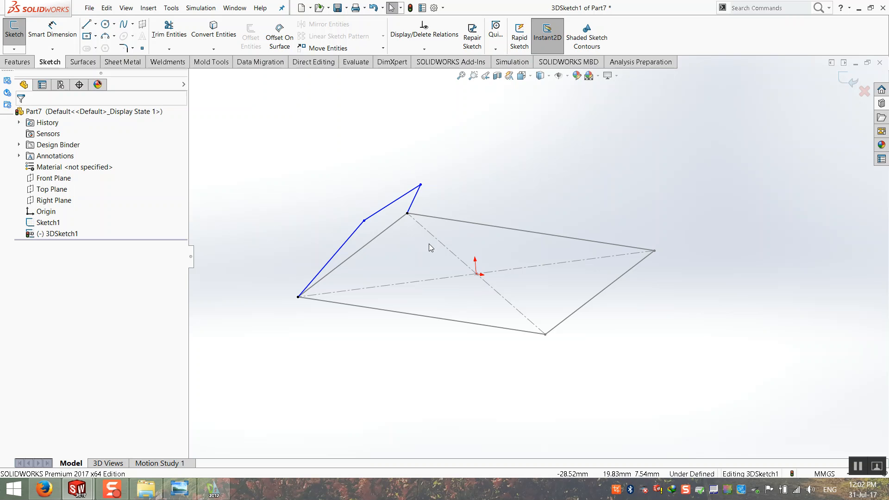
Draw a vertical centerline up from the origin and dimension it 50 mm.
mouse_move(404, 251)
middle_mouse_down()
mouse_move(421, 248)
mouse_move(434, 262)
mouse_move(423, 264)
mouse_move(420, 244)
mouse_move(444, 247)
mouse_move(405, 262)
mouse_move(403, 274)
mouse_move(441, 232)
mouse_move(425, 254)
middle_mouse_up()
middle_click_drag(362, 202, 358, 207)
left_click(95, 24)
left_click(107, 36)
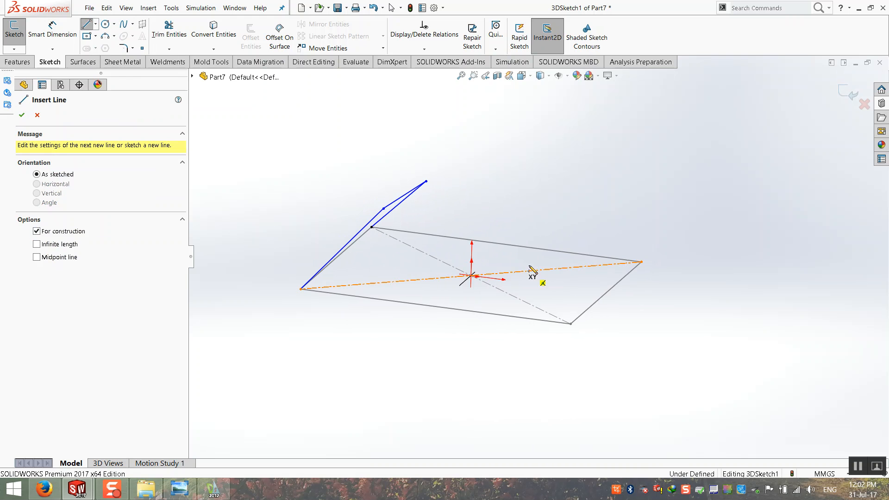
left_click(471, 276)
left_click(473, 178)
key("Escape")
mouse_move(473, 259)
middle_mouse_down()
mouse_move(466, 244)
mouse_move(466, 291)
mouse_move(466, 252)
middle_mouse_up()
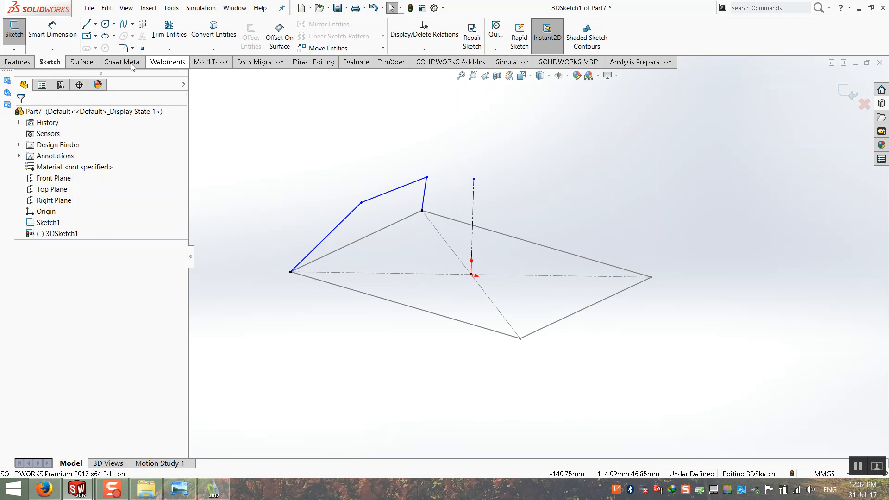
left_click(52, 28)
left_click(473, 197)
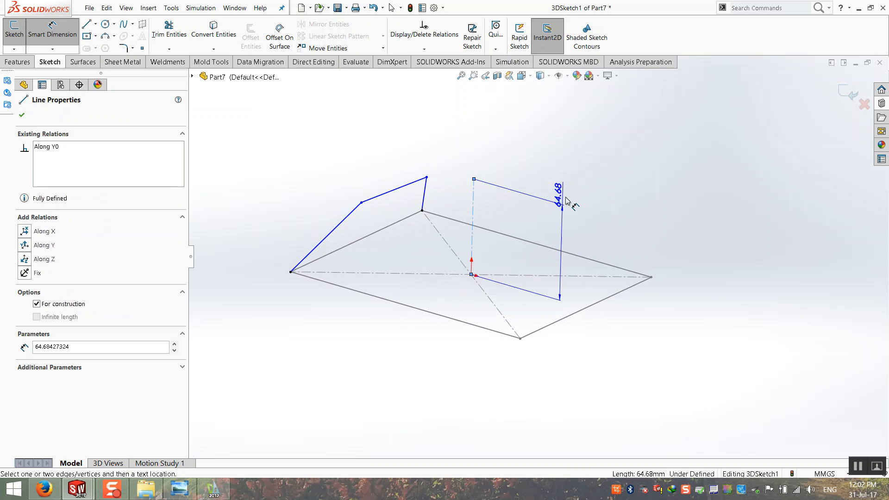
left_click(564, 204)
type("50")
key("Return")
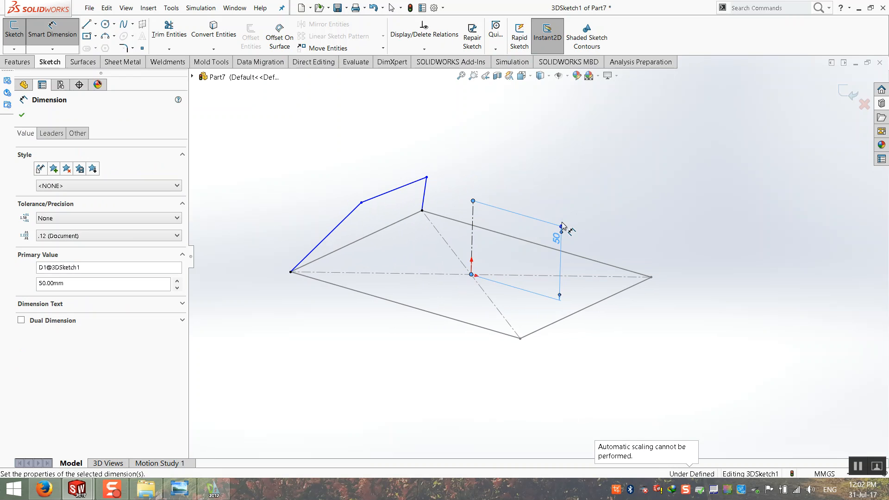
key("Escape")
Draw a centerline from the 50 mm centerline's top to the sloped blue edge.
mouse_move(478, 259)
middle_mouse_down()
mouse_move(492, 250)
mouse_move(482, 251)
middle_mouse_up()
scroll(462, 175, "down", 2)
middle_click_drag(463, 175, 341, 117)
left_click(95, 23)
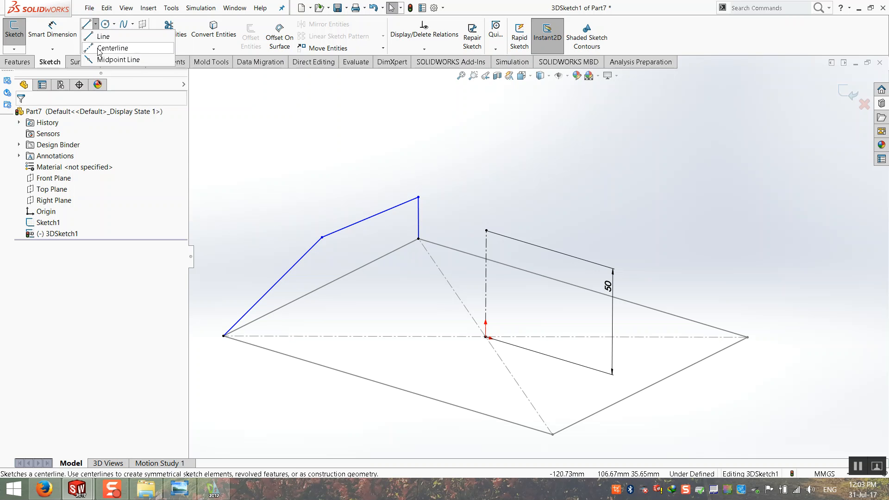
left_click(106, 48)
left_click(95, 24)
left_click(100, 51)
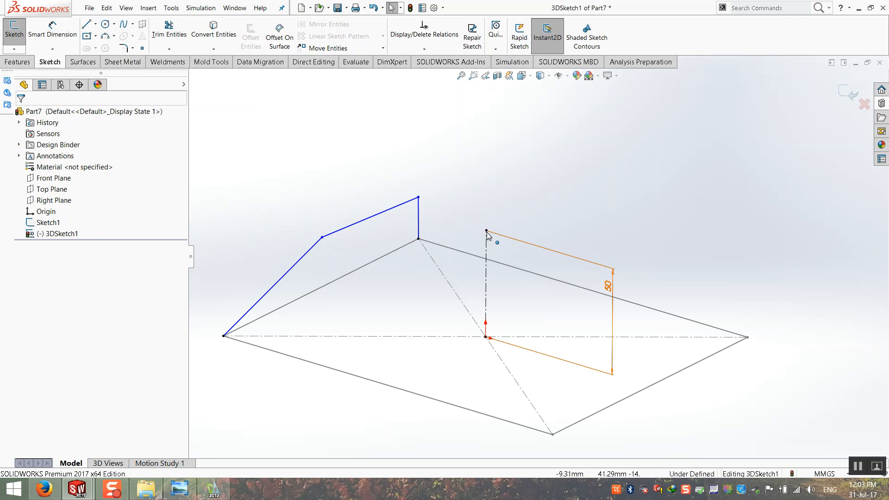
left_click(98, 24)
left_click(106, 48)
left_click(486, 230)
left_click(370, 217)
key("Escape")
mouse_move(377, 218)
middle_mouse_down()
mouse_move(407, 188)
mouse_move(453, 225)
mouse_move(481, 254)
mouse_move(469, 292)
middle_mouse_up()
Constrain the new centerline Along X, after trying and undoing Along Y and Z.
left_click(474, 257)
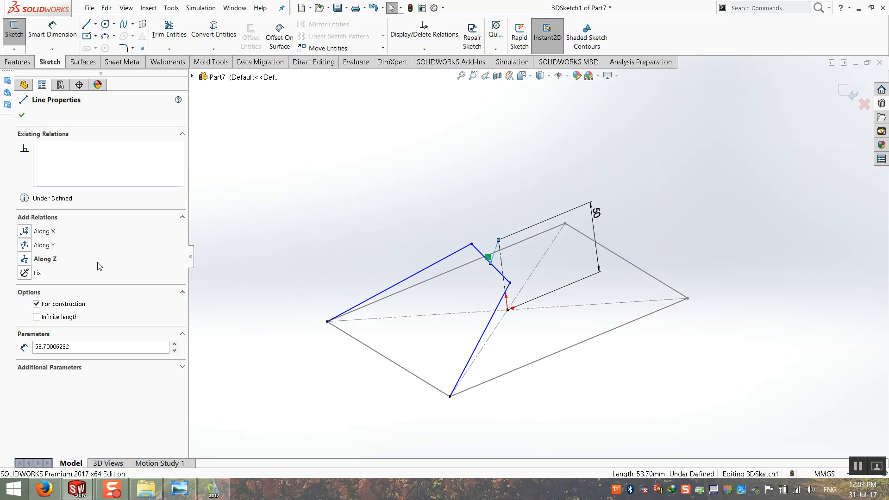
scroll(302, 332, "up", 1)
middle_click_drag(302, 333, 296, 325)
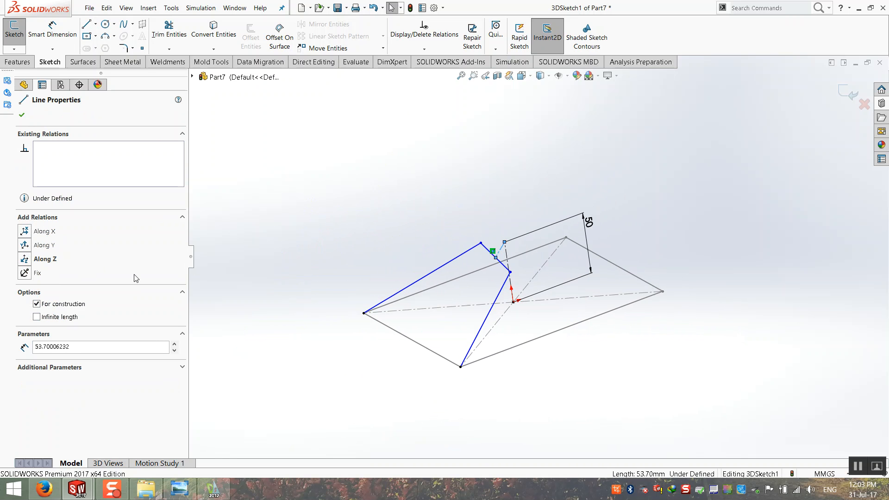
left_click(25, 245)
key("ctrl+z")
left_click(25, 259)
mouse_move(442, 314)
middle_mouse_down()
mouse_move(458, 252)
mouse_move(342, 304)
mouse_move(432, 285)
middle_mouse_up()
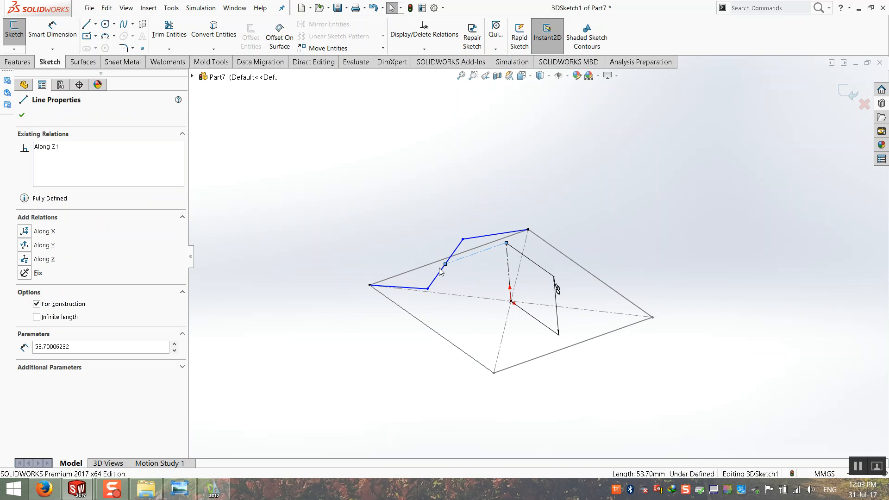
key("ctrl+z")
left_click(31, 232)
key("Escape")
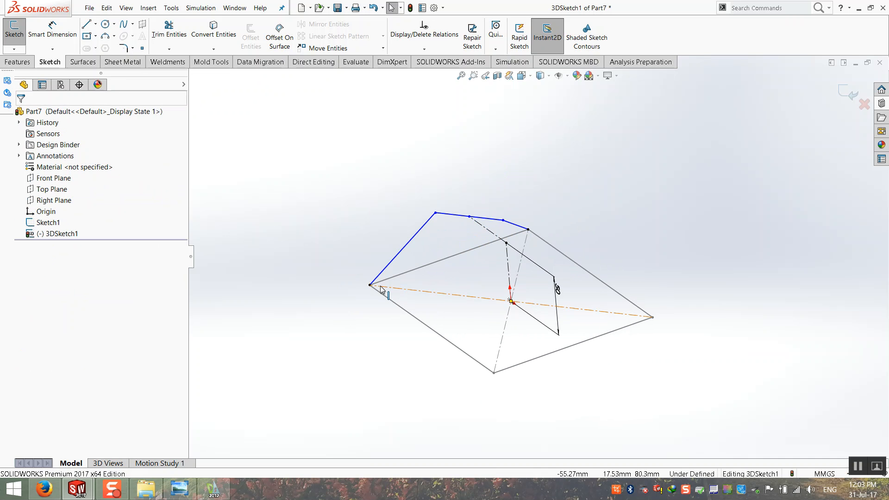
Reposition a blue line endpoint onto the horizontal centerline.
mouse_move(466, 307)
middle_mouse_down()
mouse_move(516, 174)
mouse_move(429, 283)
middle_mouse_up()
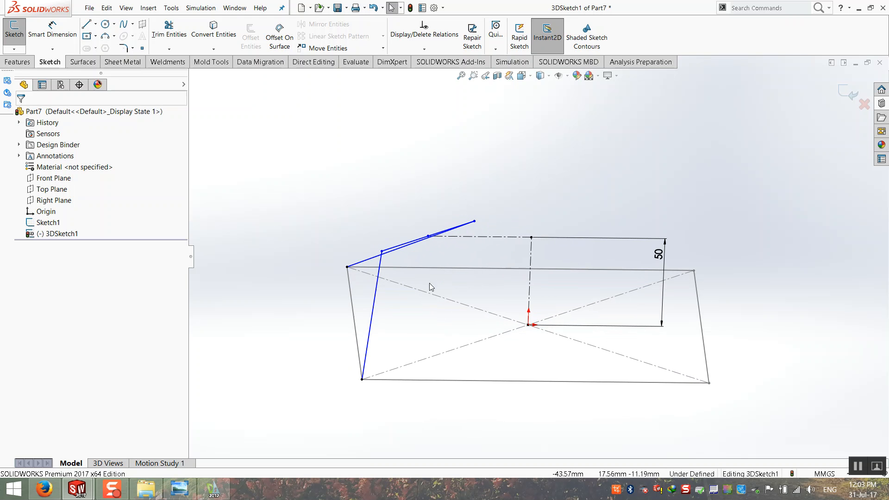
left_click(380, 255)
left_click_drag(385, 251, 355, 230)
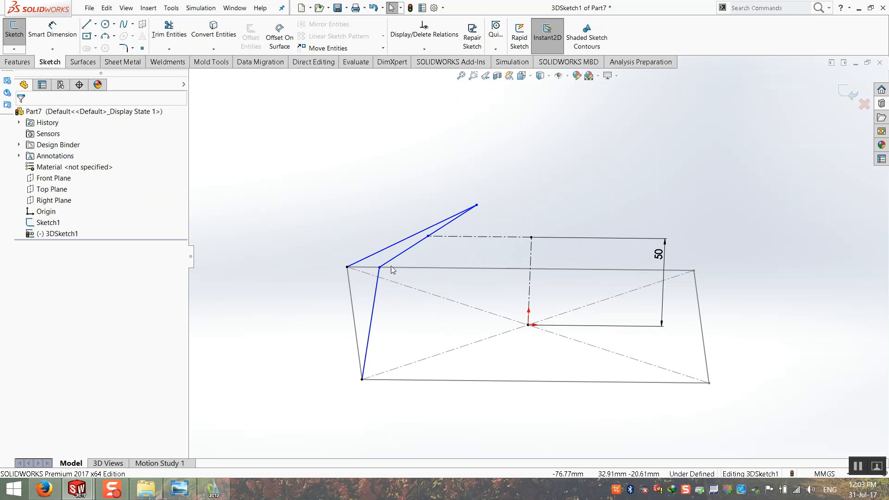
left_click_drag(380, 267, 431, 258)
mouse_move(432, 262)
middle_mouse_down()
mouse_move(479, 275)
mouse_move(397, 287)
middle_mouse_up()
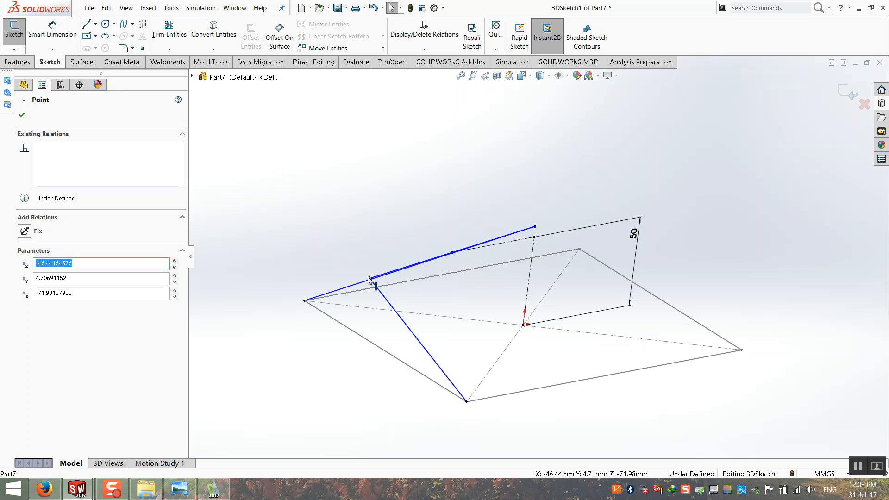
mouse_move(369, 279)
left_mouse_down()
mouse_move(447, 290)
mouse_move(475, 268)
left_mouse_up()
mouse_move(475, 268)
middle_mouse_down()
mouse_move(496, 242)
mouse_move(477, 312)
mouse_move(473, 274)
middle_mouse_up()
Delete the vertical blue line and both sloped blue edges.
left_click(480, 318)
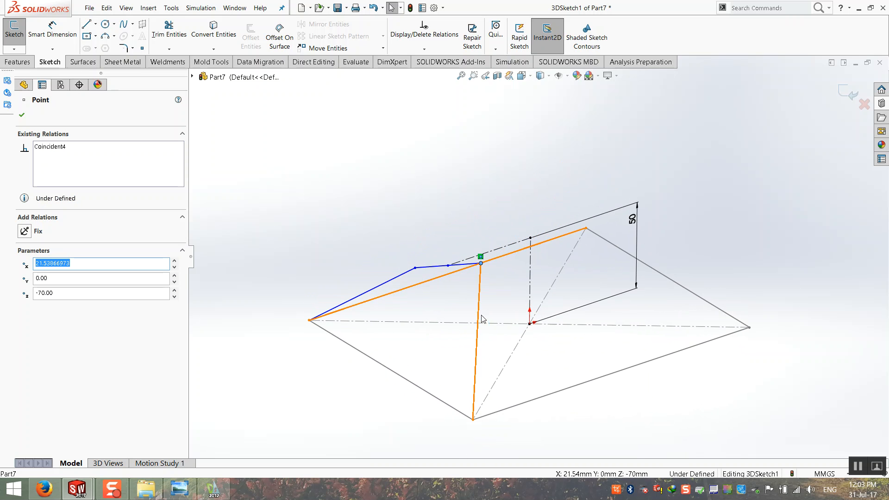
middle_click_drag(480, 318, 445, 301)
key("Delete")
left_click(414, 265)
key("Delete")
middle_click_drag(414, 266, 361, 269)
left_click(340, 277)
key("Delete")
left_click(96, 26)
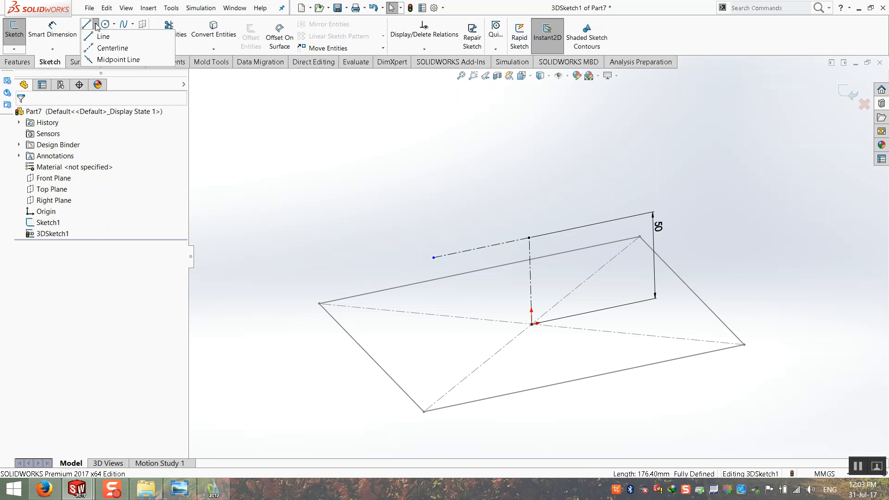
Draw a new line in empty space in the 3D sketch.
left_click(99, 38)
middle_click_drag(399, 257, 403, 256)
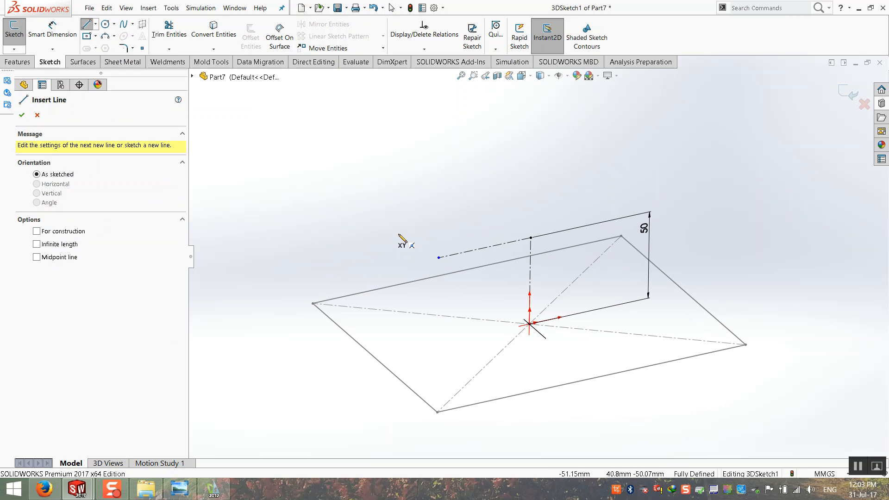
left_click(398, 234)
left_click(472, 298)
mouse_move(455, 281)
middle_mouse_down()
mouse_move(467, 247)
mouse_move(453, 259)
middle_mouse_up()
key("Escape")
Constrain the new line Along Z, after trying Along Y and Along X.
left_click(443, 260)
left_click(25, 246)
mouse_move(326, 270)
middle_mouse_down()
mouse_move(315, 258)
mouse_move(248, 290)
mouse_move(267, 291)
middle_mouse_up()
key("ctrl+z")
left_click(26, 231)
middle_click_drag(416, 259, 301, 264)
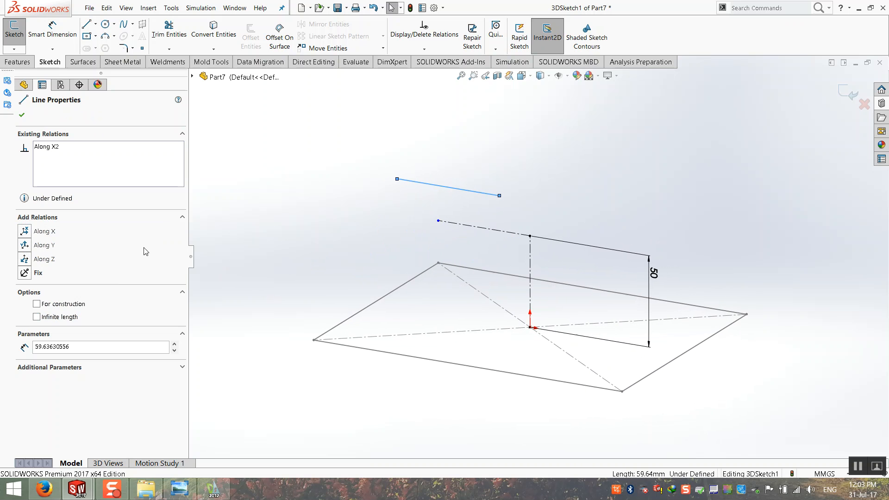
key("ctrl+z")
left_click(26, 259)
mouse_move(381, 265)
middle_mouse_down()
mouse_move(502, 258)
mouse_move(463, 315)
middle_mouse_up()
key("Escape")
Make the new line's midpoint coincident with the horizontal centerline's end.
left_click(389, 227)
right_click(389, 226)
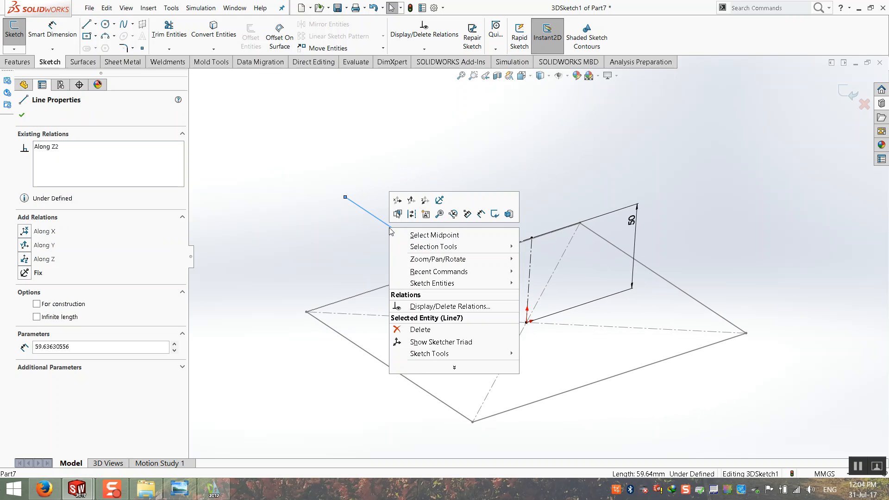
left_click(415, 235)
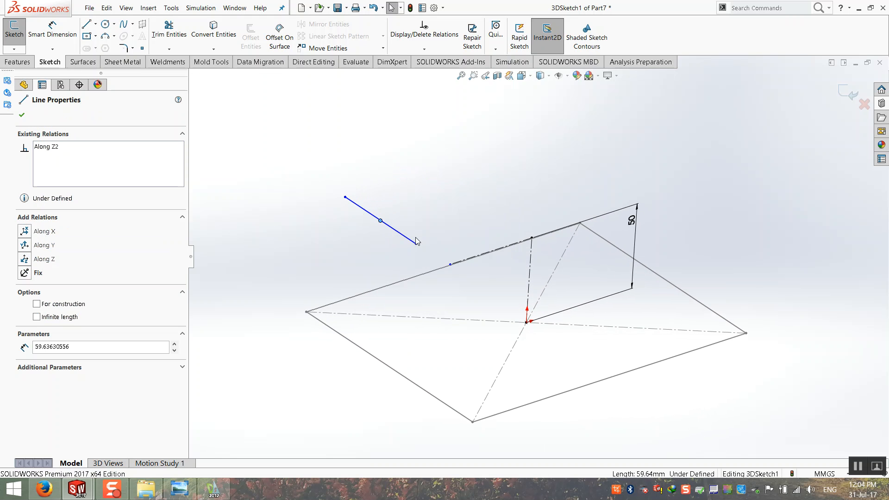
left_click(450, 265, "ctrl")
middle_click_drag(421, 297, 412, 286)
left_click(26, 320)
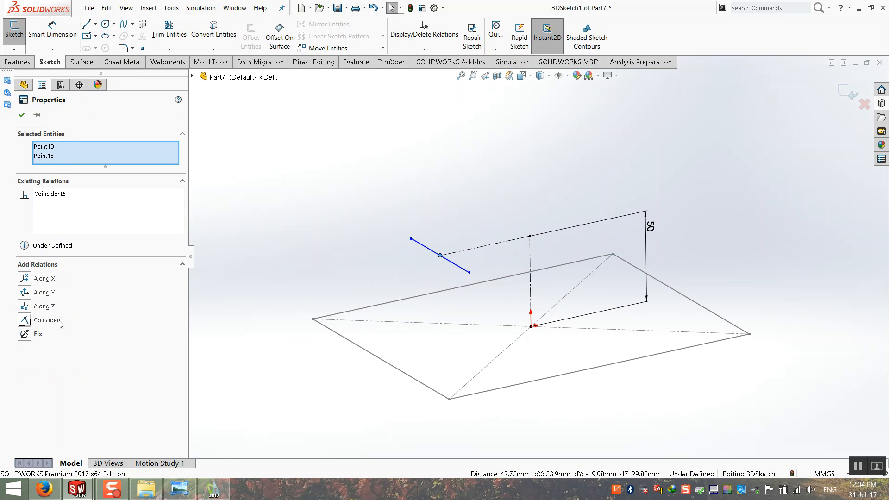
left_click(368, 261)
middle_click_drag(368, 261, 297, 282)
Dimension the new line to 50 mm.
left_click(52, 30)
left_click(423, 251)
left_click(396, 210)
type("50")
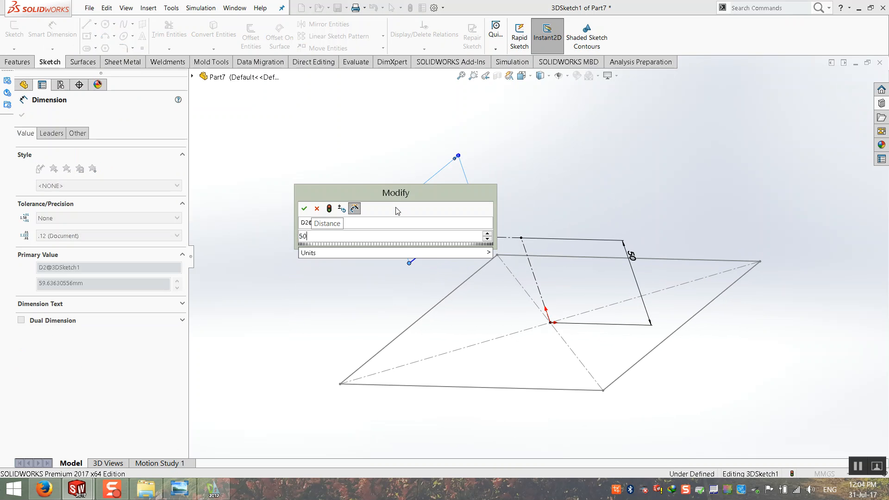
key("Return")
left_click(350, 254)
key("Escape")
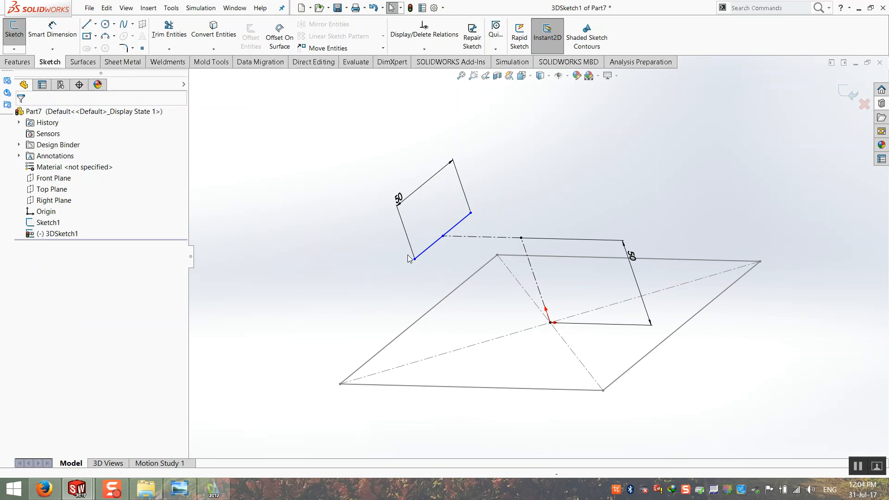
left_click_drag(414, 259, 401, 275)
left_click(335, 272)
Dimension the horizontal centerline to 40 mm.
left_click(63, 39)
left_click(452, 237)
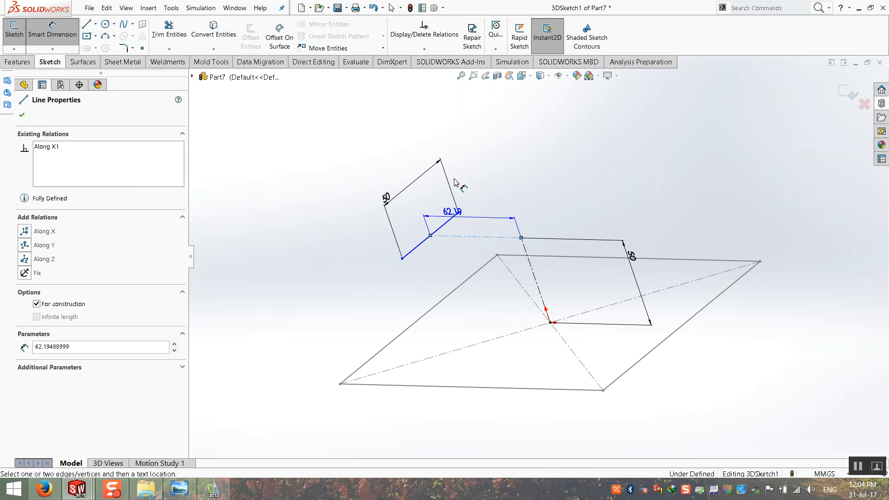
left_click(444, 146)
type("40")
key("Return")
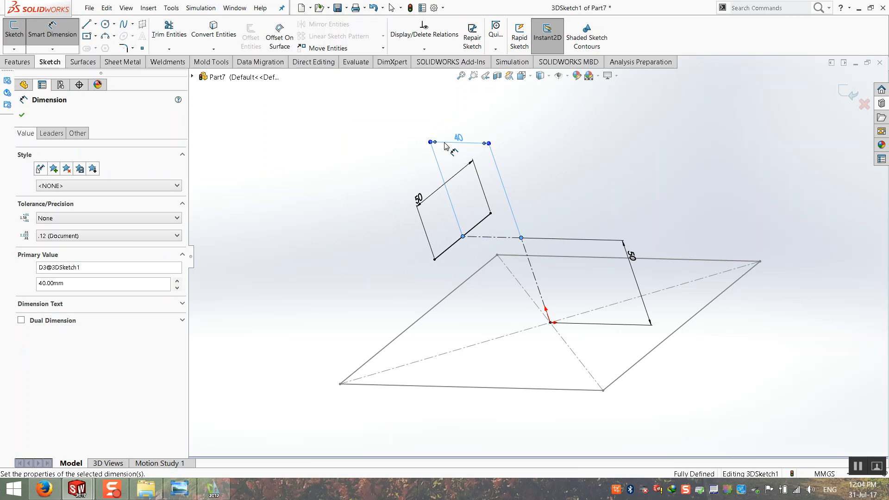
middle_click_drag(393, 359, 510, 288)
key("Escape")
key("Escape")
scroll(453, 366, "down", 1)
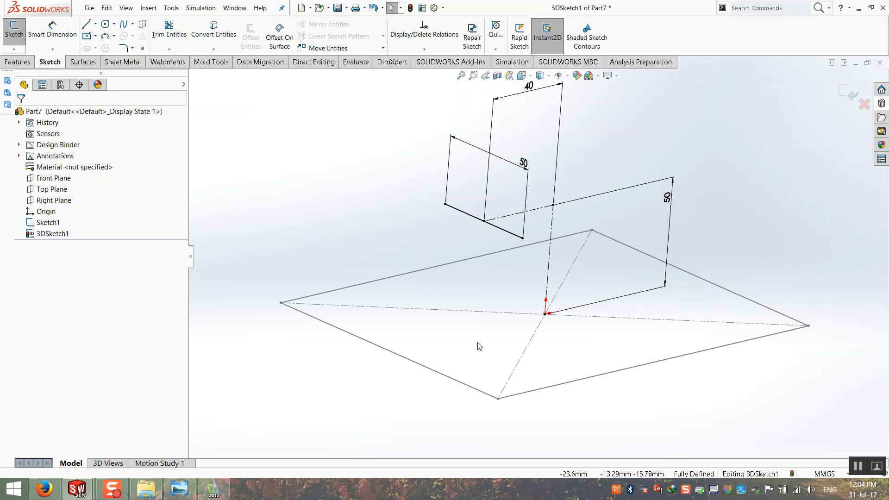
mouse_move(479, 346)
middle_mouse_down()
mouse_move(532, 338)
mouse_move(463, 297)
middle_mouse_up()
Draw lines from both ends of the 50 mm line to the left and front base corners.
left_click(87, 25)
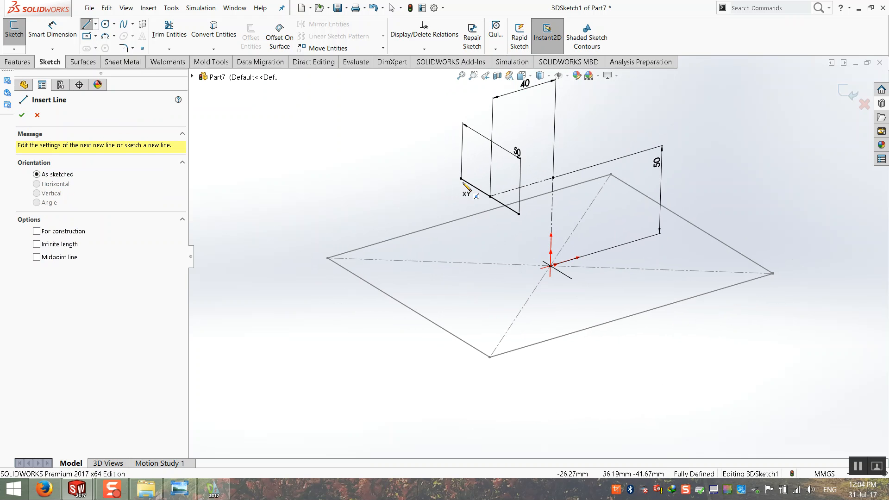
left_click(461, 179)
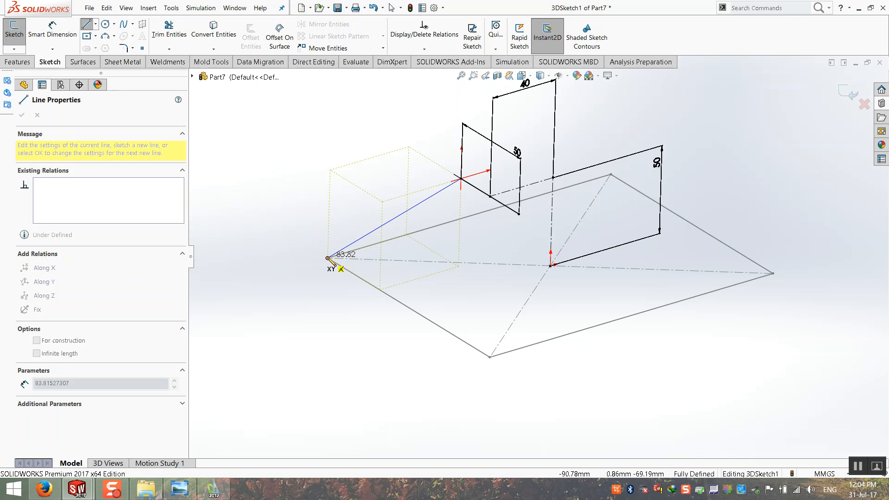
left_click(328, 258)
key("Escape")
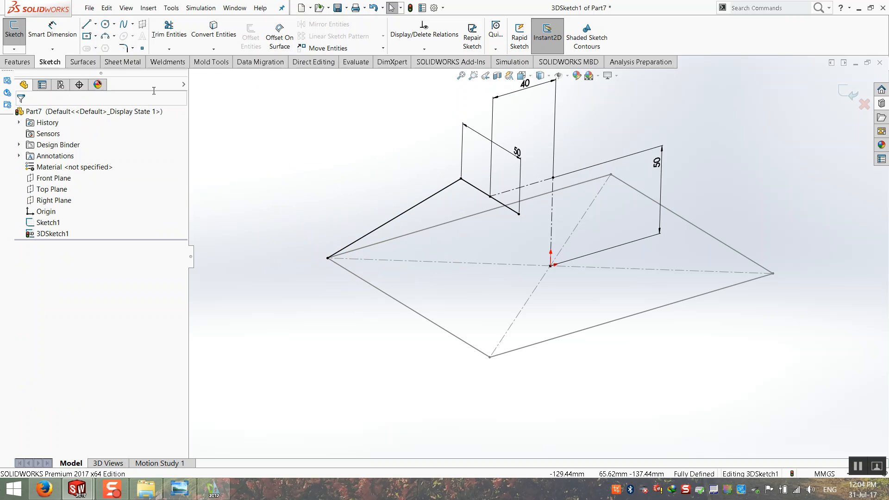
left_click(86, 24)
left_click(518, 214)
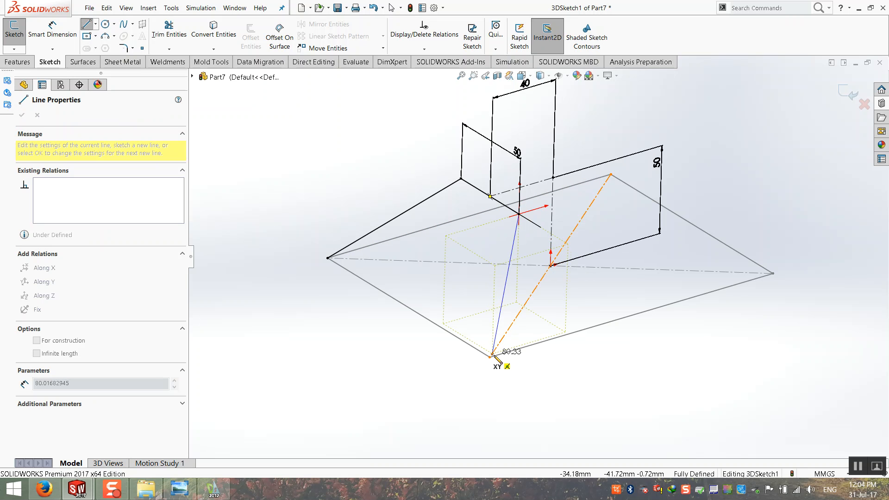
left_click(490, 357)
key("Escape")
mouse_move(382, 321)
middle_mouse_down()
mouse_move(478, 303)
mouse_move(349, 296)
mouse_move(327, 325)
mouse_move(342, 305)
mouse_move(284, 308)
mouse_move(323, 332)
mouse_move(489, 235)
mouse_move(220, 139)
middle_mouse_up()
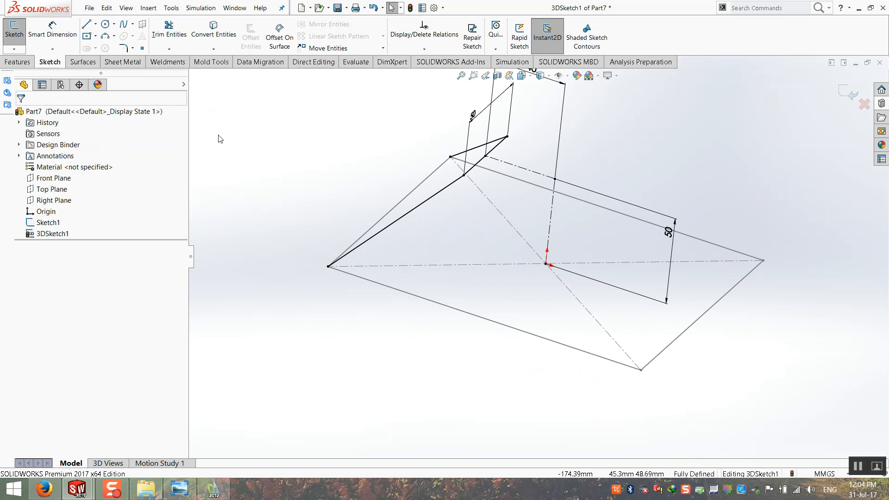
middle_click_drag(321, 165, 362, 139)
Draw the two remaining lines from the upper points down to the other rectangle corners.
left_click(87, 26)
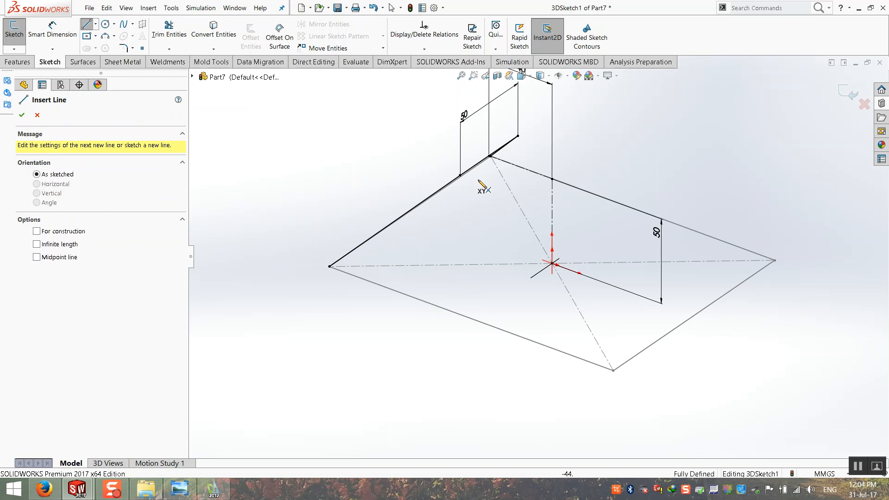
left_click(460, 175)
left_click(613, 370)
middle_click_drag(565, 305, 601, 291)
key("Escape")
mouse_move(495, 252)
middle_mouse_down()
mouse_move(346, 290)
mouse_move(153, 92)
middle_mouse_up()
left_click(88, 26)
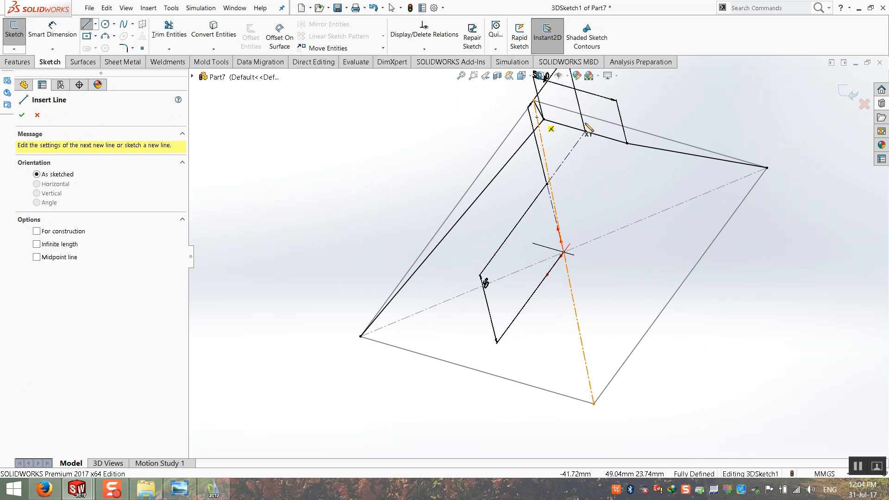
left_click(627, 143)
left_click(594, 404)
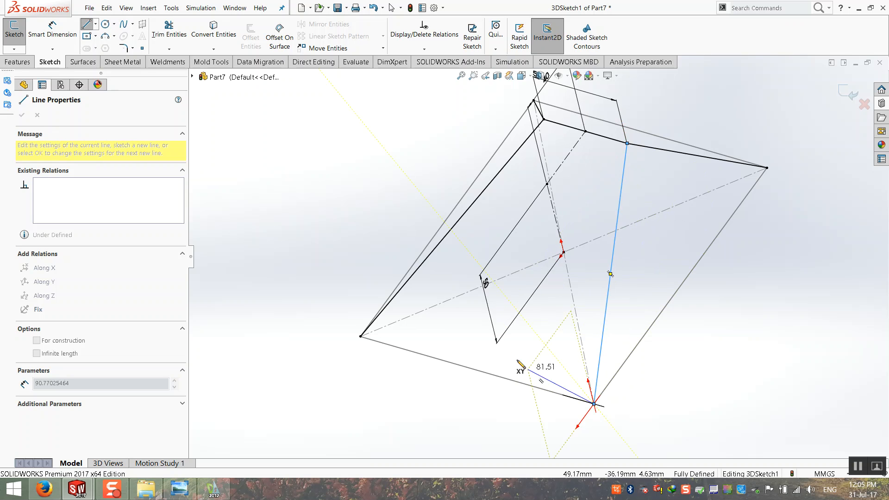
key("Escape")
mouse_move(502, 341)
middle_mouse_down()
mouse_move(498, 288)
mouse_move(632, 245)
mouse_move(687, 246)
middle_mouse_up()
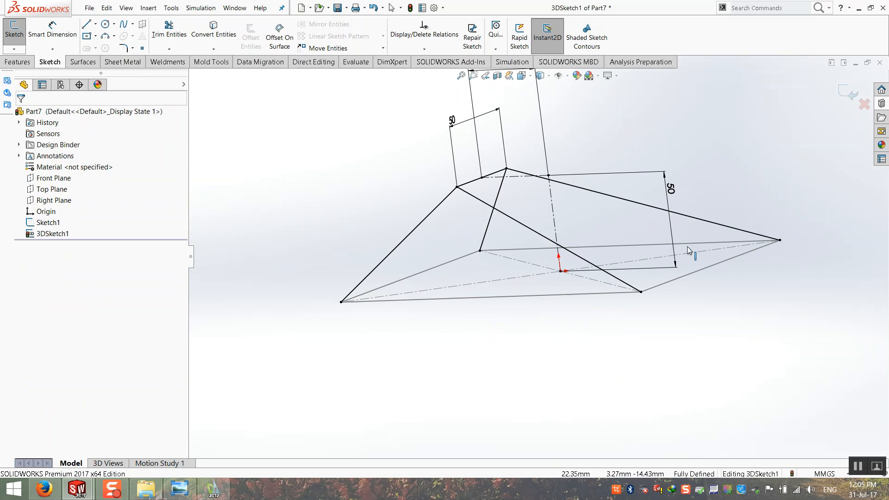
Exit the 3D sketch, hide Sketch1, and reopen 3DSketch1 for editing.
left_click(851, 92)
middle_click_drag(645, 193, 746, 187)
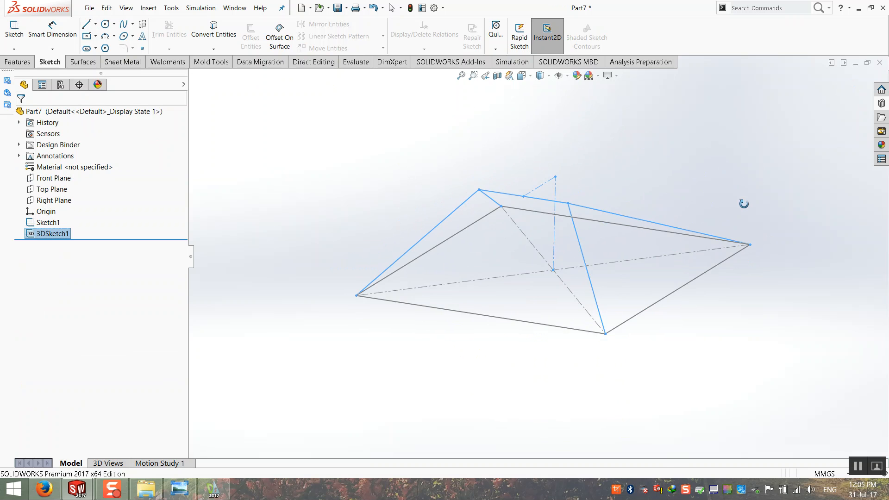
left_click(699, 139)
mouse_move(699, 139)
middle_mouse_down()
mouse_move(715, 204)
mouse_move(676, 113)
mouse_move(567, 103)
mouse_move(556, 149)
mouse_move(623, 149)
mouse_move(567, 160)
middle_mouse_up()
right_click(54, 222)
left_click(57, 199)
mouse_move(256, 201)
middle_mouse_down()
mouse_move(340, 191)
mouse_move(409, 207)
mouse_move(304, 210)
mouse_move(307, 234)
middle_mouse_up()
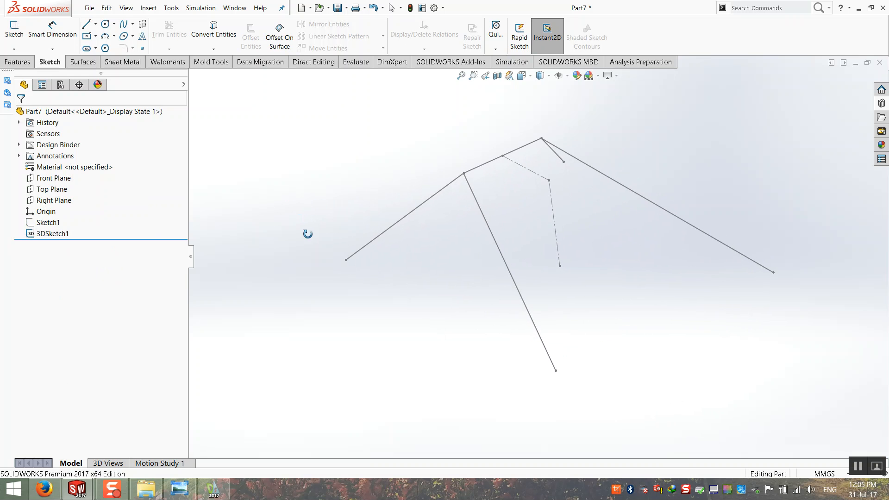
right_click(56, 235)
left_click(64, 211)
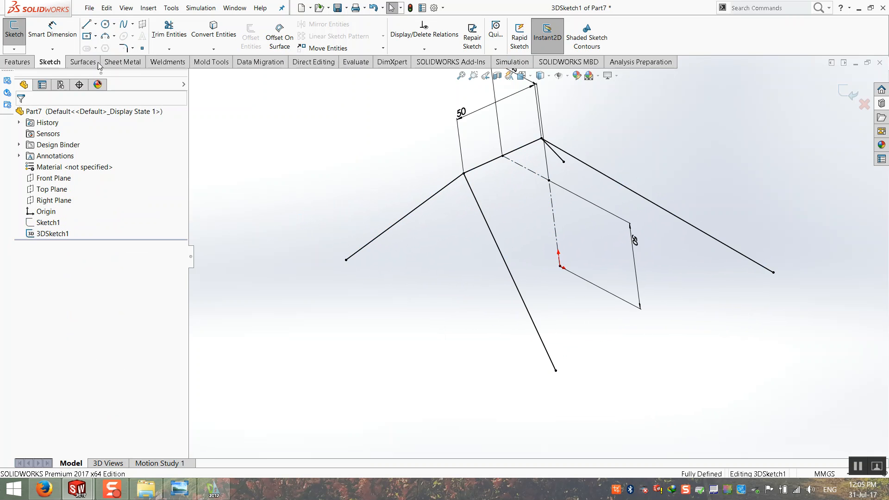
Draw the base edge from the left to bottom vertex and the 180 mm edge to the right vertex.
left_click(87, 25)
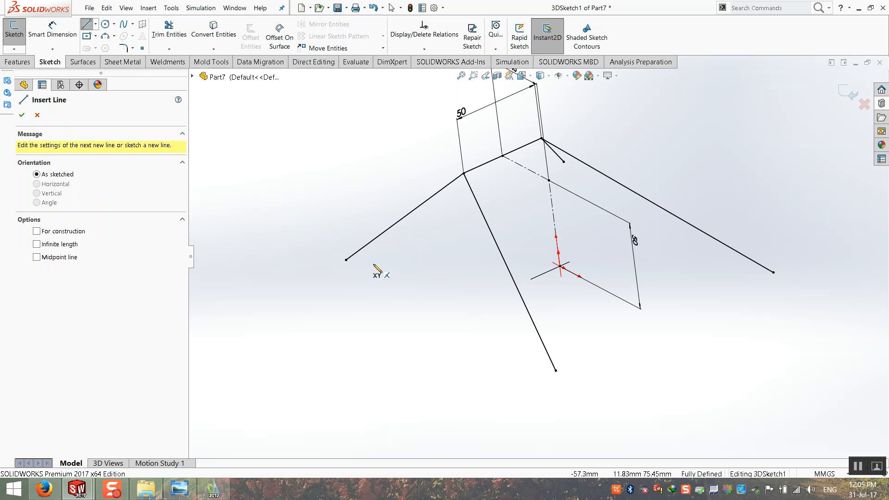
left_click(346, 260)
left_click(556, 370)
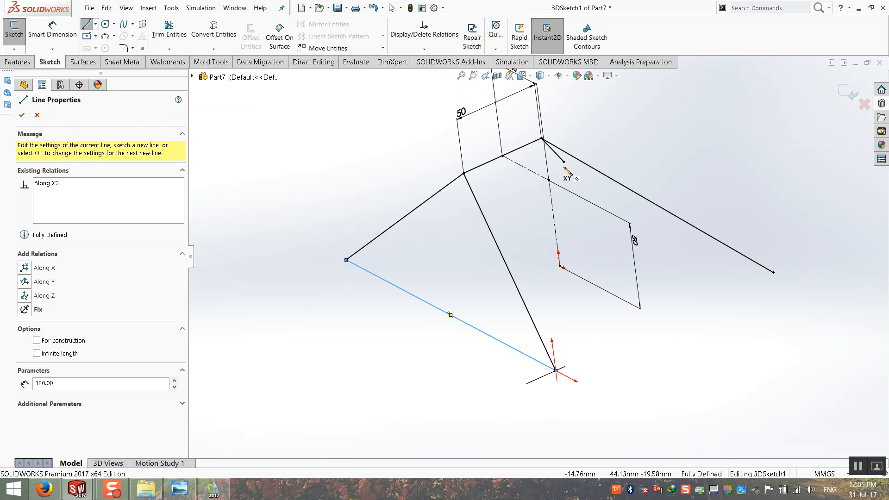
left_click(563, 161)
left_click_drag(779, 276, 773, 273)
middle_click_drag(668, 284, 711, 289)
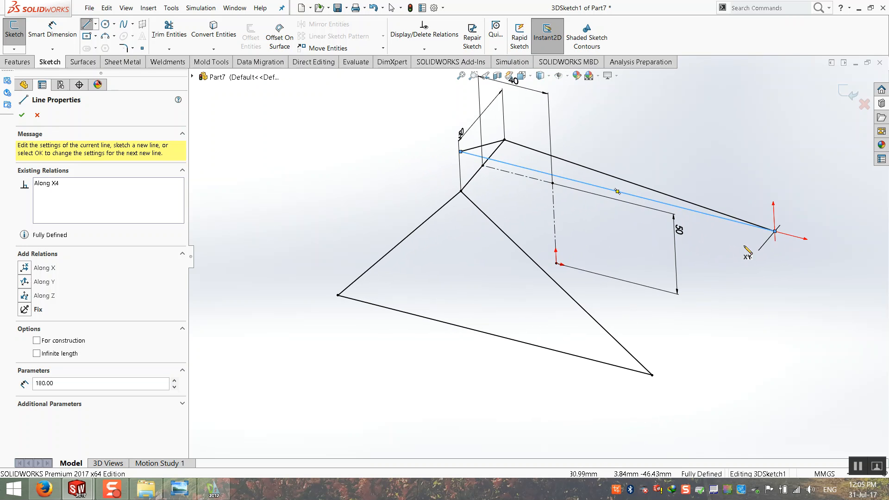
key("Escape")
Add the upper-left to lower-left edge and the right to bottom base edge.
left_click(87, 24)
middle_click_drag(408, 167, 484, 163)
left_click(404, 148)
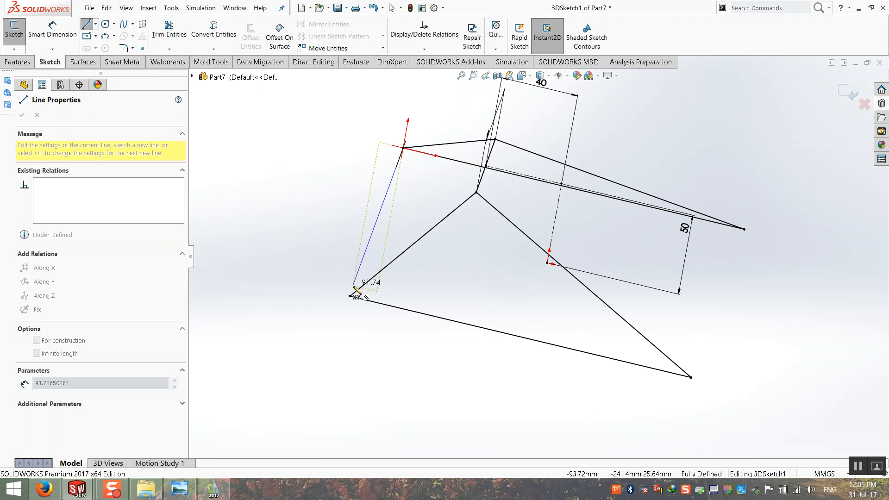
left_click(350, 296)
key("Escape")
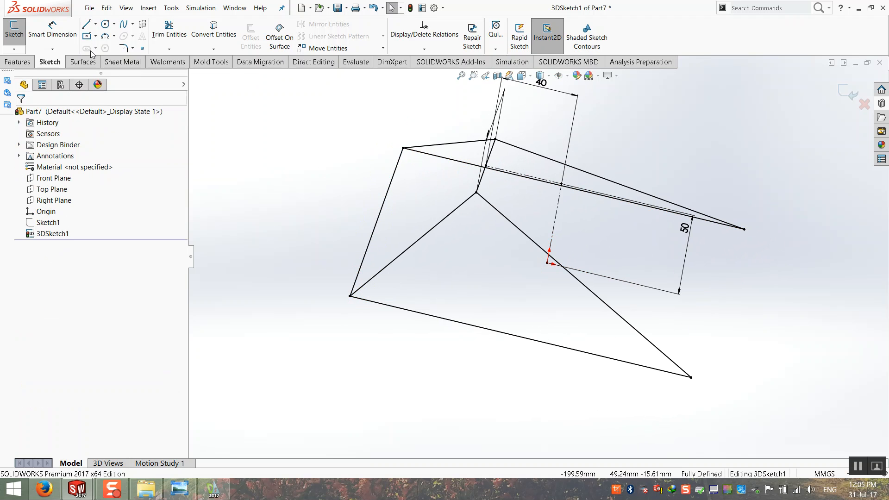
left_click(87, 25)
middle_click_drag(487, 282, 678, 301)
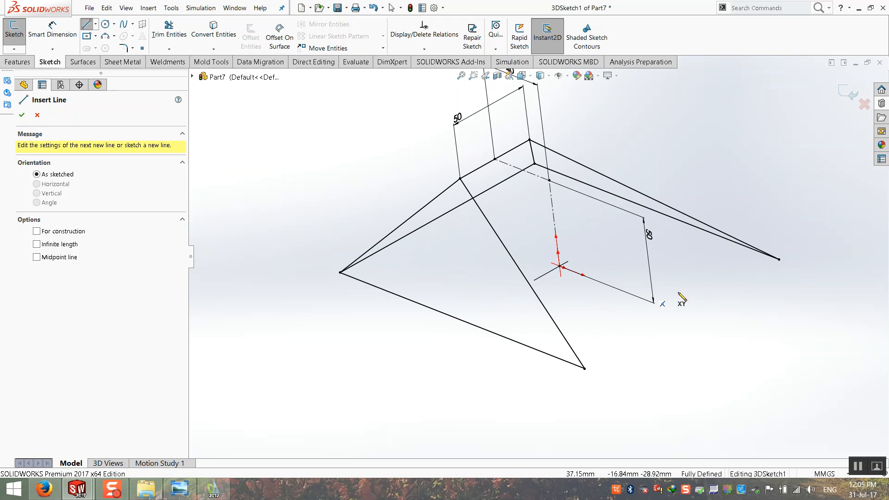
left_click(779, 260)
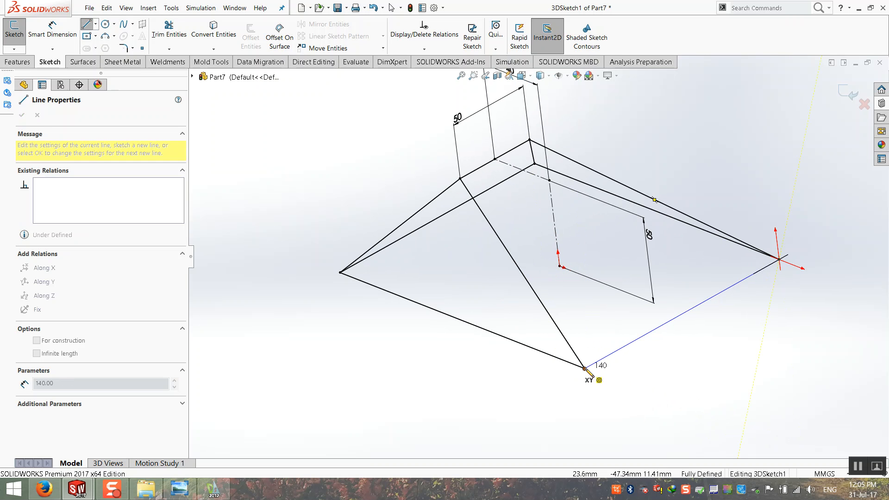
left_click(586, 368)
key("Escape")
Close the 3D sketch and bring up the Surfaces tools.
left_click(852, 91)
mouse_move(551, 268)
middle_mouse_down()
mouse_move(582, 252)
mouse_move(550, 248)
mouse_move(723, 241)
mouse_move(690, 236)
mouse_move(693, 248)
mouse_move(700, 208)
middle_mouse_up()
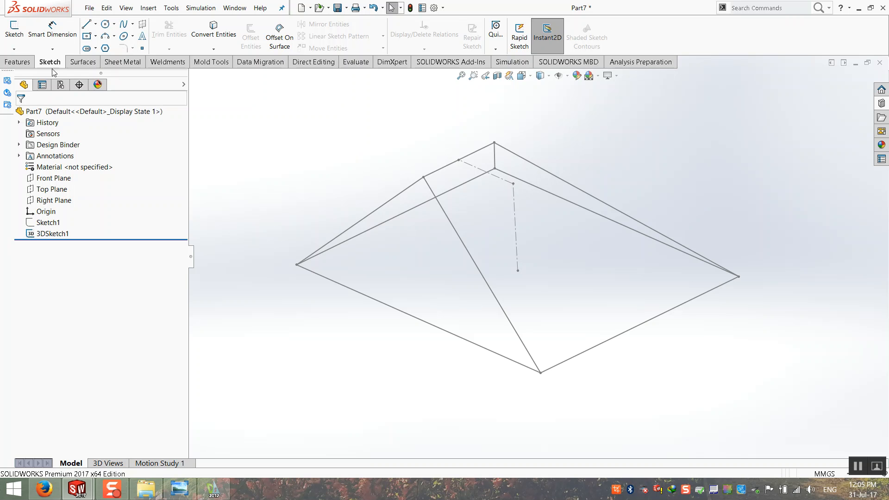
left_click(84, 65)
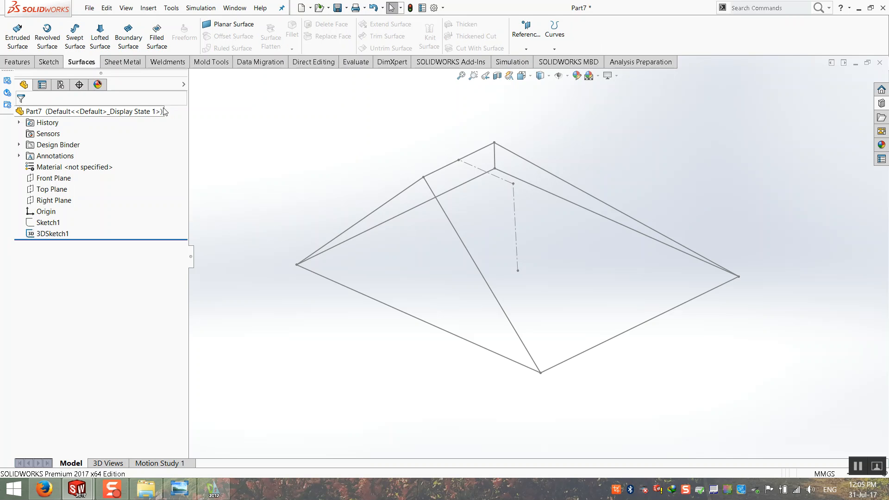
Start a lofted surface using the two sloping roof edges as profiles.
left_click(100, 38)
middle_click_drag(399, 218, 482, 235)
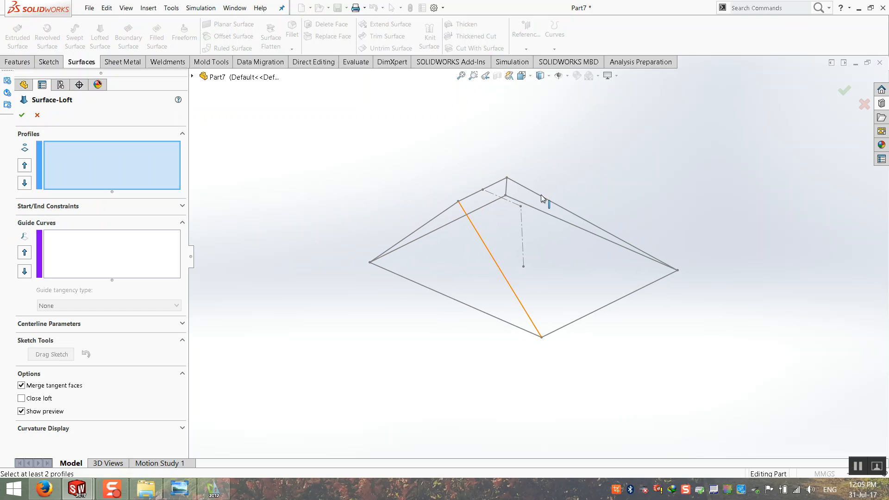
left_click(544, 197)
left_click(565, 162)
left_click(474, 227)
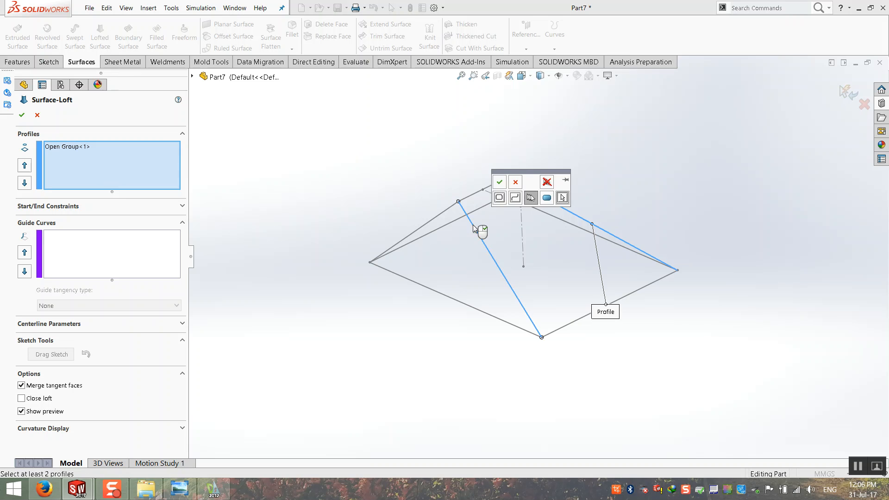
left_click(499, 181)
mouse_move(447, 224)
middle_mouse_down()
mouse_move(399, 201)
mouse_move(532, 188)
mouse_move(441, 201)
mouse_move(442, 283)
middle_mouse_up()
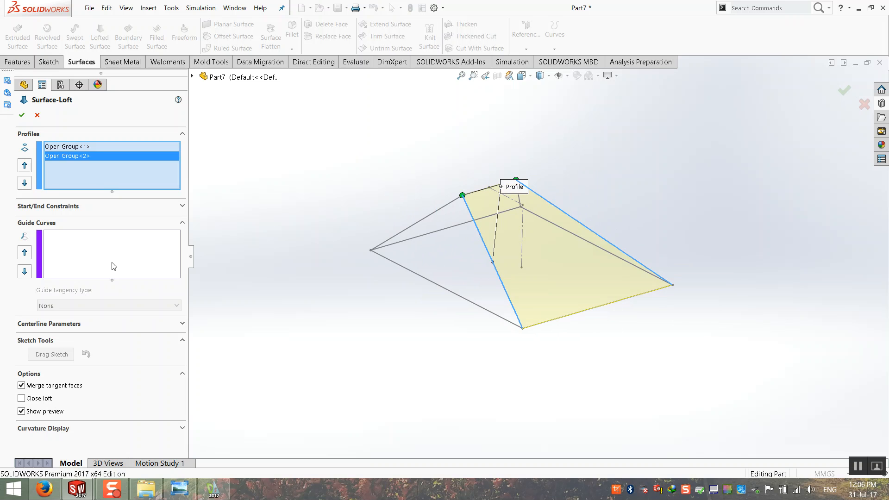
Add the ridge edge and bottom-right base edge as guide curves and create Surface-Loft1.
left_click(144, 246)
left_click(486, 188)
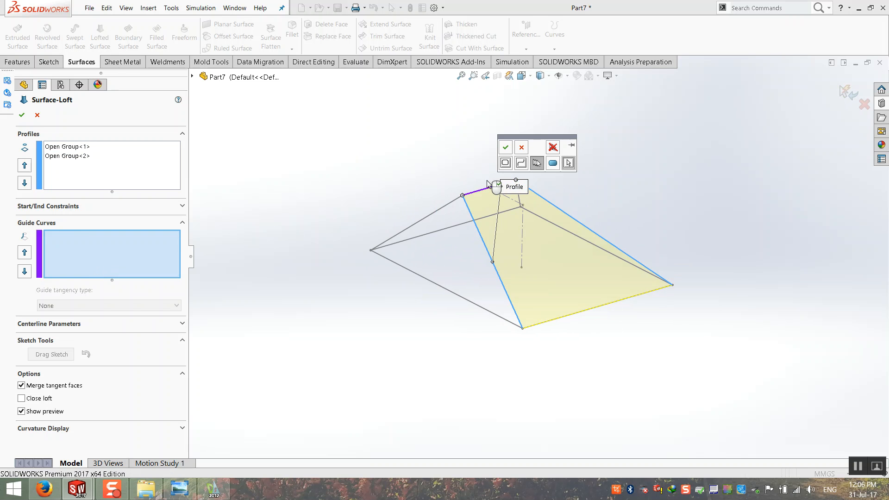
left_click(506, 147)
left_click(530, 326)
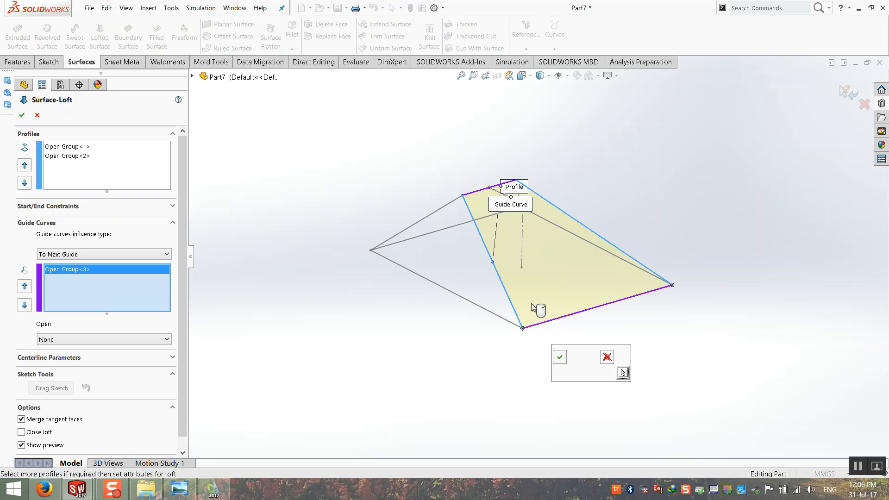
left_click(559, 357)
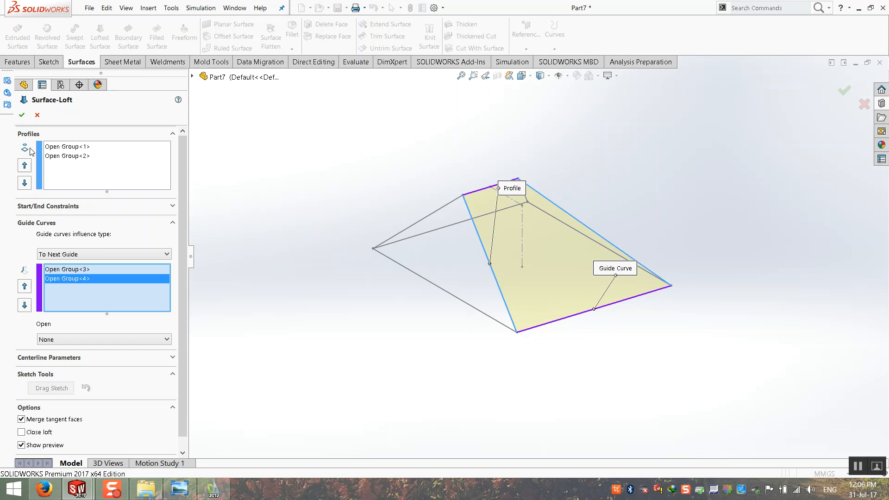
left_click(21, 115)
left_click(362, 255)
mouse_move(349, 270)
middle_mouse_down()
mouse_move(240, 252)
mouse_move(420, 262)
mouse_move(348, 276)
middle_mouse_up()
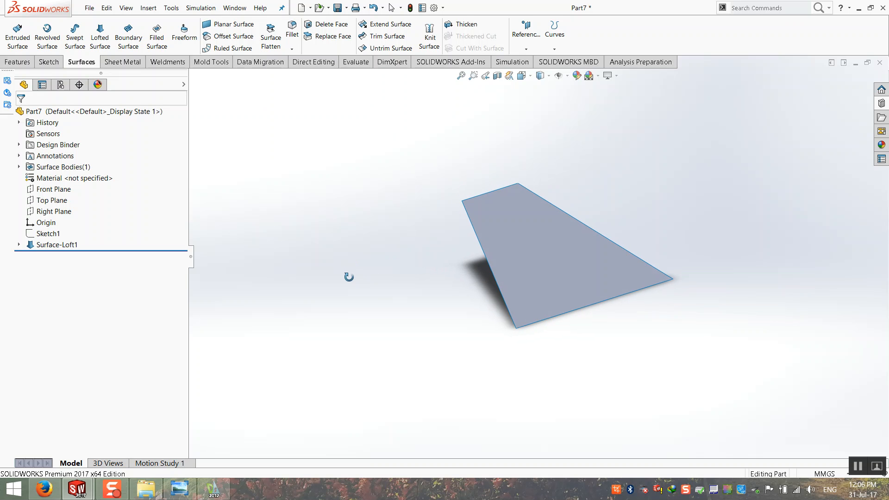
Expand Surface-Loft1 and show 3DSketch1 so the full wireframe surrounds the new face.
left_click(19, 245)
right_click(47, 255)
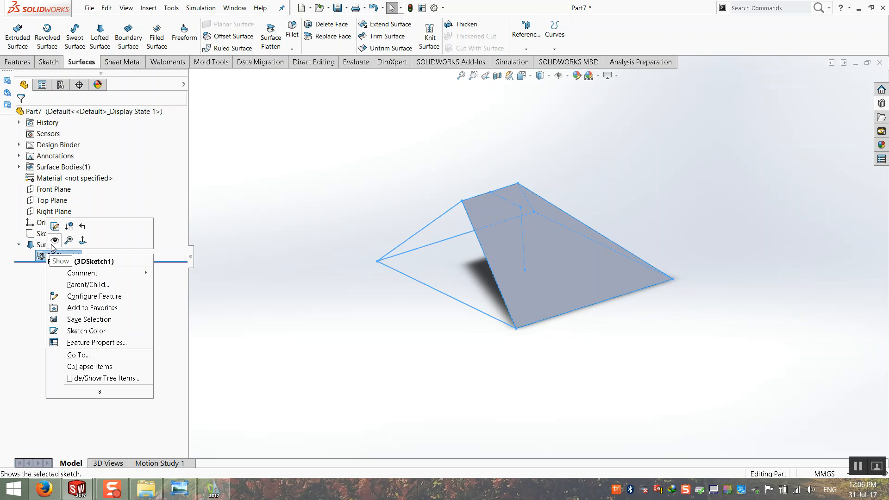
left_click(55, 240)
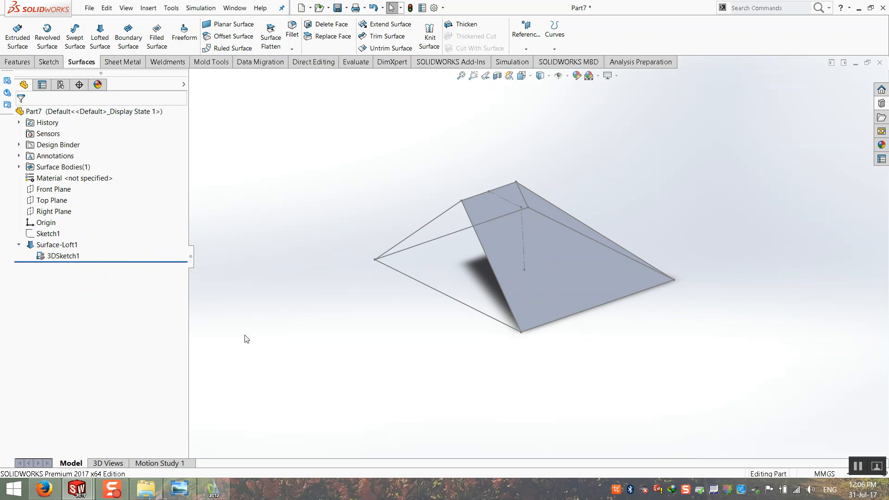
mouse_move(253, 340)
middle_mouse_down()
mouse_move(391, 232)
mouse_move(471, 293)
mouse_move(456, 299)
mouse_move(596, 303)
mouse_move(526, 282)
middle_mouse_up()
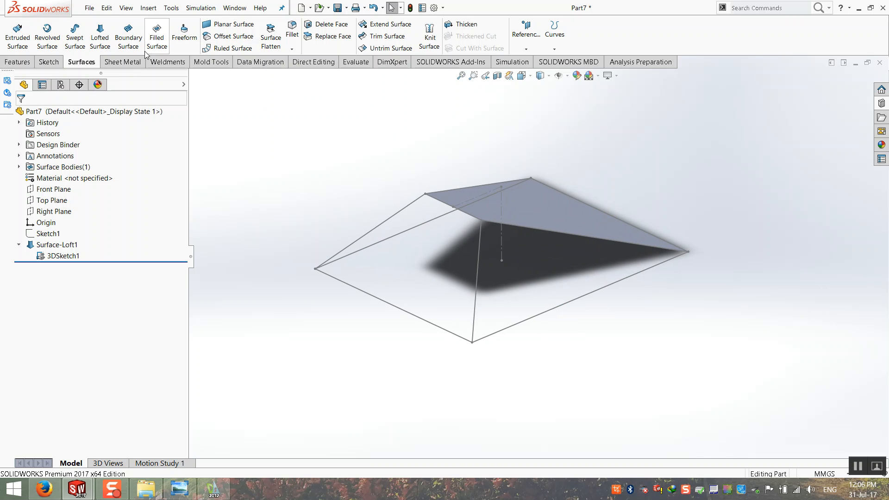
Start a second lofted surface with the upper-left and adjacent sloping edges as profiles.
left_click(98, 42)
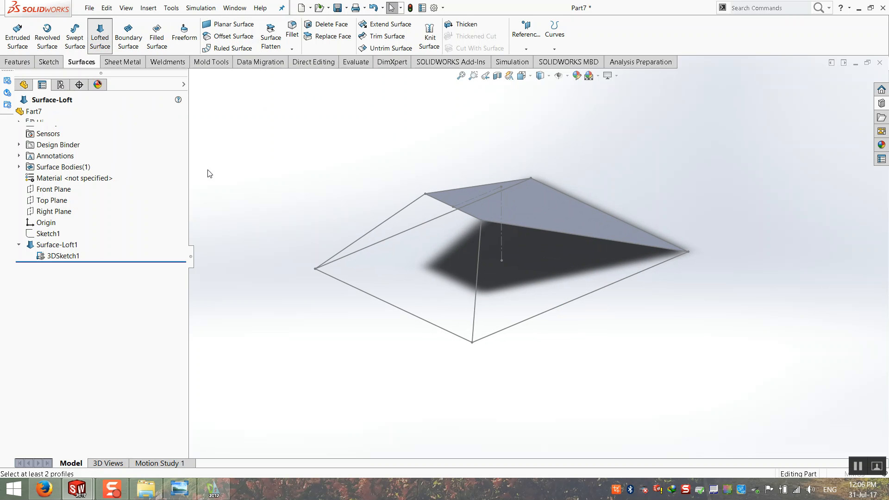
left_click(396, 217)
left_click(423, 171)
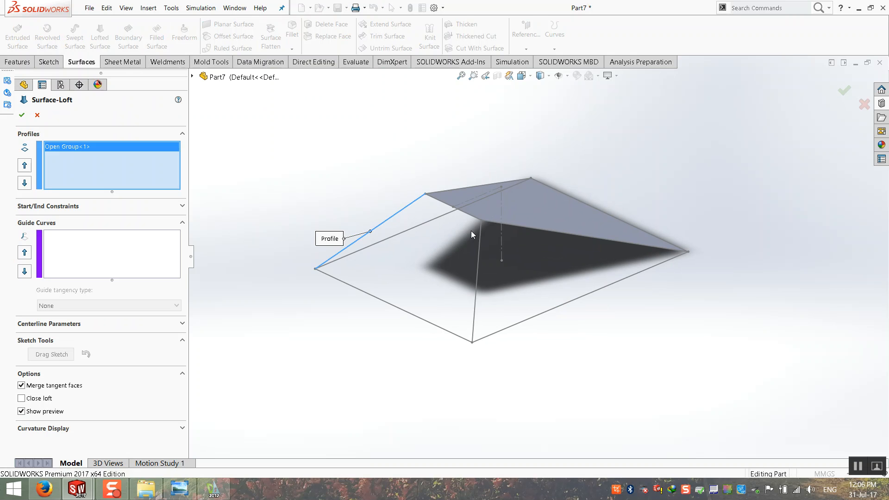
left_click(480, 241)
left_click(508, 192)
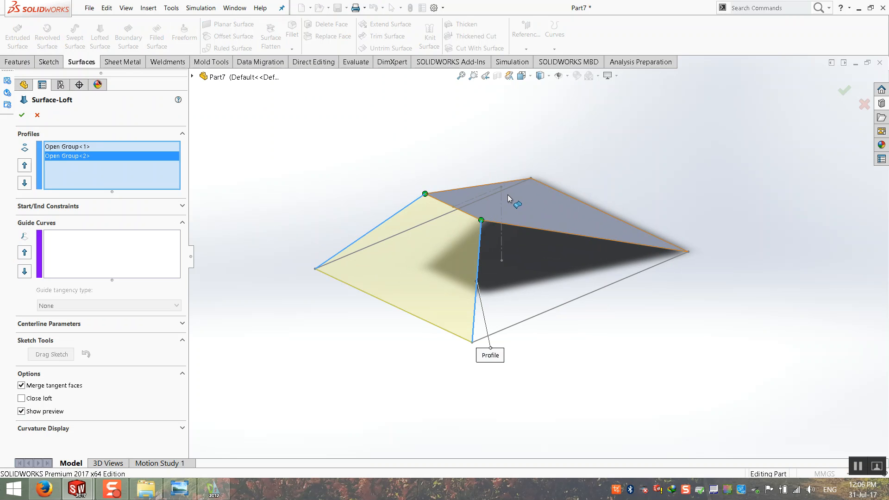
Add the top edge and lower-left edge as guide curves and create Surface-Loft2.
left_click(116, 260)
left_click(430, 195)
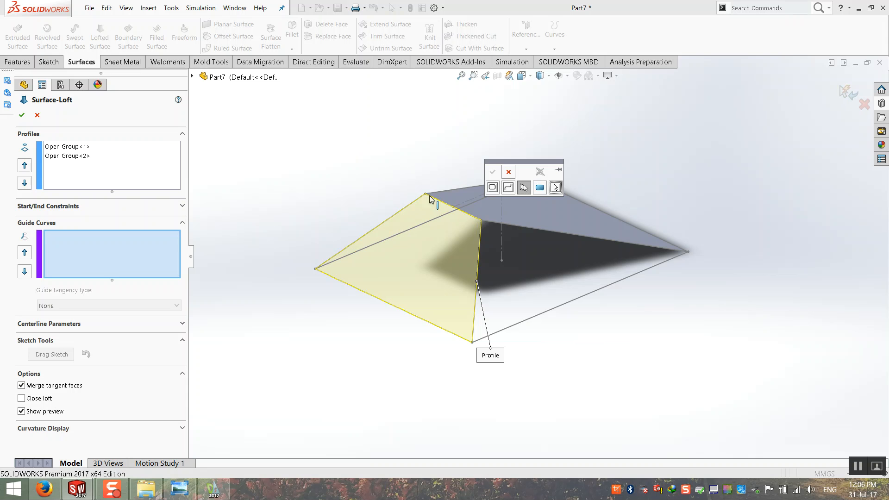
left_click(440, 200)
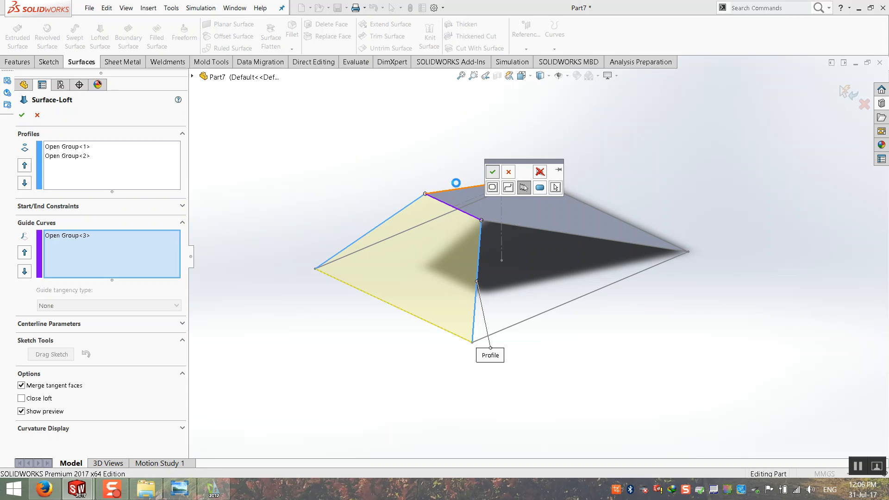
left_click(493, 172)
left_click(381, 300)
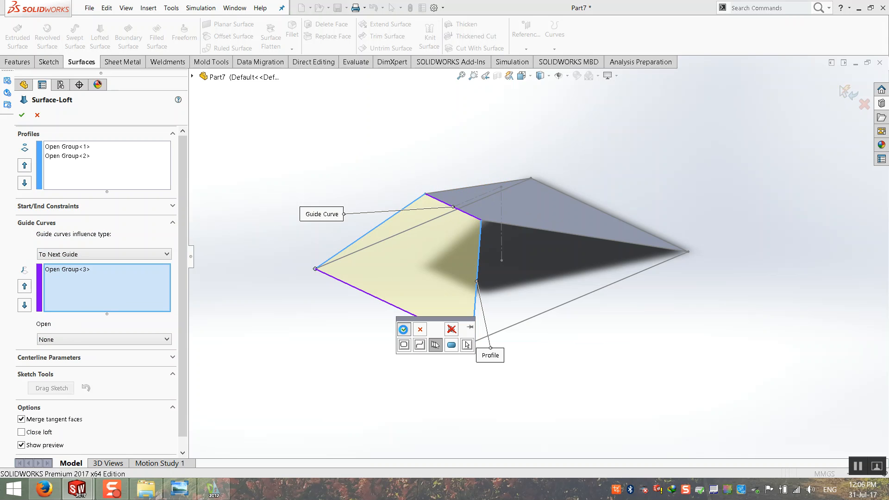
left_click(402, 327)
left_click(22, 115)
middle_click_drag(398, 278, 379, 238)
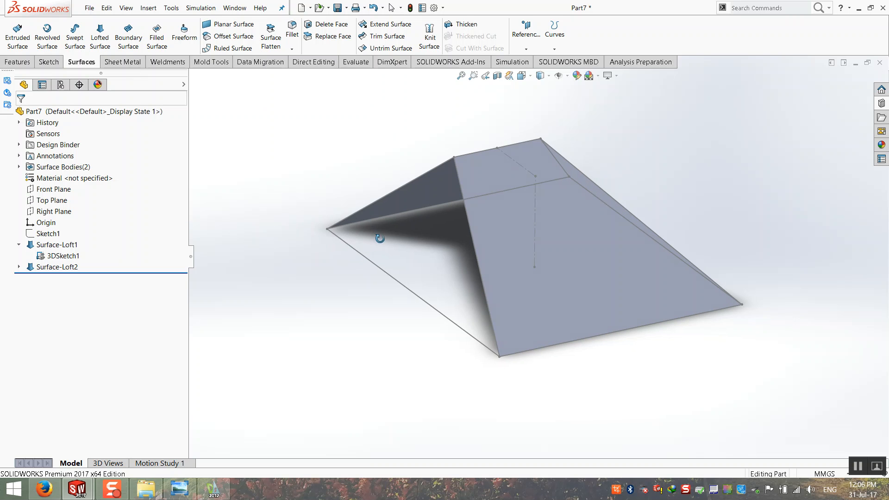
Start a third lofted surface with two sloping edges of the hip end as profiles.
left_click(100, 40)
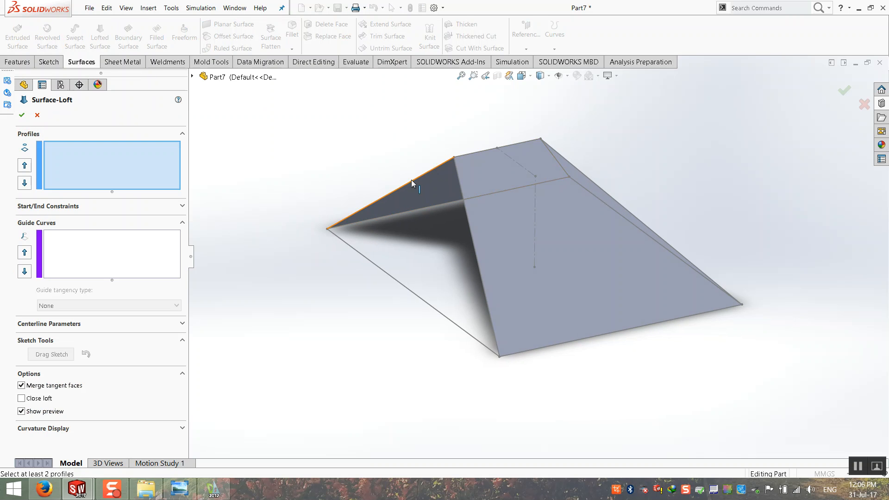
left_click(445, 163)
left_click(468, 123)
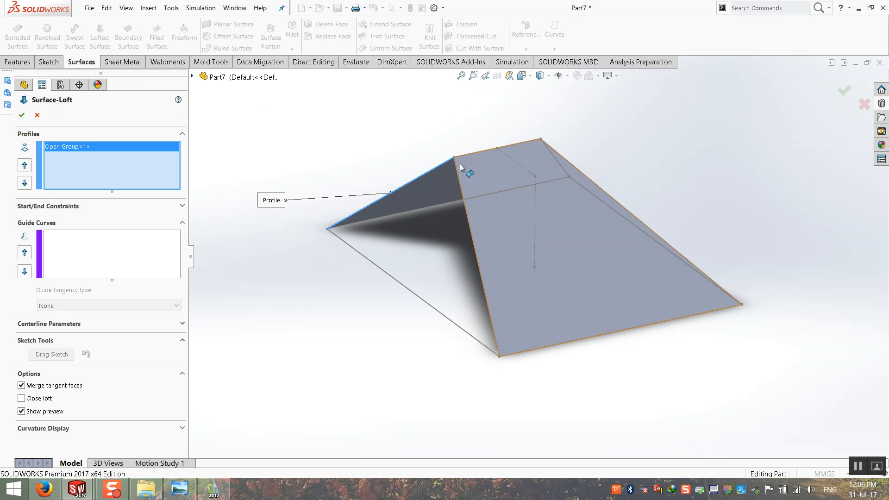
left_click(456, 167)
left_click(457, 167)
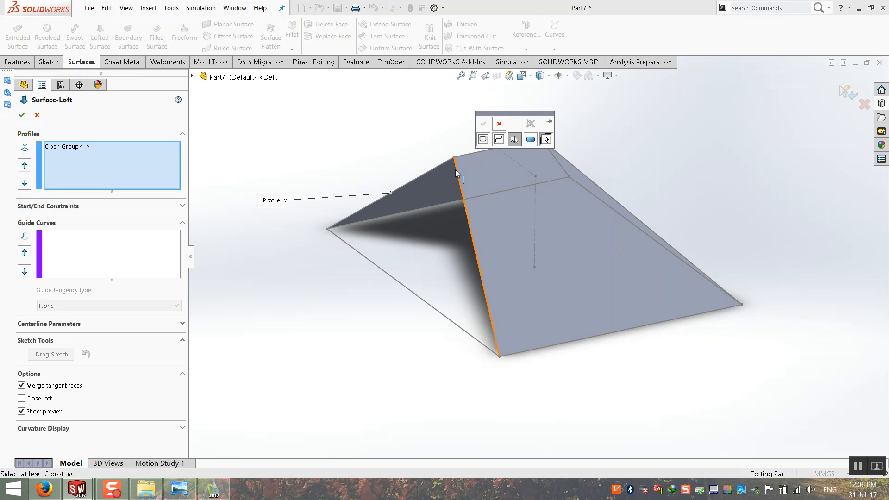
left_click(482, 124)
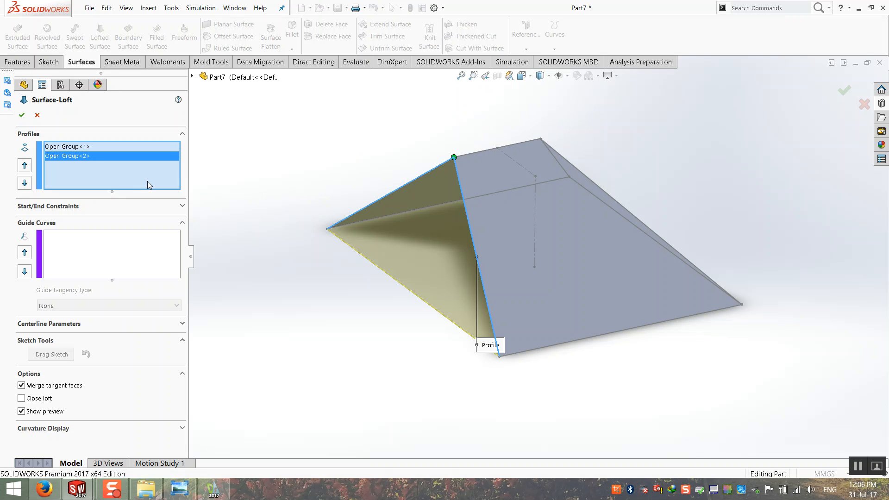
Use the lower base edge as guide curve and create Surface-Loft3.
left_click(101, 229)
left_click(359, 253)
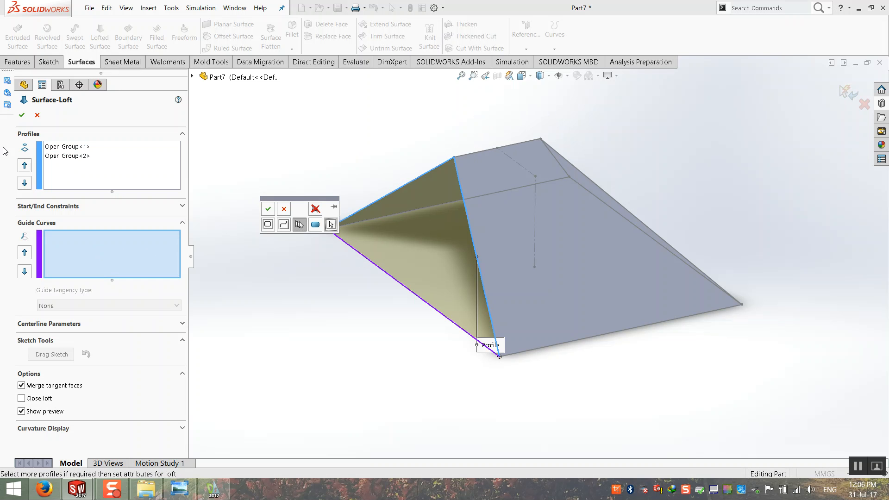
left_click(268, 208)
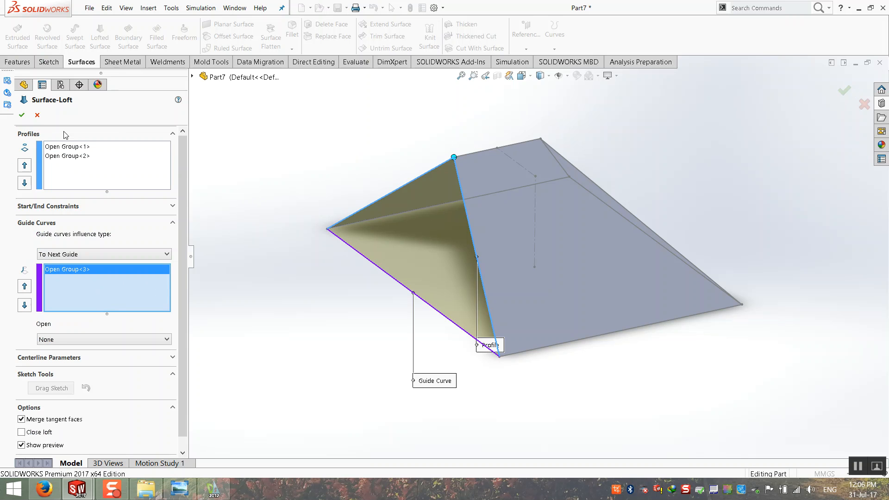
left_click(22, 116)
middle_click_drag(327, 259, 138, 287)
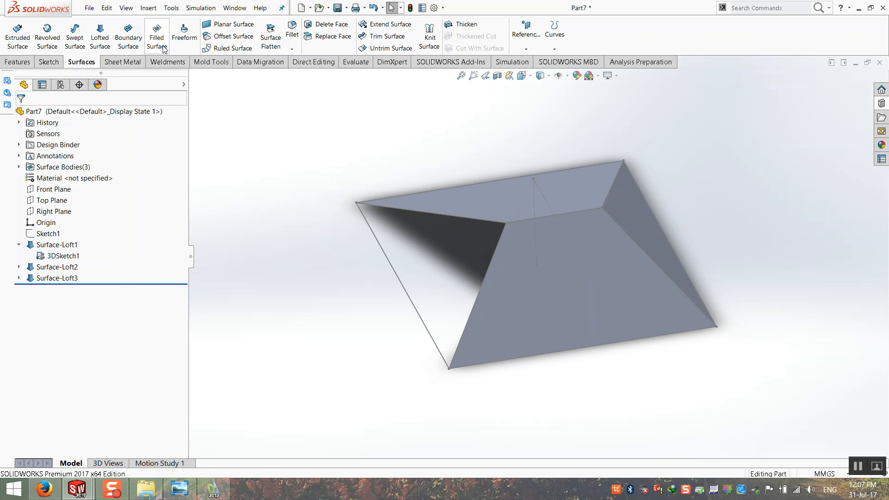
Loft Surface-Loft4 between the top-left and sloping edges, guided by the left edge, closing the last hip end.
left_click(100, 40)
left_click(449, 217)
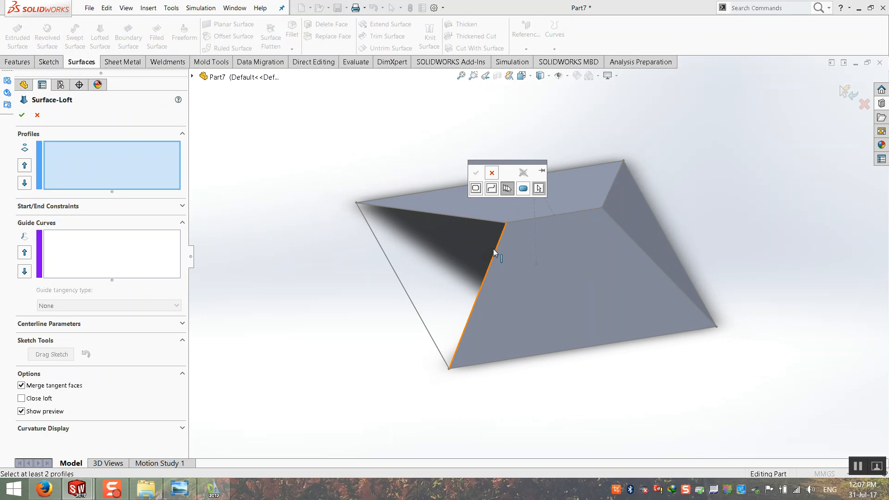
left_click(478, 221)
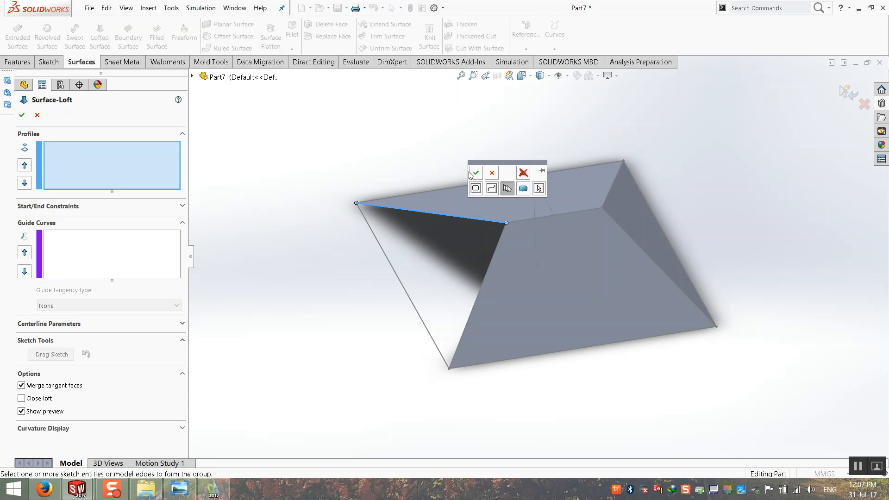
left_click(476, 173)
left_click(500, 245)
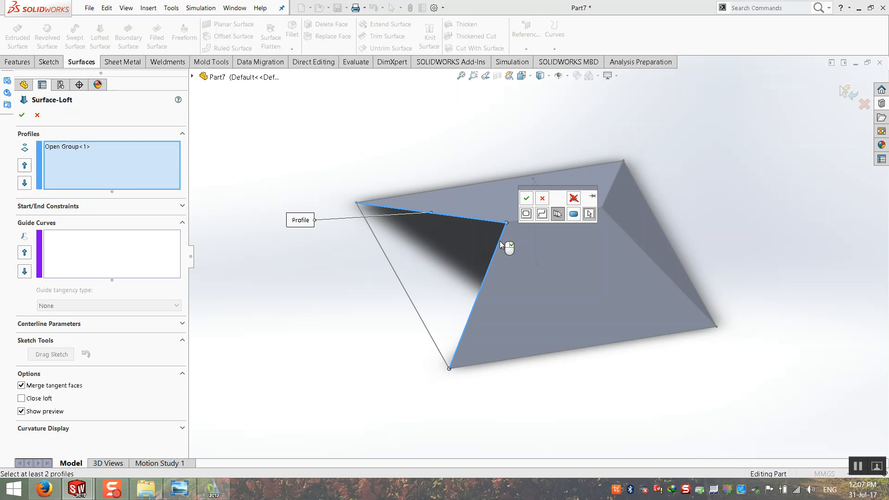
left_click(528, 197)
left_click(120, 247)
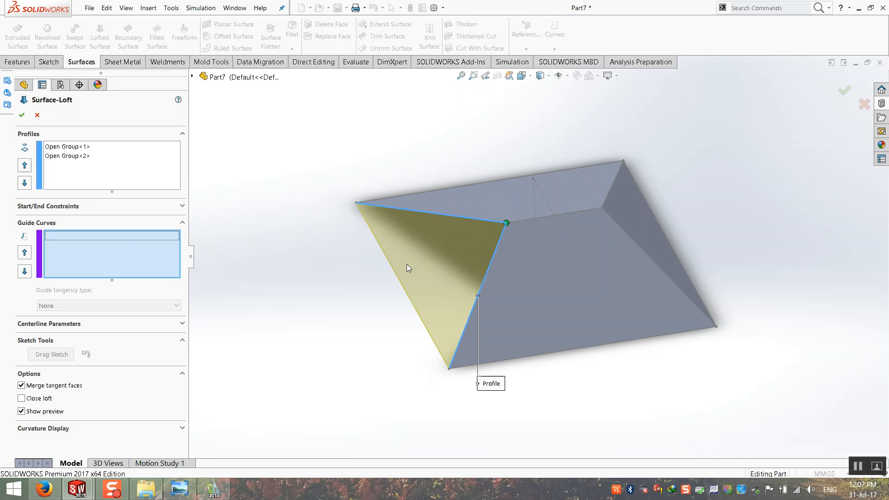
left_click(403, 286)
left_click(421, 311)
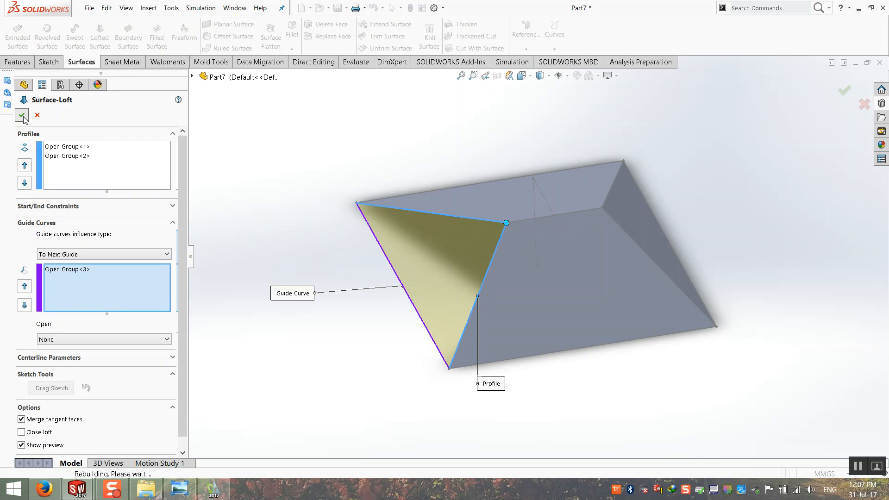
left_click(22, 116)
left_click(264, 274)
middle_click_drag(339, 326, 528, 268)
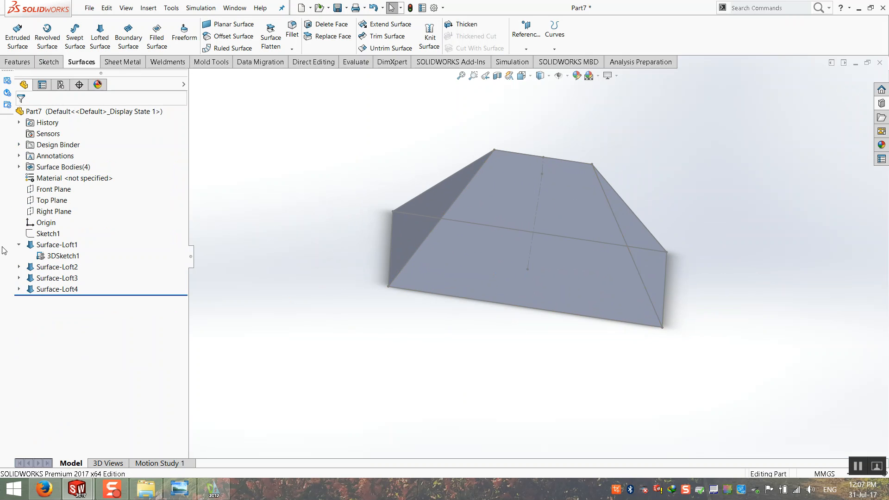
Hide 3DSketch1 so only Surface-Loft1 to Surface-Loft4 remain, then bring up the Sheet Metal tools.
right_click(64, 257)
left_click(73, 244)
mouse_move(276, 268)
middle_mouse_down()
mouse_move(346, 318)
mouse_move(480, 202)
mouse_move(467, 206)
mouse_move(535, 263)
mouse_move(693, 330)
mouse_move(587, 307)
mouse_move(648, 345)
mouse_move(591, 322)
mouse_move(476, 214)
middle_mouse_up()
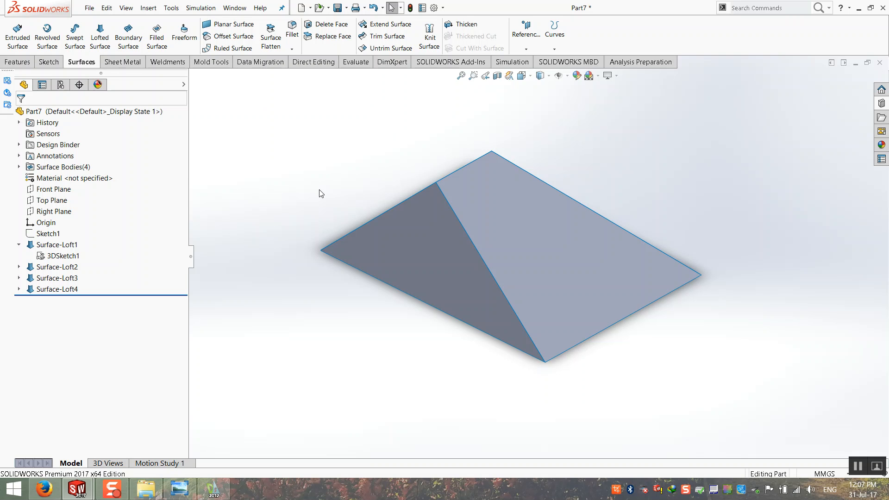
left_click(122, 62)
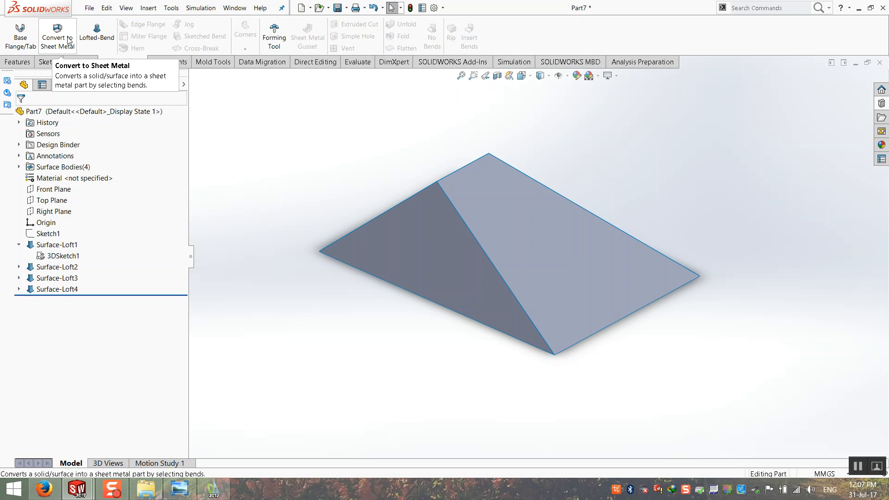
Launch Convert to Sheet Metal with 1.25 mm reversed thickness and 0.80 mm bend radius, orienting the model to pick faces.
left_click(18, 62)
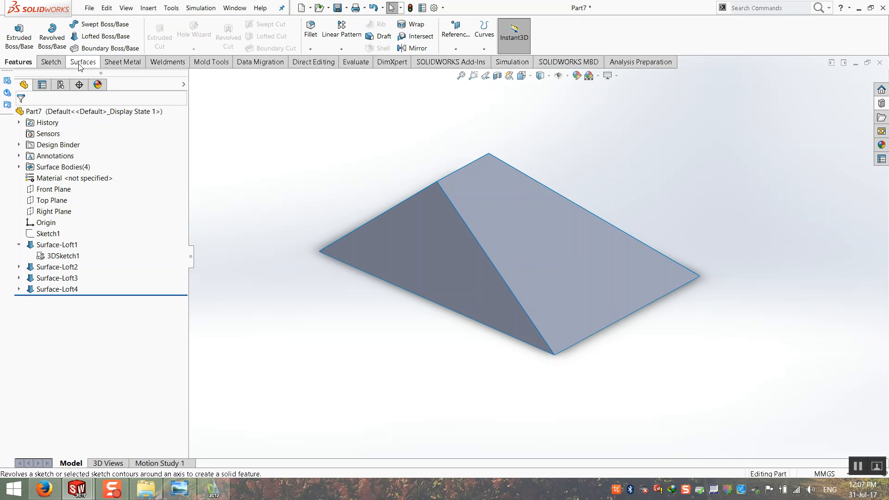
left_click(123, 62)
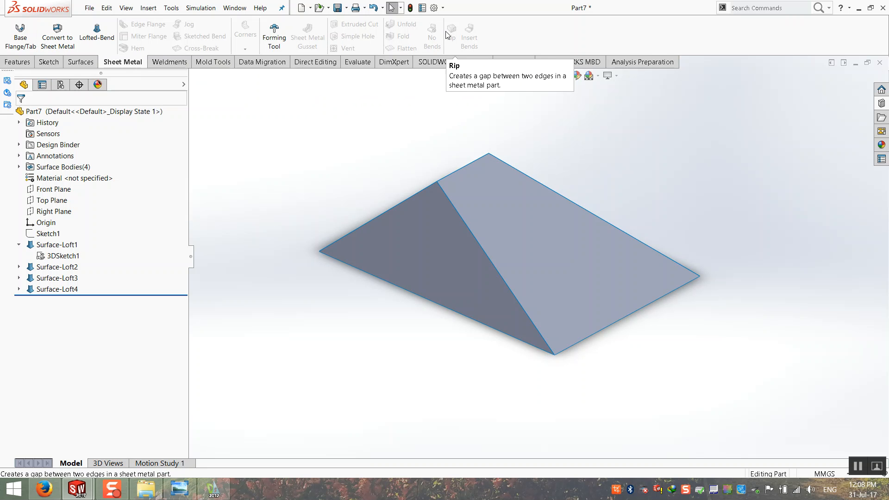
left_click(58, 31)
mouse_move(377, 271)
middle_mouse_down()
mouse_move(367, 248)
mouse_move(356, 273)
mouse_move(370, 271)
middle_mouse_up()
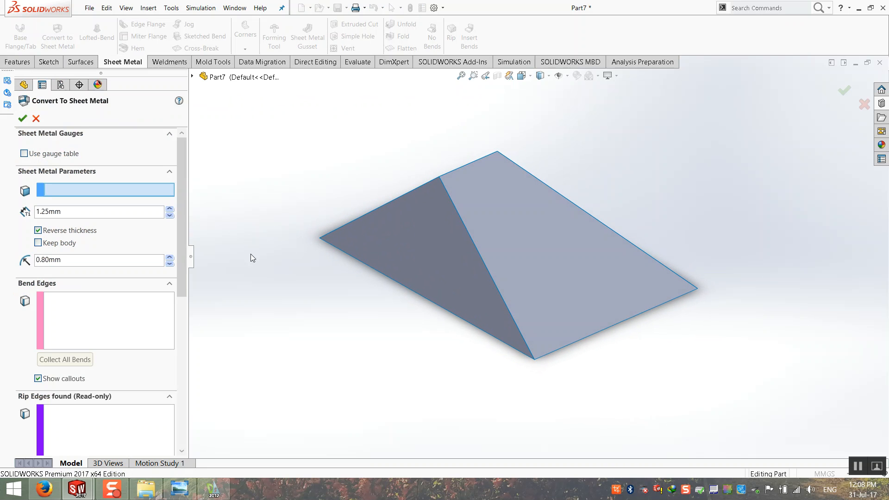
left_click_drag(193, 238, 237, 239)
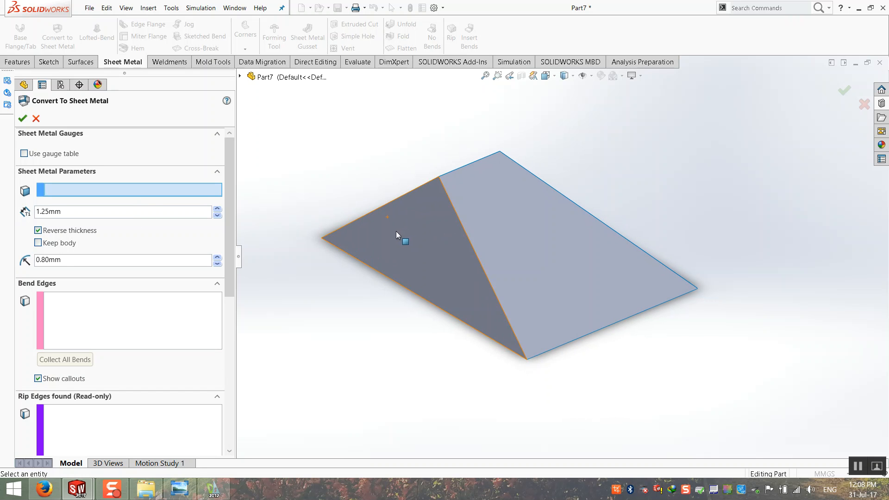
middle_click_drag(401, 231, 394, 232)
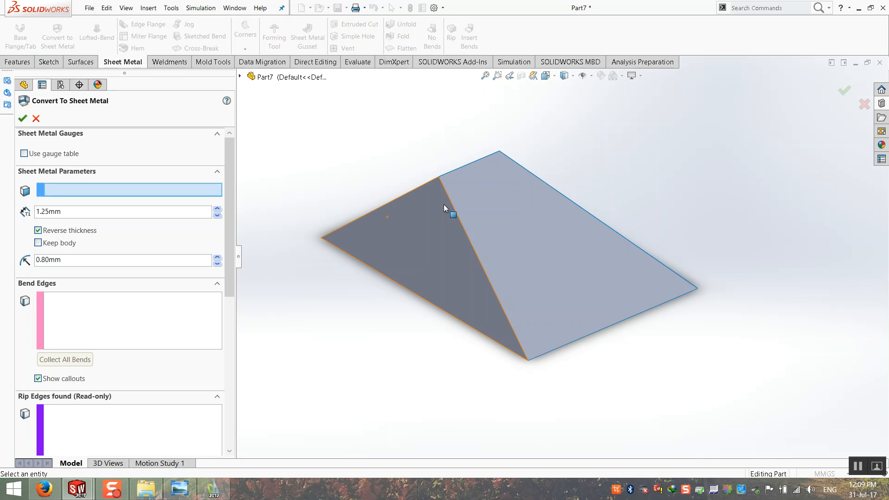
Switch from SOLIDWORKS to the browser showing the YouTube video page.
left_click(59, 496)
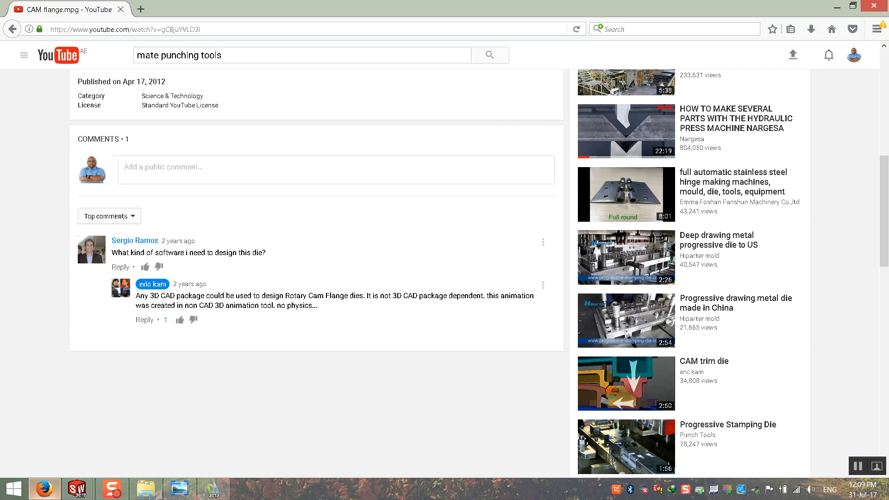
Replace the YouTube search with 'unigraf' and run the unigraf channel suggestion.
scroll(484, 161, "up", 8)
left_click(225, 29)
key("ctrl+a")
left_click(256, 56)
key("ctrl+a")
type("unigraf")
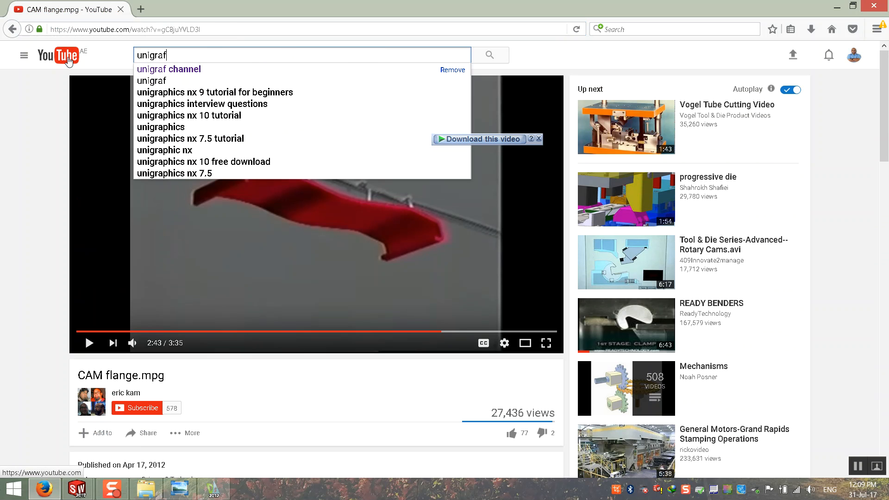
key("Down")
key("Return")
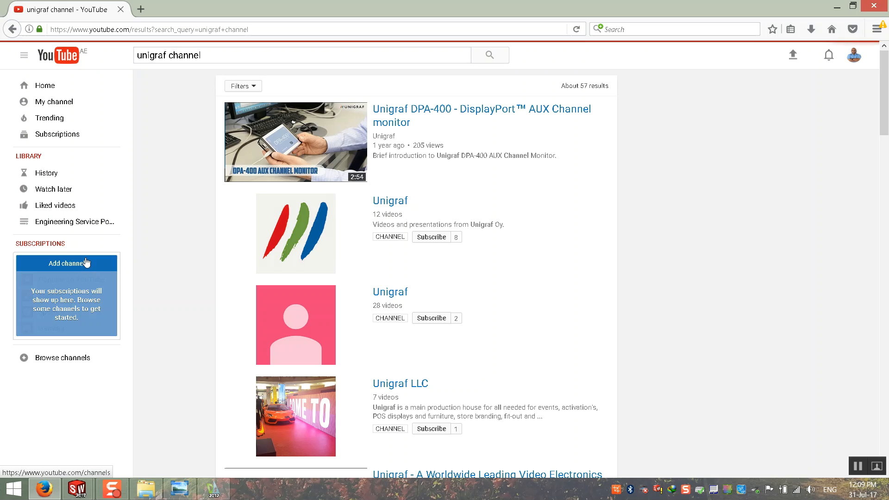
Open the Unigraf channel's Videos list and pick a Unigraf Solidworks Training video.
scroll(304, 222, "down", 3)
mouse_move(303, 206)
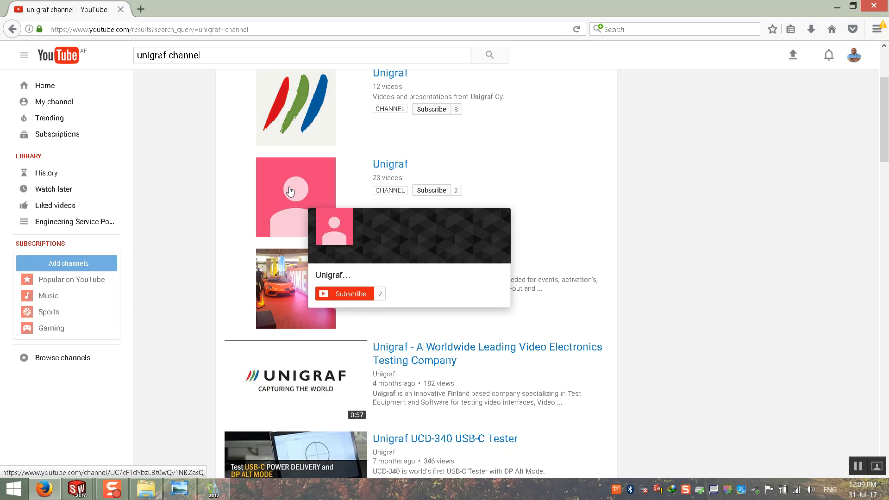
left_click(290, 191)
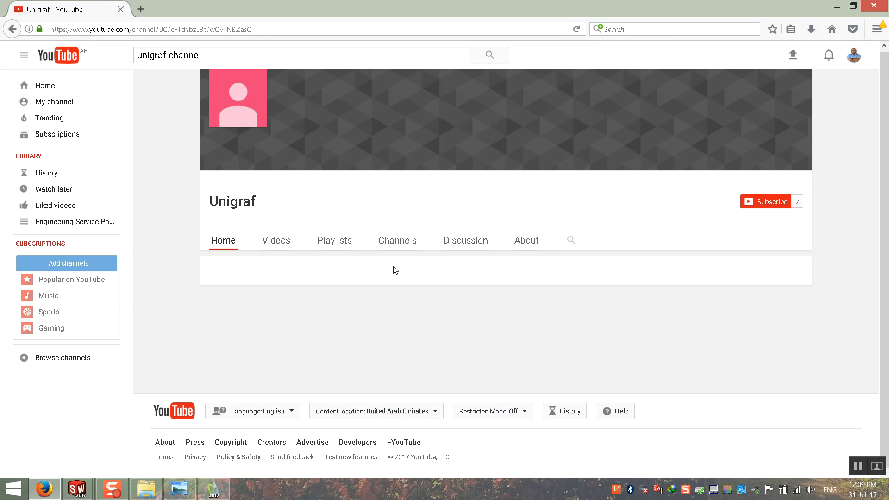
left_click(274, 246)
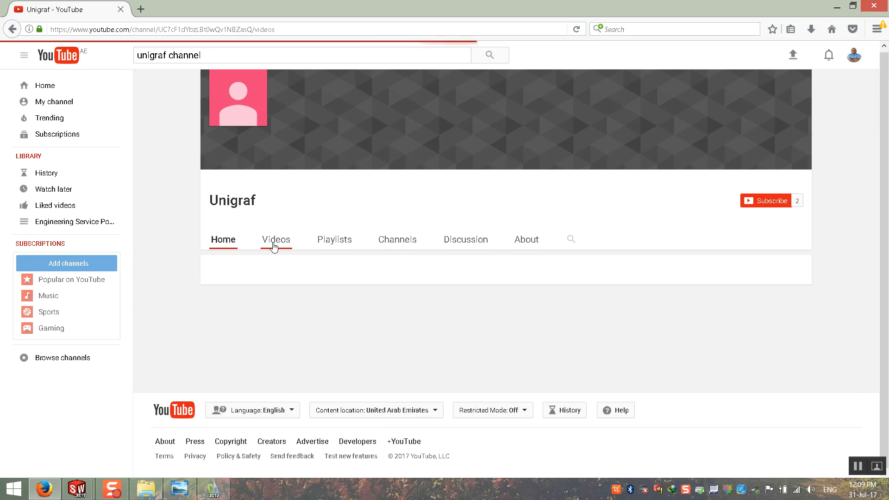
scroll(290, 323, "down", 5)
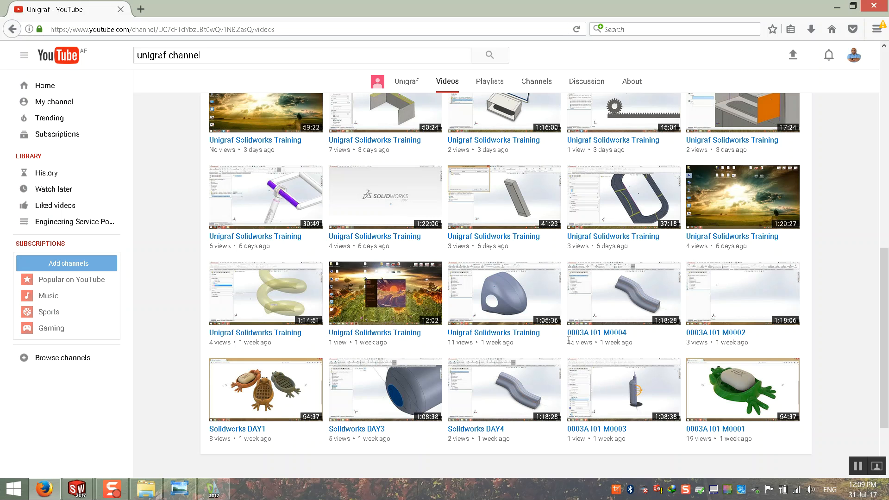
scroll(568, 340, "up", 10)
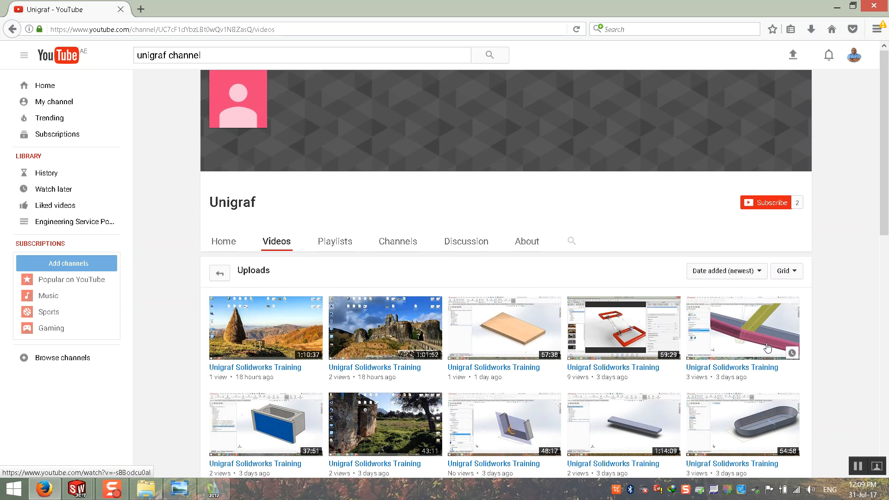
left_click(745, 333)
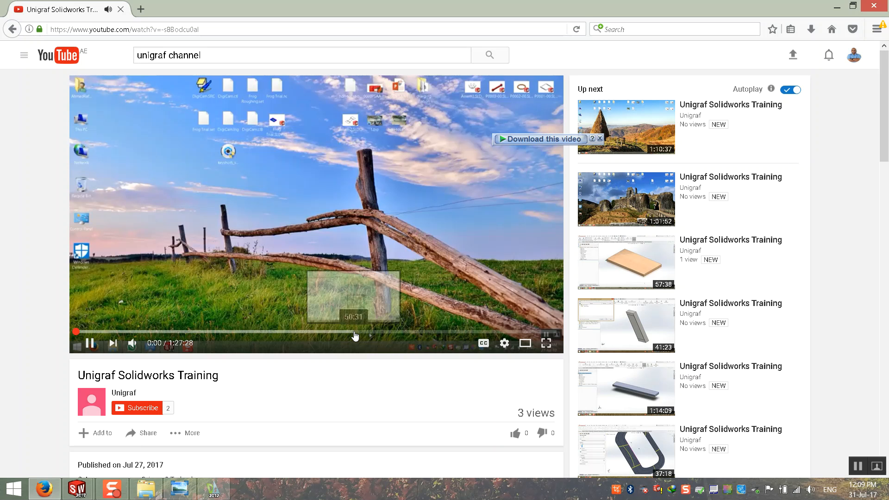
Skip the training video to about 25 minutes, pause it, and return to the SOLIDWORKS part.
left_click(354, 334)
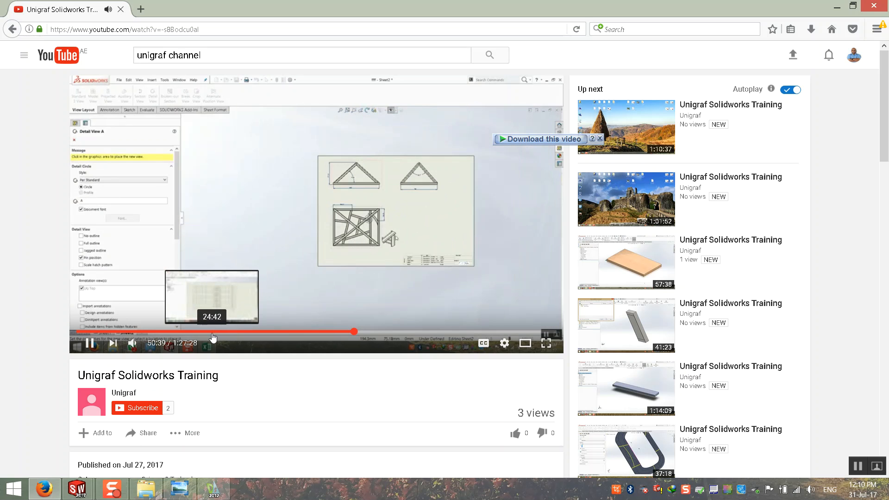
left_click(214, 332)
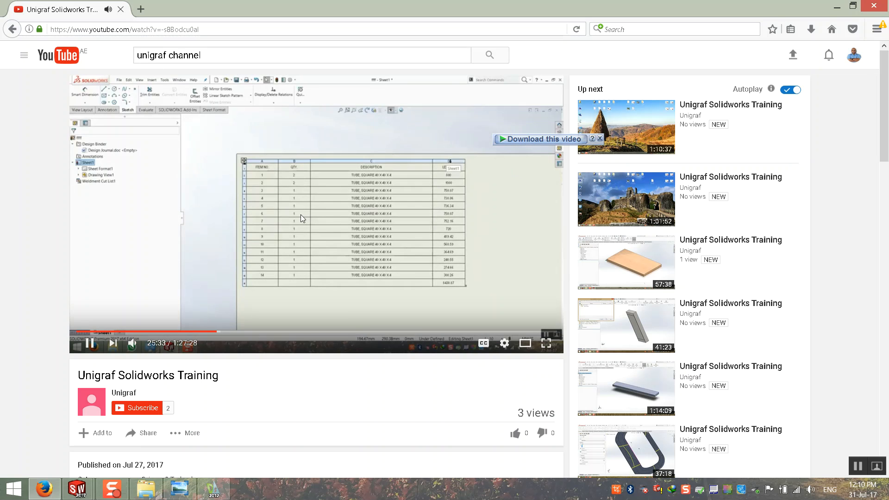
left_click(438, 265)
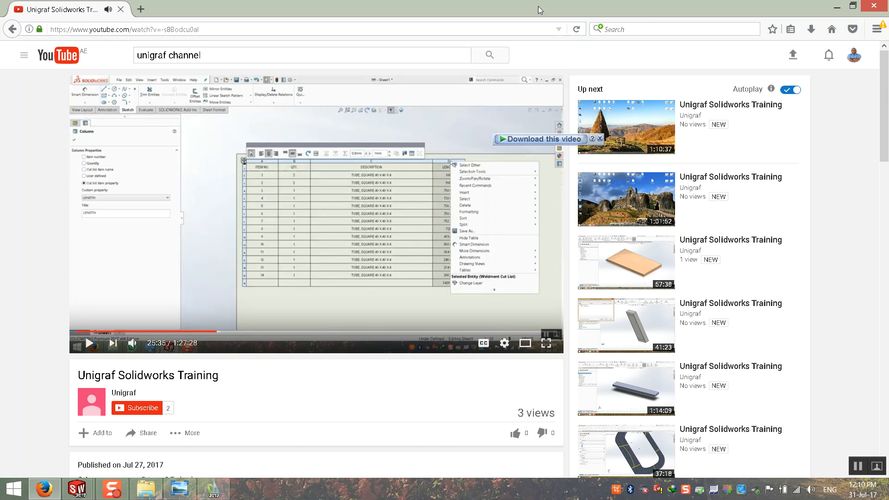
left_click(837, 7)
middle_click_drag(567, 170, 580, 171)
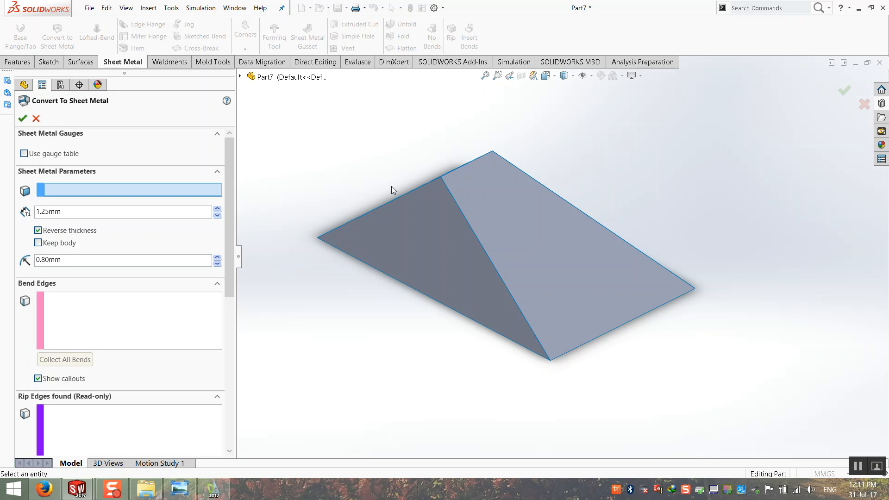
middle_click_drag(419, 232, 417, 233)
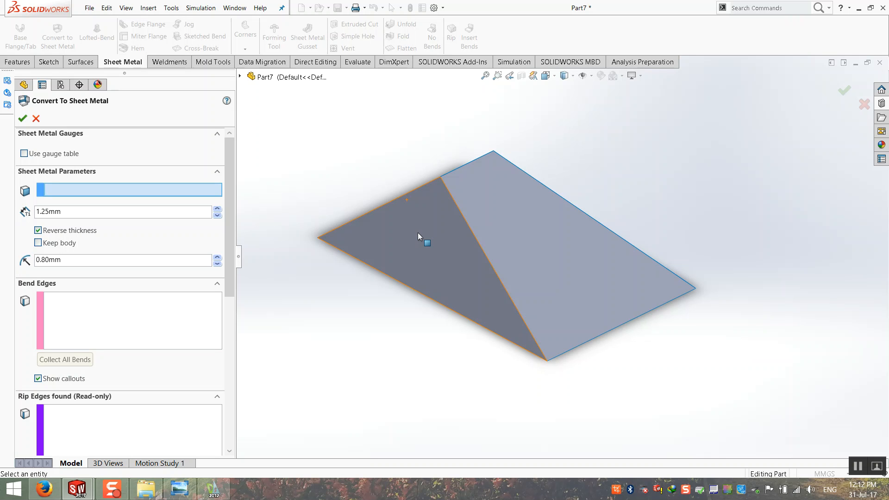
middle_click_drag(484, 192, 465, 190)
scroll(467, 195, "down", 2)
scroll(468, 227, "up", 1)
left_click(641, 75)
scroll(488, 325, "down", 2)
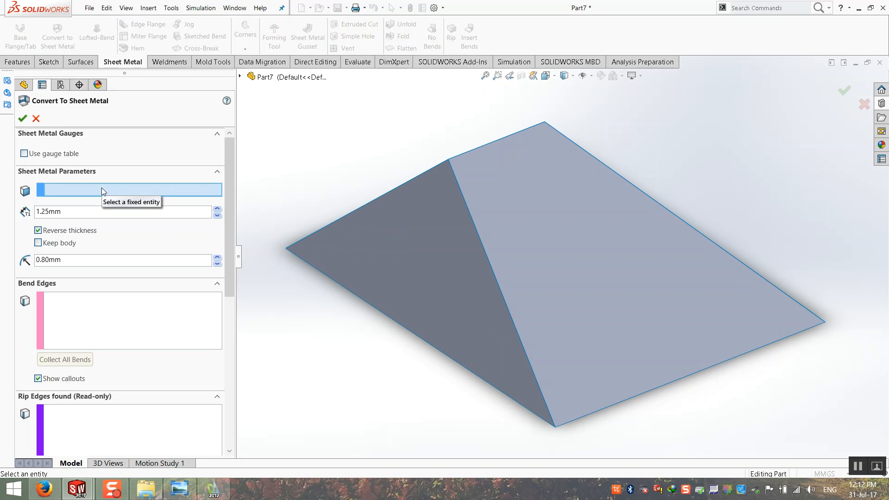
Pick the right roof face as the fixed face and enter 2 mm sheet thickness.
left_click(535, 190)
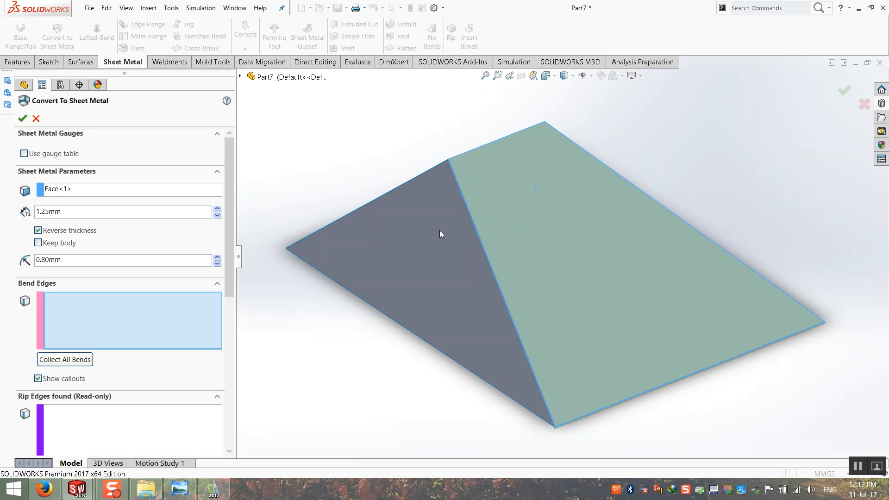
scroll(476, 185, "down", 5)
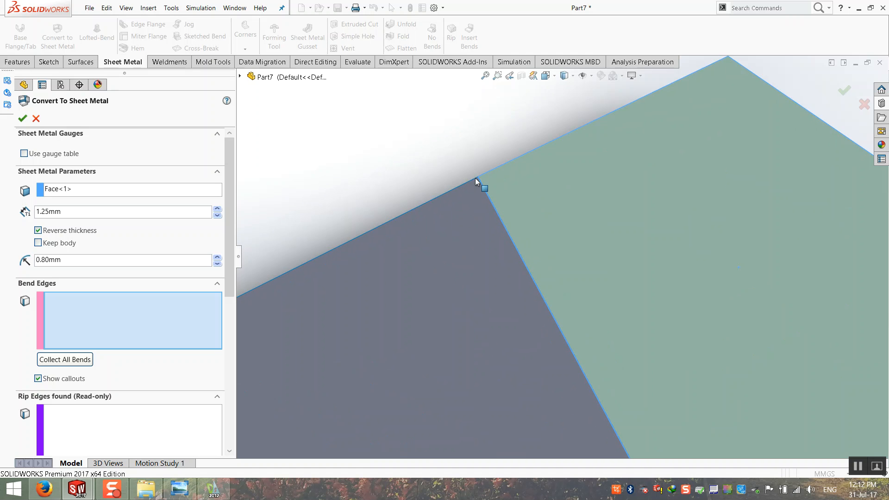
scroll(530, 206, "down", 2)
left_click_drag(75, 211, 32, 218)
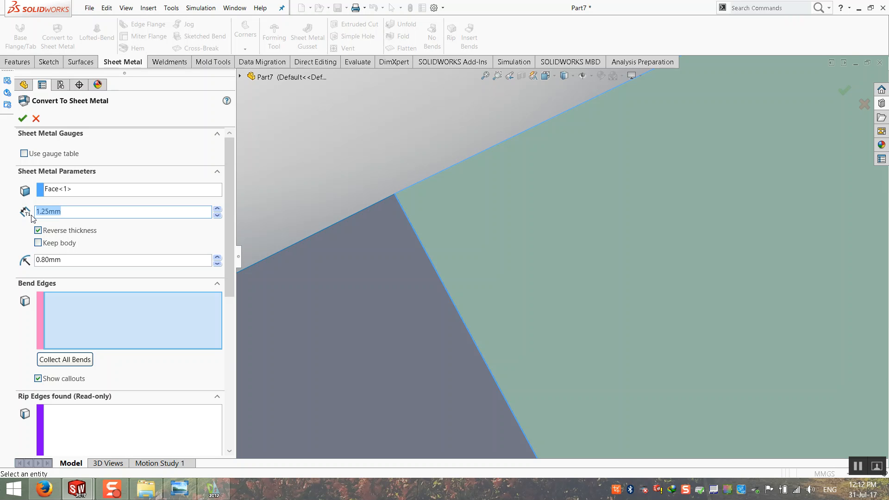
type("2")
left_click_drag(77, 260, 37, 261)
scroll(469, 301, "up", 7)
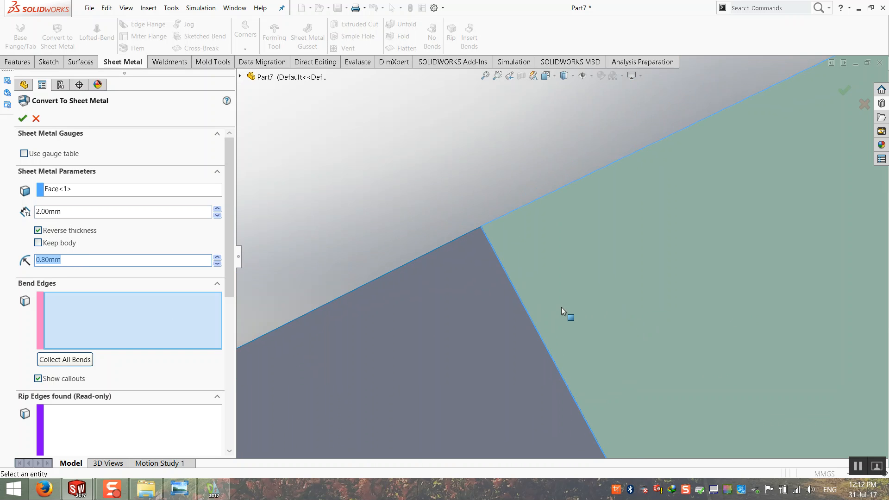
scroll(437, 251, "up", 4)
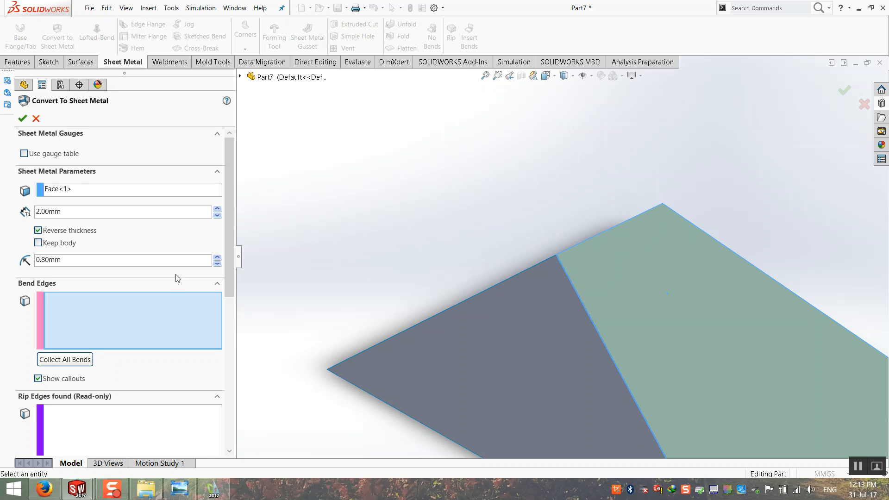
left_click_drag(114, 262, 1, 268)
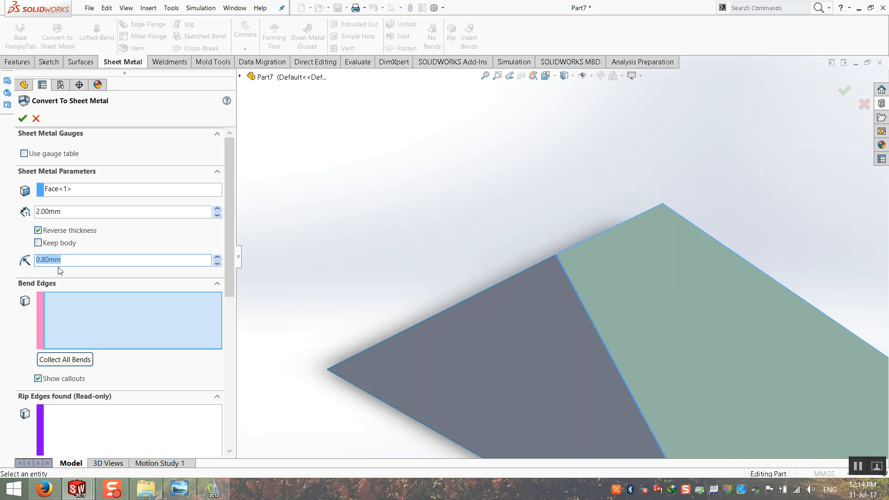
middle_click_drag(511, 408, 544, 264)
scroll(561, 224, "down", 2)
mouse_move(561, 224)
middle_mouse_down()
mouse_move(521, 207)
mouse_move(546, 252)
mouse_move(512, 240)
middle_mouse_up()
scroll(546, 251, "down", 3)
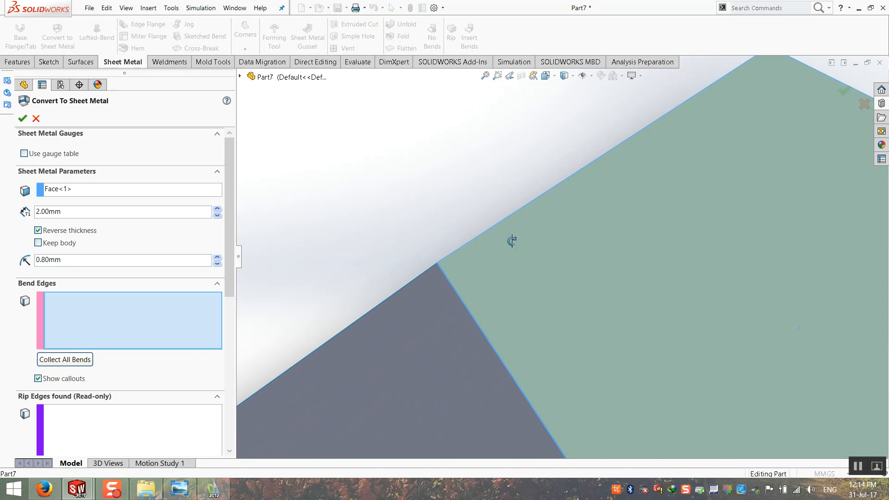
double_click(133, 259)
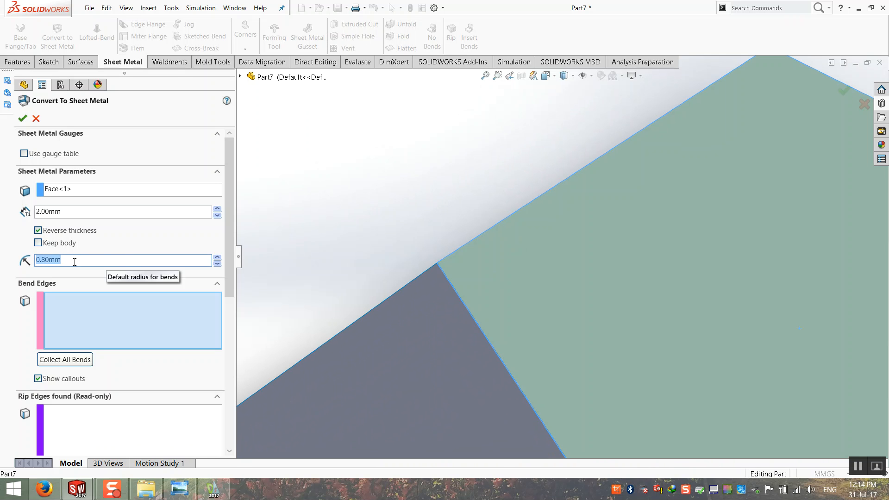
type("0.8/")
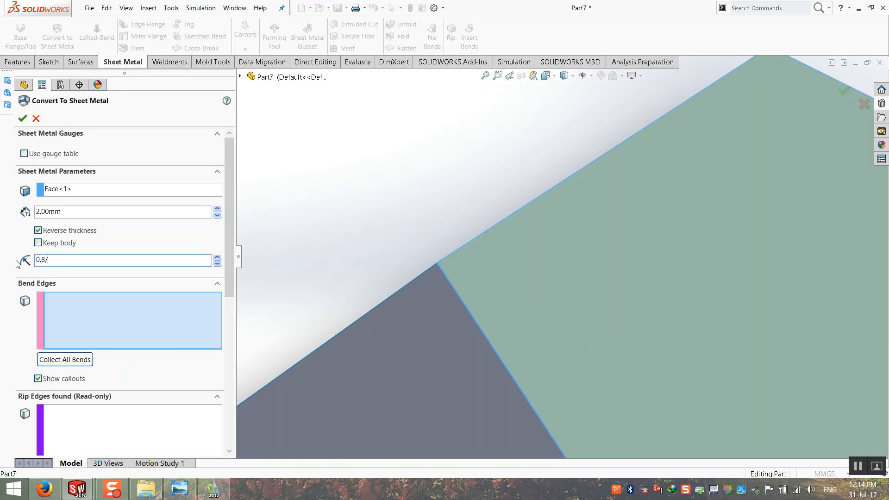
key("Return")
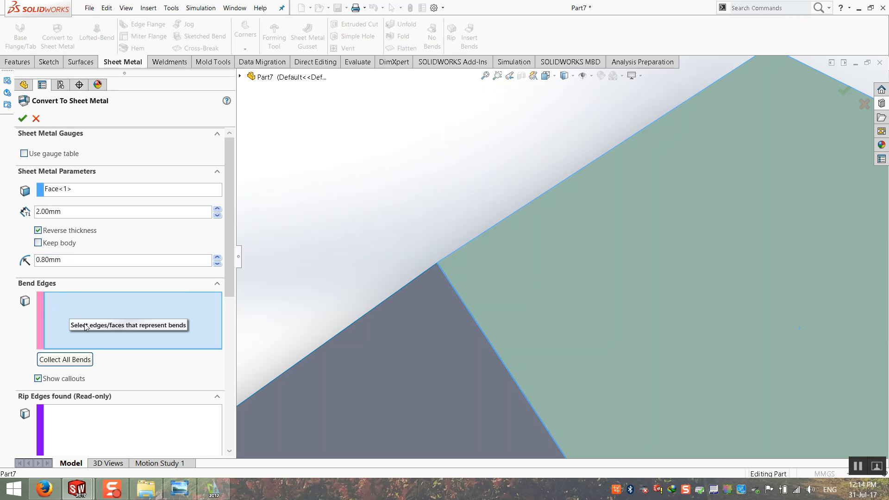
left_click(451, 260)
left_click(511, 271)
middle_click_drag(457, 284, 448, 319)
scroll(468, 290, "down", 5)
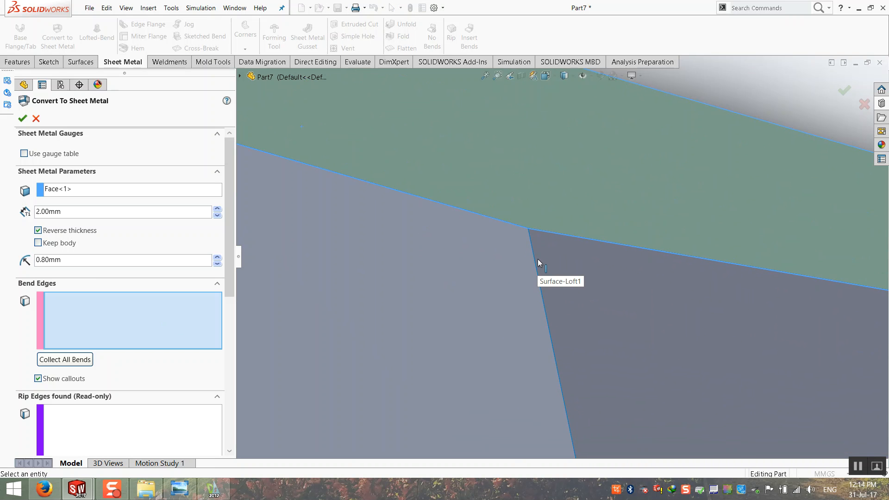
middle_click_drag(538, 259, 515, 218)
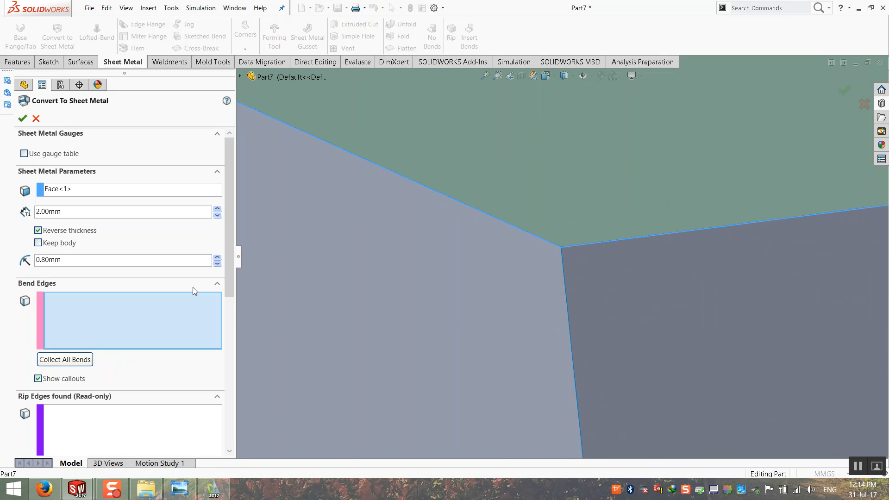
middle_click_drag(507, 202, 613, 259)
left_click(613, 239)
left_click(501, 269)
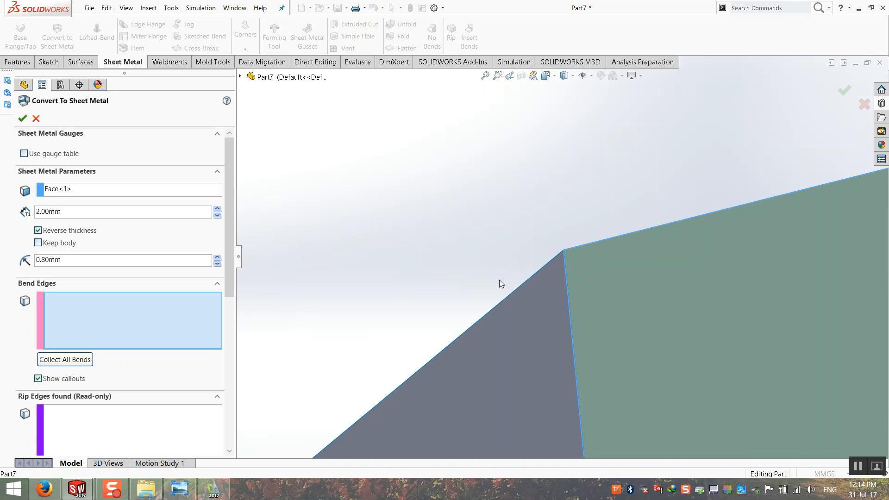
Cancel Convert to Sheet Metal and expand the Surface Bodies folder.
left_click(36, 118)
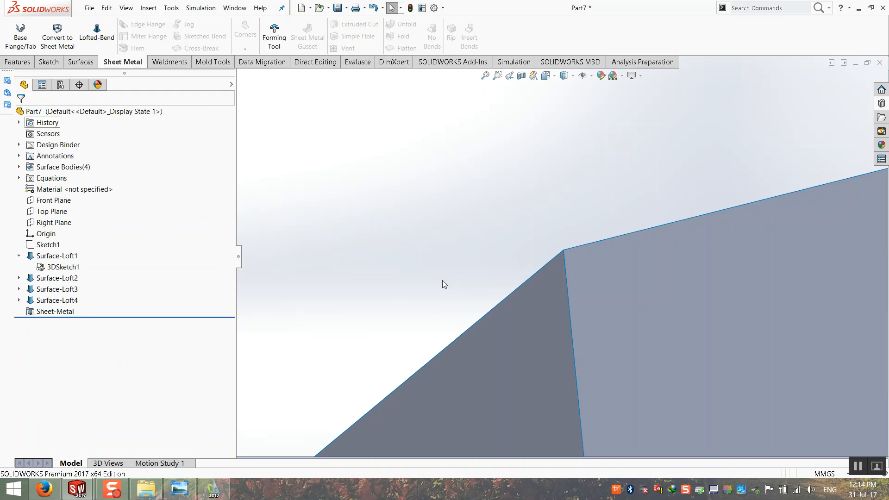
left_click(19, 167)
scroll(463, 283, "up", 4)
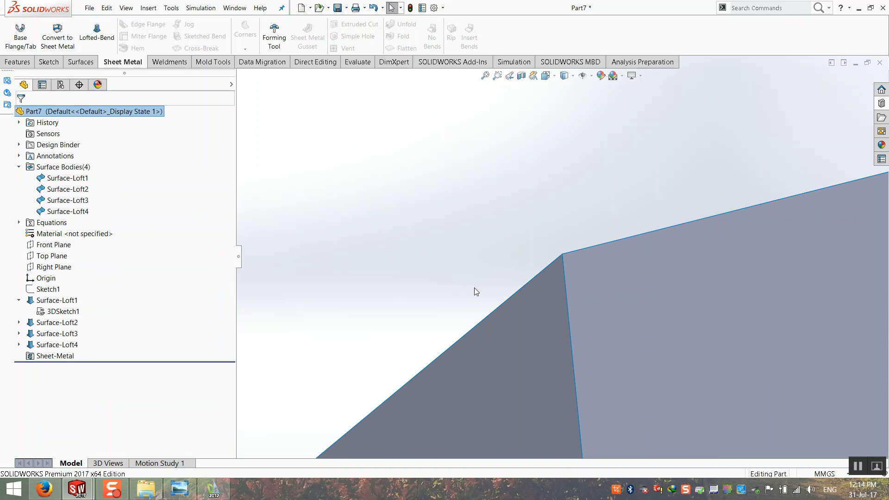
scroll(536, 309, "up", 3)
Select Surface-Loft1, Surface-Loft2 and Surface-Loft4 in turn to inspect the roof faces.
left_click(65, 189)
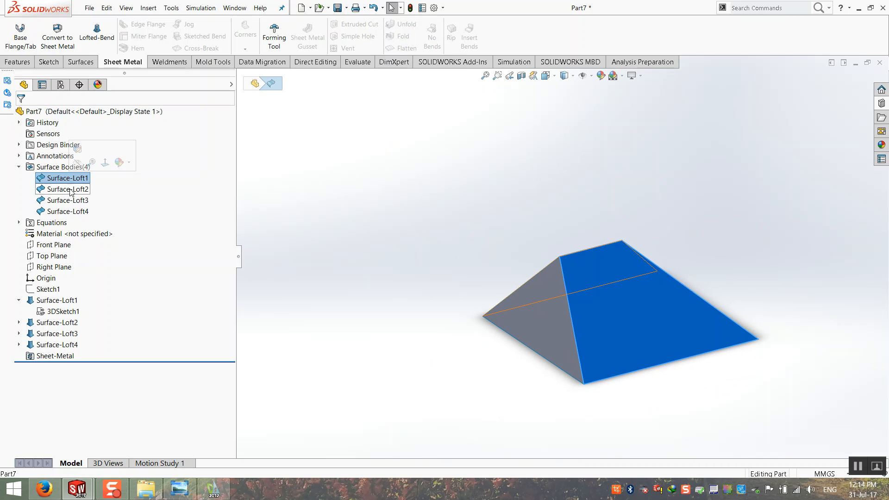
left_click(68, 212)
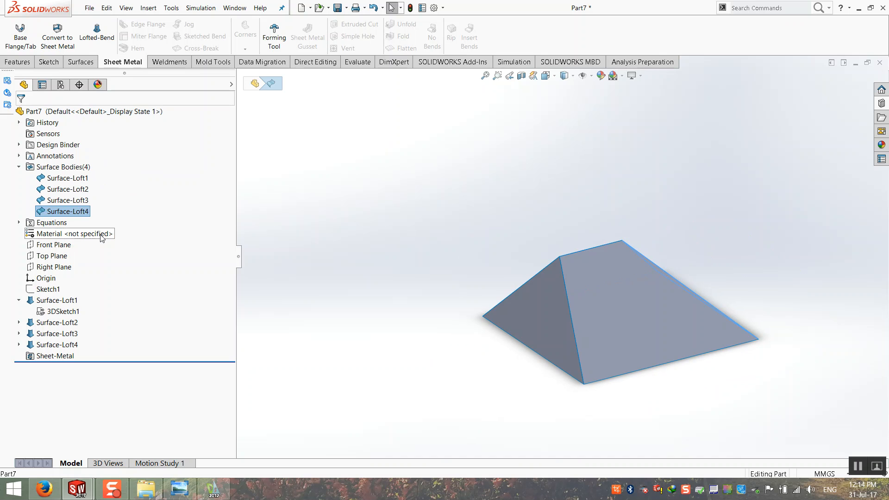
left_click(410, 193)
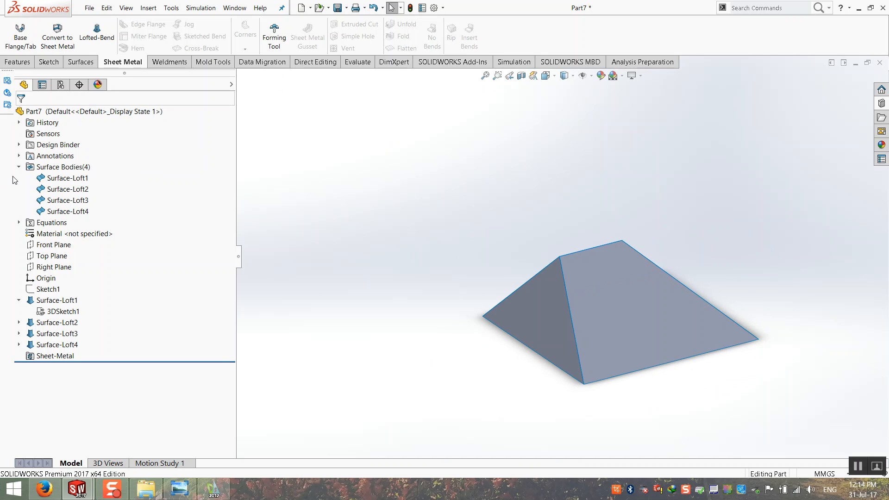
left_click(67, 179)
middle_click_drag(459, 240, 469, 287)
left_click(68, 189, "ctrl")
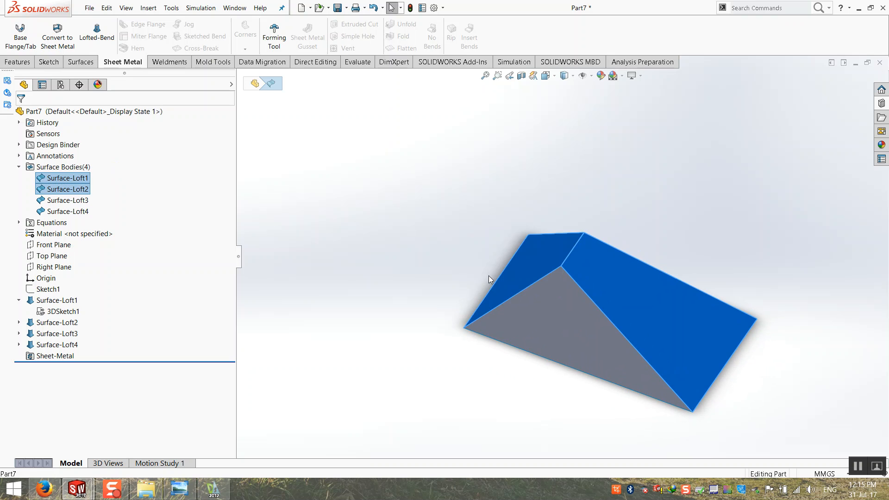
middle_click_drag(357, 278, 391, 204)
left_click(391, 205)
left_click(78, 63)
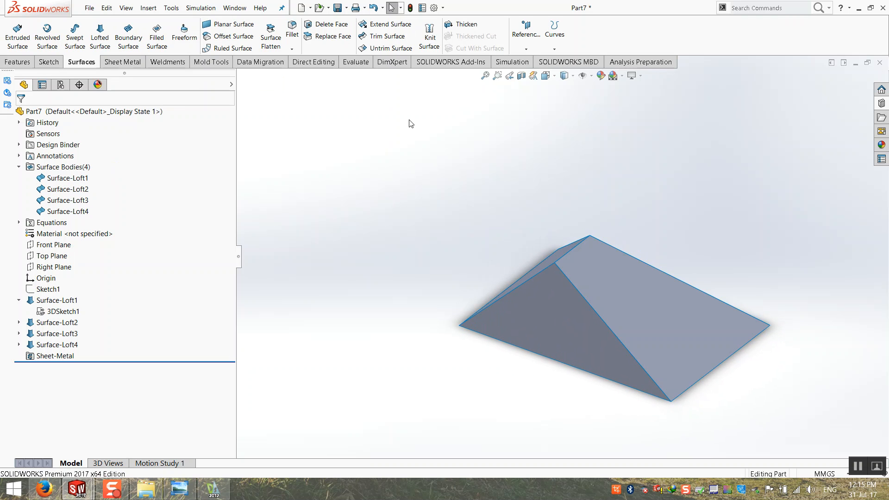
Knit the Surface-Loft1 and Surface-Loft2 faces into Surface-Knit1.
left_click(426, 52)
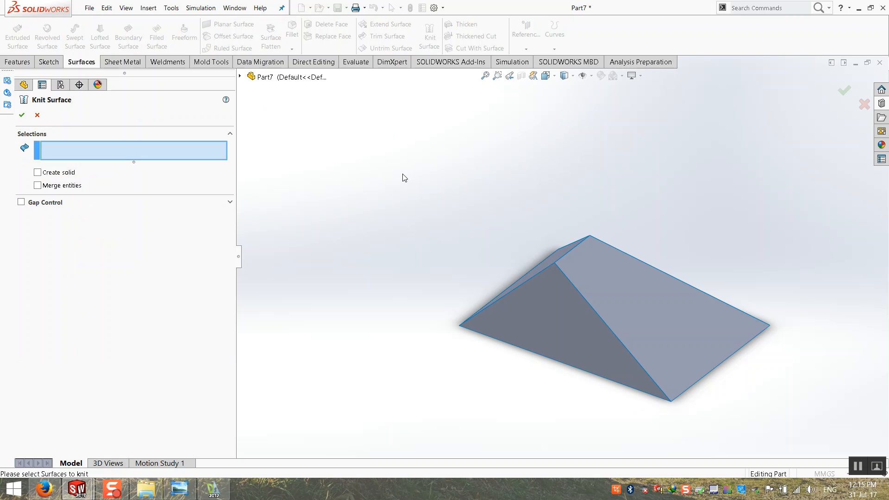
left_click(606, 301)
middle_click_drag(606, 301, 501, 260)
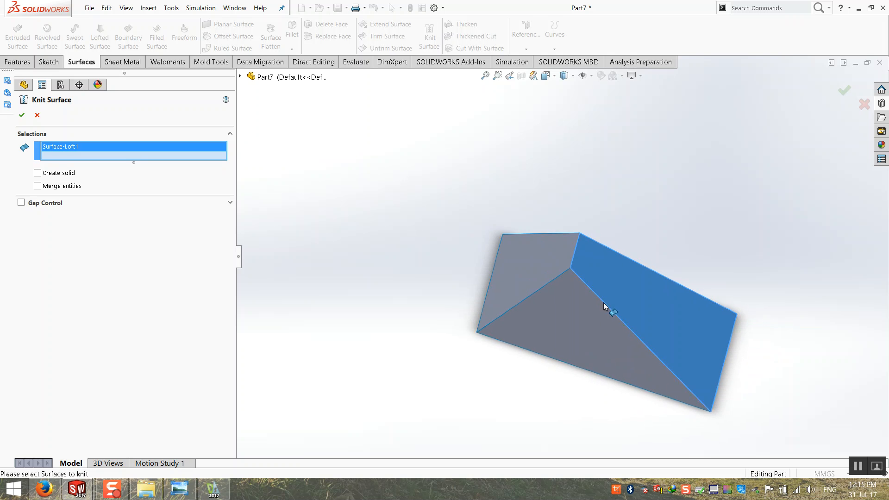
left_click(501, 262)
middle_click_drag(471, 346, 441, 320)
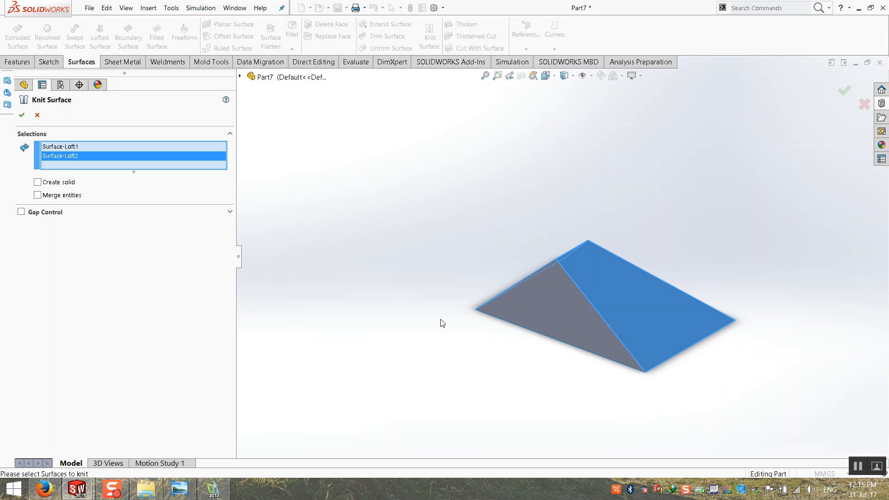
left_click(22, 116)
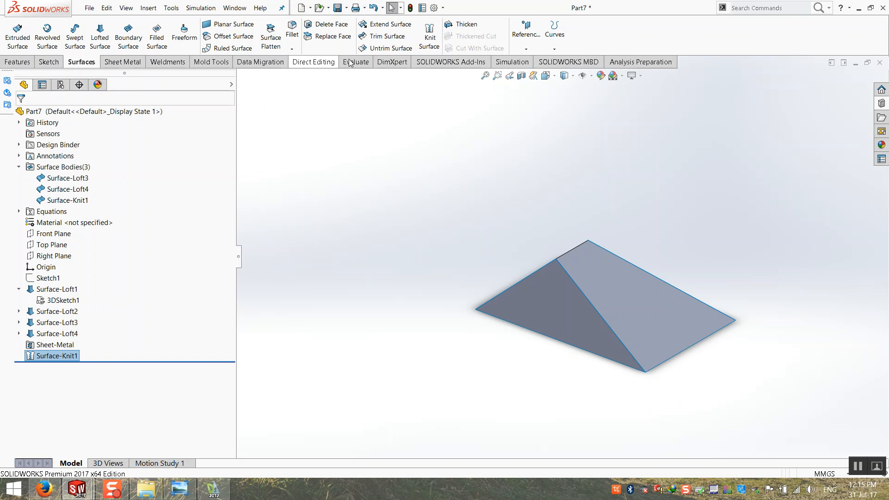
Reopen Knit Surface to inspect the knitted faces, then cancel it.
left_click(429, 37)
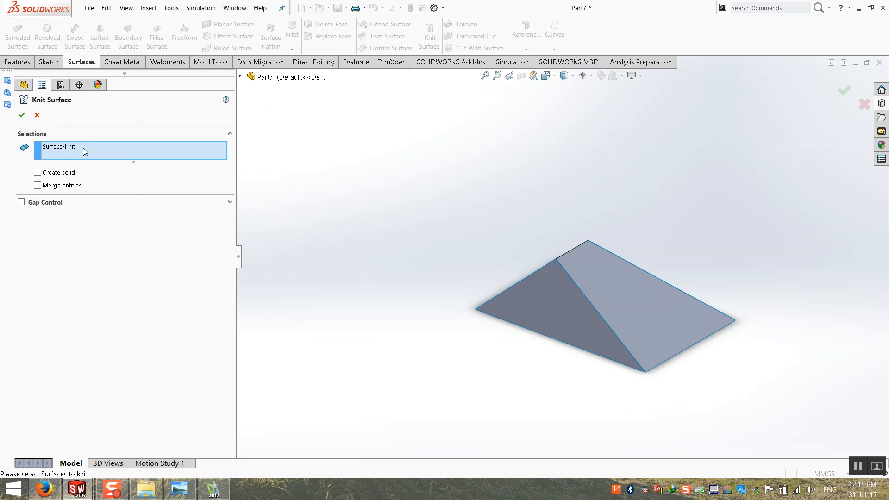
middle_click_drag(607, 285, 511, 254)
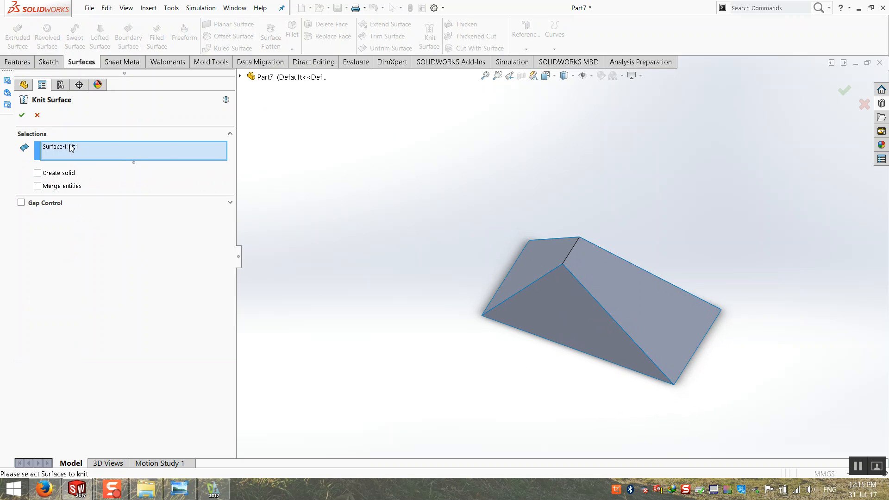
left_click(37, 115)
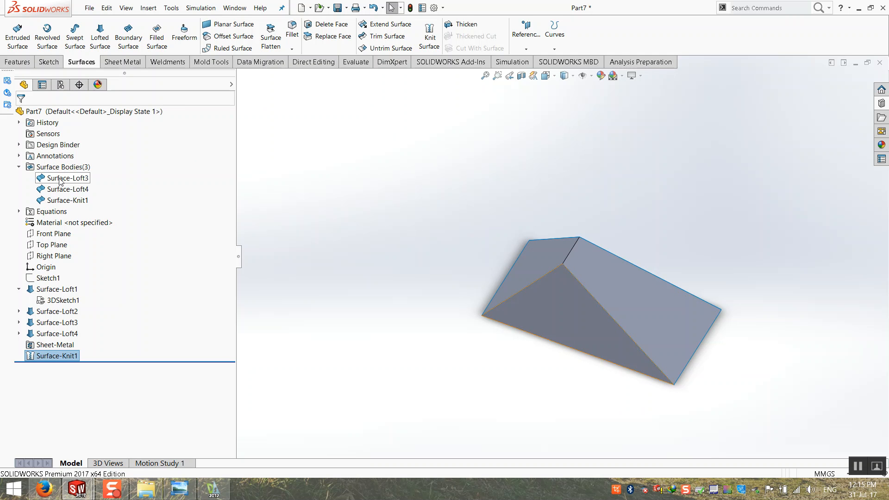
Select Surface-Knit1, then hide and re-show the Surface-Loft4 body.
left_click(65, 201)
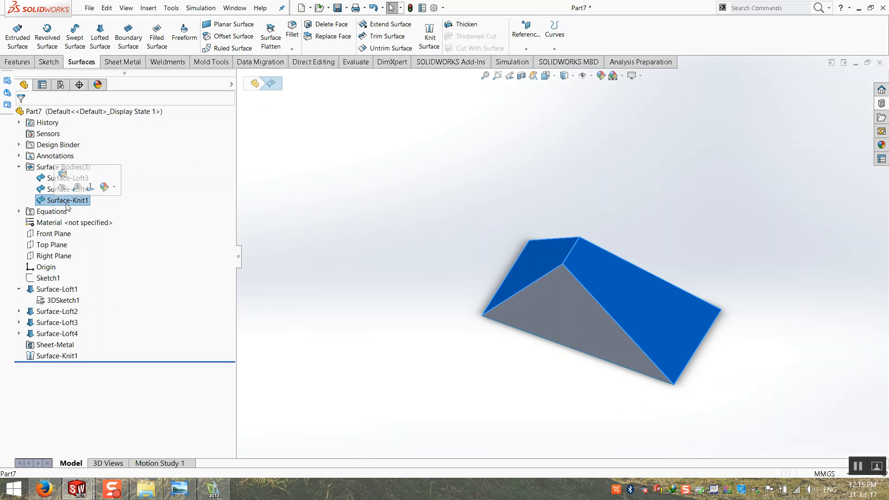
left_click(408, 256)
left_click(64, 200)
middle_click_drag(301, 315, 346, 342)
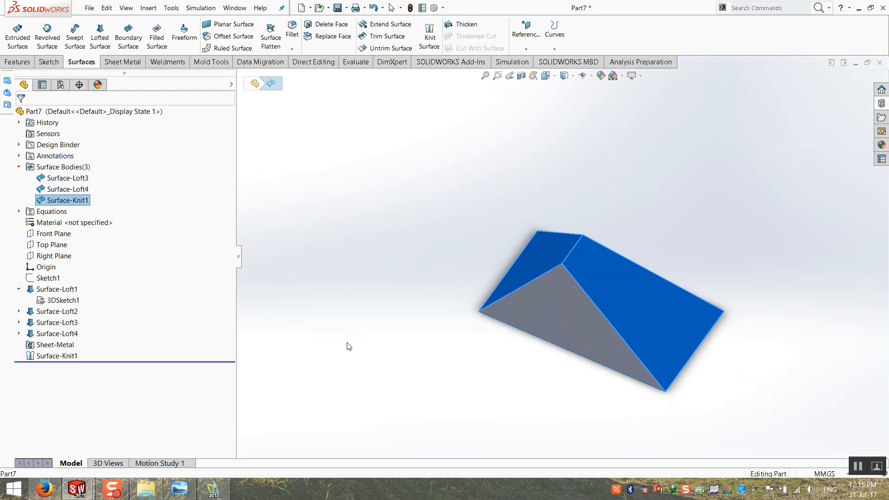
left_click(65, 189)
left_click(63, 176)
key("F2")
left_click(128, 198)
right_click(75, 189)
left_click(84, 174)
left_click(441, 270)
scroll(442, 270, "up", 2)
middle_click_drag(355, 172, 345, 169)
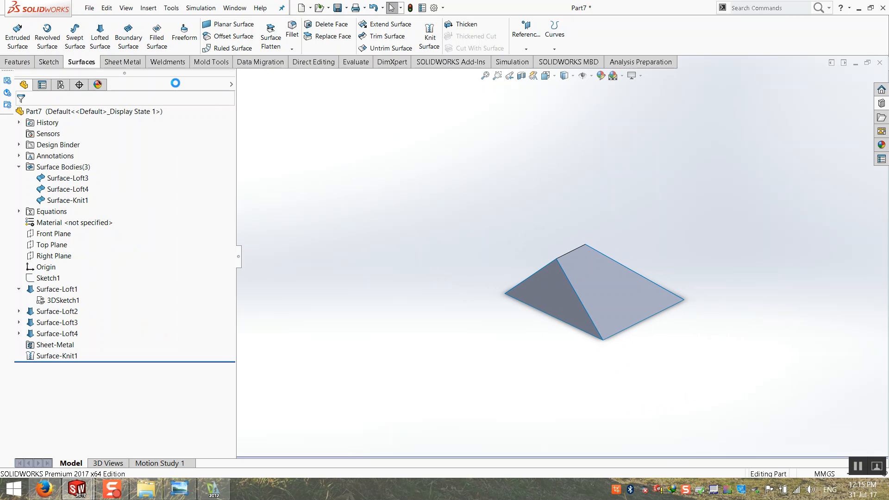
Launch Convert to Sheet Metal from the Sheet Metal tools.
left_click(123, 62)
left_click(58, 38)
scroll(645, 263, "down", 2)
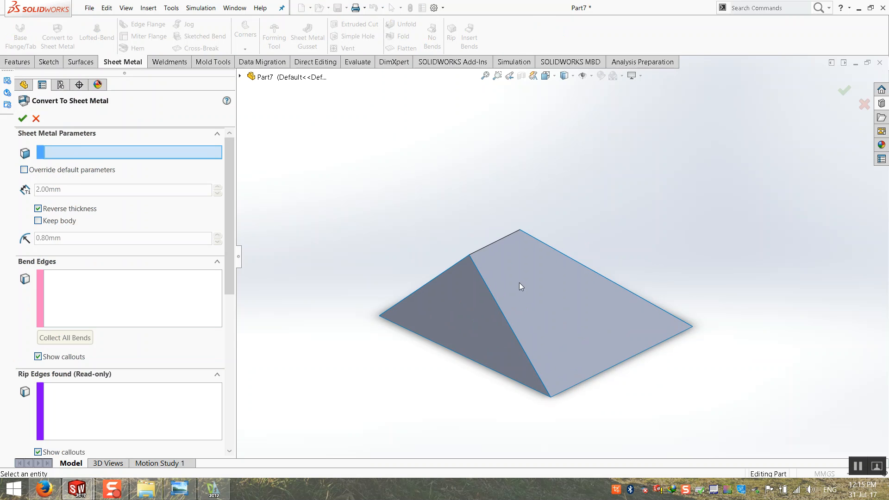
Convert with the right face fixed and the ridge as bend edge, displayed shaded with edges.
left_click(530, 277)
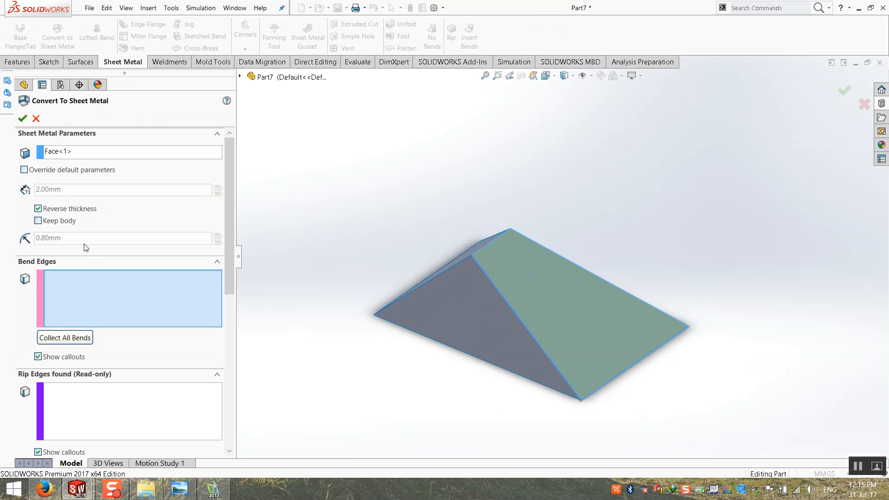
scroll(482, 275, "down", 2)
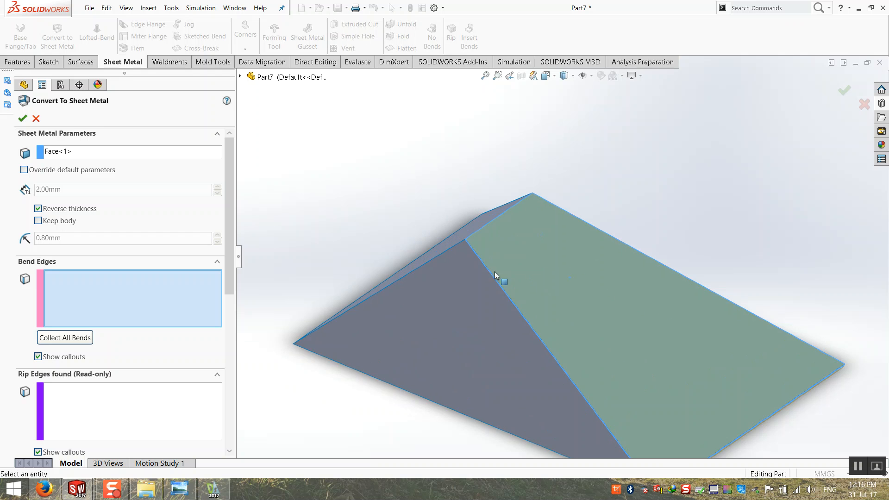
left_click(471, 238)
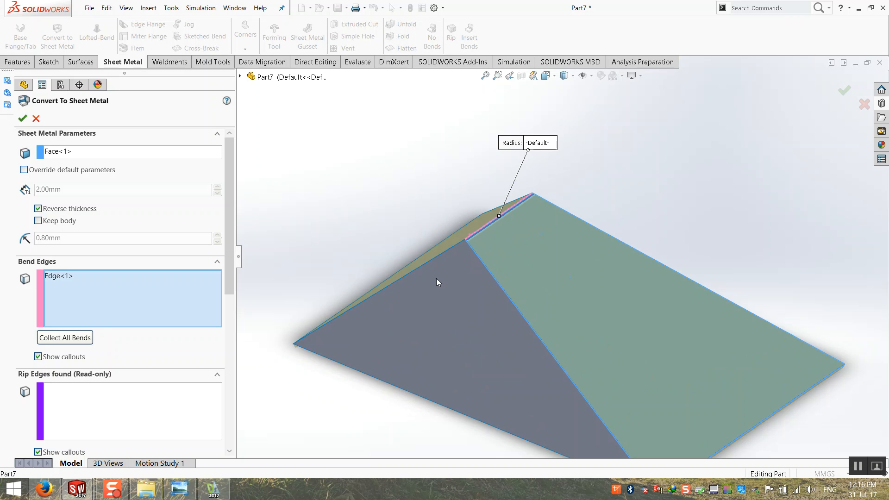
scroll(478, 239, "down", 10)
mouse_move(535, 272)
middle_mouse_down()
mouse_move(549, 268)
mouse_move(518, 266)
middle_mouse_up()
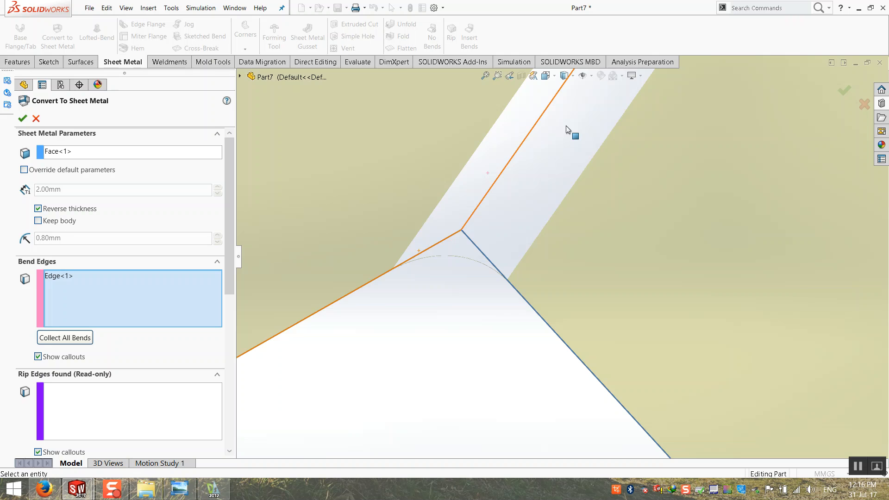
middle_click_drag(470, 253, 446, 228)
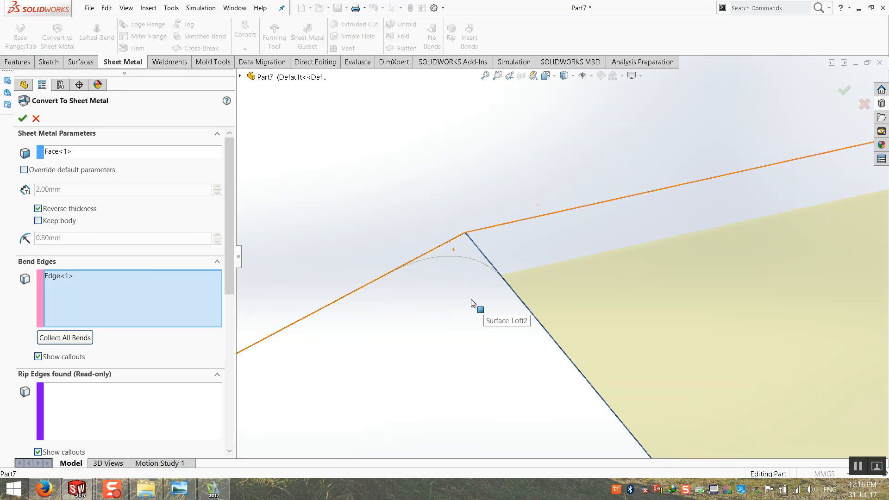
left_click(24, 121)
left_click(565, 77)
left_click(564, 90)
Hide the Surface-Loft3 and Surface-Loft4 bodies, leaving the folded sheet visible.
middle_click_drag(556, 160, 550, 210)
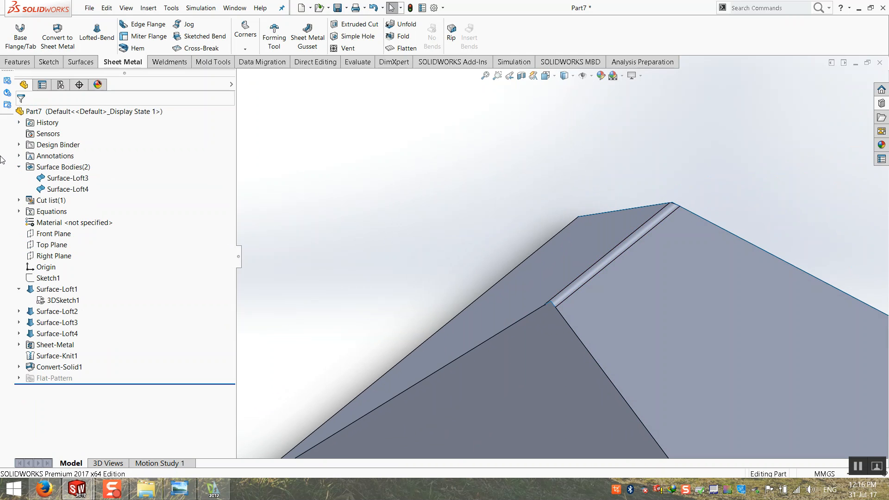
right_click(61, 178)
left_click(60, 175)
left_click(65, 189)
right_click(61, 190)
left_click(68, 182)
scroll(397, 241, "up", 5)
middle_click_drag(406, 249, 482, 178)
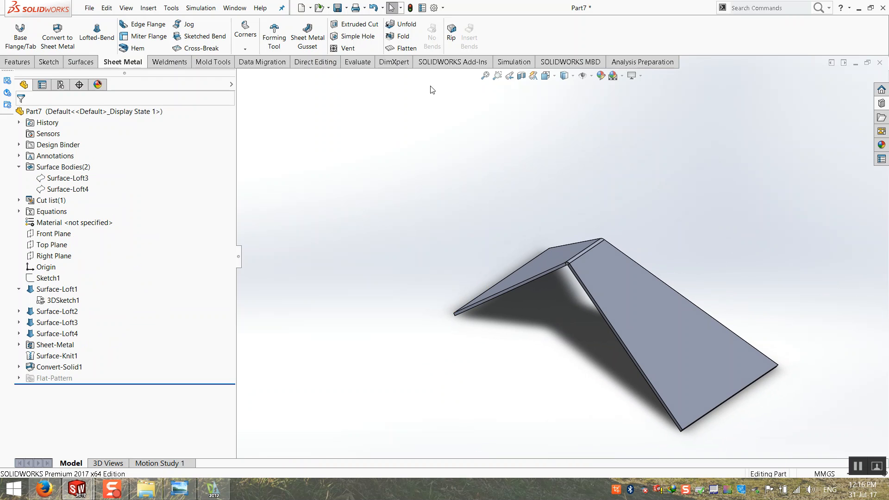
Toggle the flat pattern on and off, ending folded, and inspect the bent part.
left_click(406, 49)
left_click(407, 49)
left_click(408, 49)
left_click(408, 49)
left_click(407, 49)
middle_click_drag(685, 226, 673, 223)
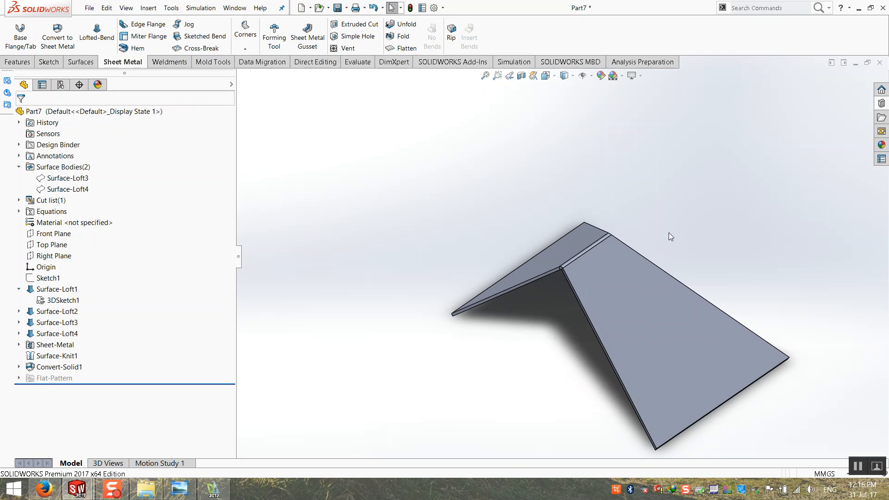
scroll(674, 223, "down", 2)
middle_click_drag(550, 257, 422, 311)
scroll(548, 270, "up", 3)
scroll(538, 290, "down", 2)
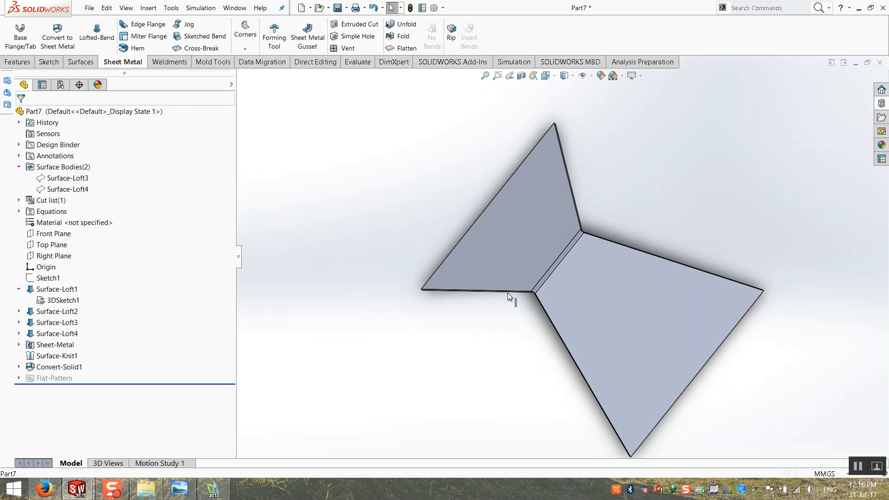
middle_click_drag(588, 425, 576, 285)
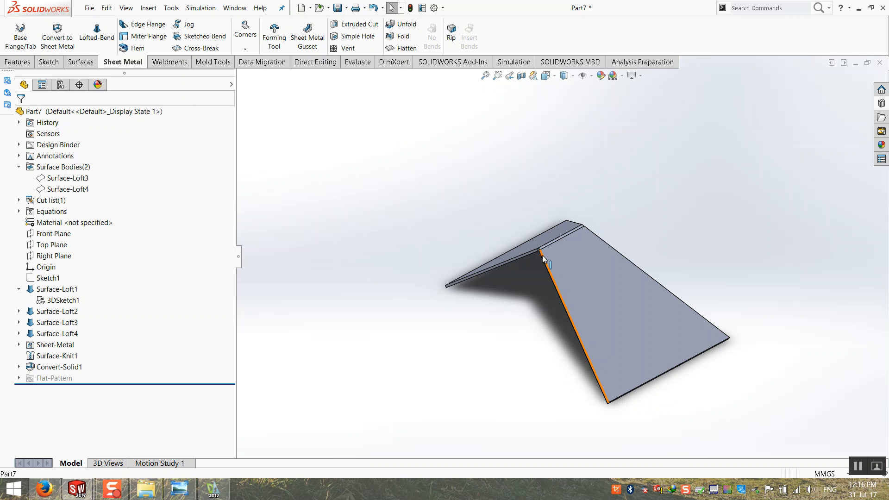
Briefly show Surface-Loft3 again, then hide it once more.
right_click(86, 182)
left_click(93, 196)
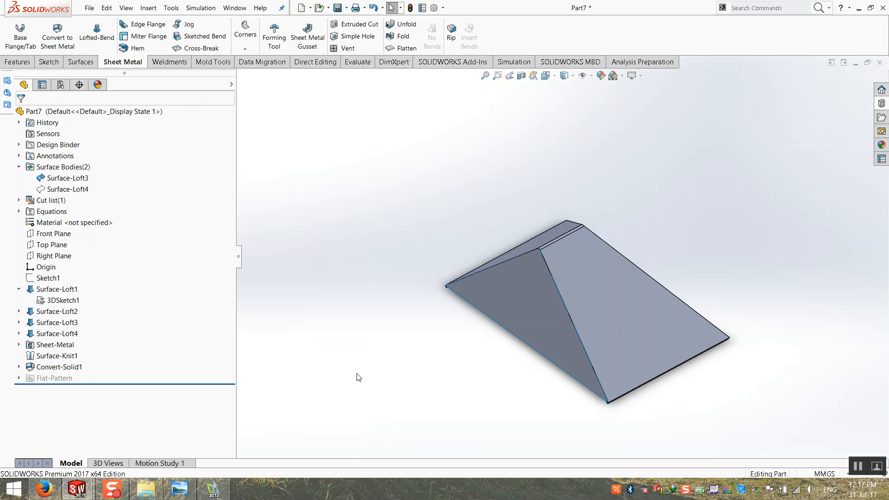
right_click(68, 179)
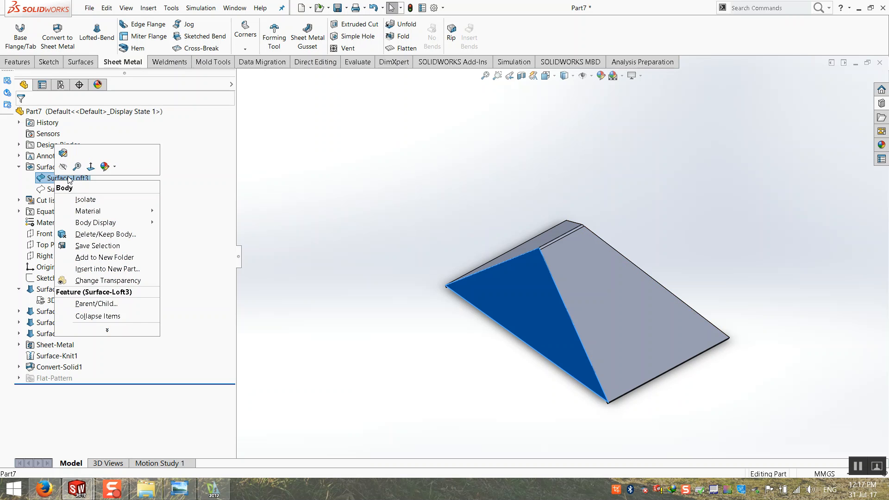
left_click(63, 168)
middle_click_drag(833, 357, 842, 336)
scroll(842, 336, "down", 1)
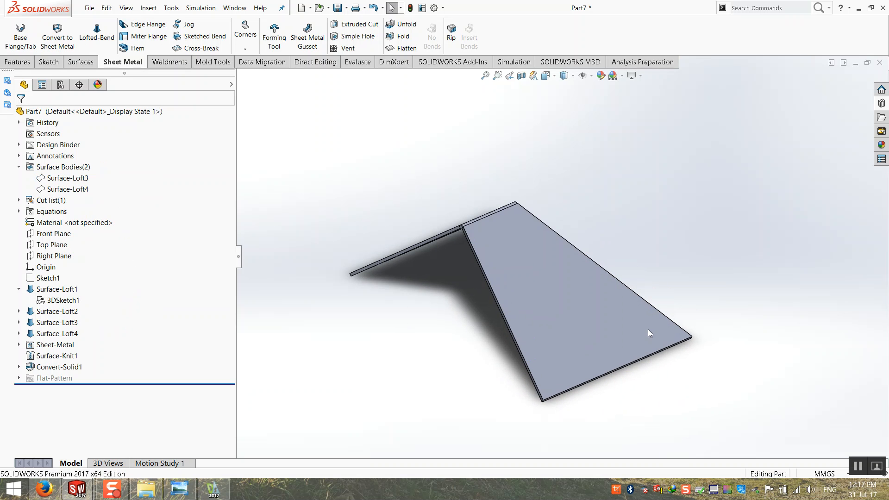
scroll(468, 223, "down", 2)
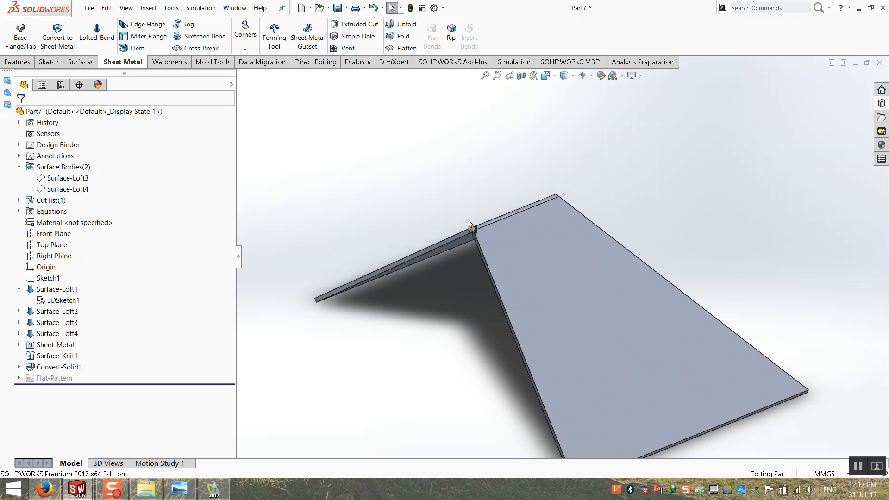
Unfold SharpBend1 with the sloped face fixed, creating Unfold1.
left_click(401, 25)
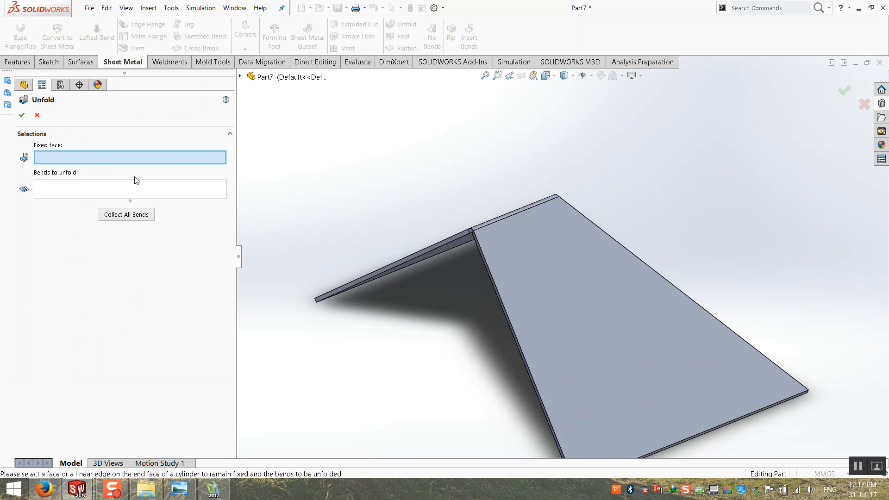
left_click(523, 250)
scroll(514, 200, "down", 3)
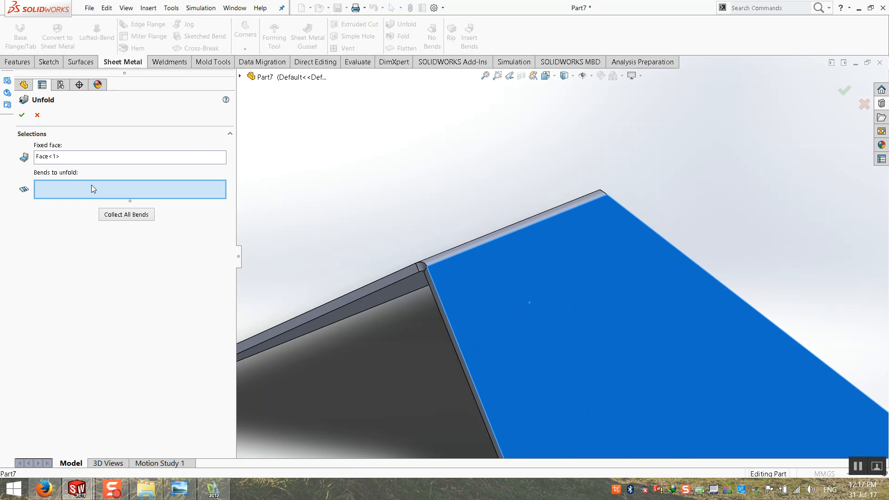
left_click(453, 236)
left_click(21, 115)
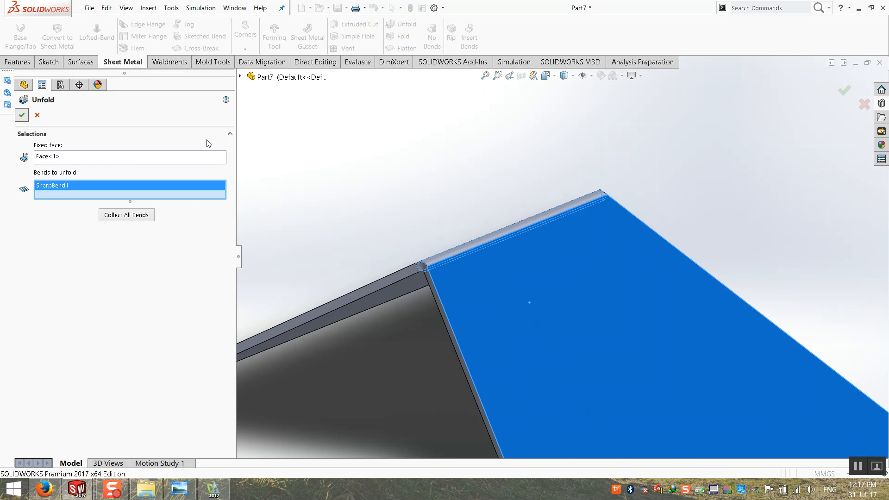
Cancel an accidentally started extrusion and return to the sheet-metal tools.
left_click(17, 62)
left_click(19, 36)
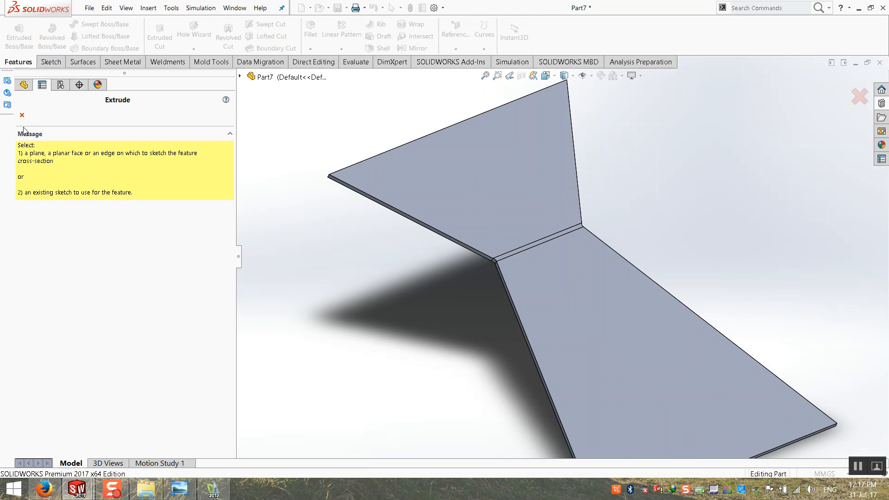
left_click(22, 115)
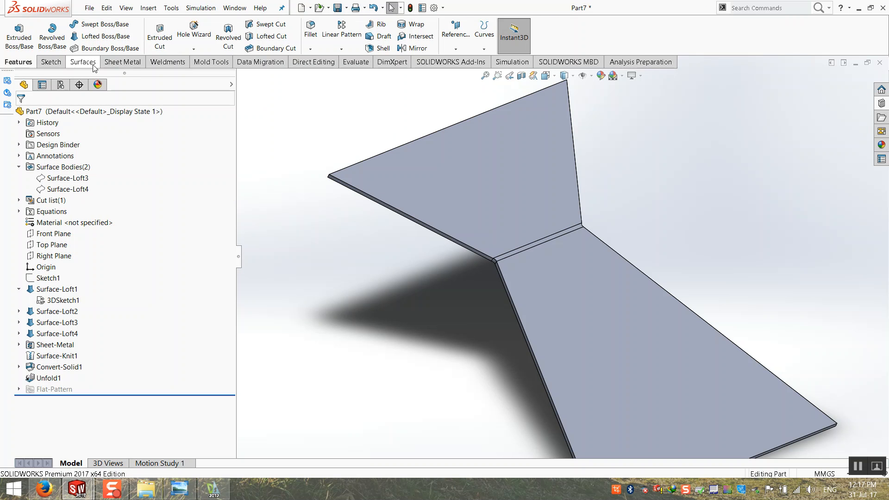
left_click(121, 62)
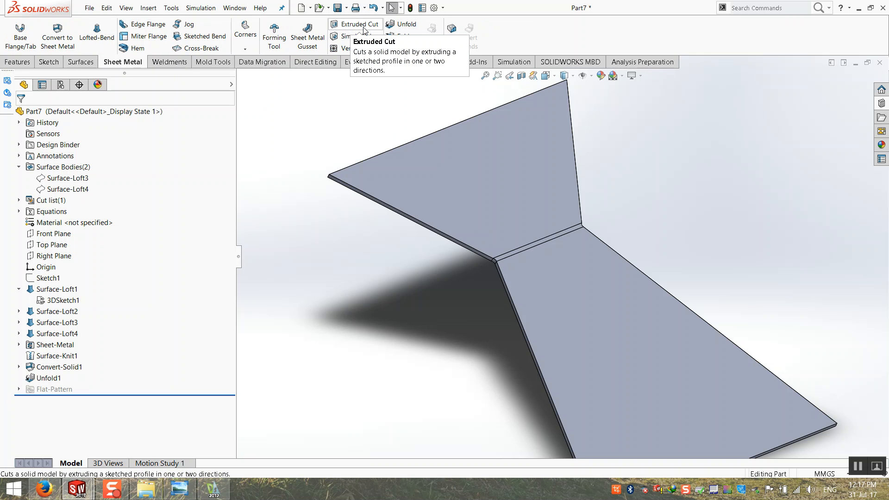
Extrude-cut a circle of radius about 4.37 centred on the bend line through the unfolded sheet.
left_click(360, 24)
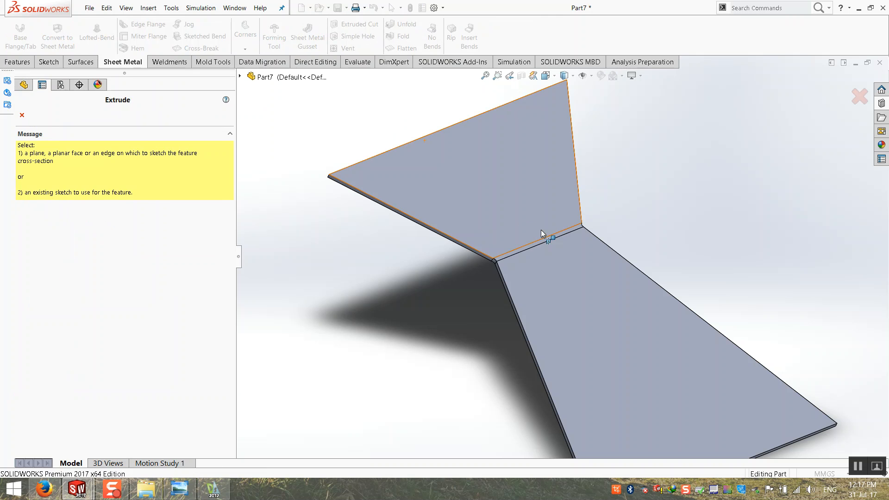
left_click(526, 212)
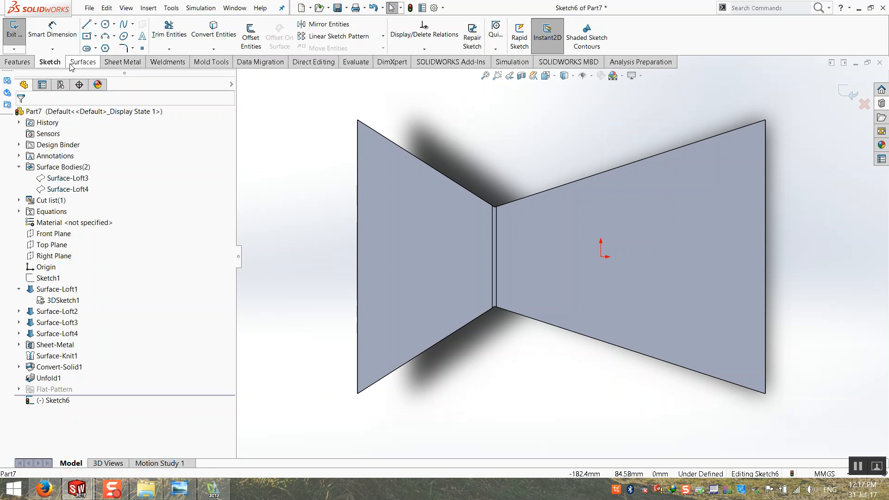
left_click(106, 24)
scroll(569, 259, "down", 3)
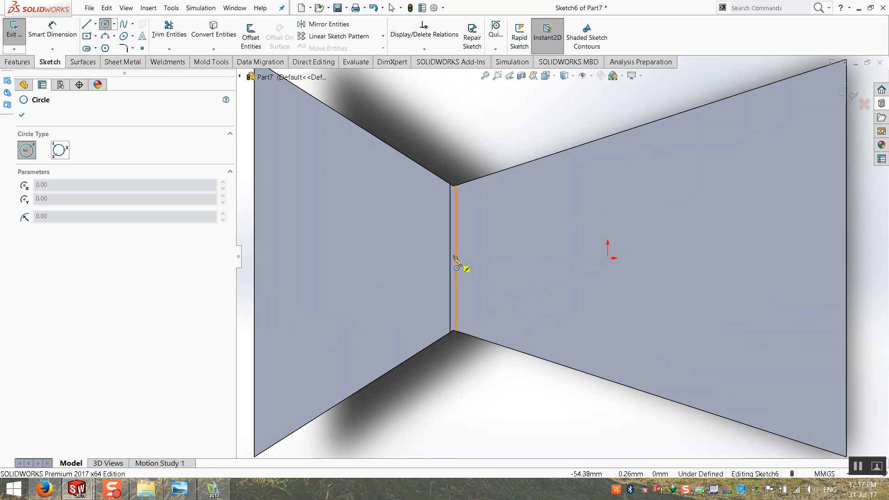
scroll(454, 270, "down", 4)
left_click(647, 257)
left_click(690, 394)
scroll(687, 294, "up", 6)
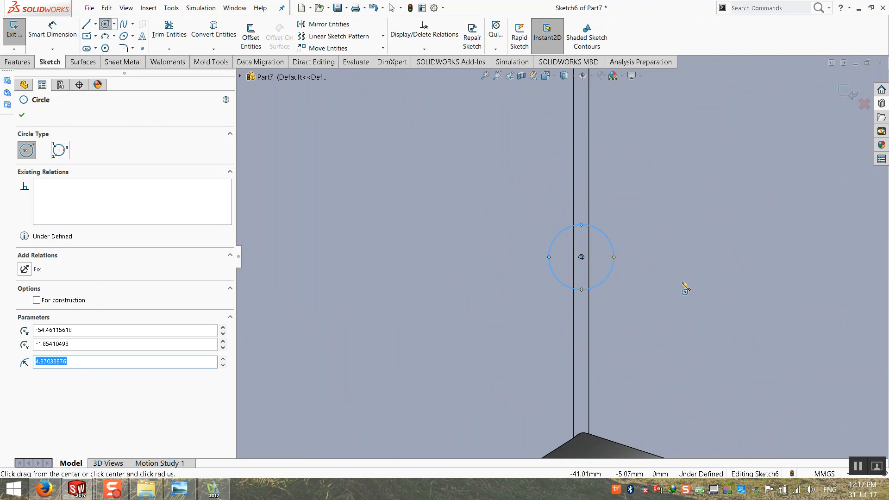
left_click(846, 89)
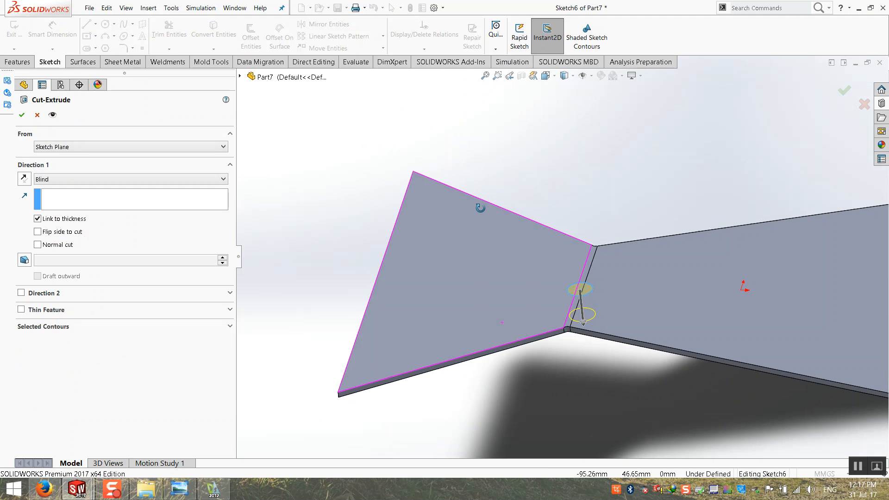
left_click(21, 115)
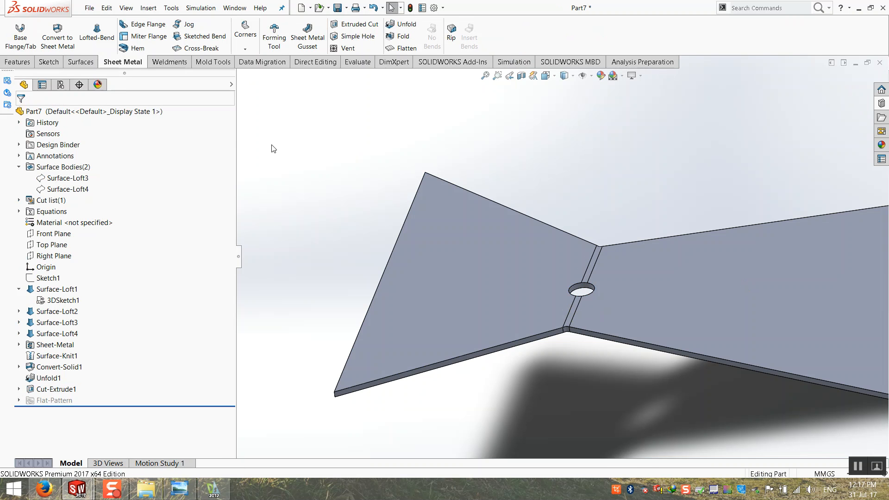
Fold the sheet back along SharpBend1 with Face<1> kept fixed.
left_click(404, 37)
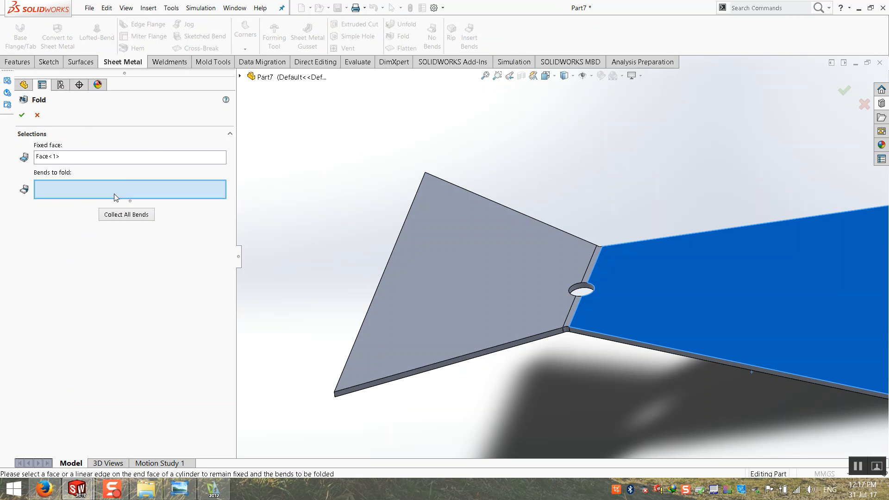
scroll(553, 332, "down", 3)
left_click(533, 363)
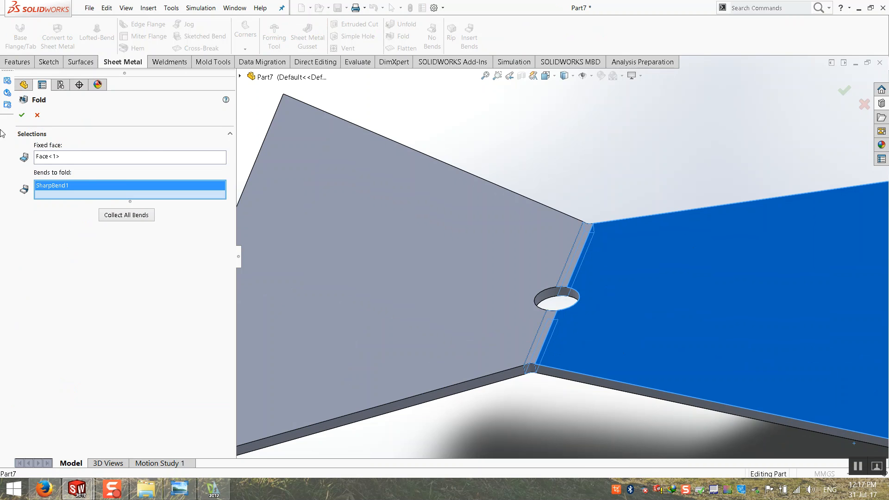
left_click(21, 116)
Orbit and zoom around the refolded roof to inspect the notch crossing the ridge bend.
scroll(490, 265, "up", 4)
middle_click_drag(490, 266, 510, 265)
scroll(272, 305, "down", 8)
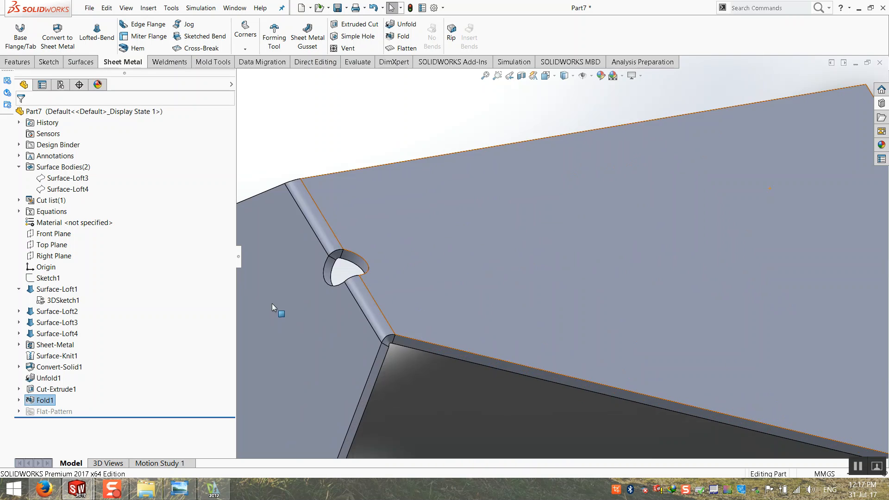
middle_click_drag(590, 236, 515, 130)
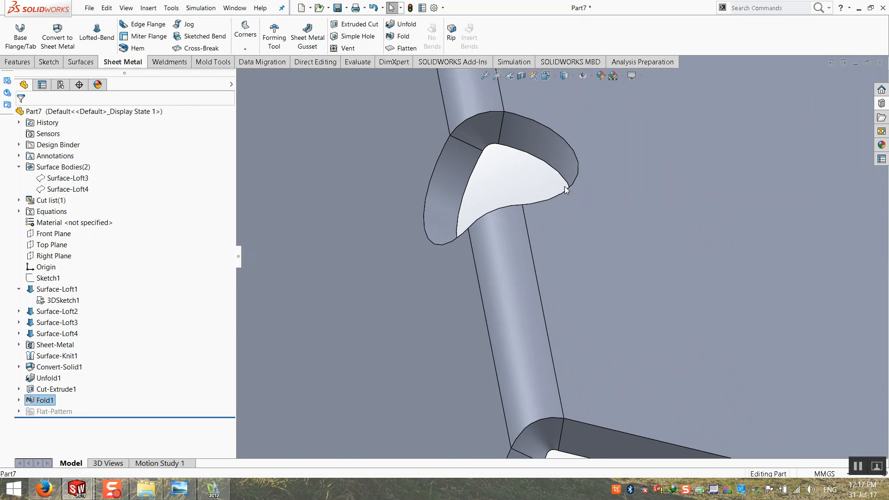
middle_click_drag(437, 217, 554, 171)
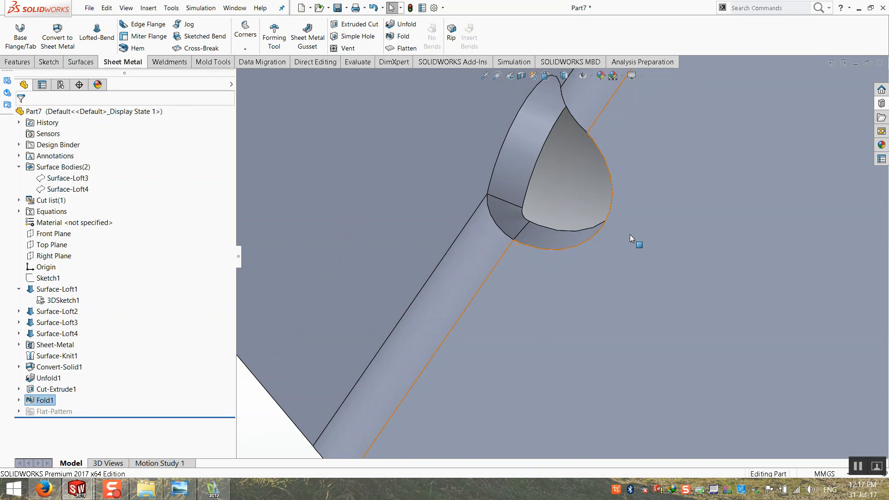
scroll(641, 226, "up", 5)
middle_click_drag(641, 227, 563, 163)
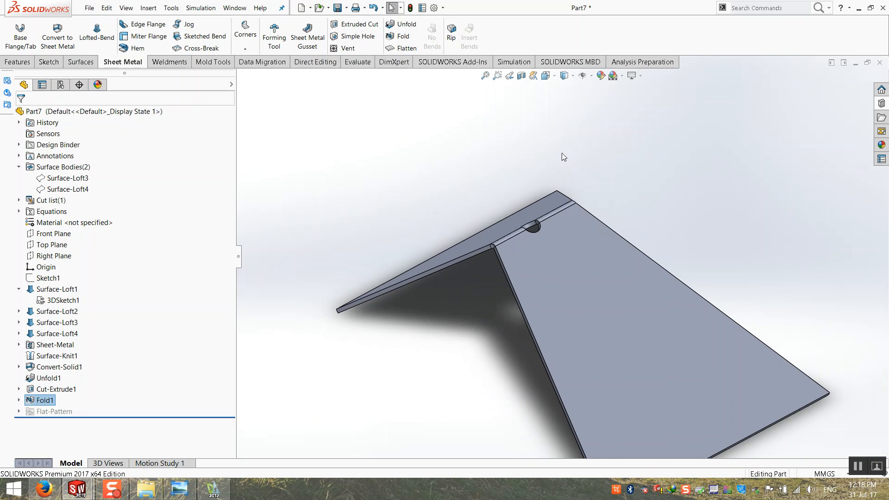
scroll(580, 213, "up", 3)
scroll(688, 329, "down", 2)
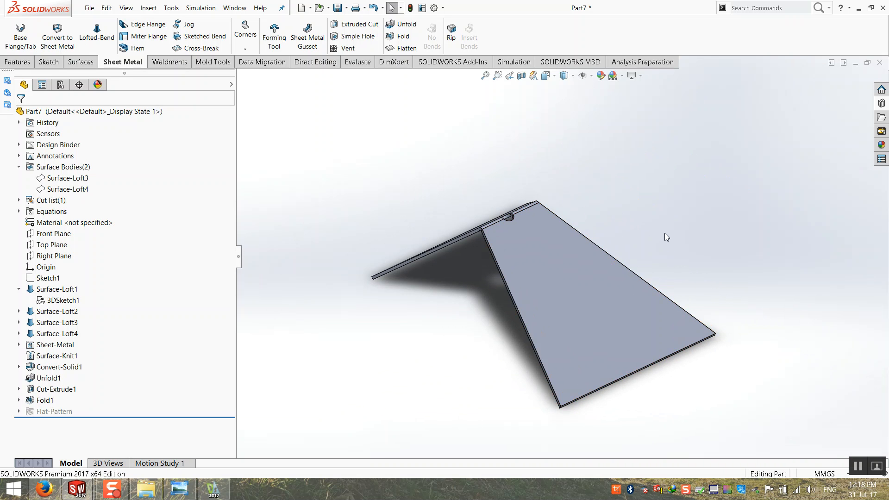
left_click(19, 167)
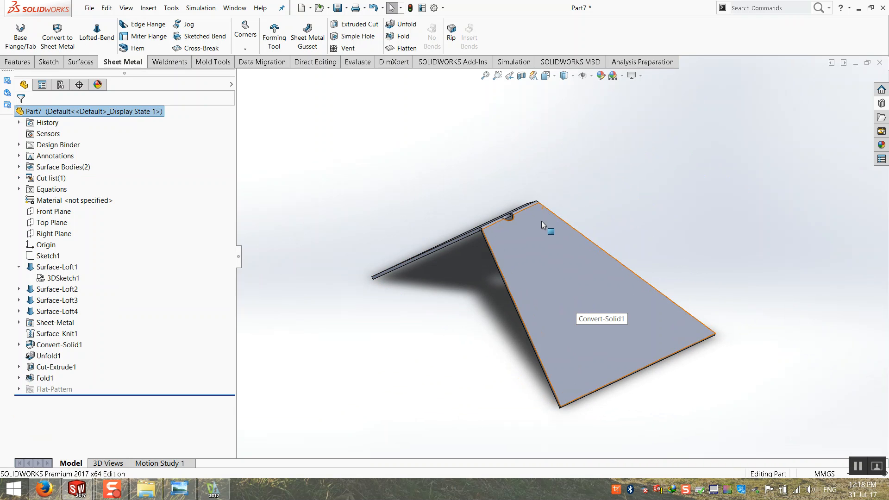
scroll(539, 220, "down", 5)
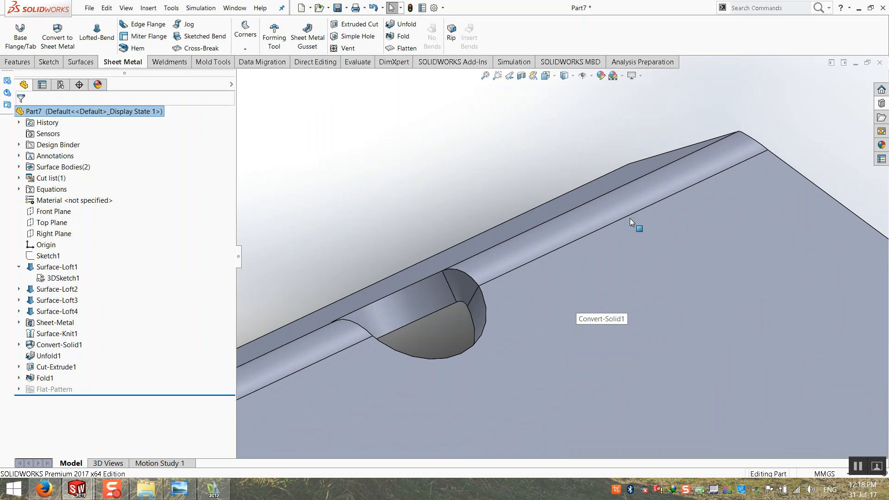
scroll(585, 251, "up", 4)
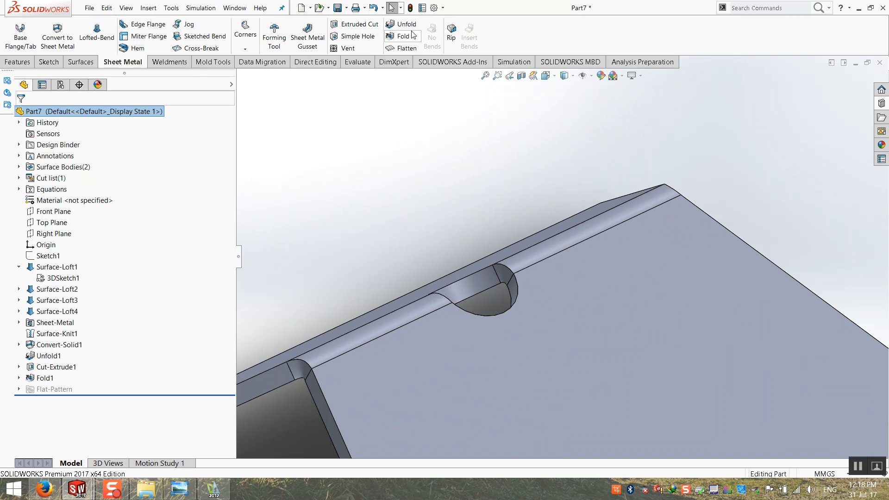
scroll(489, 237, "up", 8)
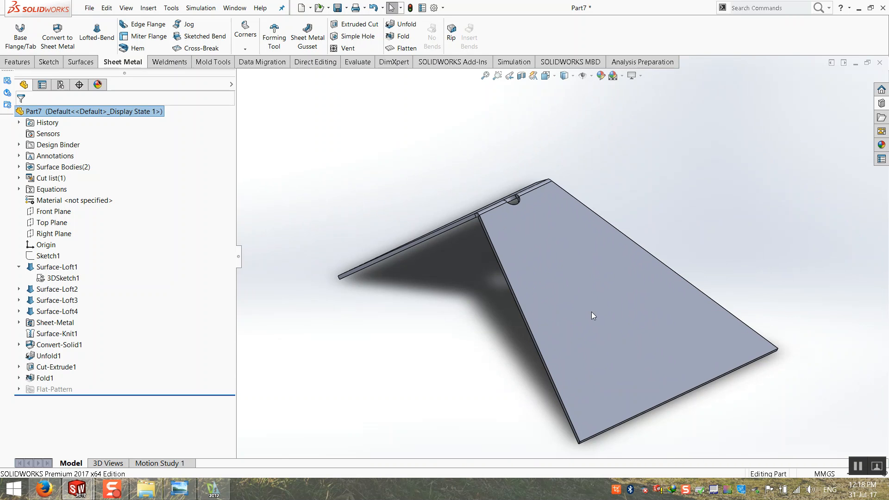
scroll(508, 206, "down", 3)
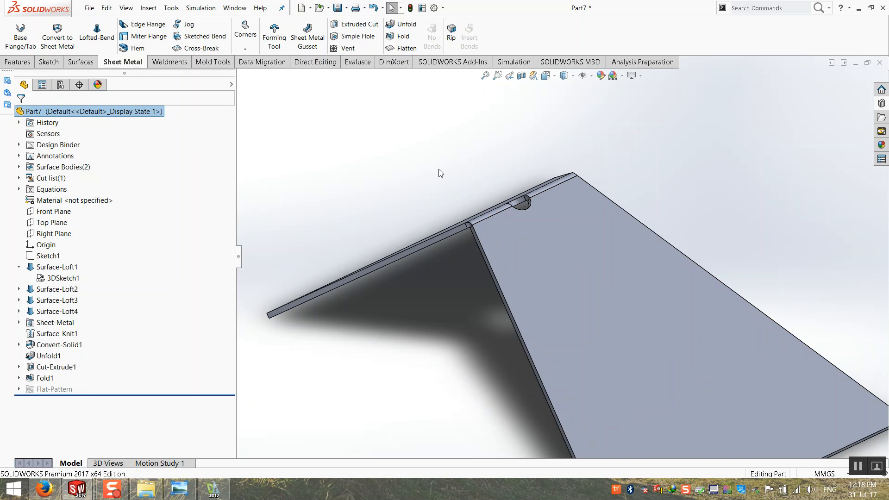
scroll(509, 203, "down", 5)
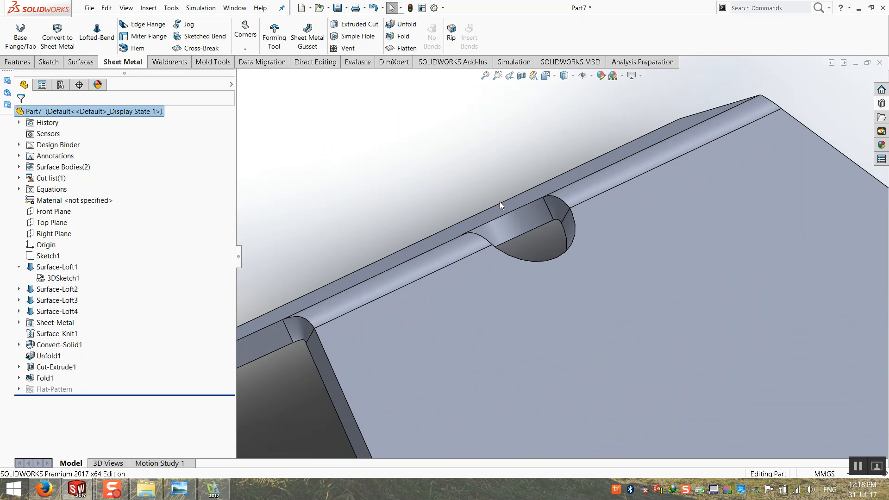
middle_click_drag(499, 201, 486, 233)
Export the flat pattern as a sheet-metal DXF with bend lines included.
left_click(407, 48)
right_click(513, 223)
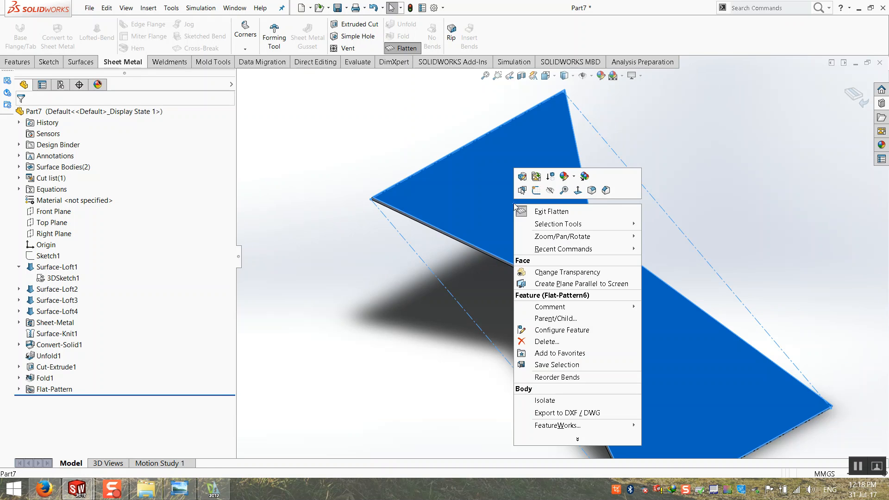
left_click(567, 415)
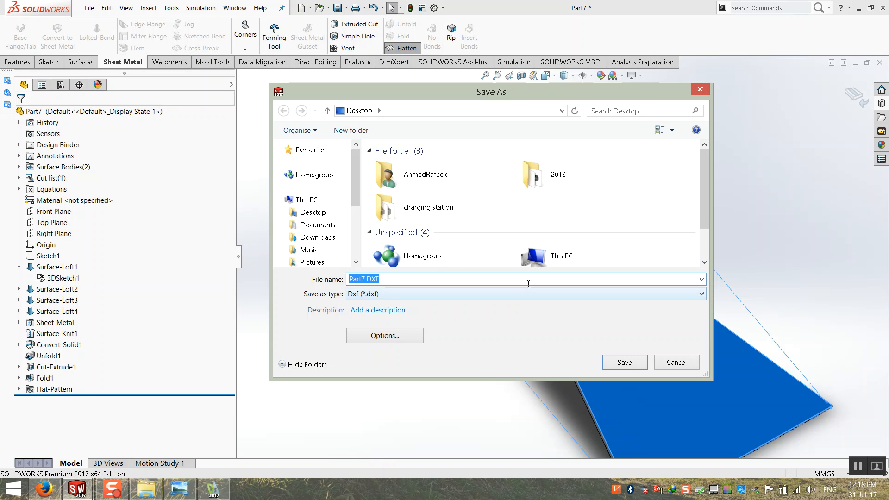
left_click(612, 360)
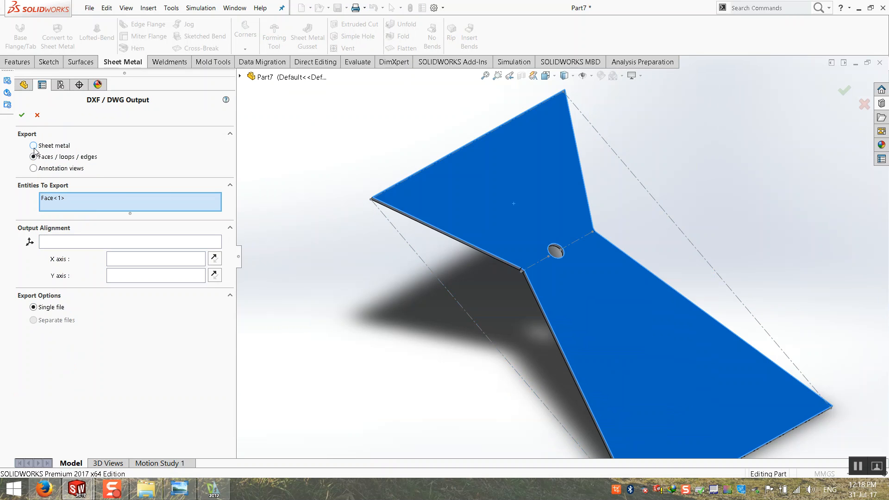
left_click(34, 147)
left_click(37, 220)
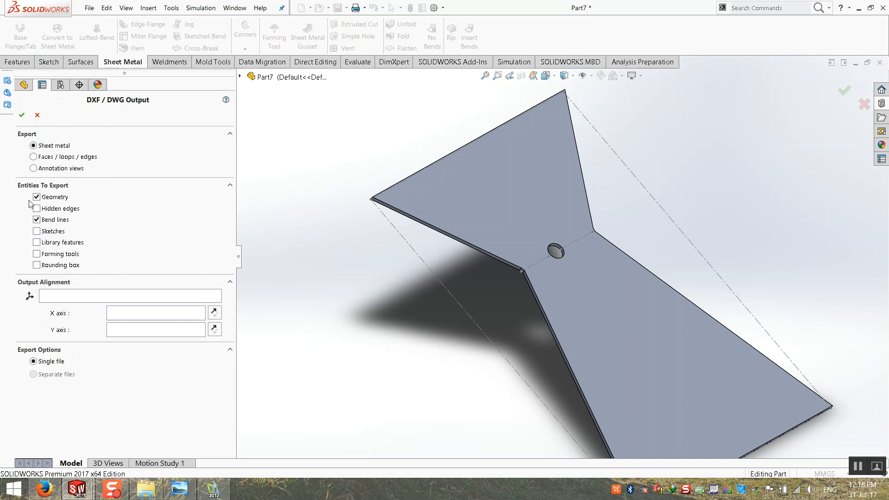
left_click(22, 115)
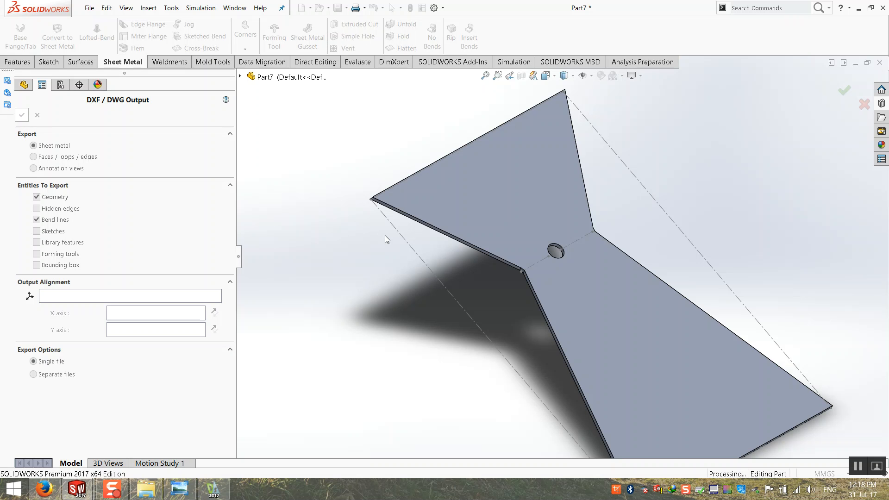
Review the DXF/DWG Cleanup preview, then cancel the export without saving.
scroll(501, 262, "down", 3)
scroll(508, 251, "up", 2)
scroll(463, 245, "down", 2)
scroll(481, 278, "down", 3)
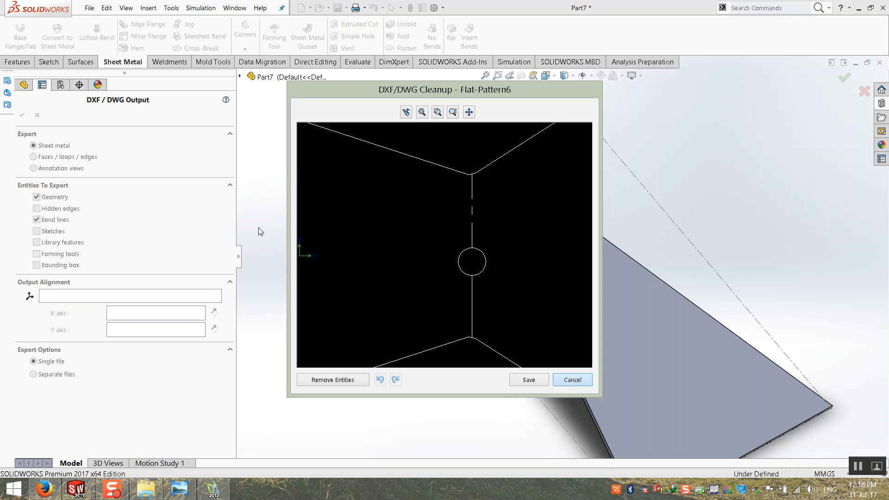
left_click(573, 379)
left_click(37, 115)
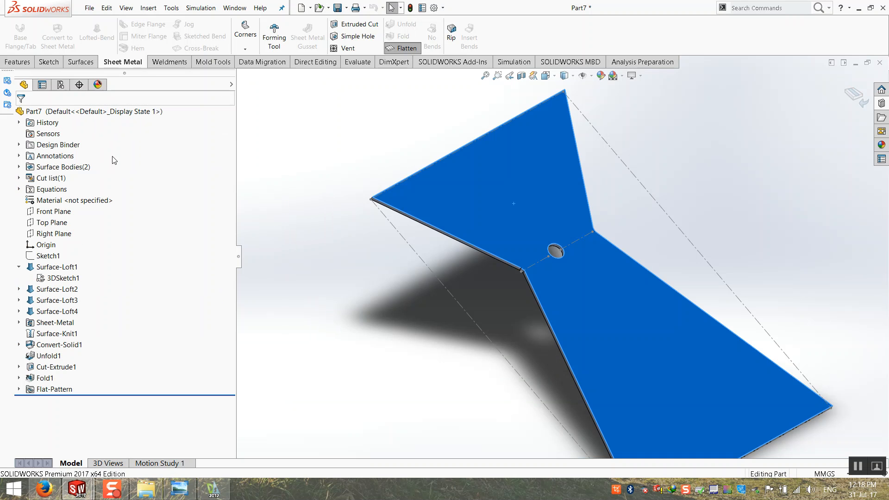
Turn off Flatten to fold the part back up and view the ridge notch.
left_click(856, 97)
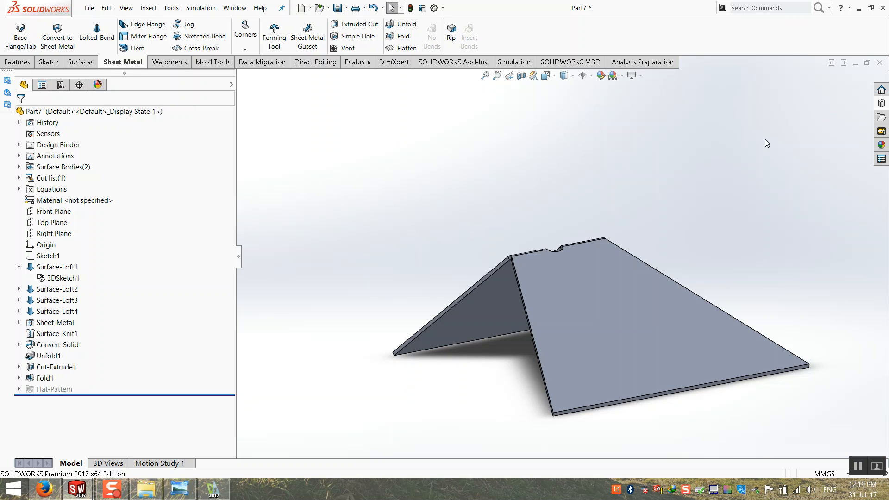
scroll(477, 286, "down", 6)
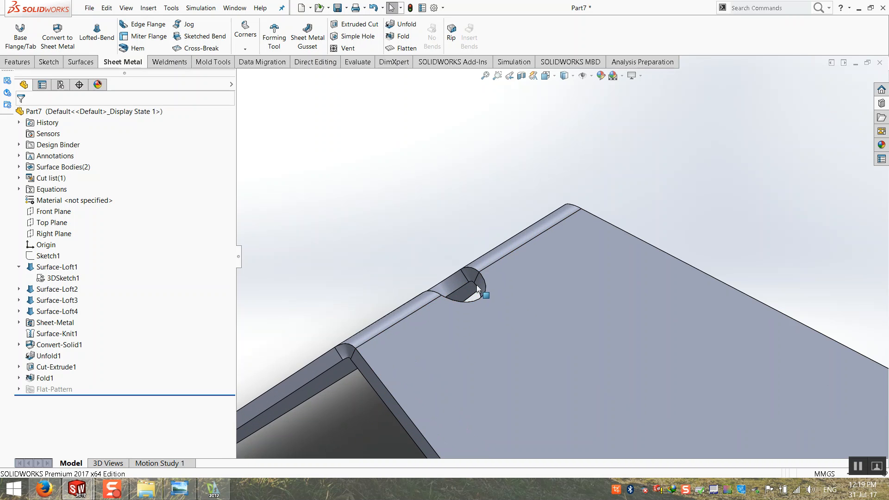
middle_click_drag(477, 284, 478, 294)
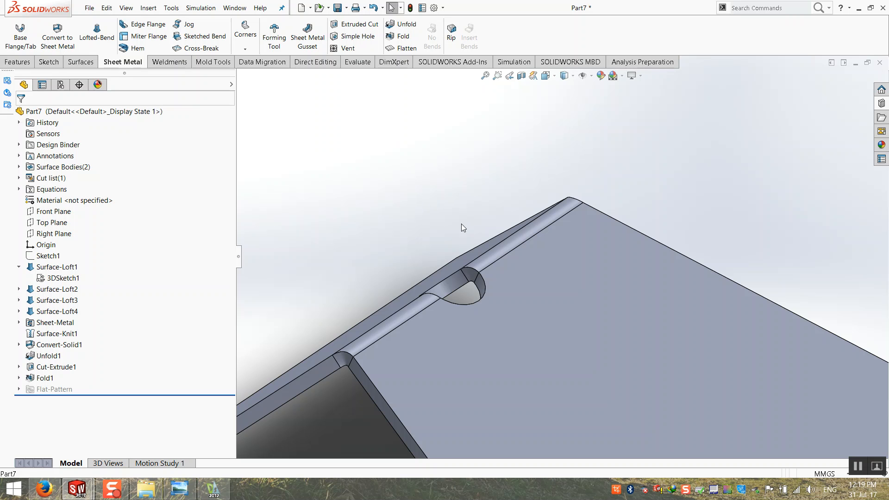
Suppress the Unfold1, Cut-Extrude1 and Fold1 features.
left_click(48, 356)
left_click(44, 378, "shift")
right_click(44, 378)
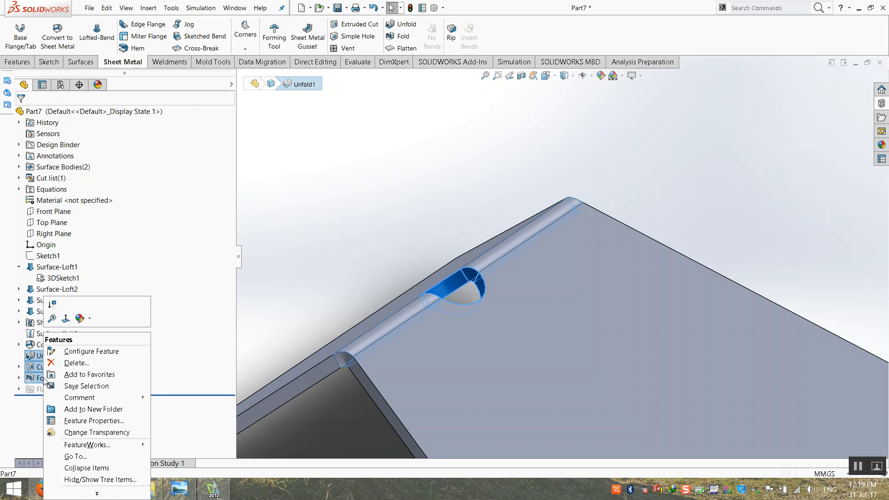
left_click(54, 304)
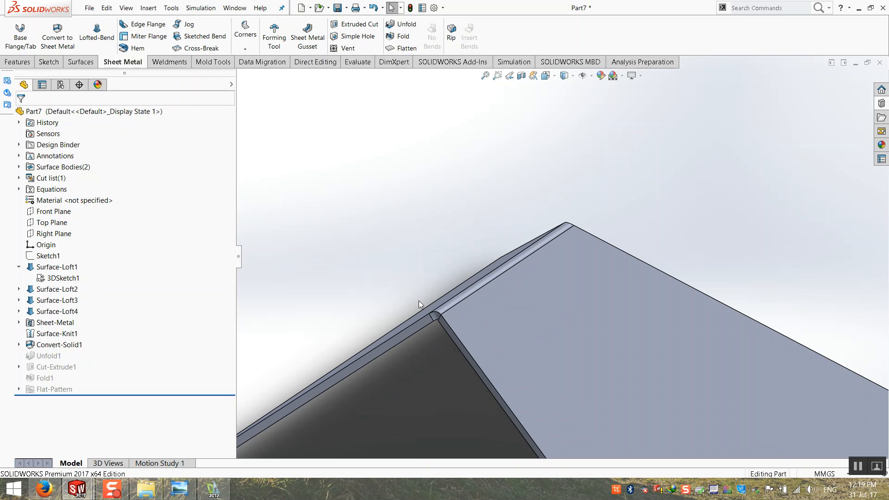
Zoom out and unsuppress Unfold1 through Fold1 again.
key("z")
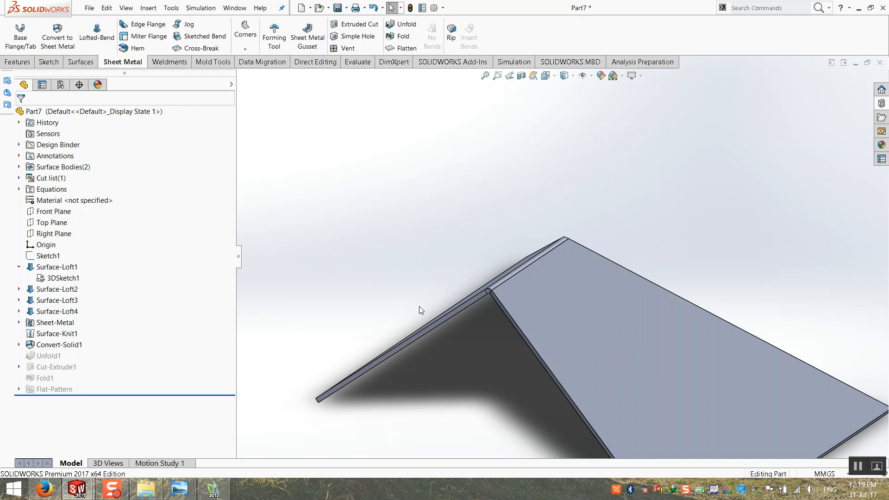
left_click(46, 355)
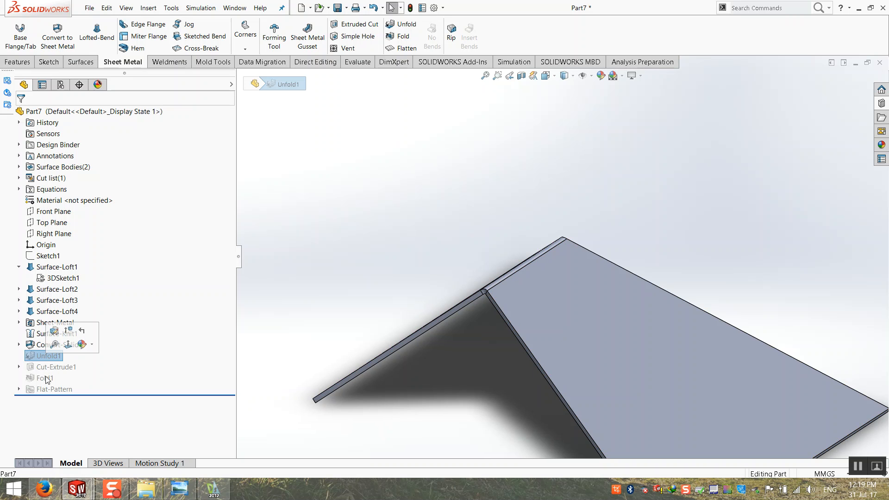
left_click(41, 378, "shift")
right_click(41, 377)
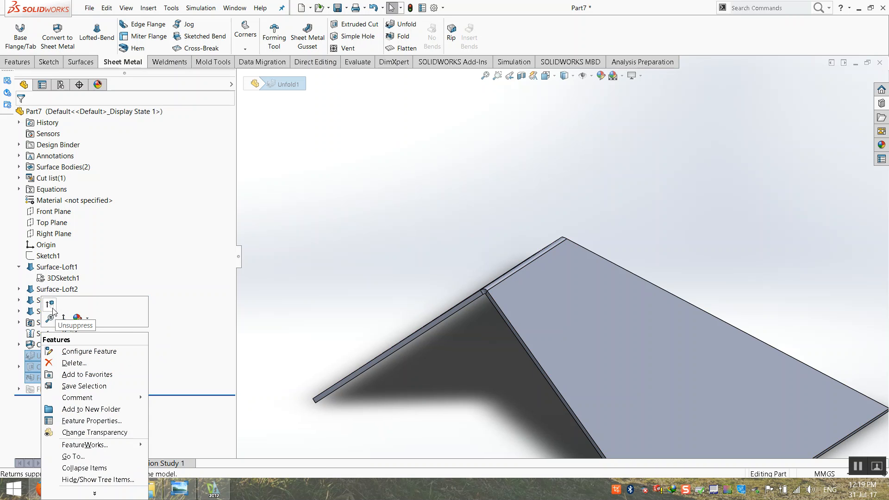
left_click(63, 319)
scroll(528, 264, "down", 3)
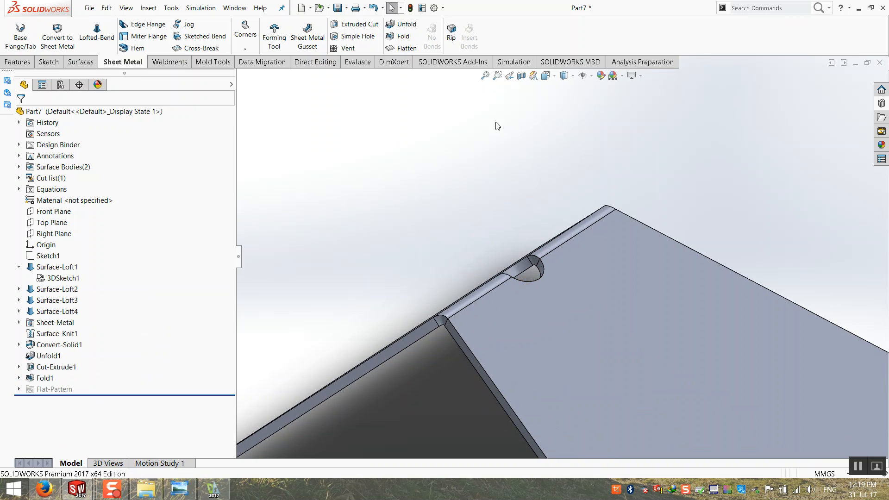
Section the part on the Front Plane and zoom in on the bend in Front view.
left_click(524, 75)
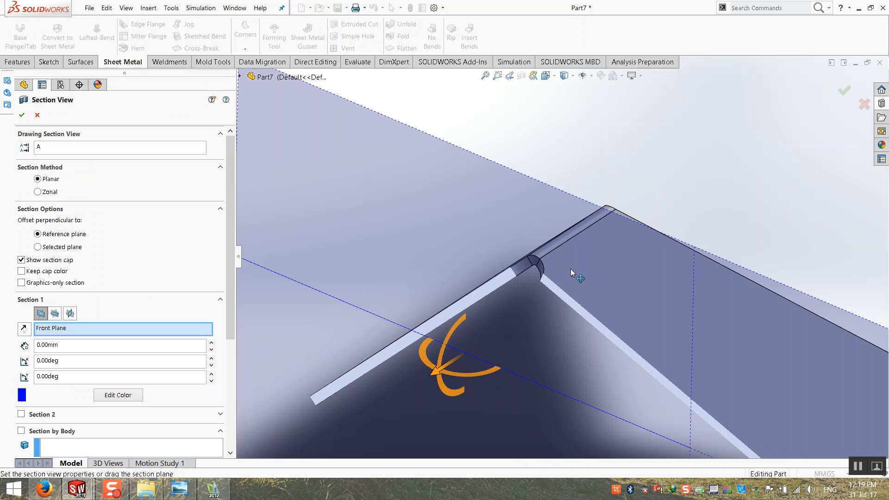
left_click(22, 116)
scroll(466, 199, "up", 4)
key("ctrl+1")
scroll(487, 207, "down", 4)
scroll(487, 206, "down", 8)
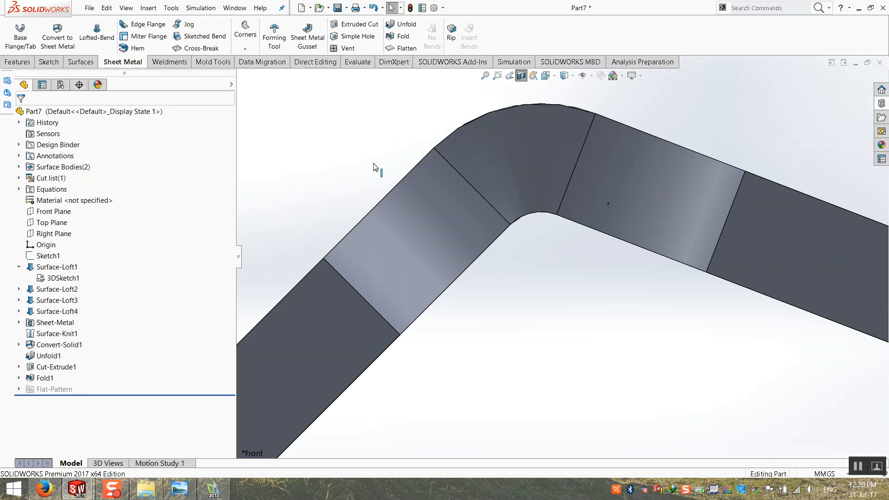
Turn the section view off and suppress Unfold1, Cut-Extrude1 and Fold1.
scroll(515, 244, "up", 5)
middle_click_drag(516, 244, 456, 273)
left_click(522, 76)
scroll(477, 232, "up", 5)
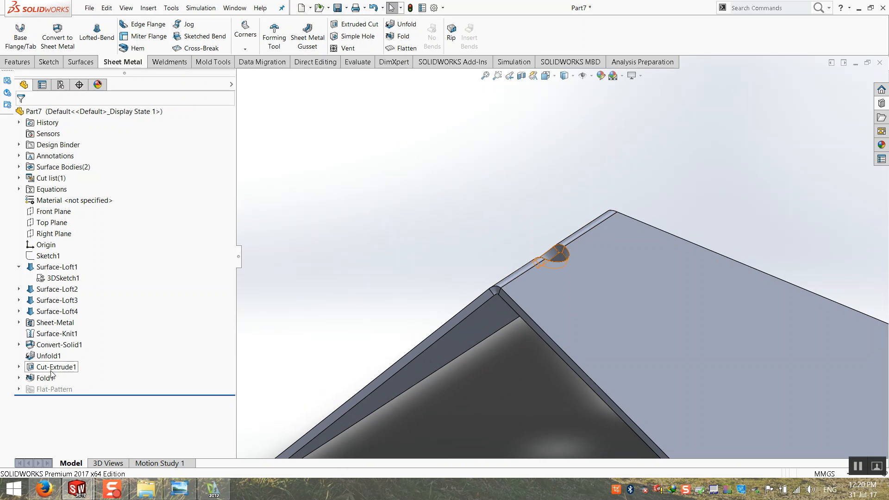
left_click(46, 356)
left_click(44, 378, "shift")
right_click(46, 378)
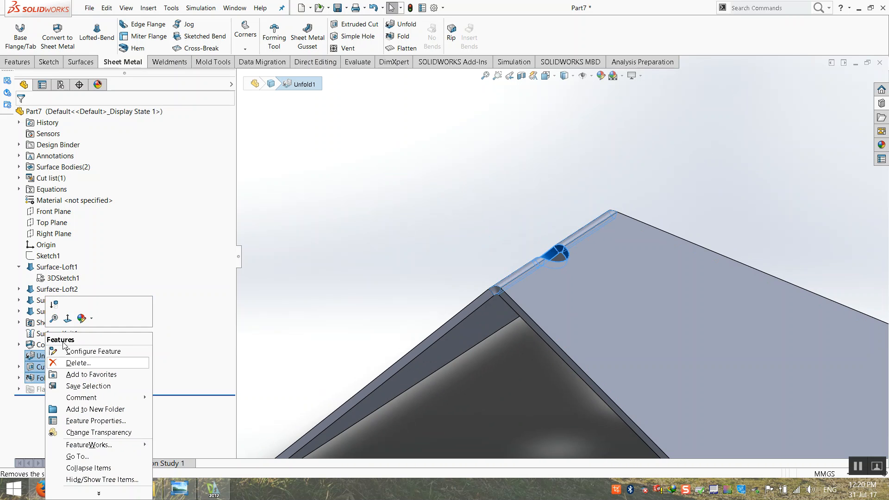
left_click(54, 304)
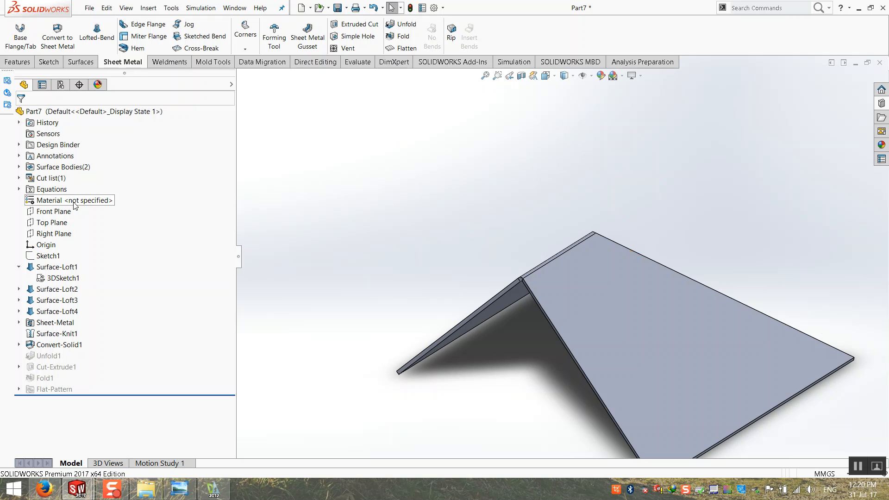
Sketch a centre-radius circle on Top Plane centred on the bend edge.
left_click(48, 223)
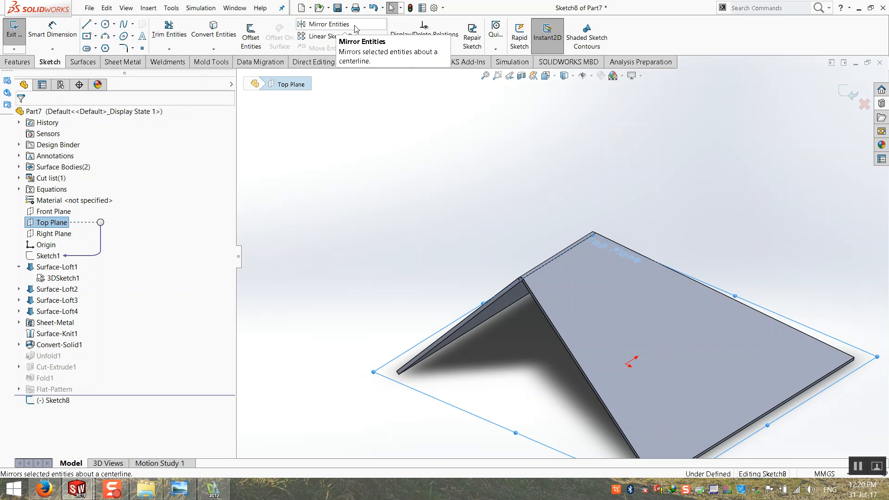
left_click(114, 25)
left_click(105, 26)
left_click(105, 25)
left_click(105, 26)
scroll(504, 268, "down", 2)
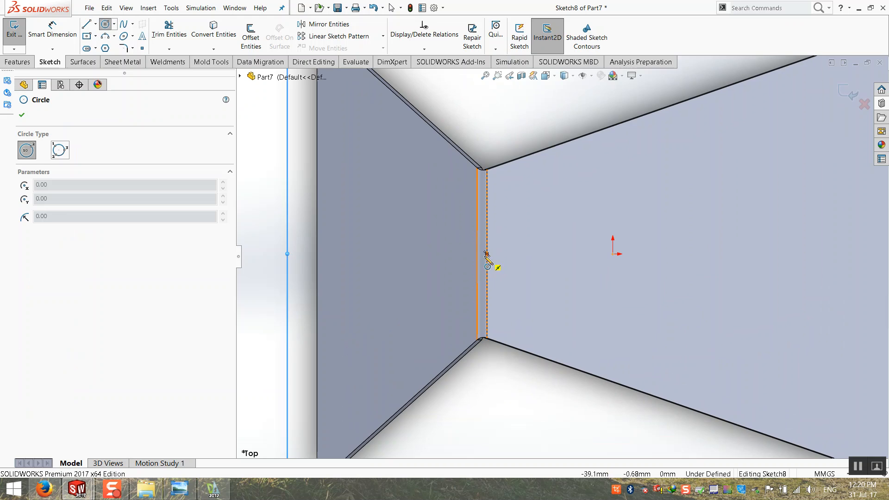
scroll(491, 261, "down", 2)
left_click(494, 257)
left_click(527, 257)
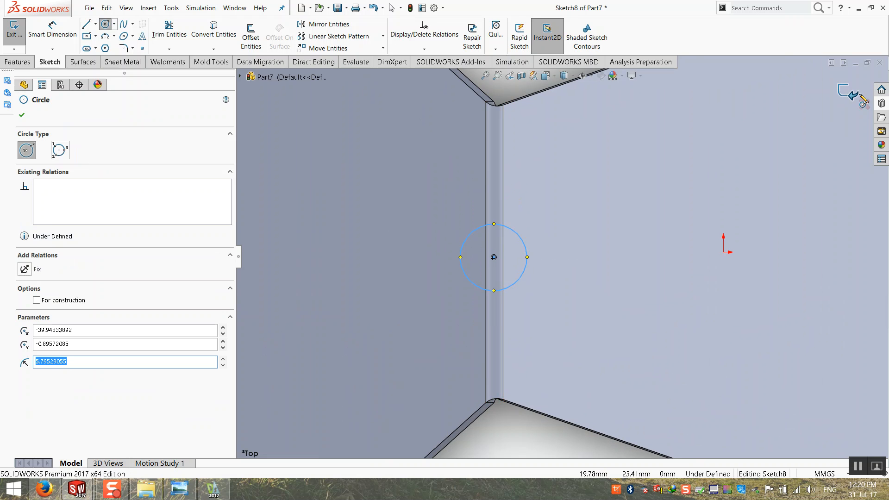
left_click(848, 92)
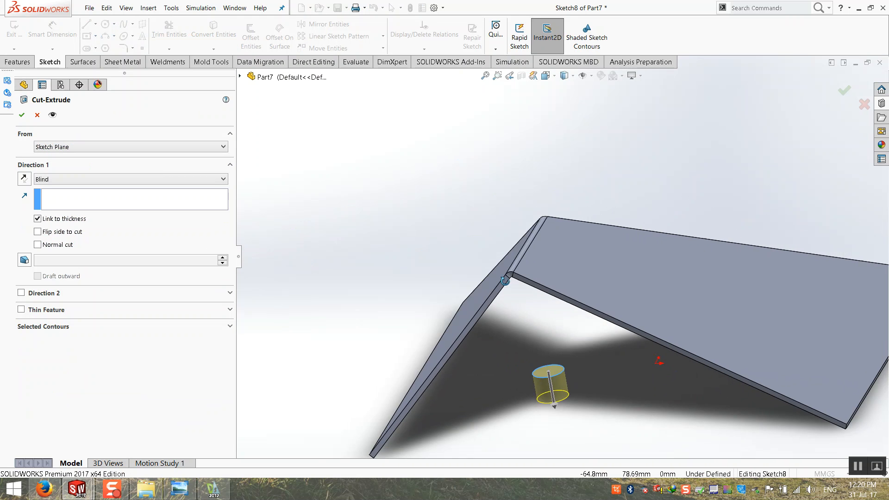
Extrude-cut the circle Through All in the reversed direction across the folded ridge.
left_click(125, 179)
left_click(64, 194)
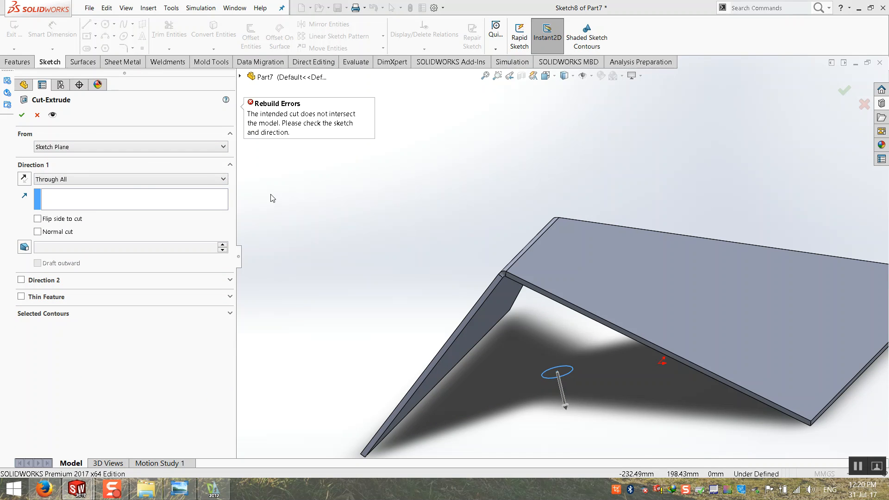
left_click(24, 178)
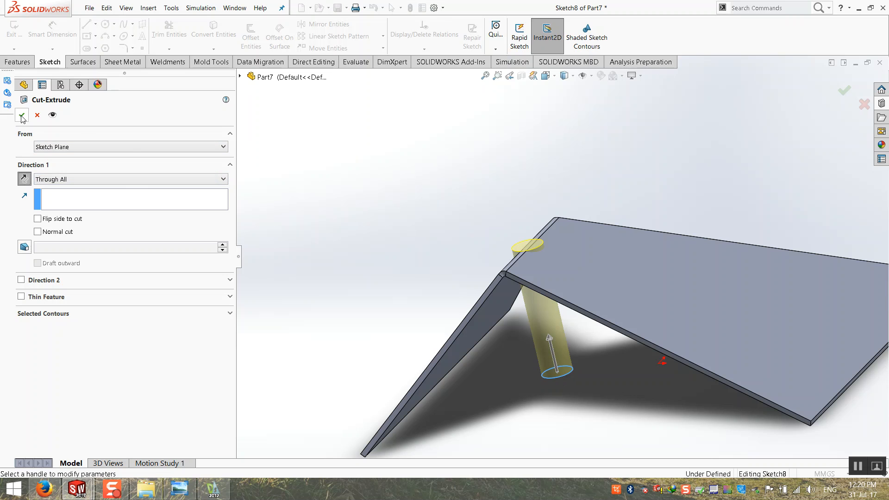
left_click(369, 233)
middle_click_drag(369, 237, 507, 253)
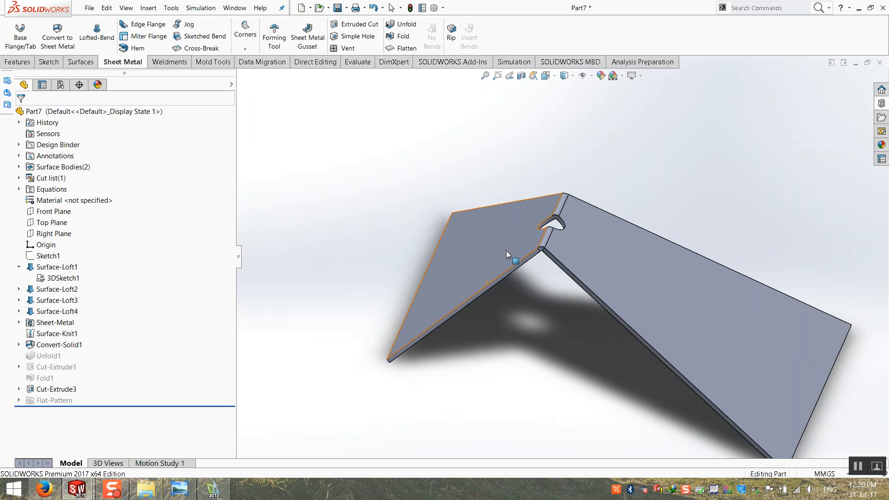
scroll(515, 247, "down", 4)
scroll(562, 237, "up", 3)
left_click(521, 75)
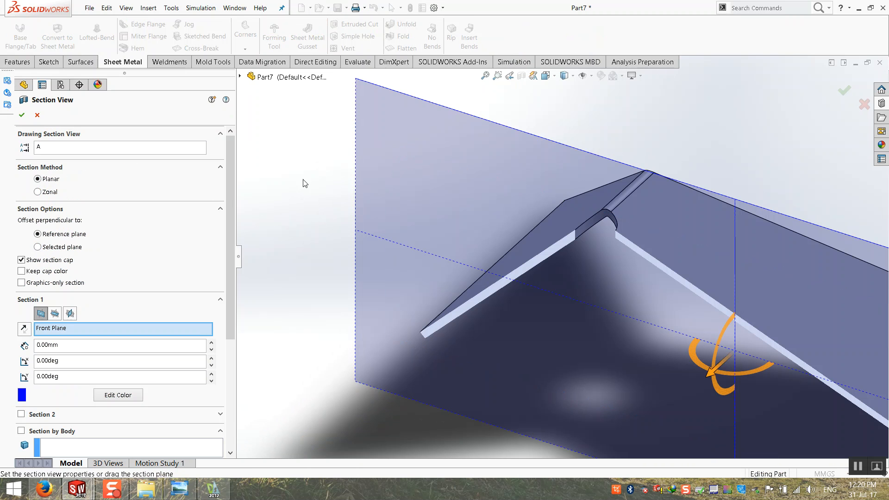
Accept the Front Plane section, orbit around the bend and select the sloped face beside the notch.
left_click(22, 115)
middle_click_drag(574, 266, 660, 233)
scroll(662, 235, "down", 5)
middle_click_drag(495, 285, 443, 281)
scroll(446, 282, "down", 3)
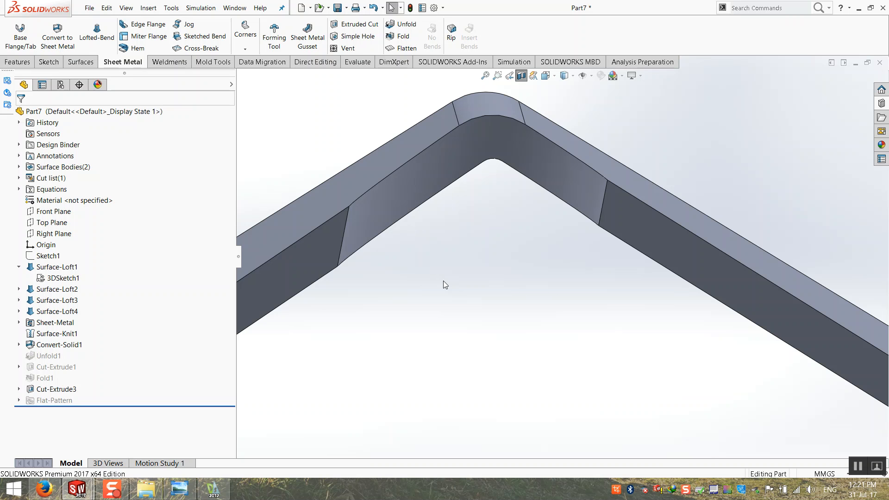
scroll(524, 291, "up", 5)
middle_click_drag(524, 290, 469, 188)
left_click(512, 344)
middle_click_drag(512, 344, 481, 363)
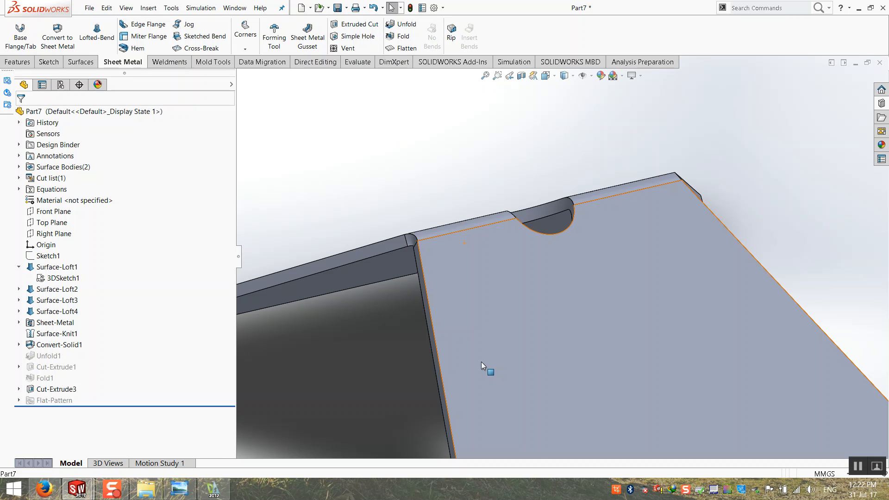
scroll(482, 362, "up", 5)
middle_click_drag(485, 293, 449, 107)
scroll(488, 256, "up", 1)
key("ctrl+7")
scroll(560, 143, "down", 2)
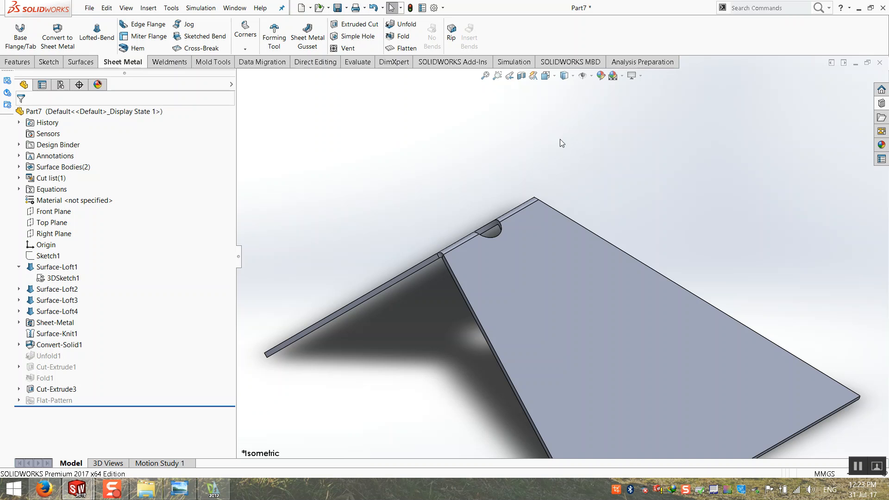
left_click(485, 75)
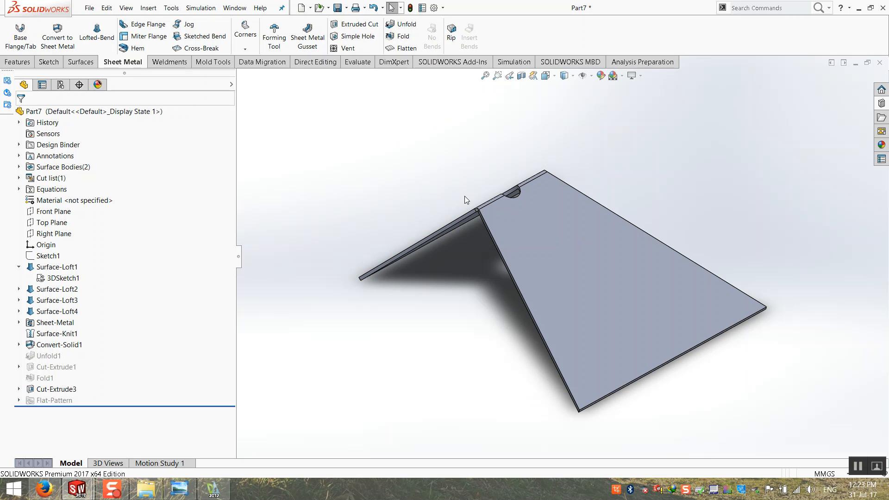
middle_click_drag(401, 230, 456, 232)
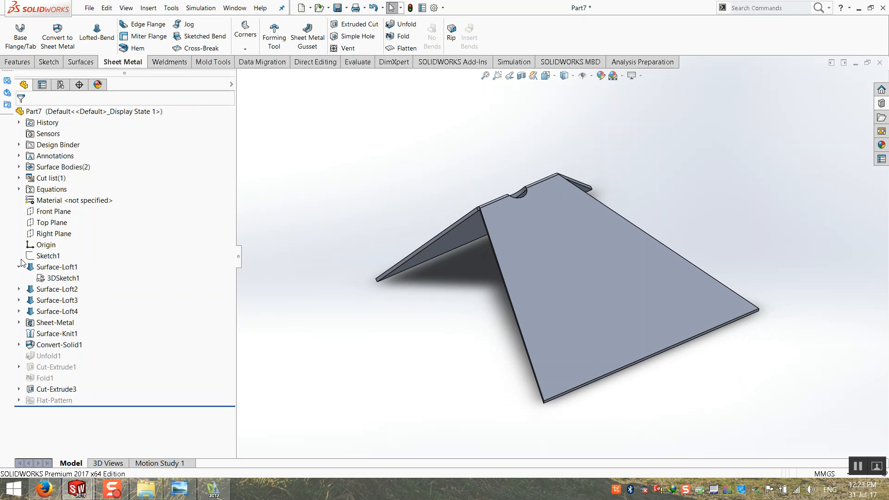
left_click(44, 256)
left_click(277, 328)
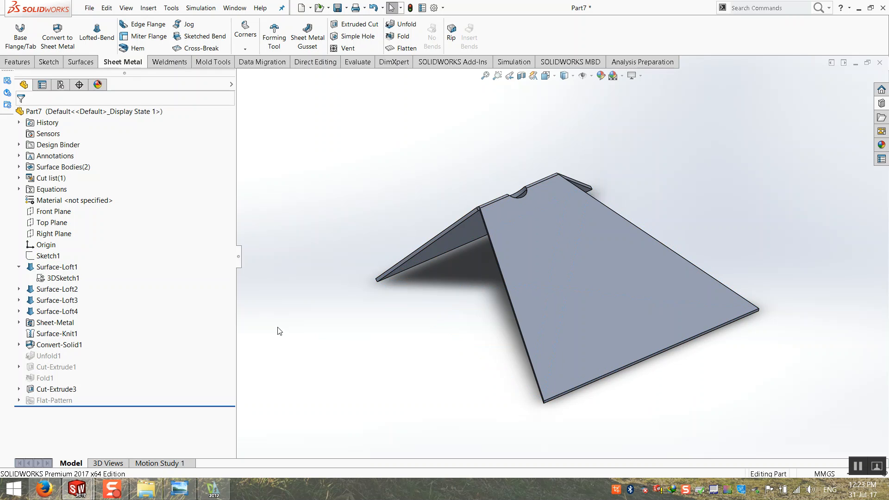
Drag the Unigraf-Punch tool from the Design Library onto the face, then cancel it.
left_click(55, 344)
left_click(340, 352)
left_click(881, 102)
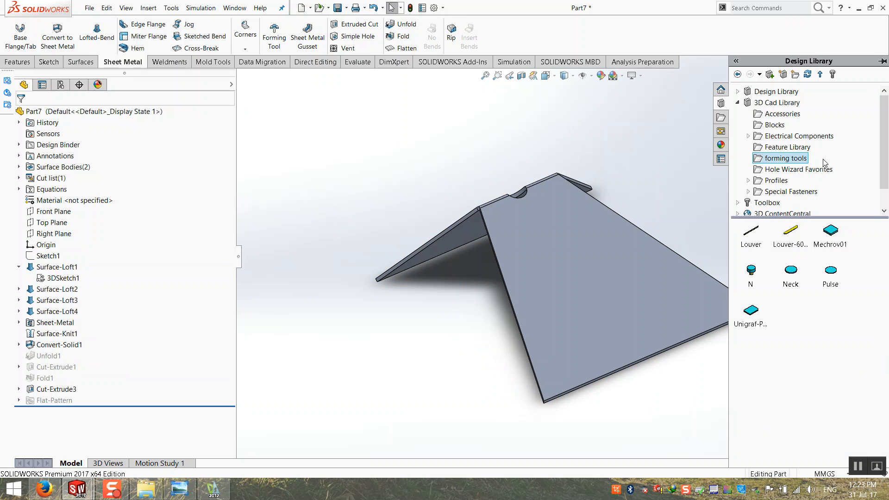
left_click(751, 310)
left_click_drag(753, 309, 604, 296)
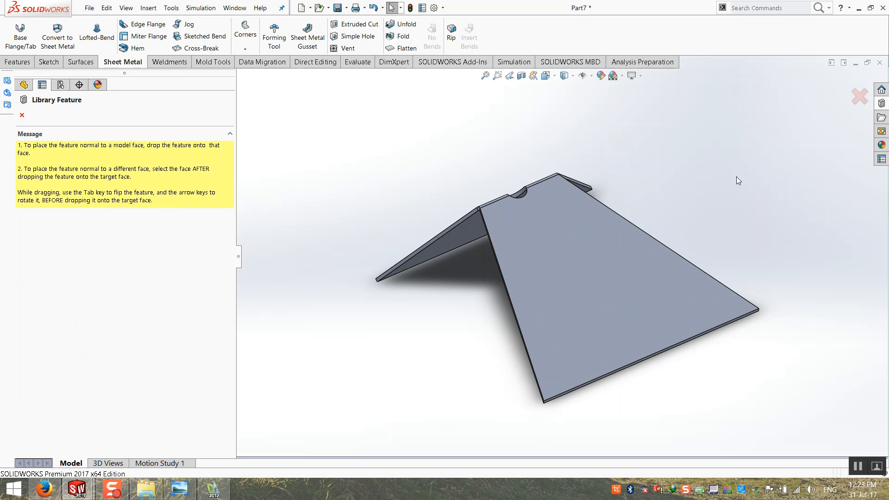
left_click(883, 105)
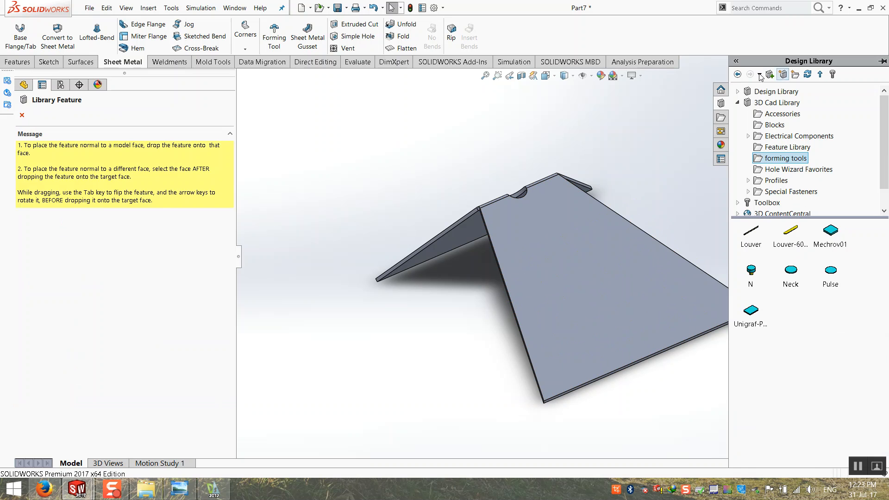
key("Escape")
Apply the circular emboss from Design Library > forming tools > embosses to the large sloped face.
left_click(677, 78)
left_click(882, 105)
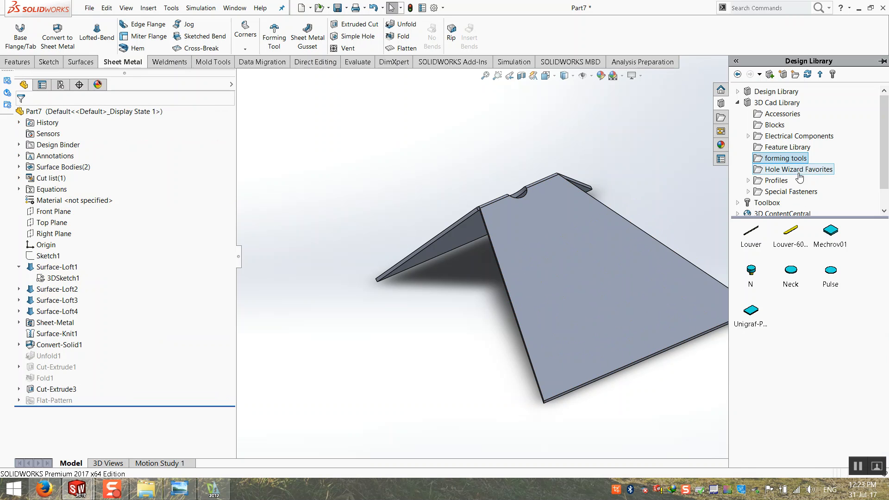
left_click(738, 101)
left_click(737, 91)
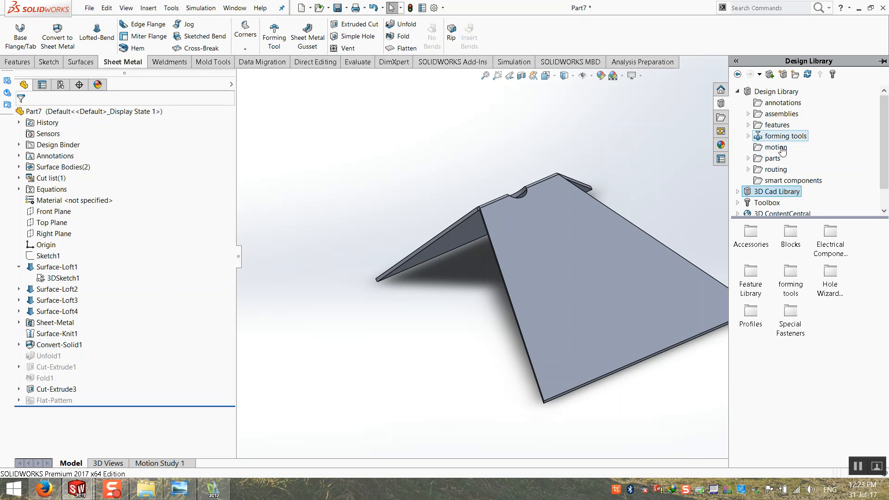
left_click(786, 136)
left_click(748, 136)
left_click(789, 148)
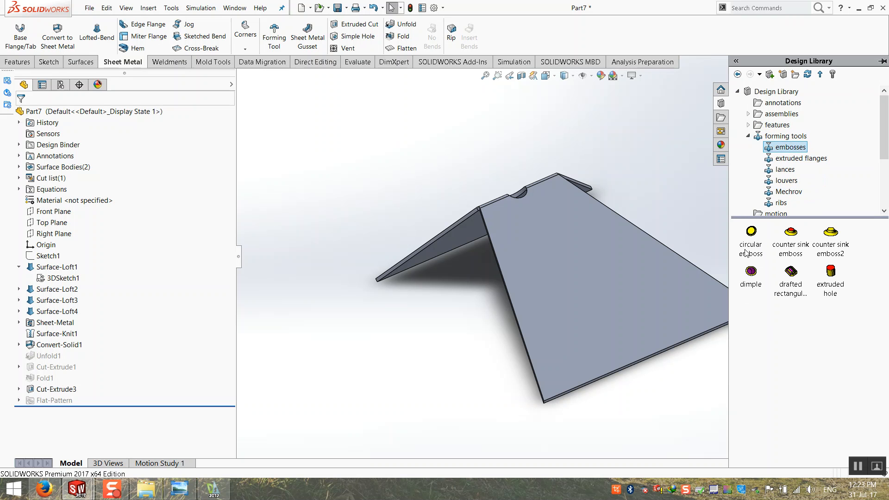
left_click_drag(751, 233, 588, 268)
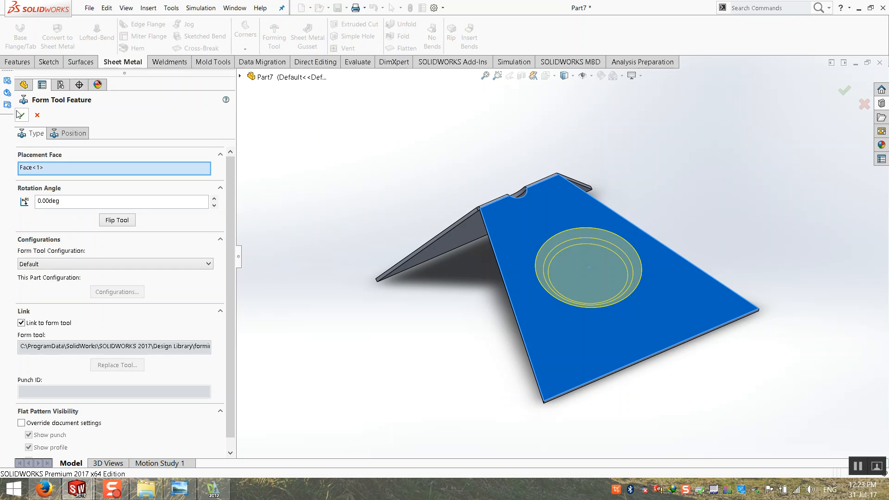
left_click(21, 115)
middle_click_drag(371, 295, 542, 303)
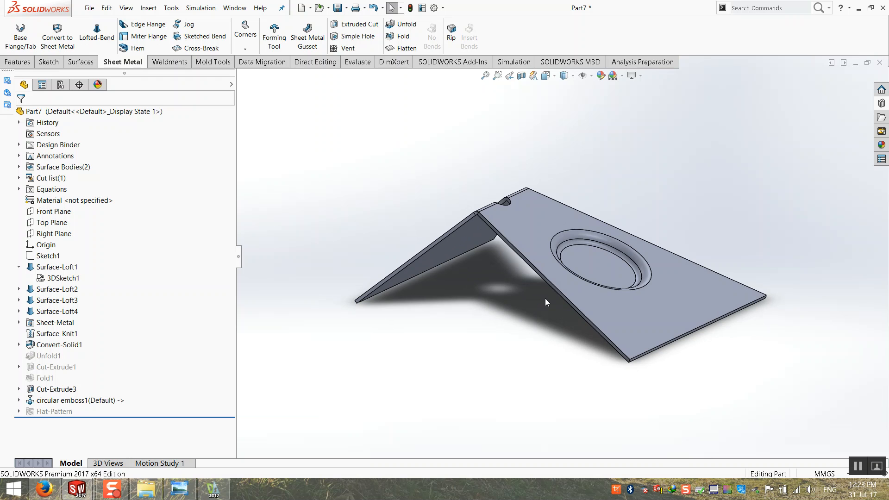
middle_click_drag(597, 261, 591, 267)
Back out of closing Part7 by cancelling Save As, then show the Design Library emboss tools.
left_click(881, 65)
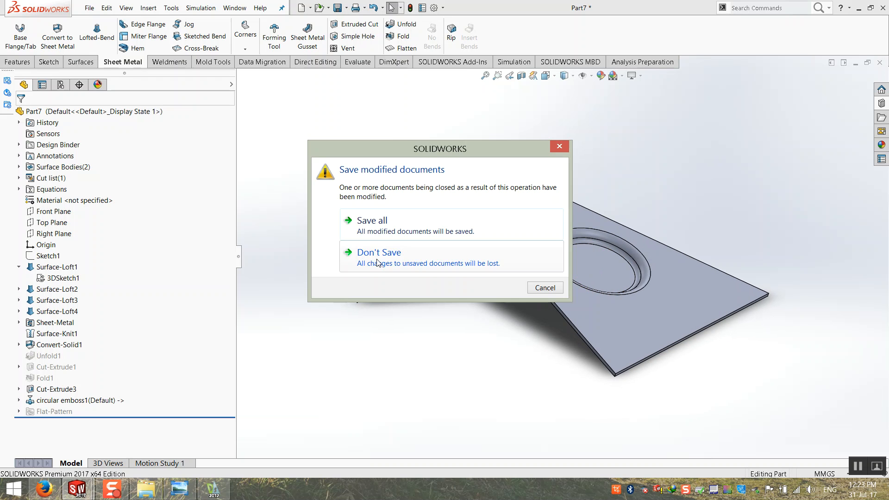
left_click(375, 226)
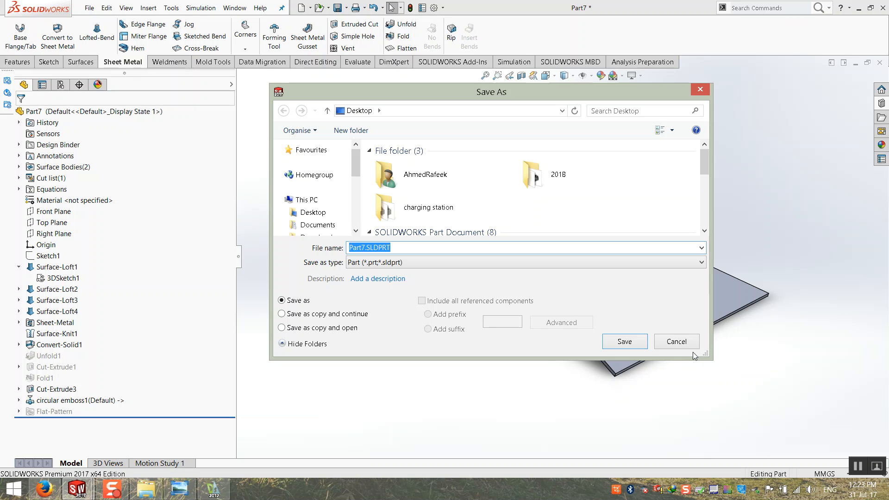
left_click(677, 341)
middle_click_drag(576, 292, 635, 292)
left_click(881, 117)
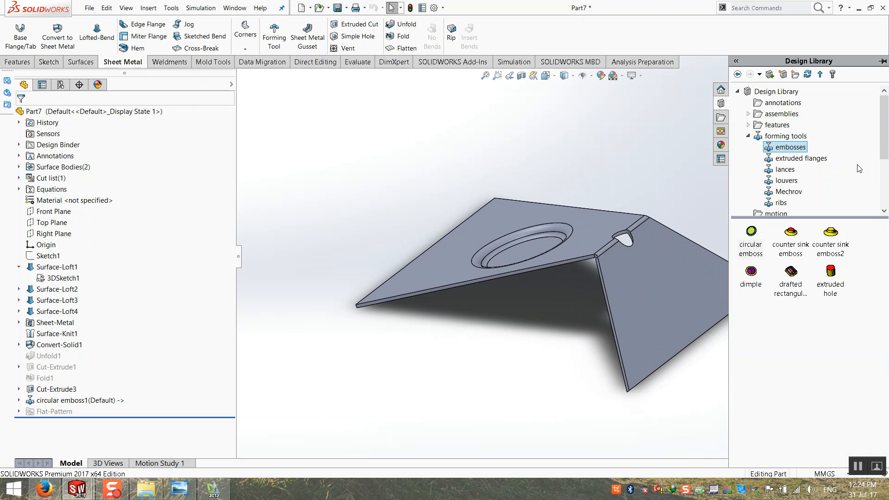
Place the Unigraf-Punch from 3D Cad Library > forming tools on the other sloped face.
left_click(747, 136)
left_click(737, 92)
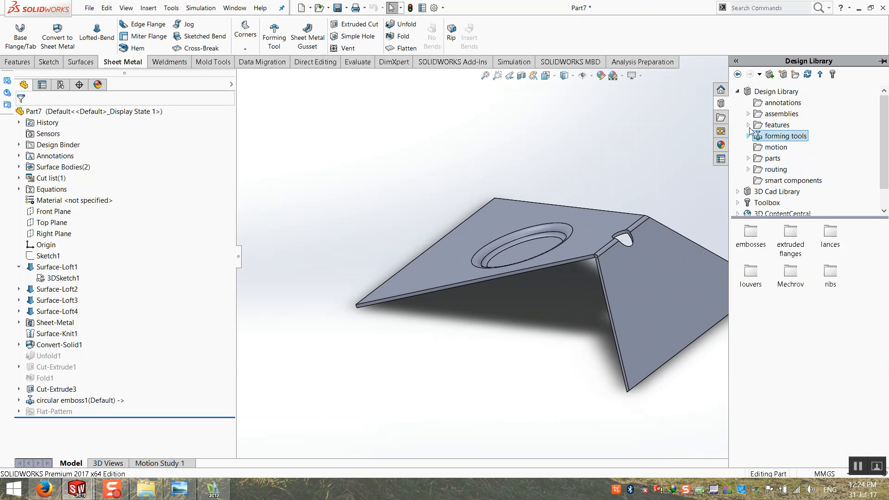
left_click(776, 91)
left_click(770, 103)
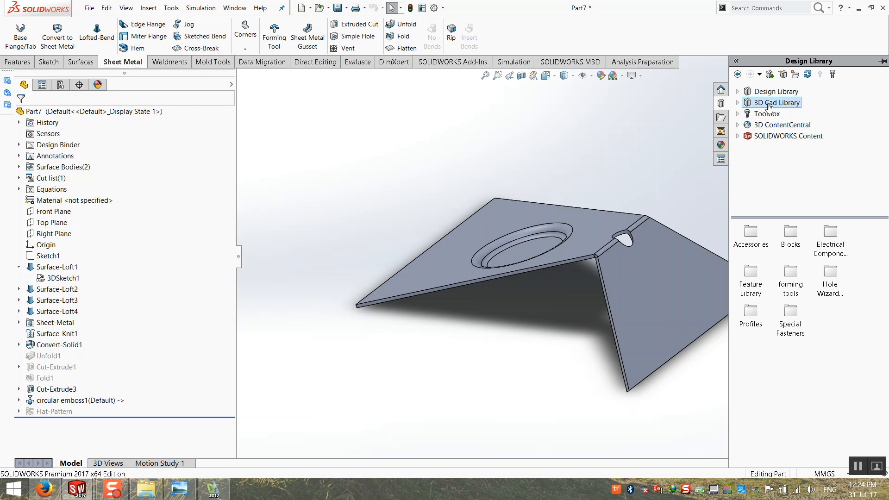
left_click(738, 102)
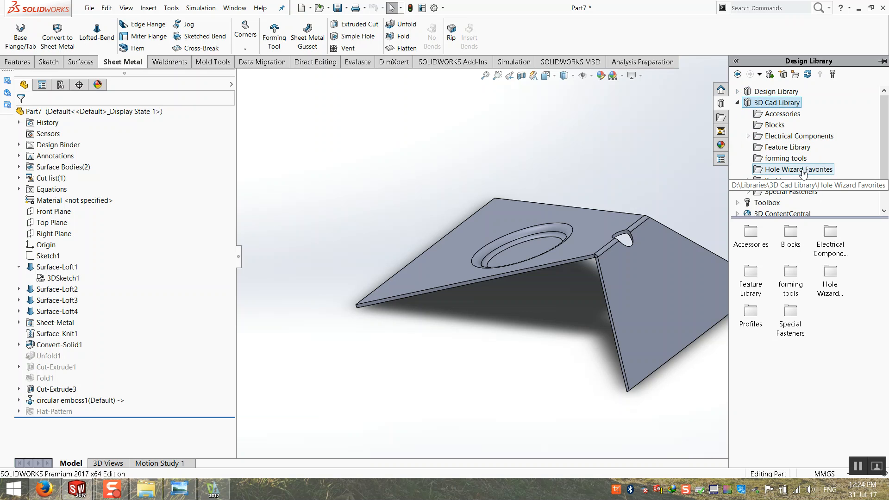
left_click(786, 159)
scroll(588, 314, "up", 3)
middle_click_drag(601, 309, 623, 295)
scroll(601, 287, "down", 4)
left_click_drag(750, 311, 577, 289)
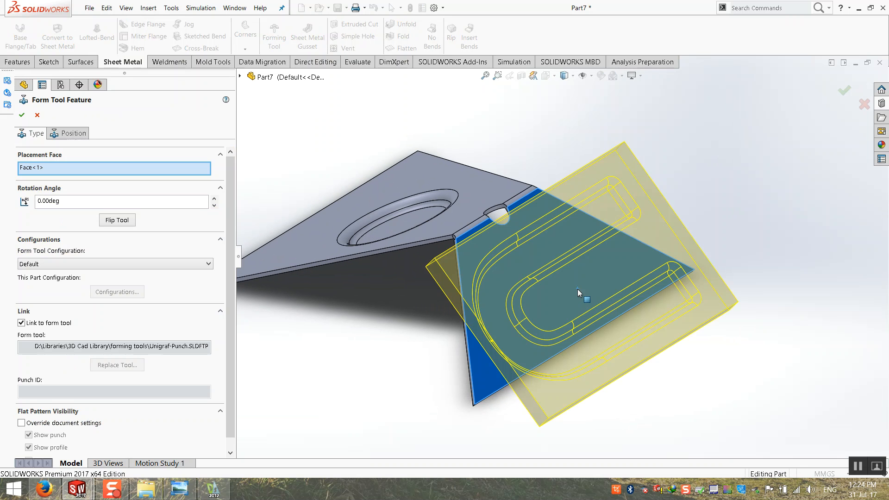
left_click(22, 116)
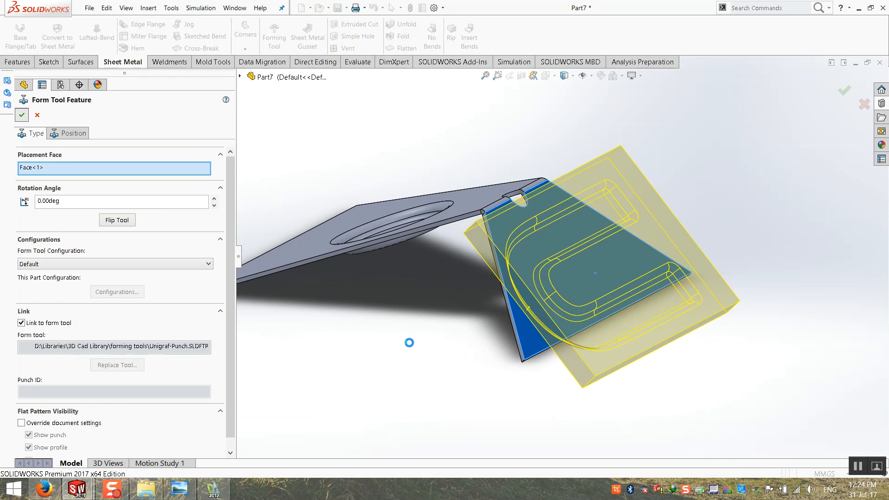
Orbit and zoom to fit to inspect the new U-shaped punch channel.
middle_click_drag(419, 261, 352, 337)
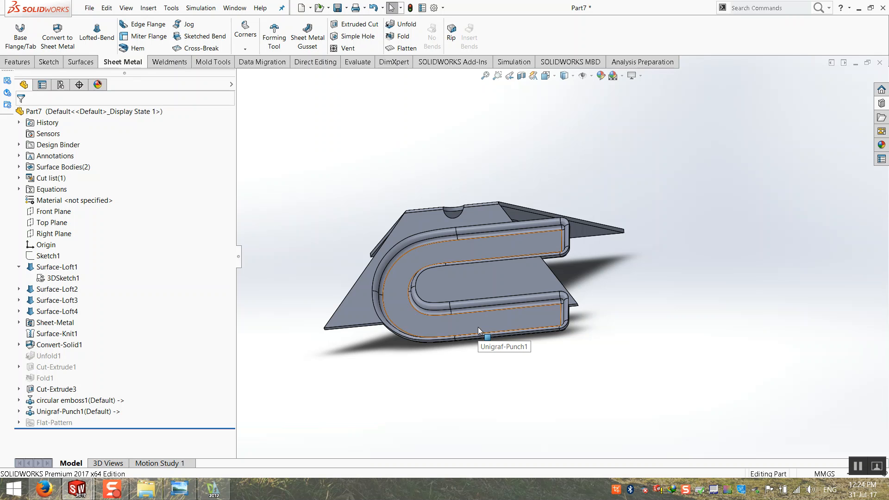
middle_click_drag(479, 334, 480, 351)
left_click(480, 354)
key("f")
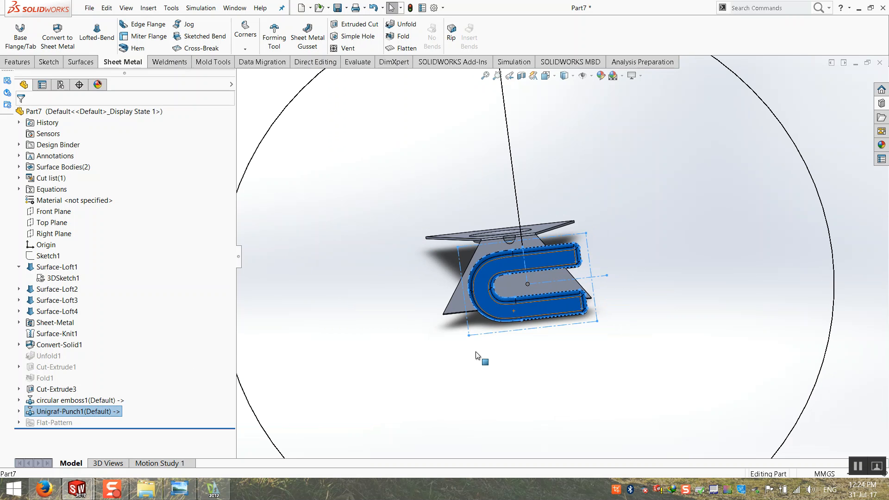
left_click(357, 334)
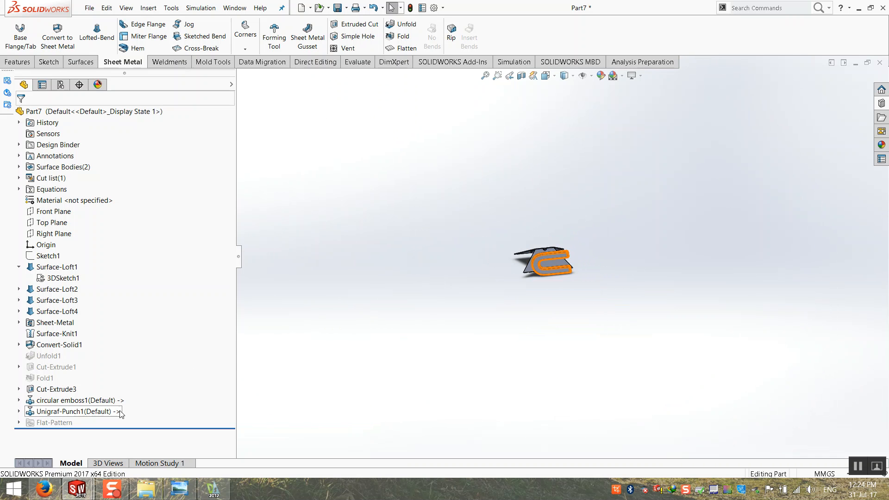
Open the Unigraf-Punch form tool part from the Design Library.
left_click(881, 102)
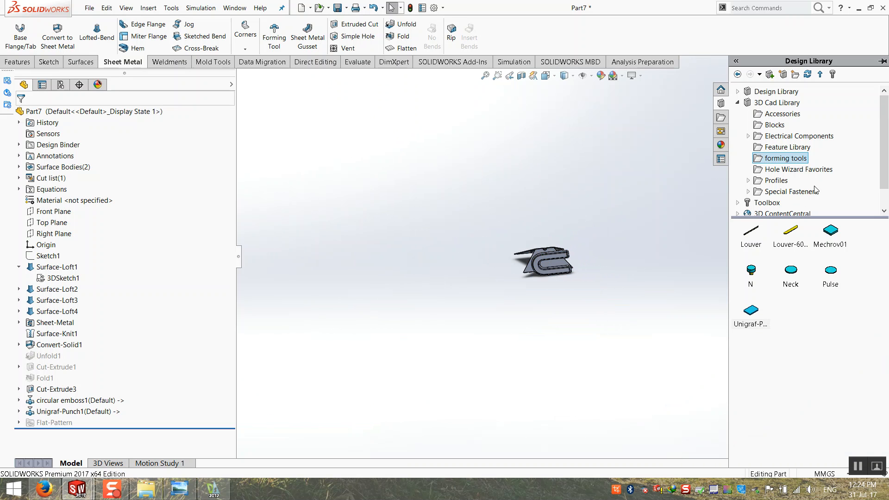
right_click(756, 313)
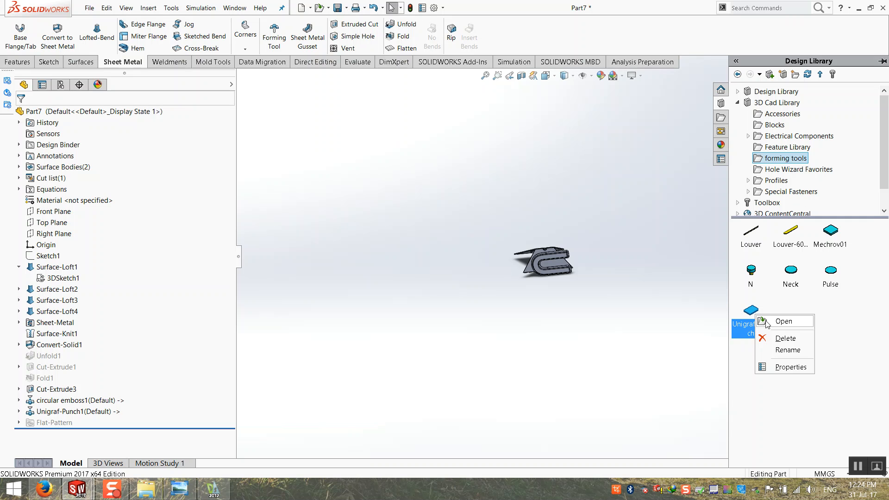
left_click(767, 324)
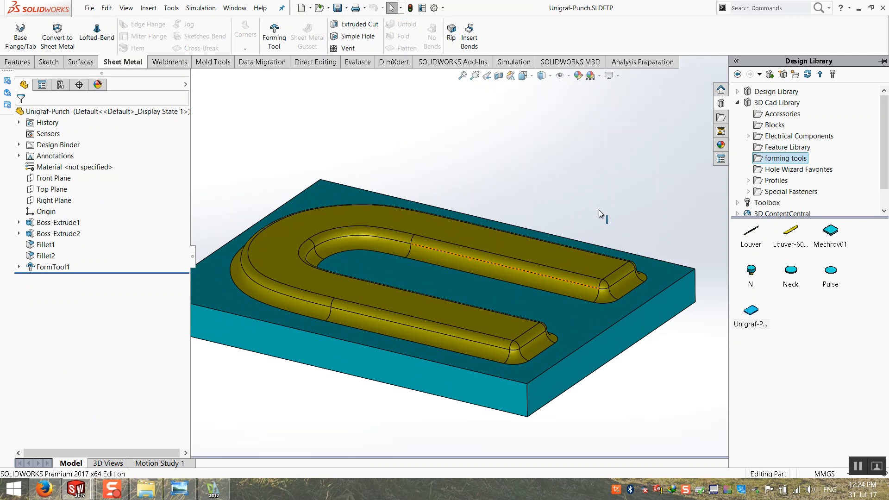
Edit the punch's Sketch1 and set the U lettering font height to 50 mm.
left_click(420, 227)
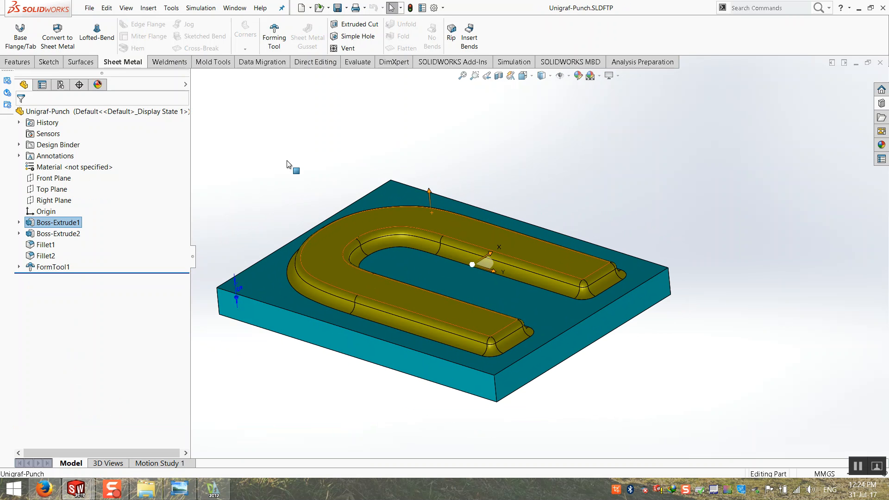
left_click(63, 224)
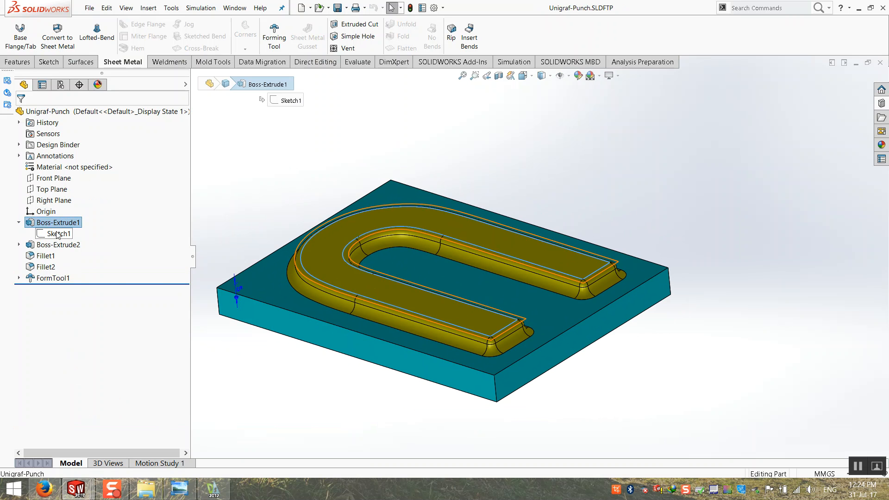
right_click(58, 233)
left_click(67, 204)
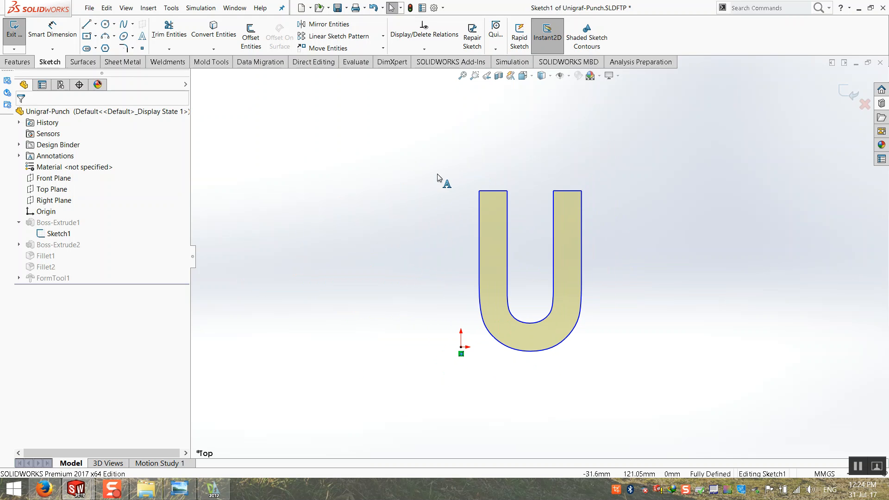
left_click(490, 195)
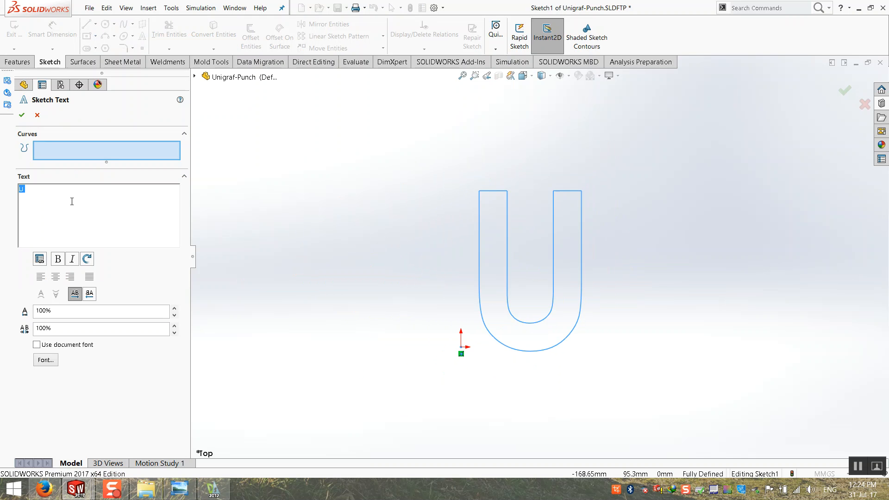
left_click(46, 360)
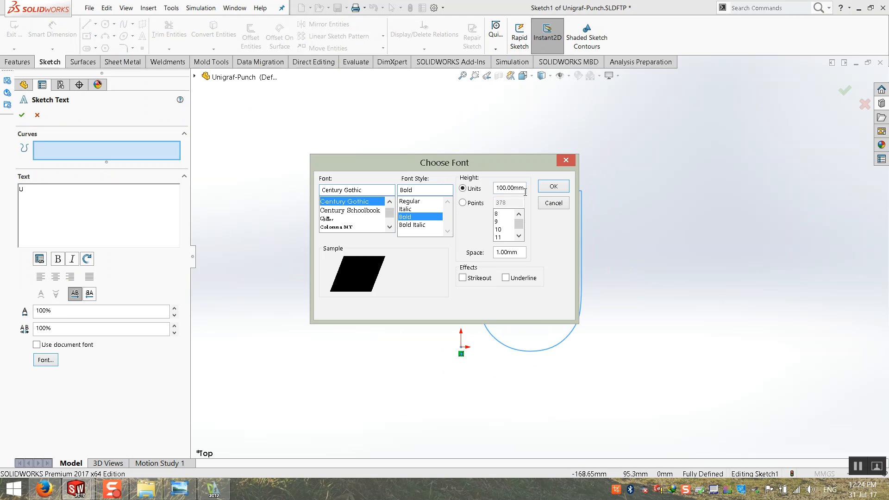
left_click_drag(497, 190, 540, 181)
type("50")
left_click(547, 181)
scroll(576, 357, "down", 3)
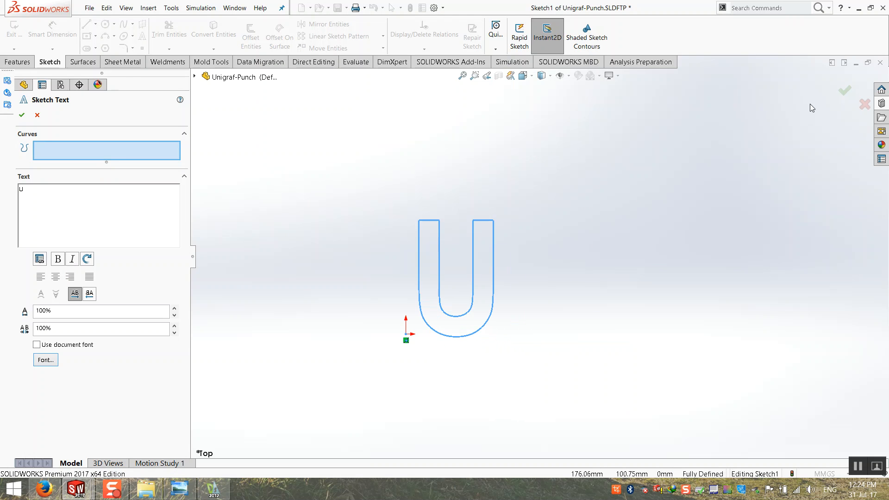
left_click(843, 92)
left_click(841, 94)
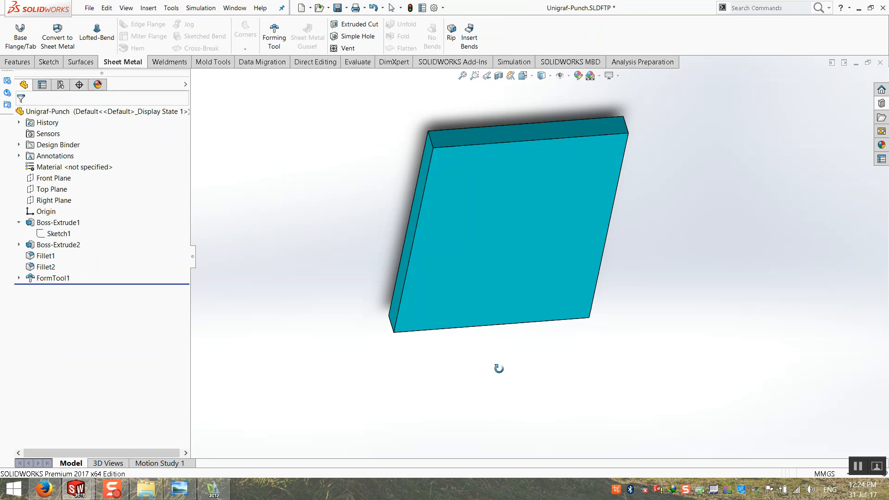
Shrink the Sketch2 base rectangle by pulling its right and top edges in toward the U.
scroll(512, 226, "down", 4)
left_click(494, 196)
left_click(19, 245)
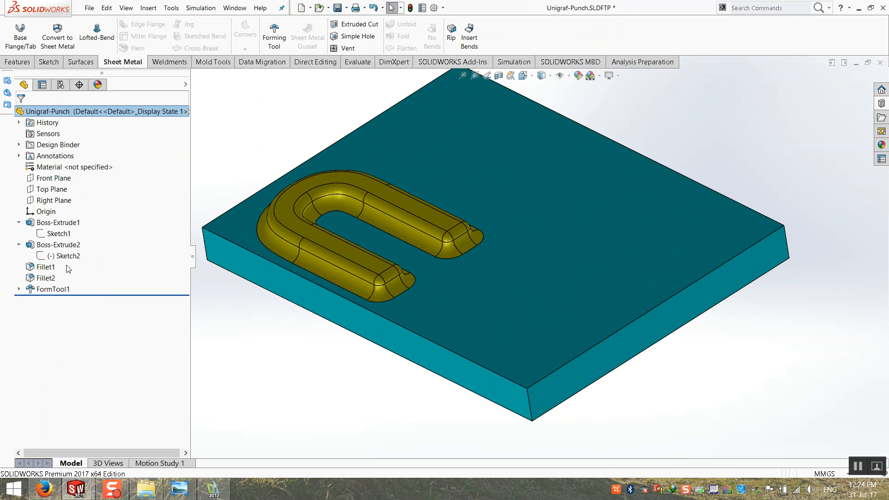
left_click(64, 256)
right_click(64, 260)
left_click(70, 262)
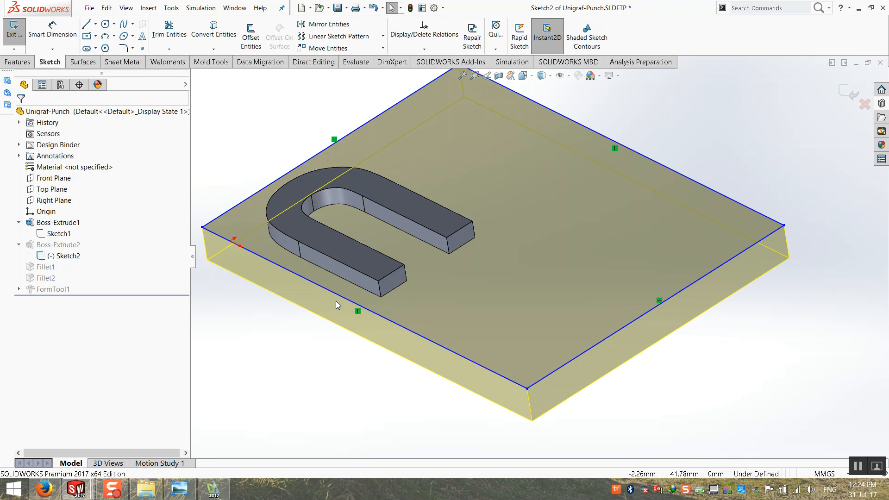
left_click(640, 341)
left_click_drag(640, 345, 537, 347)
left_click_drag(476, 120, 474, 245)
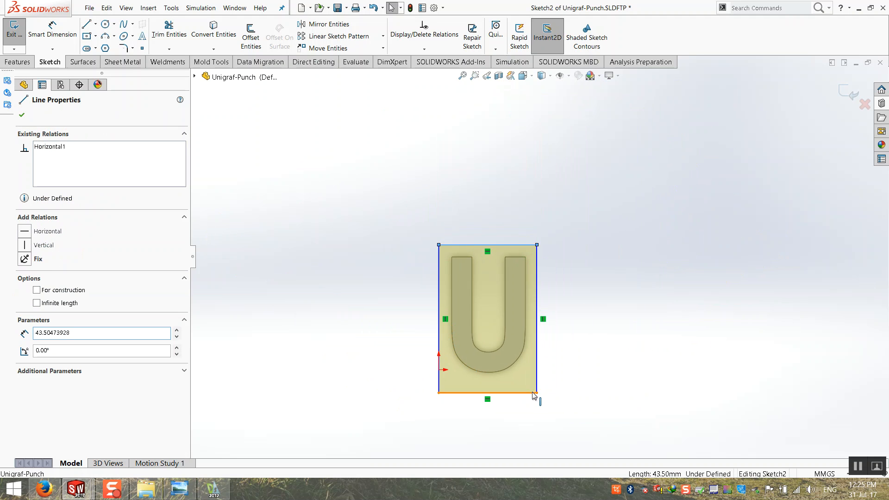
left_click(848, 93)
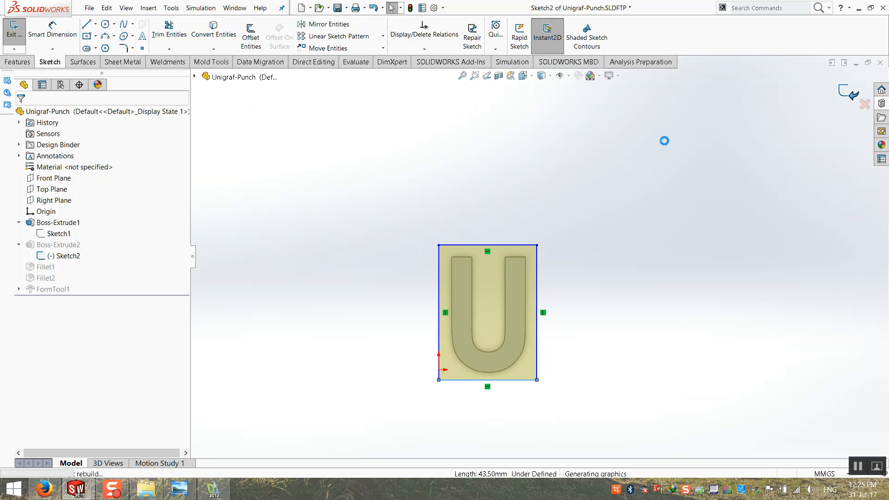
Close the form tool document, saving all modified documents.
key("ctrl+7")
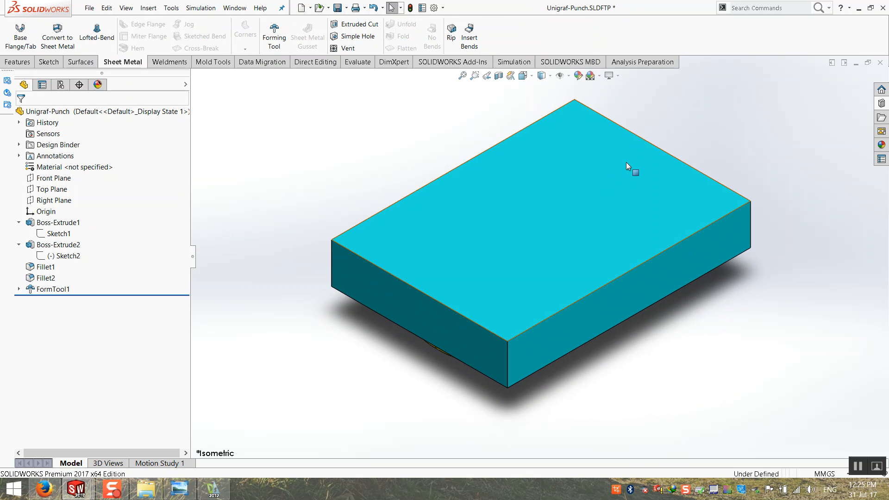
left_click(880, 63)
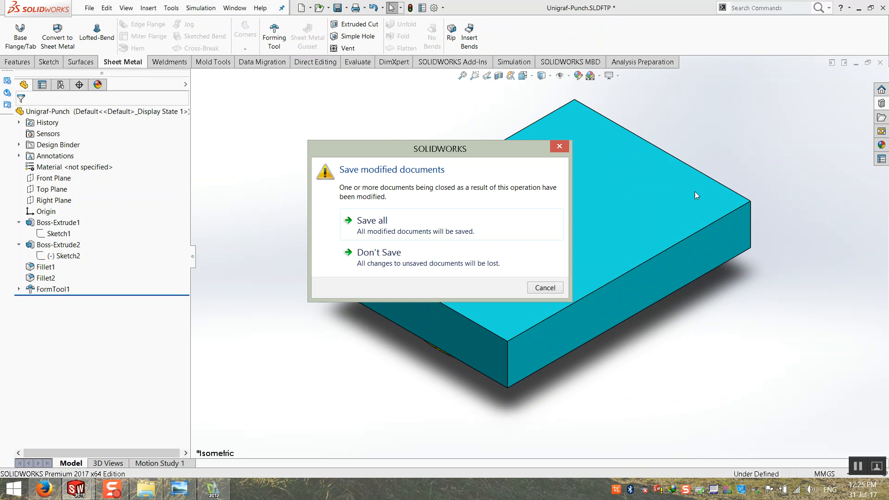
left_click(384, 212)
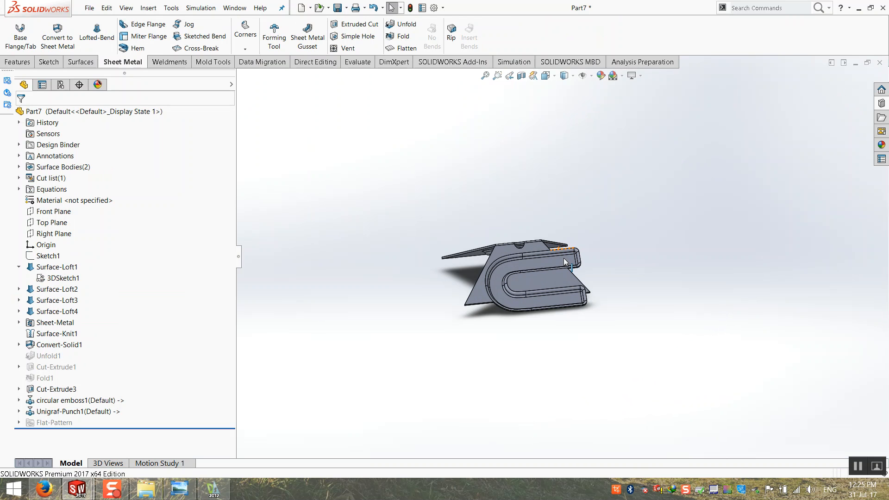
Open the Unigraf-Punch1 feature definition in Part7.
left_click(63, 412)
right_click(62, 412)
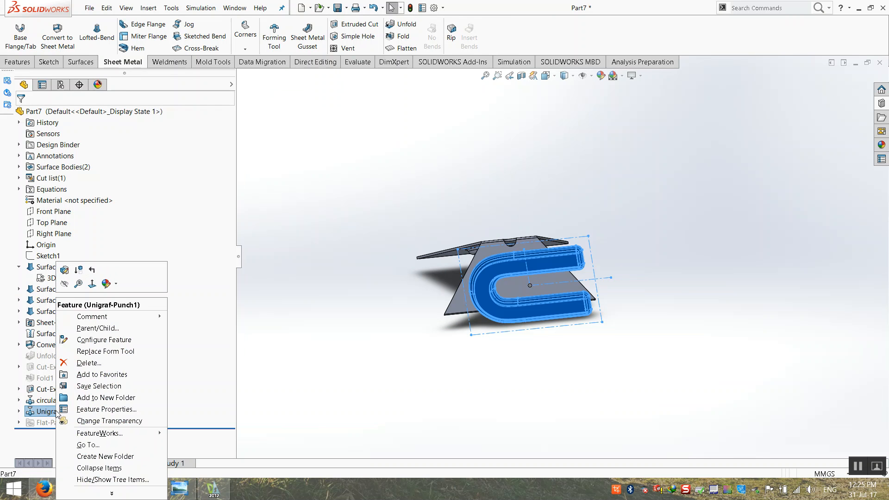
left_click(64, 272)
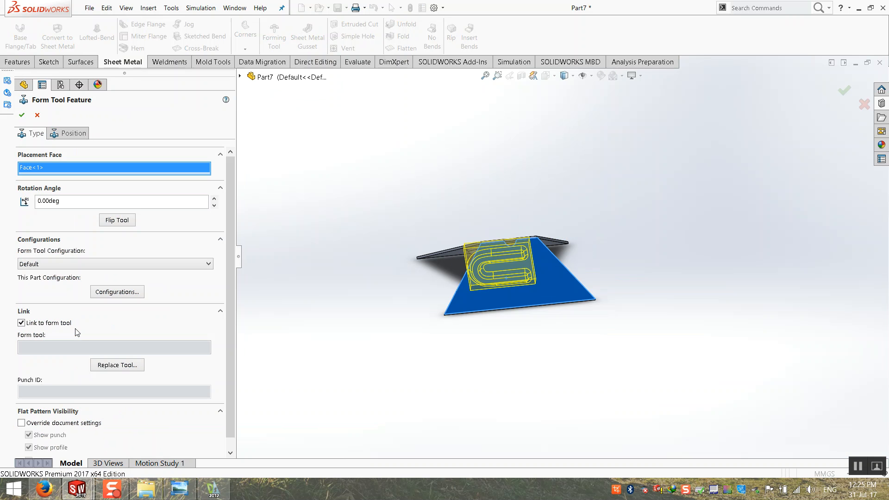
scroll(417, 285, "down", 5)
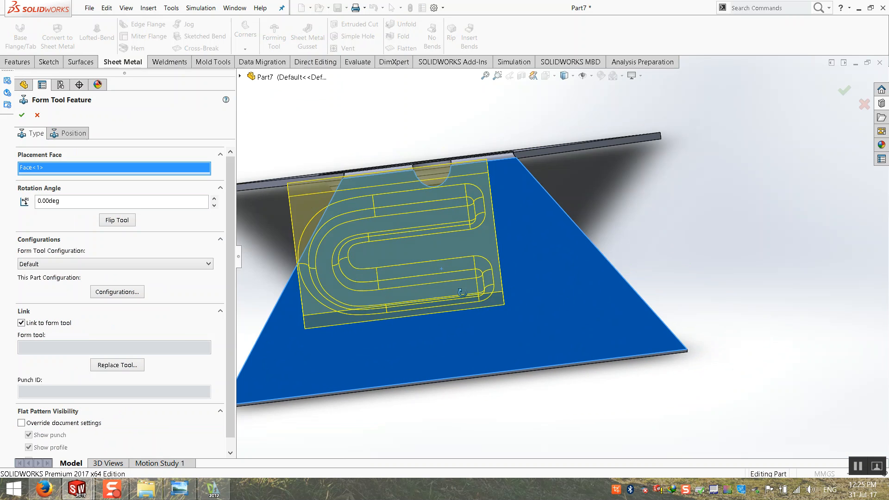
scroll(354, 251, "up", 3)
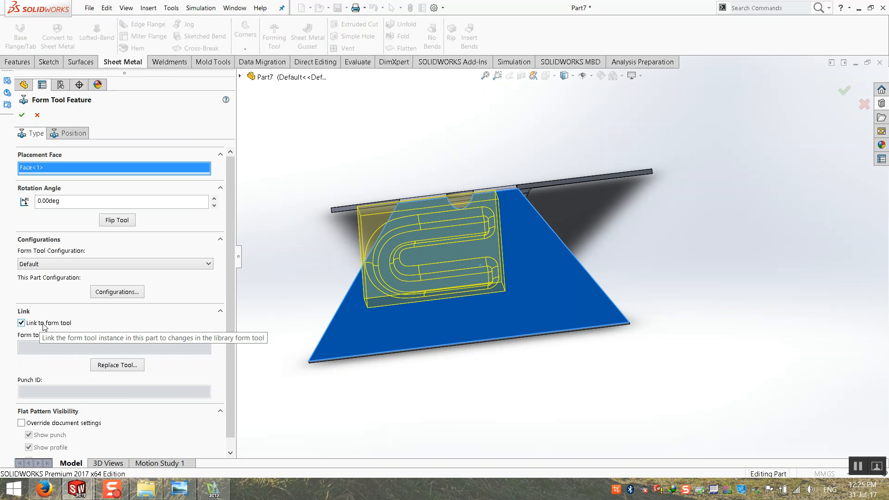
Compare the unlinked and linked punch sizes, keep Link to form tool checked, and accept.
left_click(21, 323)
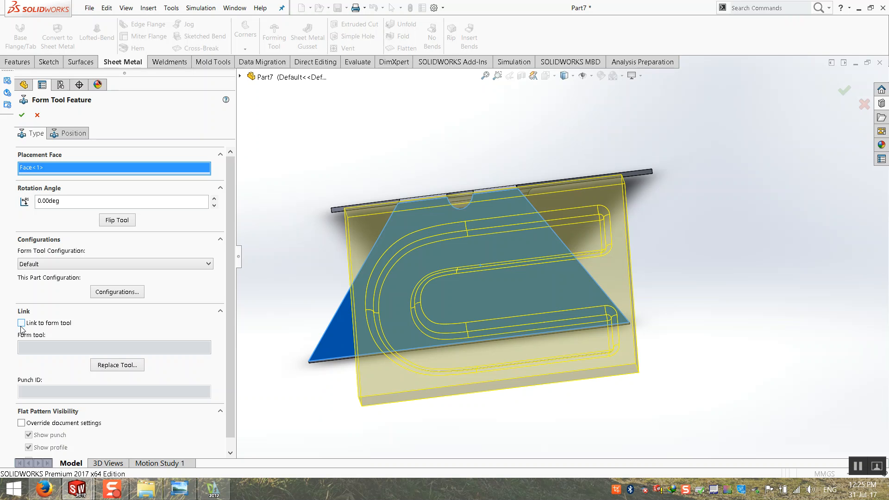
left_click(21, 324)
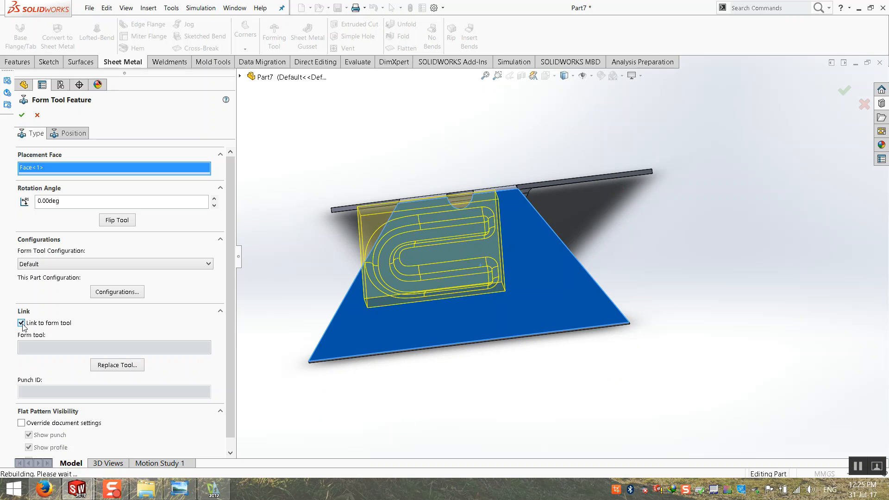
left_click(21, 323)
left_click(21, 323)
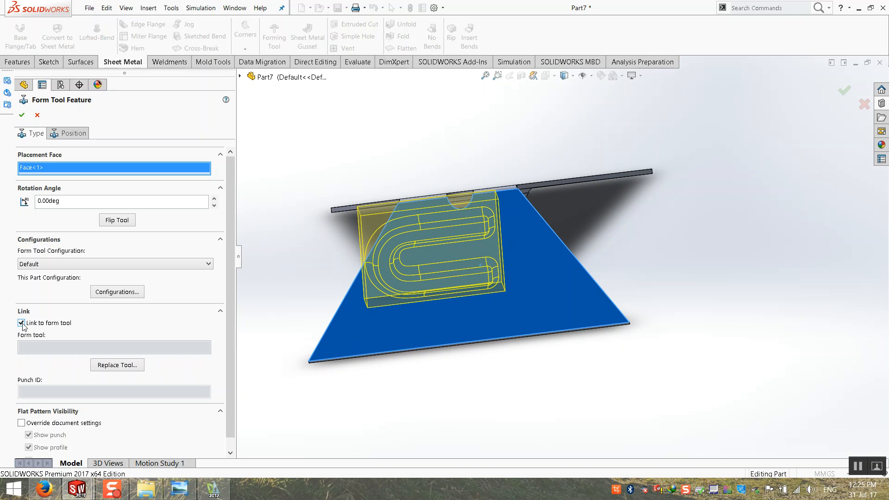
left_click(21, 323)
left_click(21, 323)
left_click(70, 135)
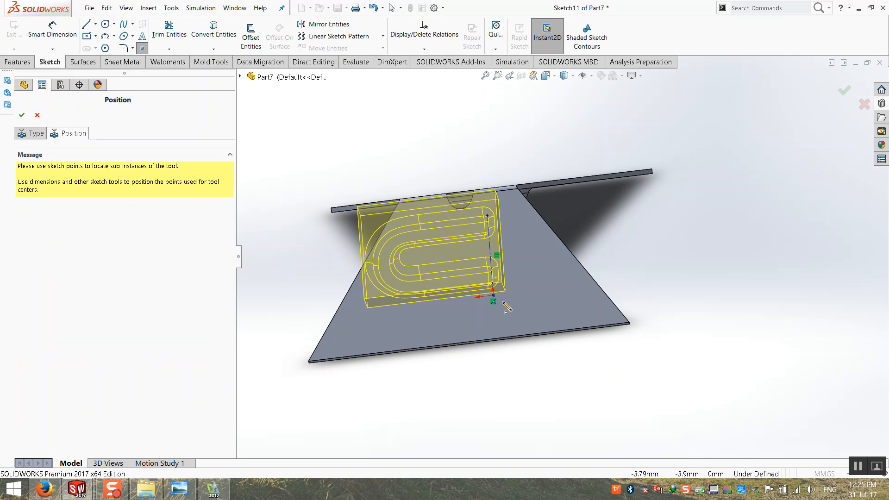
left_click(22, 115)
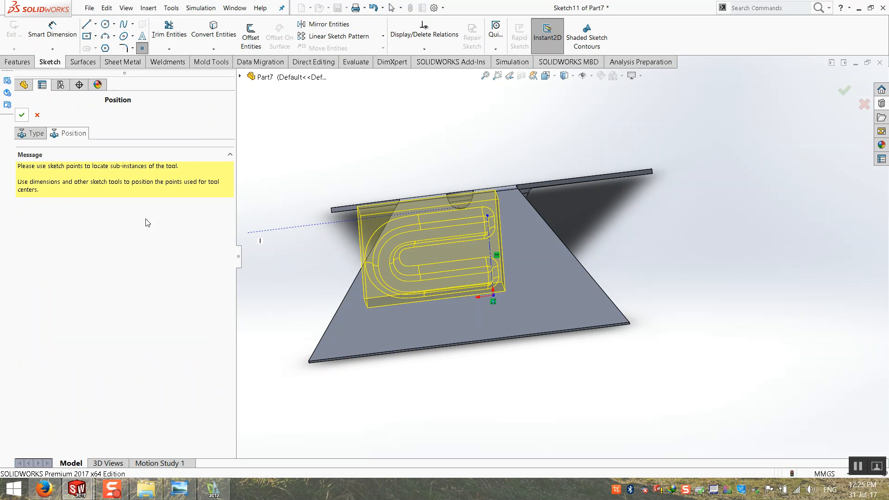
In Sketch12, delete the stray sketch point and move the U profile down and right.
left_click(18, 411)
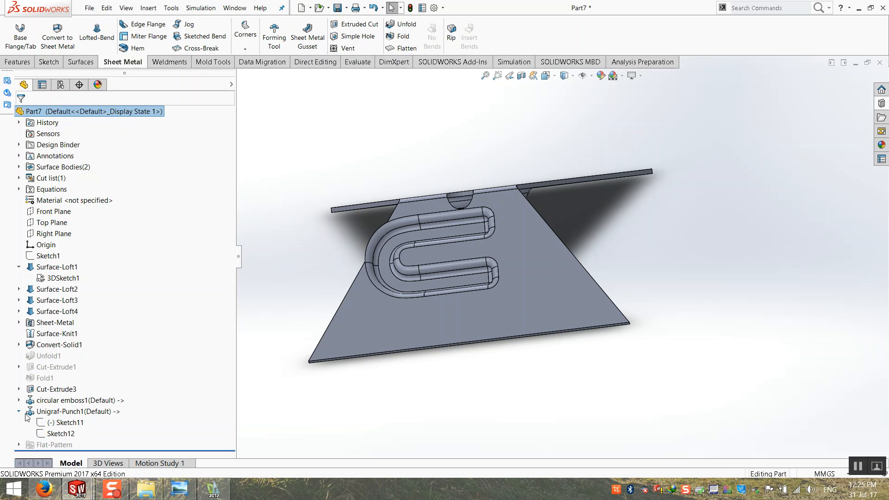
left_click(61, 422)
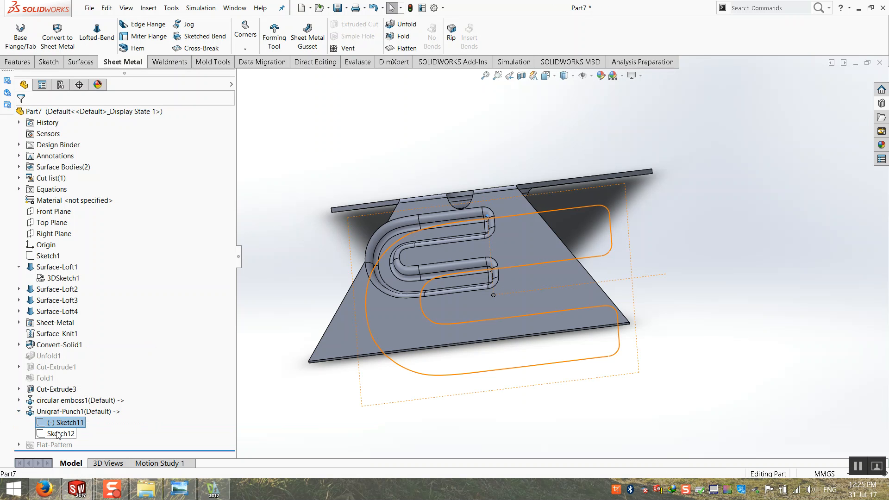
left_click(59, 433)
right_click(58, 434)
left_click(65, 327)
left_click(493, 302)
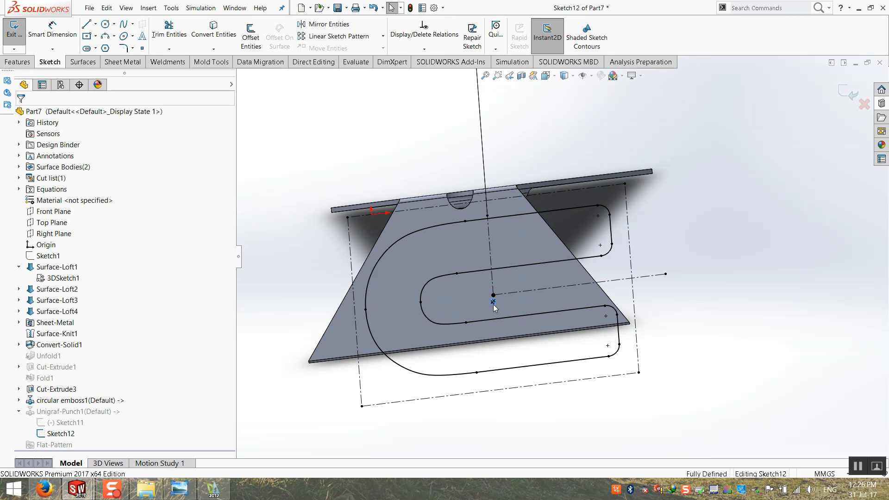
key("Delete")
left_click(493, 295)
left_click_drag(496, 300, 511, 312)
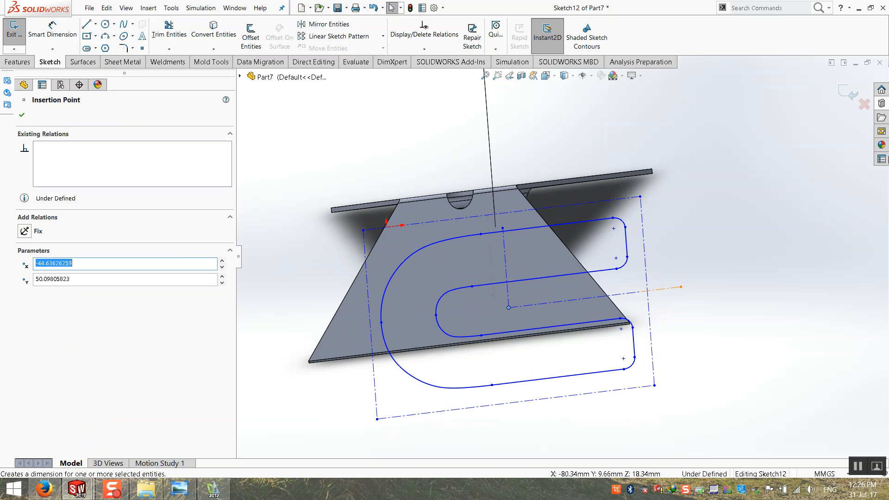
left_click(858, 98)
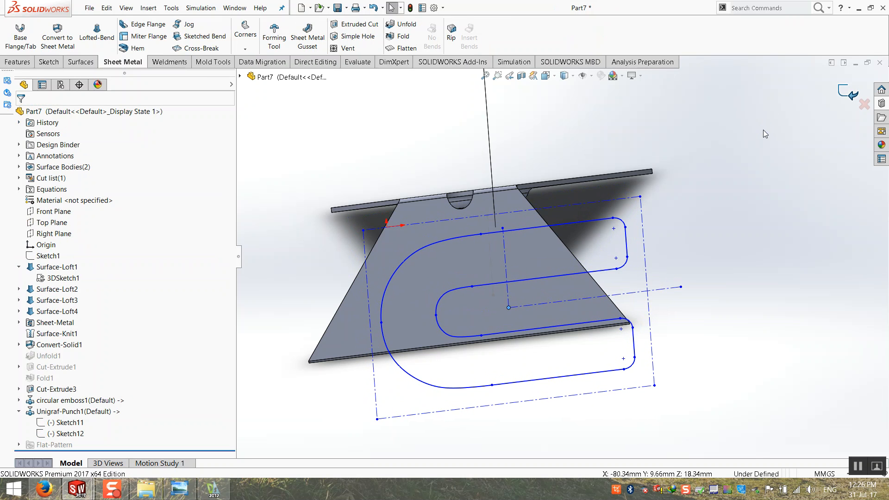
In Sketch11, move the punch's placement point to the right and inspect the result.
left_click(73, 423)
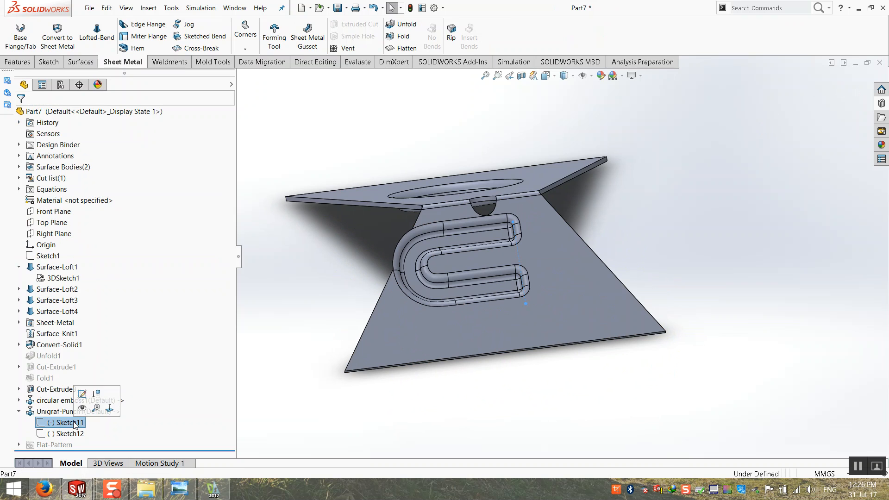
right_click(73, 423)
left_click(84, 327)
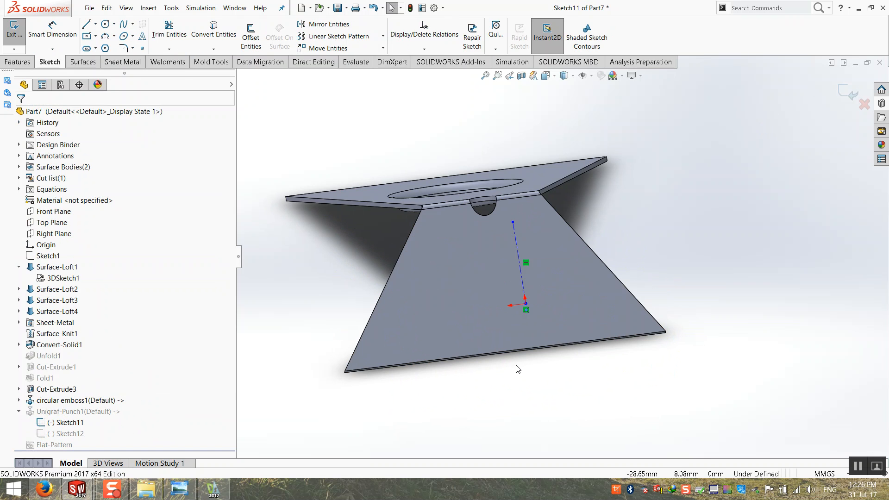
left_click_drag(526, 304, 582, 314)
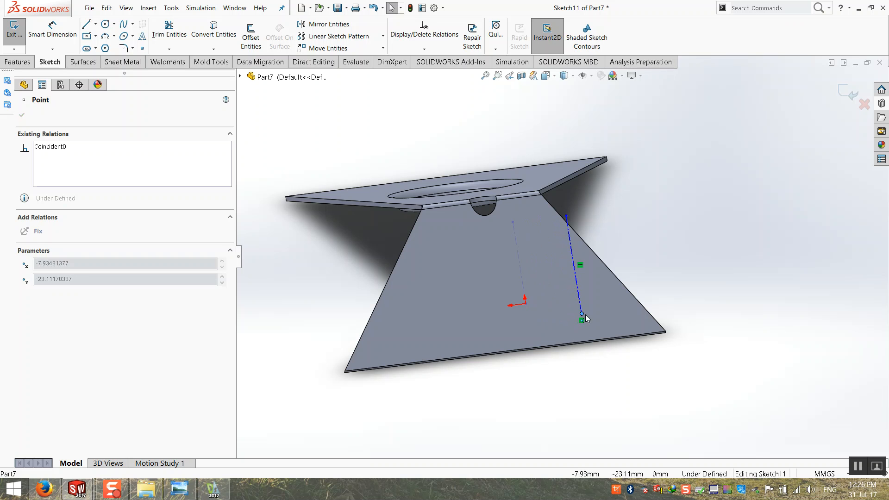
left_click(850, 93)
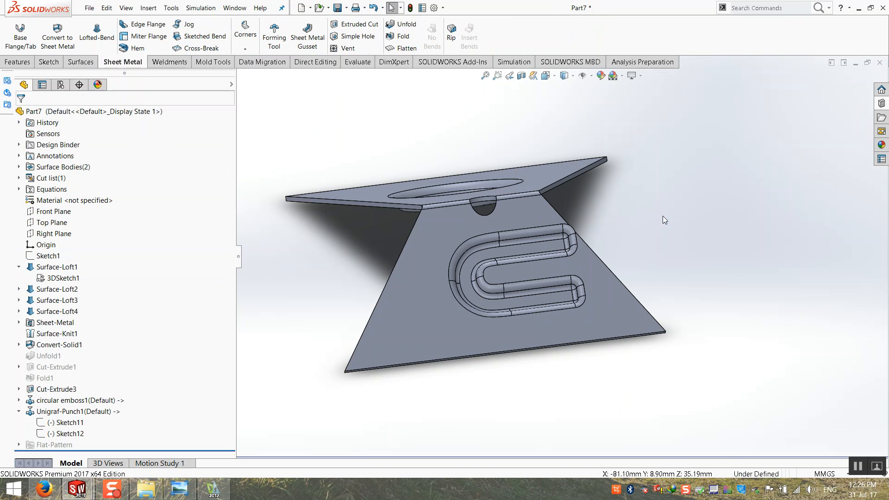
mouse_move(593, 316)
middle_mouse_down()
mouse_move(575, 318)
mouse_move(595, 321)
middle_mouse_up()
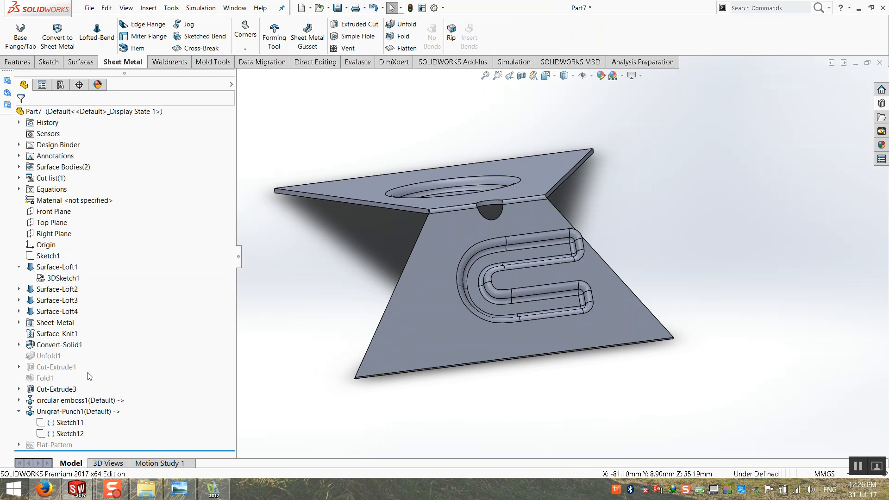
mouse_move(334, 414)
middle_mouse_down()
mouse_move(431, 388)
mouse_move(435, 406)
middle_mouse_up()
scroll(542, 324, "down", 4)
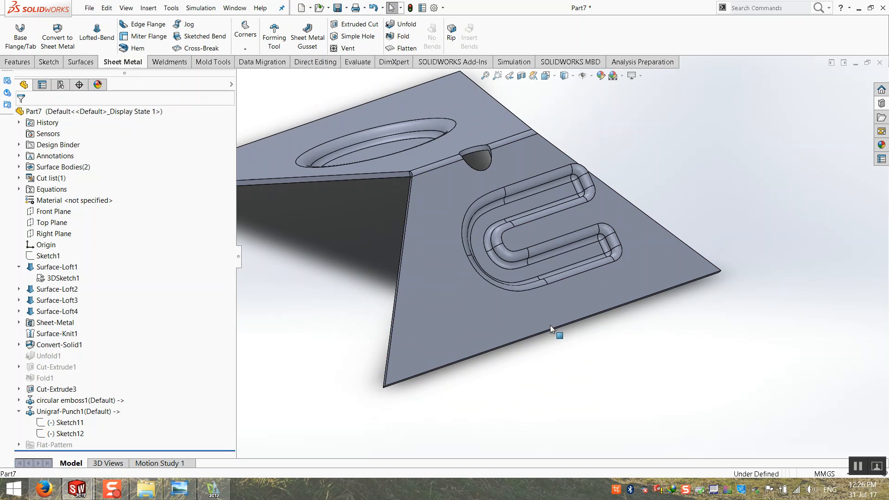
middle_click_drag(512, 318, 511, 305)
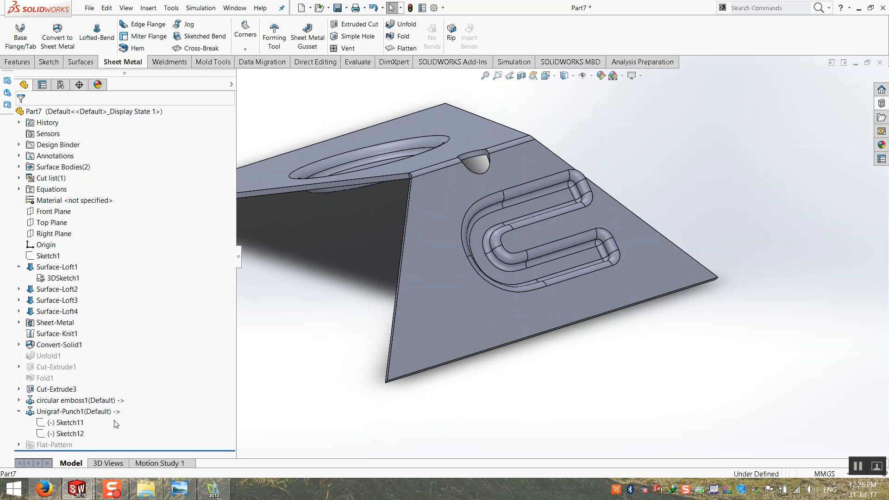
Nudge Sketch11's lower line endpoint slightly left, then collapse the feature tree.
left_click(65, 422)
right_click(65, 422)
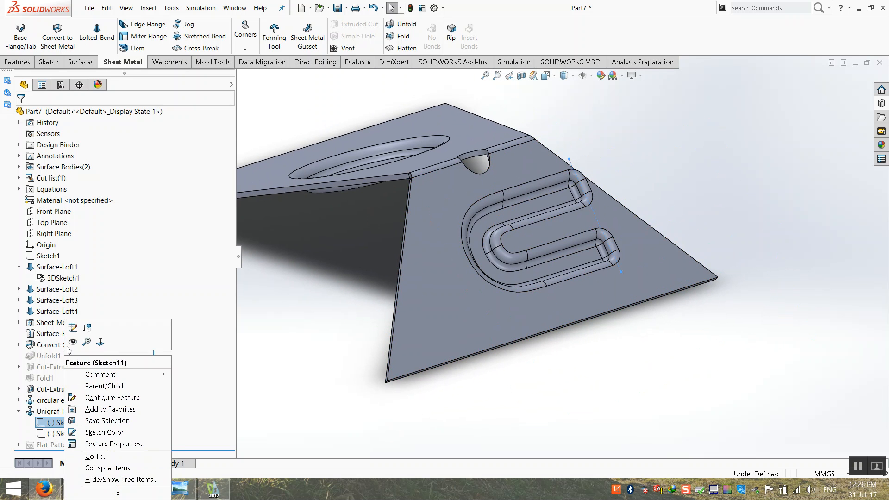
left_click(72, 324)
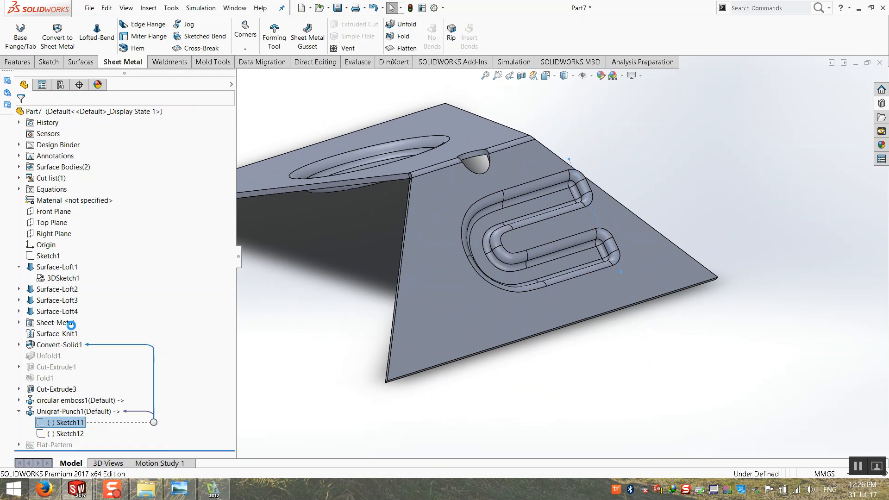
left_click(621, 273)
left_click_drag(618, 274, 603, 277)
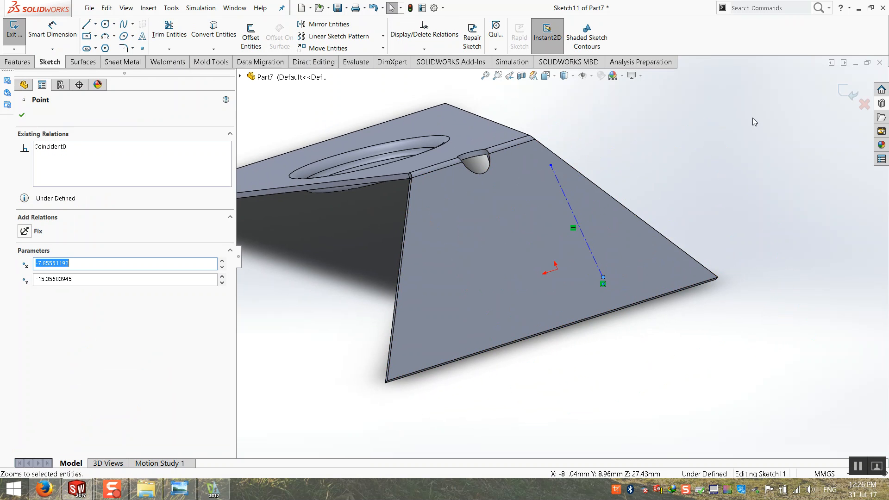
left_click(849, 91)
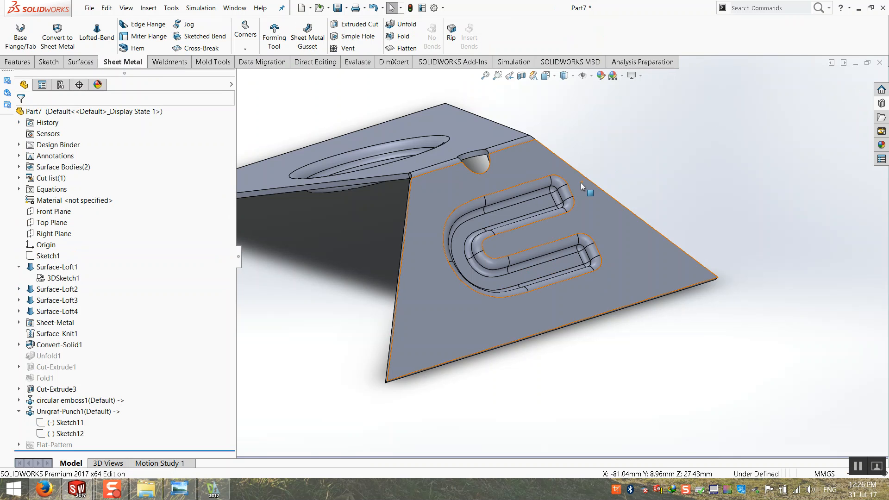
right_click(107, 351)
left_click(127, 354)
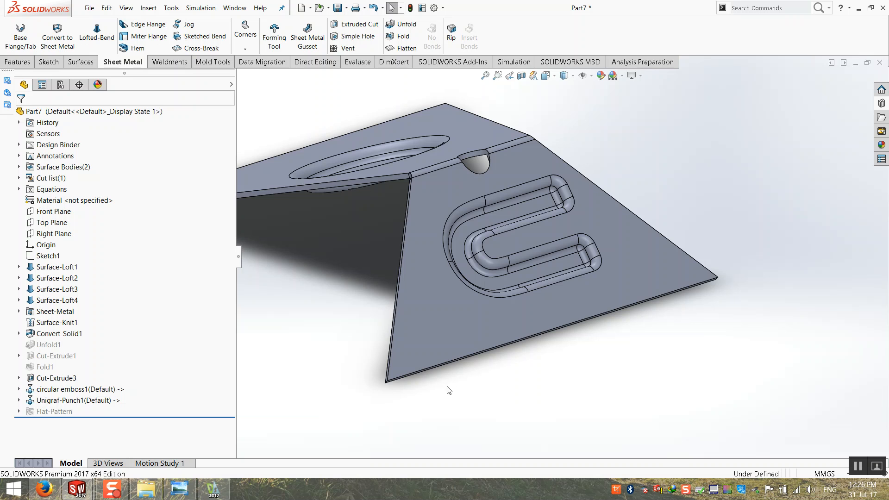
key("ctrl+7")
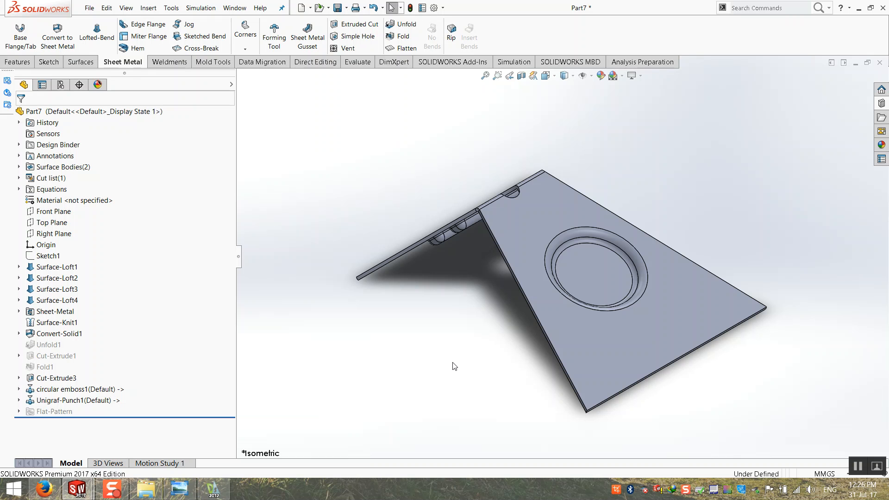
middle_click_drag(424, 381, 666, 317)
scroll(664, 315, "down", 2)
middle_click_drag(605, 329, 573, 256)
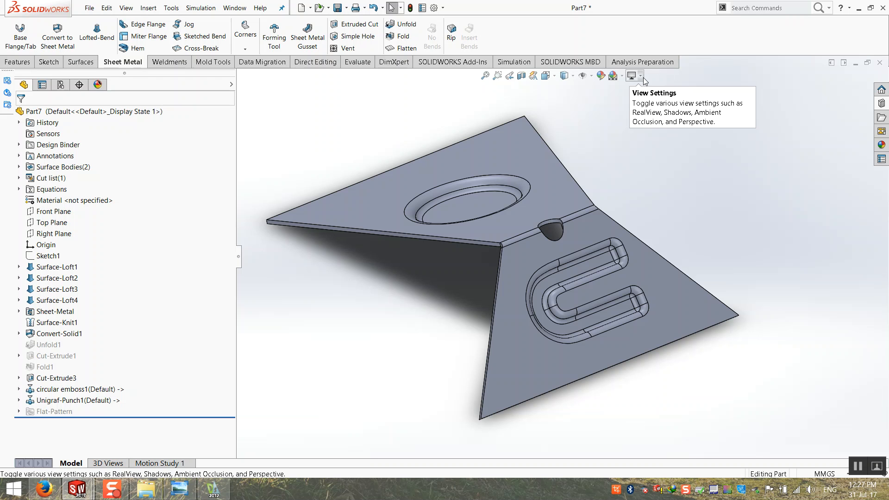
Orbit and zoom to fit to review the whole part, then start saving Part7 with Ctrl+S.
middle_click_drag(448, 214, 428, 199)
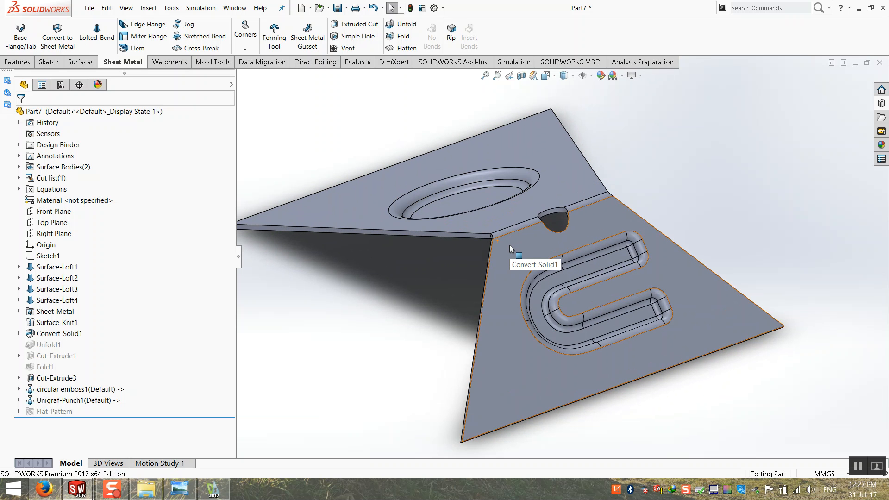
scroll(510, 245, "down", 2)
left_click(484, 76)
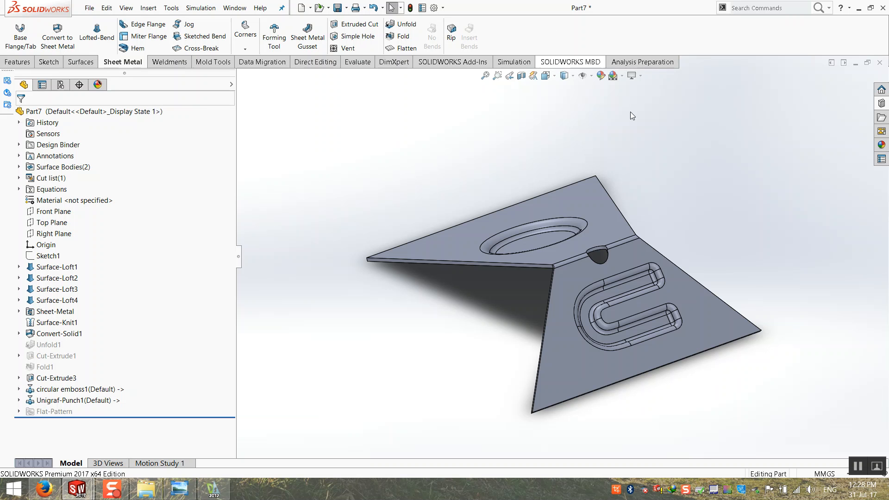
middle_click_drag(708, 353, 470, 193)
scroll(471, 188, "down", 4)
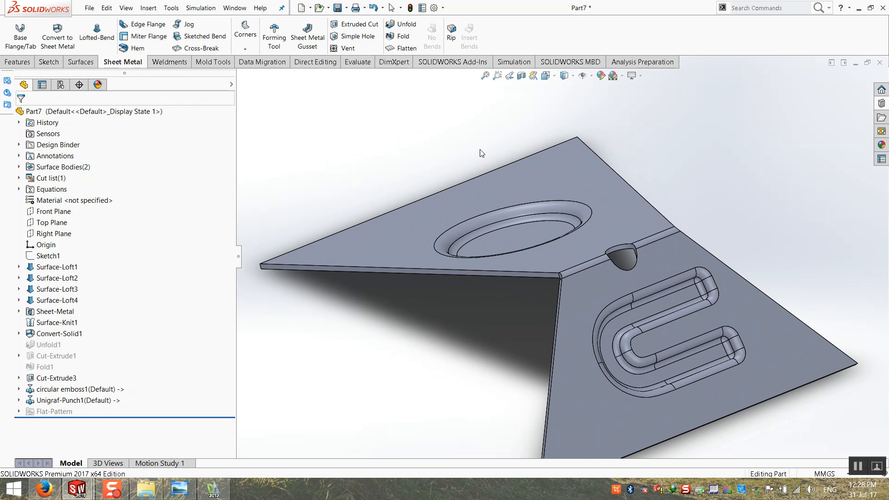
left_click(485, 76)
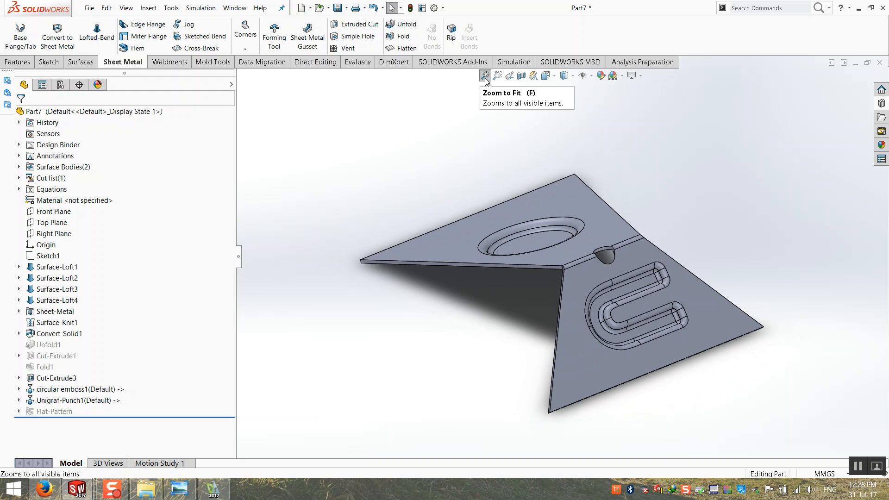
key("ctrl+s")
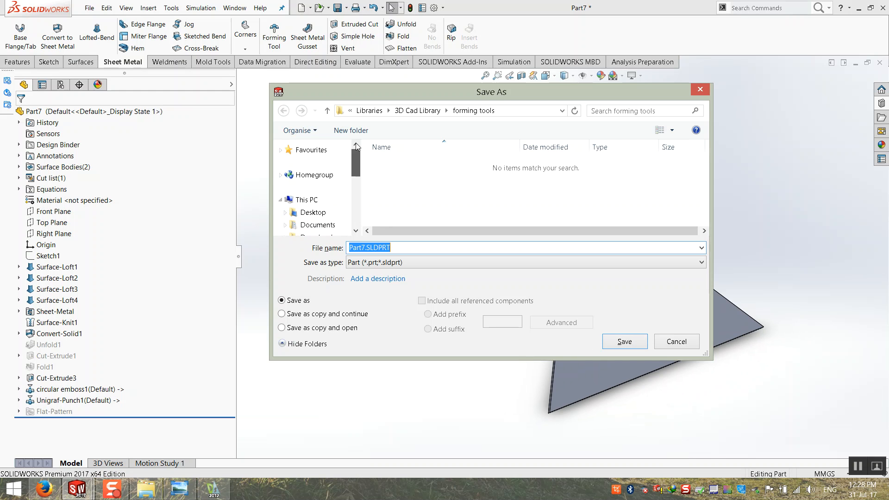
Save Part7 to the Desktop under This PC.
left_click(306, 200)
left_click(313, 212)
left_click(627, 341)
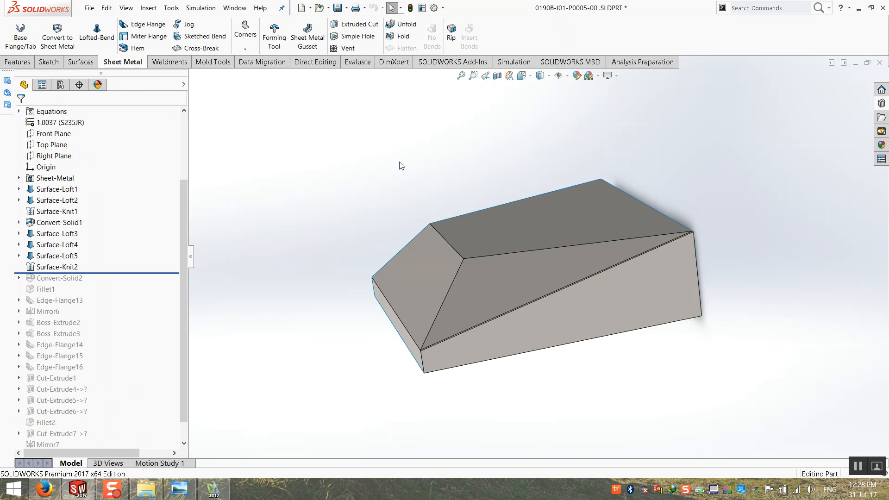
Close the remaining part document, saving all modified documents.
middle_click_drag(597, 179, 623, 177)
left_click(880, 66)
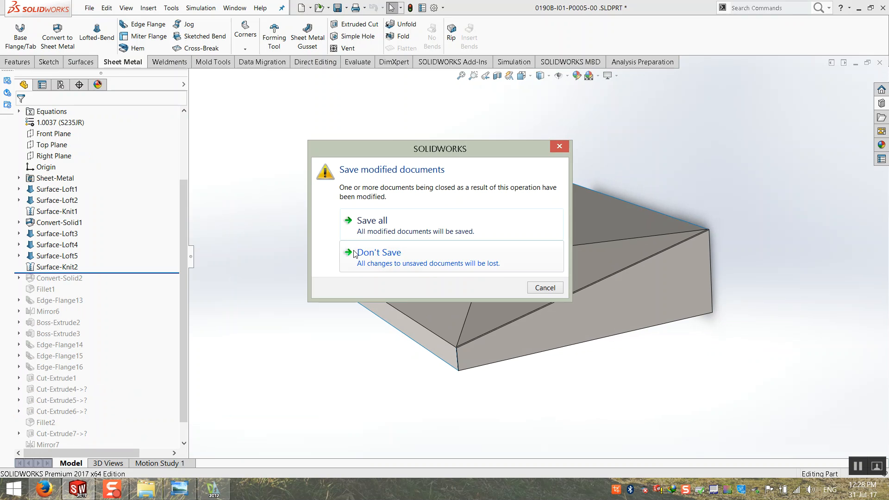
left_click(364, 223)
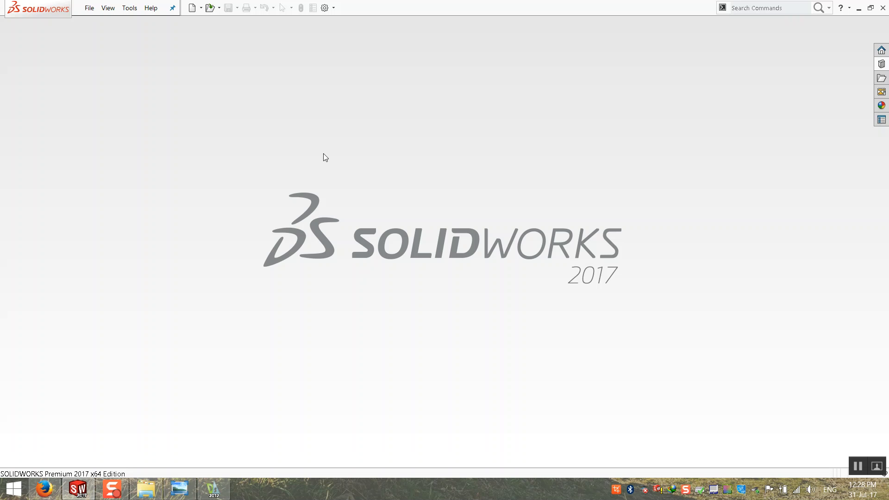
Close DraftSight from the taskbar without saving the drawing.
right_click(219, 490)
left_click(222, 462)
mouse_move(187, 486)
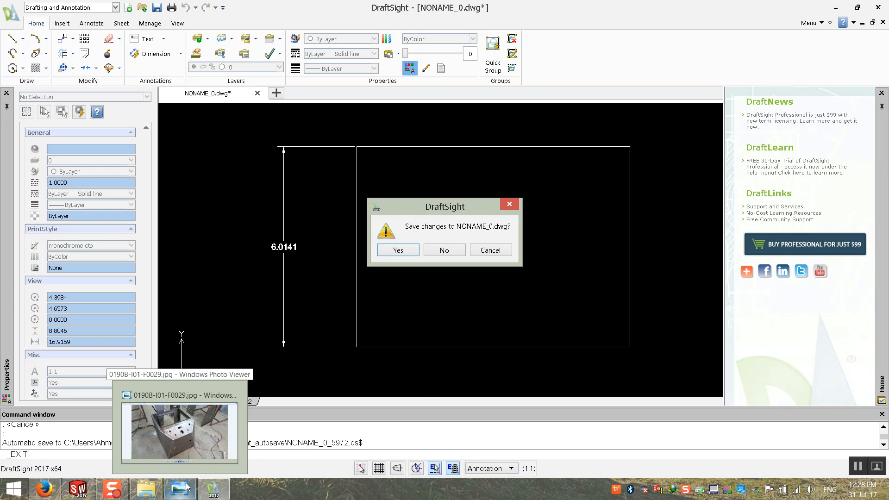
left_click(455, 254)
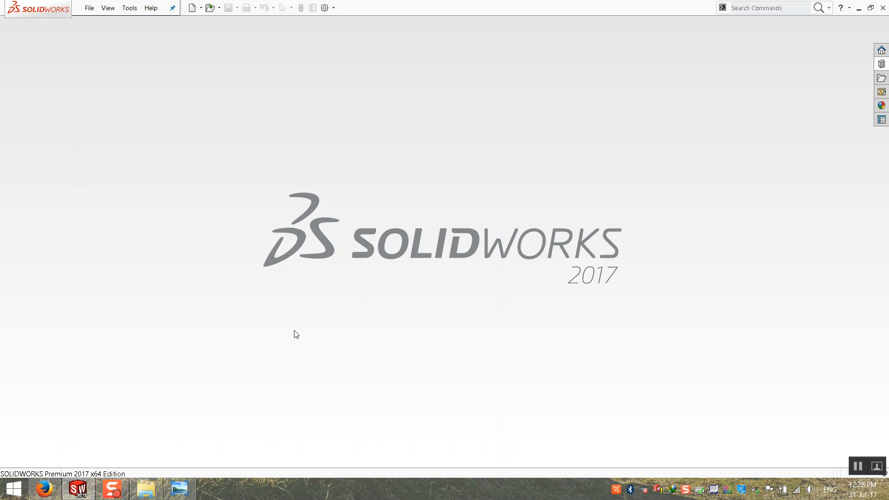
Close the Photo Viewer window from the taskbar.
left_click(180, 489)
right_click(180, 489)
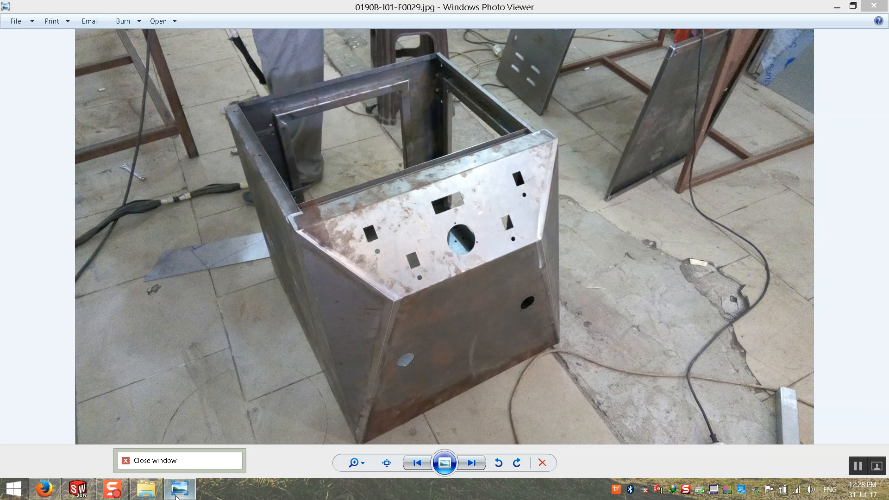
left_click(185, 462)
Close the WOB0190 File Explorer folder window.
left_click(146, 488)
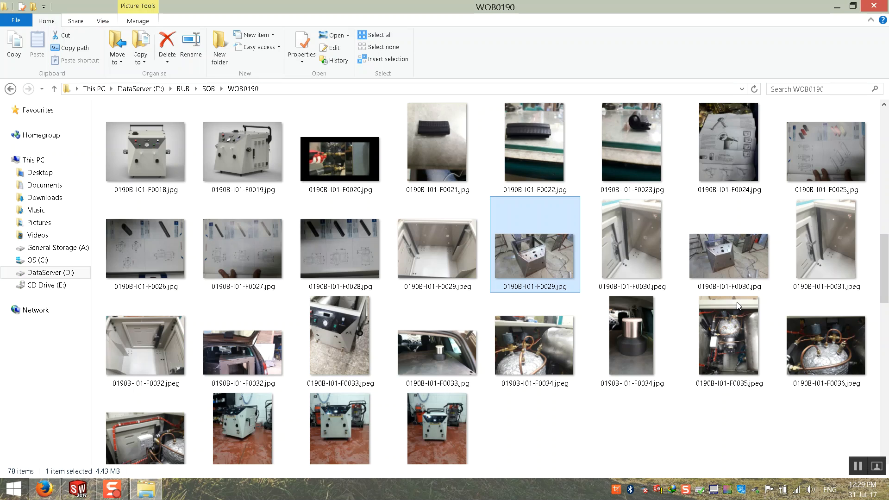
left_click(837, 7)
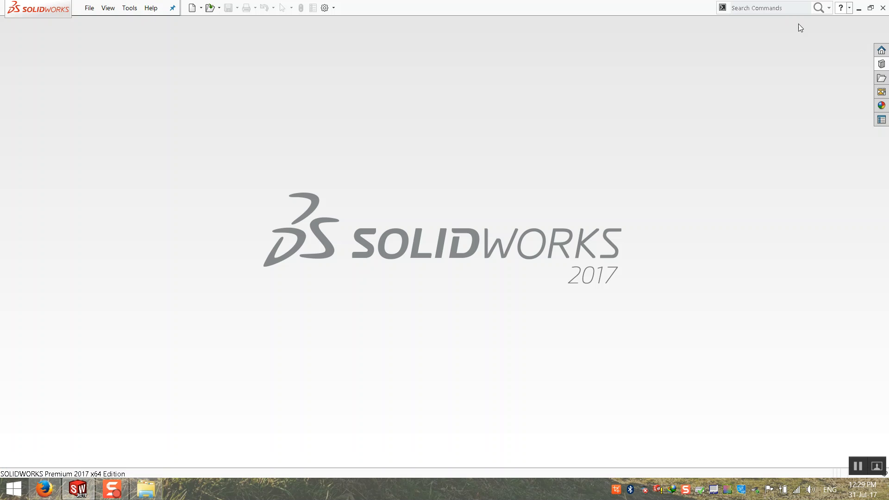
left_click(145, 492)
left_click(883, 8)
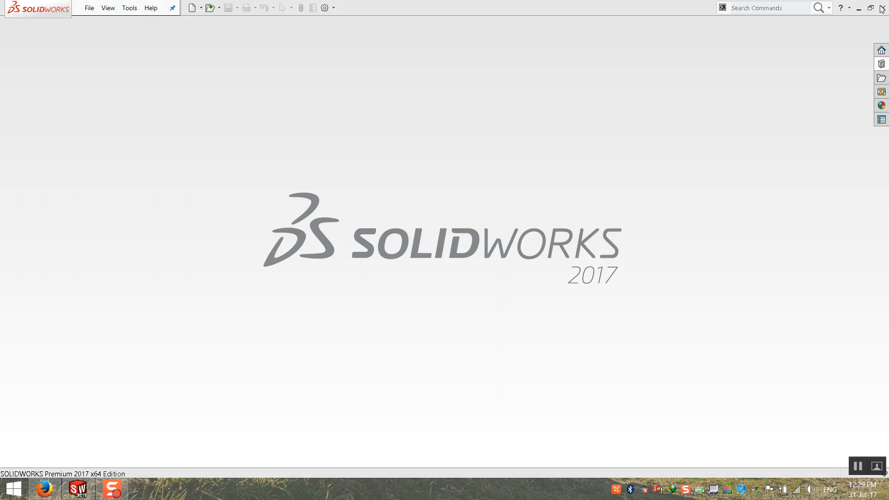
Minimize SOLIDWORKS and drag the dsd and Part4 part icons to mid-desktop.
left_click(859, 8)
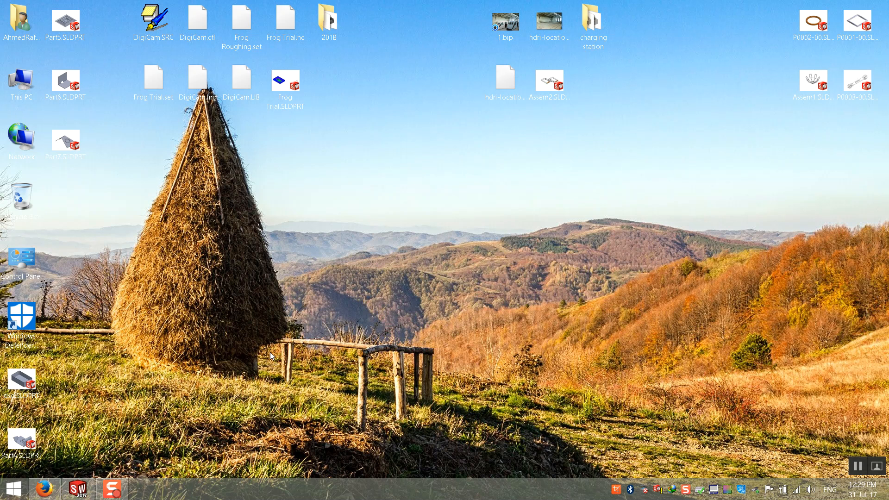
left_click_drag(60, 370, 31, 437)
left_click_drag(31, 437, 537, 204)
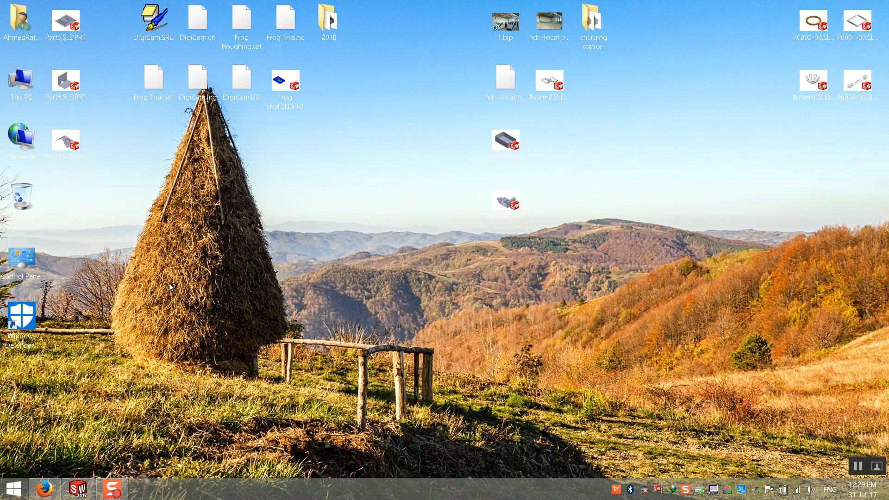
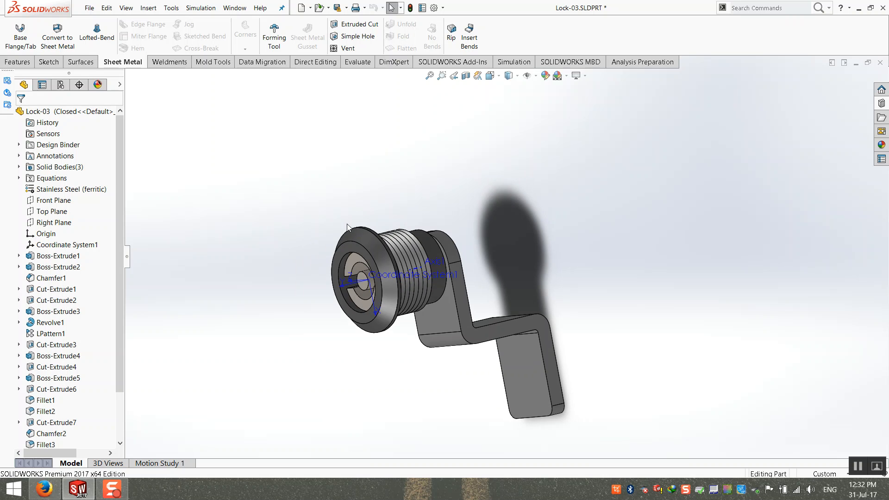
Rotate the threaded lock model, then close the Lock-03.SLDPRT part window.
right_click(102, 160)
left_click(119, 189)
middle_click_drag(279, 175, 270, 210)
left_click(880, 62)
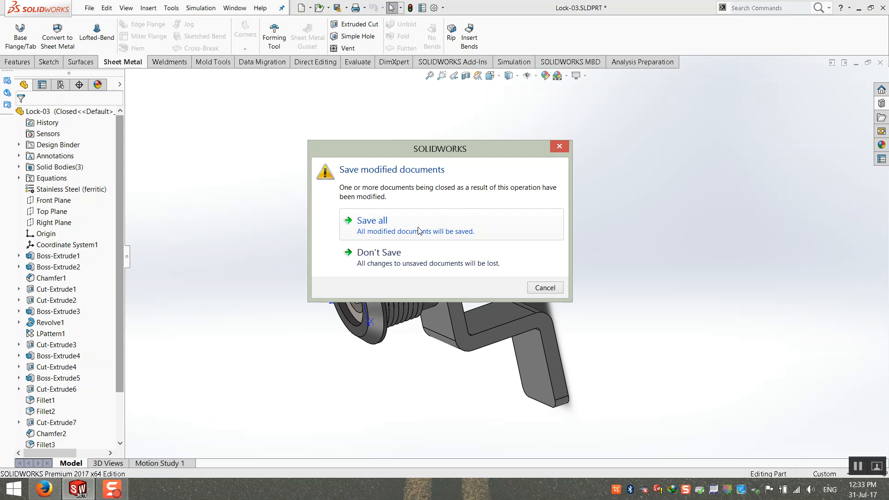
Discard the Lock-03 changes and create a new blank part.
left_click(393, 307)
left_click(89, 8)
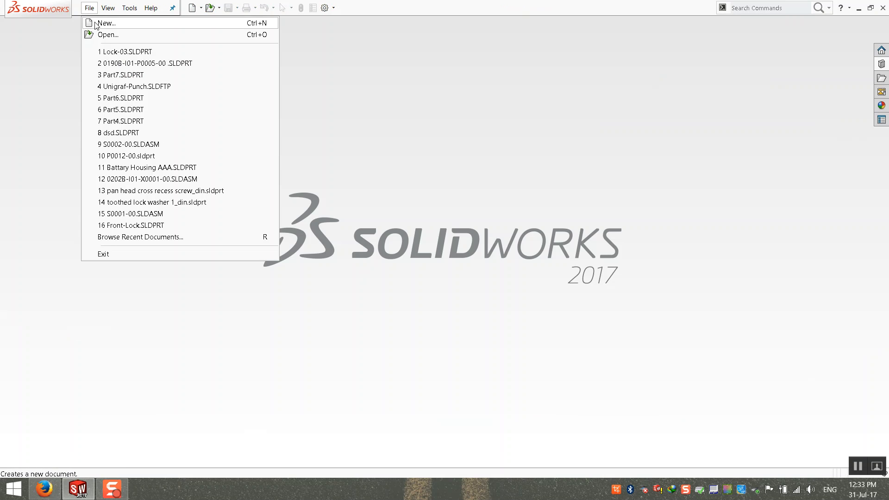
left_click(95, 22)
double_click(256, 147)
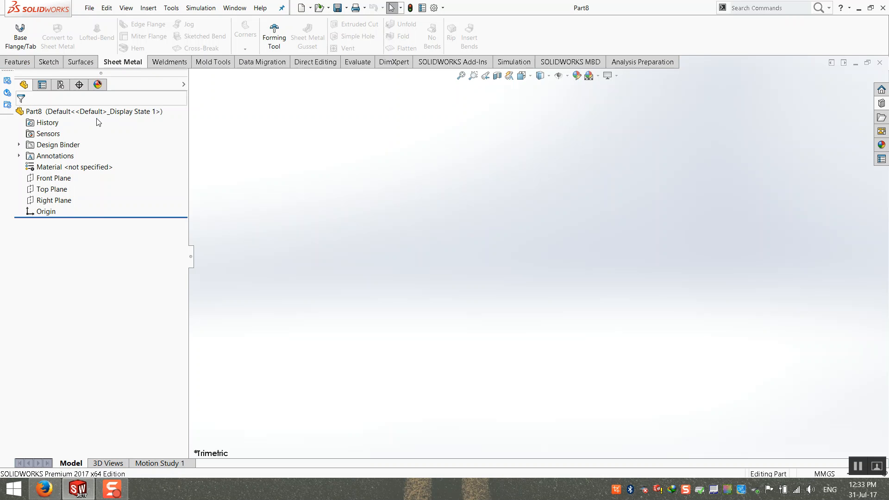
For an extruded base, sketch a center rectangle at the origin on the Top Plane.
left_click(19, 35)
left_click(337, 226)
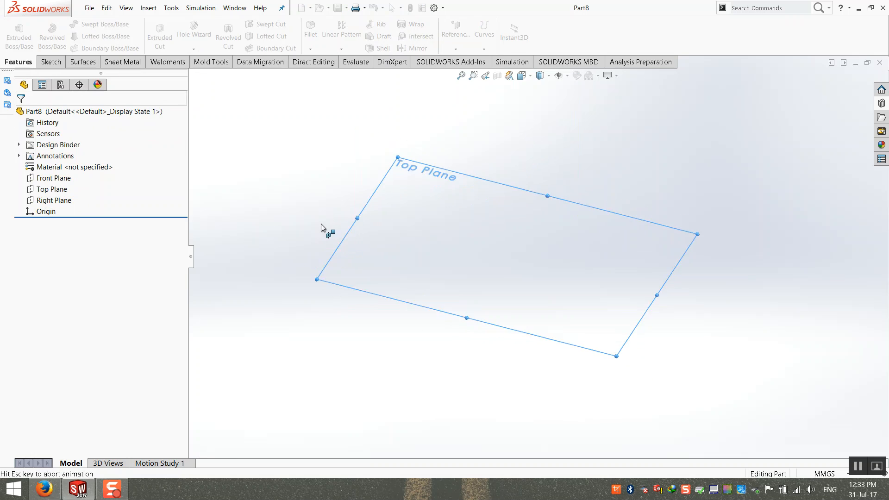
left_click(95, 35)
left_click(111, 64)
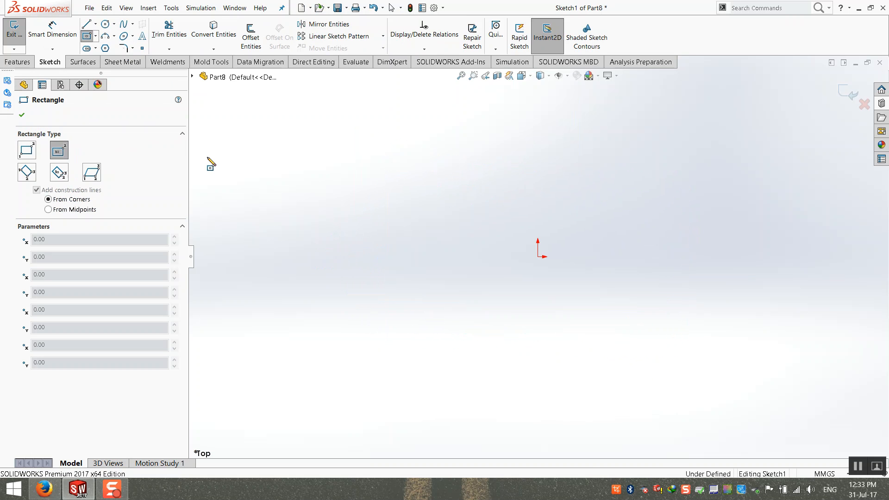
left_click(537, 257)
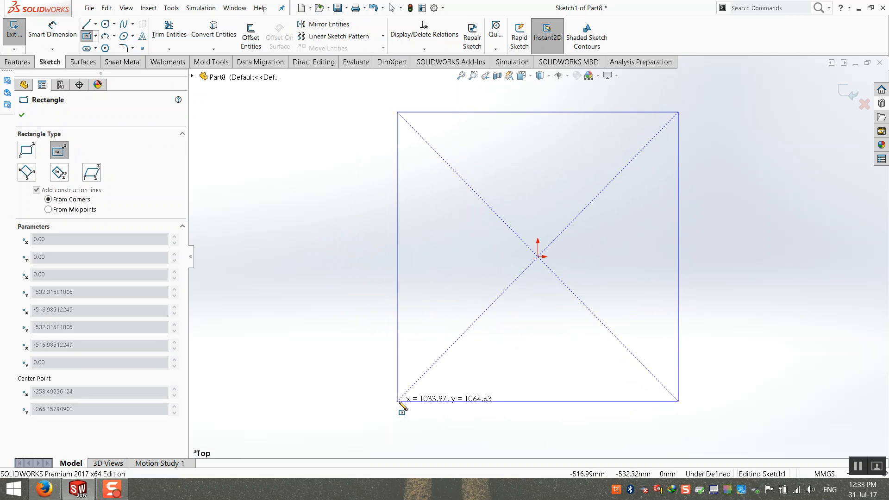
left_click(423, 423)
Dimension the rectangle 250 mm wide by 200 mm high.
left_click(56, 32)
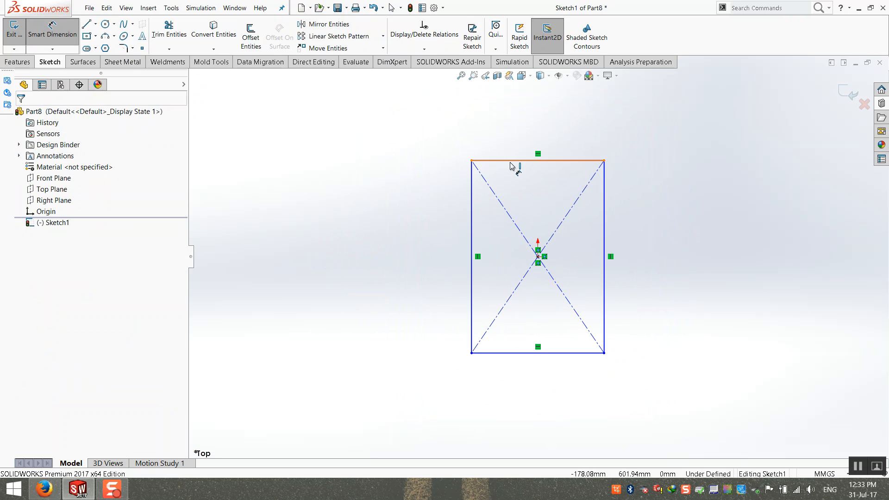
left_click(517, 154)
left_click(517, 135)
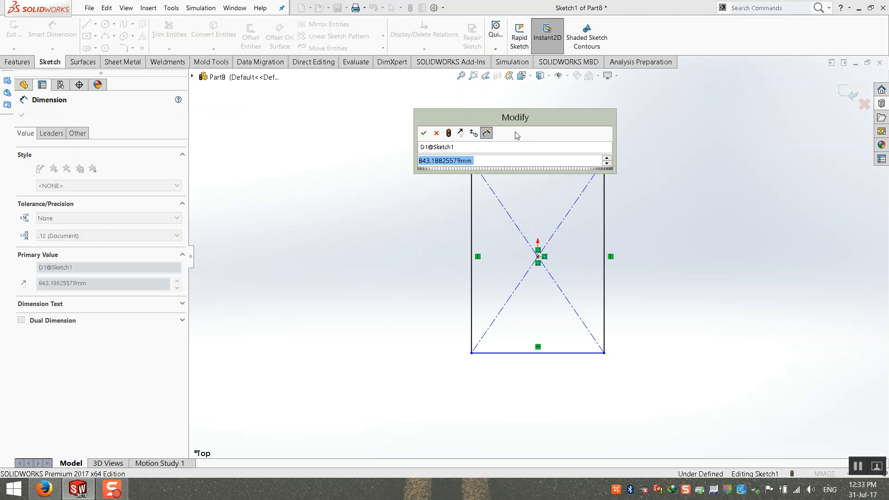
type("300")
key("Return")
left_click(471, 199)
left_click(431, 213)
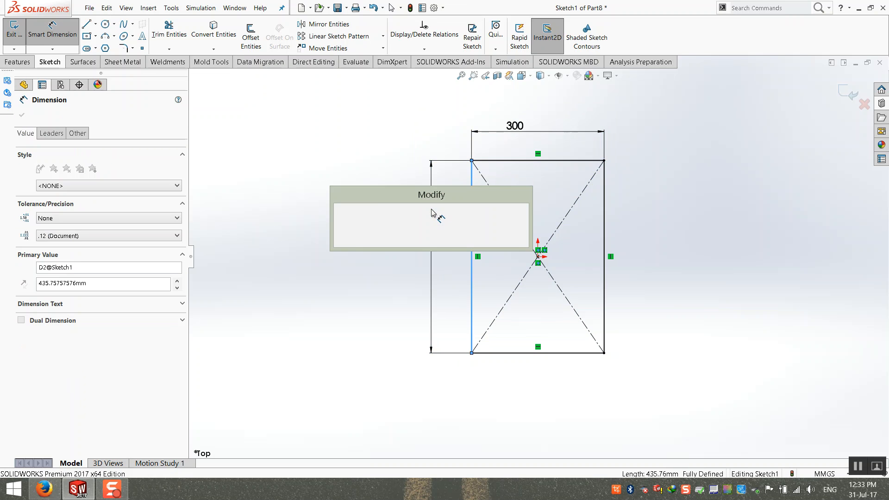
type("200")
key("Return")
double_click(513, 176)
type("250")
key("Return")
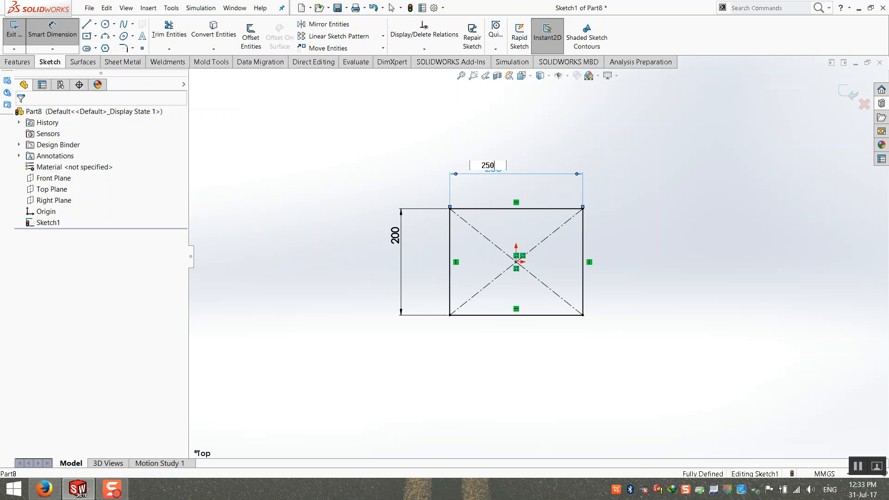
Extrude the rectangle downward 10 mm and show the plate in isometric view.
left_click(849, 95)
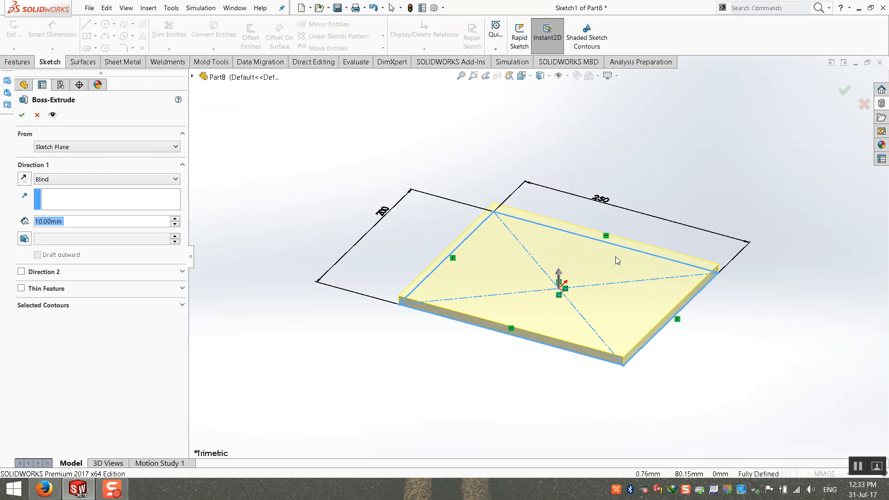
left_click(25, 179)
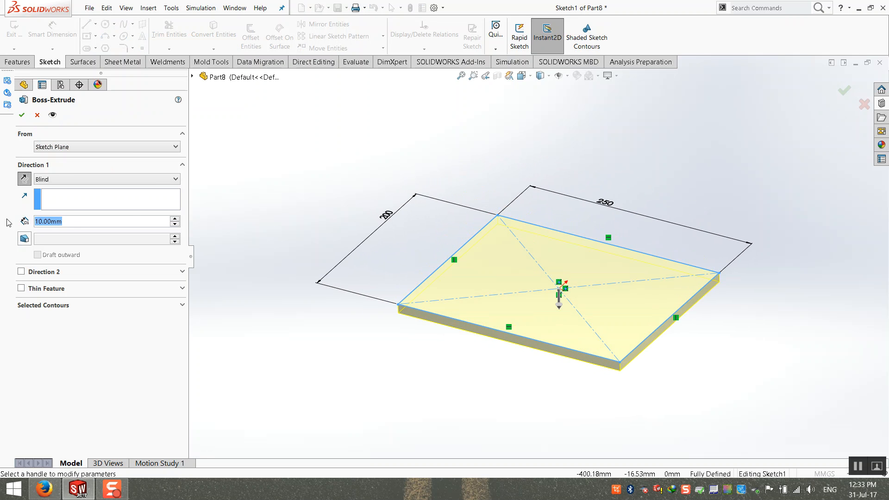
key("Return")
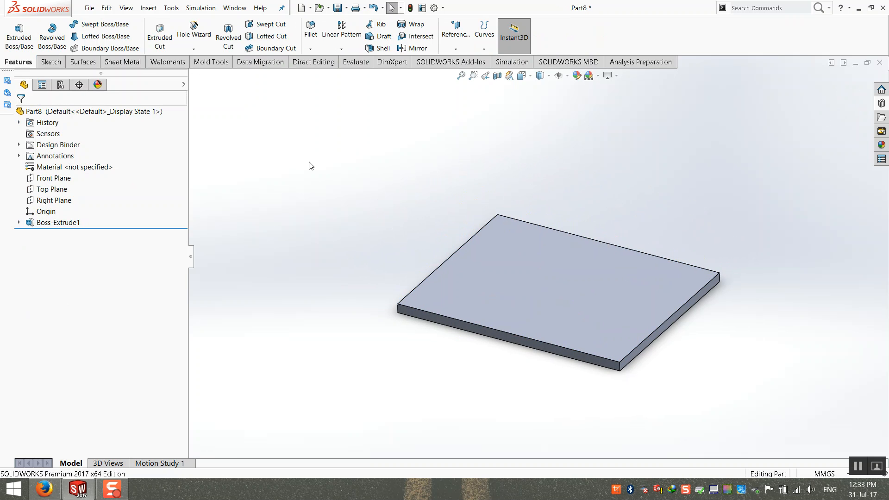
key("ctrl+7")
Start an extruded cut on the plate's top face and draw a circle centred on the origin.
left_click(160, 36)
left_click(561, 227)
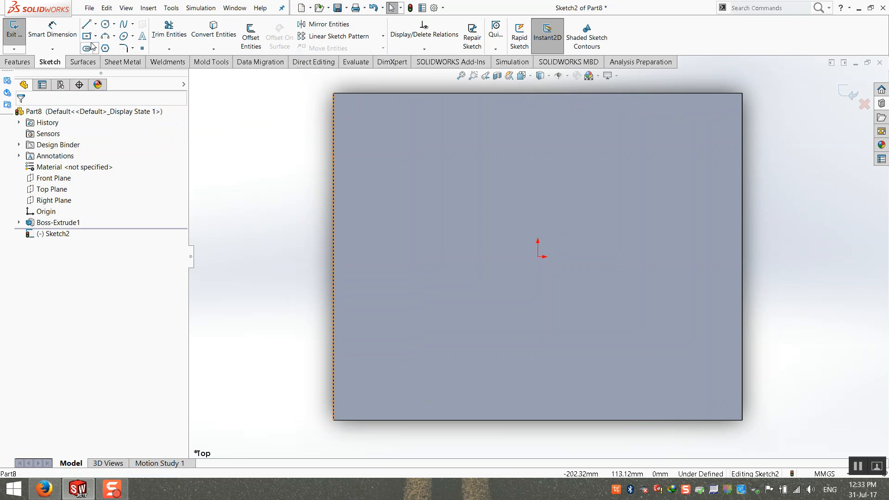
left_click(106, 24)
scroll(685, 259, "down", 2)
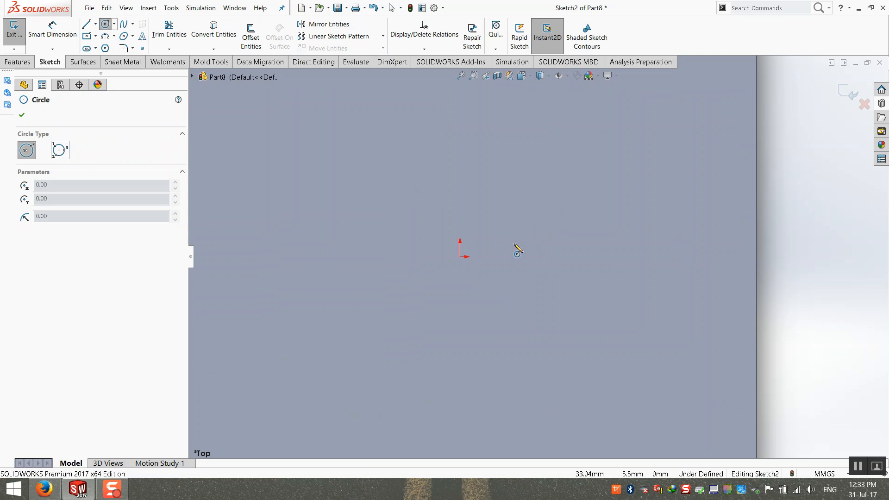
left_click(464, 264)
scroll(520, 347, "up", 3)
left_click(507, 315)
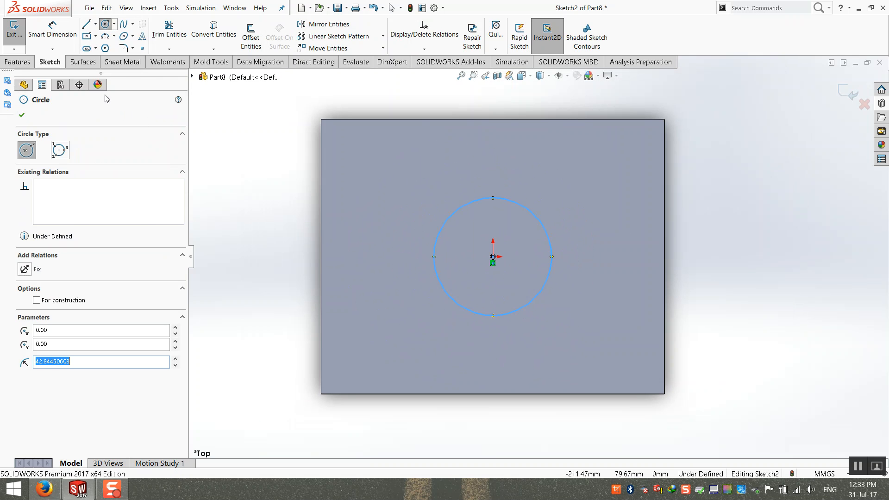
Give the circle a 60 mm diameter.
left_click(53, 29)
left_click(466, 311)
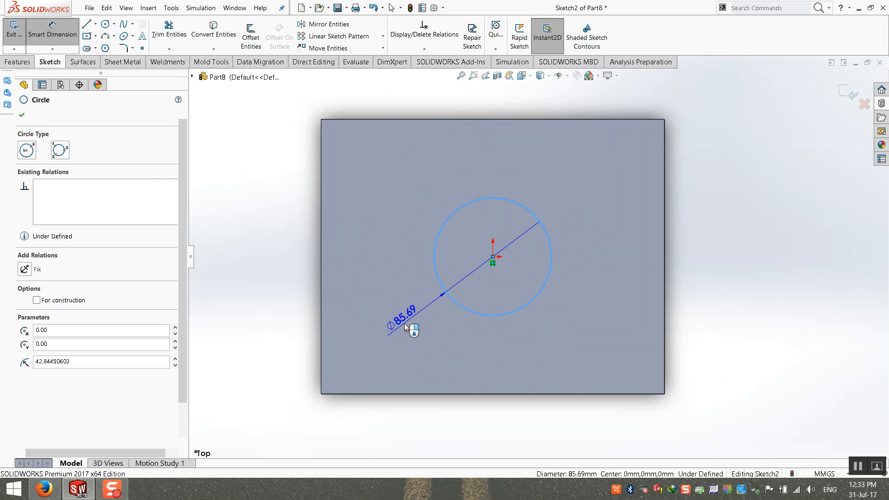
left_click(406, 324)
type("60")
key("Return")
scroll(491, 273, "down", 3)
key("Escape")
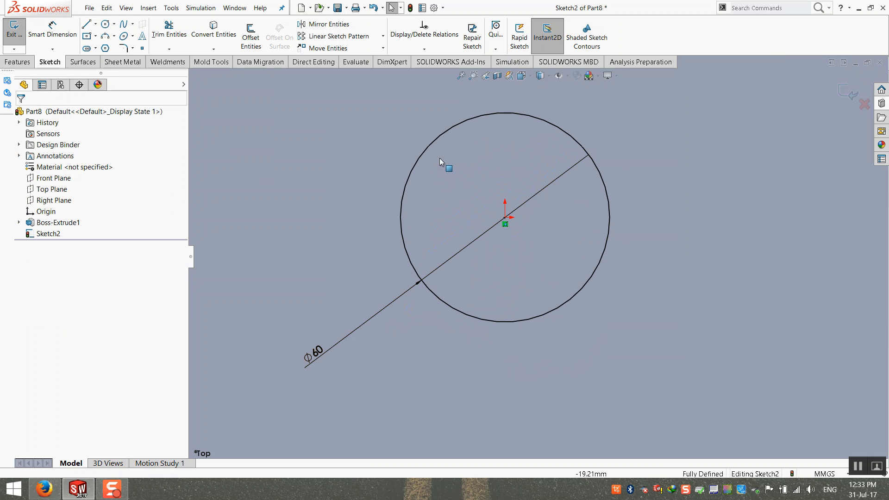
Draw a vertical line crossing the circle on its left side.
left_click(87, 25)
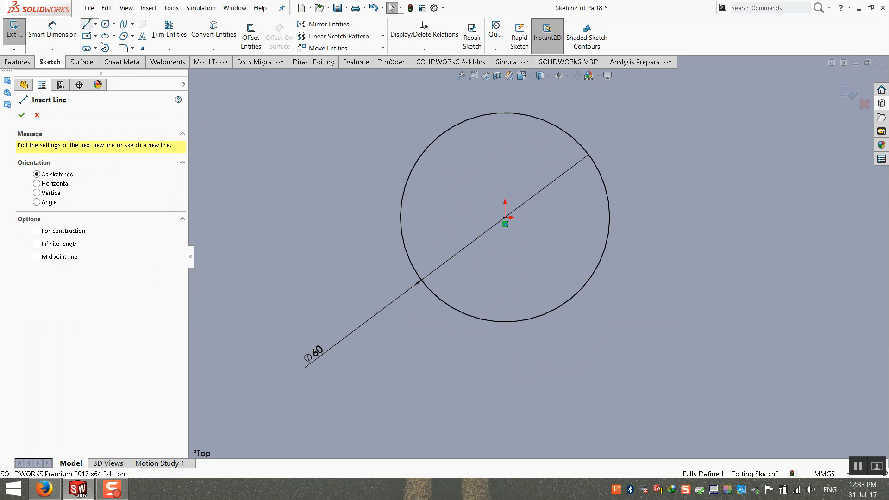
left_click(418, 159)
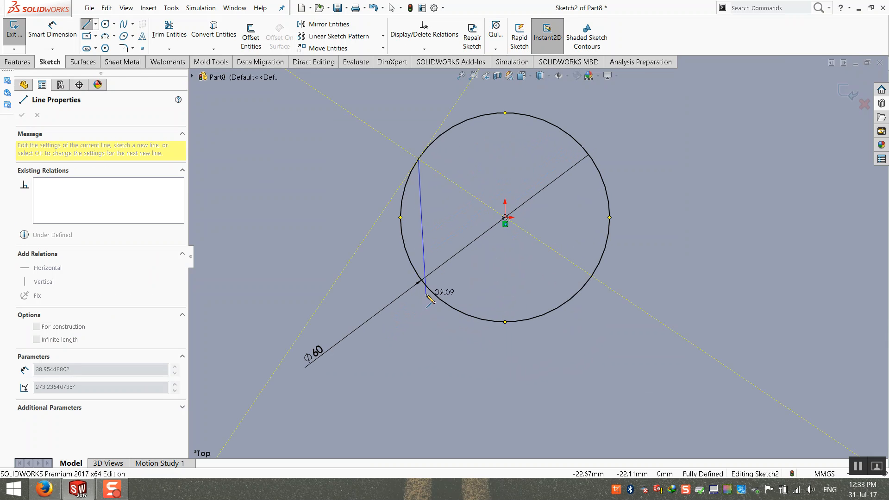
left_click(426, 285)
key("Escape")
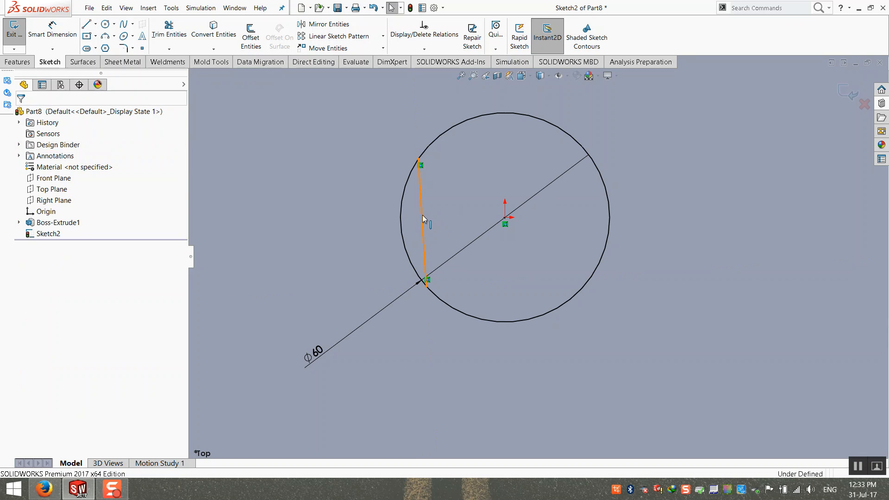
left_click(423, 215)
left_click(25, 245)
left_click(275, 185)
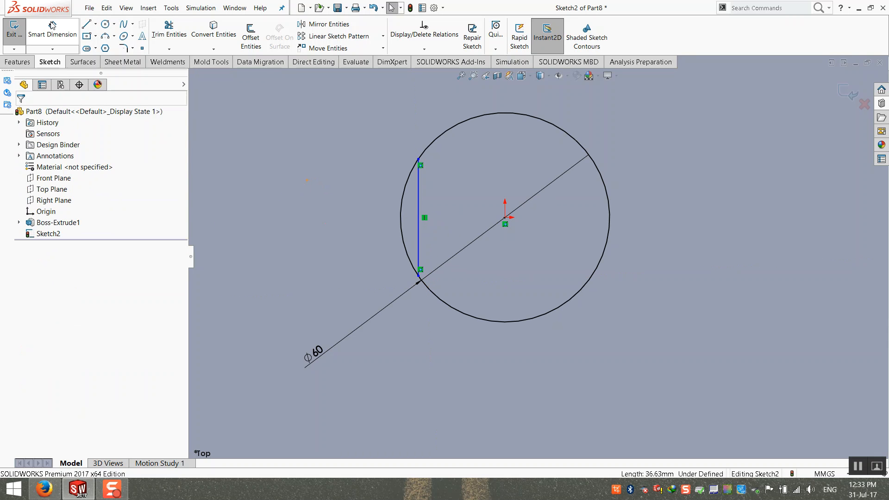
Draw a matching vertical line crossing the circle on its right side.
left_click(86, 24)
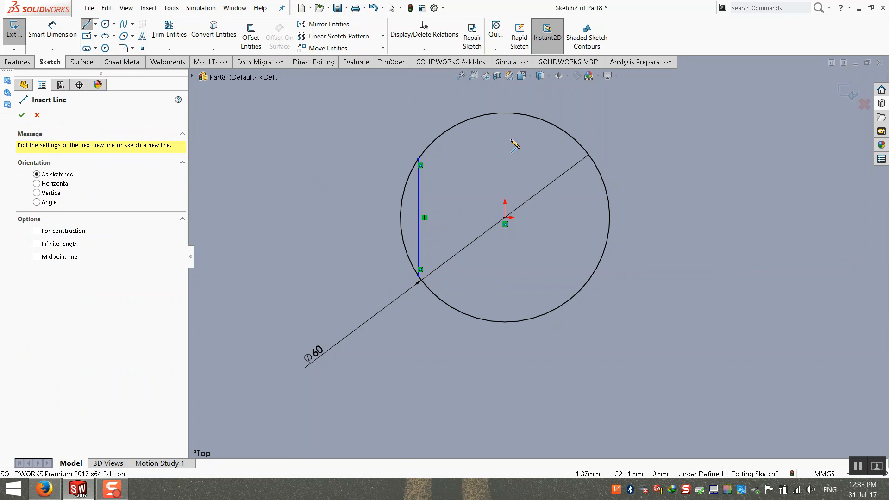
left_click(583, 148)
left_click(580, 290)
key("Escape")
left_click(580, 260)
left_click(35, 245)
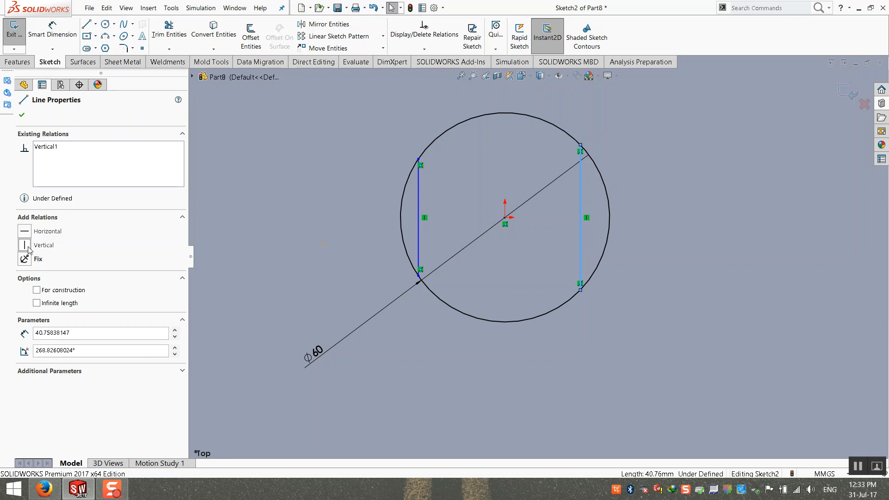
left_click(468, 215)
Make the two lines equal and dimension their spacing 40 mm.
left_click(417, 208)
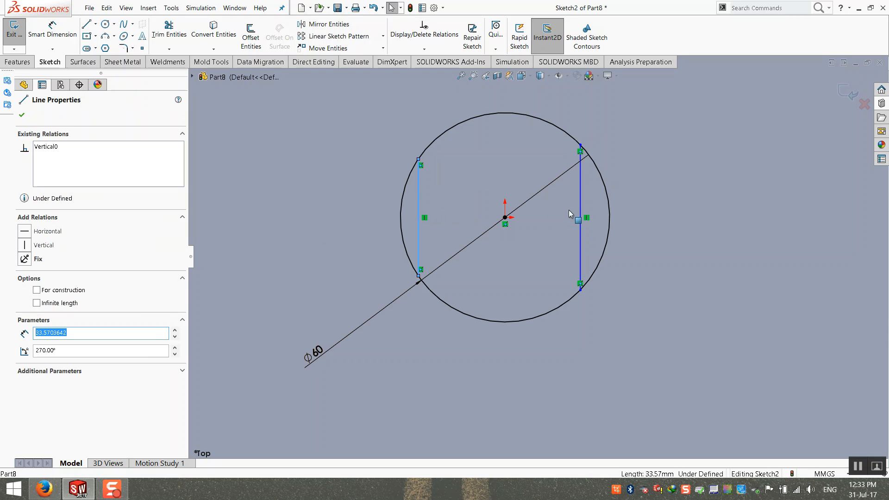
left_click(580, 208, "ctrl")
left_click(24, 348)
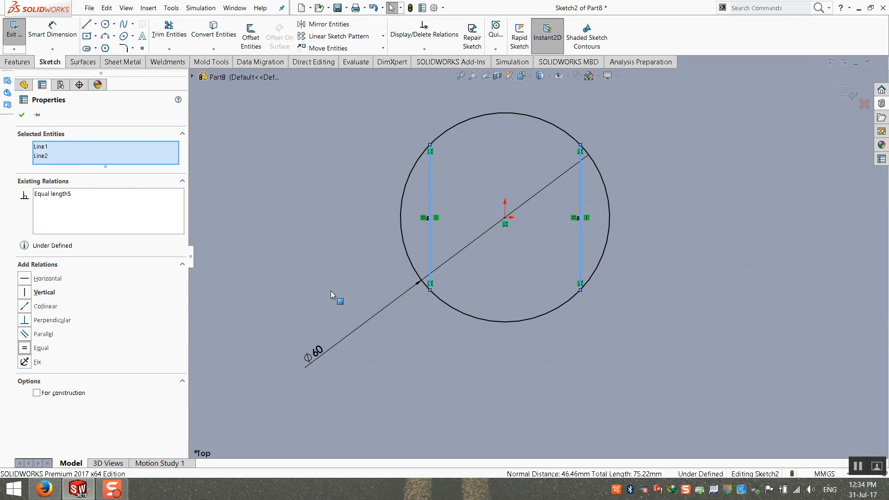
left_click(338, 298)
left_click(52, 29)
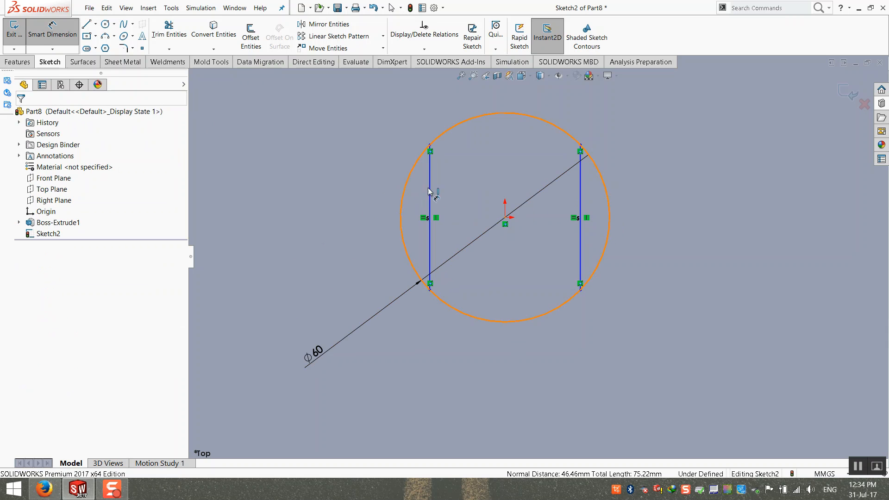
left_click(576, 218)
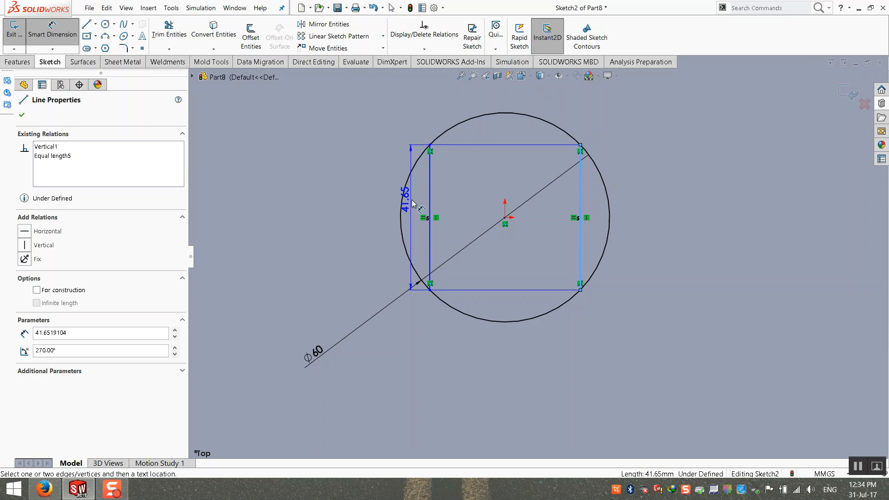
left_click(429, 204)
left_click(528, 139)
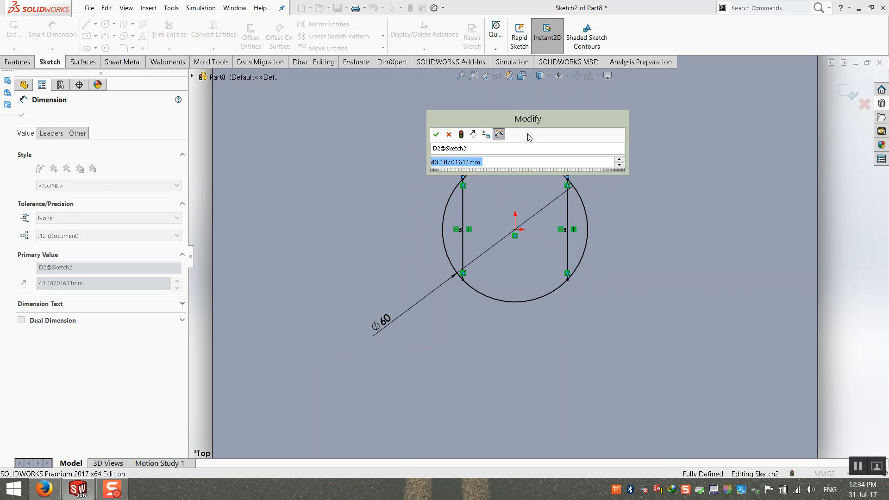
type("43")
key("BackSpace")
type("0")
key("Return")
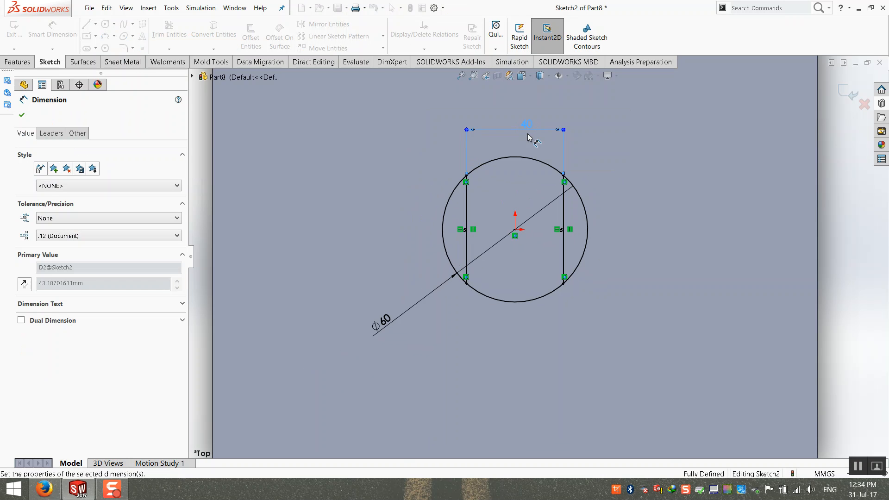
Finish the sketch, select the circle's middle region, and confirm the cut.
left_click(850, 94)
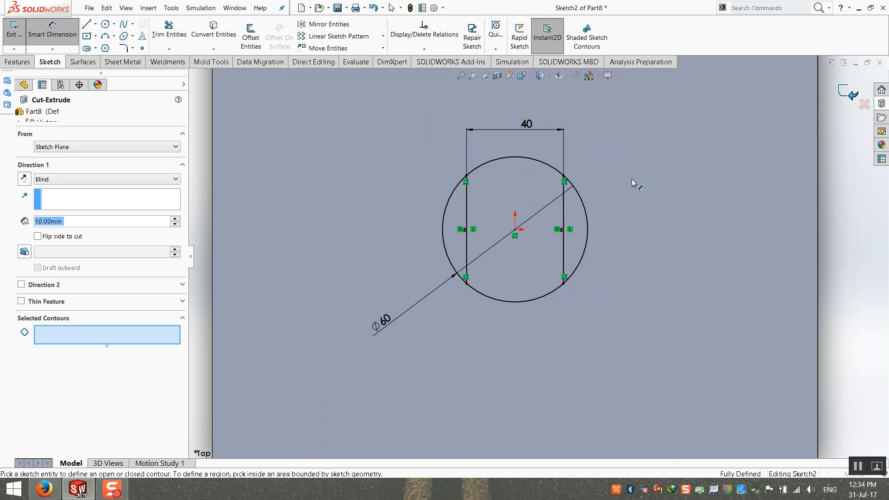
middle_click_drag(525, 311, 504, 199)
left_click(513, 212)
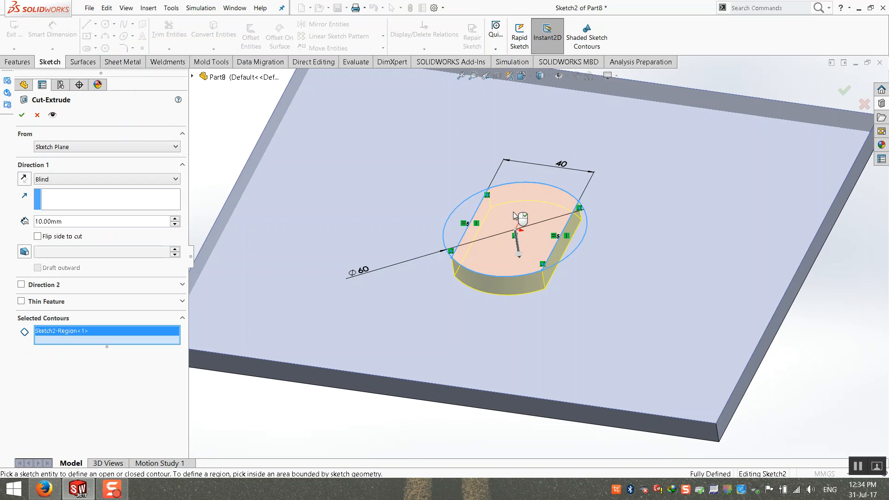
left_click(22, 115)
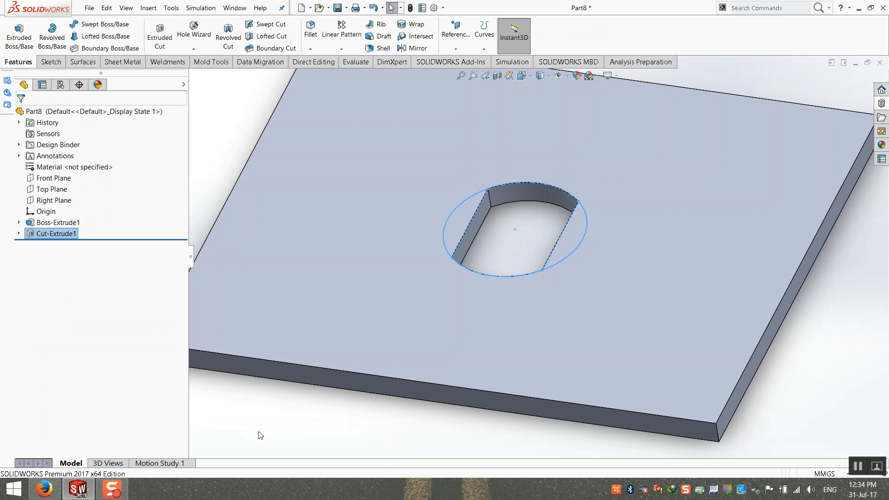
Switch to isometric, zoom to fit, and select Cut-Extrude1 to show its 60 and 40 dimensions.
middle_click_drag(367, 407, 356, 445)
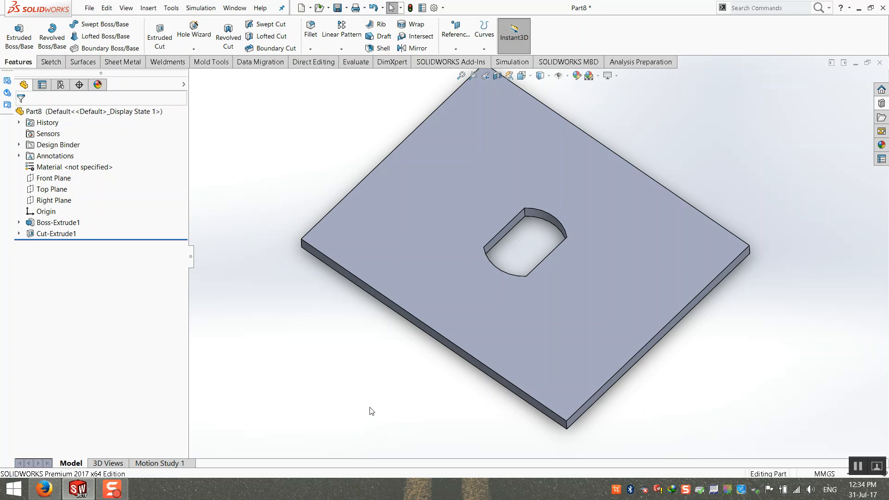
middle_click_drag(368, 411, 402, 349)
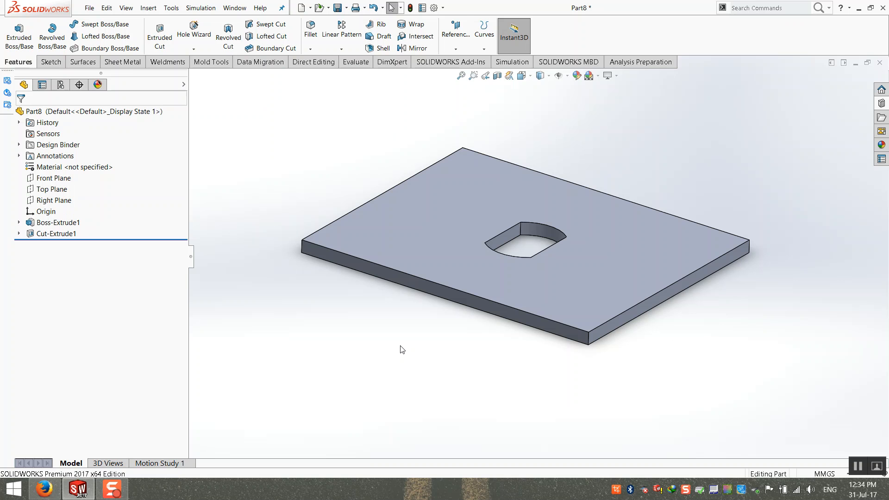
key("ctrl+7")
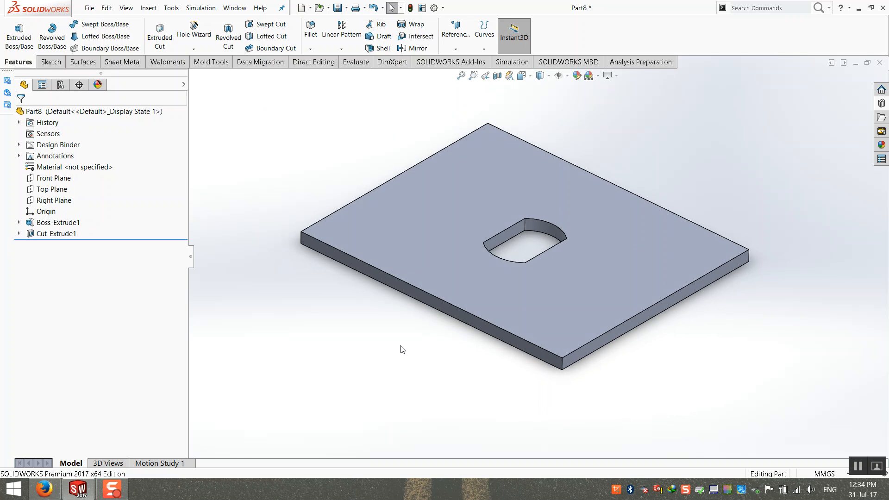
key("f")
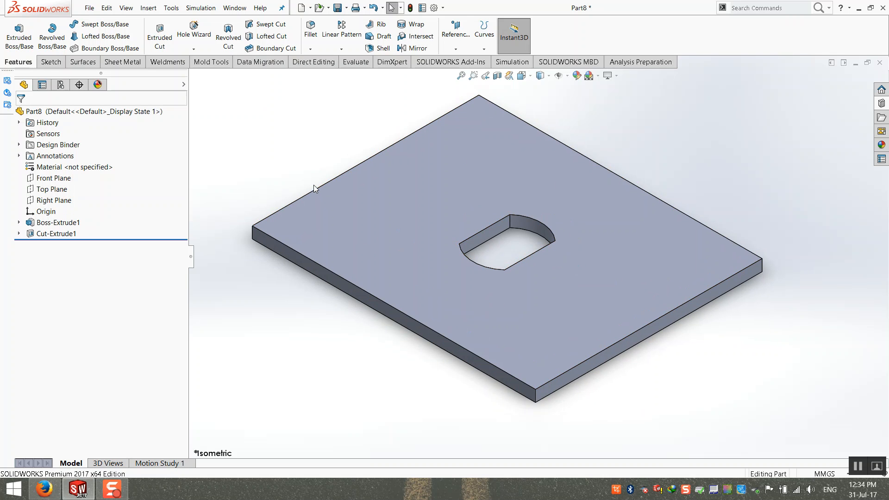
left_click(69, 234)
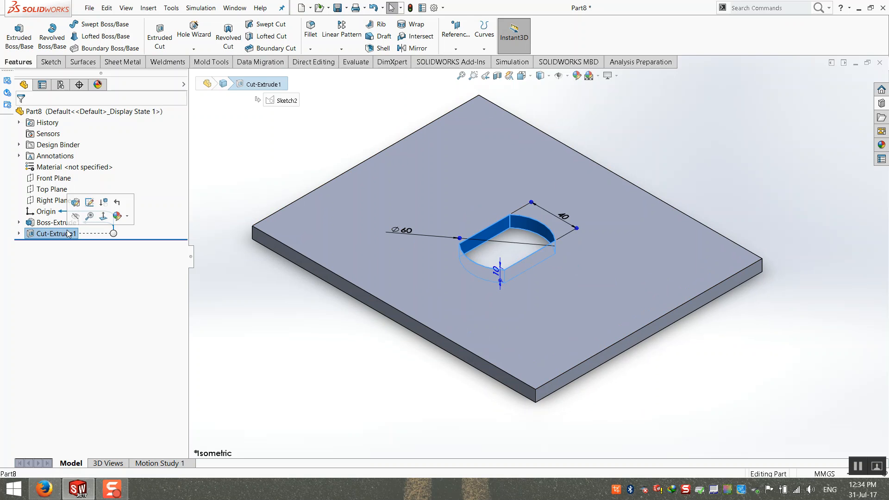
left_click(238, 292)
mouse_move(45, 237)
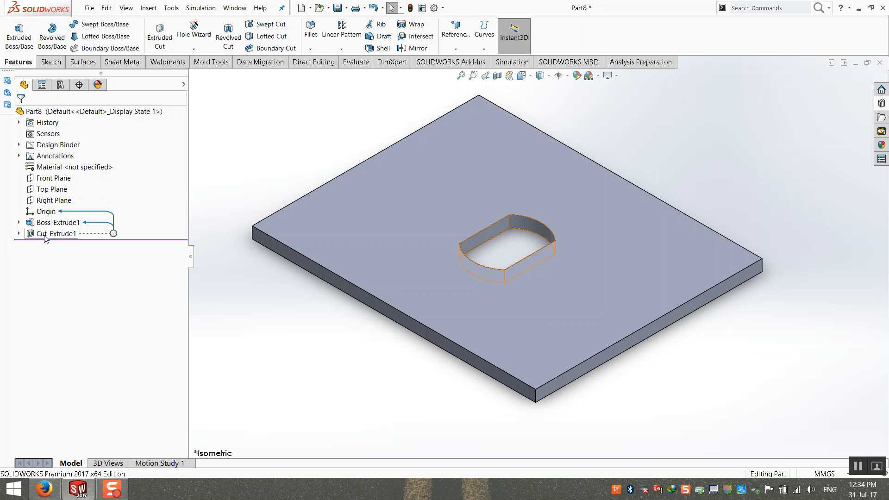
left_click(45, 235)
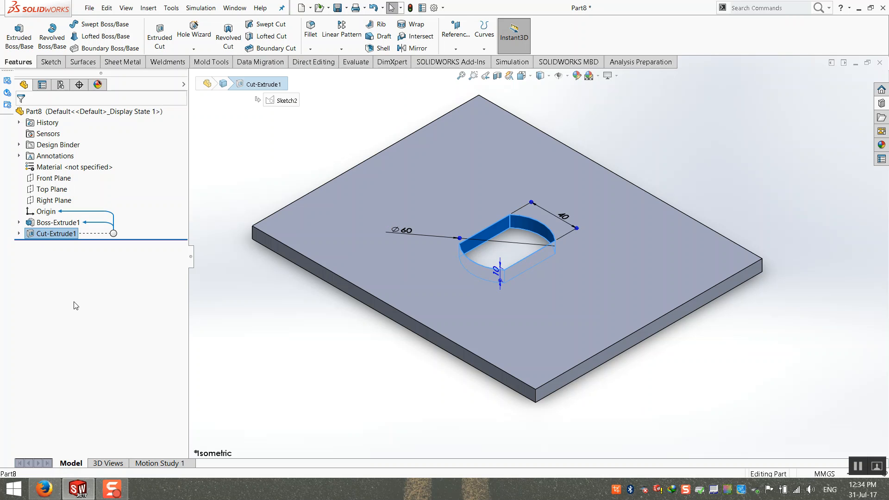
Save the plate as Lib Feat Part (*.sldlfp) named Lock1030 on the Desktop.
left_click(88, 8)
left_click(111, 115)
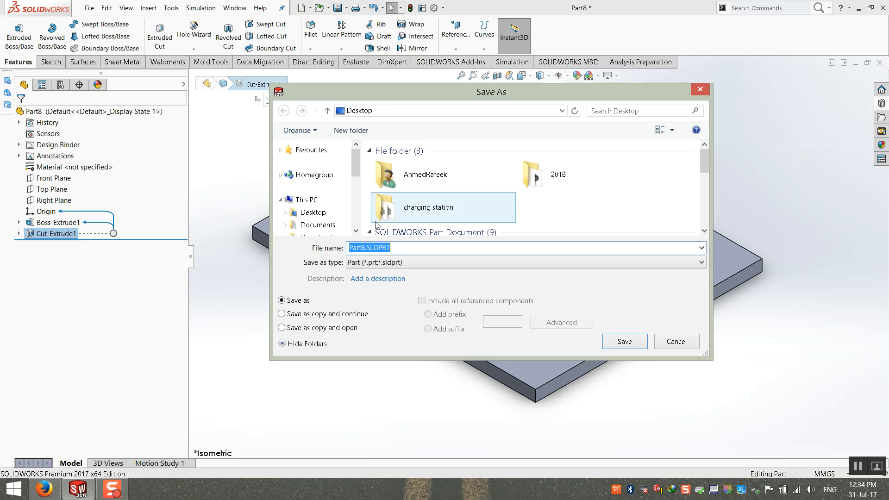
left_click(379, 263)
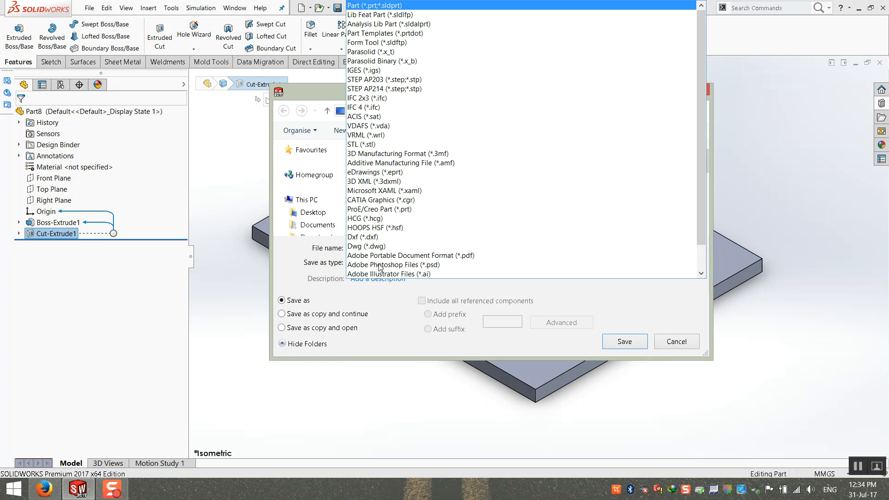
left_click(372, 15)
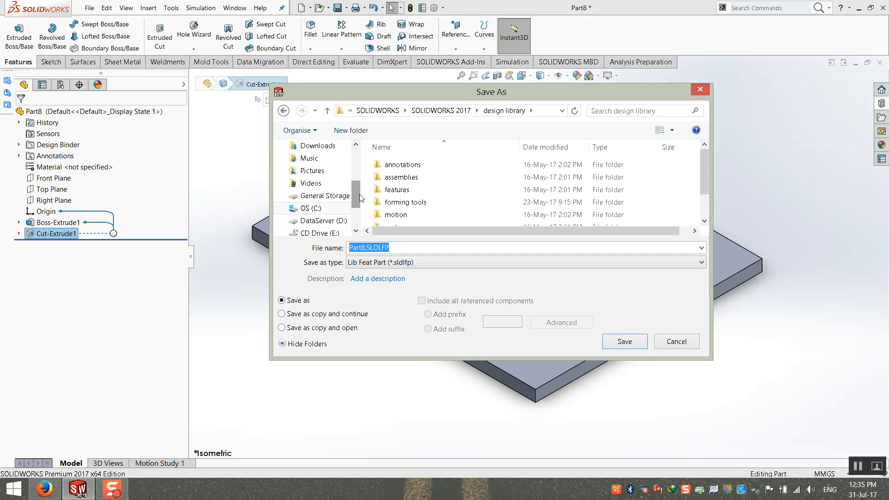
left_click_drag(356, 198, 360, 158)
left_click(313, 212)
left_click_drag(353, 244, 315, 246)
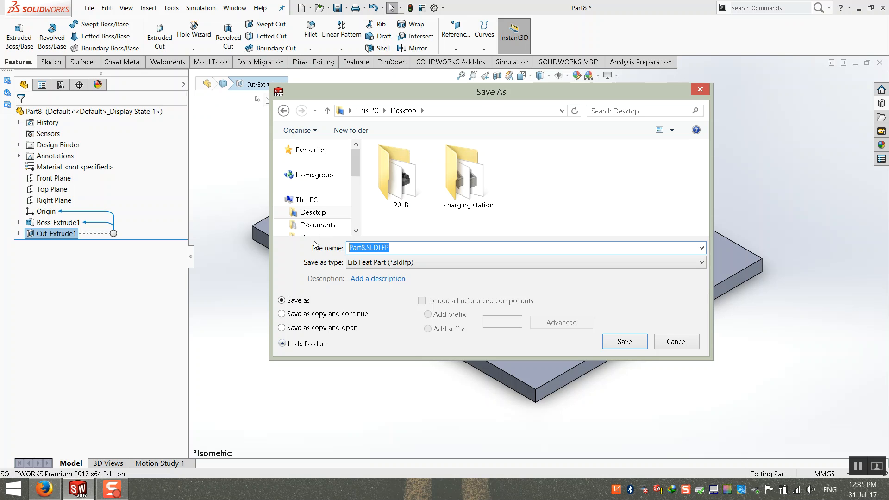
type("Lock1030")
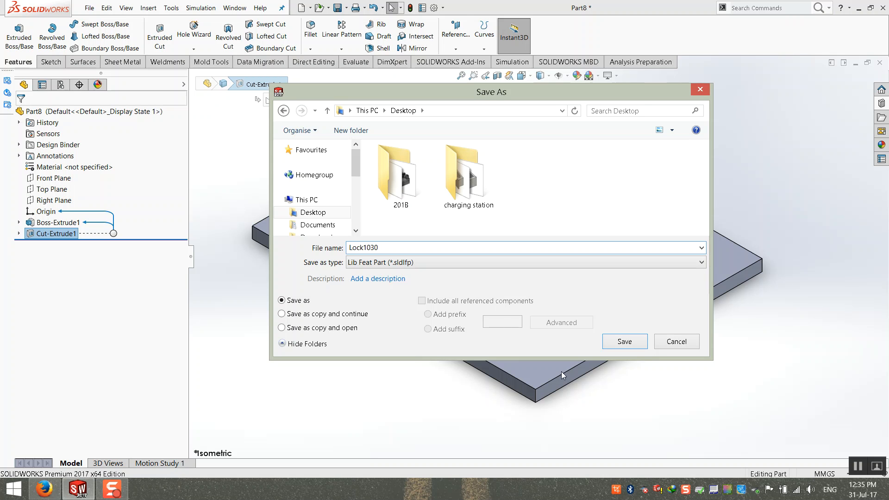
left_click(619, 345)
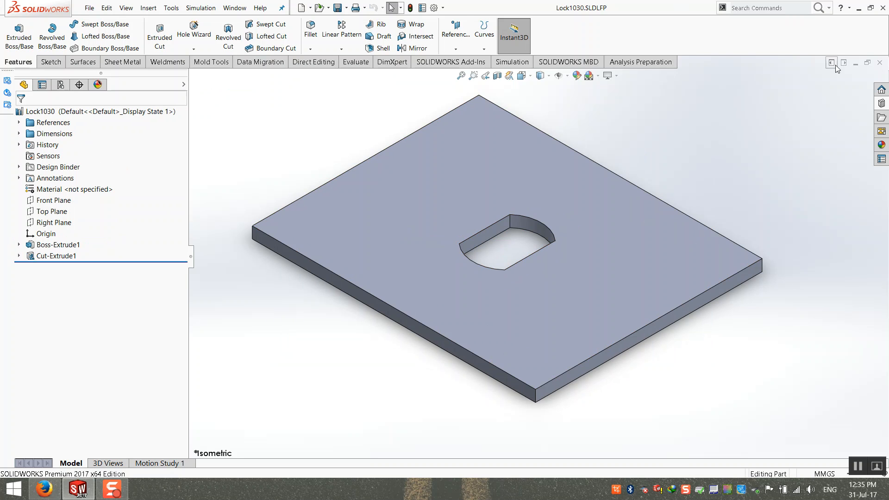
Close the Lock1030 part and cut the Lock1030 file from the desktop.
left_click(879, 62)
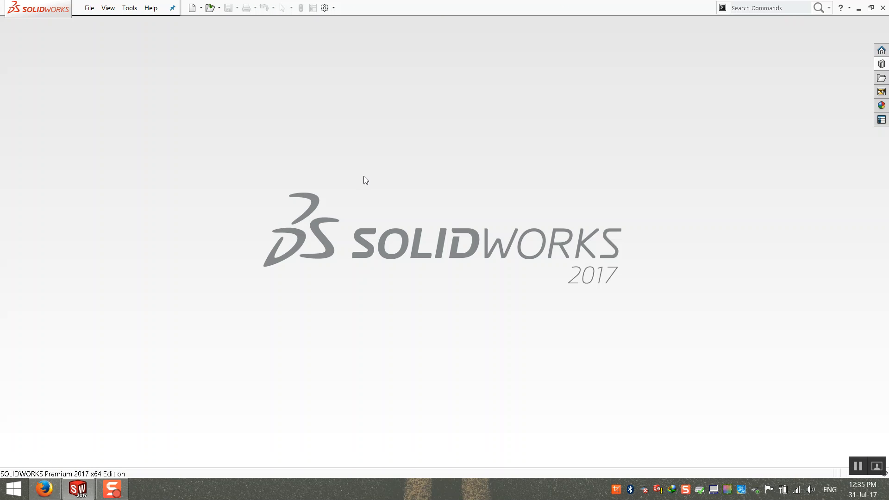
left_click(859, 7)
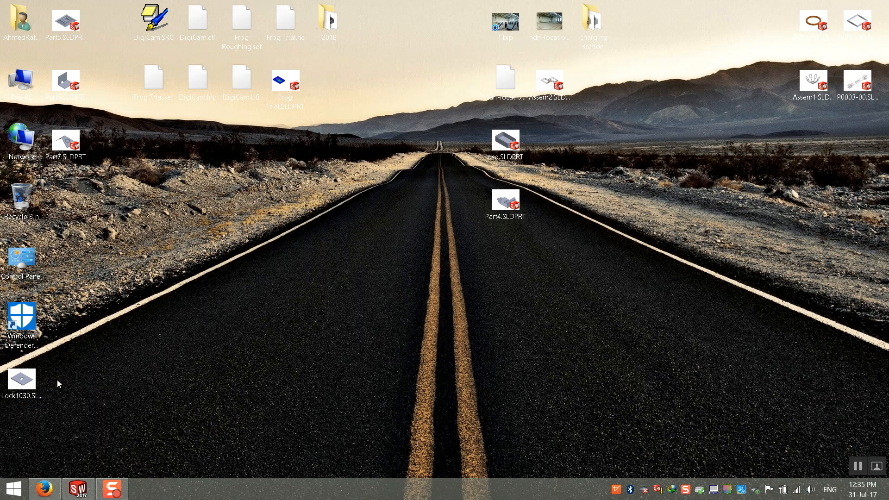
left_click_drag(30, 387, 220, 317)
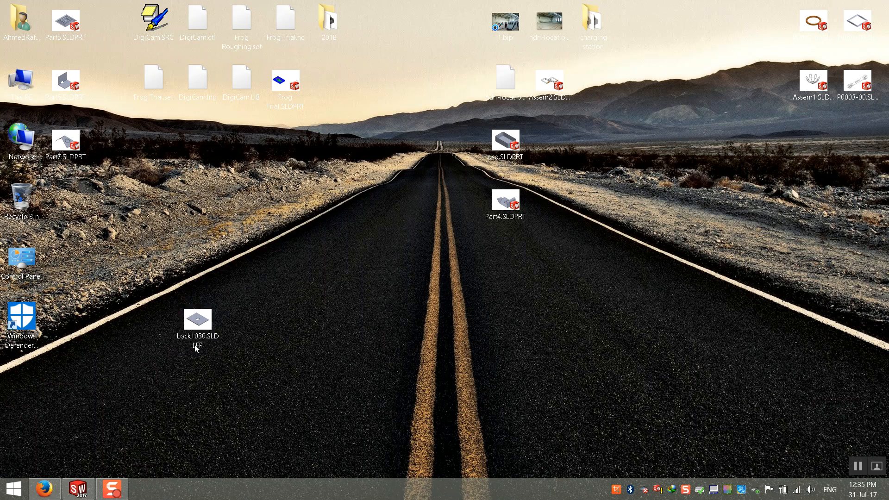
right_click(197, 322)
left_click(244, 253)
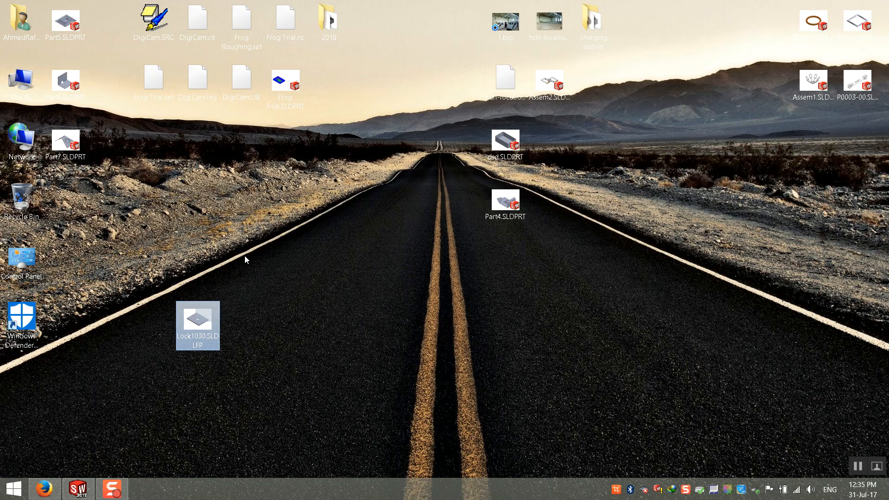
Return to SOLIDWORKS and expand the Design Library's Feature Library.
left_click(52, 491)
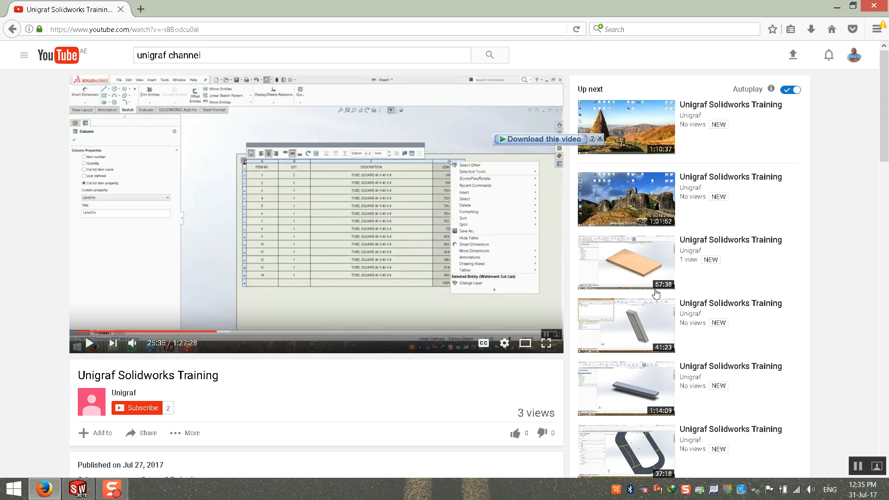
left_click(51, 495)
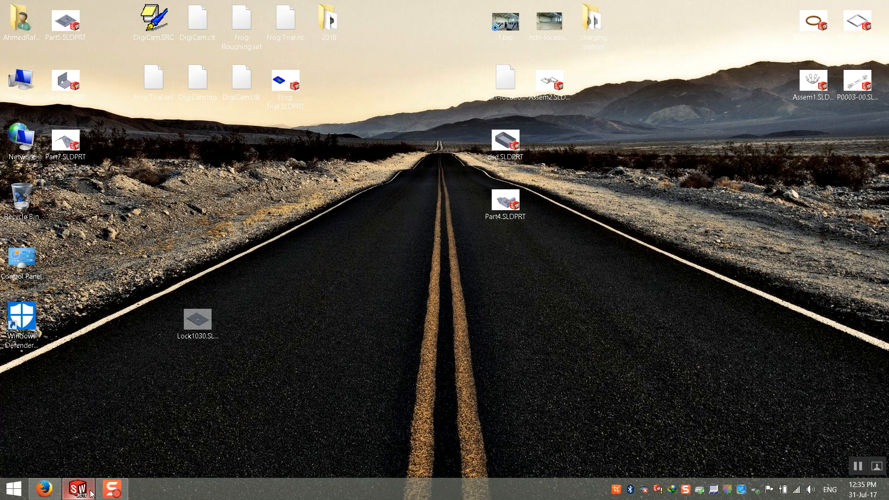
left_click(80, 491)
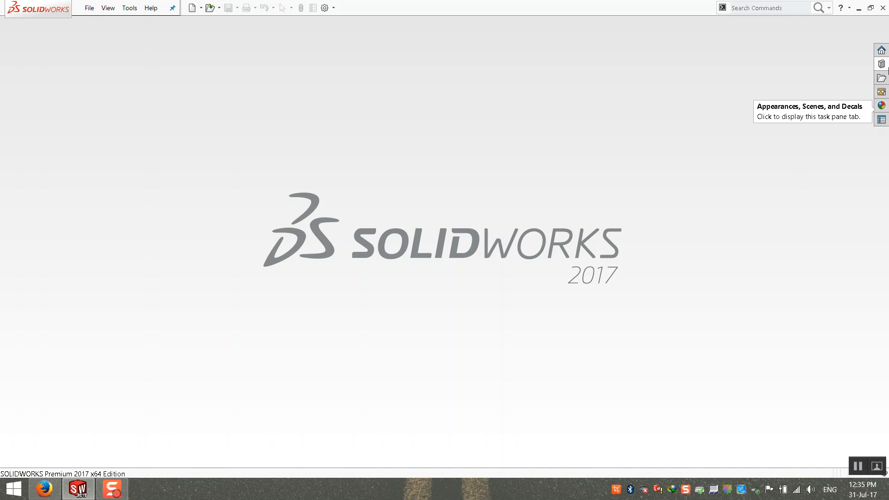
left_click(881, 63)
left_click(759, 65)
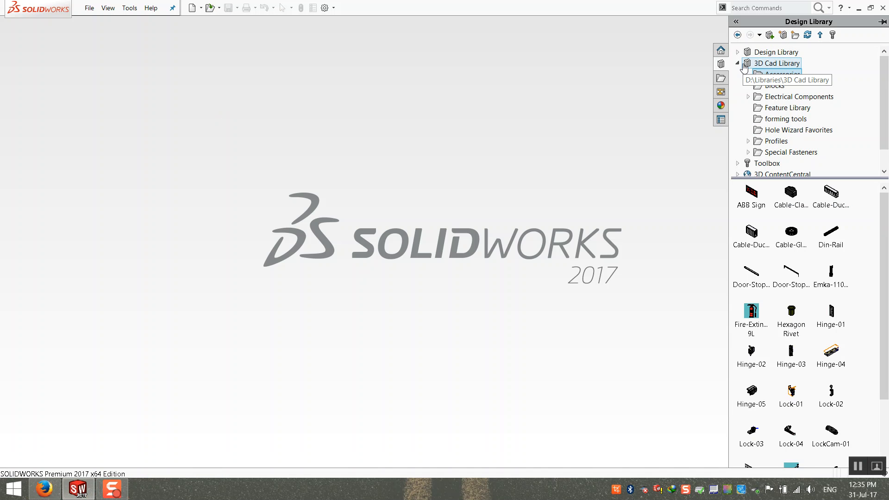
left_click(785, 108)
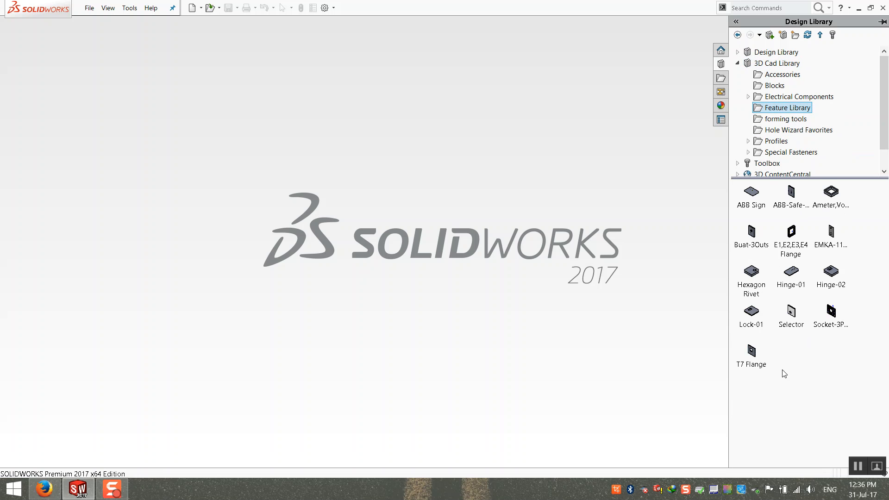
Paste Lock1030 into the Feature Library folder opened in File Explorer.
right_click(803, 352)
left_click(790, 364)
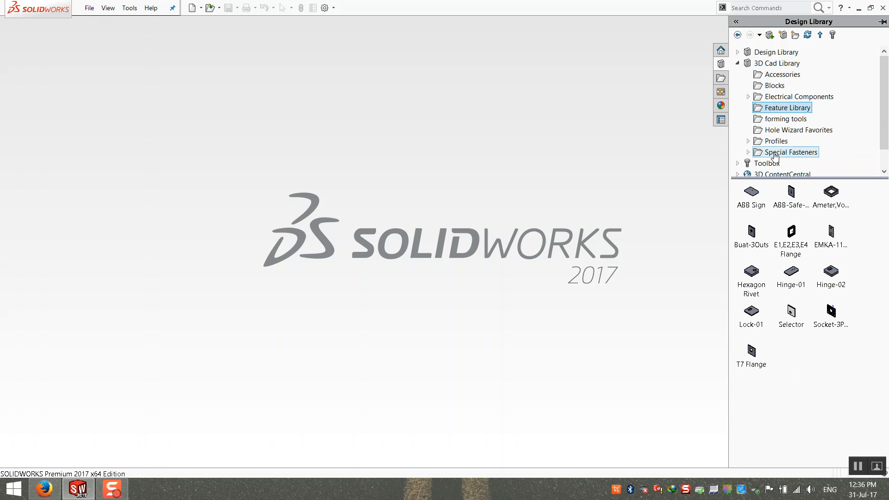
right_click(778, 111)
left_click(804, 131)
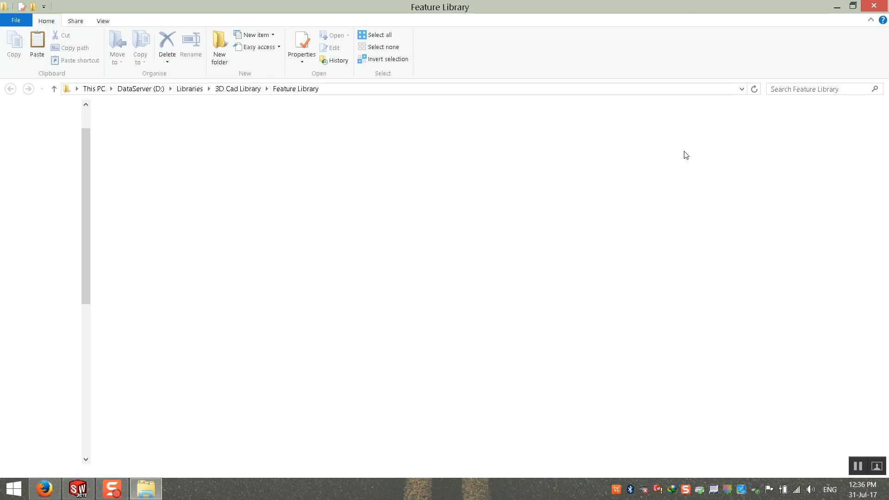
right_click(571, 245)
left_click(597, 315)
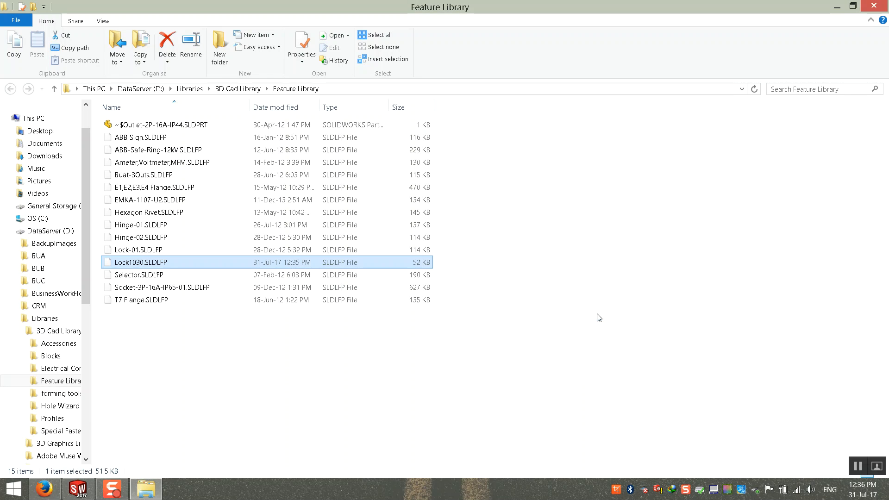
left_click(597, 318)
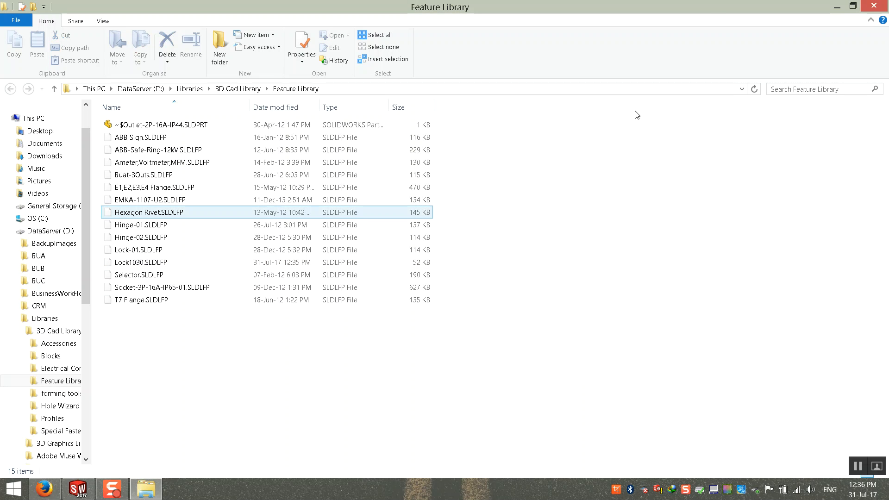
left_click(876, 6)
Refresh the Feature Library so Lock1030 is listed, then start a new document.
right_click(793, 366)
left_click(780, 379)
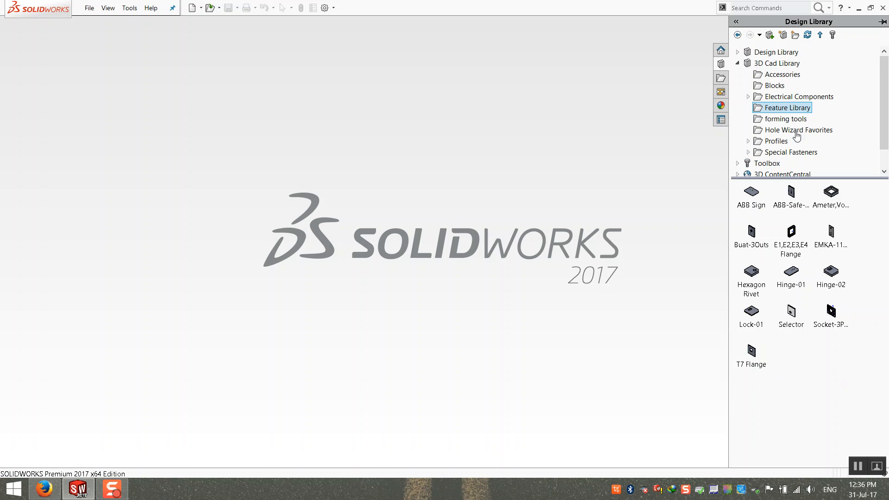
left_click(787, 107)
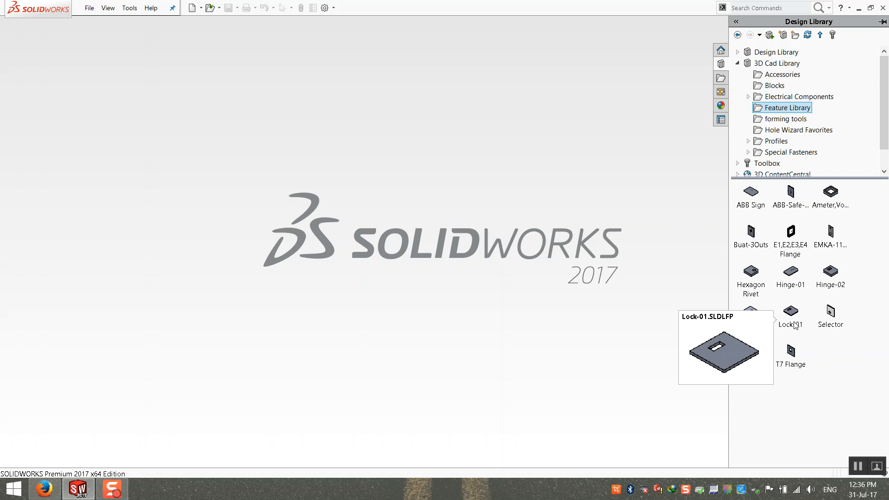
mouse_move(754, 326)
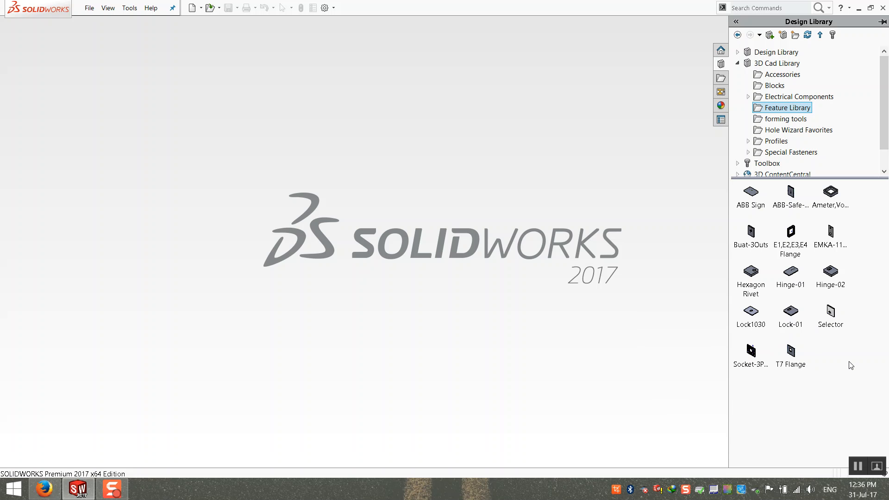
left_click(518, 208)
left_click(89, 8)
left_click(99, 22)
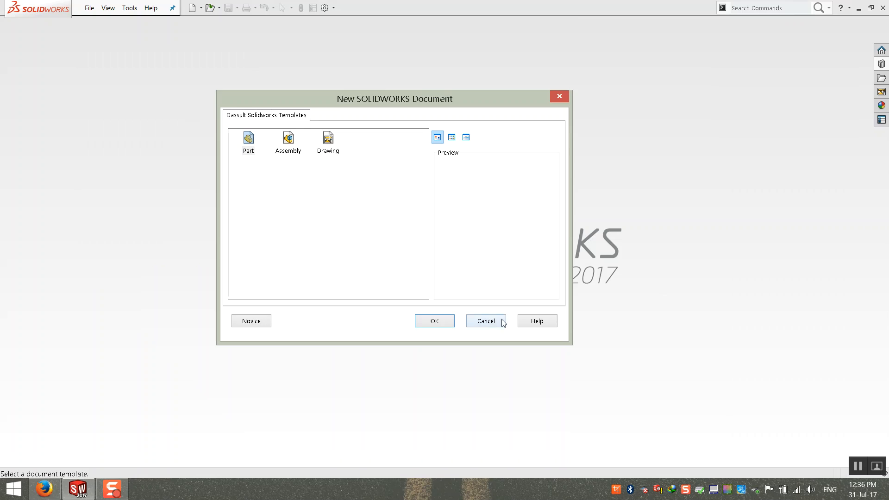
Cancel the new document and open P0003-00 from the charging station folder.
left_click(486, 321)
left_click(858, 8)
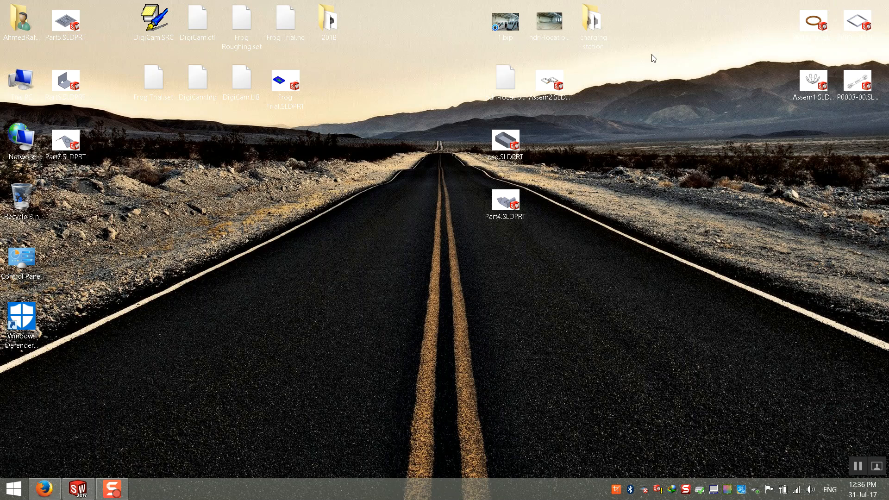
double_click(599, 29)
scroll(378, 187, "down", 10)
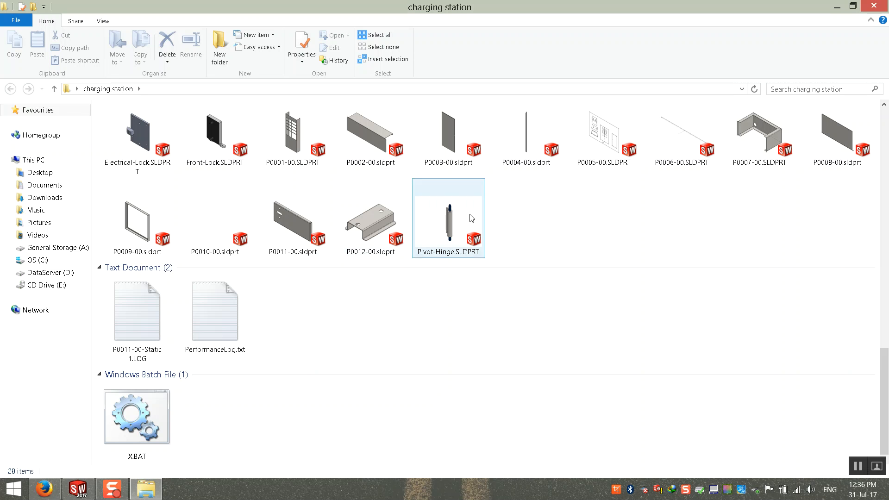
double_click(448, 134)
middle_click_drag(417, 238, 507, 117)
Drag the Lock1030 library feature onto the plate's top face and confirm it.
left_click(882, 102)
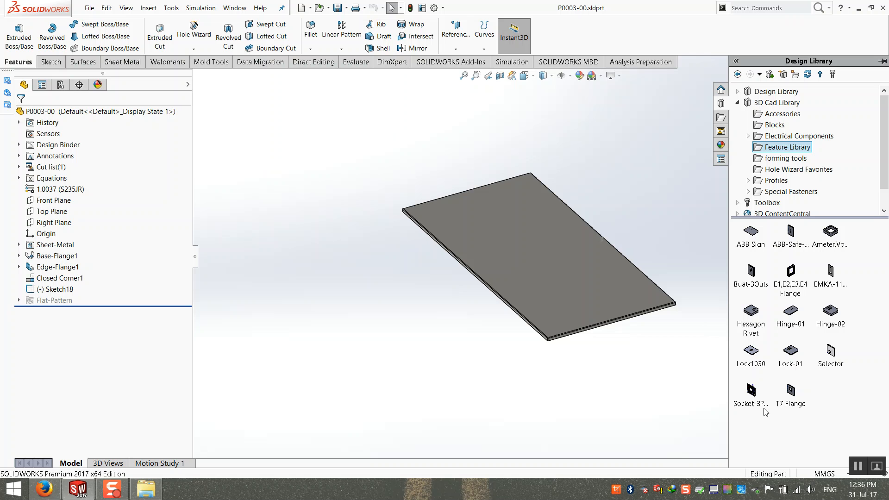
middle_click_drag(602, 291, 645, 237)
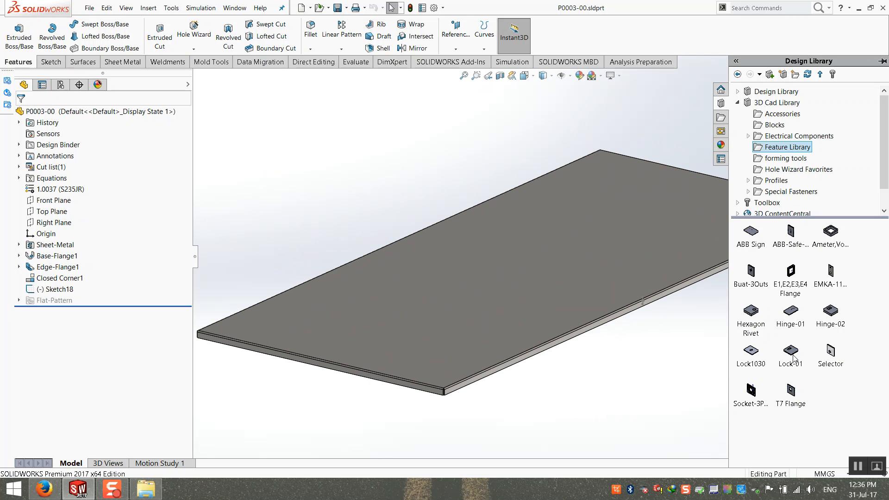
left_click_drag(751, 351, 486, 237)
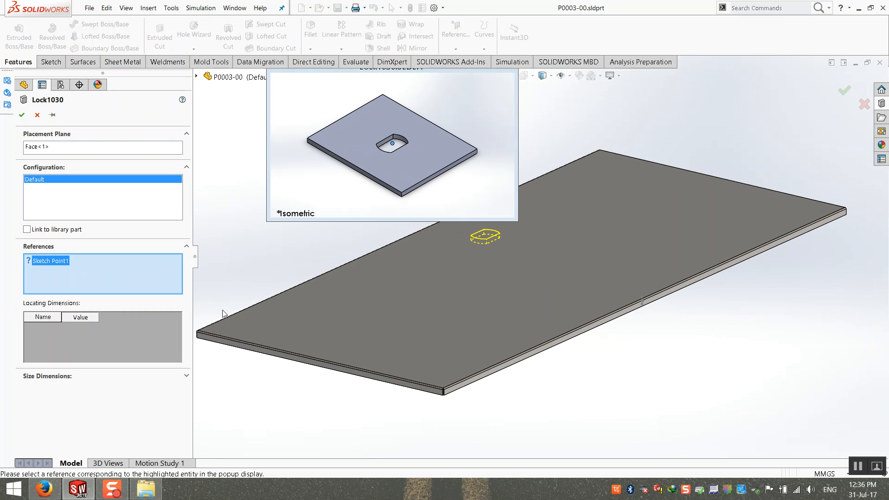
left_click(21, 115)
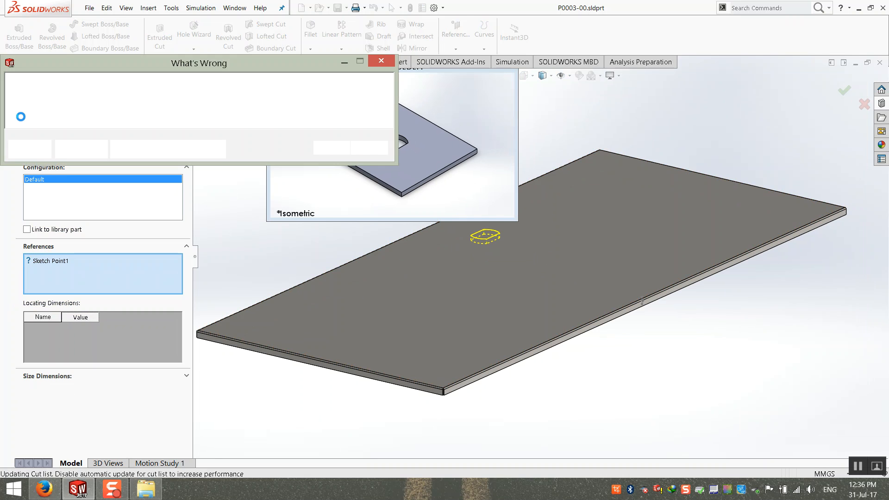
left_click(331, 148)
middle_click_drag(347, 199, 372, 276)
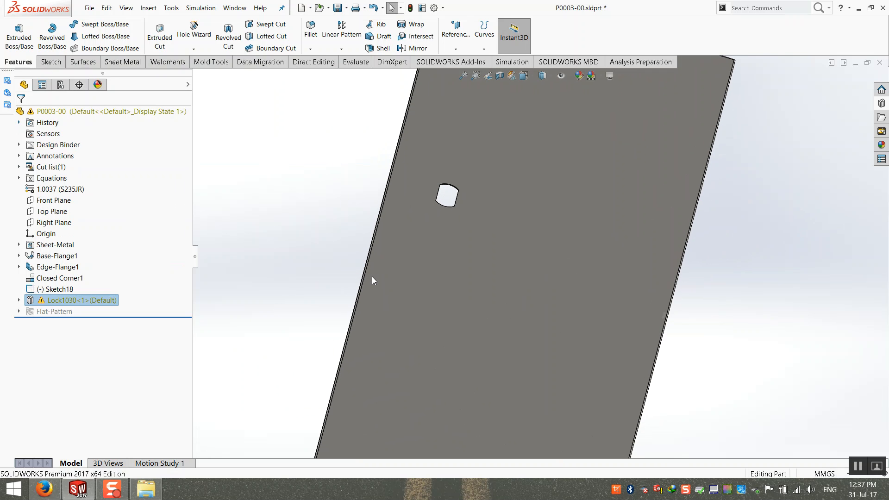
Drop the Hexagon Rivet library feature onto the plate face with the 13.2-M10 configuration.
middle_click_drag(372, 277, 667, 180)
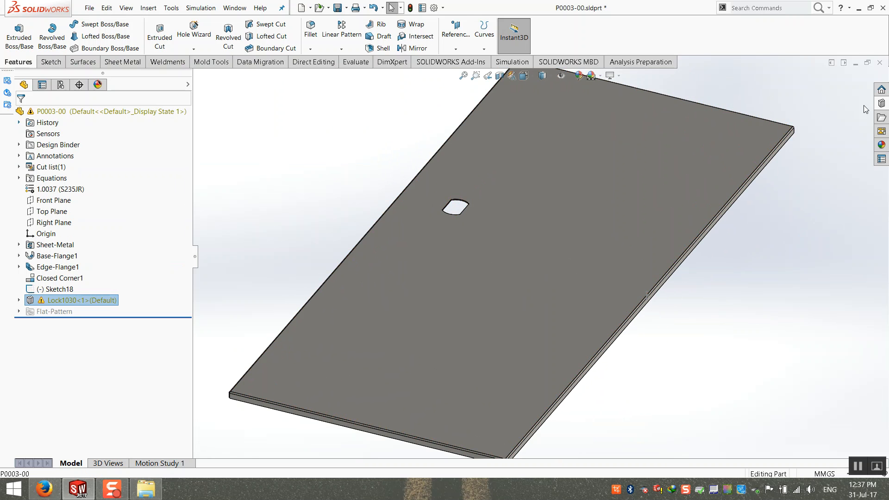
left_click(882, 102)
left_click_drag(753, 315, 462, 301)
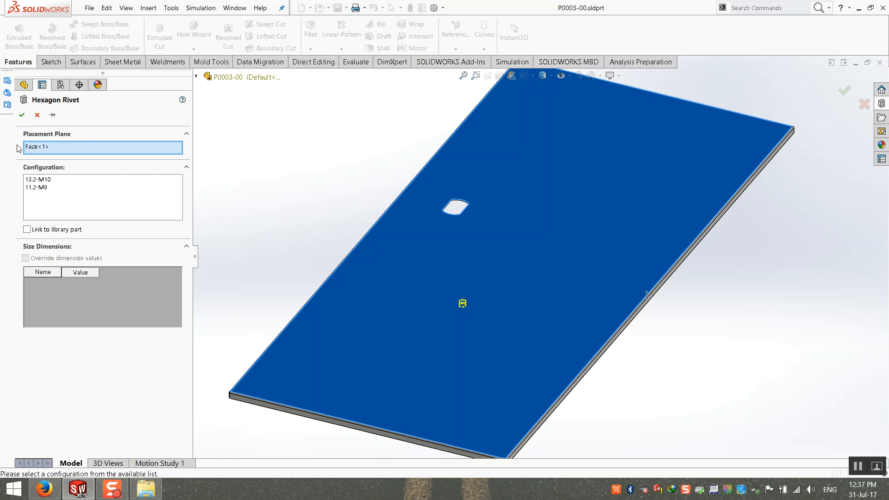
left_click(21, 115)
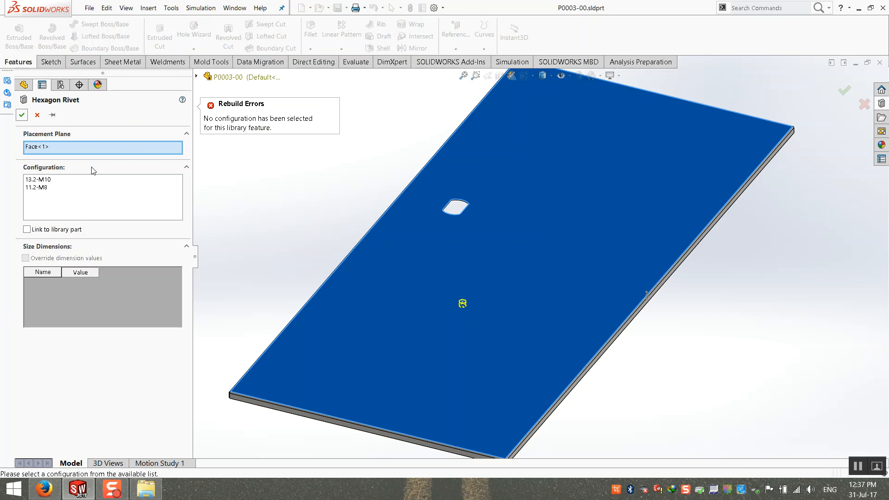
left_click(47, 180)
scroll(491, 296, "down", 3)
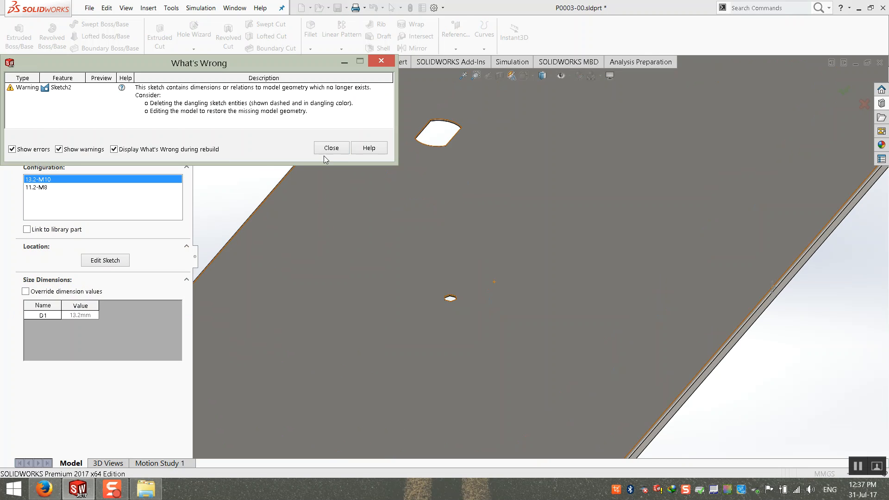
left_click(324, 146)
left_click(22, 115)
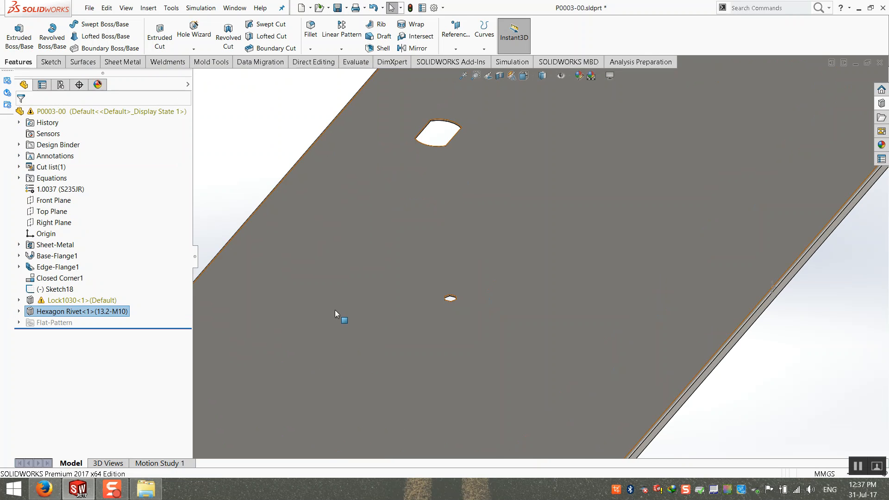
Inspect the Lock1030<1> cut's contents and dimensions, then delete Lock1030<1>.
key("f")
left_click(288, 243)
middle_click_drag(456, 350, 466, 361)
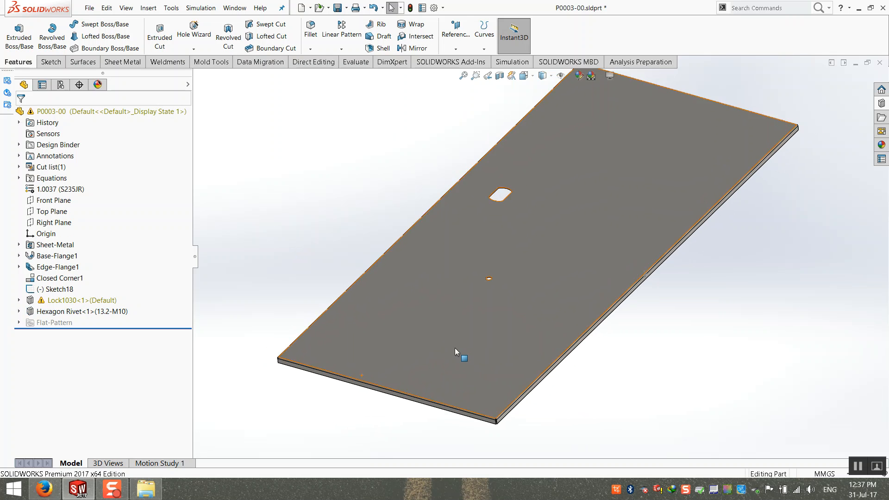
left_click(18, 300)
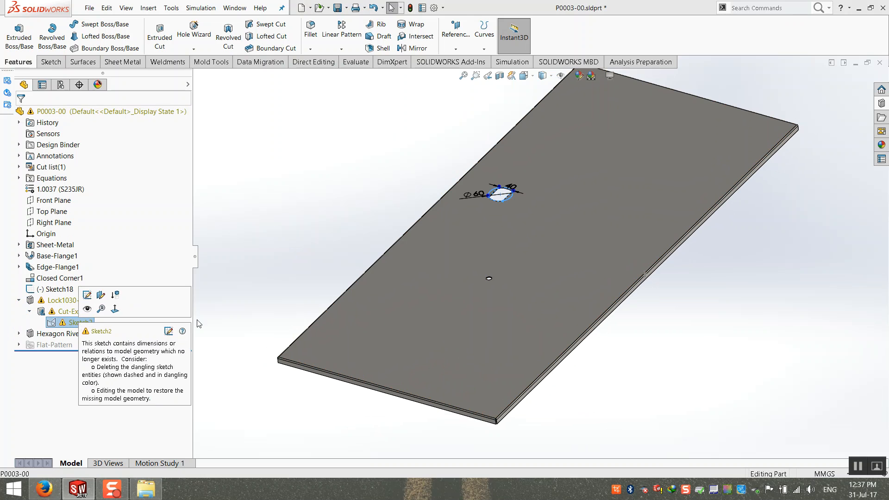
mouse_move(83, 327)
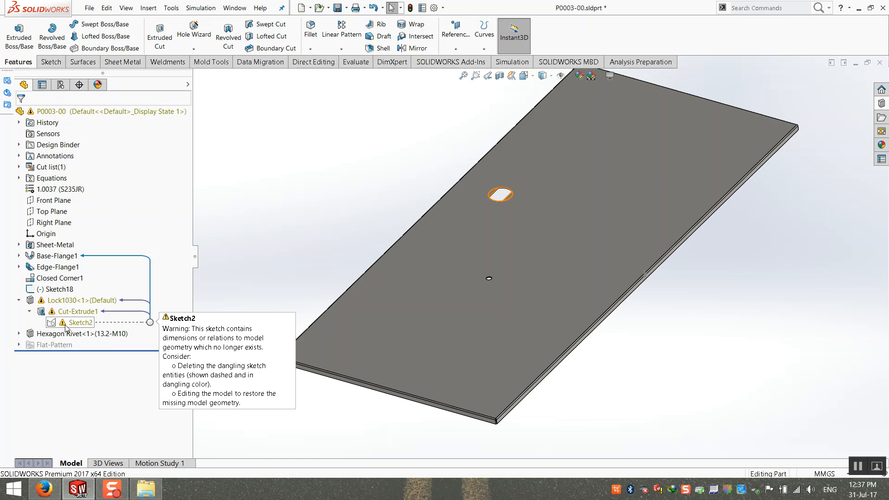
middle_click_drag(266, 277, 372, 241)
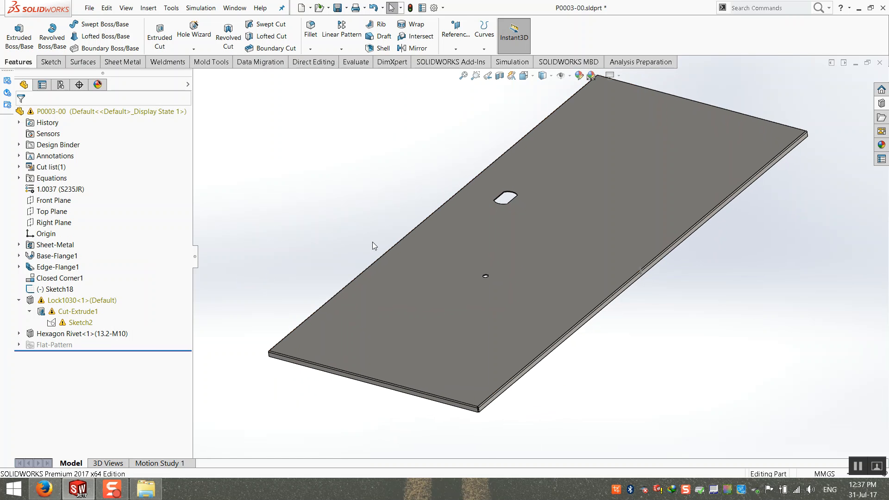
scroll(519, 265, "down", 6)
middle_click_drag(459, 294, 464, 299)
scroll(465, 299, "up", 4)
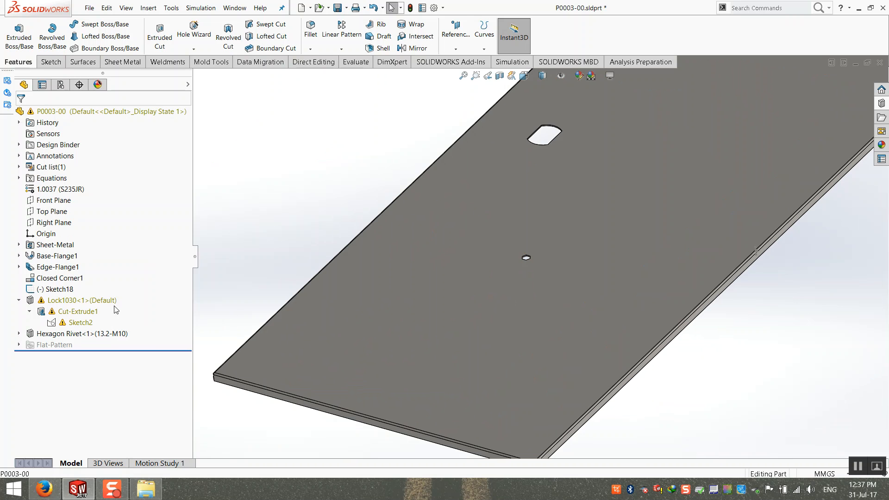
left_click(92, 301)
double_click(92, 302)
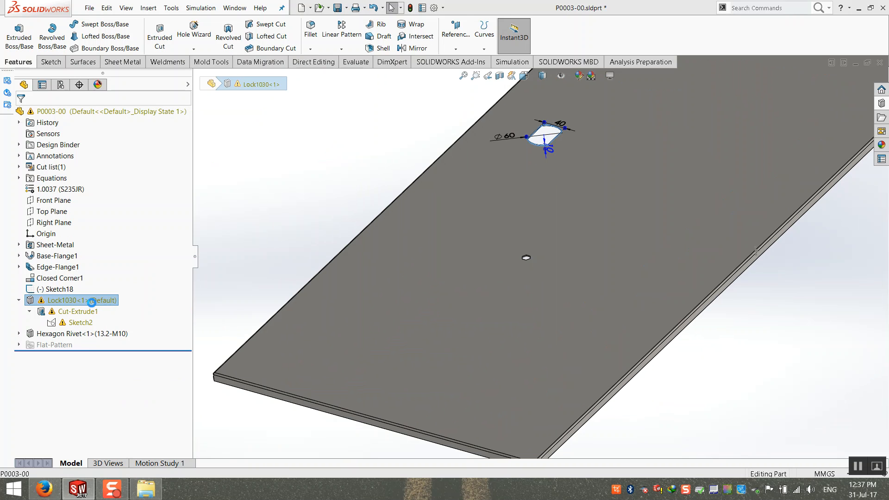
key("Delete")
Delete the Hexagon Rivet<1> feature, leaving the plate without holes.
left_click(73, 302)
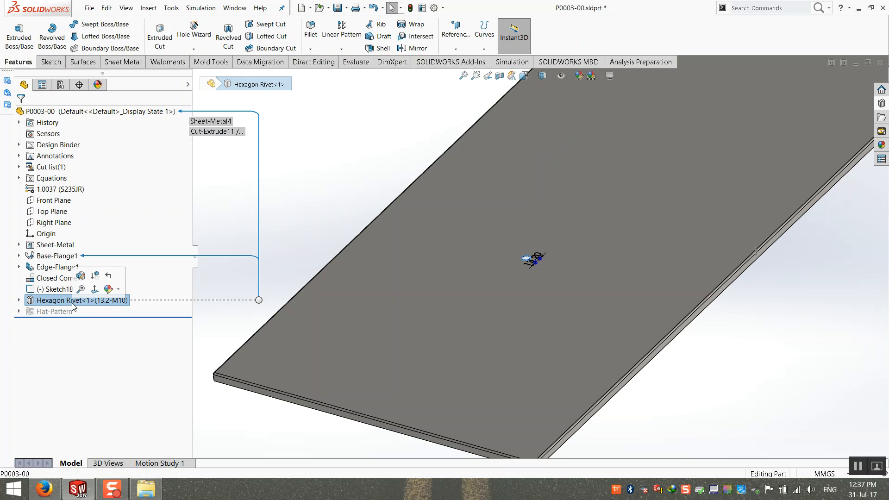
key("Delete")
key("Return")
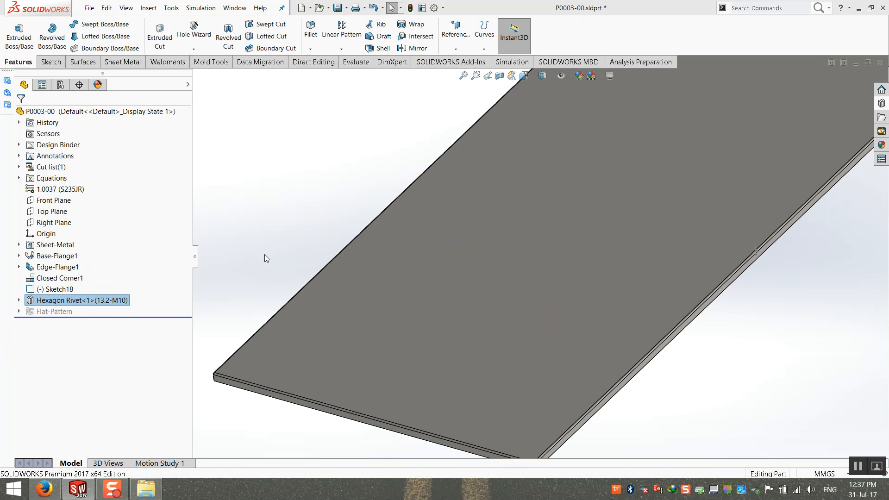
key("f")
scroll(266, 255, "up", 3)
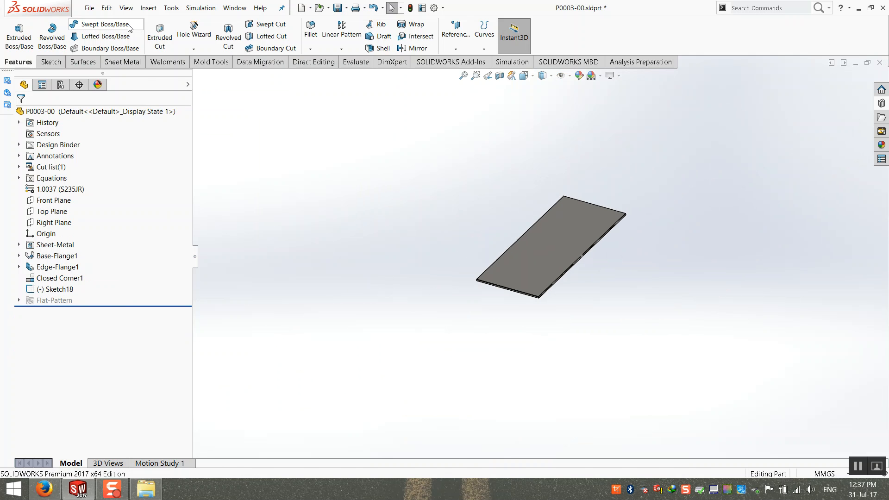
Create a new part document, abandoning an accidental File Open.
left_click(89, 8)
left_click(103, 36)
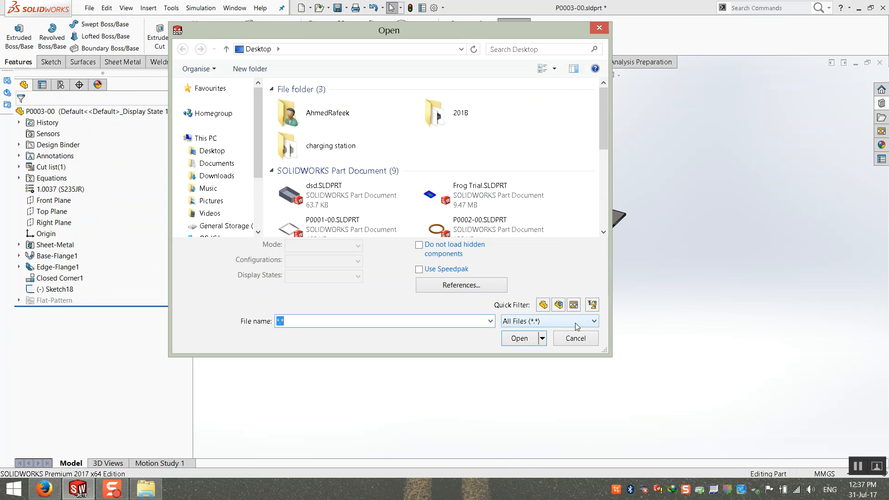
key("Escape")
left_click(93, 8)
left_click(98, 22)
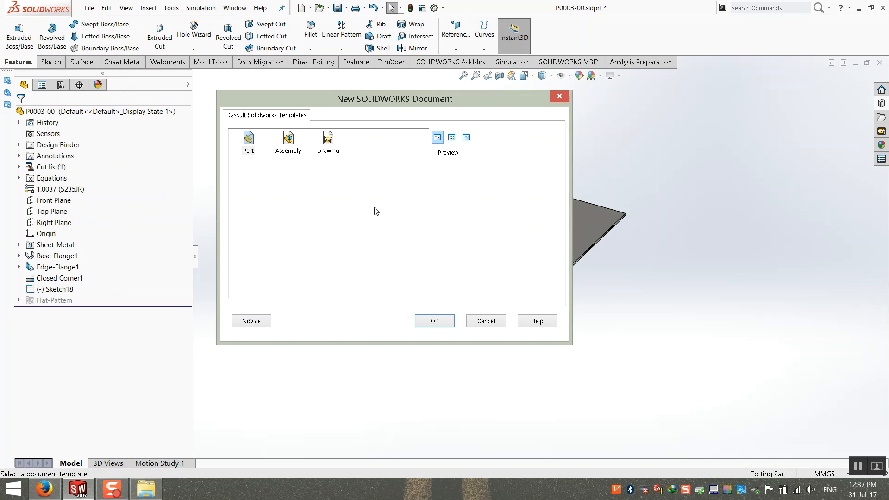
double_click(247, 144)
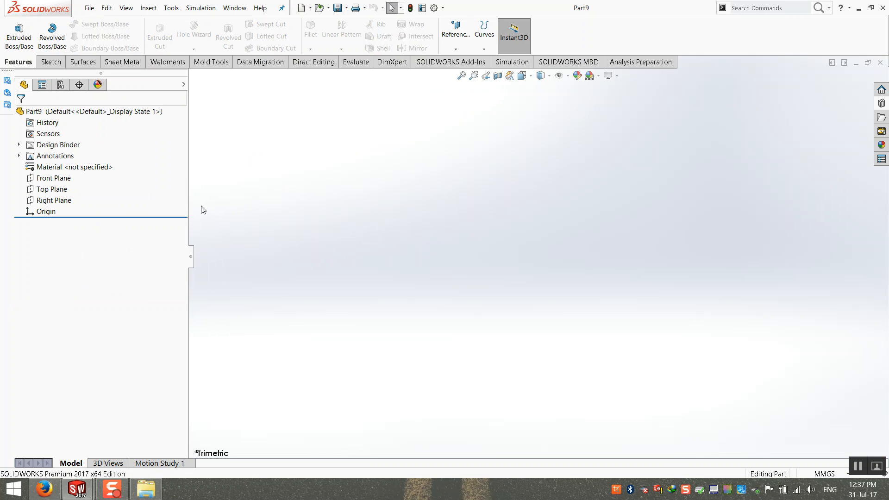
Start an extruded base on the Top Plane with a center rectangle at the origin.
left_click(18, 35)
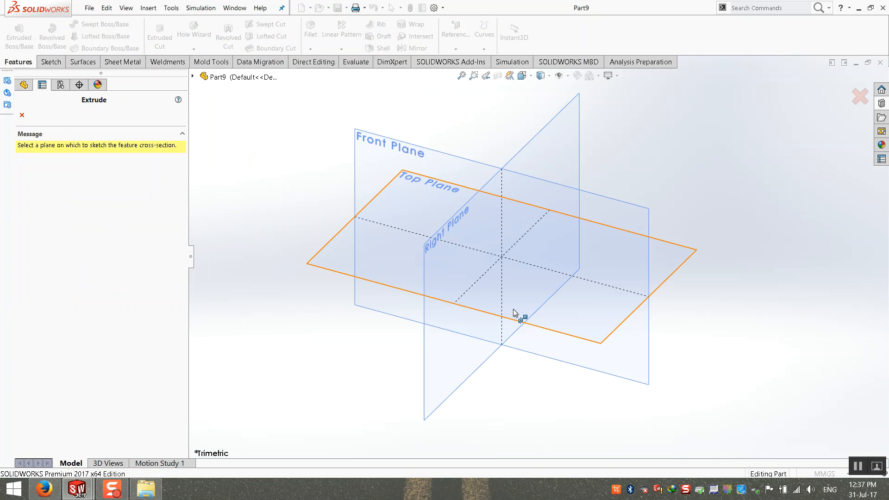
left_click(329, 248)
left_click(87, 36)
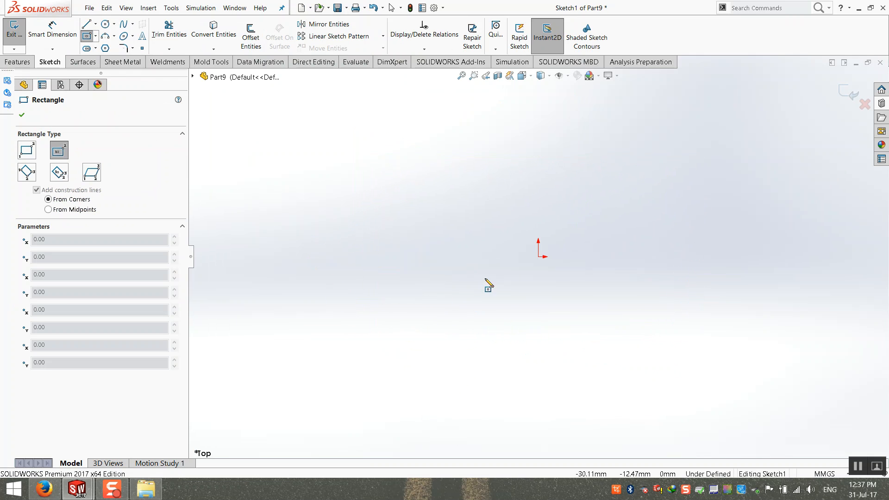
left_click(539, 257)
left_click(682, 386)
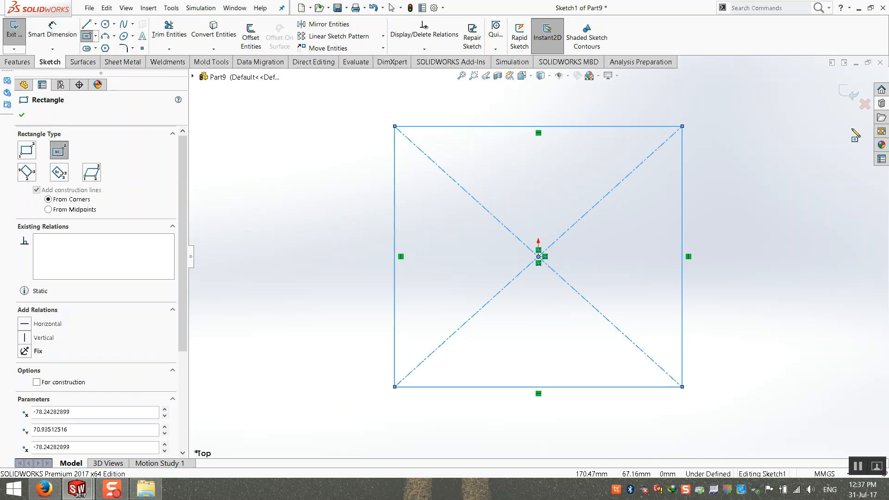
Dimension the rectangle 200 mm wide and 250 mm tall.
left_click(62, 41)
left_click(539, 126)
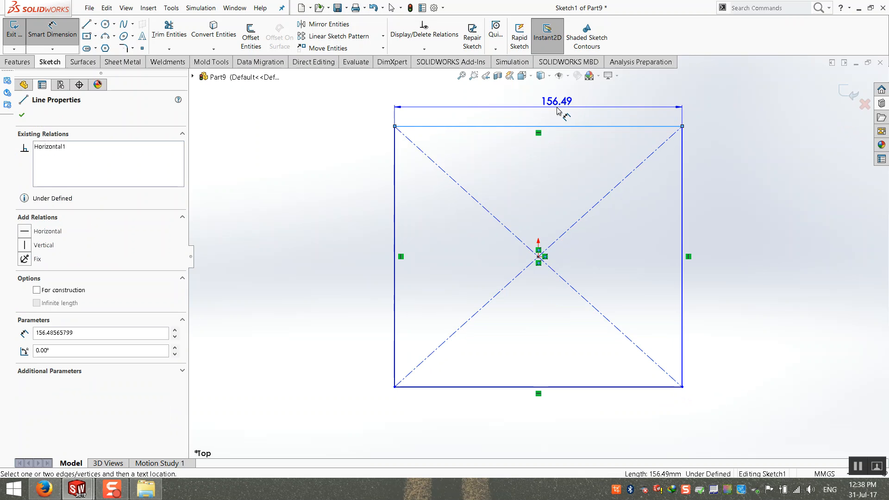
left_click(549, 115)
type("200")
key("Return")
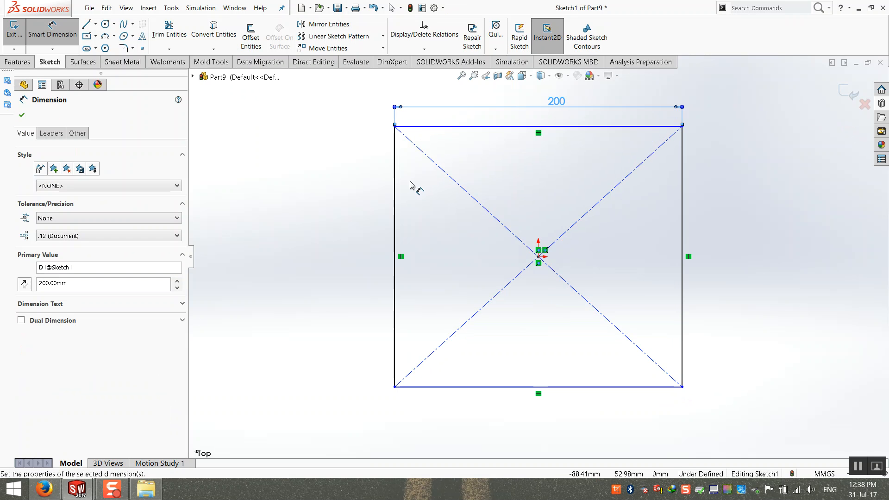
left_click(396, 184)
left_click(356, 187)
type("250")
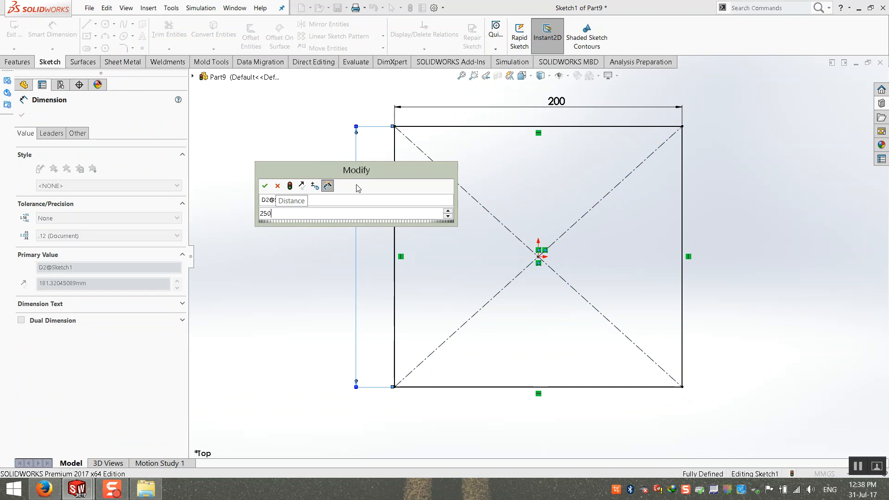
key("Return")
Extrude the rectangle 10 mm thick as Boss-Extrude1.
left_click(851, 94)
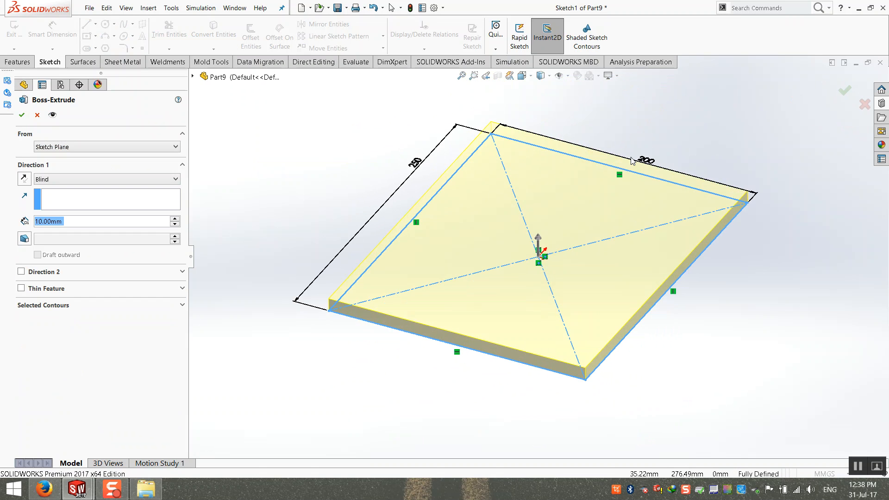
left_click(21, 115)
left_click(315, 164)
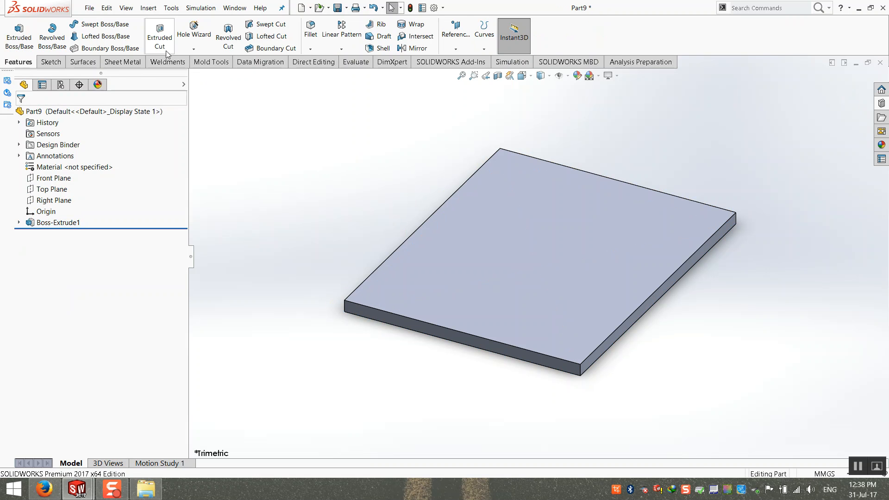
Sketch a six-sided polygon centred on the origin on the plate's top face.
left_click(160, 42)
left_click(540, 235)
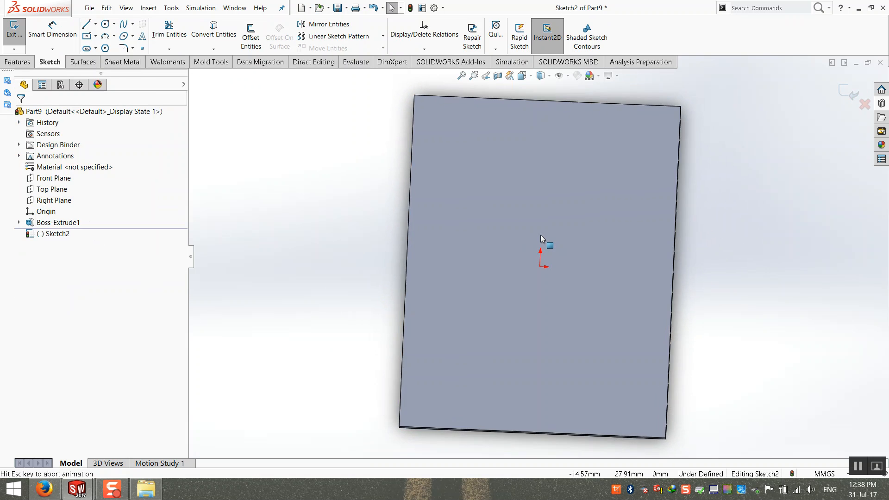
left_click(106, 48)
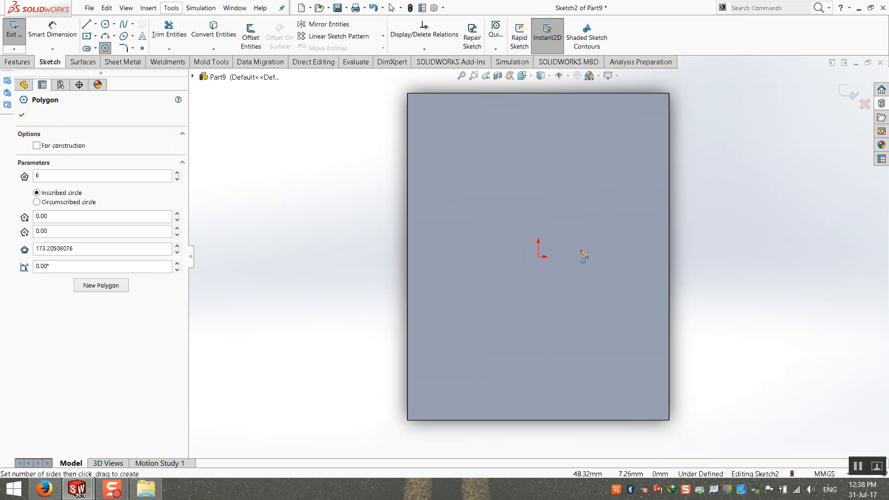
left_click(539, 256)
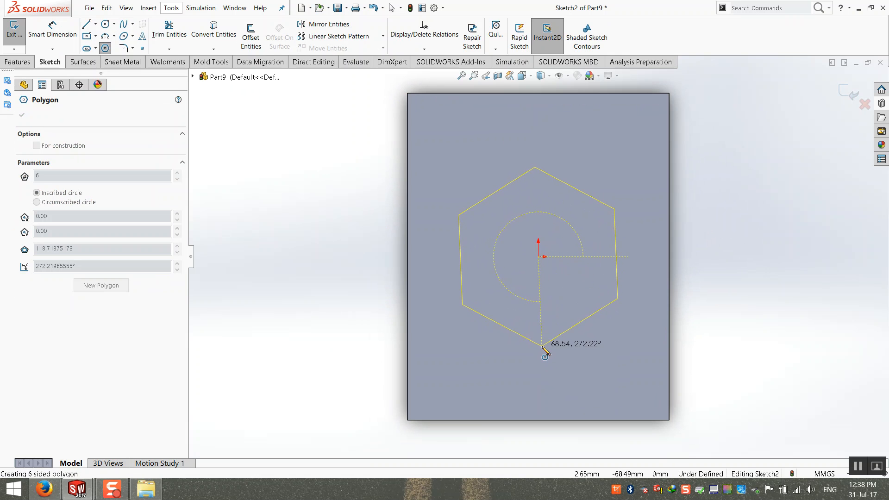
left_click(542, 345)
Cut the hexagon Through All as Cut-Extrude1 and inspect the hole.
left_click(849, 93)
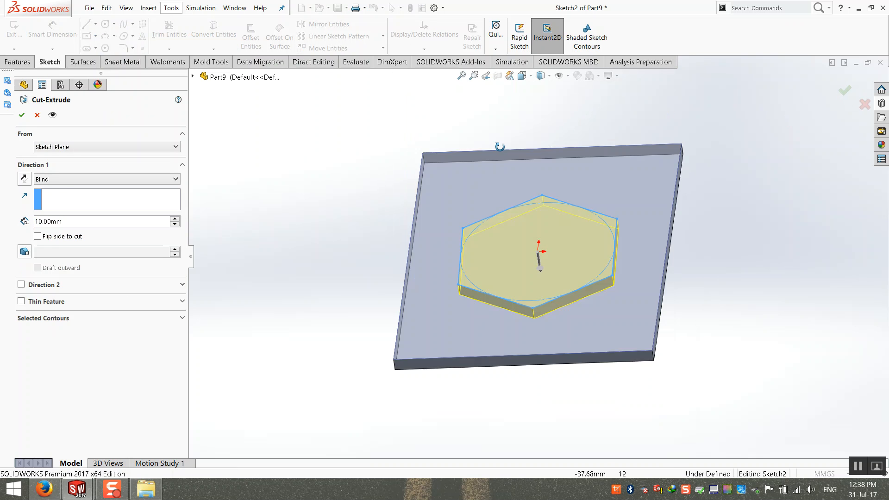
left_click(63, 179)
left_click(55, 196)
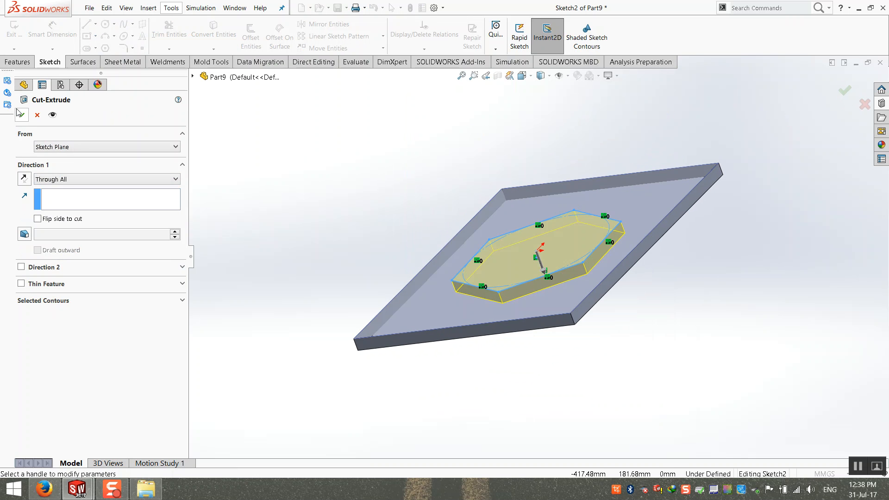
left_click(22, 115)
middle_click_drag(349, 245, 260, 261)
left_click(19, 233)
left_click(53, 234)
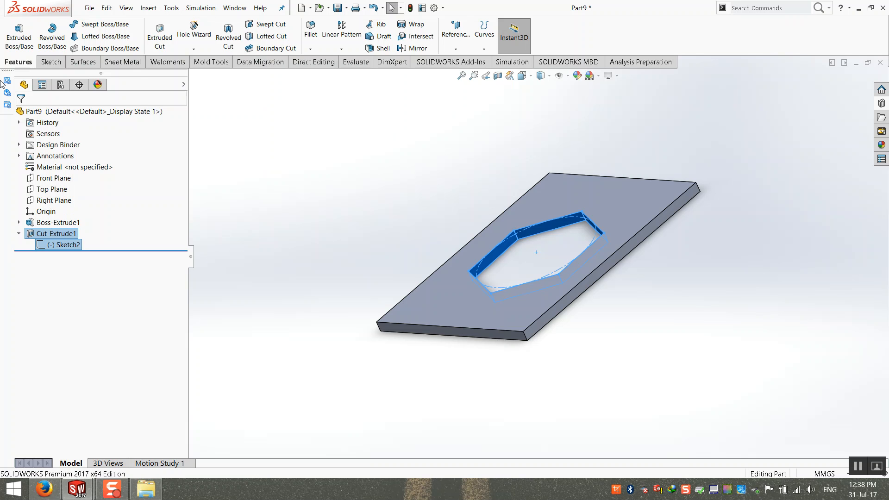
Save the part as library feature part dsdsds.SLDLFP on the Desktop, then minimize the windows.
left_click(93, 10)
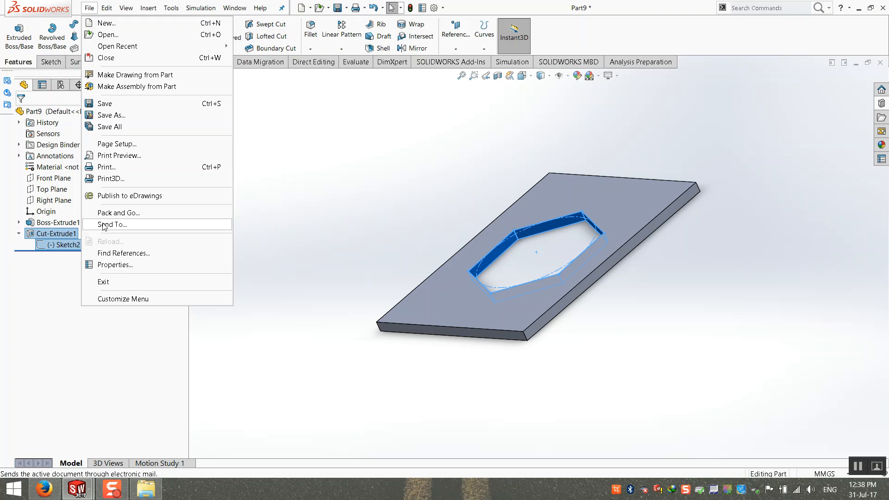
left_click(111, 115)
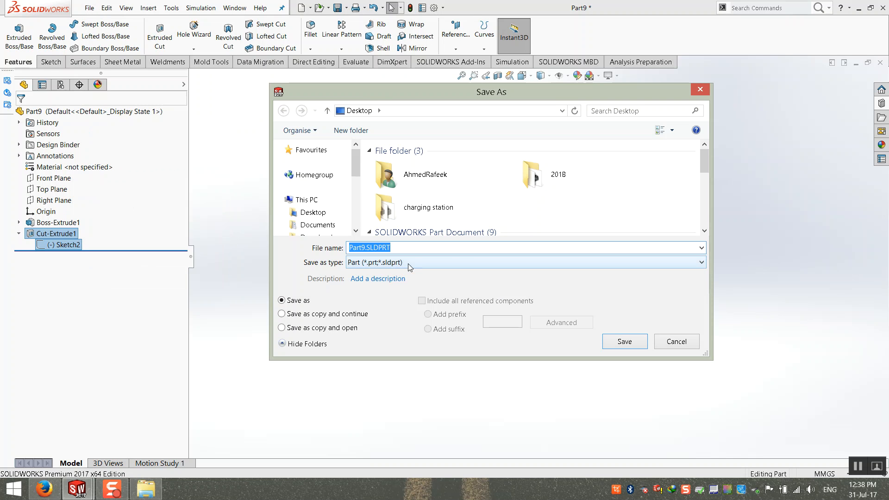
left_click(403, 263)
left_click(395, 14)
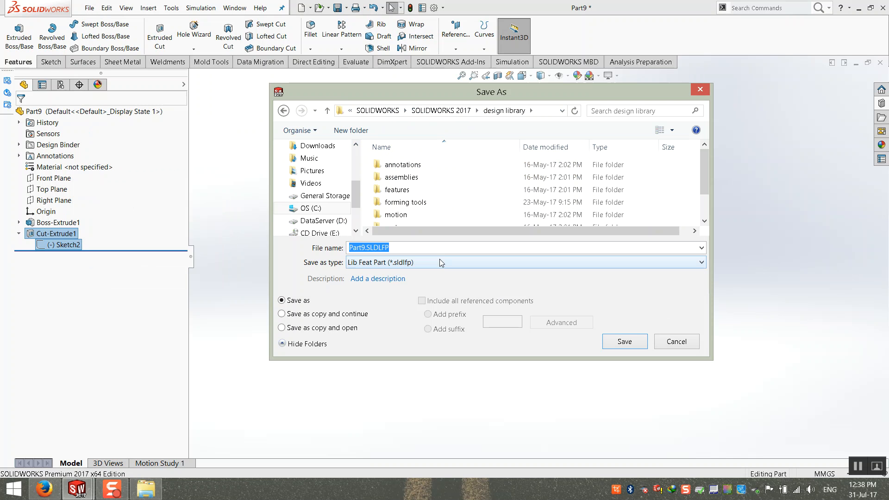
scroll(317, 200, "up", 3)
left_click(313, 213)
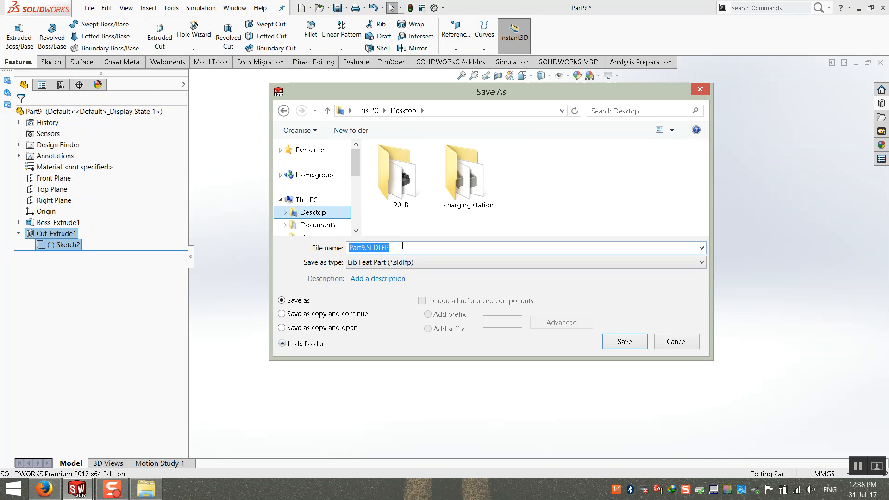
left_click(409, 251)
type("dsdsds")
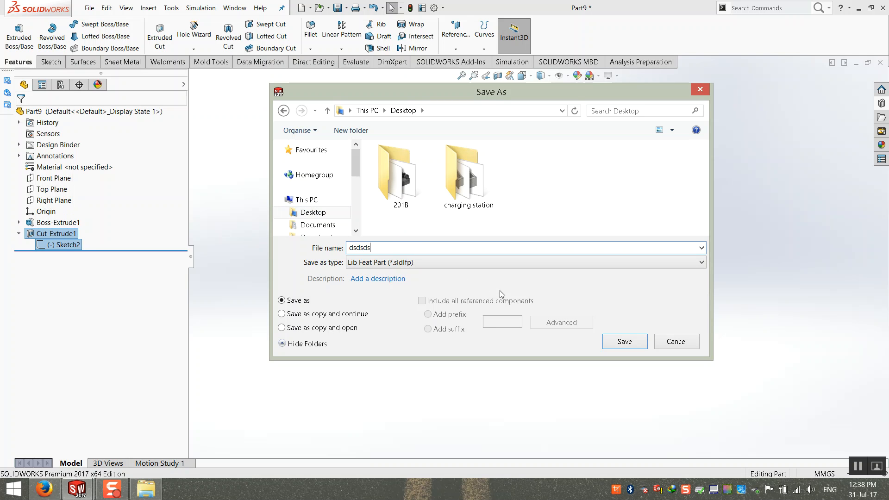
left_click(617, 341)
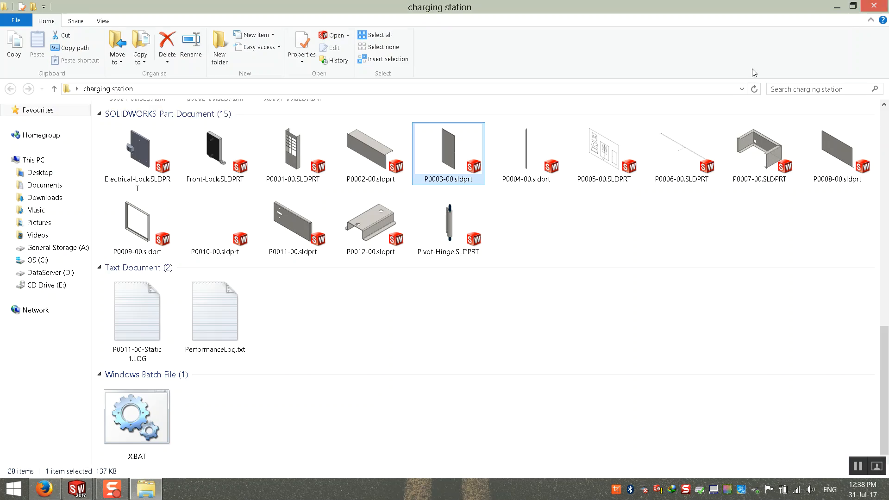
left_click(859, 7)
left_click(835, 6)
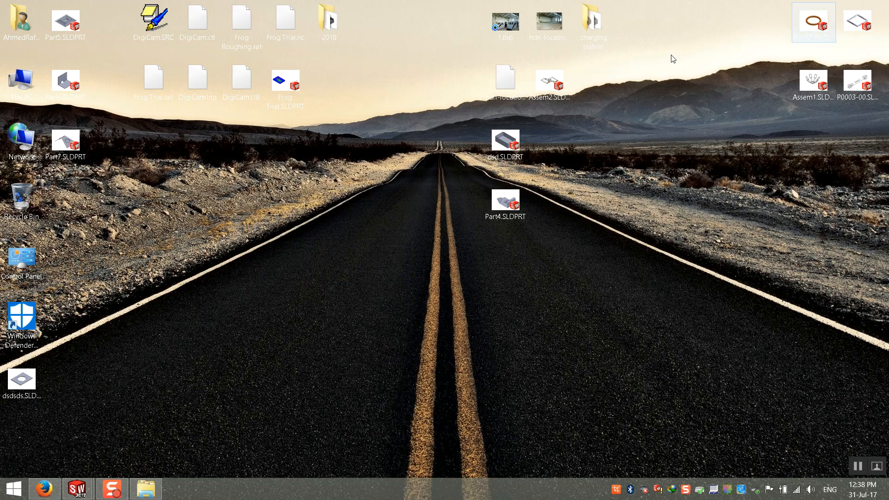
Bring SOLIDWORKS back and switch to the P0003-00 plate part.
left_click_drag(32, 378, 352, 299)
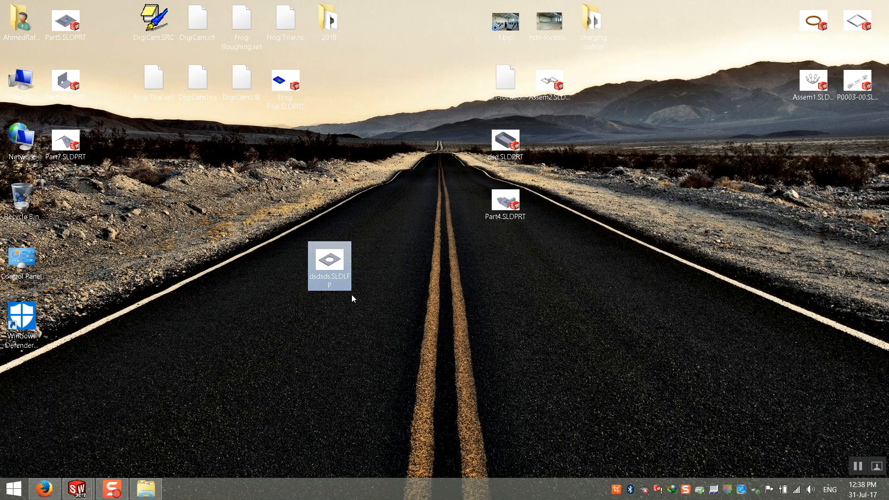
mouse_move(77, 488)
left_click(157, 439)
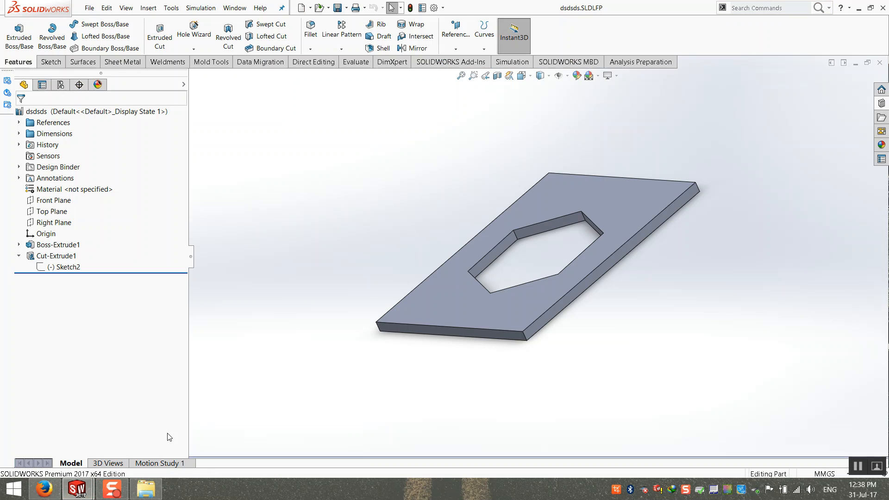
left_click(235, 8)
left_click(248, 111)
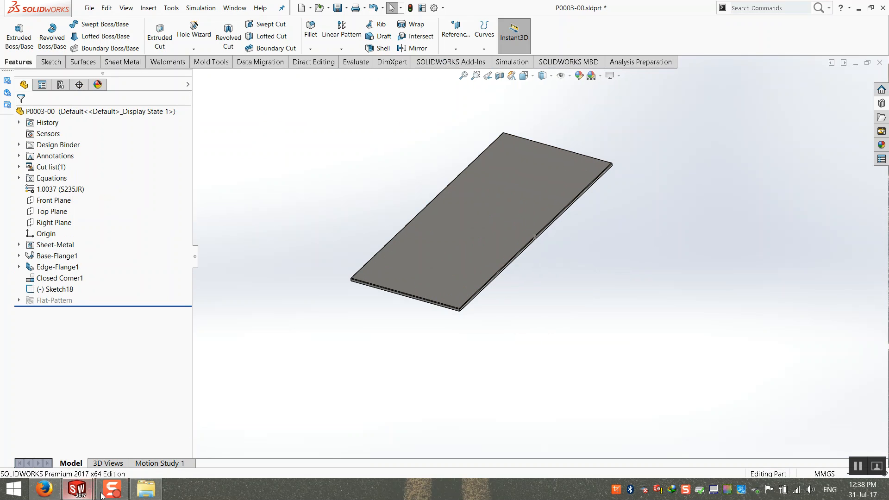
Drag dsdsds.SLDLFP onto the plate, dismiss the warning, and cancel the placement.
left_click(887, 495)
left_click_drag(332, 260, 476, 214)
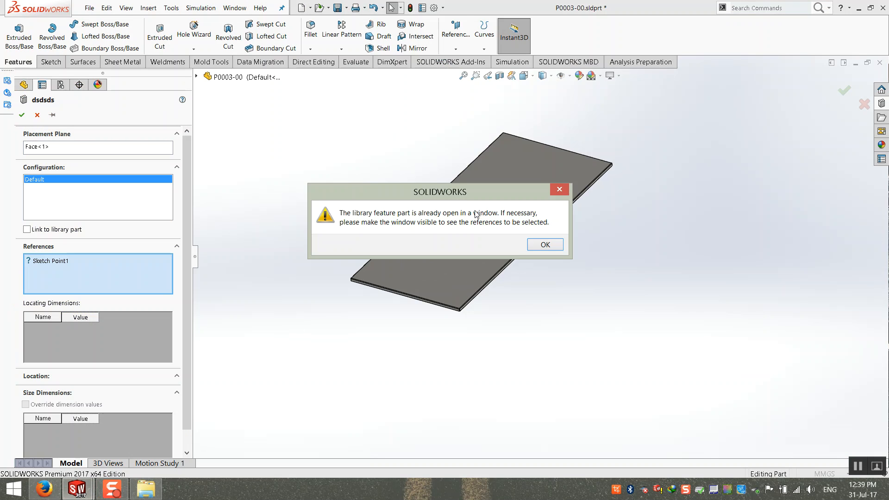
left_click(544, 244)
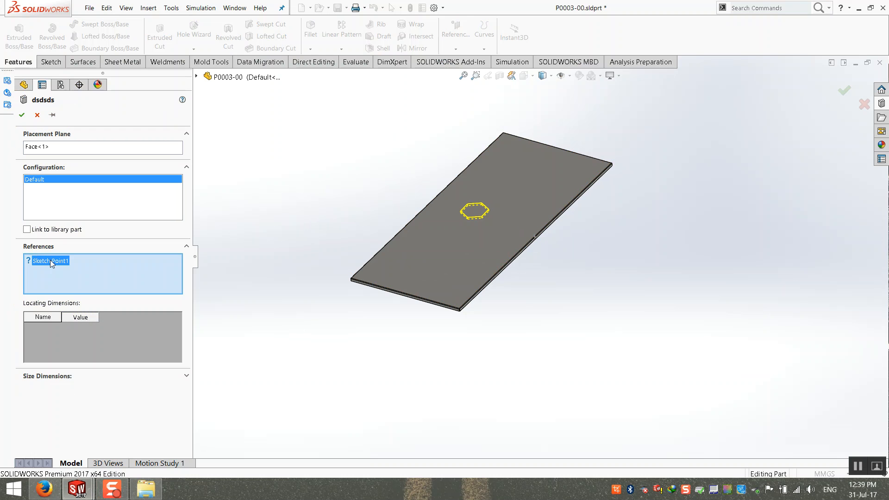
scroll(483, 227, "down", 3)
left_click(37, 115)
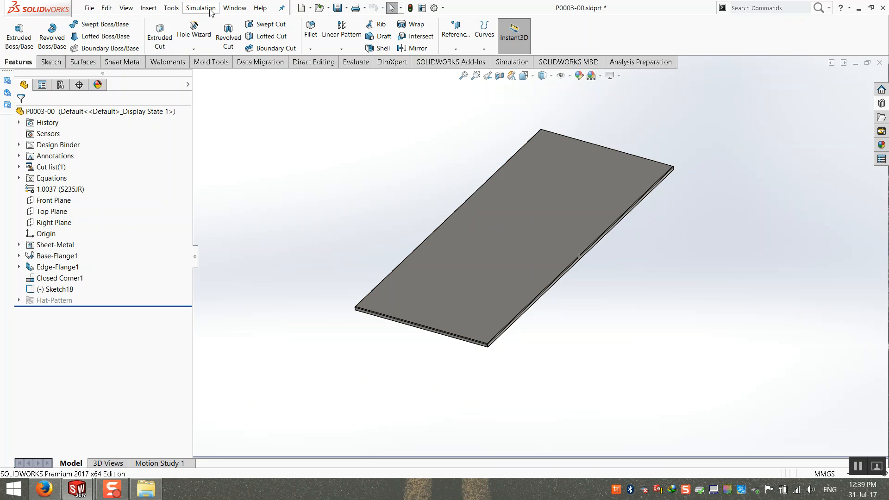
left_click(235, 8)
In the dsdsds part, sketch two points on the Top Plane, one at the origin.
left_click(250, 121)
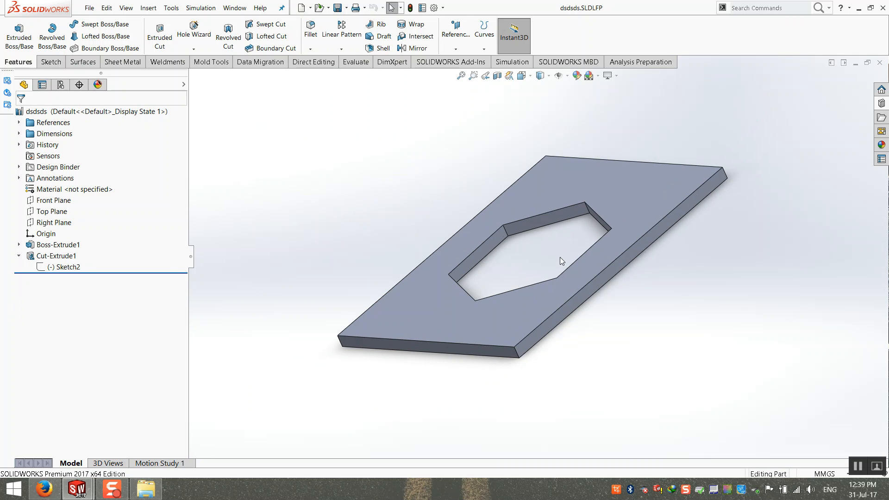
right_click(66, 269)
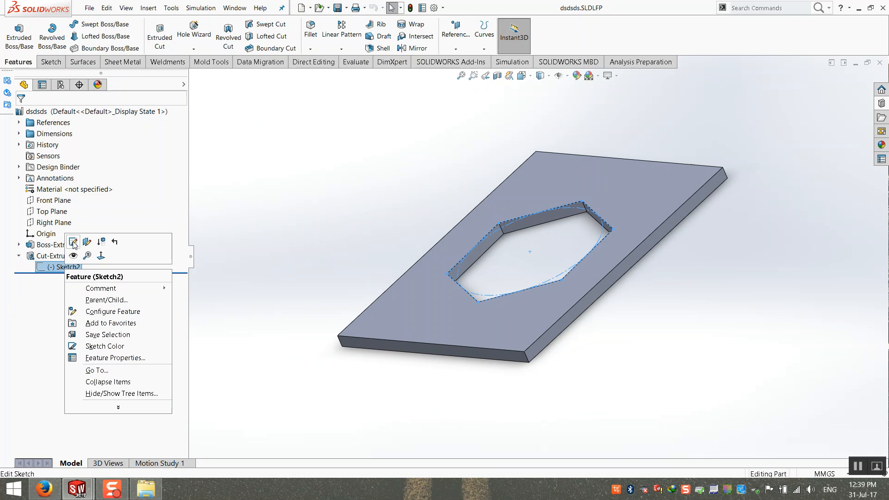
left_click(318, 210)
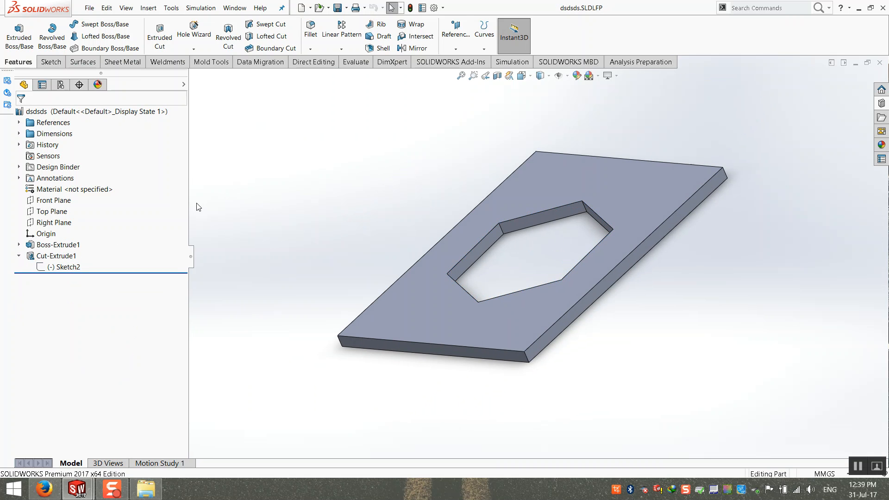
left_click(52, 211)
left_click(51, 62)
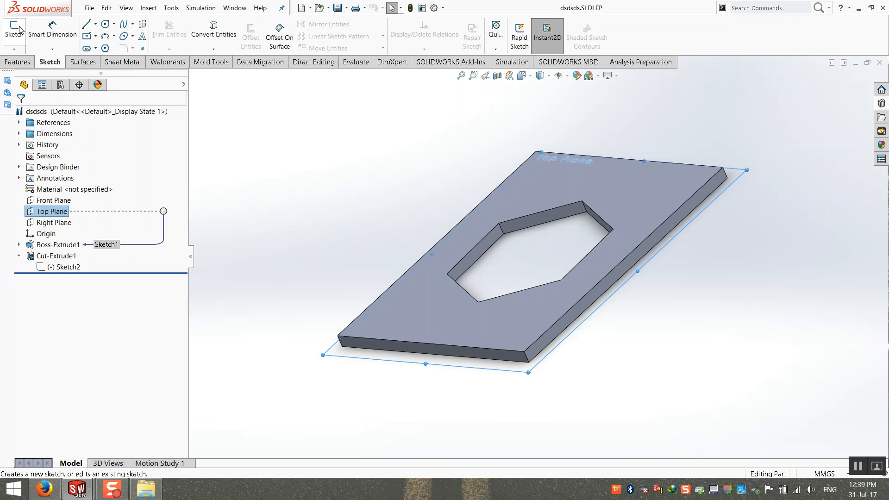
left_click(18, 29)
left_click(142, 48)
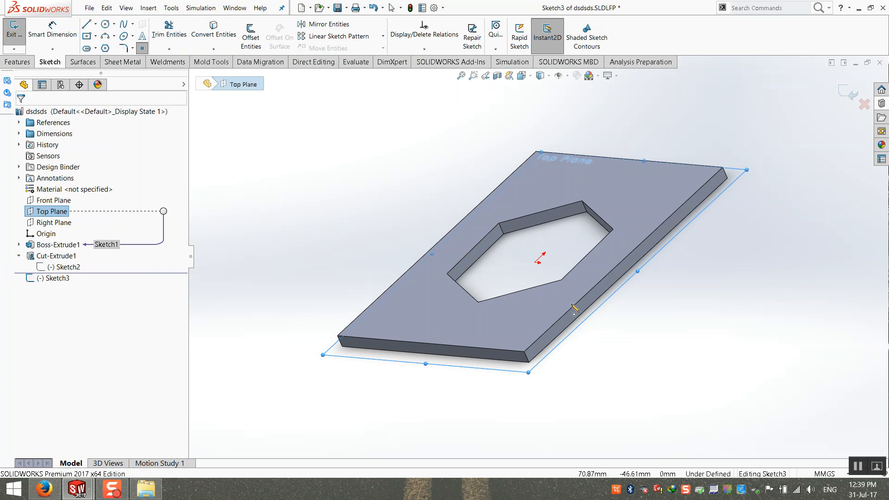
left_click(535, 263)
left_click(21, 115)
left_click(329, 157)
left_click(850, 93)
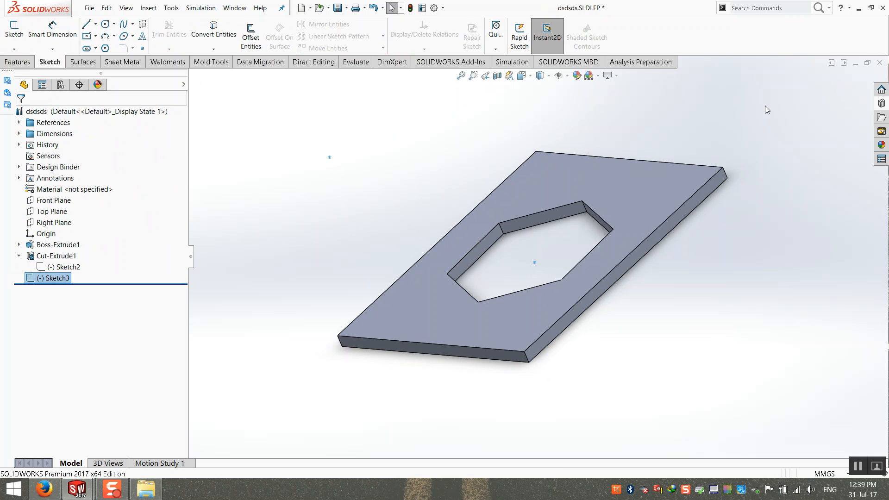
left_click(408, 153)
Move Sketch3 above Cut-Extrude1 in the feature tree.
left_click(19, 257)
left_click_drag(41, 273, 52, 255)
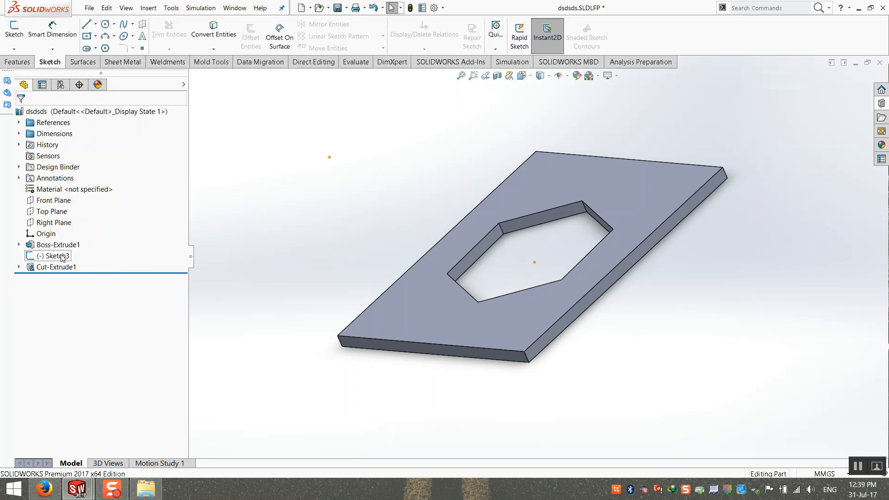
left_click(55, 256)
left_click(53, 267, "ctrl")
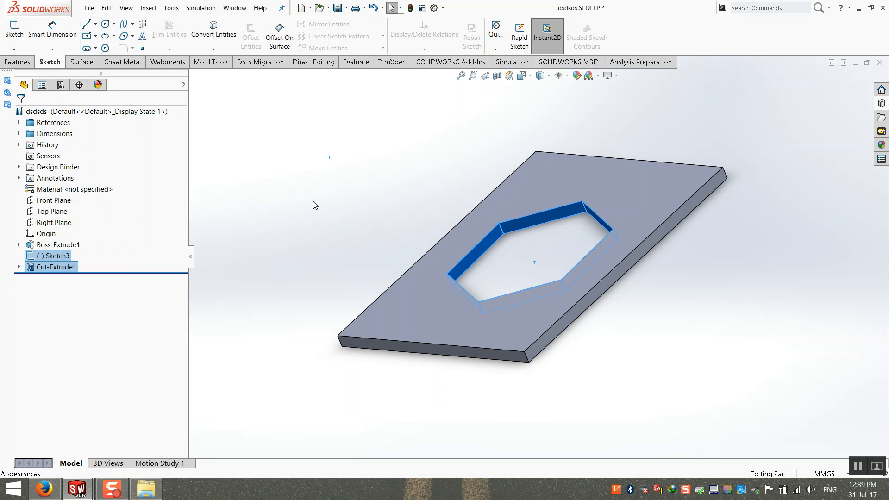
Save the library part as dfdfsdfsdfs.SLDLFP and close it.
left_click(89, 7)
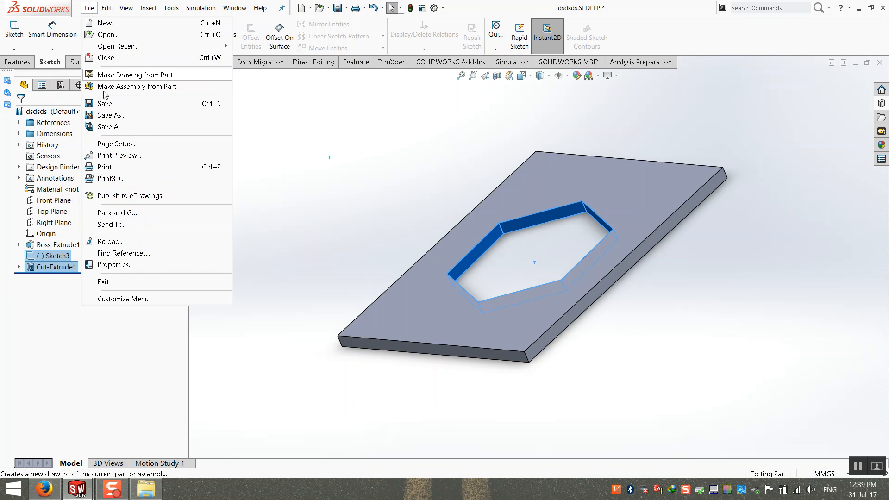
left_click(116, 116)
left_click(384, 262)
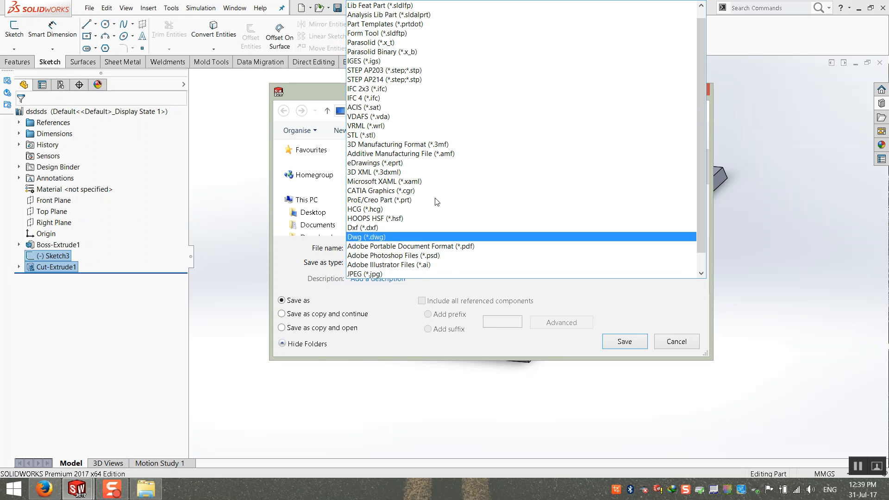
left_click(427, 6)
left_click(440, 248)
left_click(506, 245)
left_click(548, 243)
type("dfdfsdfsdfsfdfs")
left_click(624, 341)
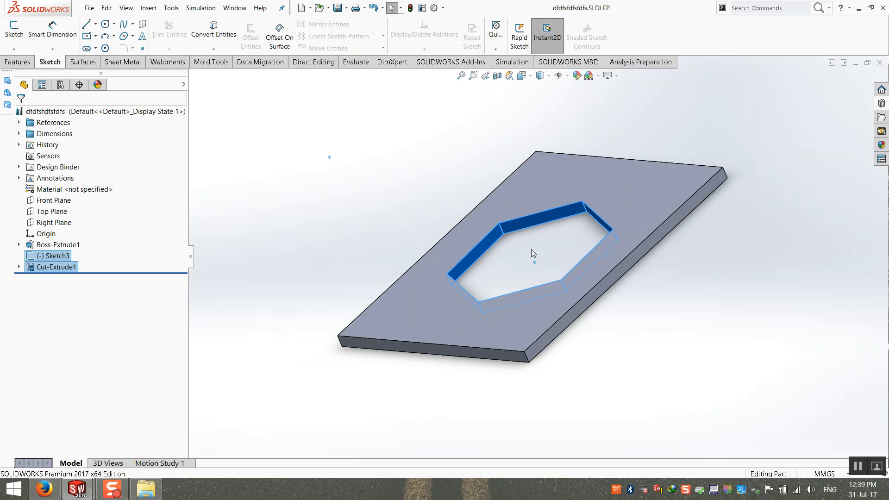
left_click(667, 146)
left_click(880, 62)
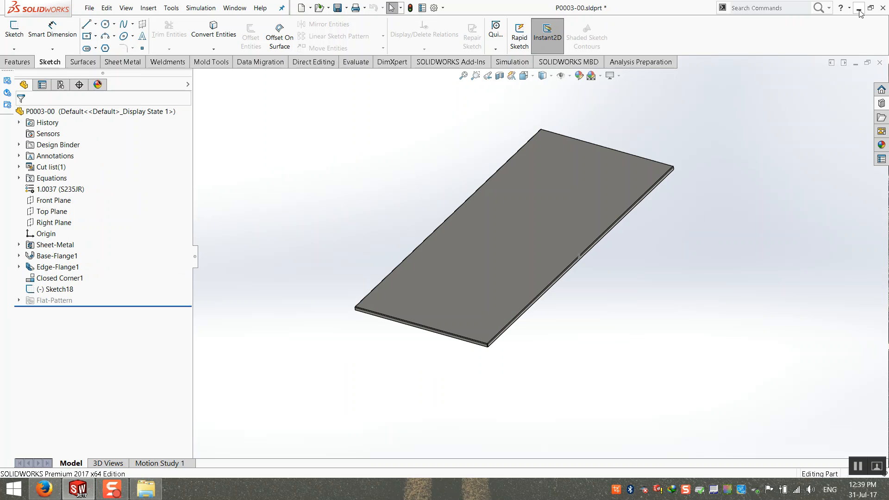
Drag the hexagon library feature file from the desktop onto the plate and confirm its placement.
left_click(234, 10)
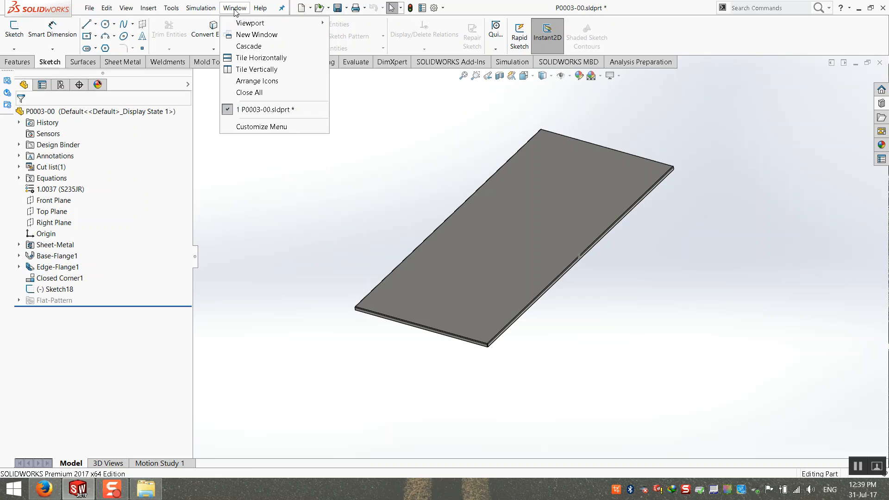
left_click(338, 189)
left_click(859, 8)
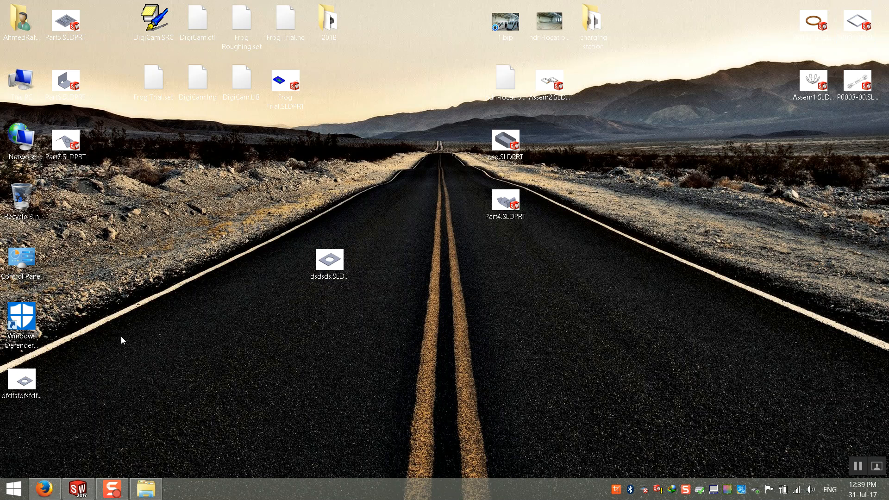
left_click_drag(17, 384, 496, 229)
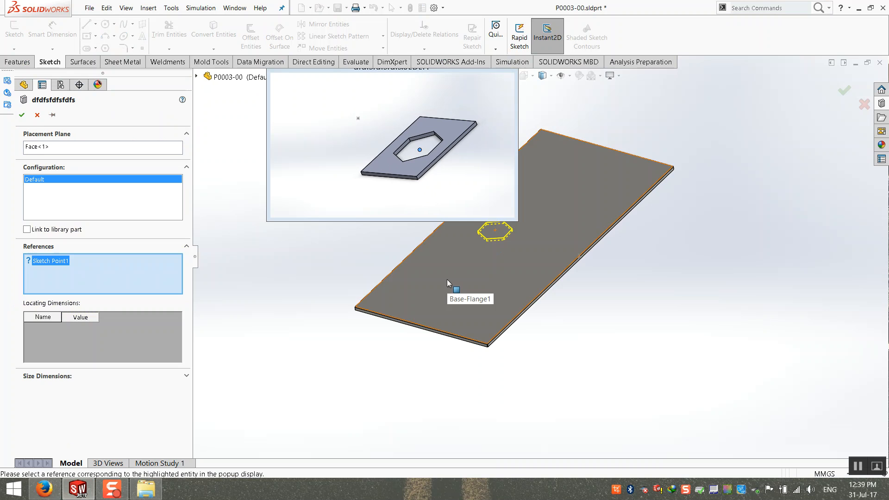
left_click(422, 150)
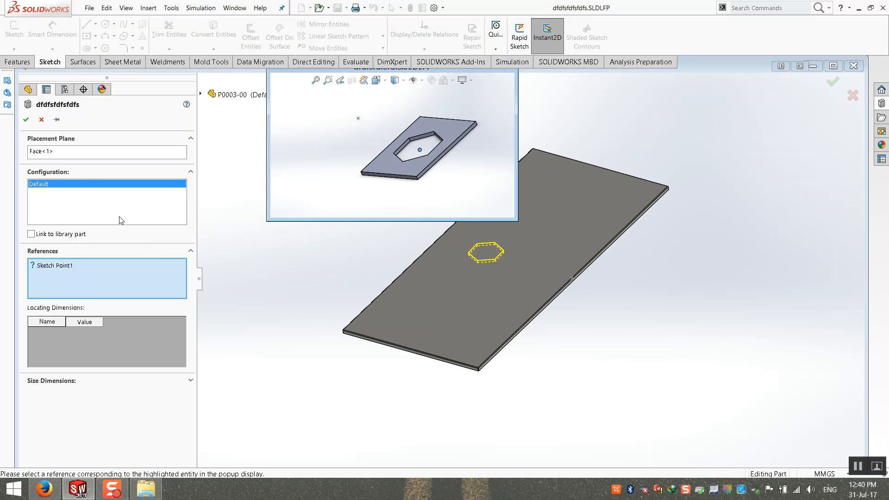
left_click(461, 297)
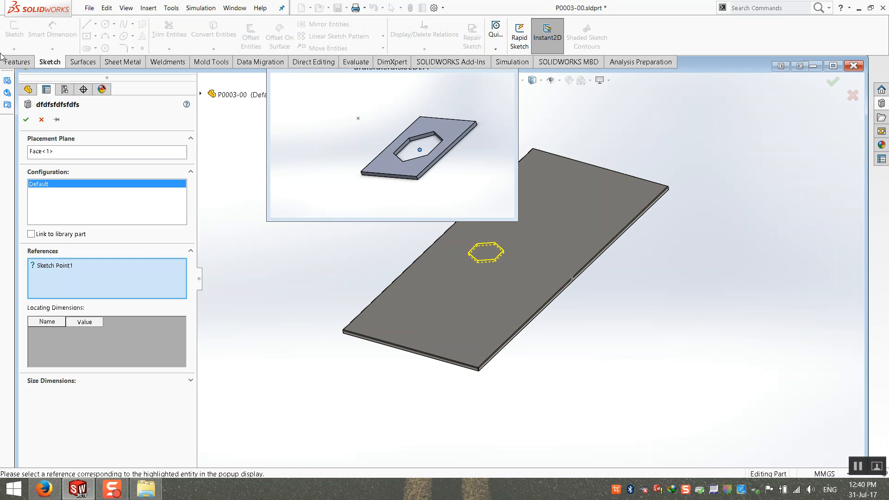
left_click(26, 120)
left_click(331, 147)
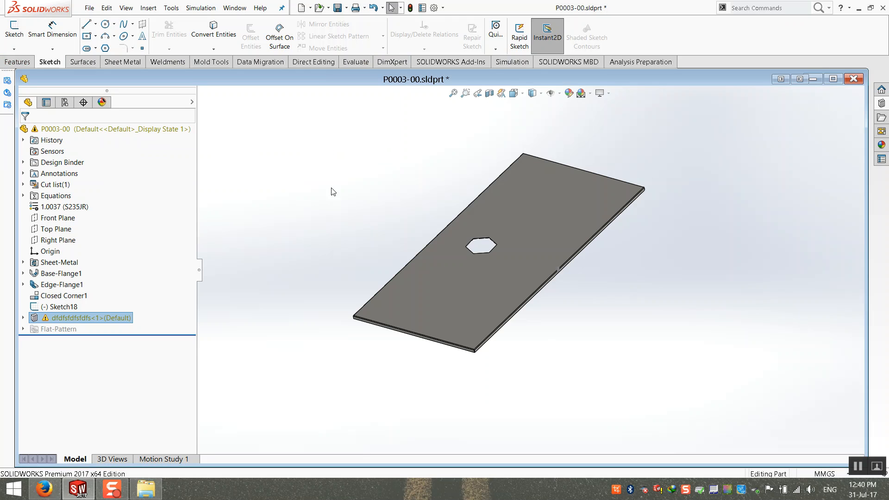
Delete the inserted hexagon library feature from the plate.
left_click(23, 317)
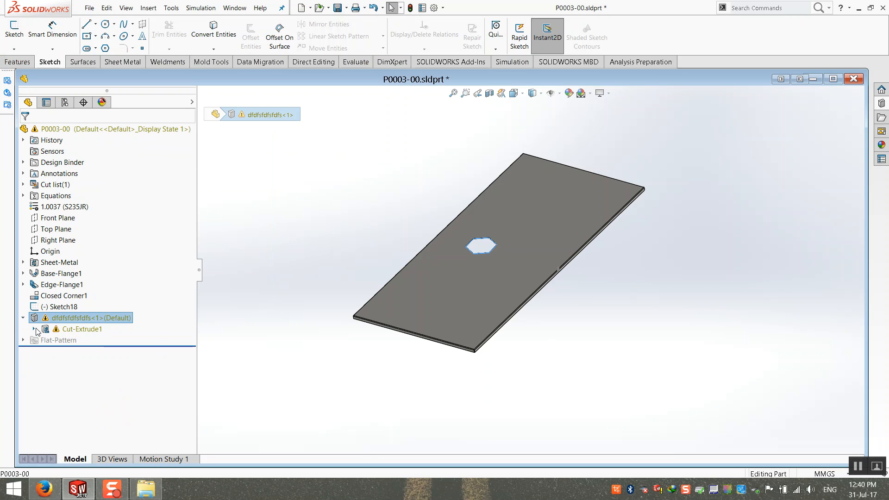
left_click(23, 318)
key("Delete")
key("Return")
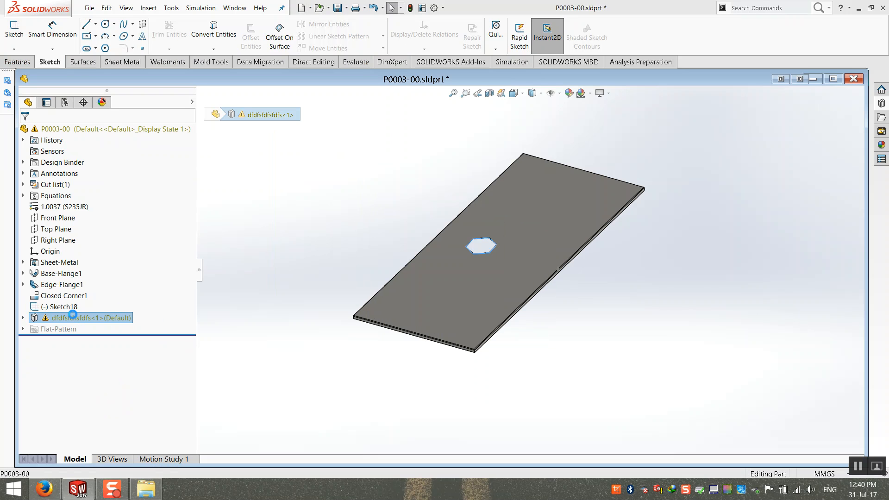
Create Sketch19 on the plate's top face containing a single sketch point.
left_click(73, 306)
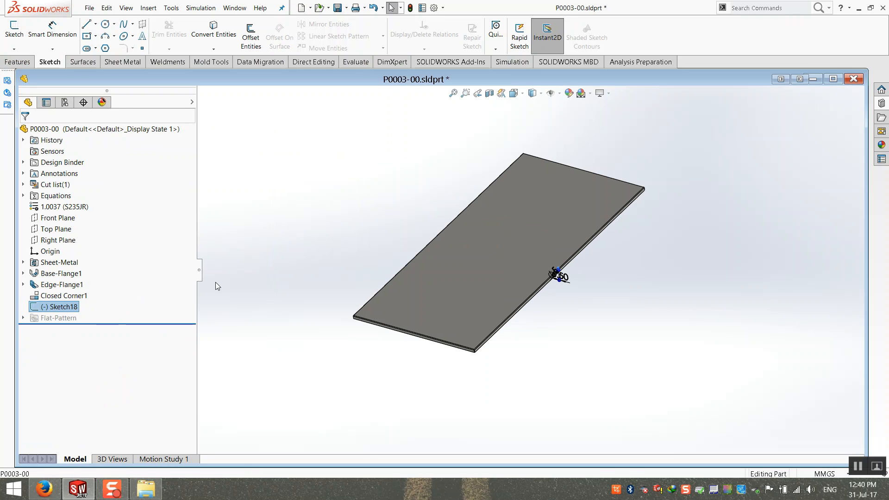
left_click(298, 194)
double_click(374, 81)
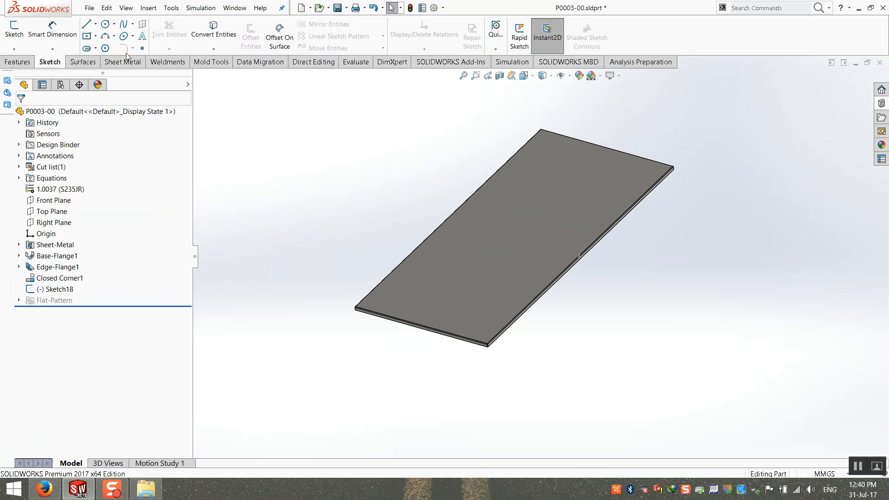
left_click(14, 27)
left_click(860, 96)
left_click(17, 32)
left_click(498, 271)
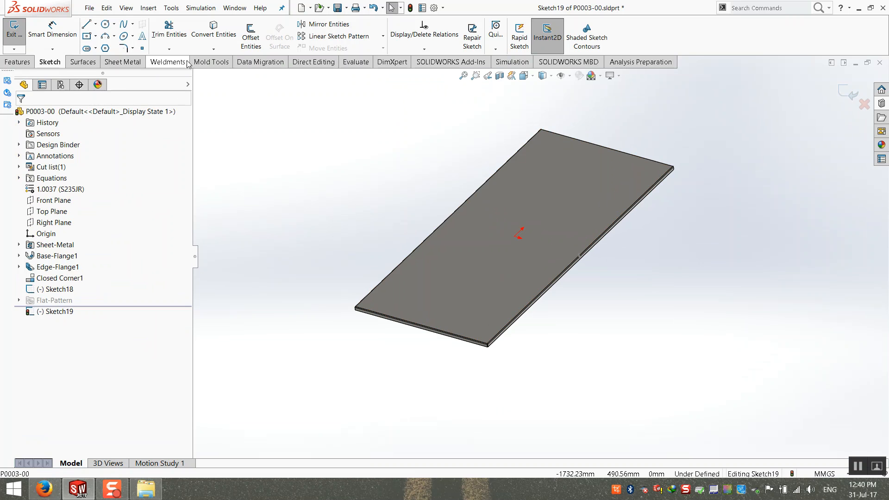
left_click(143, 47)
left_click(503, 205)
key("Escape")
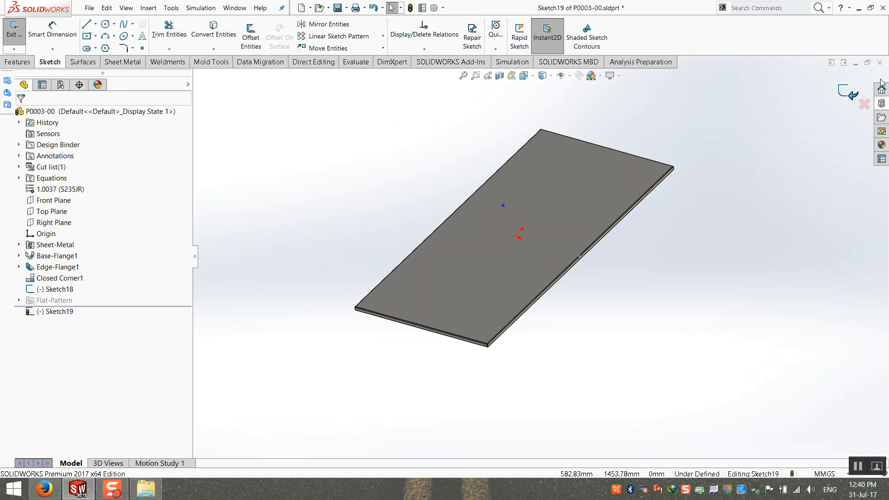
left_click(848, 92)
left_click(757, 193)
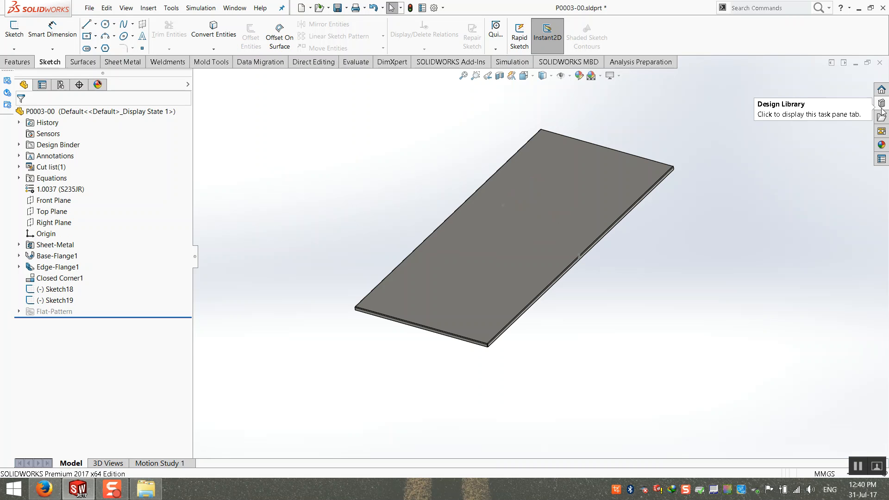
Insert the hexagon library feature from the desktop .SLDLFP onto the plate face as a cut.
left_click(148, 494)
left_click(148, 494)
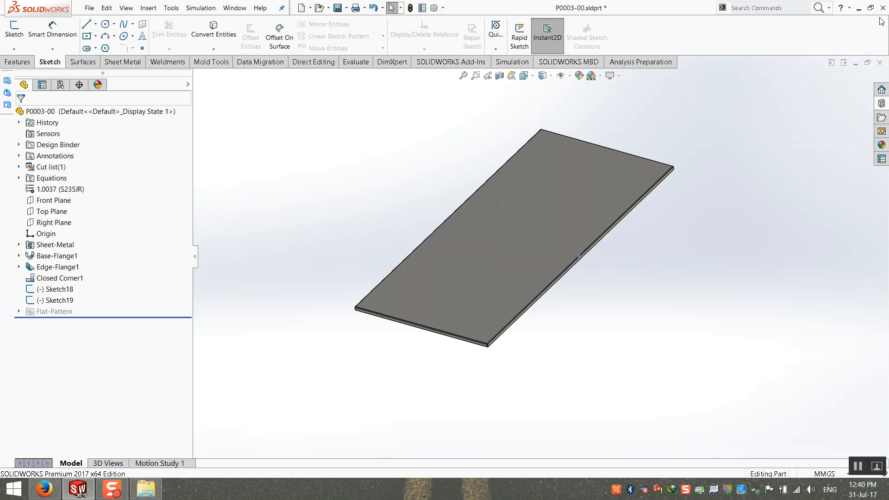
left_click(855, 6)
left_click_drag(198, 320, 475, 191)
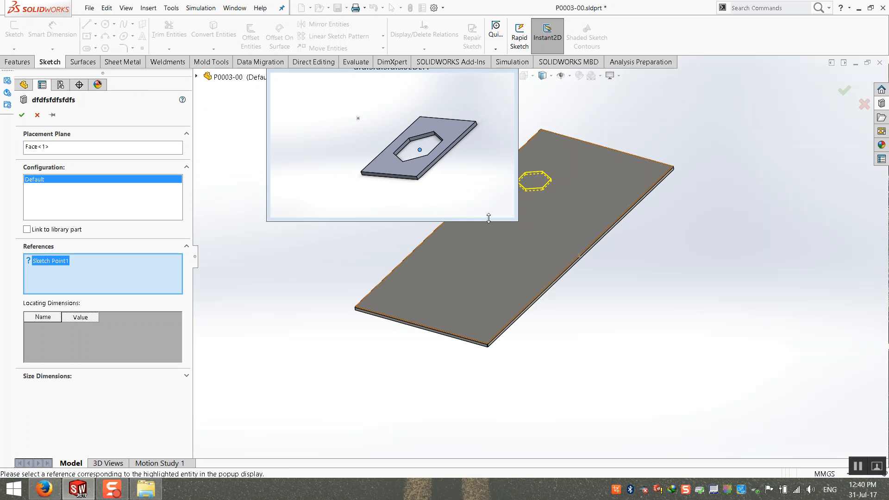
scroll(658, 226, "down", 2)
left_click(672, 237)
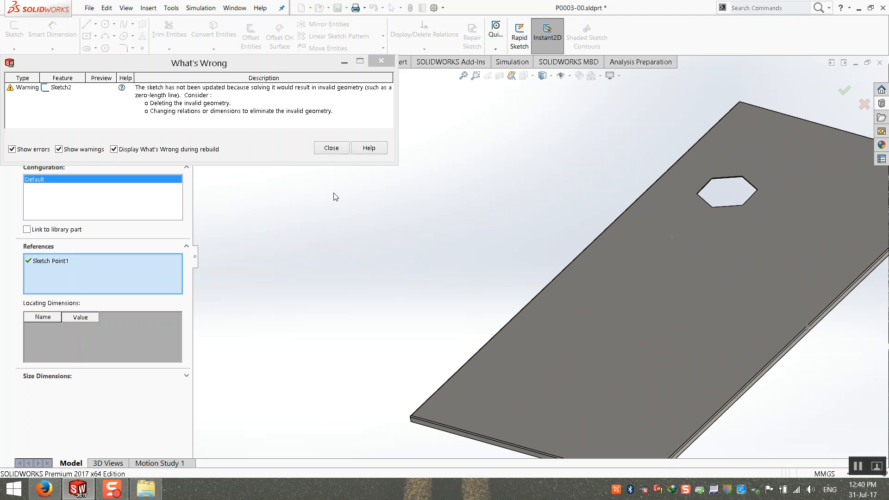
left_click(320, 152)
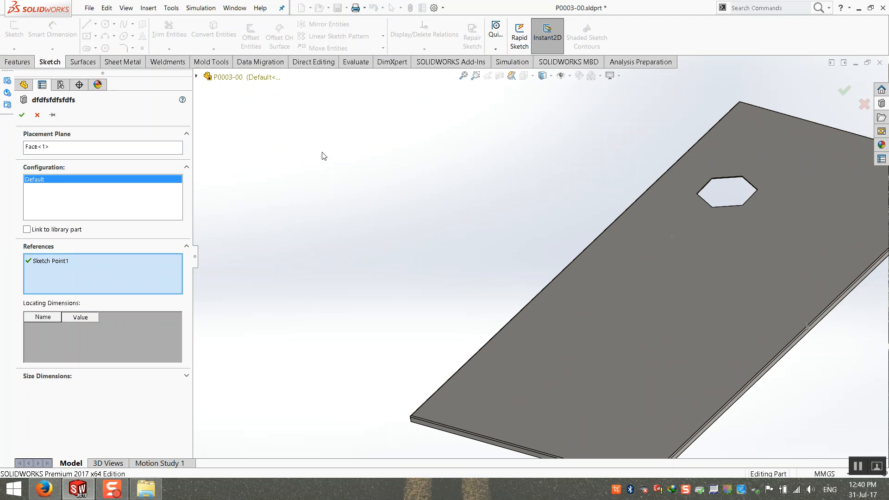
left_click(21, 115)
Review the What's Wrong warnings for the library feature's Cut-Extrude1.
left_click(19, 312)
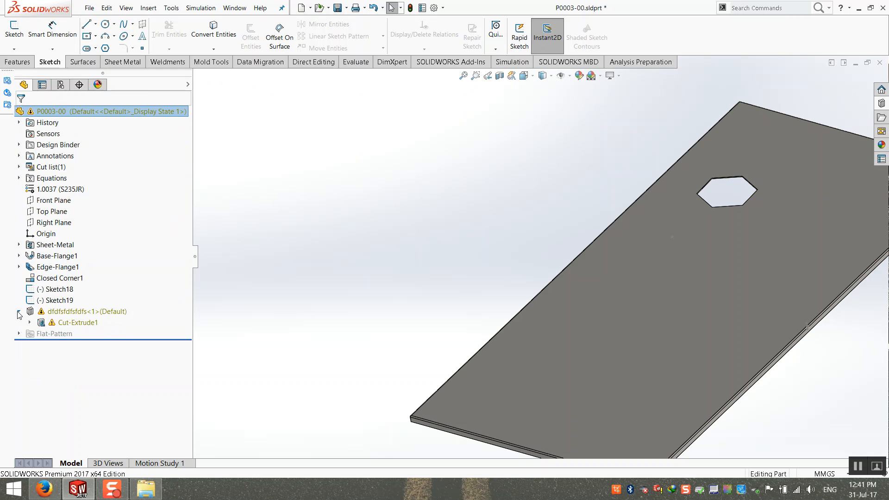
left_click(33, 324)
right_click(34, 327)
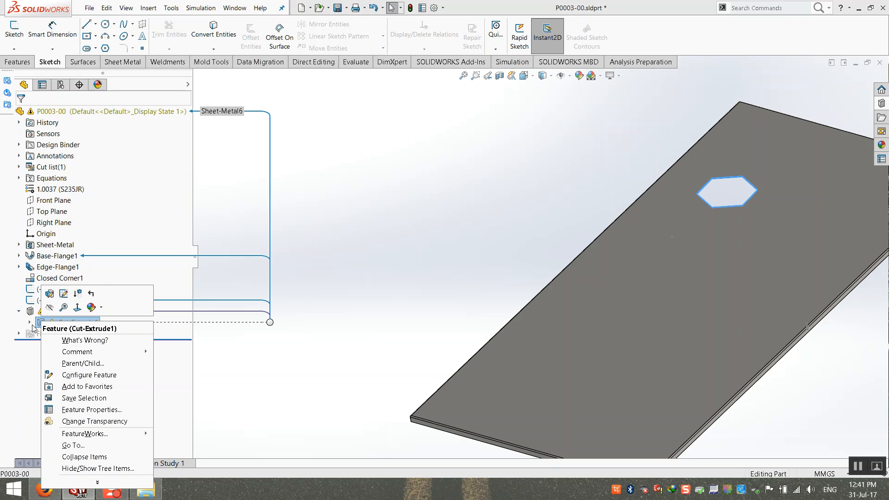
left_click(74, 340)
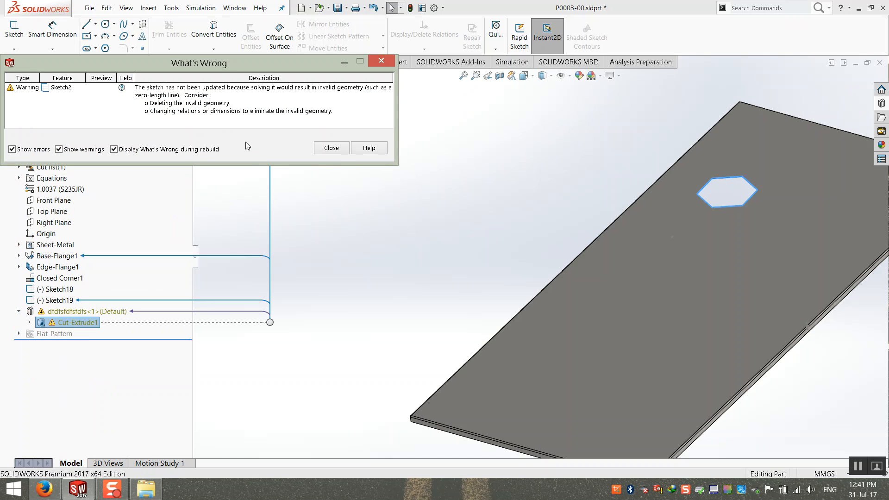
left_click(332, 148)
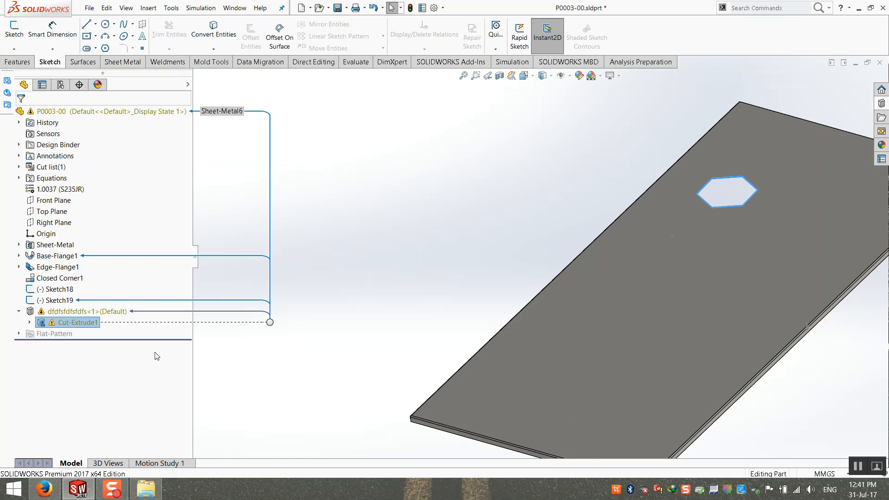
left_click(94, 315)
right_click(93, 316)
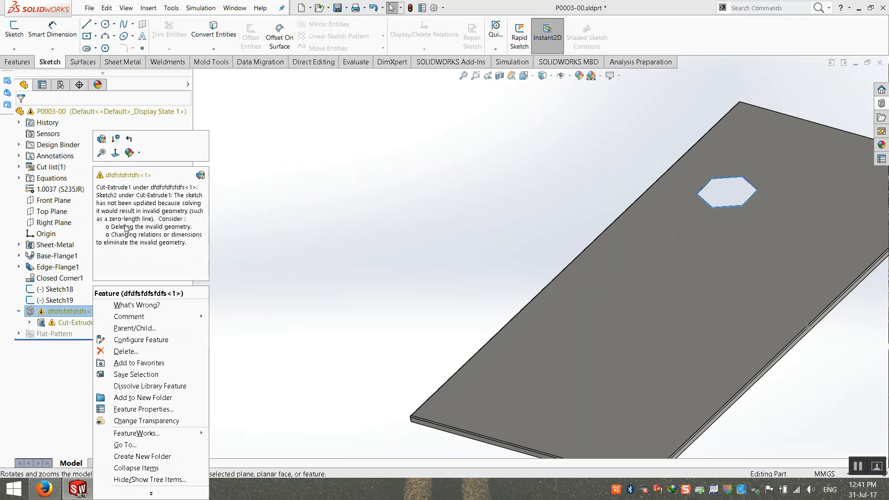
left_click(18, 313)
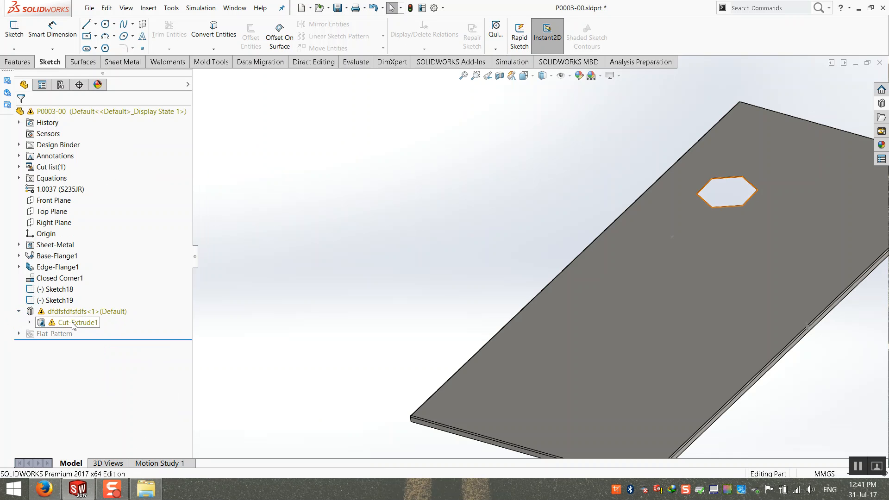
Delete the conflicting Coincident relation at the hexagon centre in Sketch2 and rebuild the cut.
left_click(41, 323)
left_click(29, 322)
left_click(70, 311)
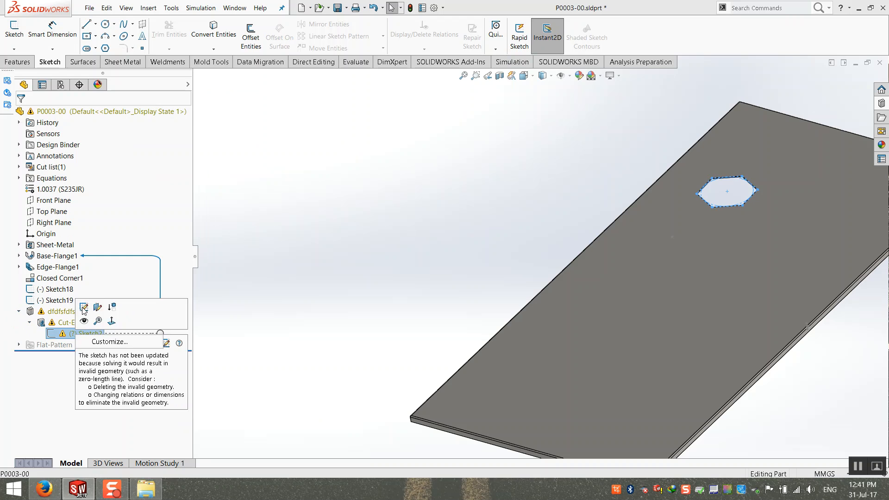
scroll(757, 188, "down", 5)
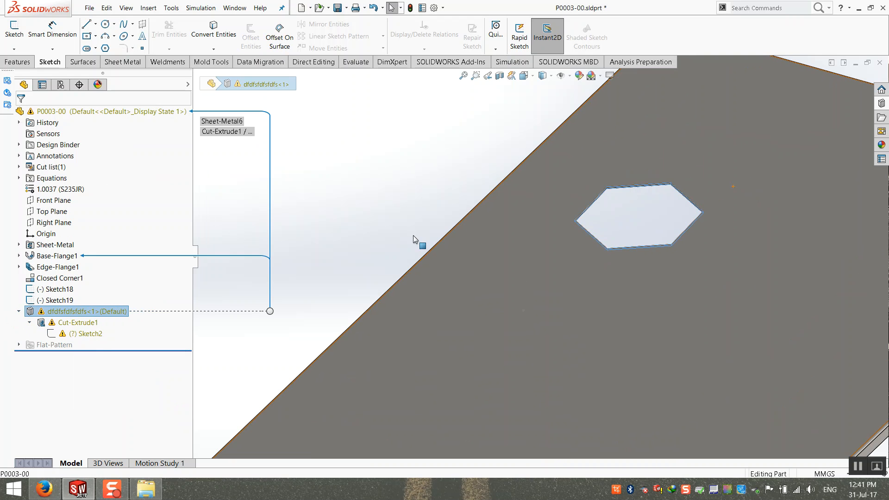
left_click(95, 333)
right_click(85, 334)
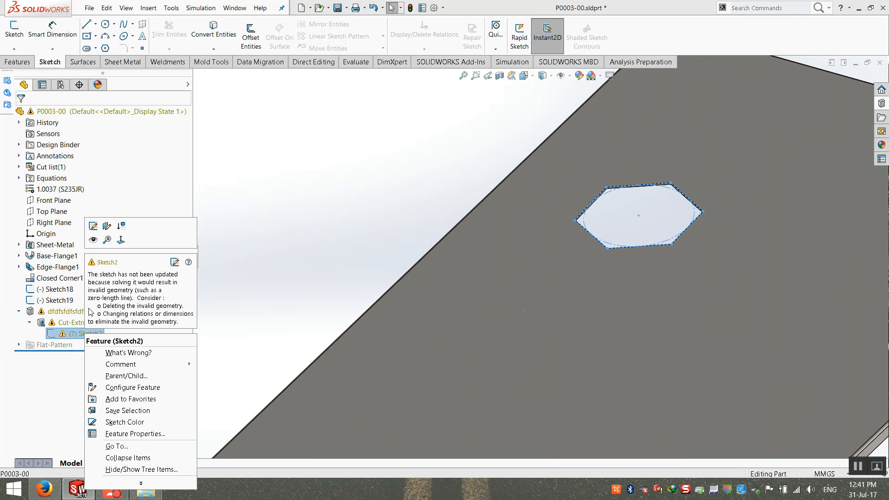
left_click(92, 226)
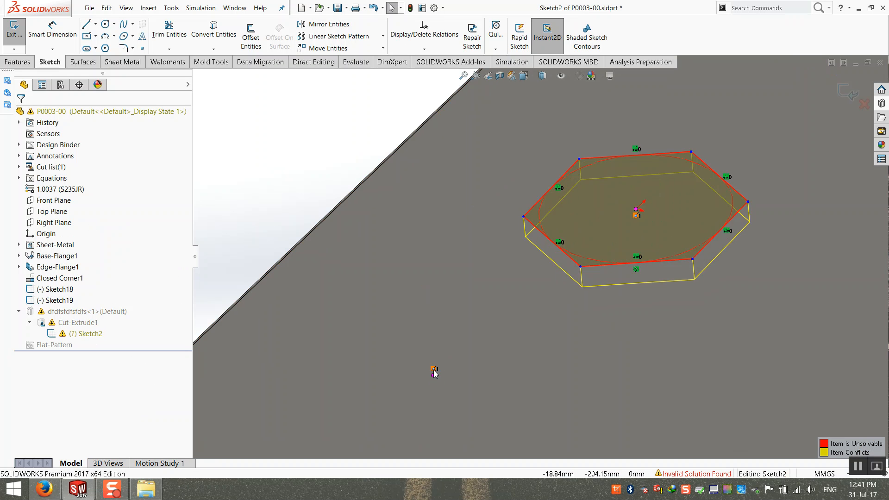
left_click(434, 370)
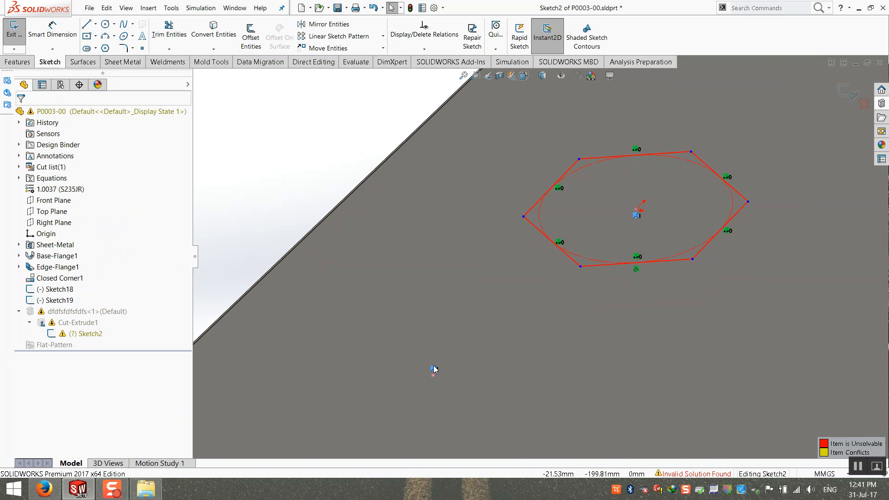
key("Delete")
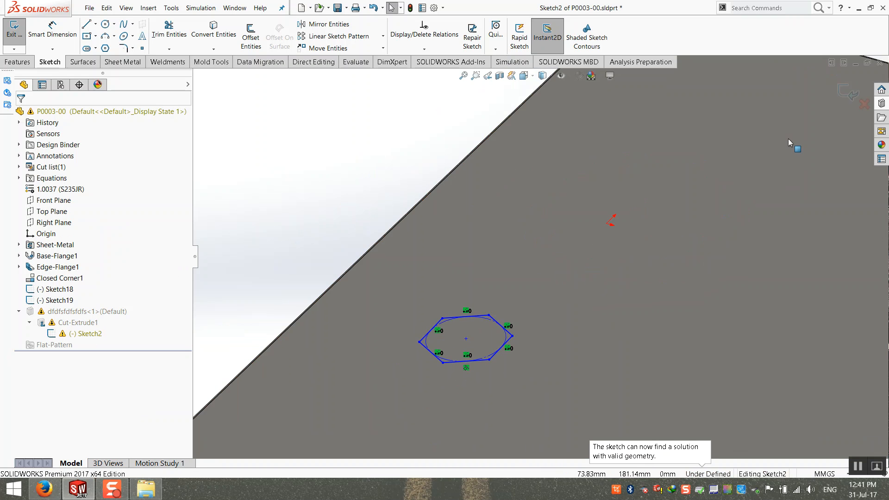
left_click(846, 89)
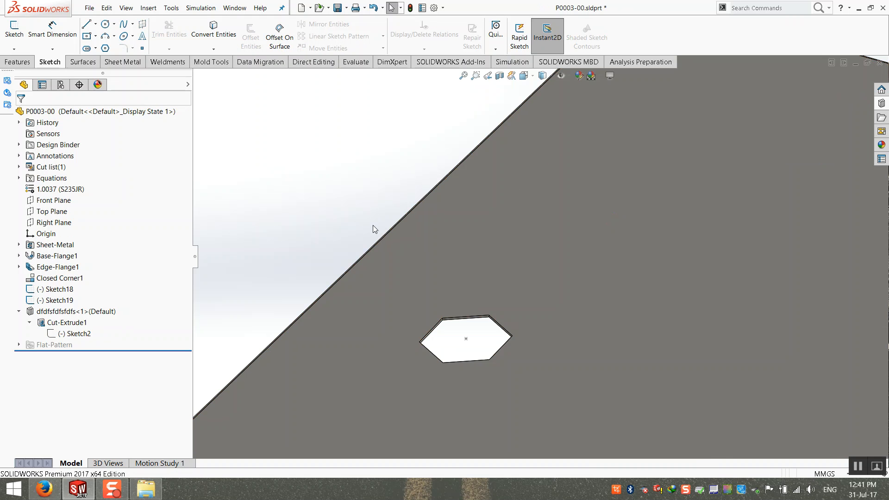
mouse_move(416, 275)
middle_mouse_down()
mouse_move(415, 305)
mouse_move(409, 291)
middle_mouse_up()
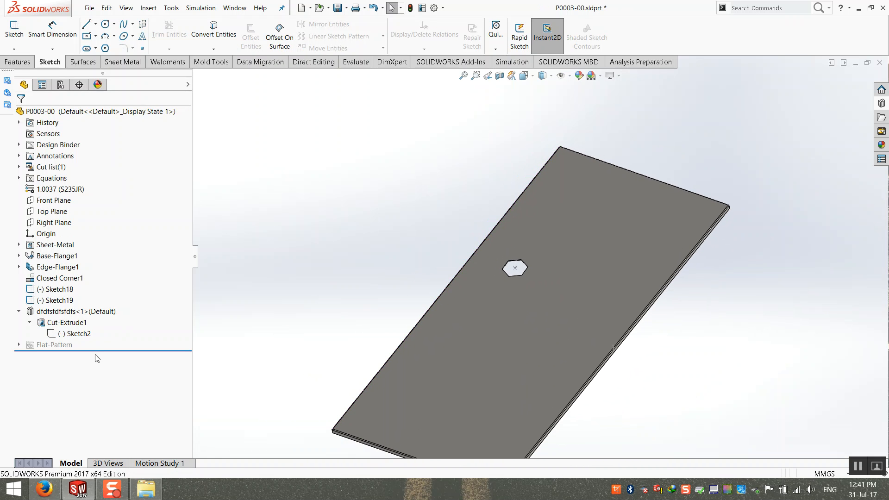
left_click(19, 312)
scroll(491, 273, "down", 2)
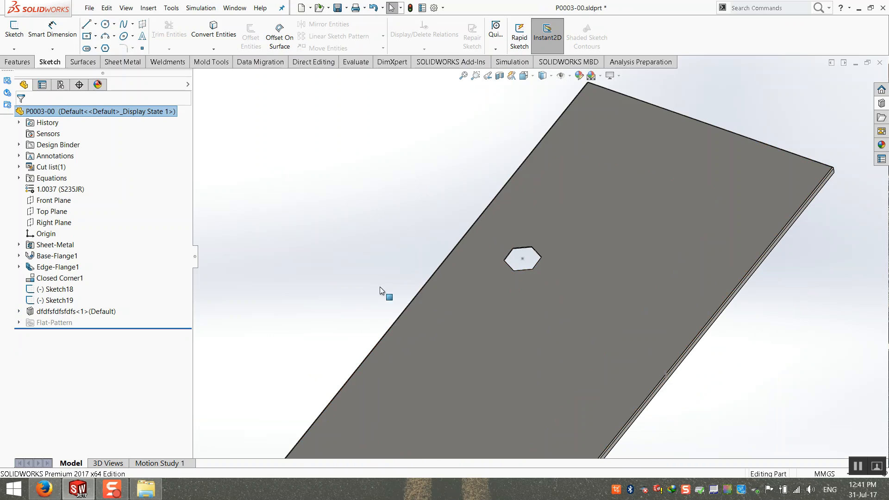
Cancel the pending library feature placement and open the hexagon cut .SLDLFP library part.
left_click(859, 8)
left_click_drag(198, 320, 244, 220)
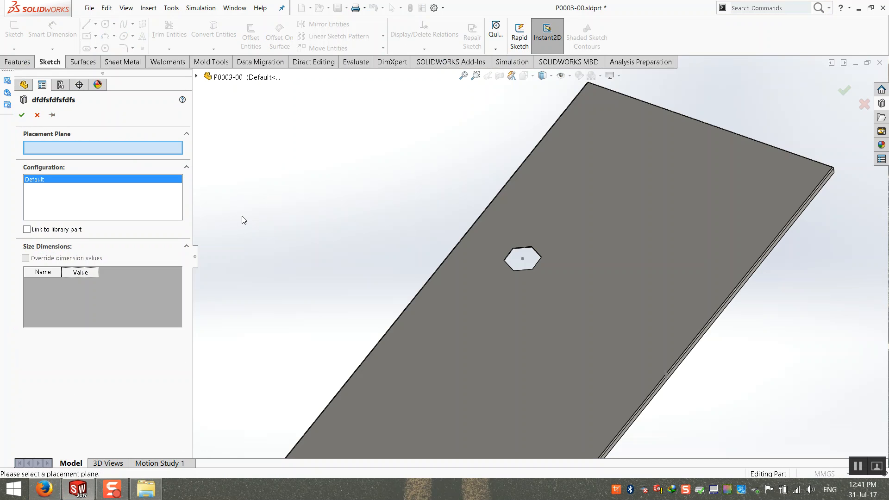
left_click(37, 115)
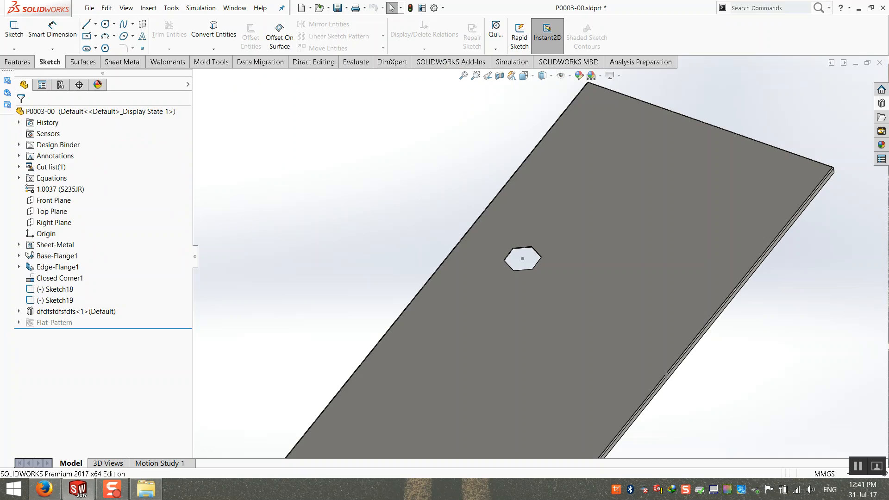
left_click(859, 8)
left_click_drag(197, 320, 491, 236)
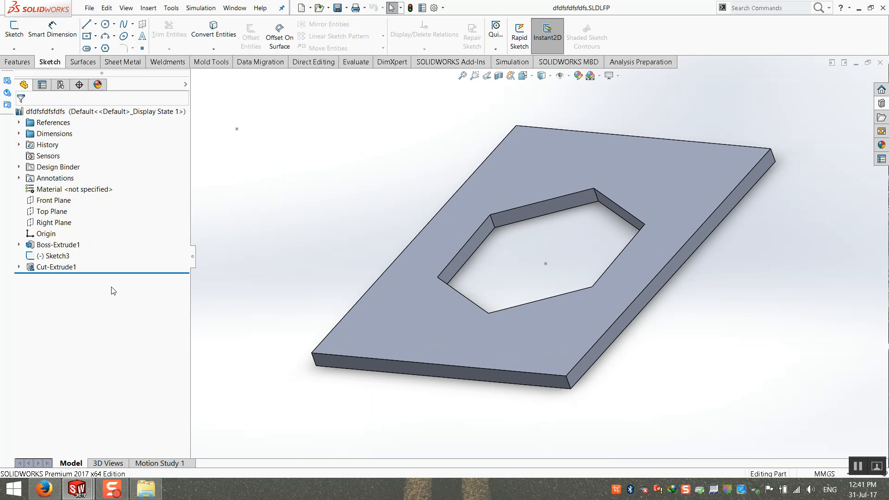
Move the hexagon's centre point in Sketch2 to a new position and rebuild the cut.
left_click(19, 267)
right_click(50, 278)
left_click(64, 250)
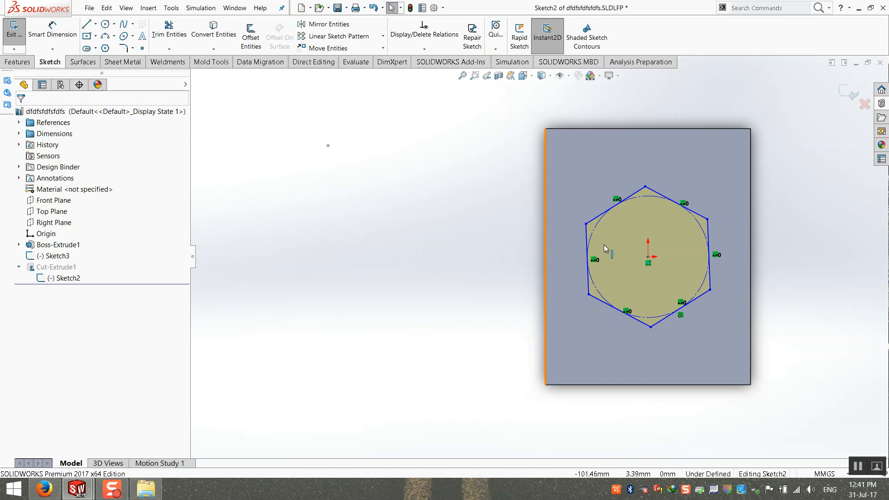
scroll(694, 267, "down", 5)
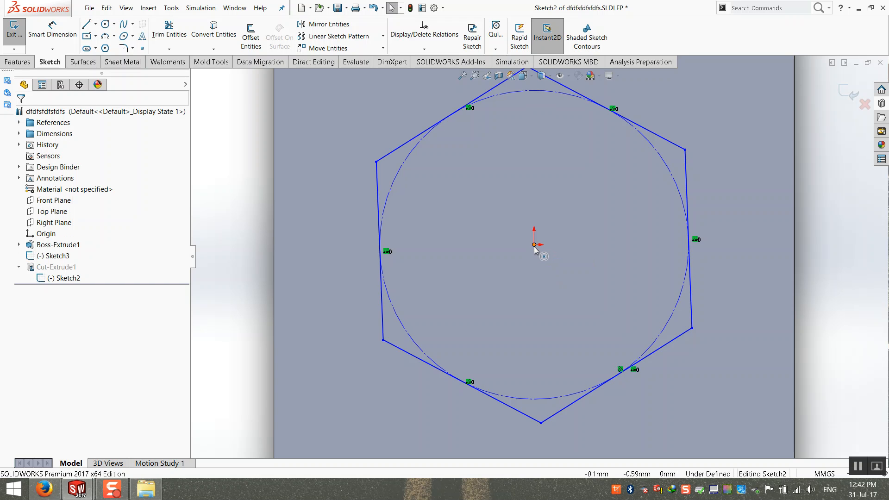
scroll(535, 249, "up", 3)
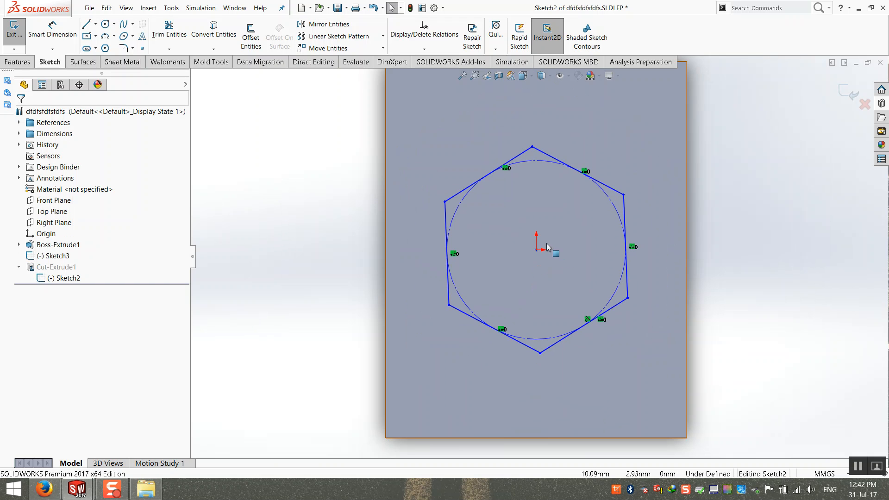
left_click(536, 250)
mouse_move(537, 251)
left_mouse_down()
mouse_move(547, 156)
mouse_move(478, 136)
mouse_move(568, 124)
mouse_move(552, 139)
mouse_move(596, 152)
mouse_move(576, 289)
mouse_move(509, 256)
mouse_move(614, 194)
mouse_move(611, 293)
mouse_move(526, 176)
mouse_move(493, 190)
mouse_move(516, 192)
left_mouse_up()
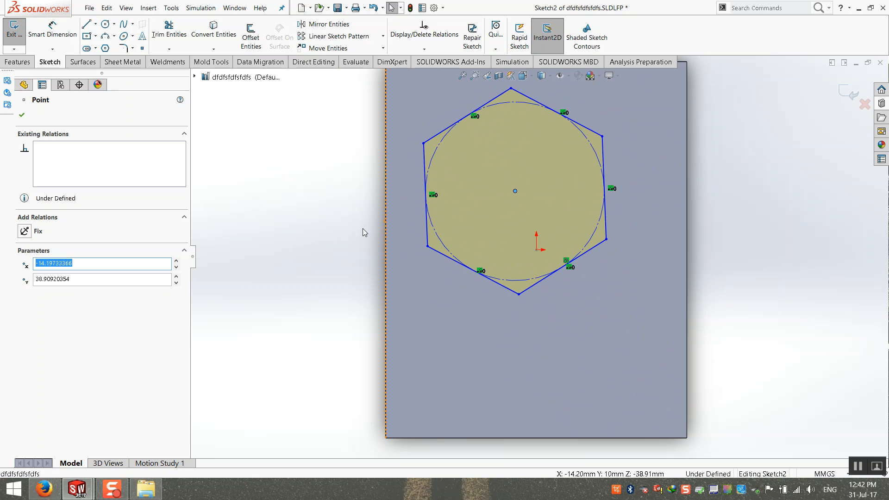
scroll(363, 228, "up", 2)
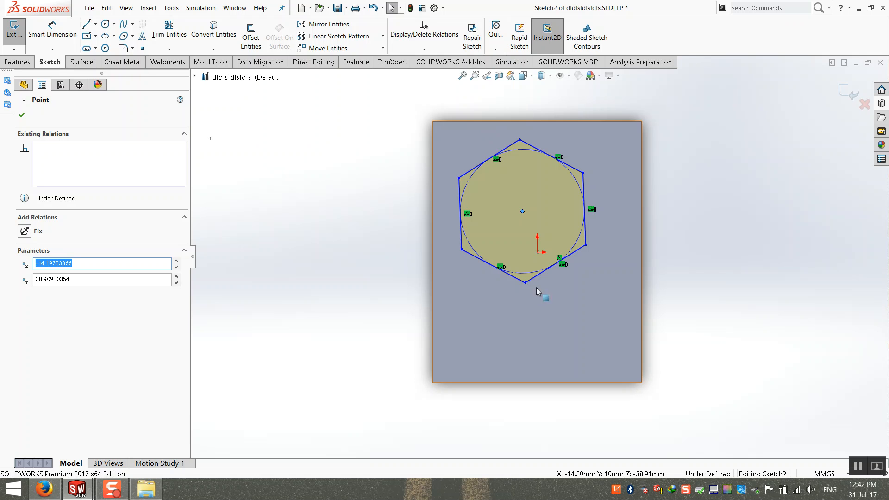
left_click_drag(523, 210, 525, 219)
left_click(824, 142)
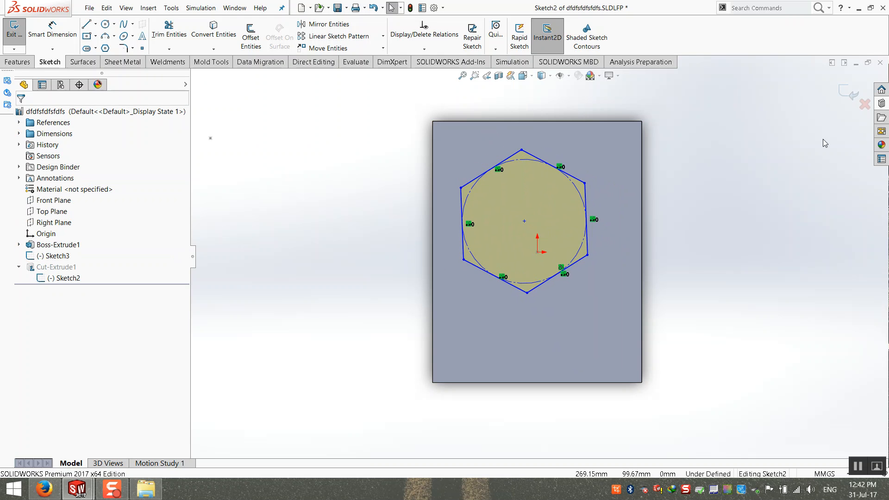
left_click(848, 93)
mouse_move(523, 305)
middle_mouse_down()
mouse_move(470, 219)
mouse_move(309, 211)
middle_mouse_up()
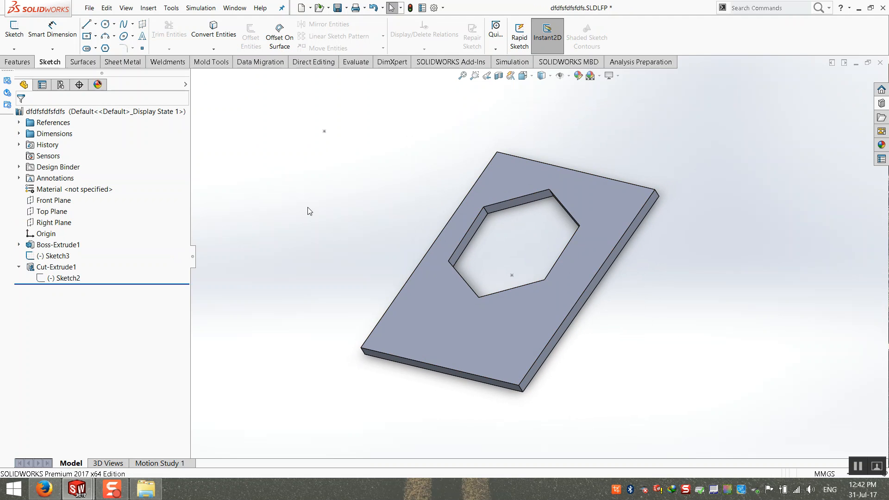
Delete the unused Sketch3 and select Cut-Extrude1 in the library part.
left_click(64, 255)
key("Delete")
key("Return")
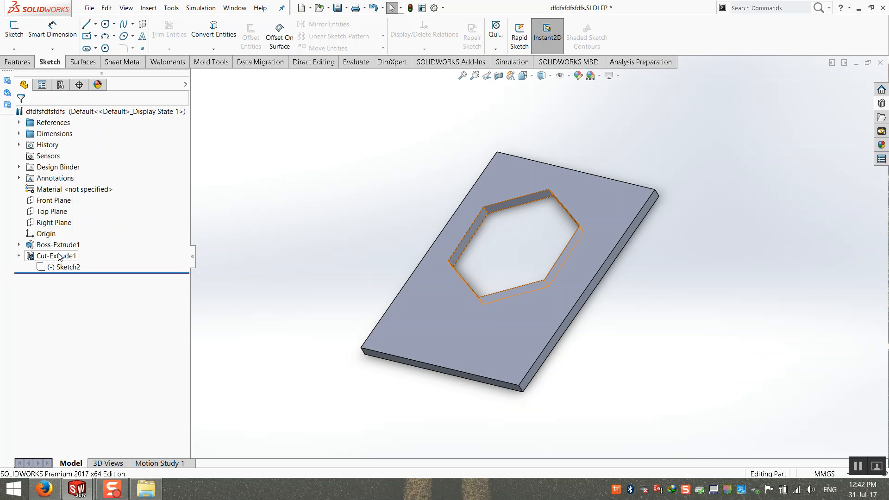
left_click(18, 256)
left_click(55, 256)
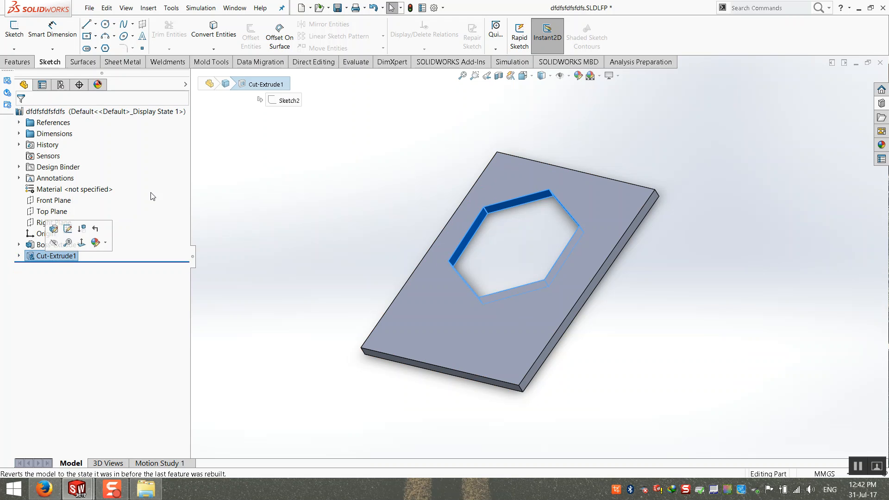
Save the library part as 'final' and close it.
left_click(89, 7)
left_click(116, 114)
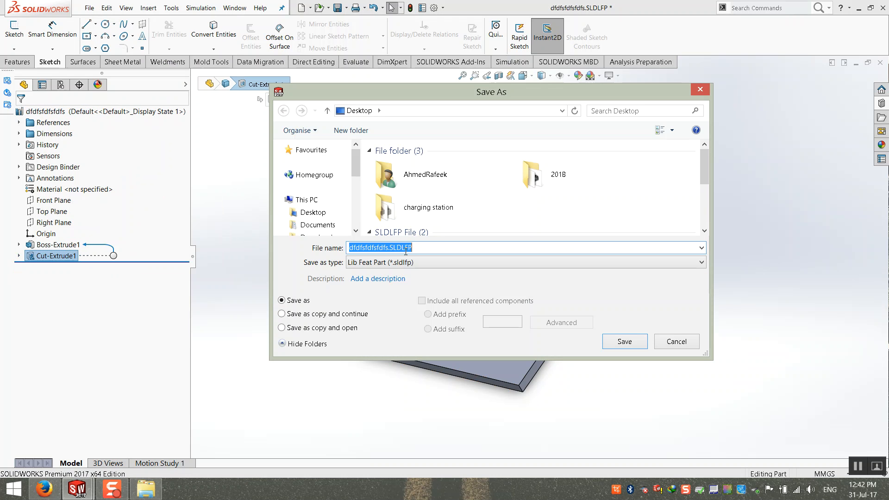
type("final")
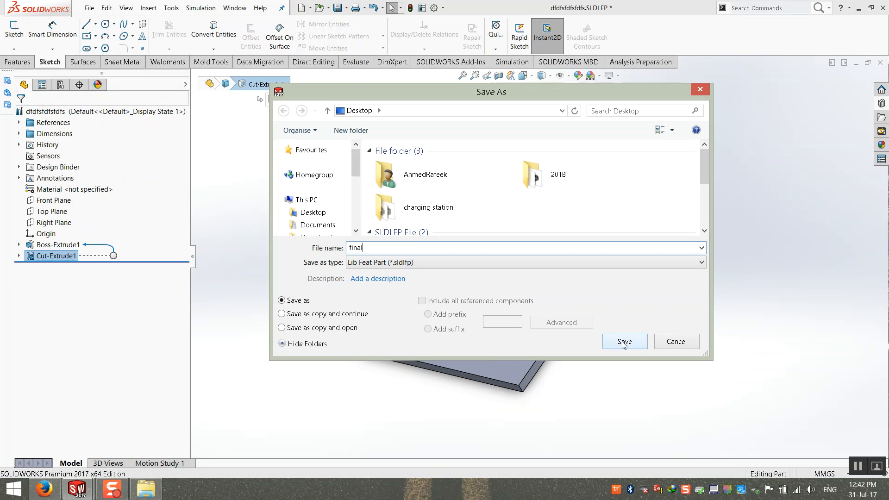
left_click(634, 340)
left_click(879, 65)
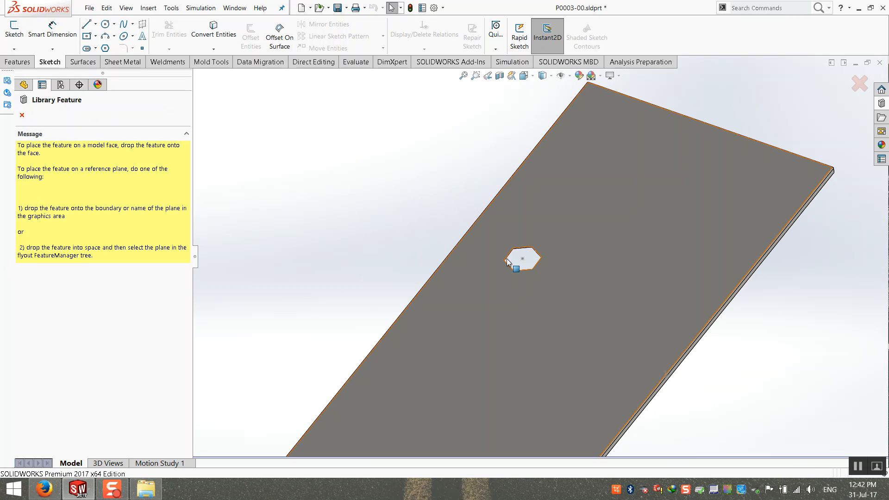
Cancel the placement and delete the old library hexagon feature and Sketch19 from P0003-00.
left_click(23, 116)
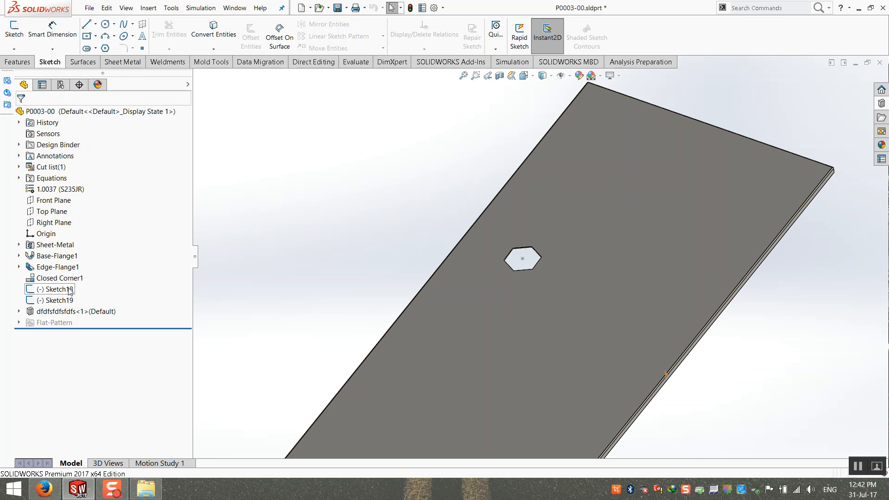
left_click(75, 312)
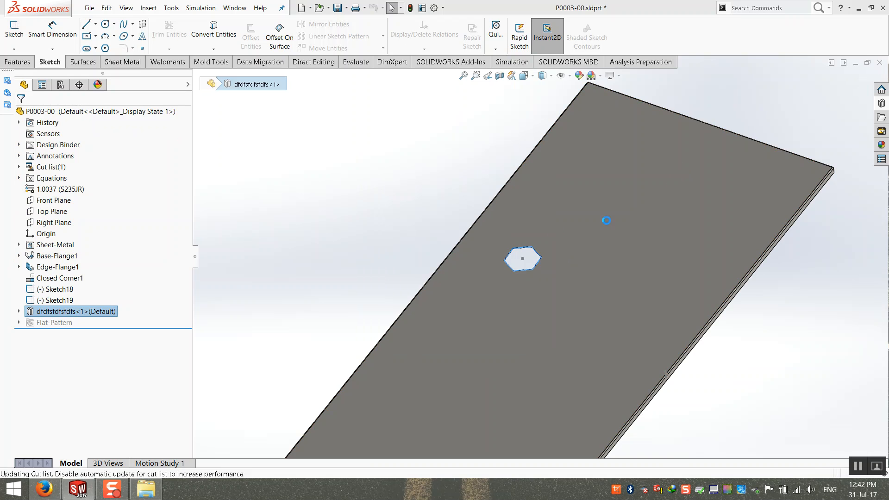
key("Delete")
left_click(58, 301)
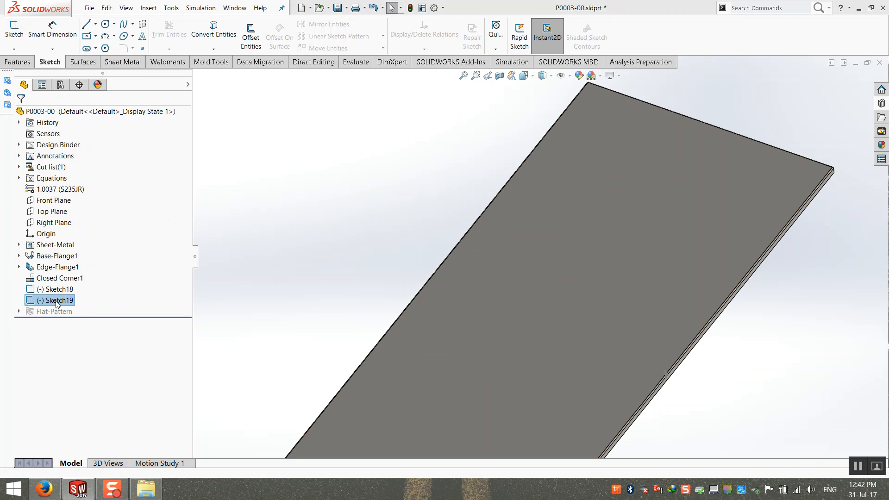
key("Delete")
Insert final.SLDLFP from the desktop onto the plate face as final<1>.
left_click(881, 105)
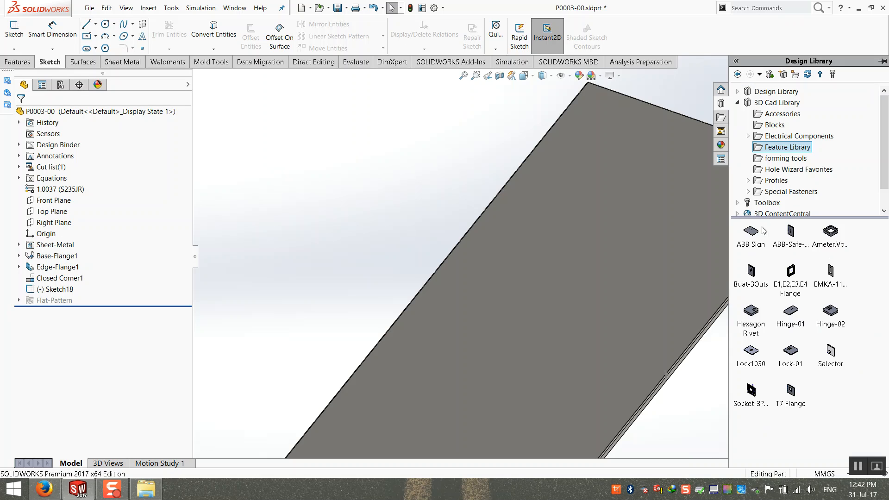
left_click(859, 8)
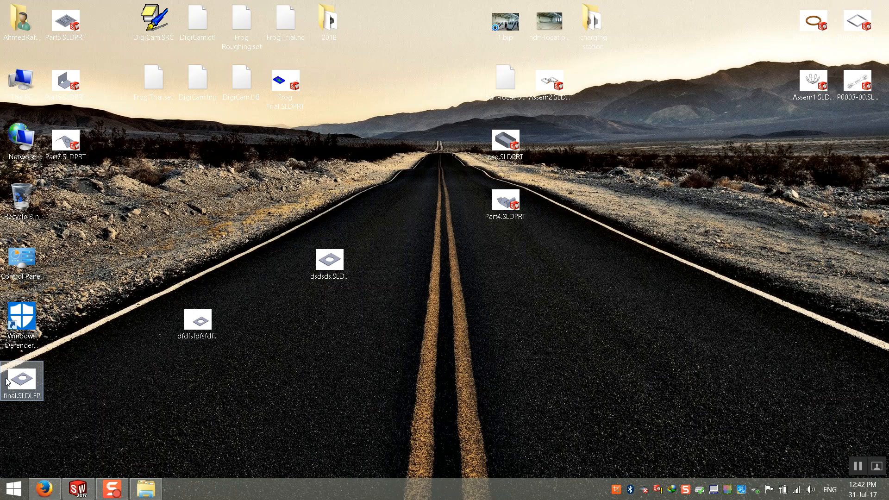
left_click_drag(13, 382, 582, 291)
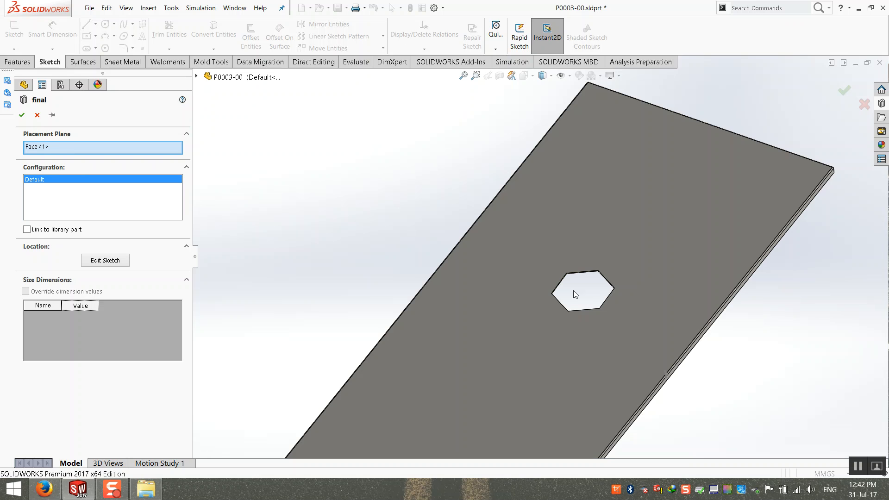
left_click(21, 115)
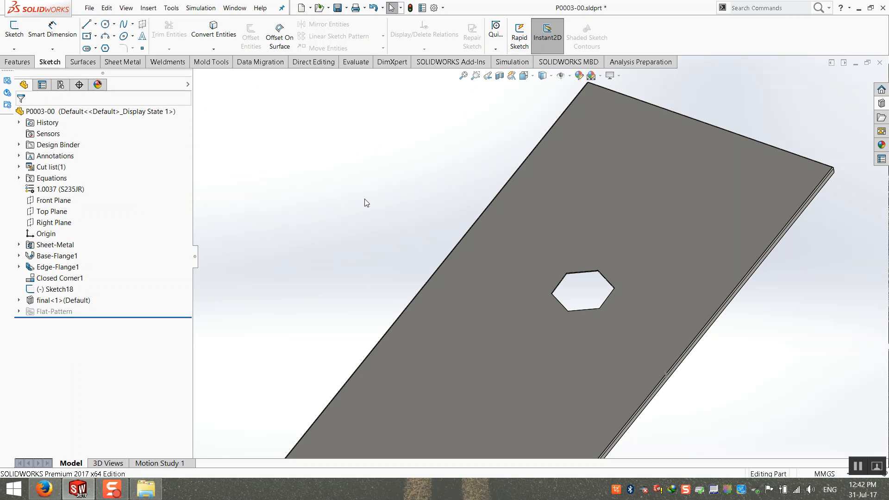
middle_click_drag(506, 240, 486, 209)
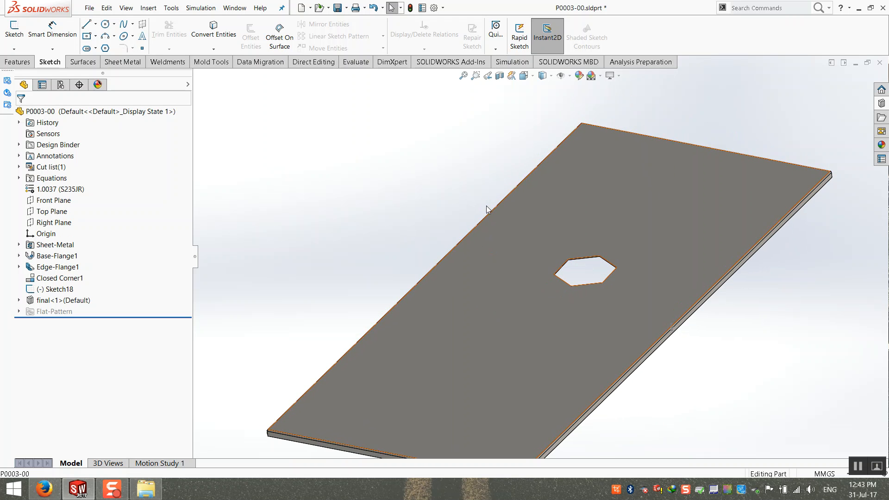
scroll(575, 244, "down", 1)
scroll(457, 198, "up", 3)
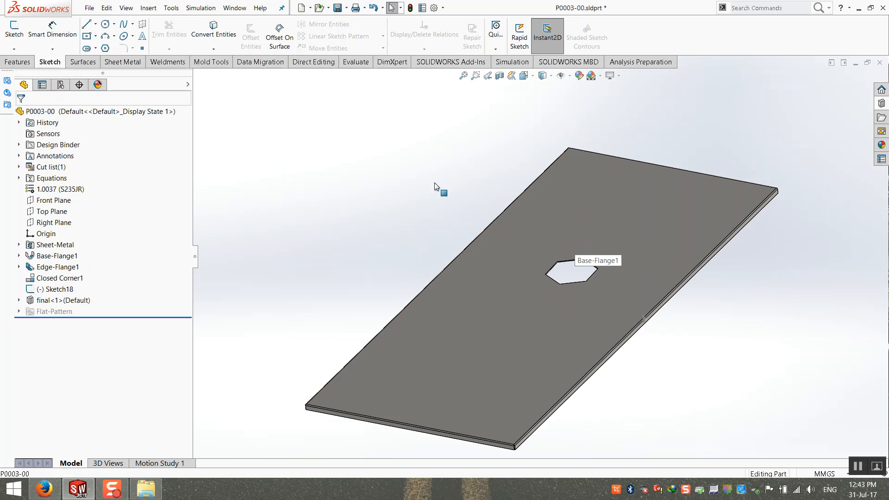
Delete the three .SLDLFP library part files from the desktop.
left_click(856, 62)
left_click(858, 8)
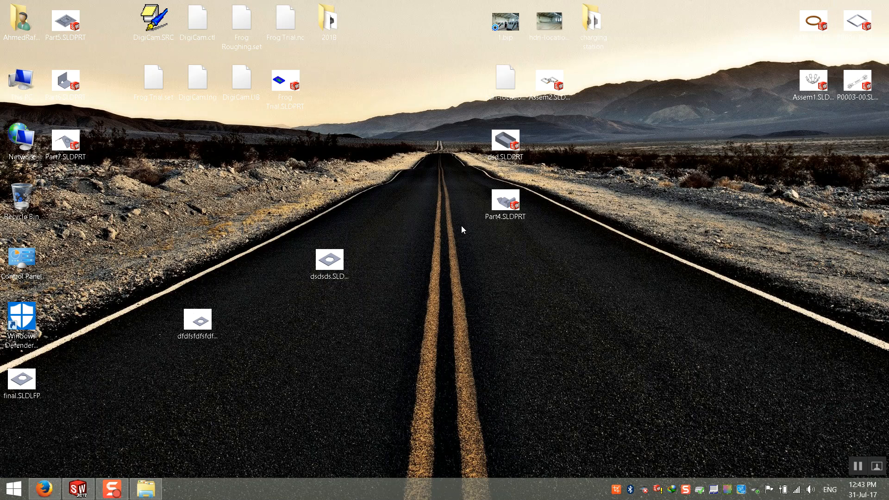
left_click_drag(21, 379, 198, 369)
left_click_drag(171, 424, 392, 250)
key("Delete")
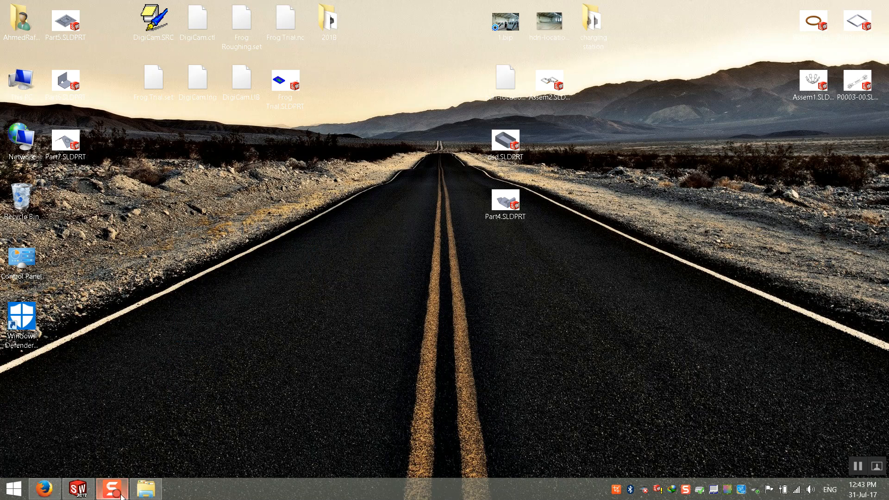
Delete the final<1> library feature from plate P0003-00.
left_click(78, 488)
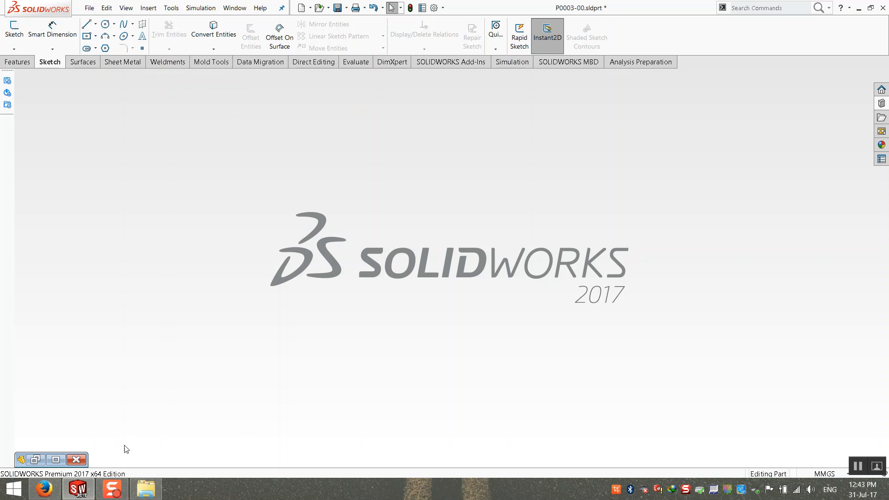
left_click(56, 459)
left_click(43, 301)
key("Delete")
key("Return")
left_click(69, 289)
left_click(228, 256)
scroll(471, 227, "up", 1)
middle_click_drag(471, 227, 605, 239)
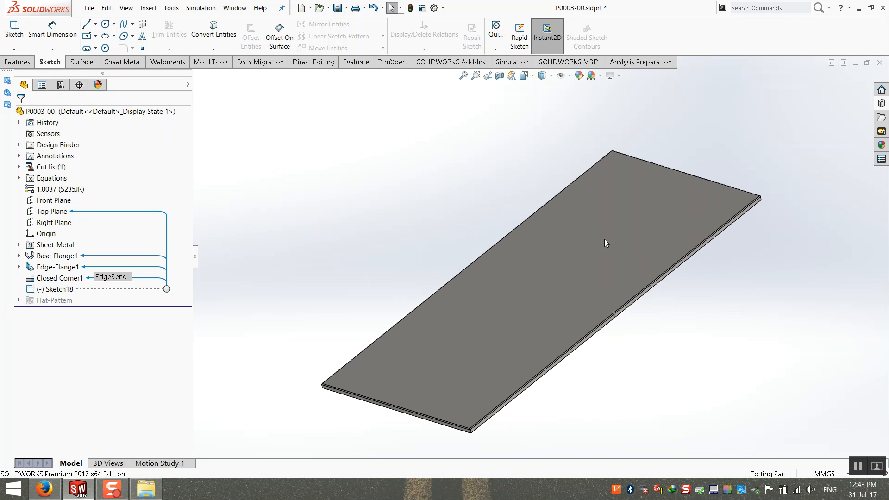
Close P0003-00, saving all modified documents.
left_click(880, 62)
left_click(373, 251)
left_click(89, 7)
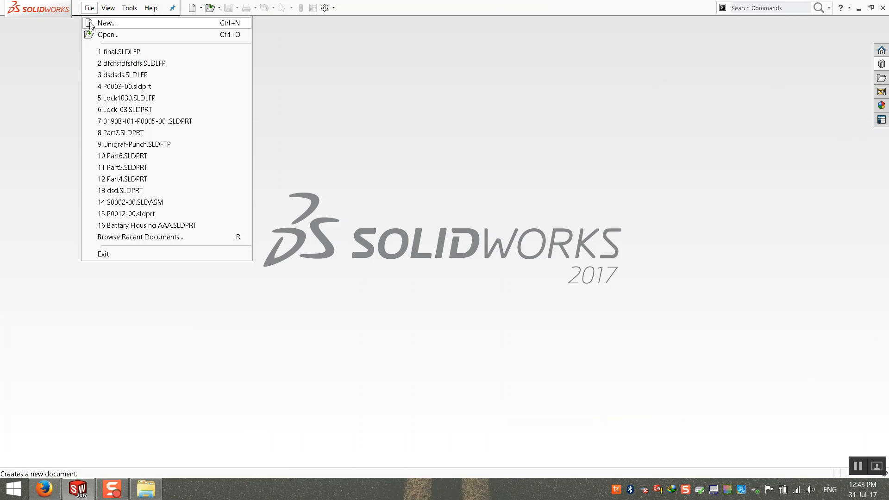
Create new part Part10 and sketch a centre rectangle at the origin on the Top Plane.
left_click(102, 22)
double_click(238, 147)
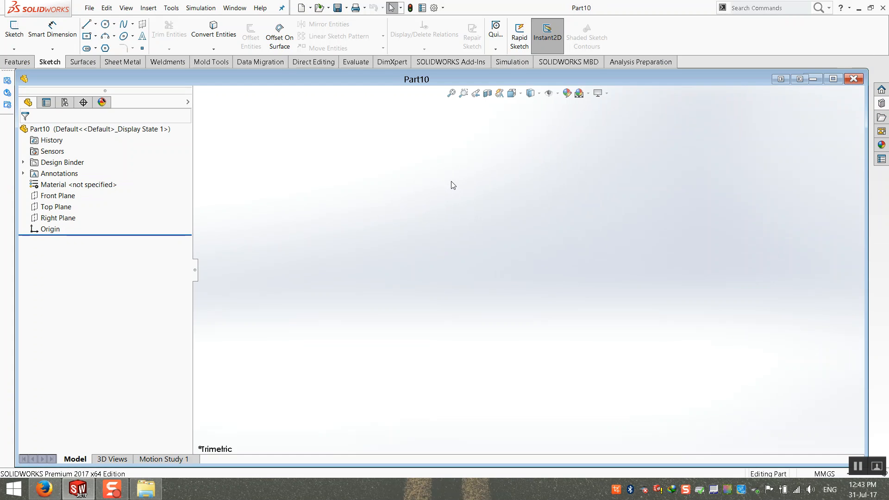
double_click(481, 79)
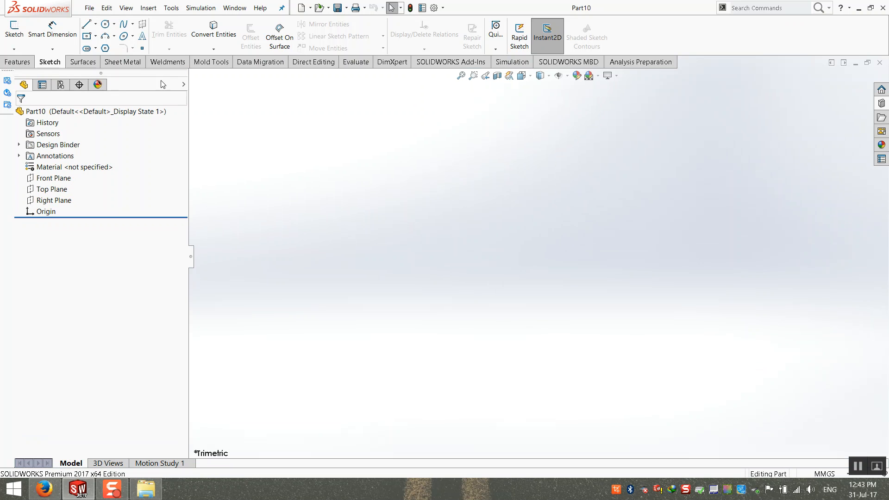
left_click(8, 36)
left_click(339, 301)
left_click(88, 37)
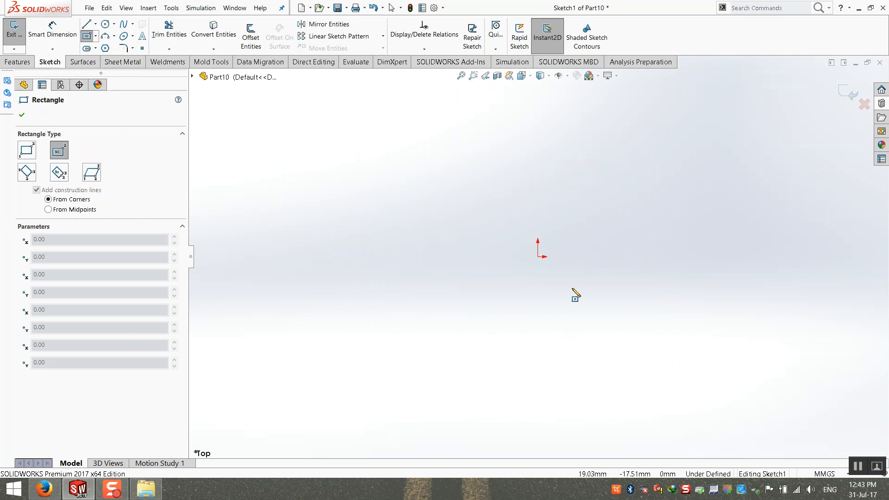
left_click(538, 256)
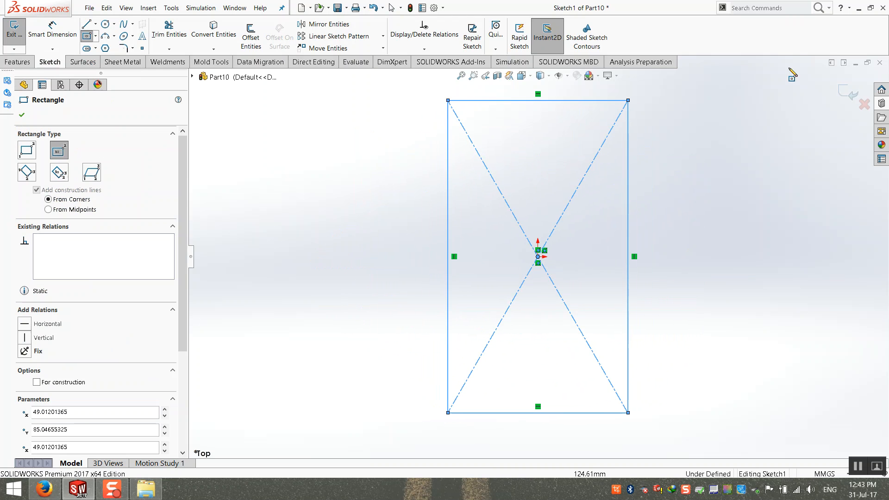
left_click(851, 93)
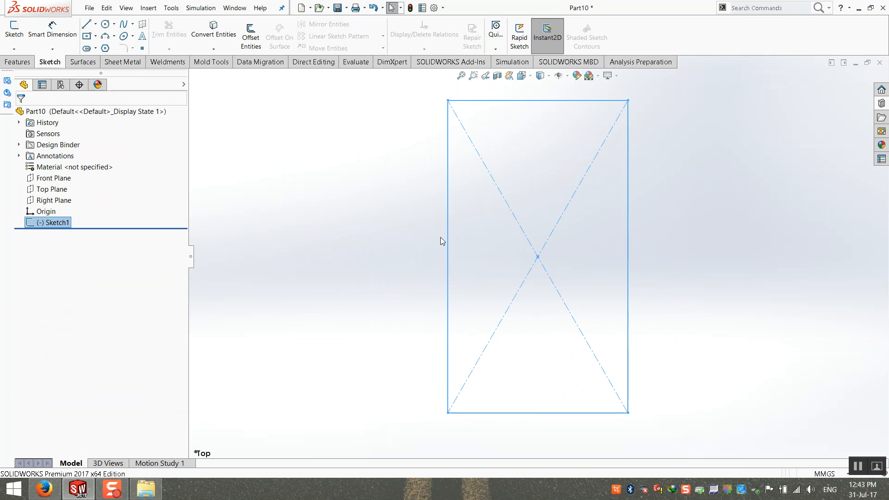
Extrude the rectangle Blind 10 mm into Boss-Extrude1.
left_click(17, 61)
left_click(19, 37)
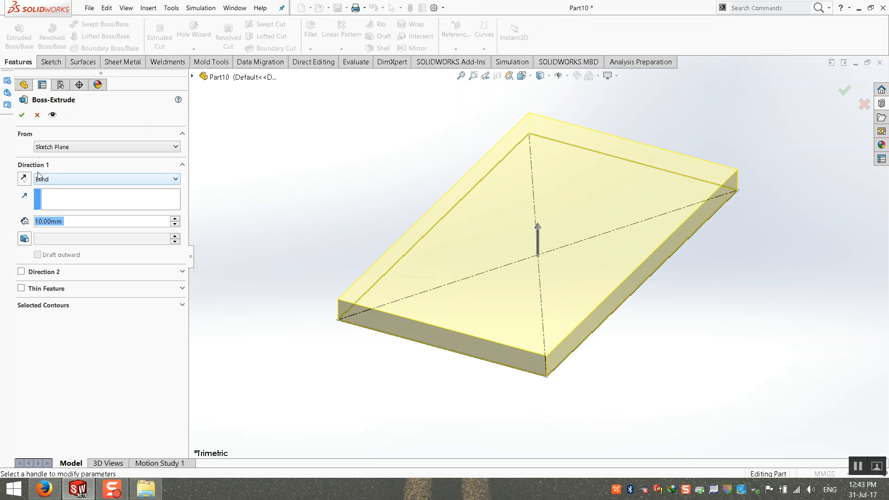
left_click(22, 115)
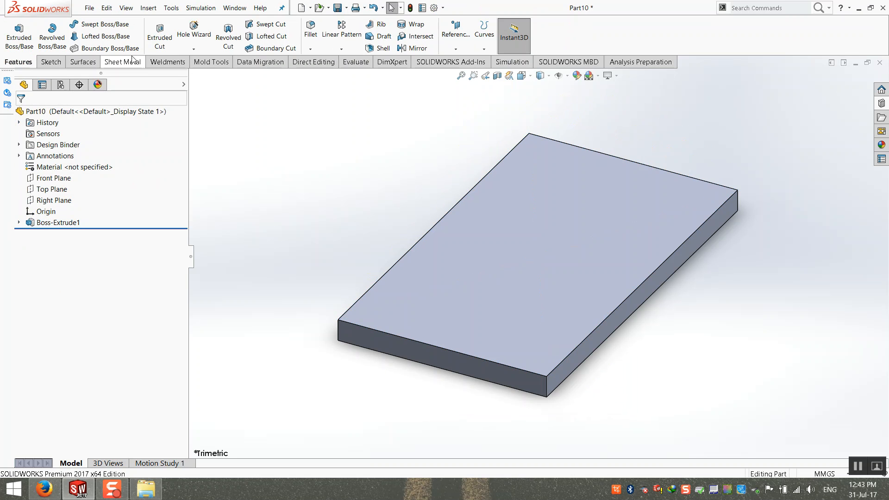
left_click(160, 35)
Sketch a straight slot on the top face with centres 40 mm apart and R10 ends.
left_click(536, 230)
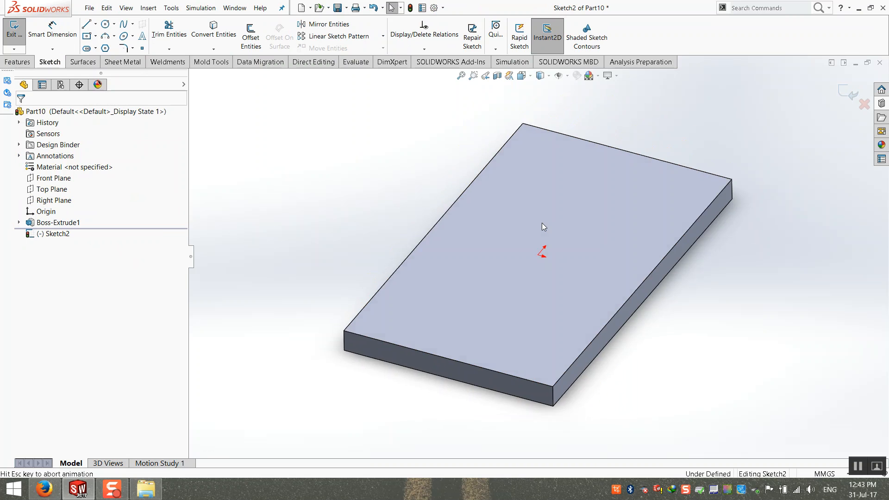
left_click(87, 48)
scroll(493, 141, "down", 2)
left_click(518, 163)
left_click(587, 216)
left_click(608, 234)
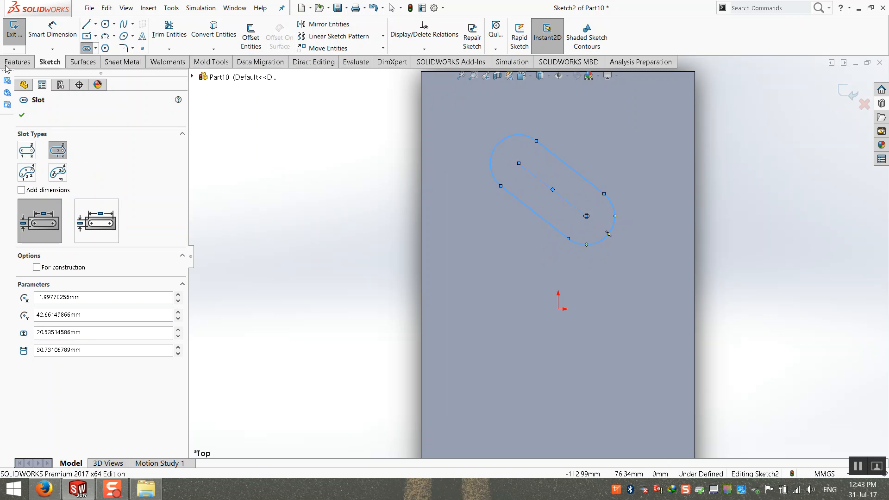
left_click(52, 29)
left_click(537, 184)
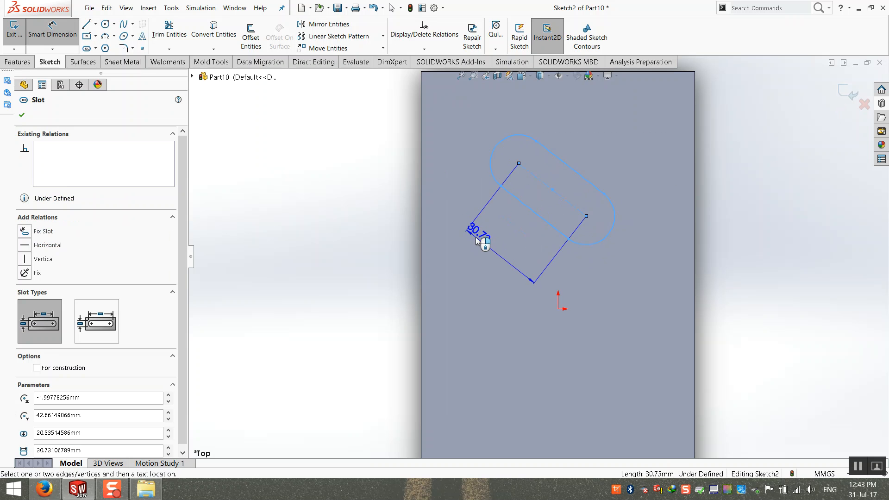
left_click(477, 238)
type("40")
key("Return")
left_click(629, 248)
left_click(628, 285)
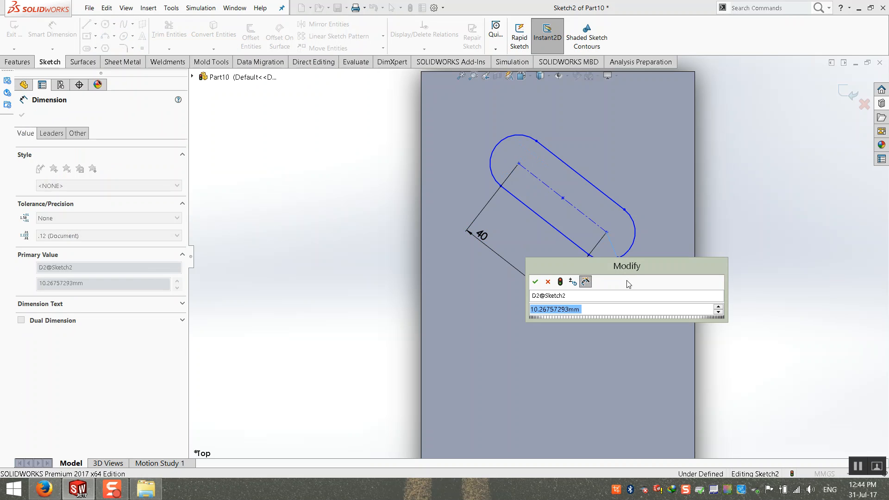
type("10")
key("Return")
left_click_drag(480, 234, 521, 222)
Cut the slot Through All to create Cut-Extrude1.
left_click(845, 97)
mouse_move(544, 293)
middle_mouse_down()
mouse_move(536, 189)
mouse_move(456, 174)
middle_mouse_up()
left_click(79, 180)
left_click(79, 191)
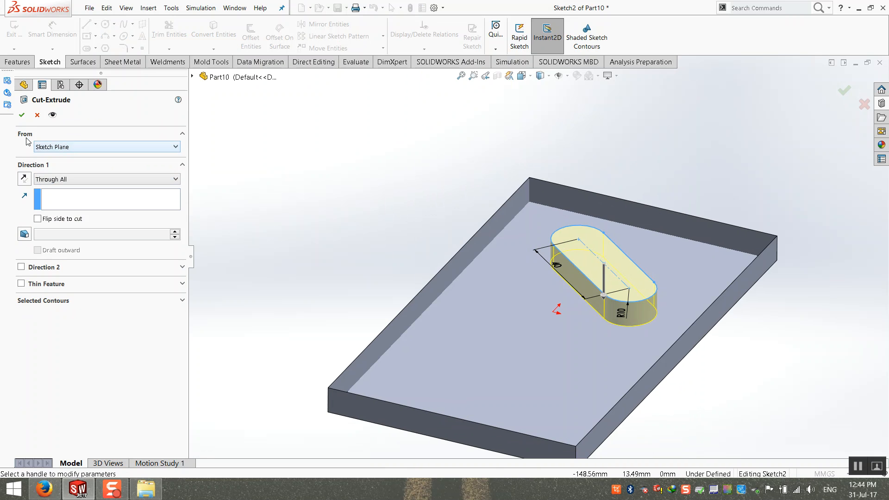
left_click(22, 115)
middle_click_drag(345, 224, 343, 268)
middle_click_drag(574, 449, 594, 460)
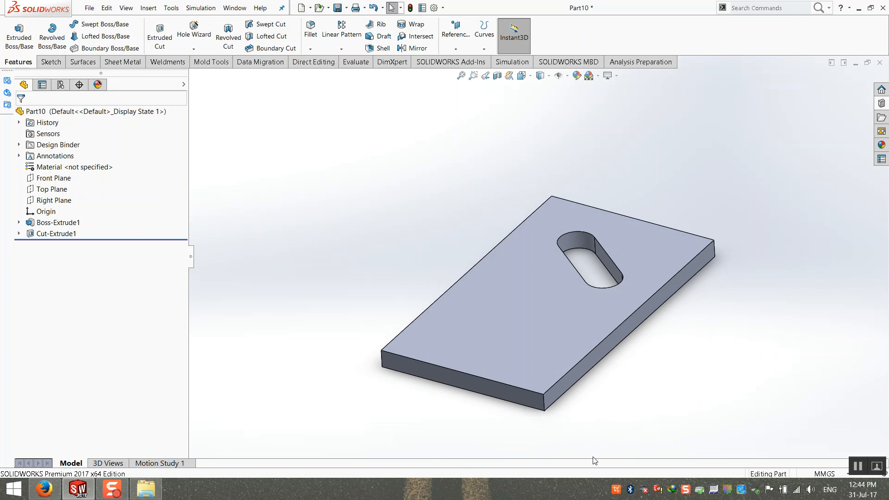
Snap to the isometric view and select the Cut-Extrude1 slot feature.
key("ctrl+7")
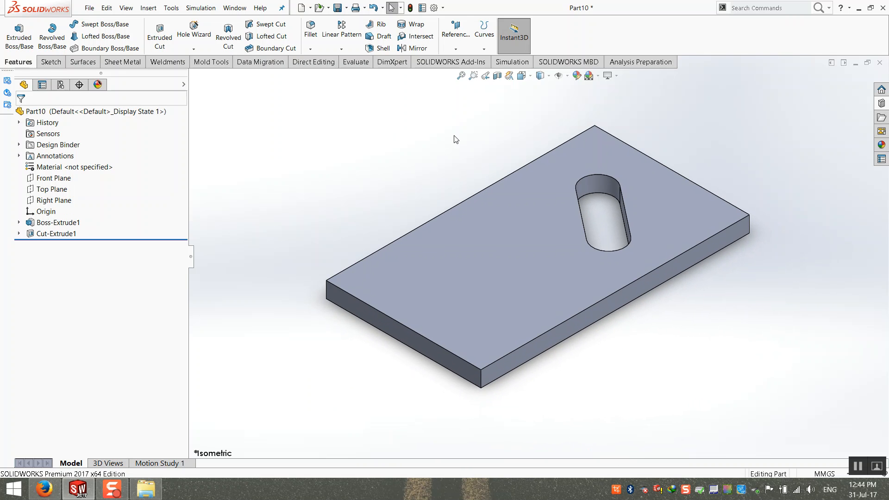
left_click(56, 234)
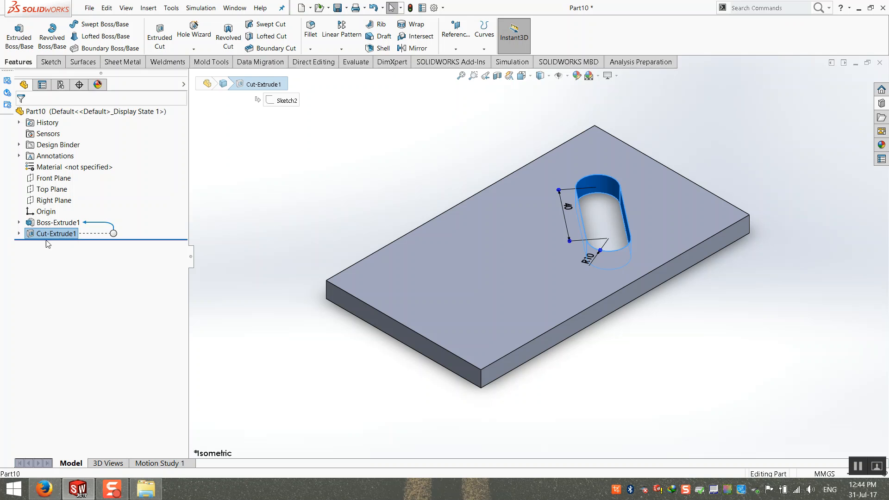
left_click(254, 195)
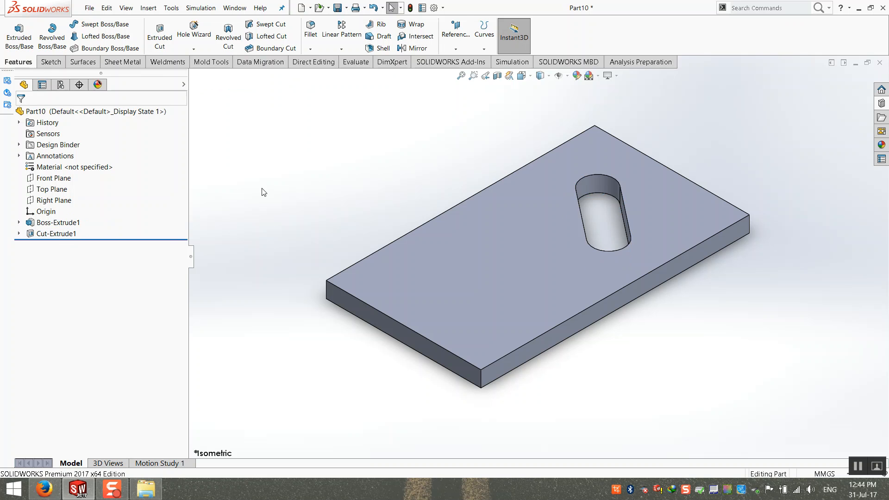
left_click(56, 233)
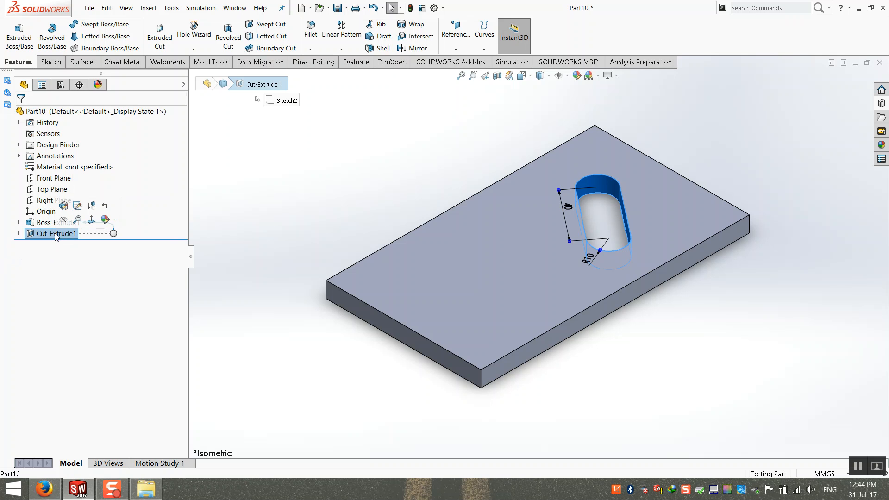
left_click(49, 223)
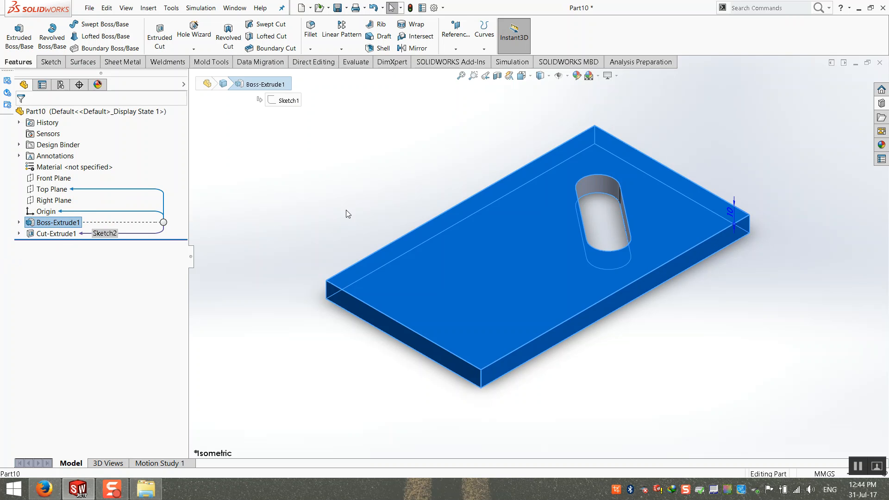
left_click(260, 208)
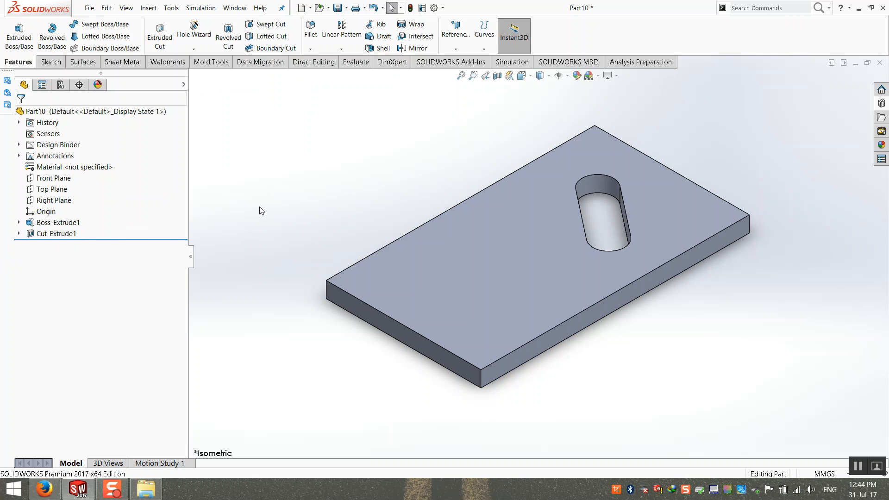
left_click(56, 234)
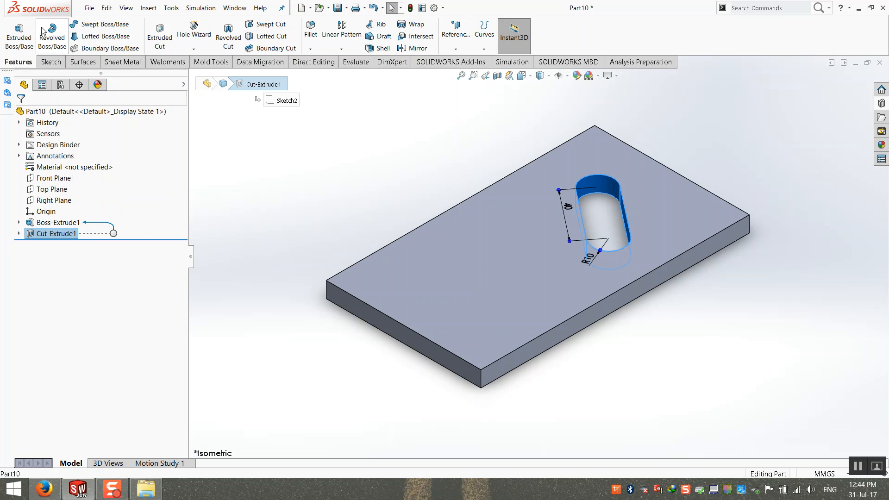
Save the part on the Desktop as library feature part Cutttt.sldlfp, close it, and show the charging station folder.
left_click(90, 7)
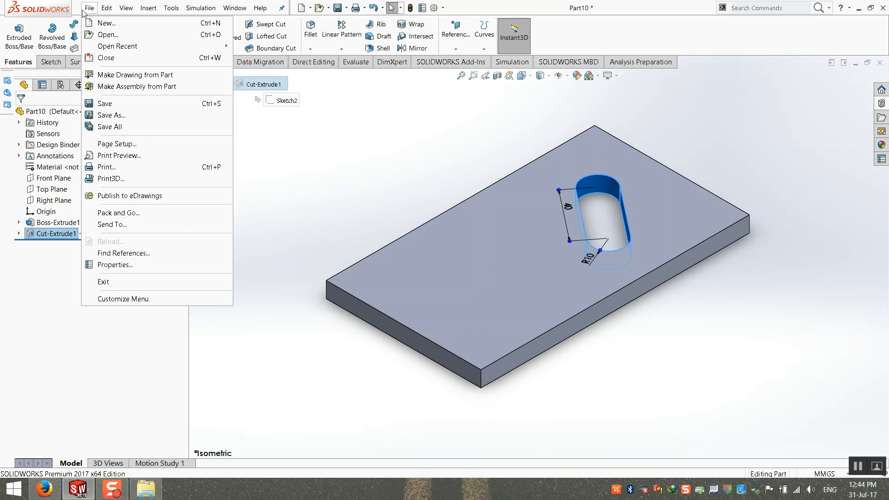
left_click(112, 115)
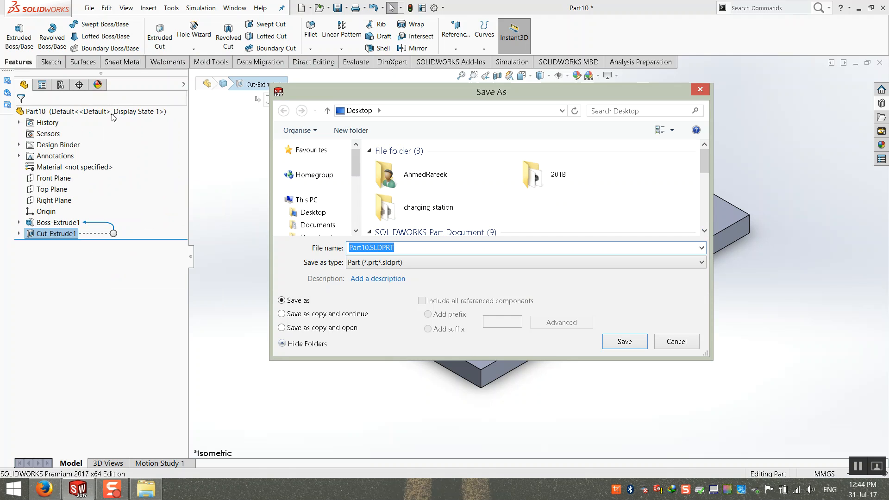
left_click(403, 263)
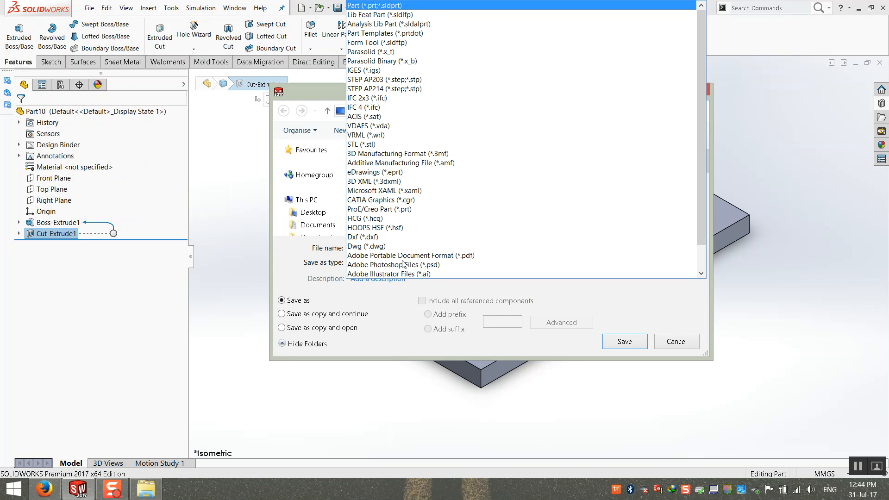
left_click(399, 14)
scroll(327, 198, "up", 3)
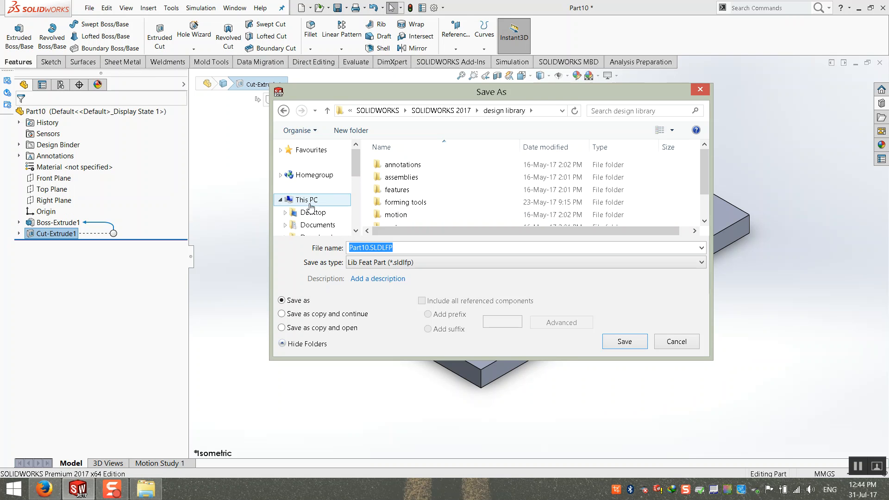
left_click(309, 201)
left_click(313, 214)
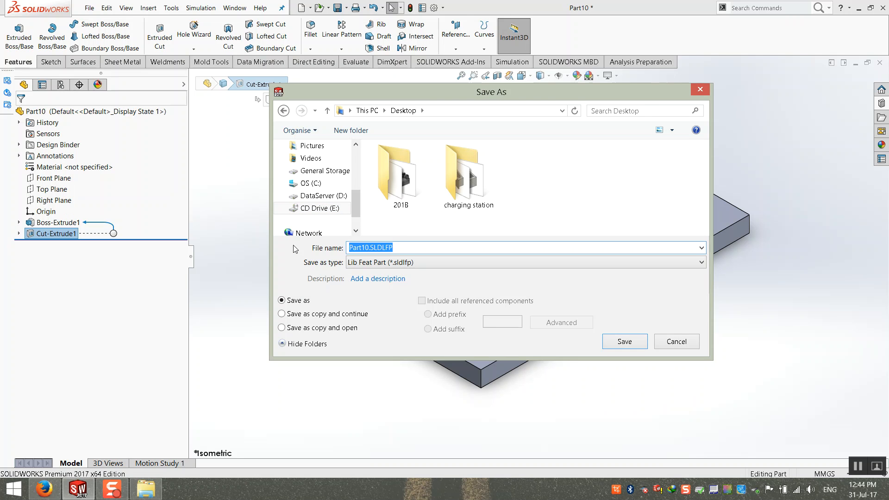
type("Cutttt")
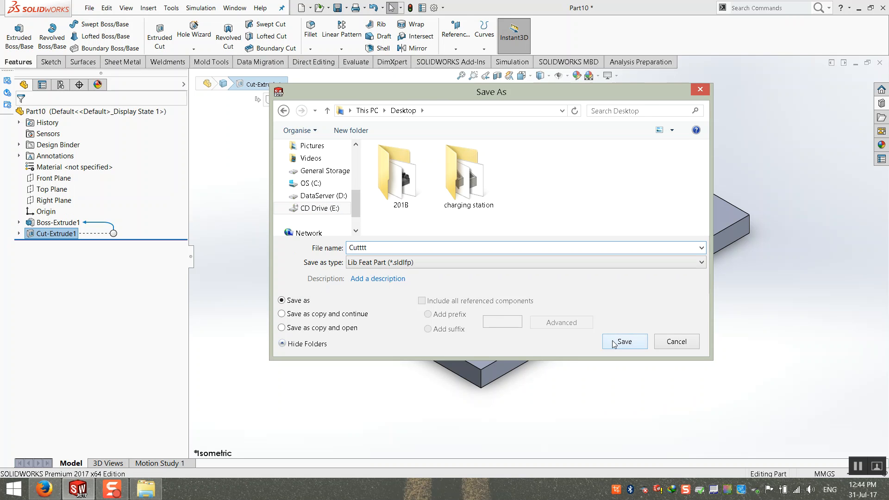
left_click(624, 341)
left_click(879, 63)
left_click(145, 489)
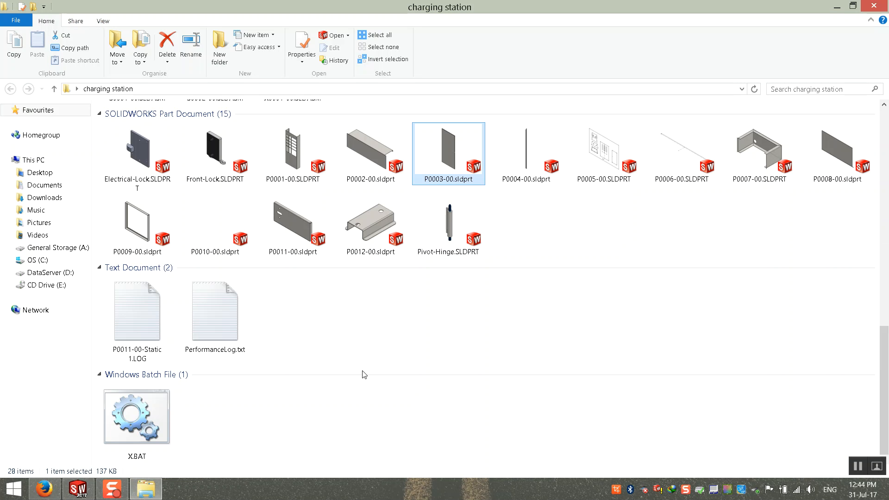
Open P0003-00.sldprt and drag Cutttt.SLDLFP from the desktop onto the plate face.
double_click(435, 163)
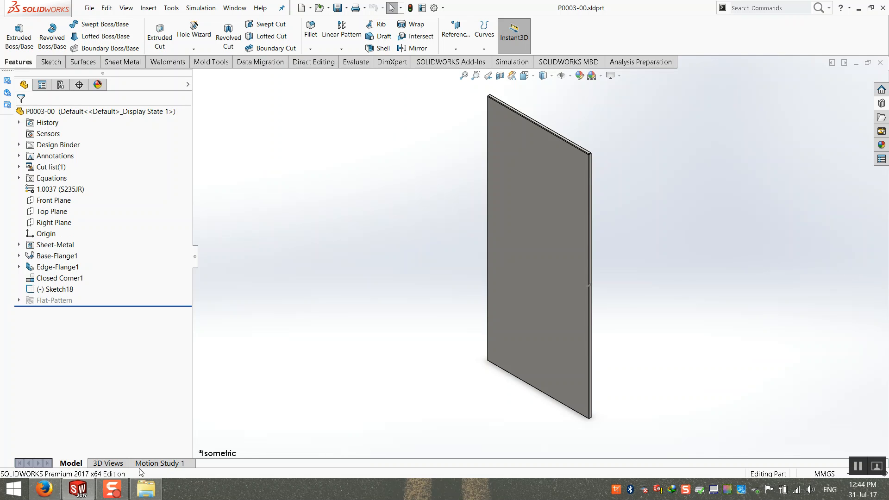
left_click(858, 8)
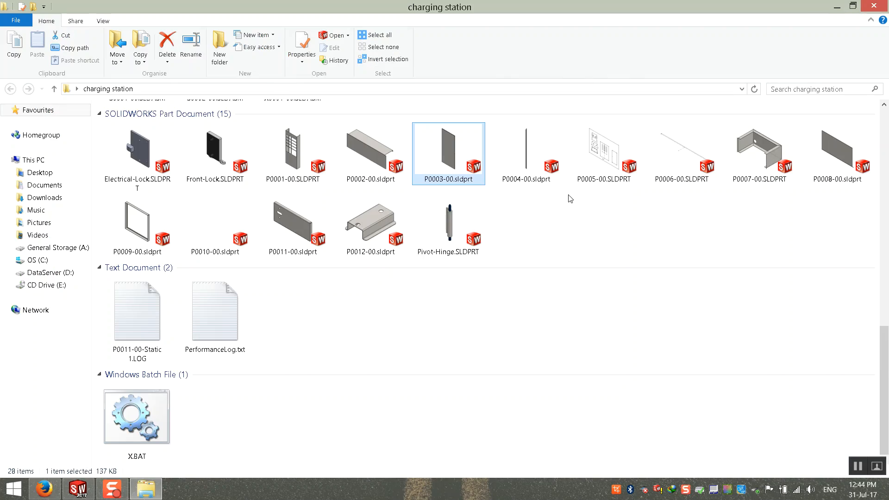
left_click(838, 10)
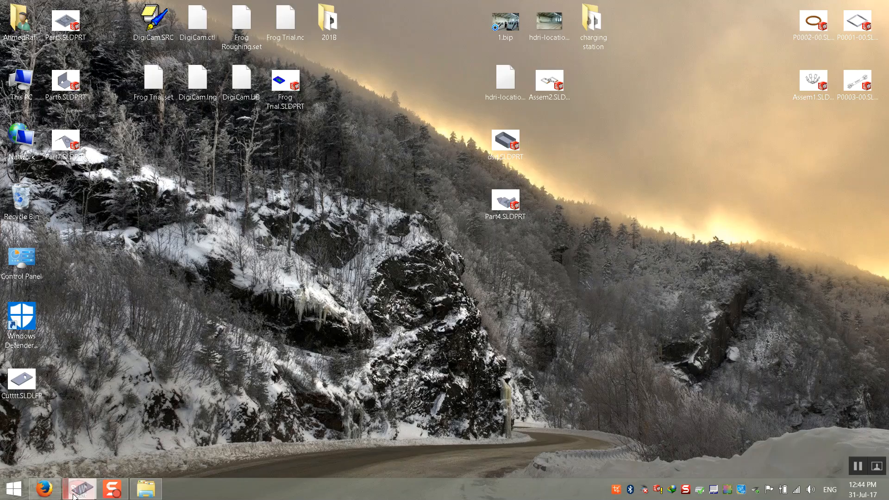
left_click_drag(73, 494, 519, 229)
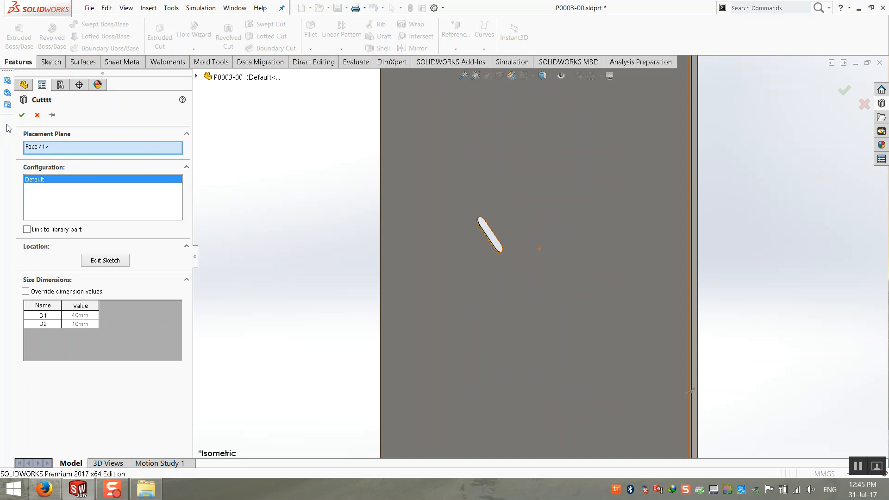
Accept the Cutttt slot placement, then select Cutttt<1> in the tree and delete it.
left_click(25, 119)
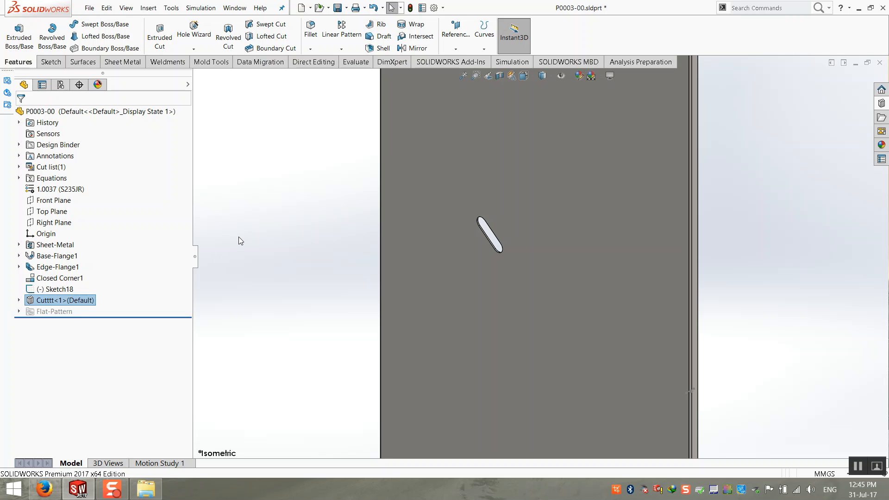
mouse_move(41, 316)
left_click(79, 300)
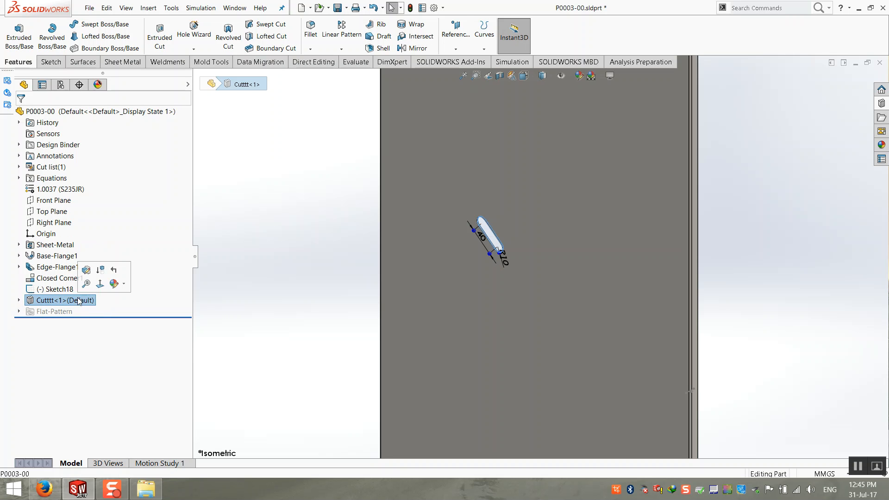
key("Delete")
key("Return")
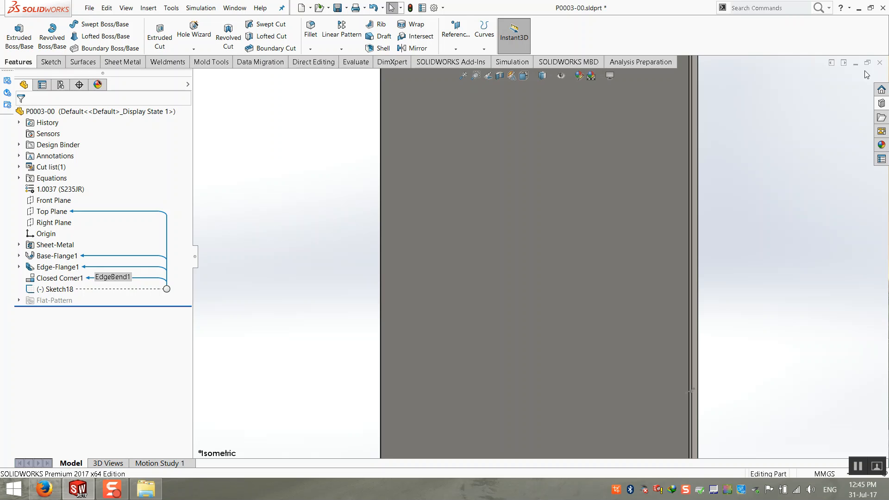
Close P0003-00 with Don't Save and minimize SOLIDWORKS to show the desktop.
left_click(879, 63)
left_click(377, 284)
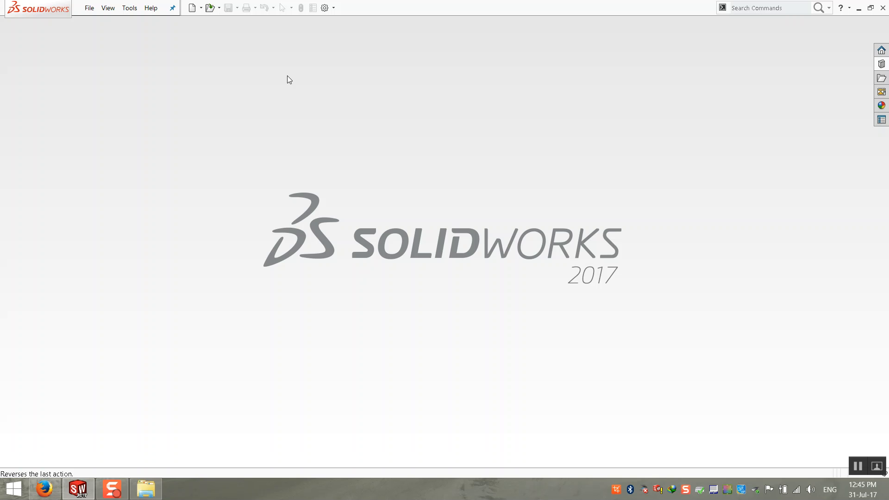
left_click(858, 8)
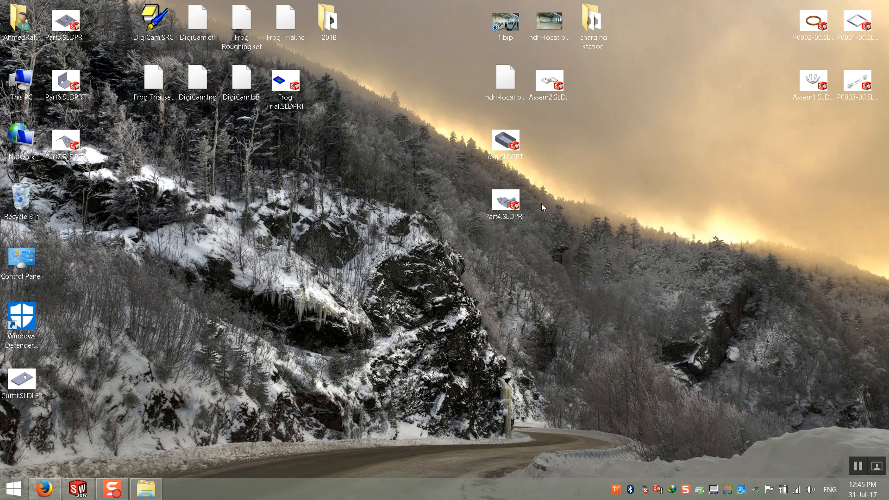